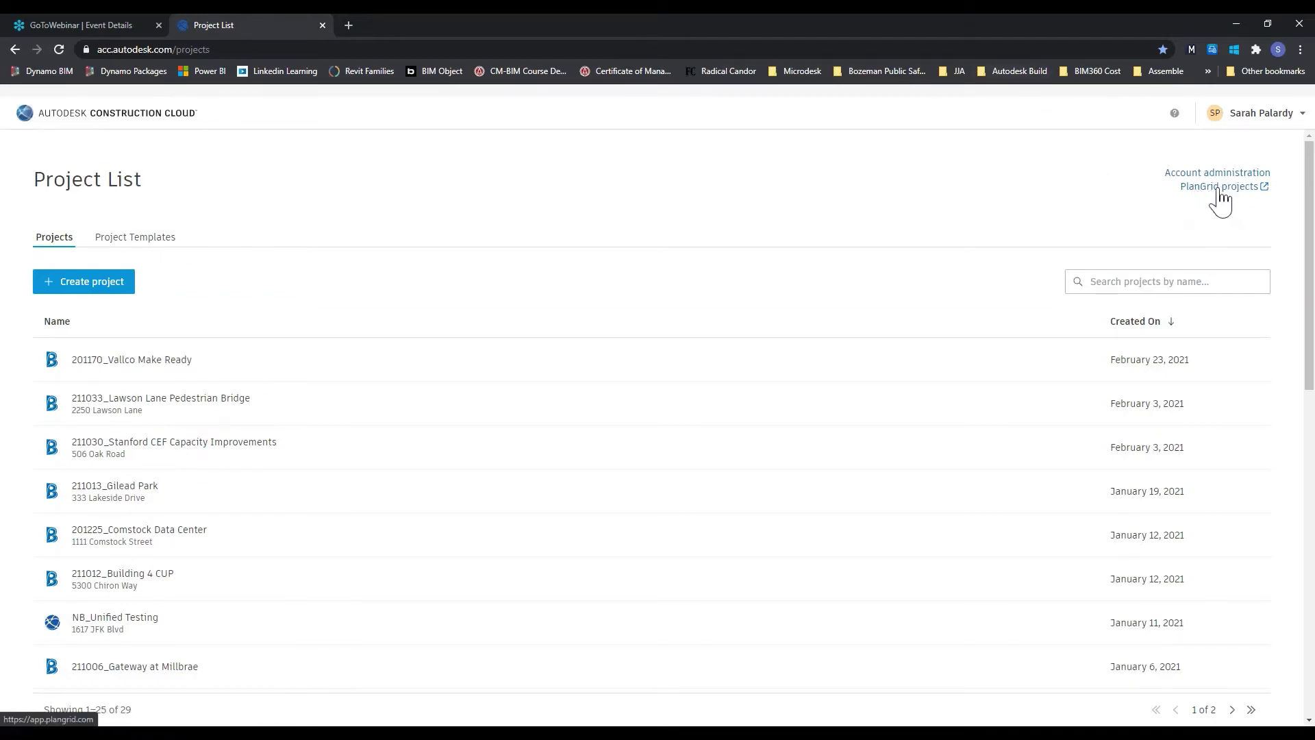
pyautogui.click(1302, 115)
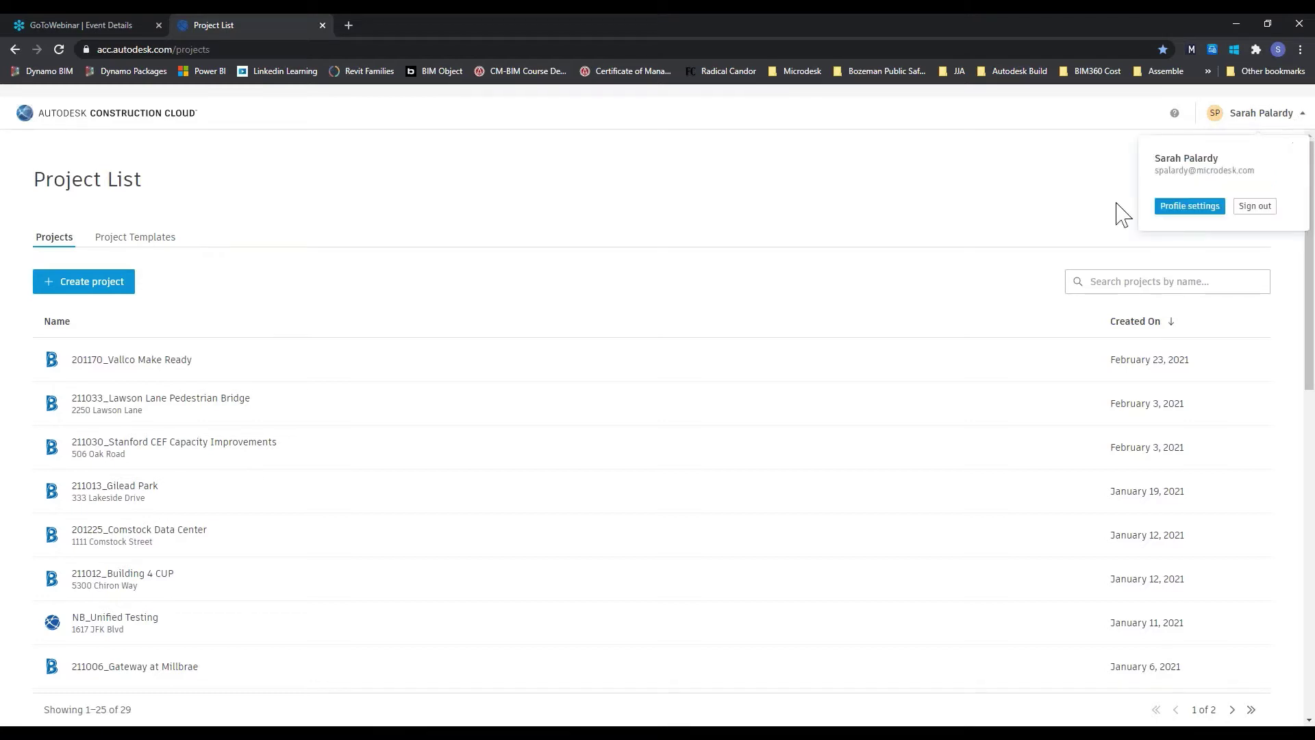
pyautogui.click(922, 210)
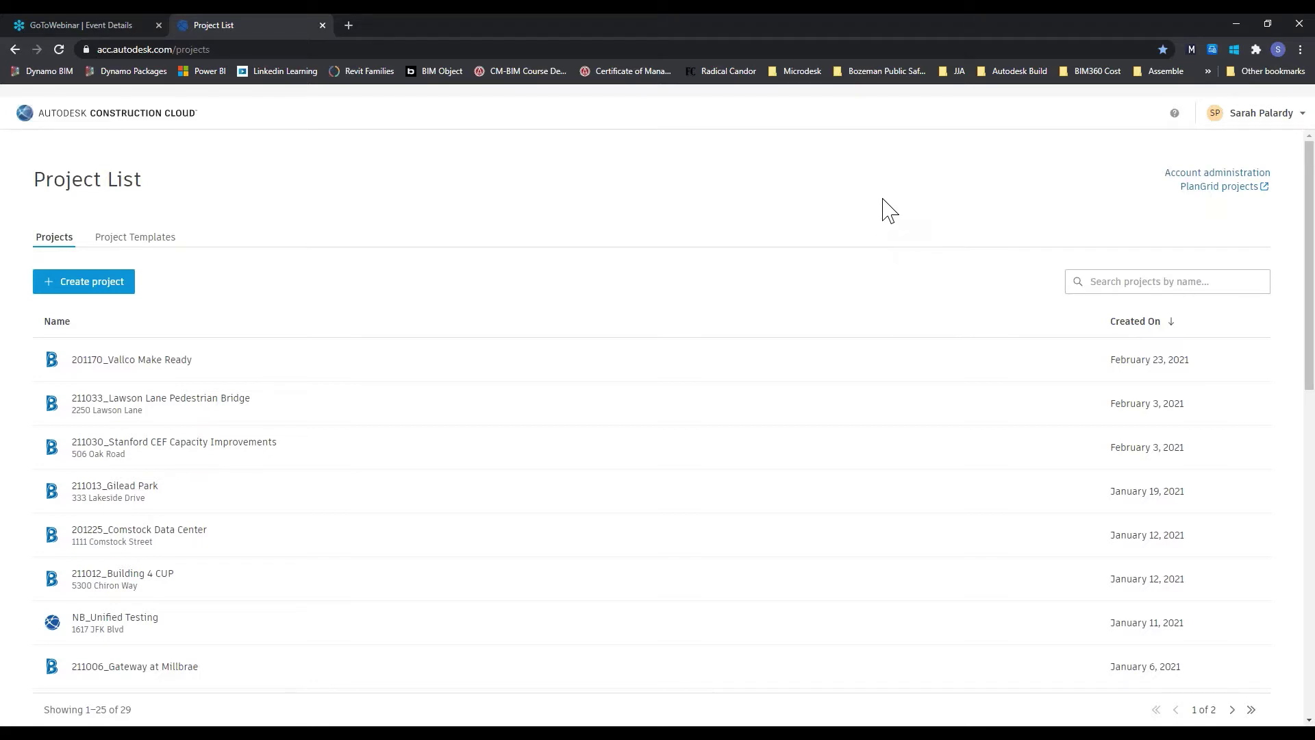
# Open the MD Test Template from the project templates and view the form for editing its name
pyautogui.click(159, 241)
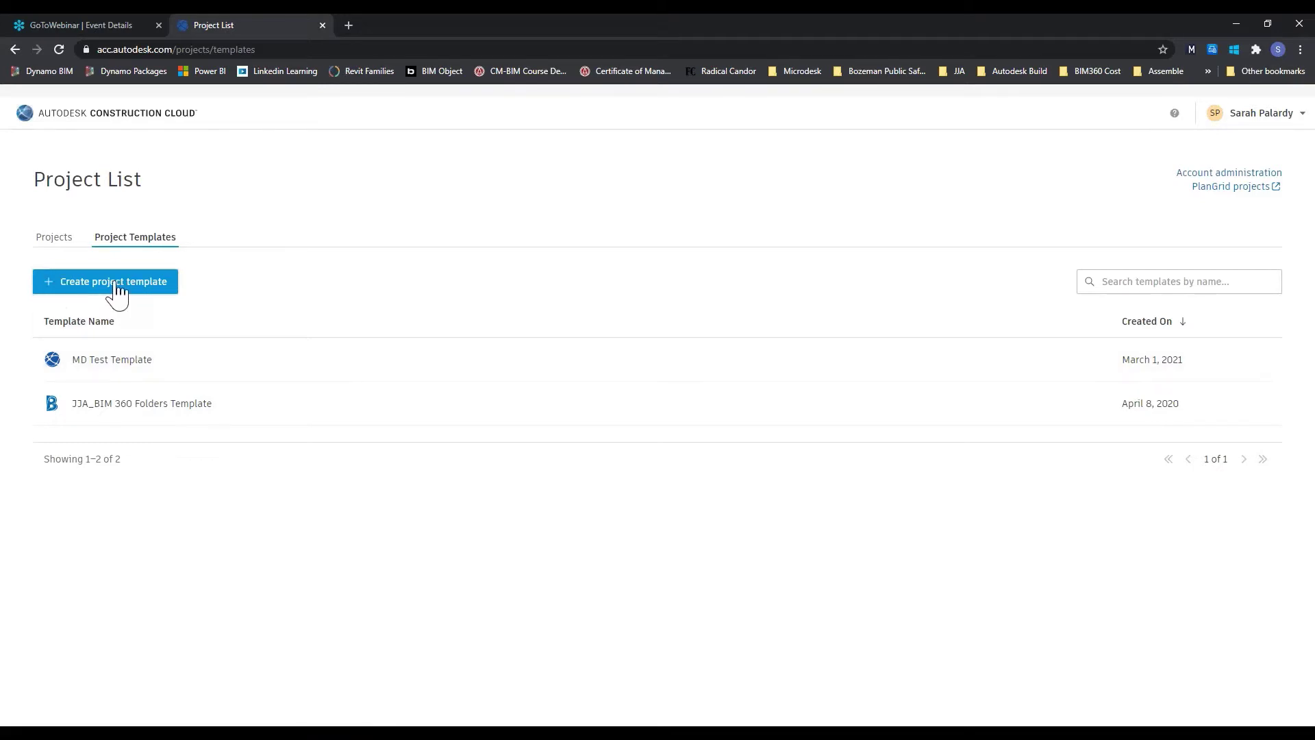
pyautogui.click(103, 371)
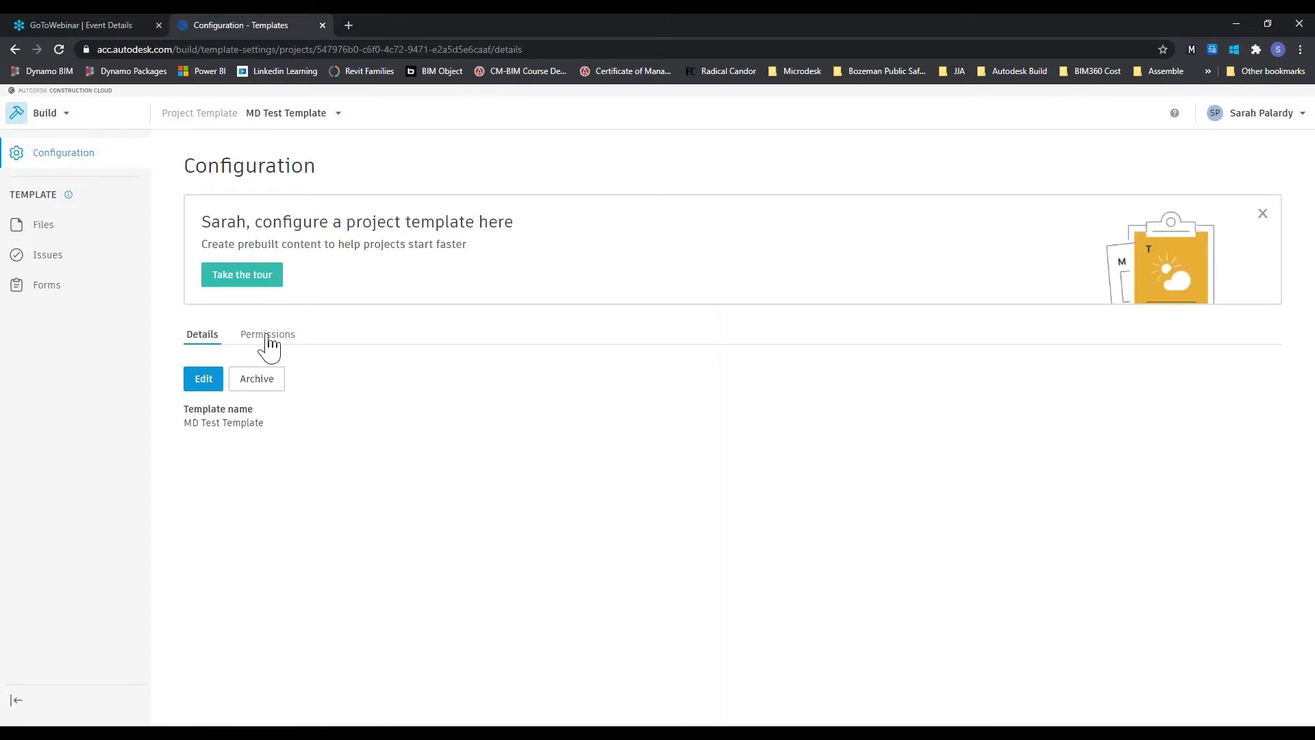
pyautogui.click(204, 378)
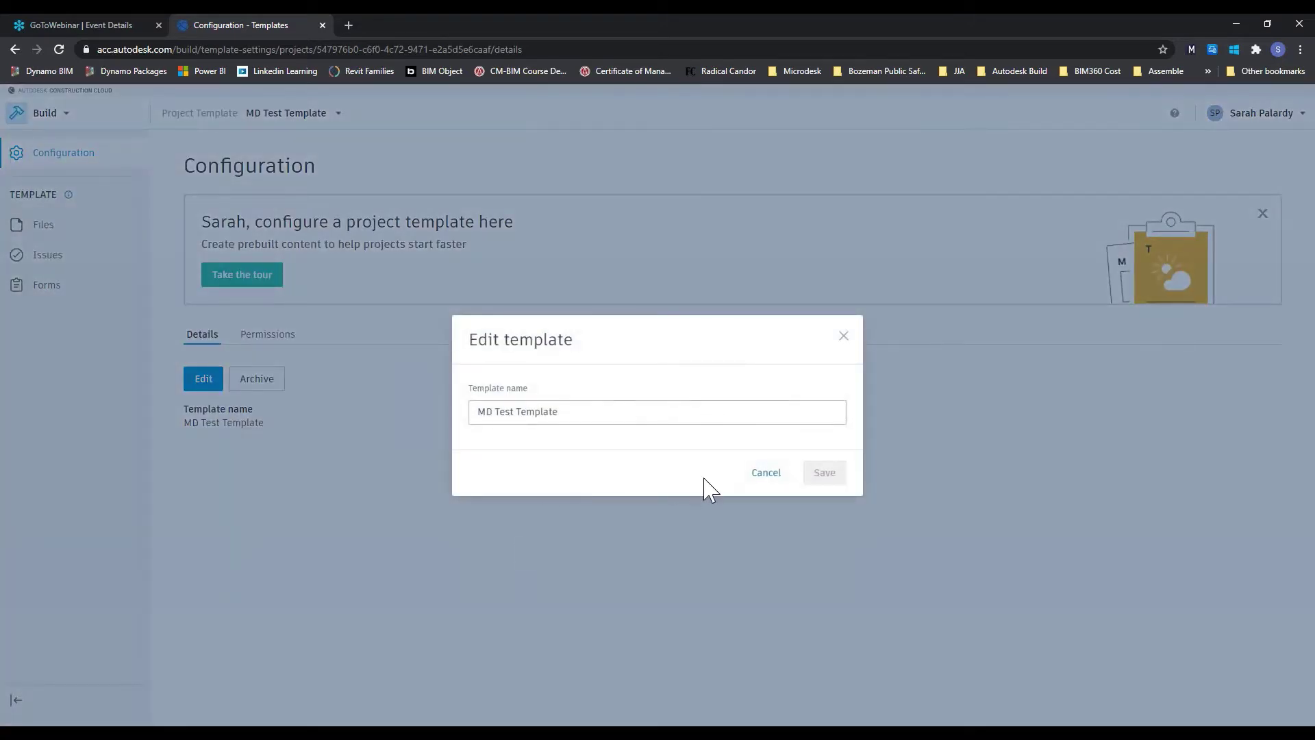
pyautogui.click(757, 478)
# View the template's permissions and read the description in the form for adding template members
pyautogui.click(280, 341)
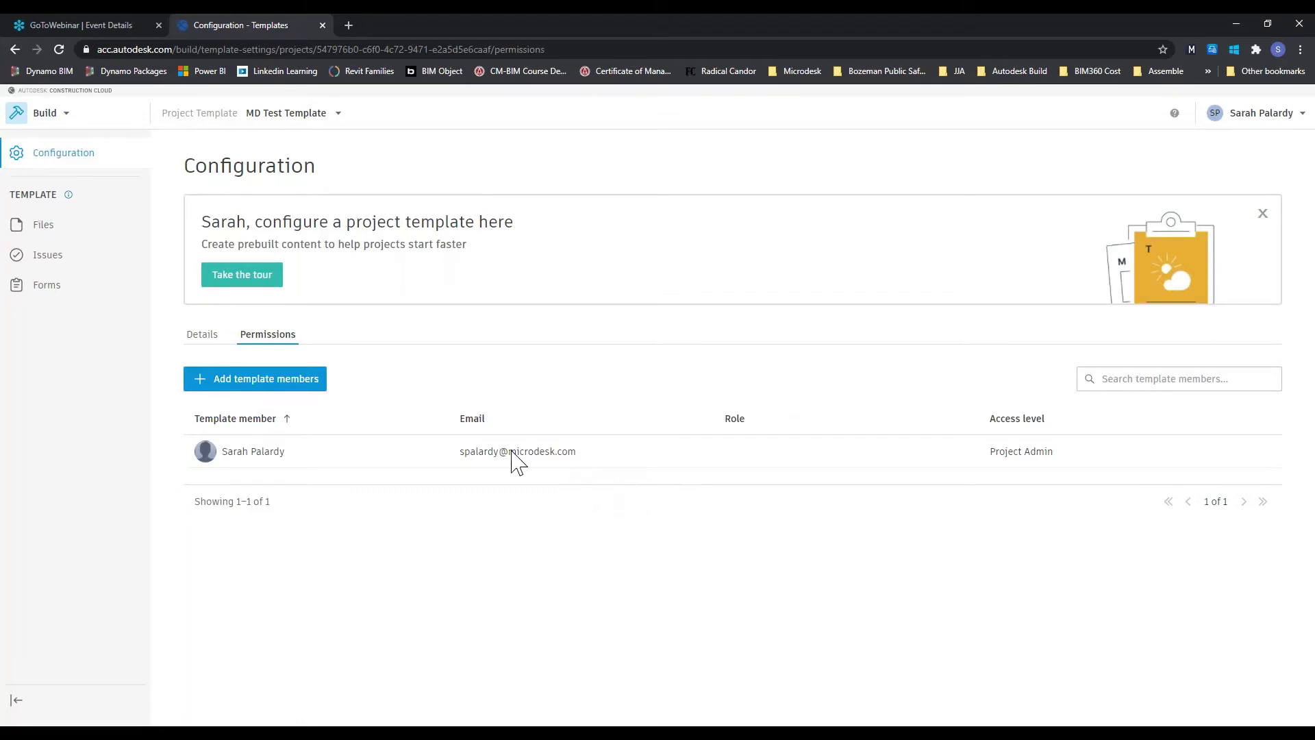
pyautogui.click(263, 381)
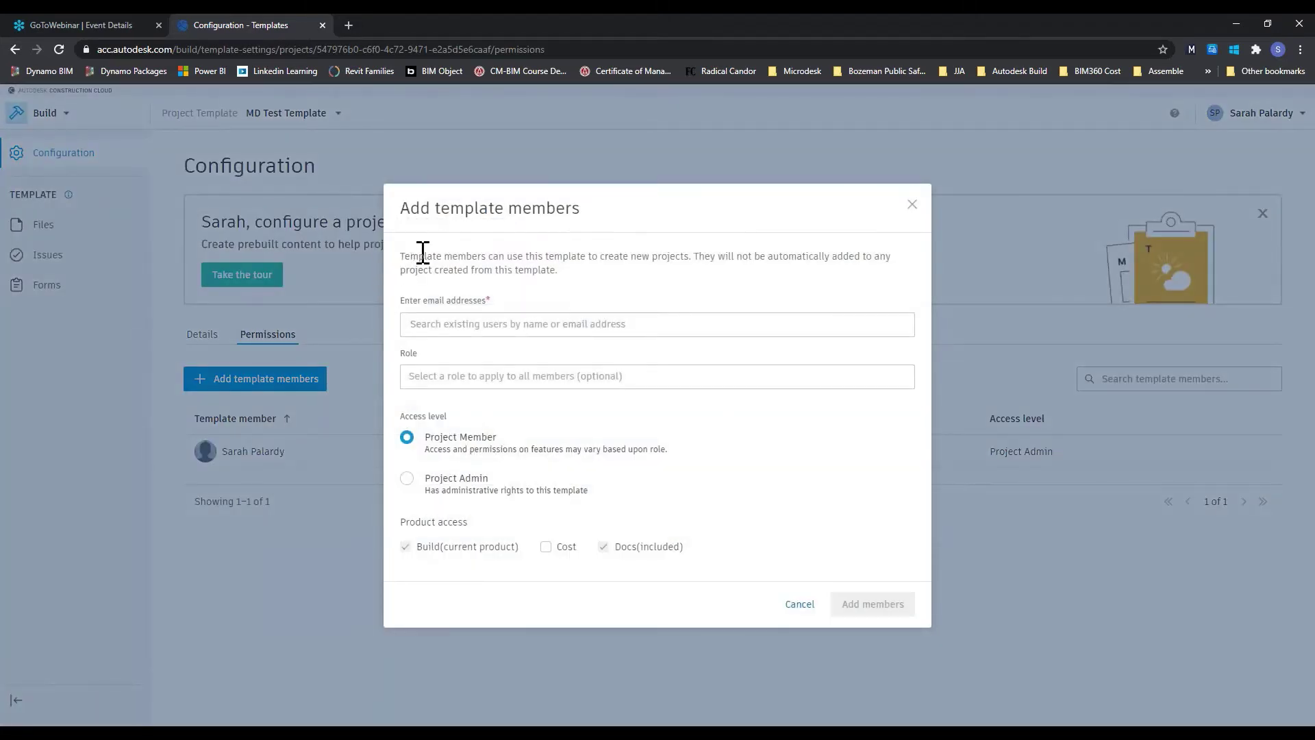
pyautogui.moveTo(412, 257); pyautogui.dragTo(699, 259)
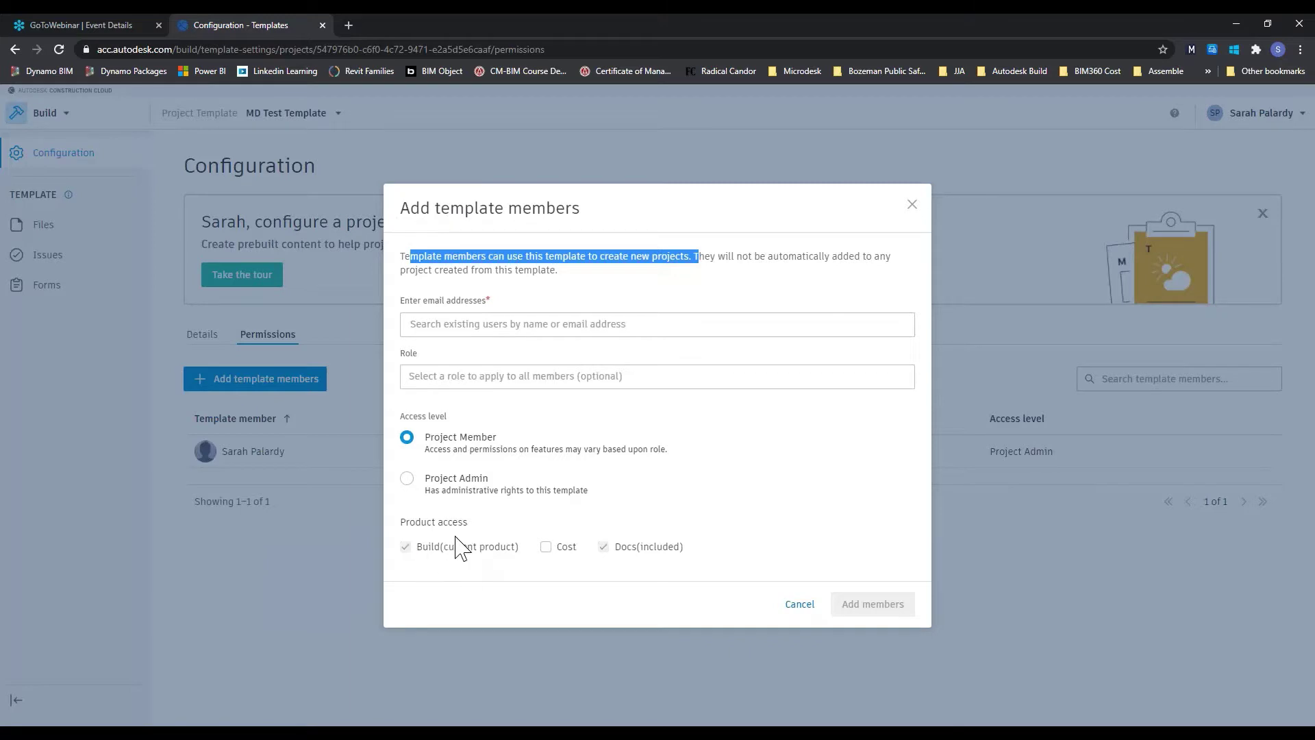
pyautogui.click(799, 607)
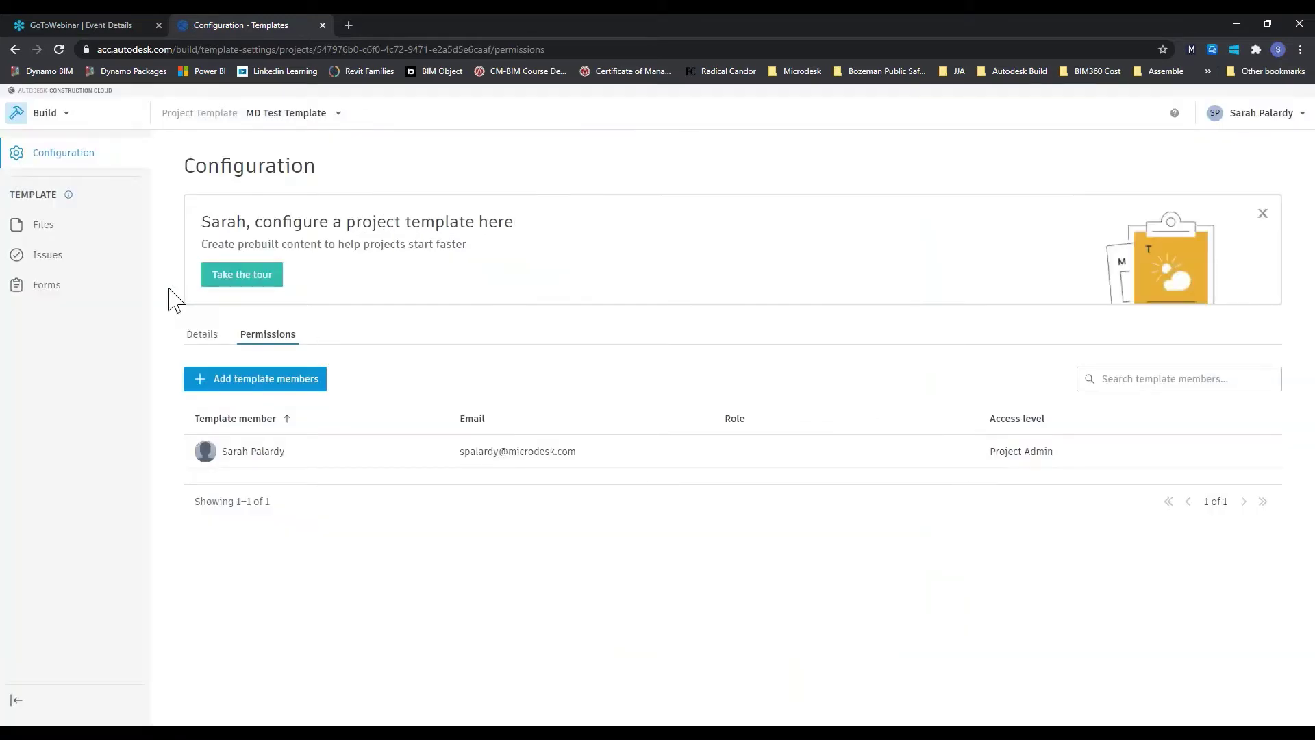
# Go to the template's files and examine the permission levels for Everyone on the Models folder under For the Field
pyautogui.click(60, 235)
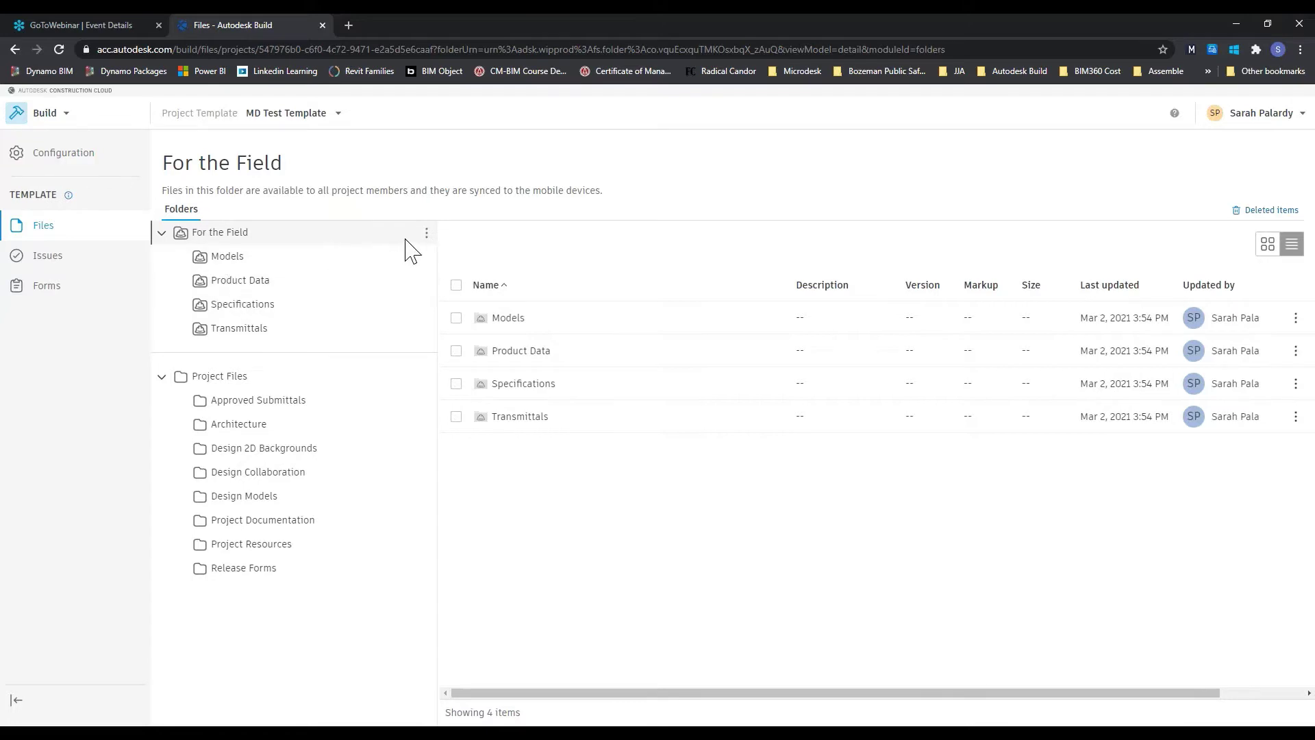
pyautogui.click(426, 233)
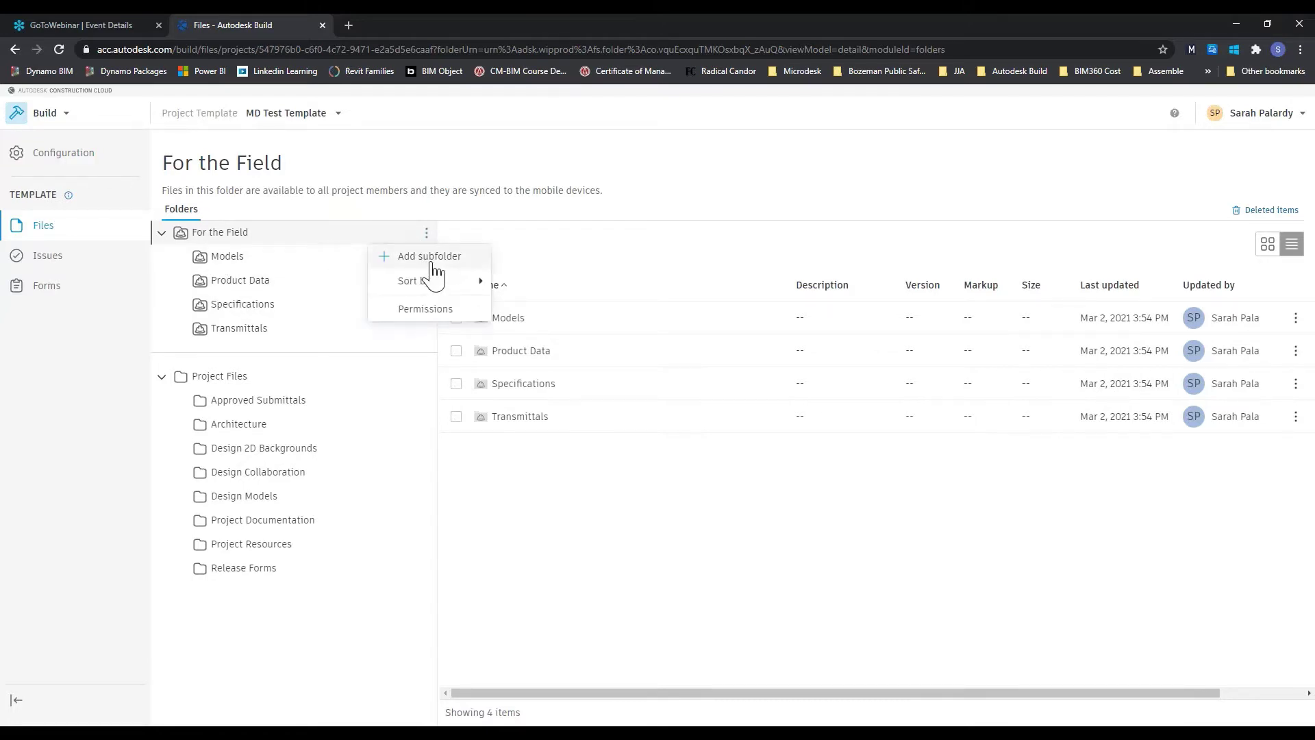
pyautogui.moveTo(401, 287)
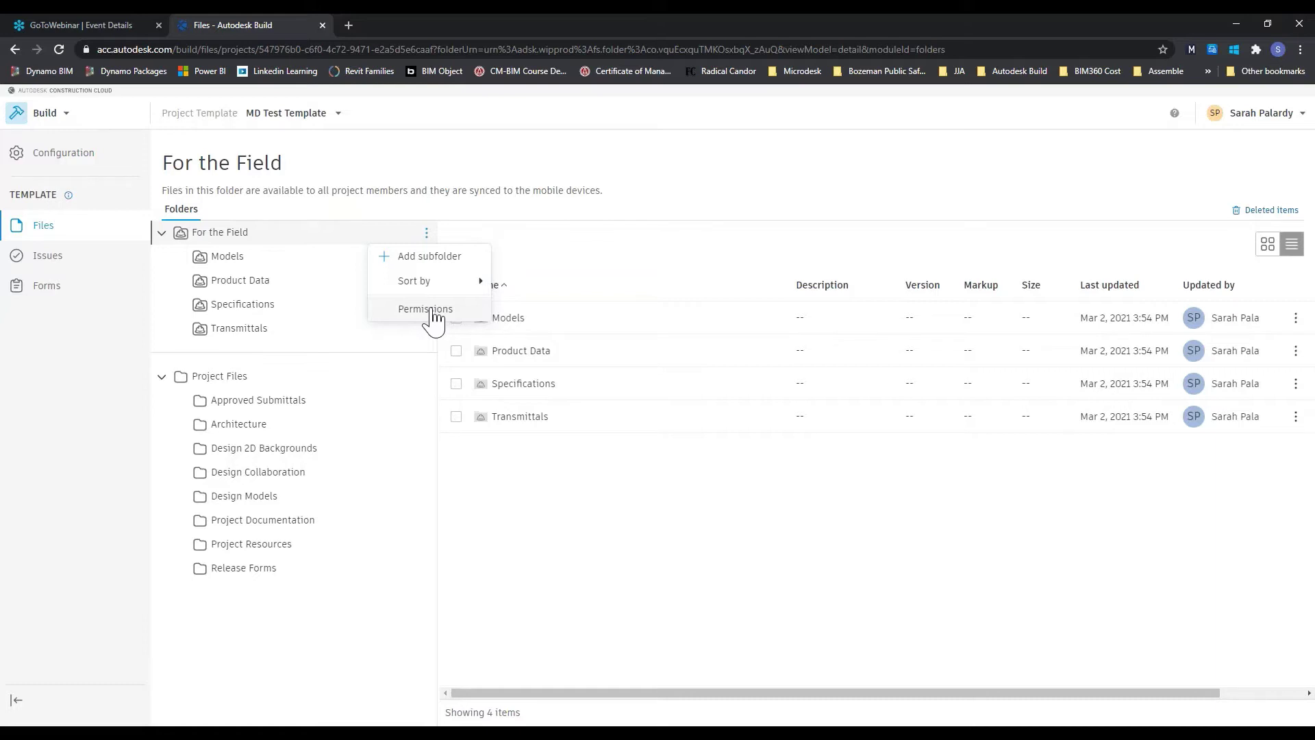
pyautogui.click(371, 255)
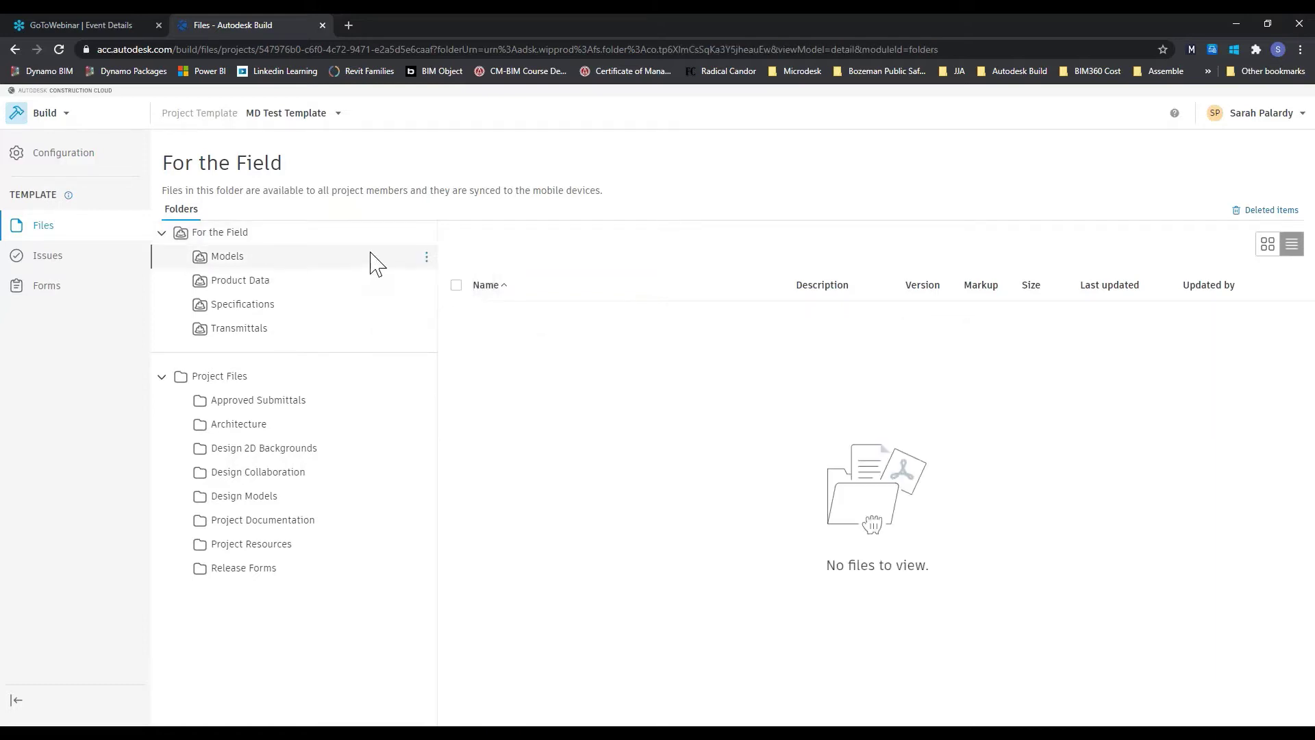
pyautogui.click(427, 257)
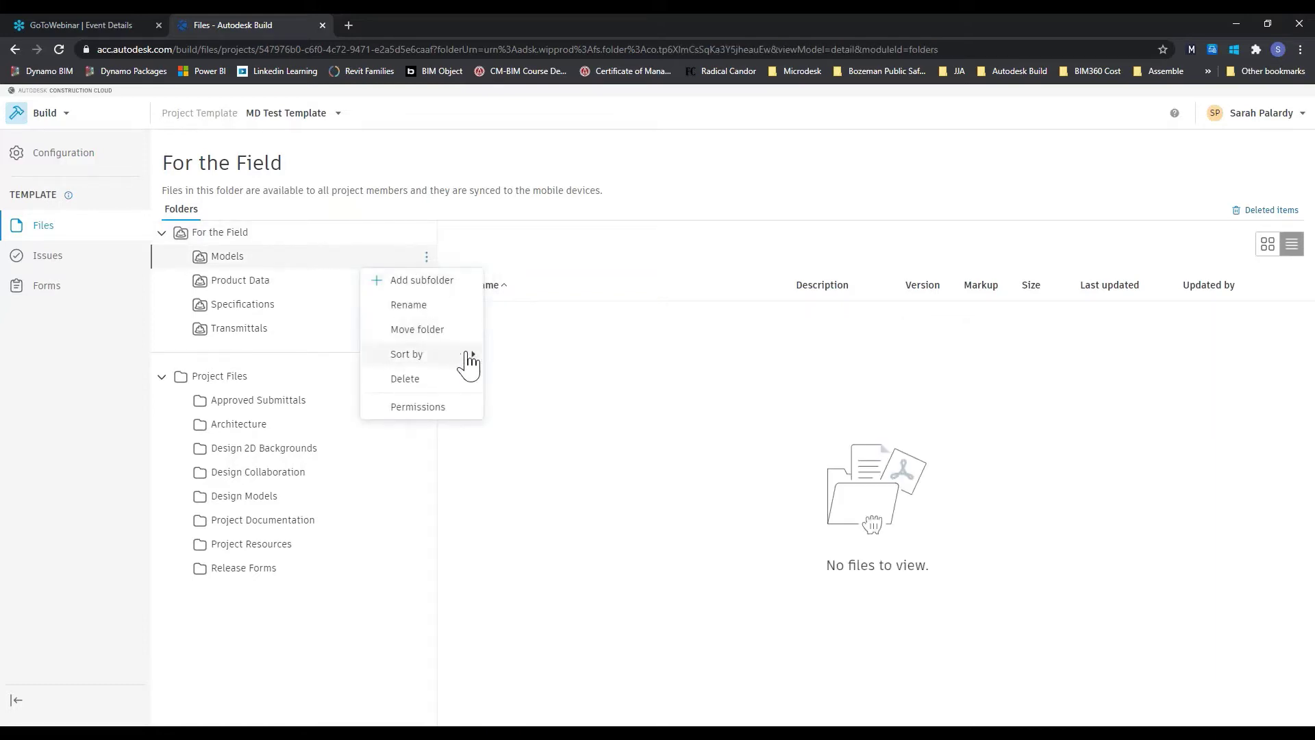
pyautogui.click(432, 409)
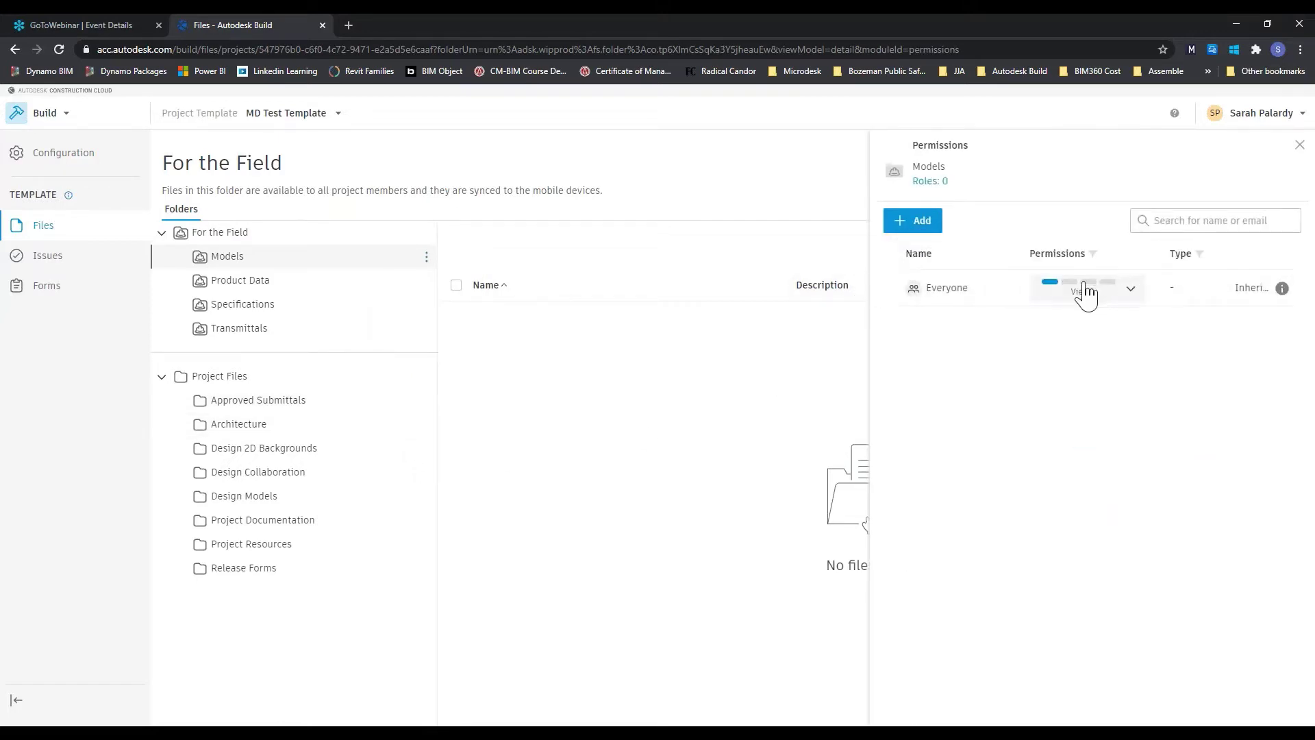
pyautogui.click(1140, 300)
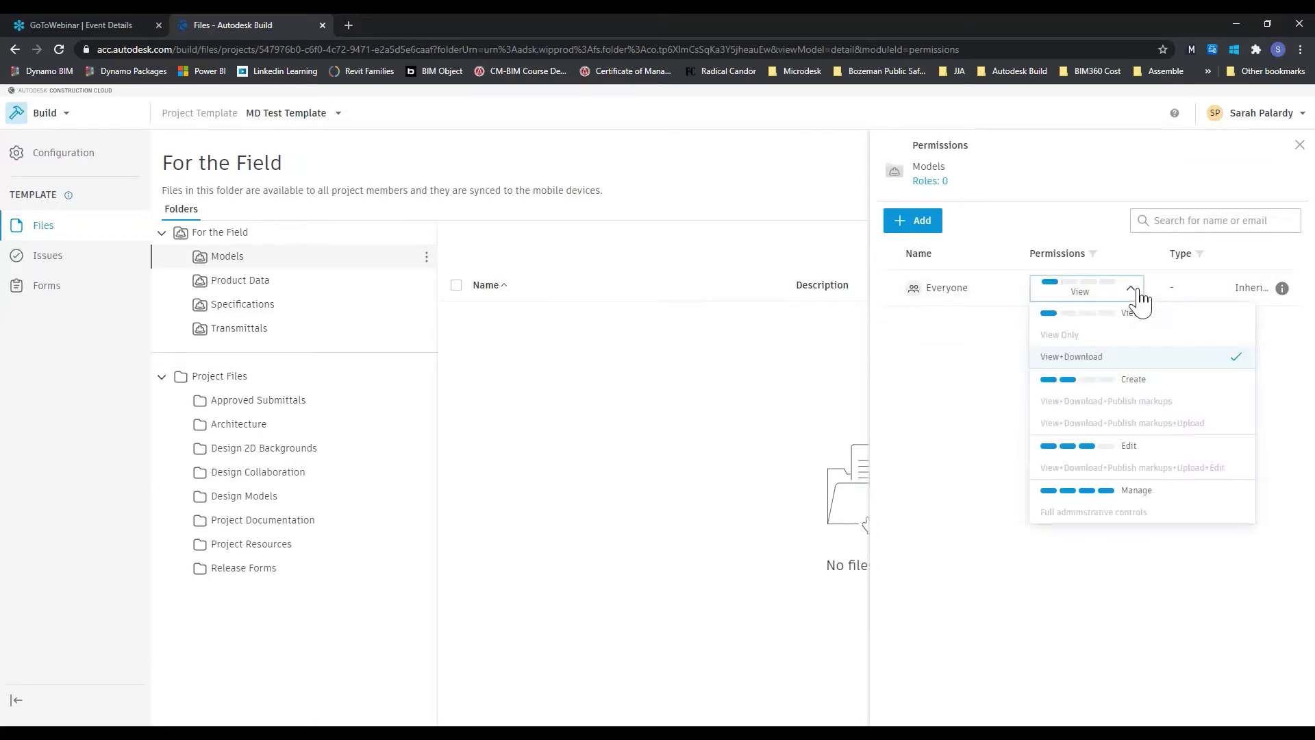
# Try adding the Project Engineer role to the Models folder's permissions, reviewing the available permission levels
pyautogui.click(918, 224)
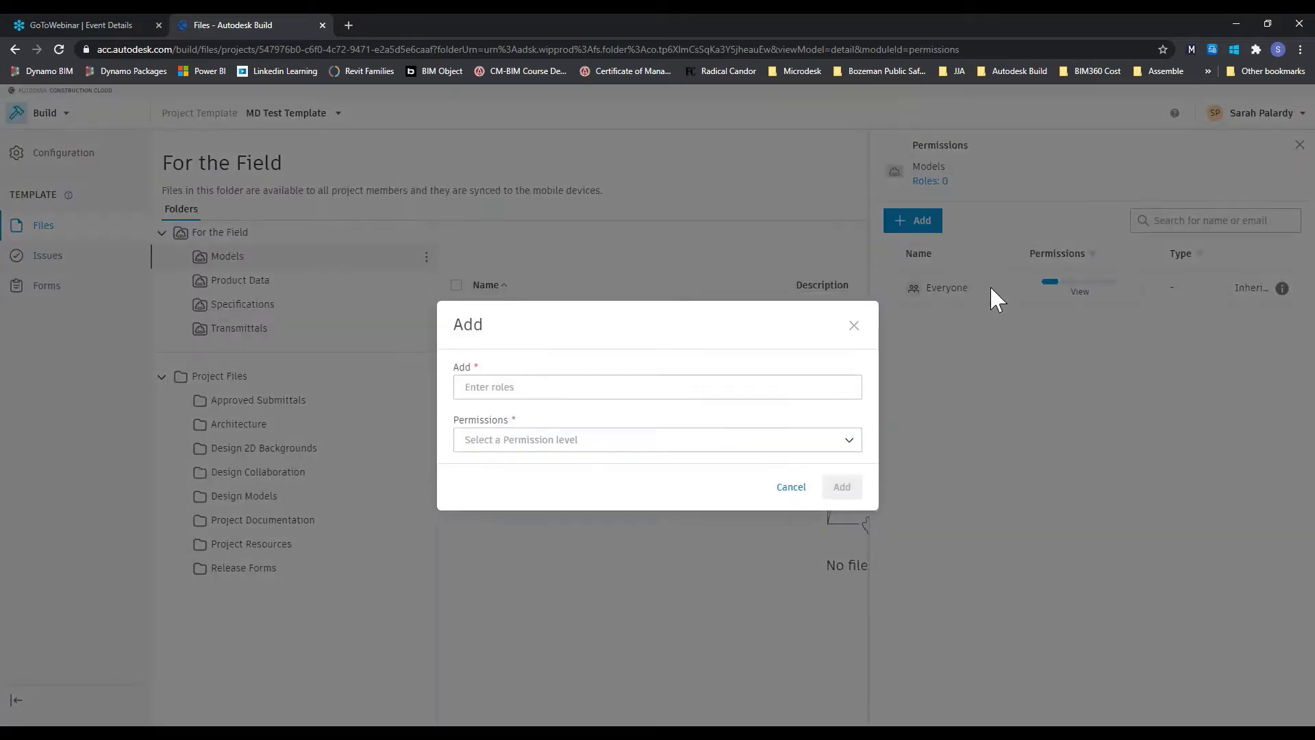
pyautogui.click(595, 389)
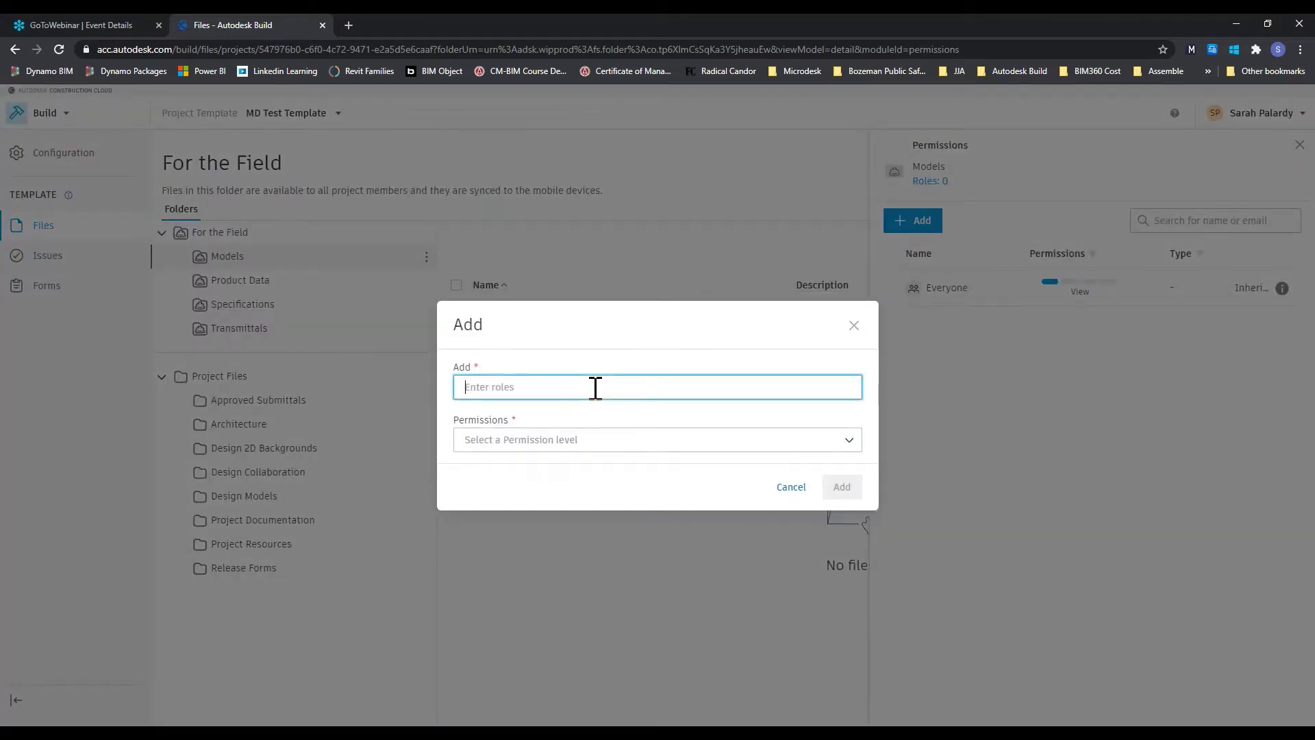
pyautogui.write('Project Eng')
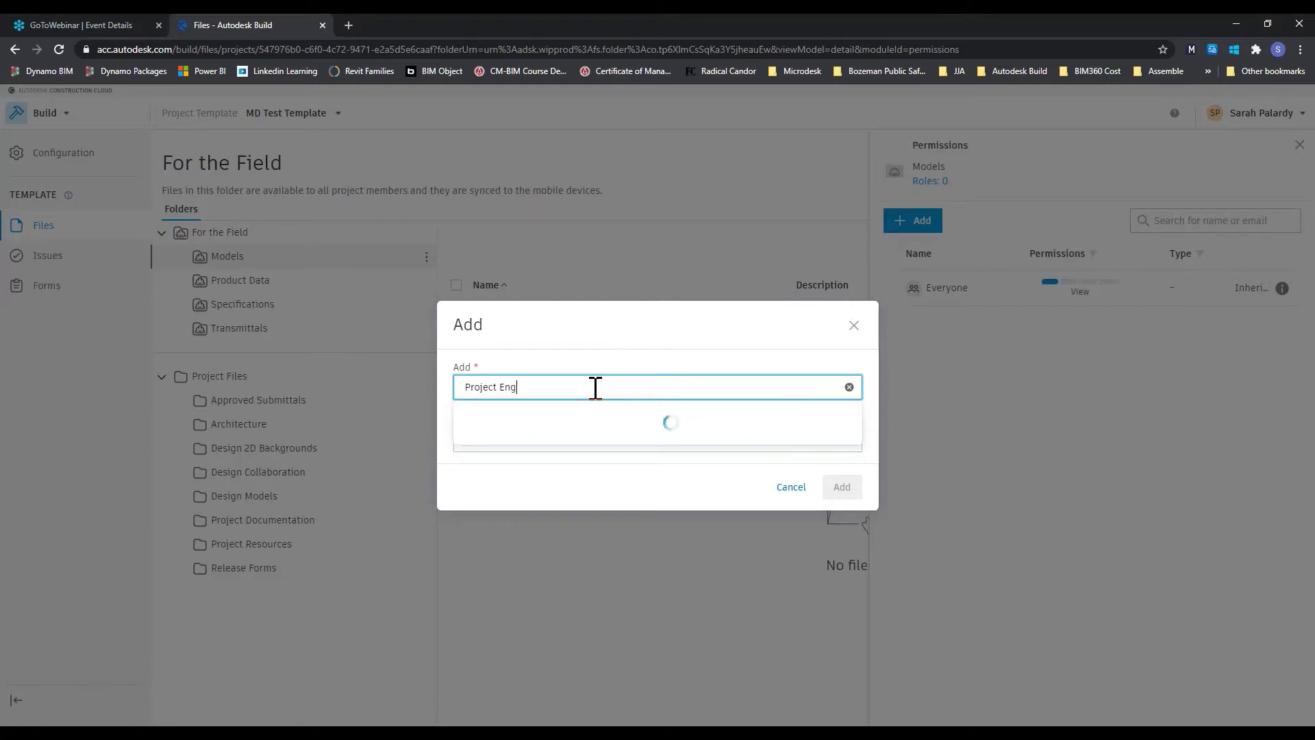
pyautogui.write('ineer')
pyautogui.click(570, 434)
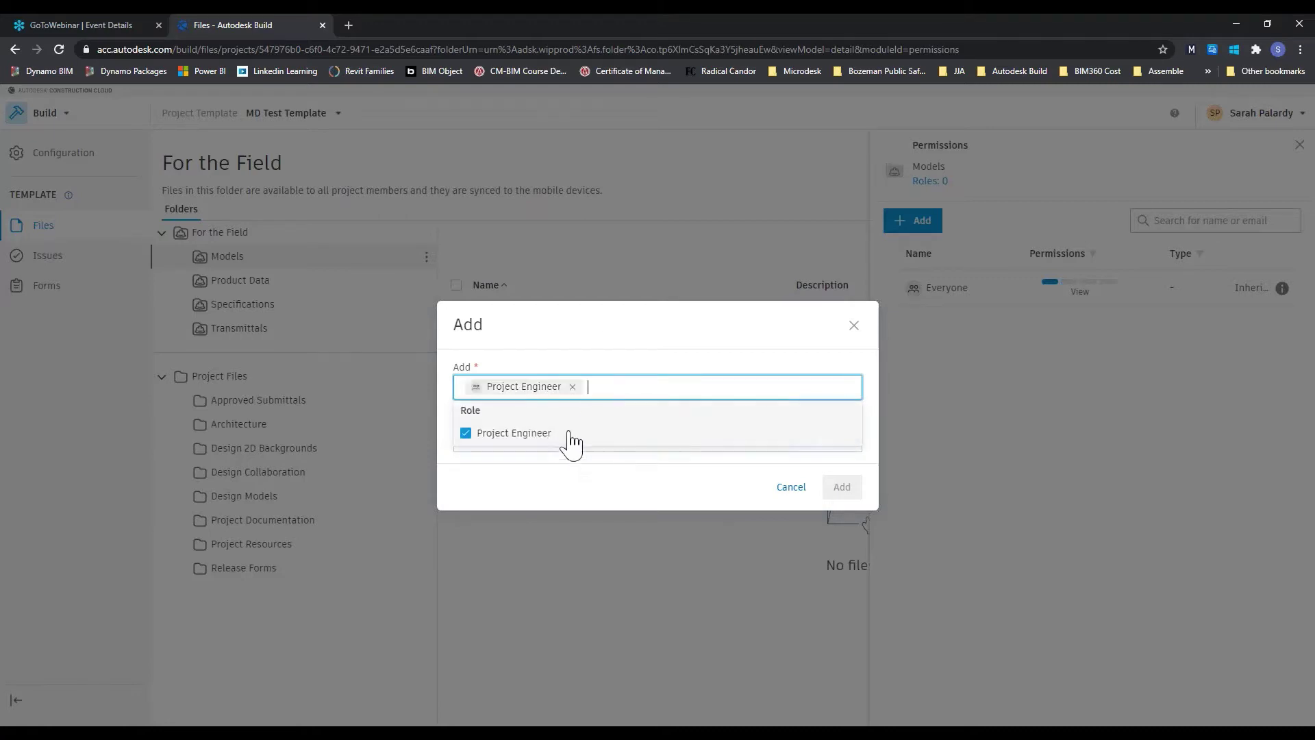
pyautogui.click(616, 358)
pyautogui.click(589, 444)
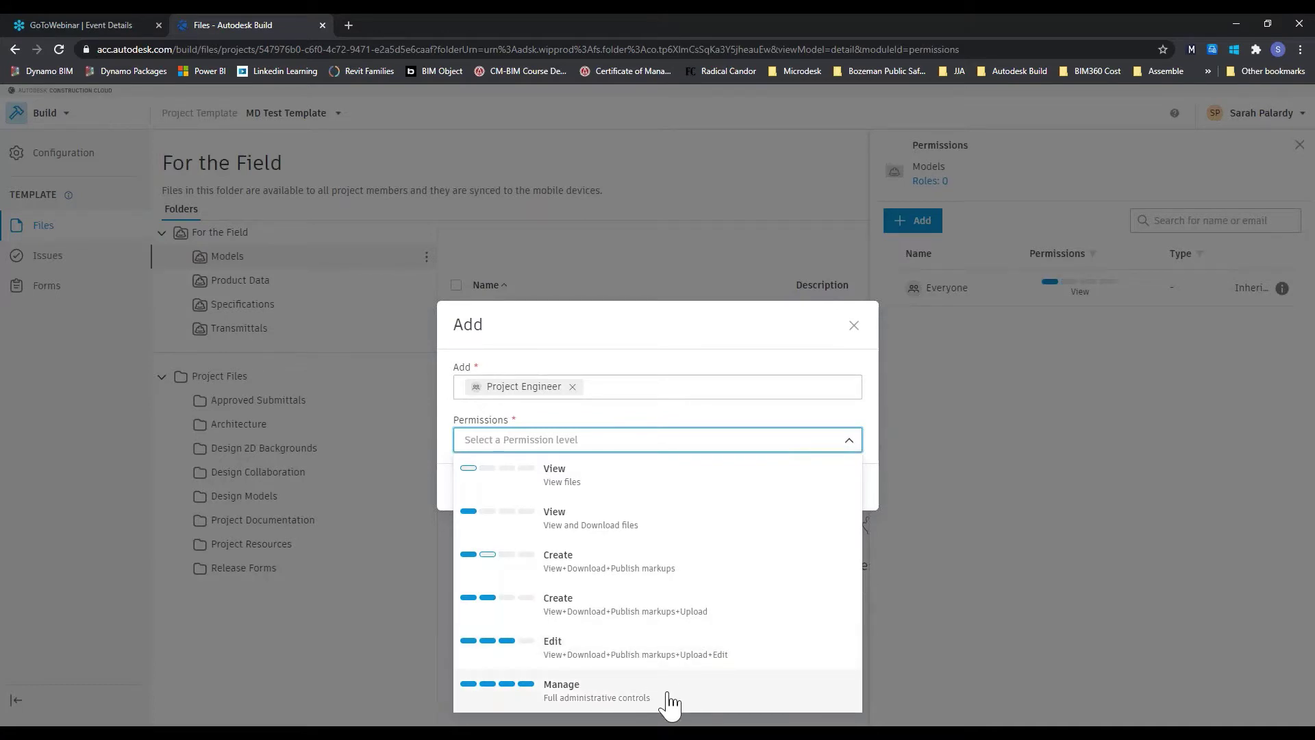
pyautogui.click(854, 324)
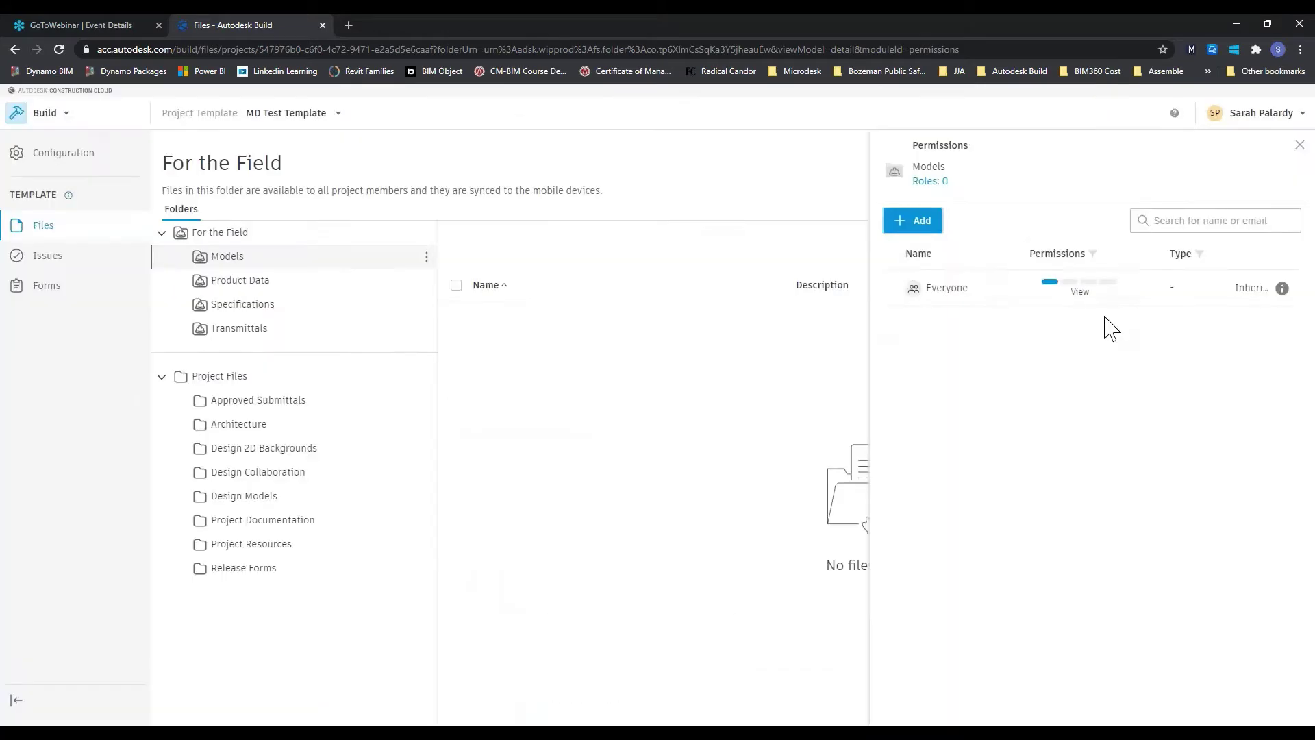
pyautogui.click(1299, 146)
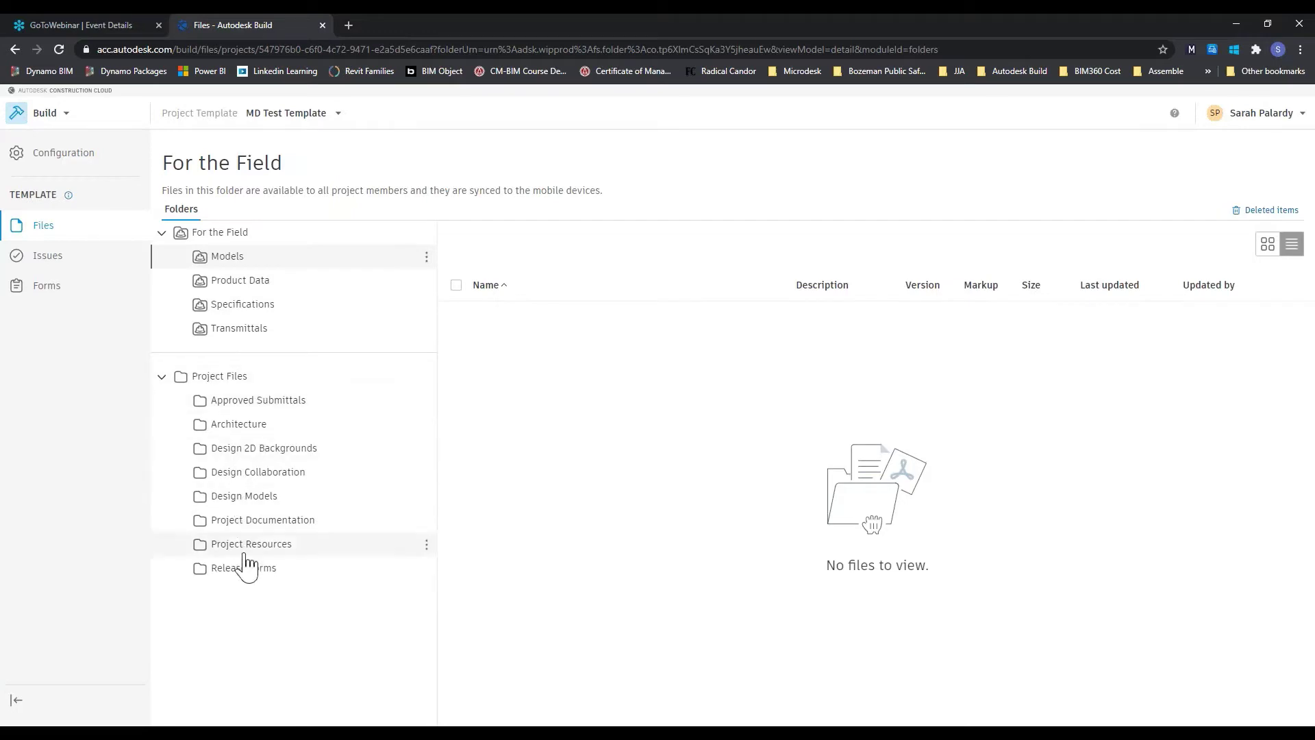
# View the folder actions available for Design 2D Backgrounds under Project Files
pyautogui.click(277, 449)
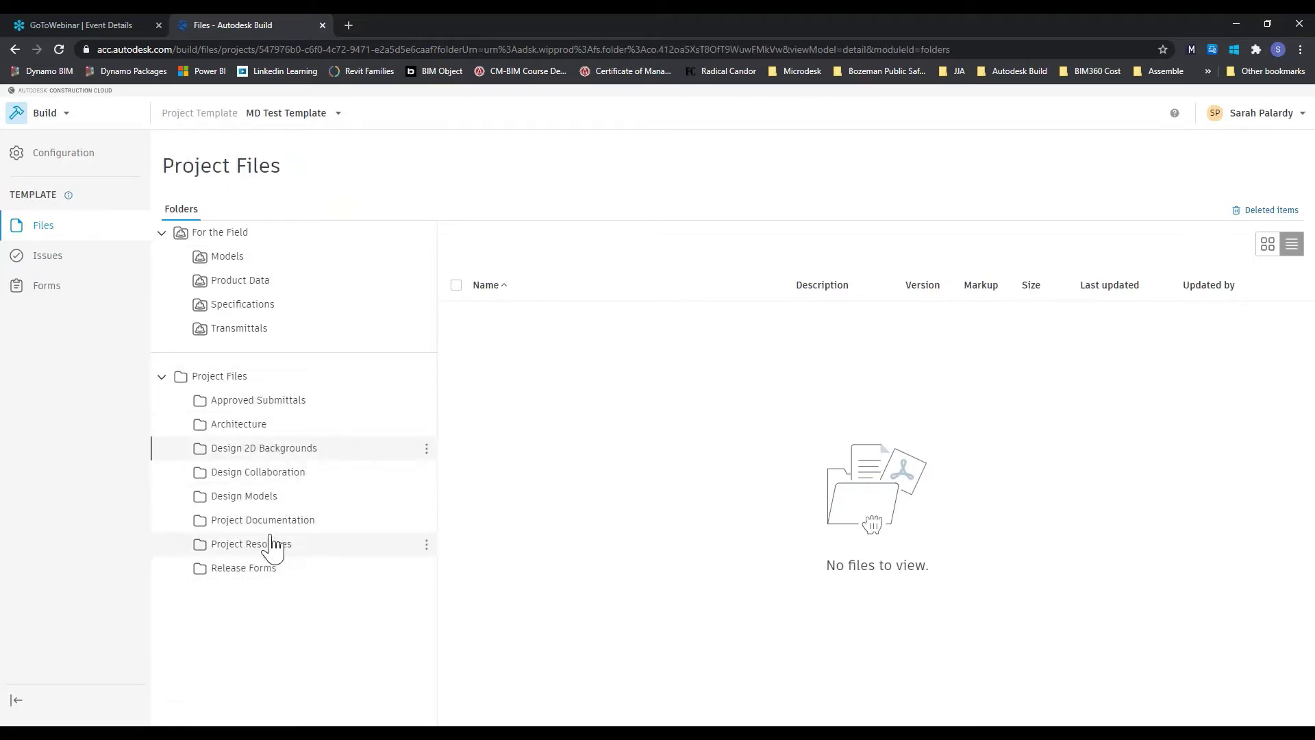
pyautogui.click(426, 448)
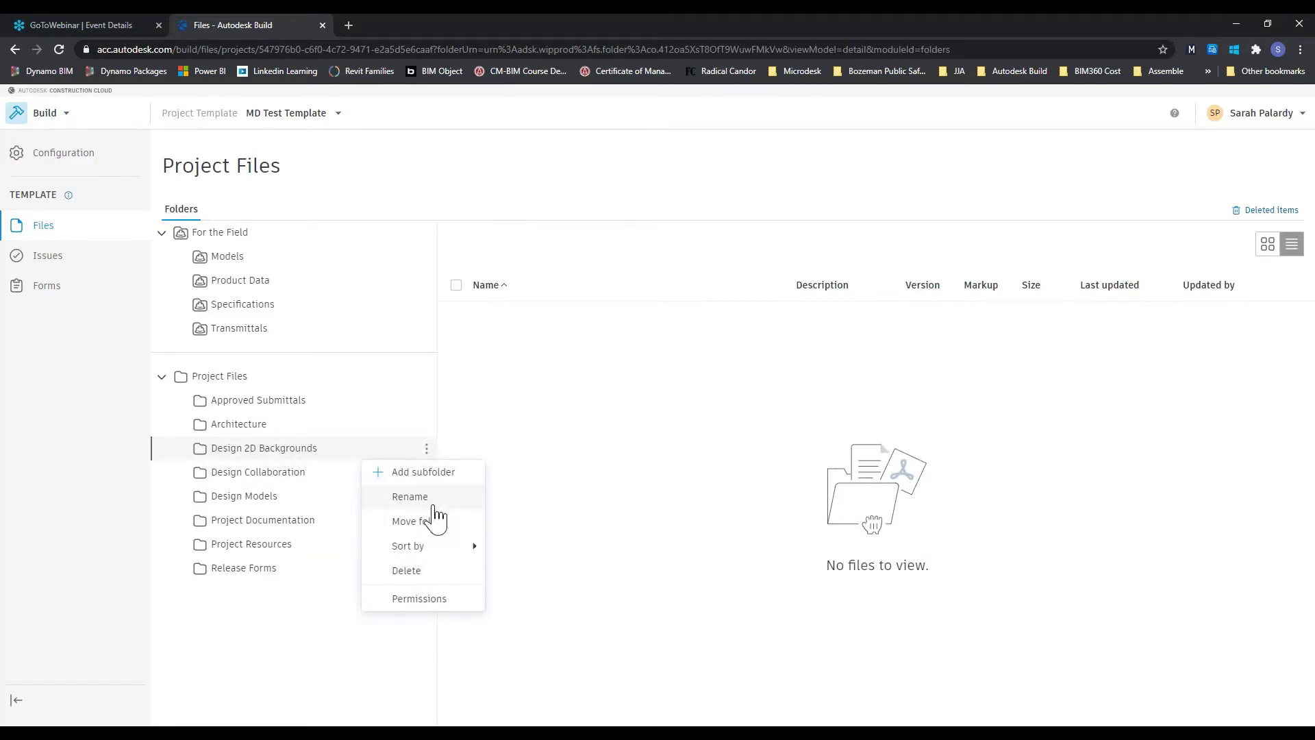
# Open the template's issue settings and collapse the Coordination, Design and Punch List categories
pyautogui.click(82, 260)
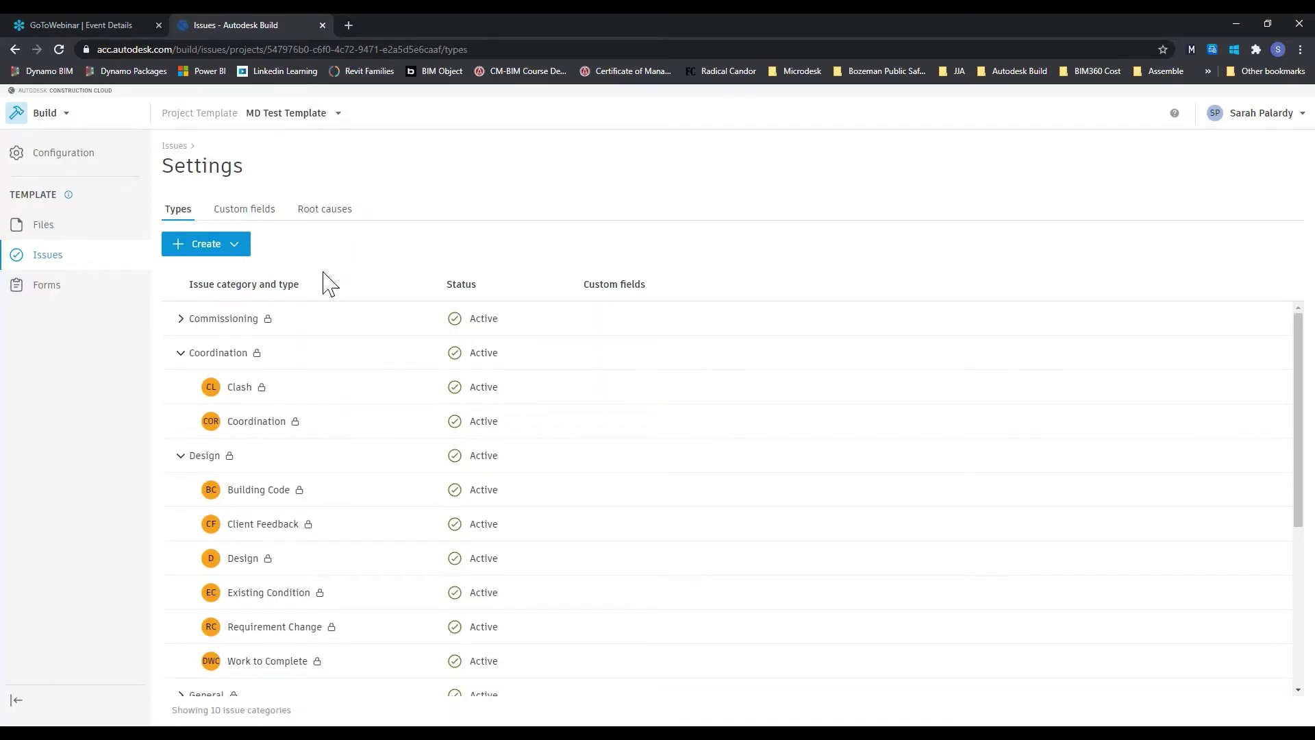
pyautogui.click(181, 353)
pyautogui.click(181, 388)
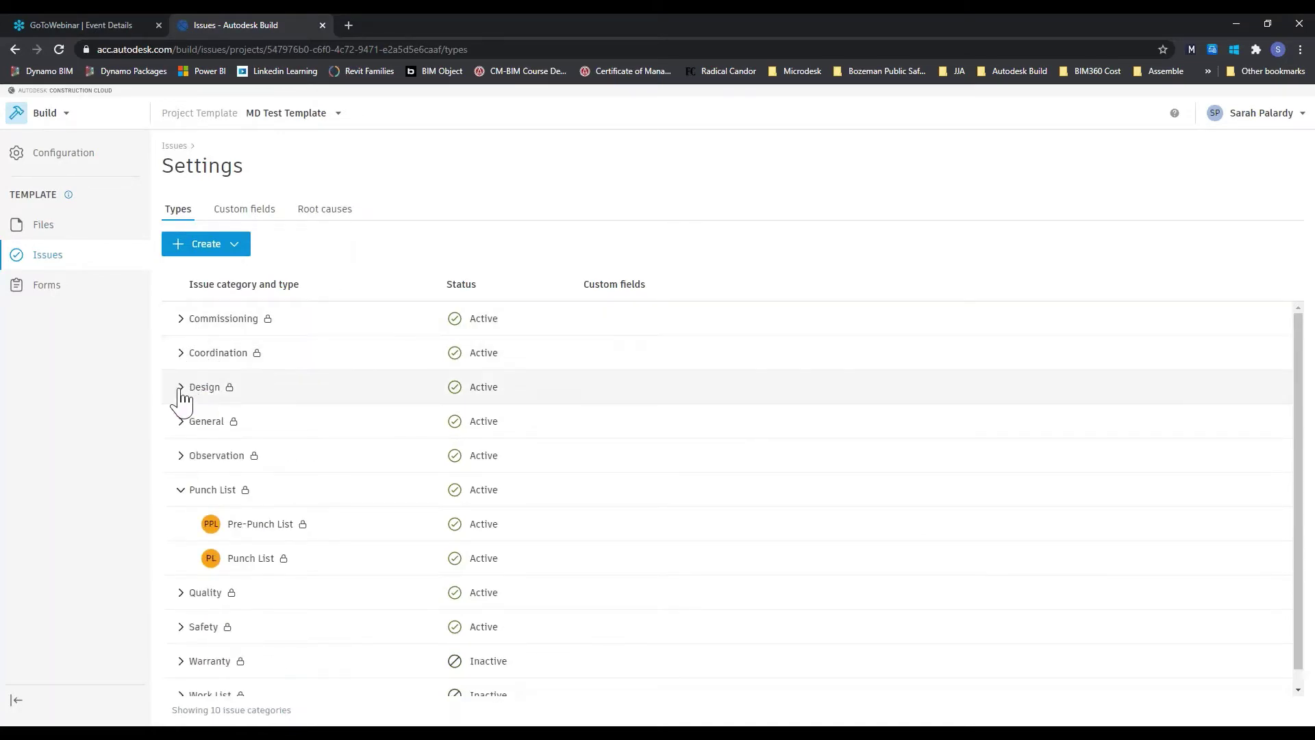
pyautogui.click(181, 491)
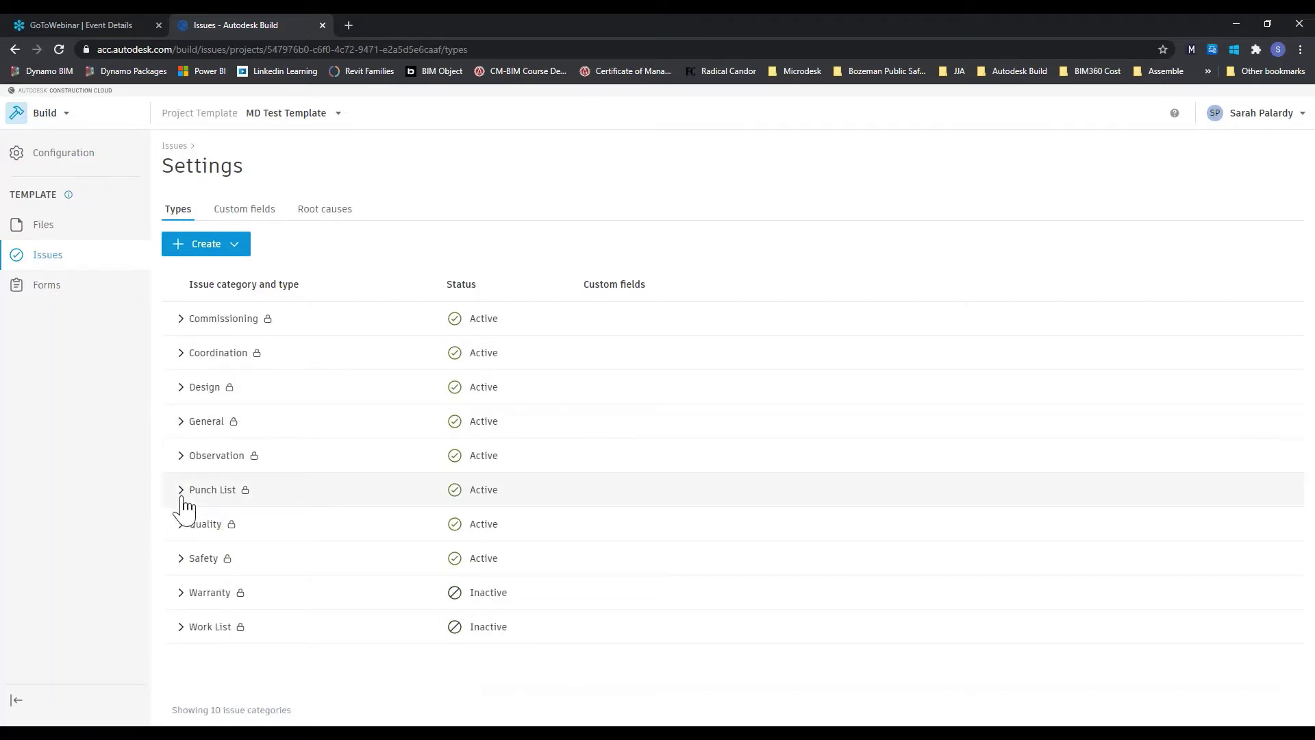
# Expand the Design issue category and view the details of its Building Code type and of the category itself
pyautogui.click(182, 388)
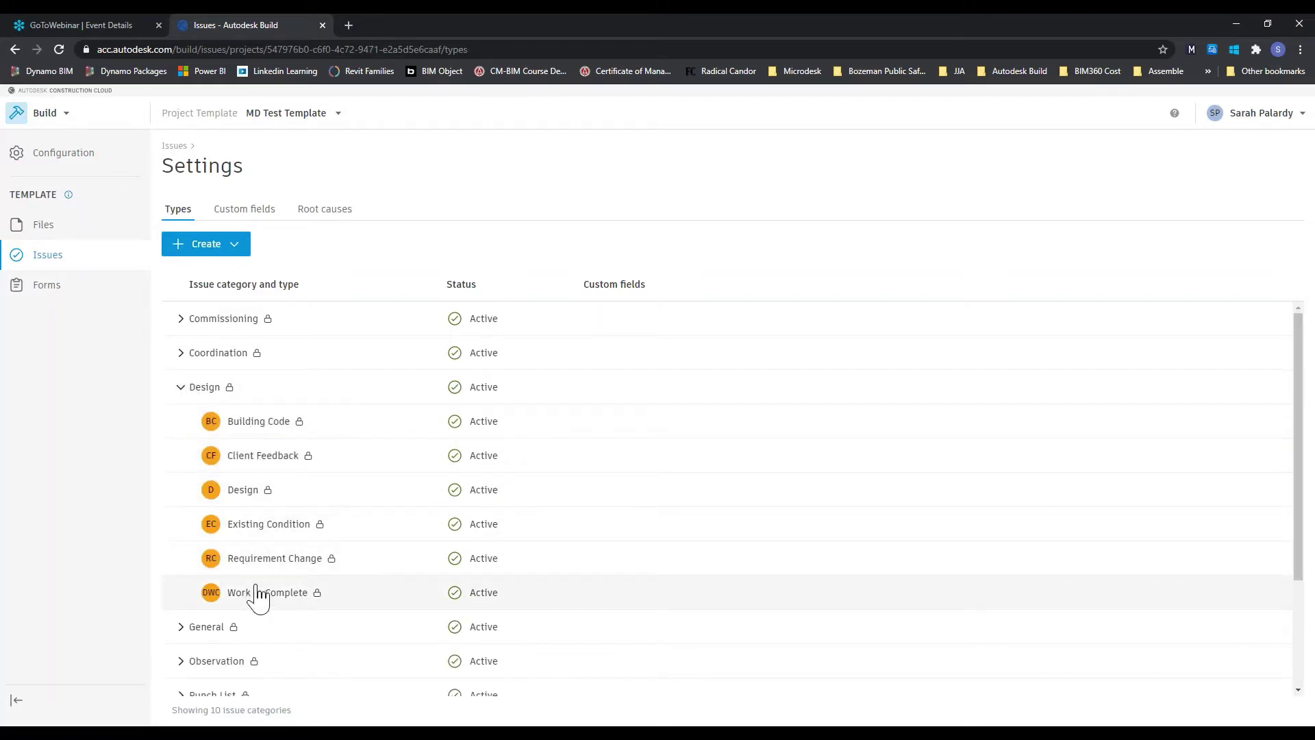
pyautogui.click(248, 420)
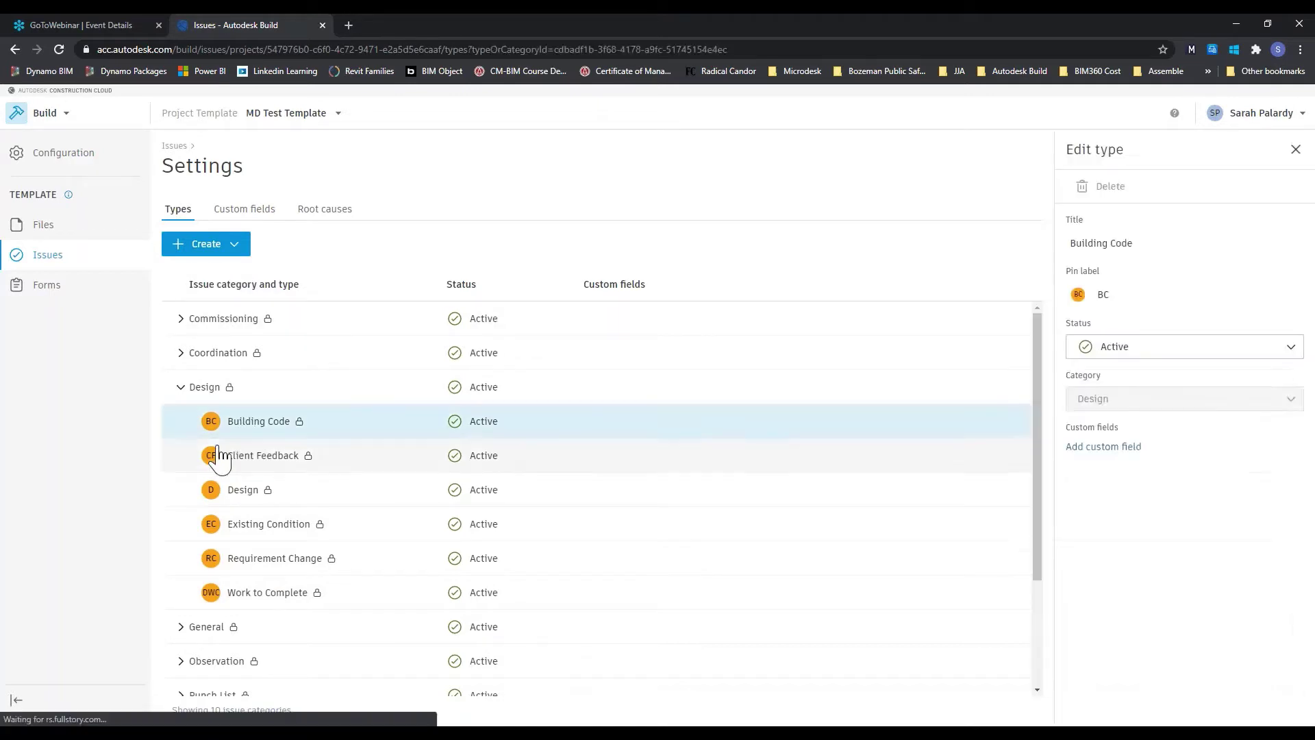
pyautogui.click(242, 396)
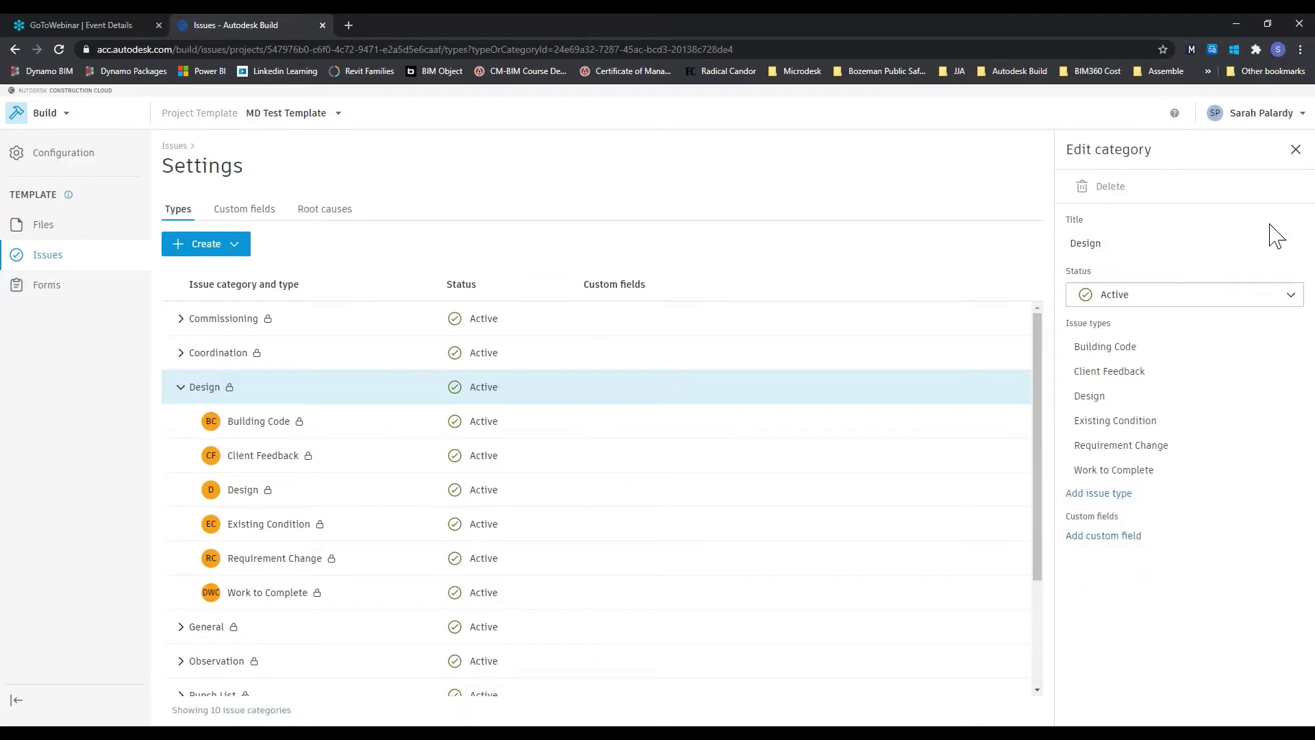
pyautogui.click(1295, 151)
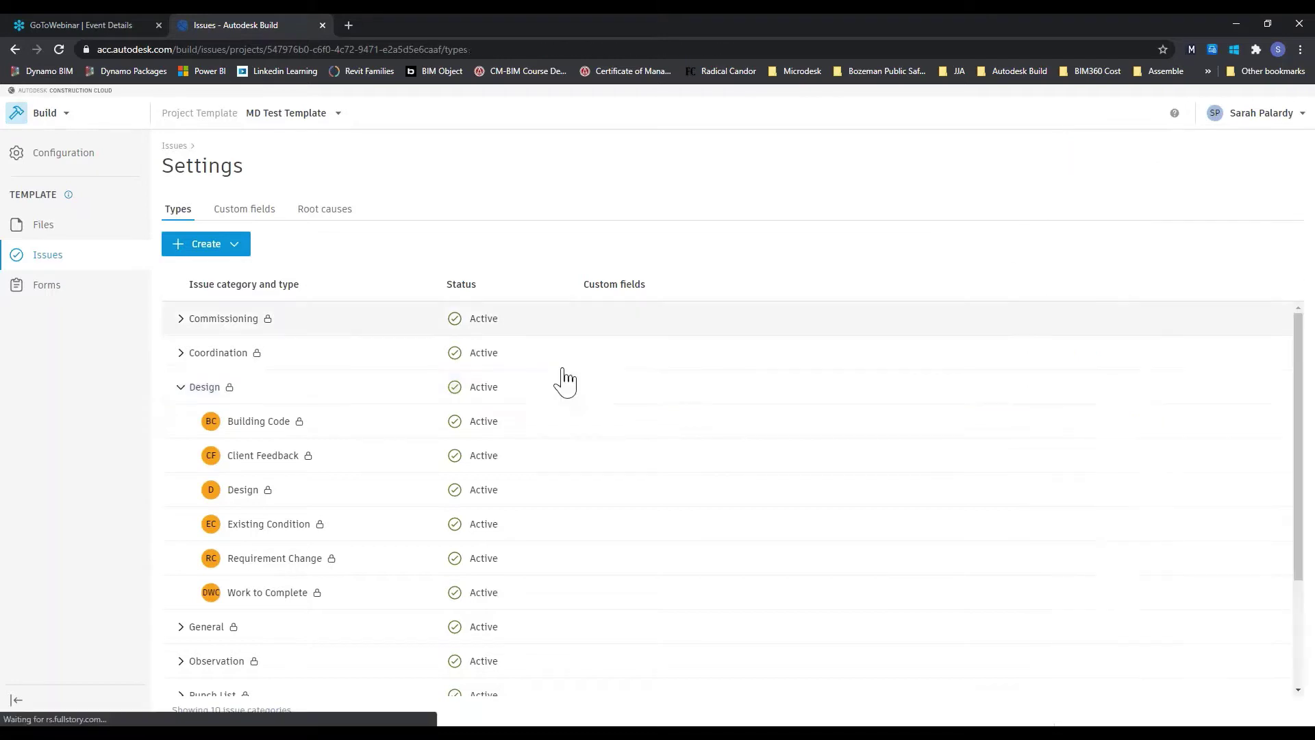
# Draft a new issue category titled MEP Coordination with the issue types Mechanical and Electrical
pyautogui.click(205, 253)
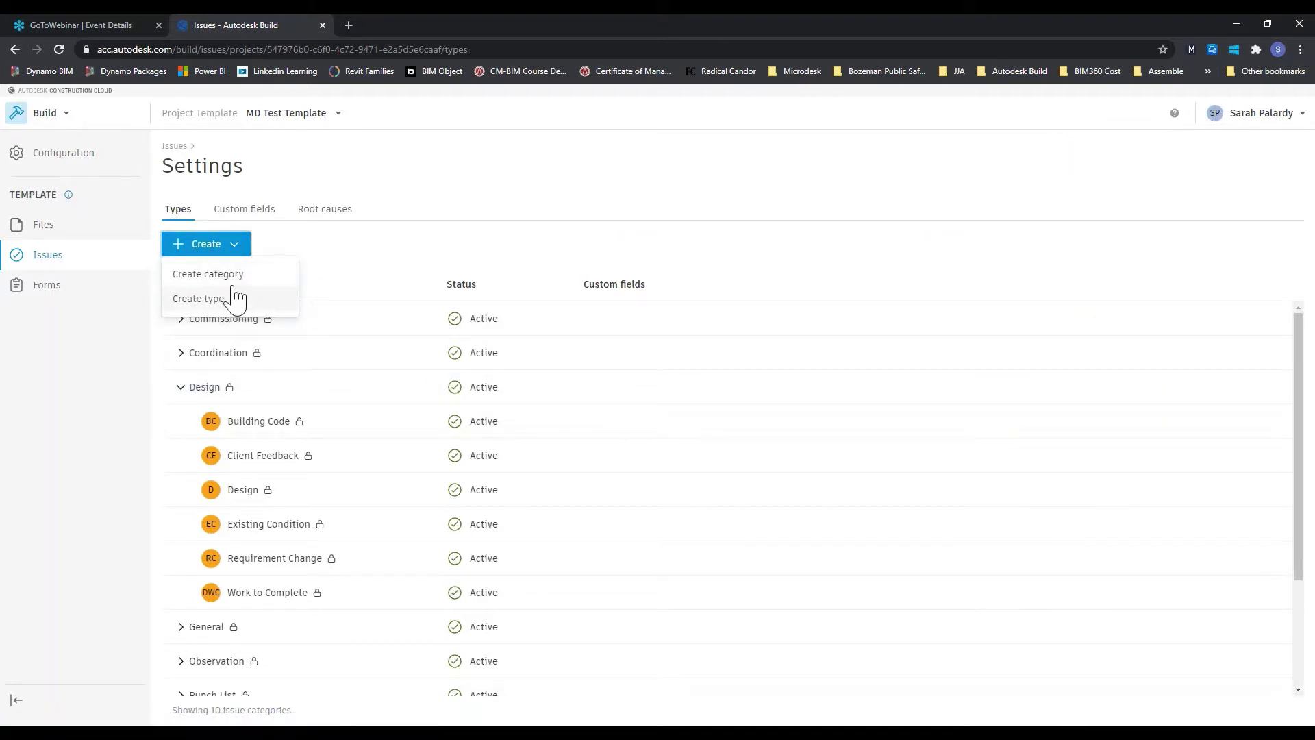
pyautogui.click(233, 275)
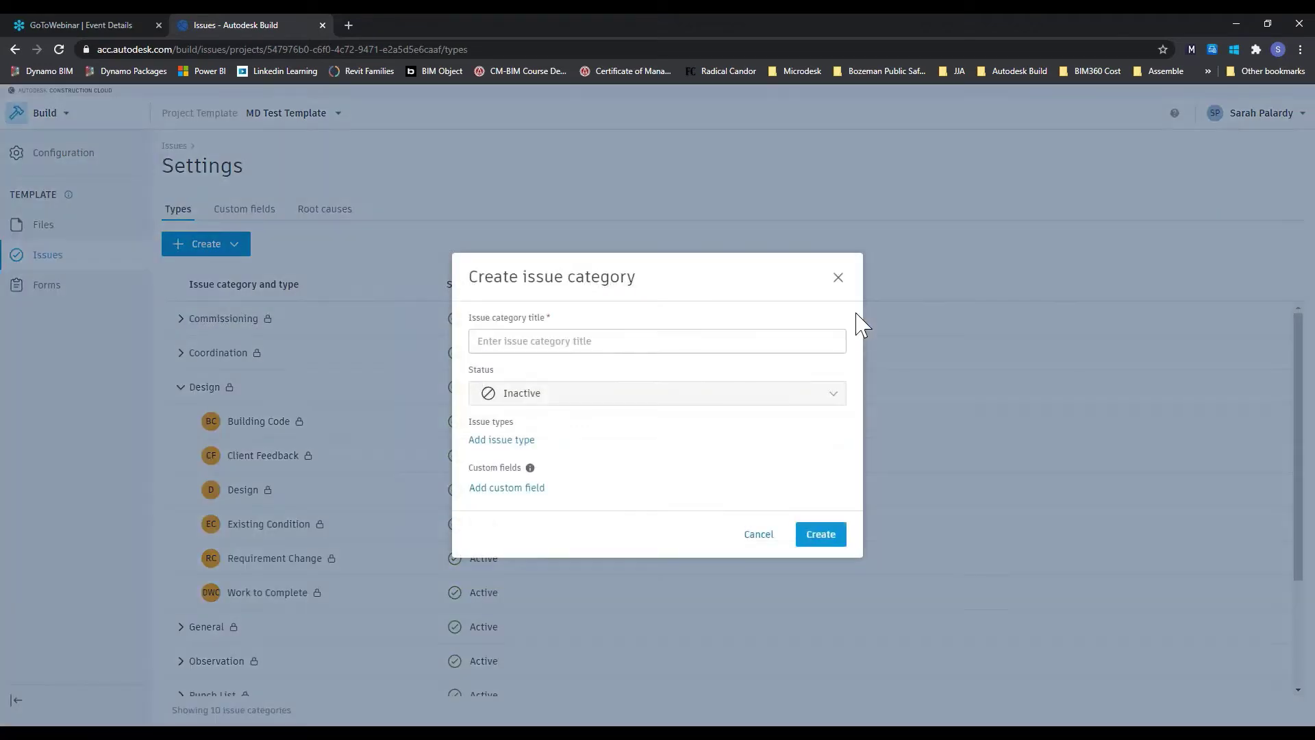
pyautogui.click(828, 344)
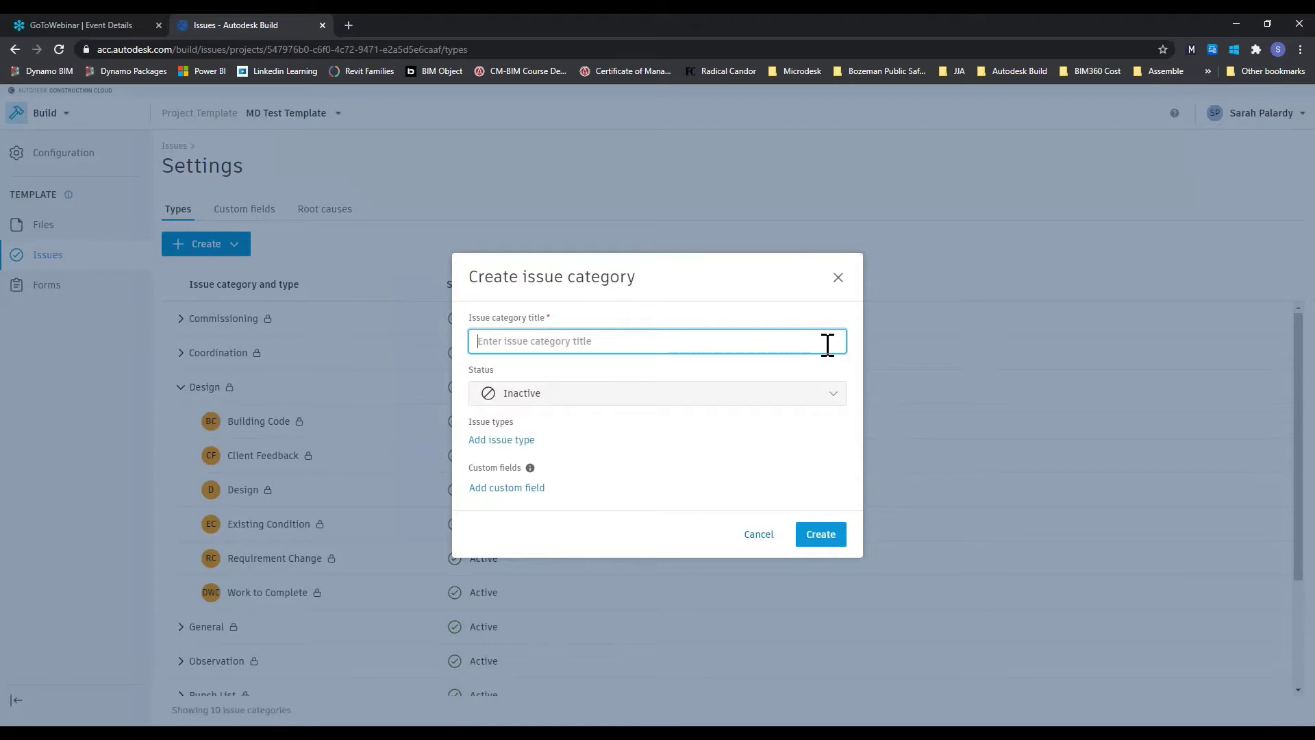
pyautogui.write('MEP Coordination')
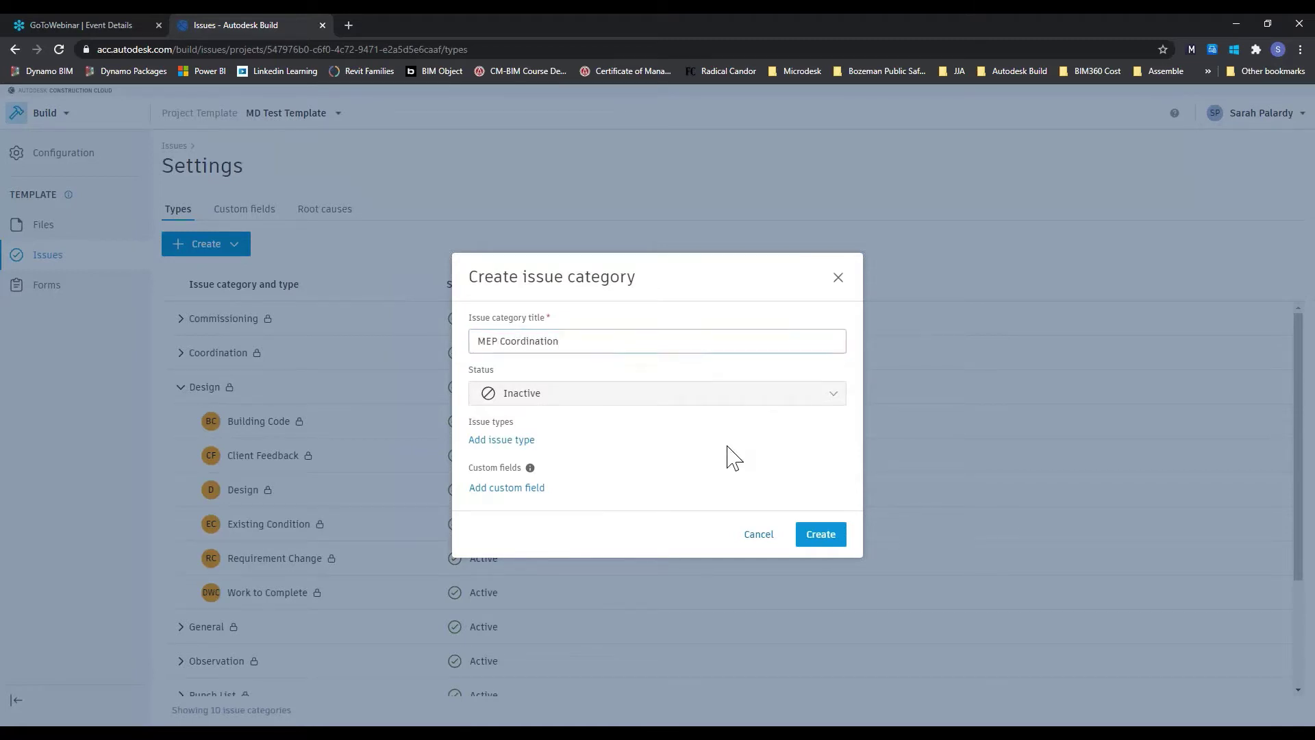
pyautogui.click(529, 442)
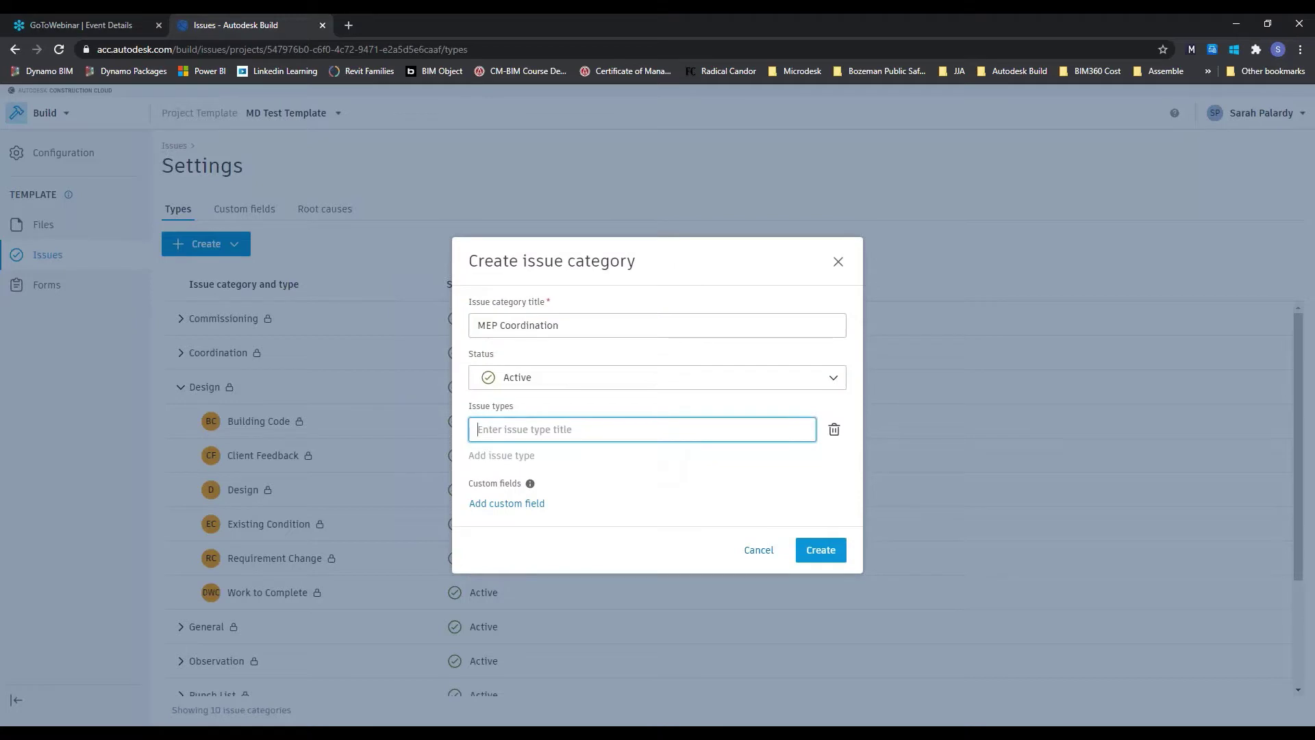
pyautogui.write('Mechanical')
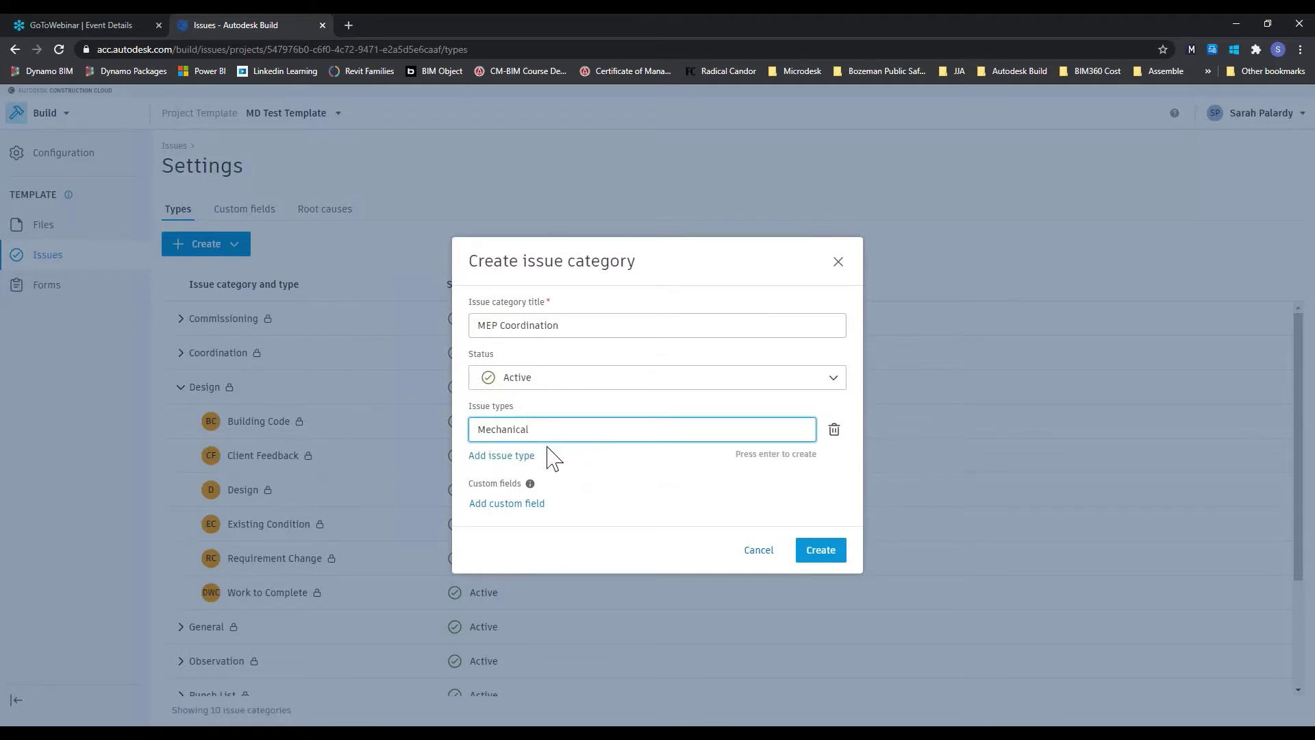
pyautogui.press('Return')
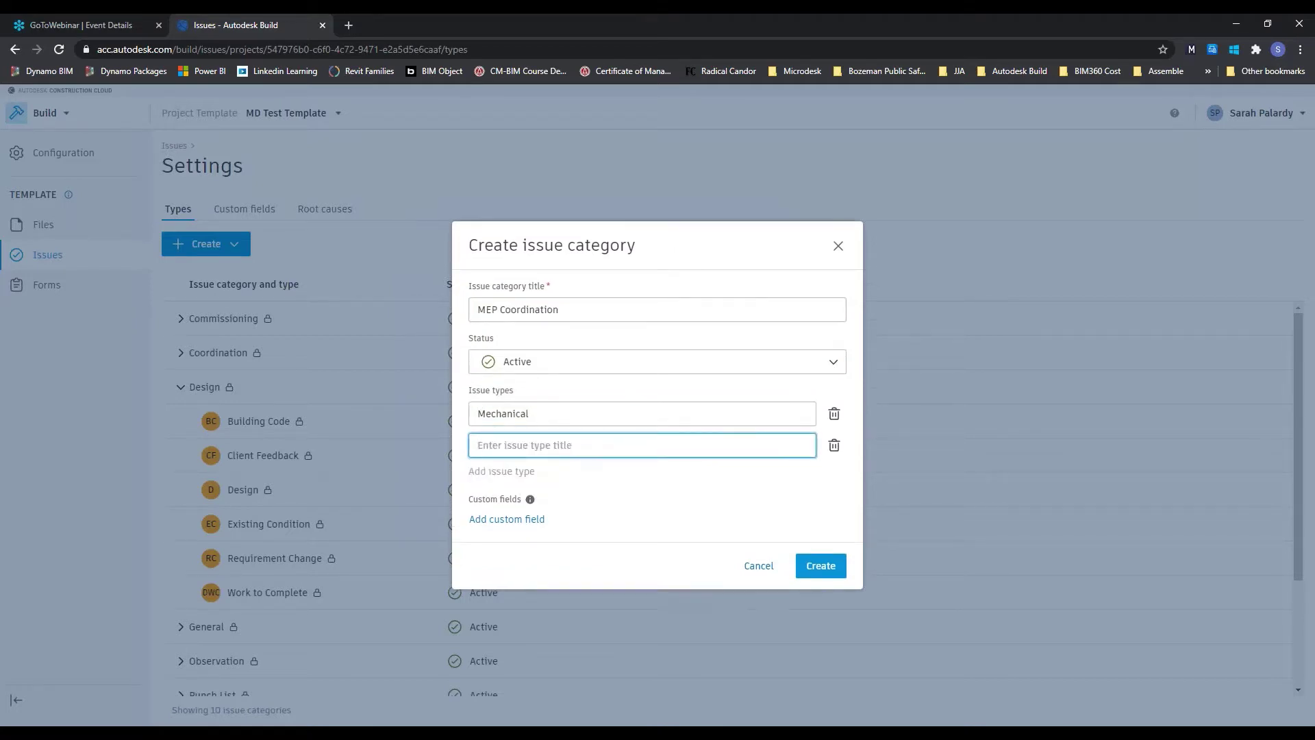
pyautogui.write('Electrical')
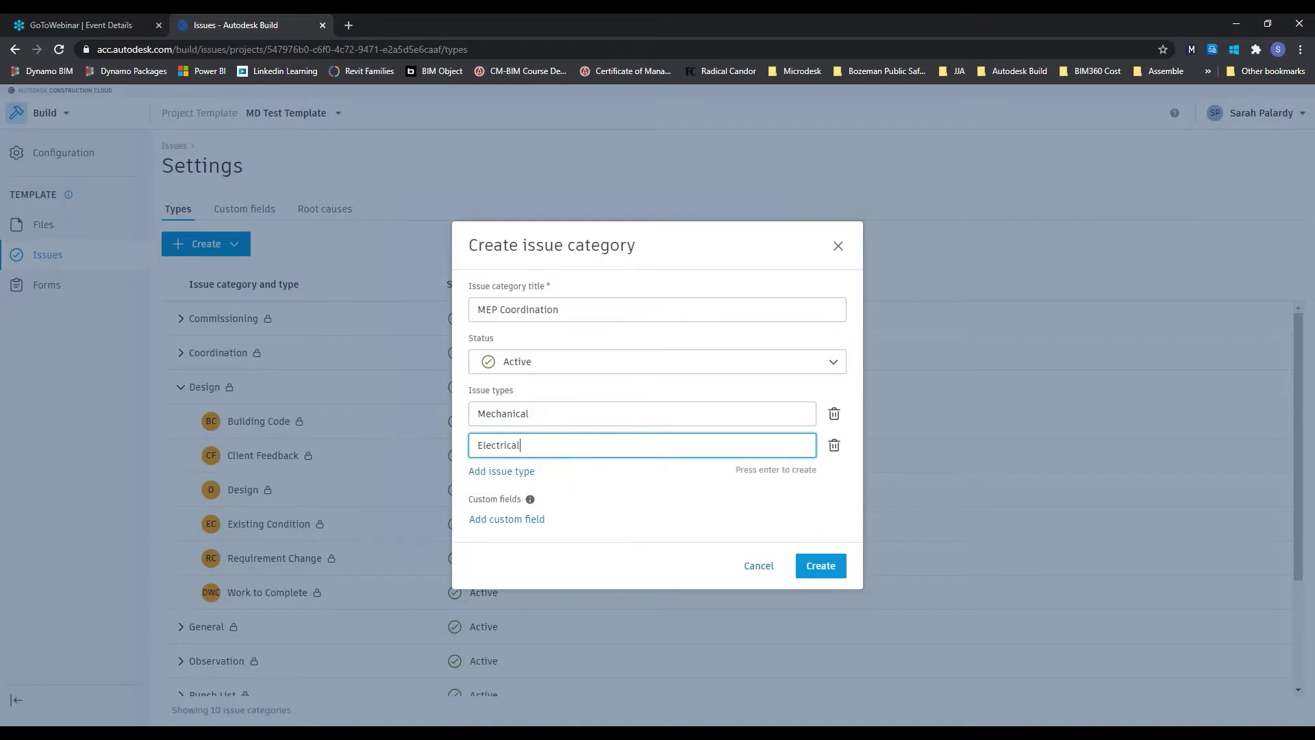
# View the custom fields and status options available for the drafted issue category and discard the draft
pyautogui.click(535, 520)
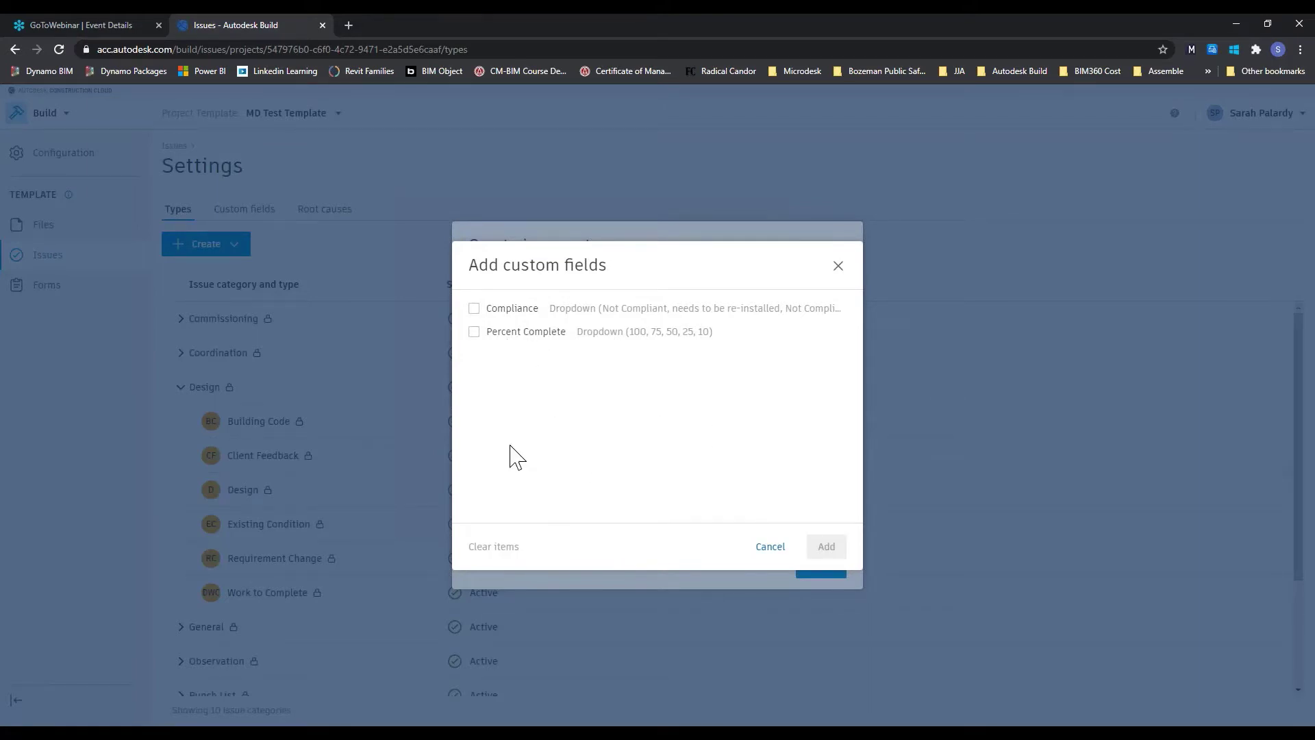
pyautogui.click(837, 267)
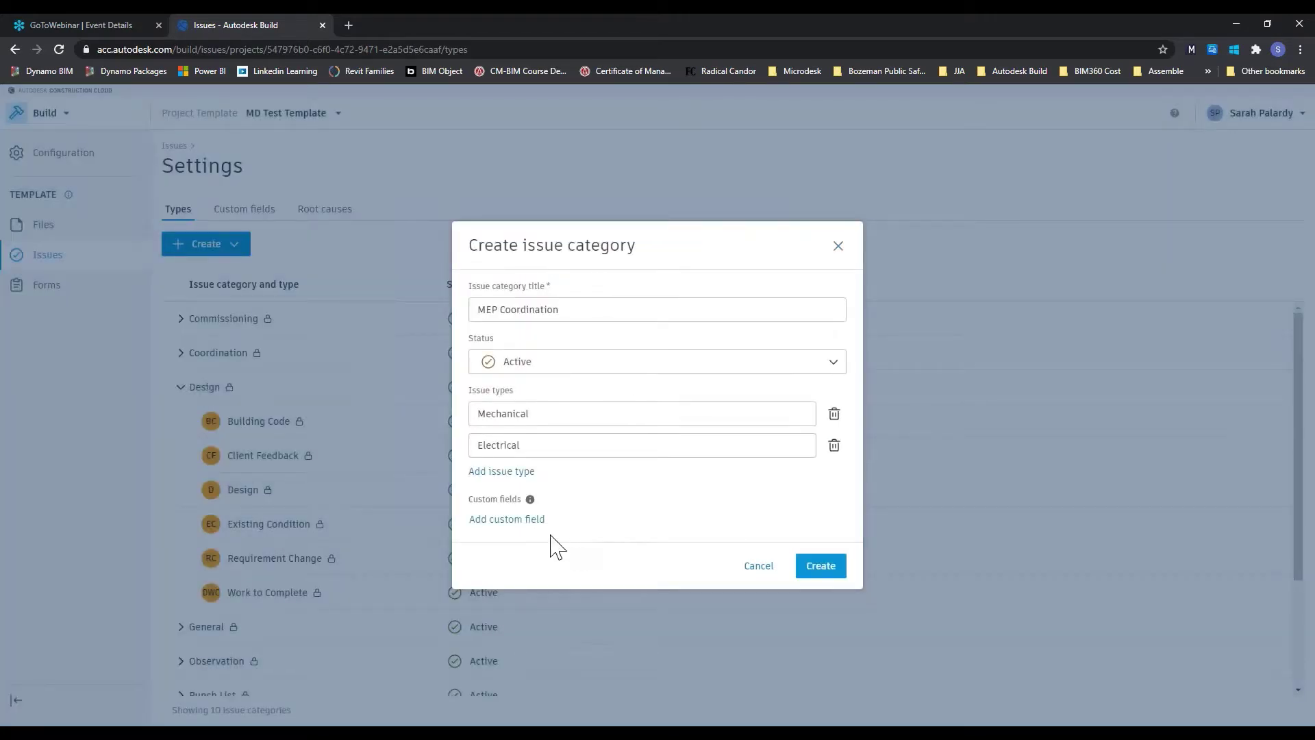
pyautogui.click(632, 367)
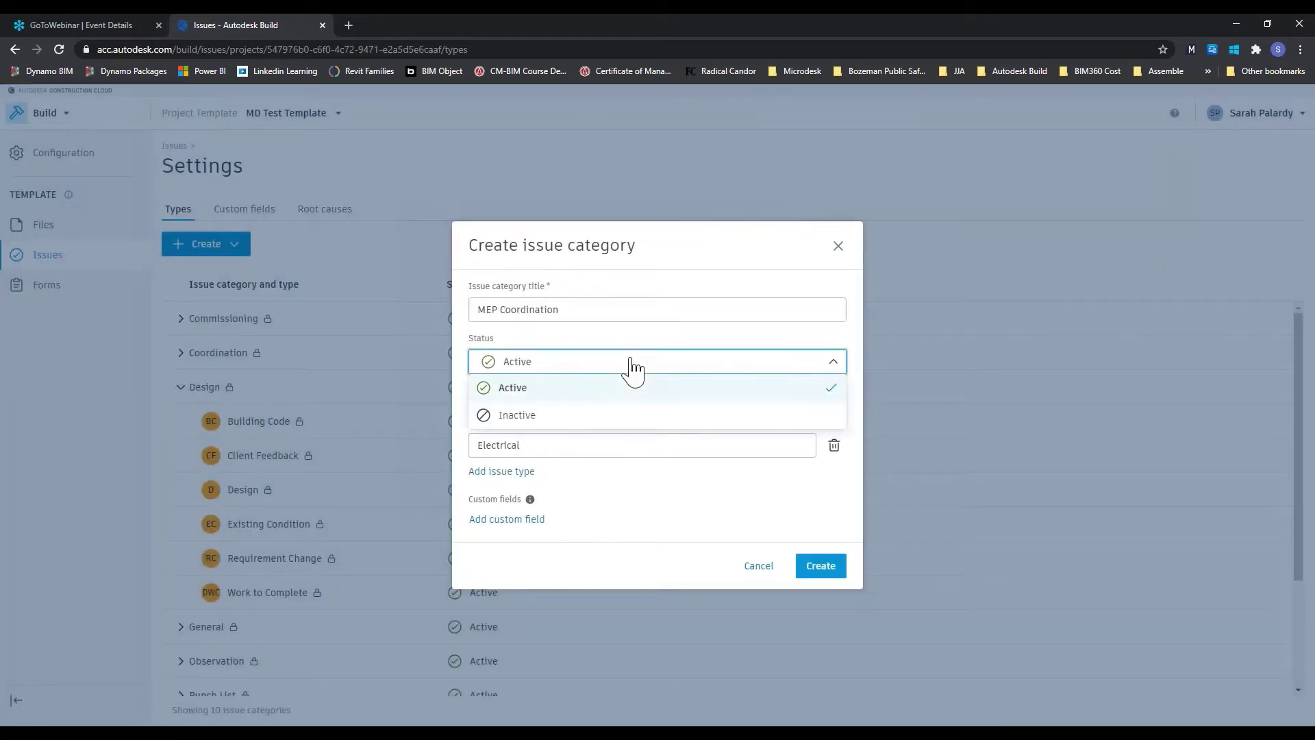
pyautogui.click(631, 367)
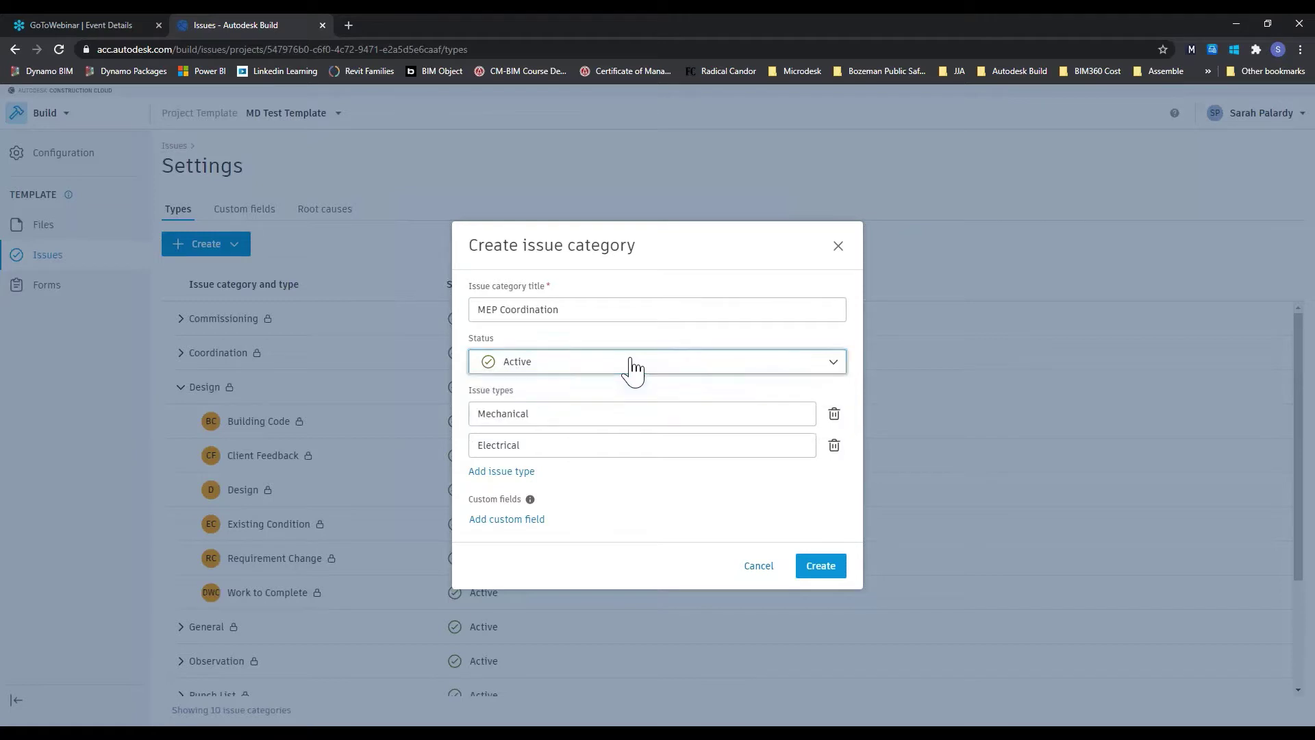
pyautogui.click(759, 567)
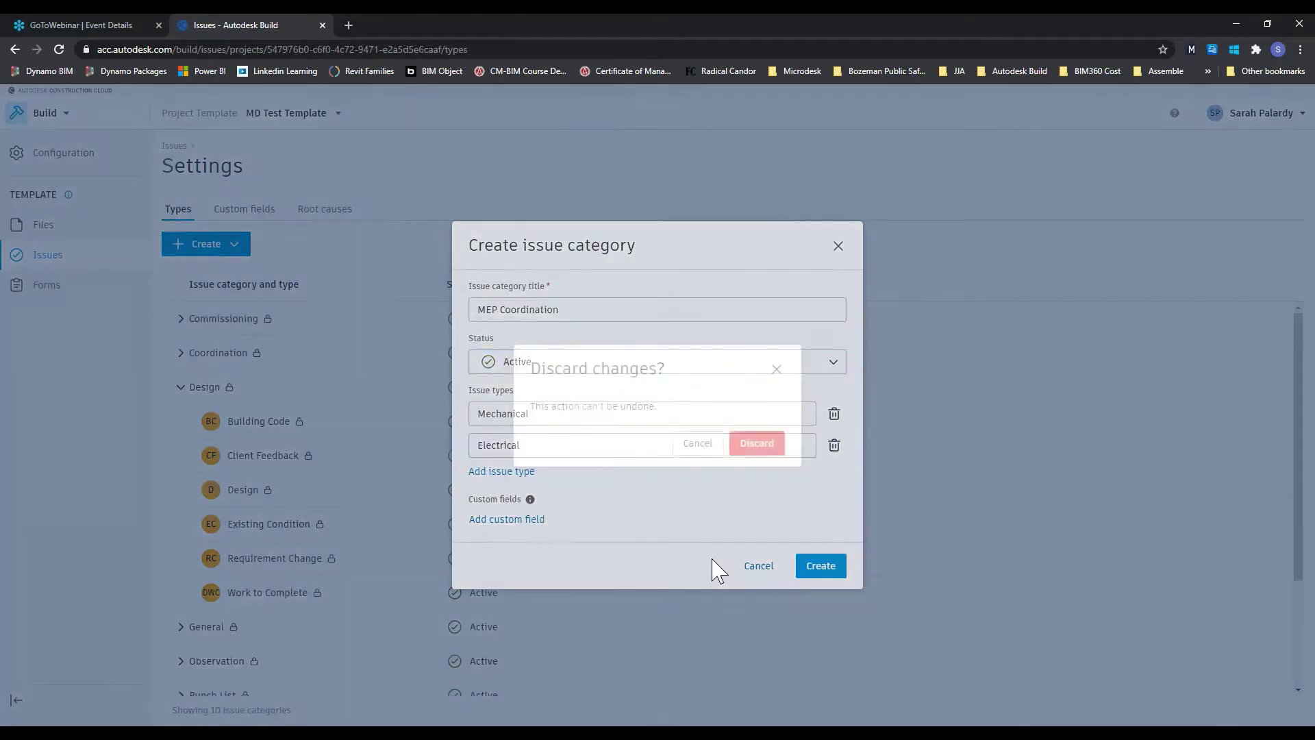
pyautogui.click(750, 446)
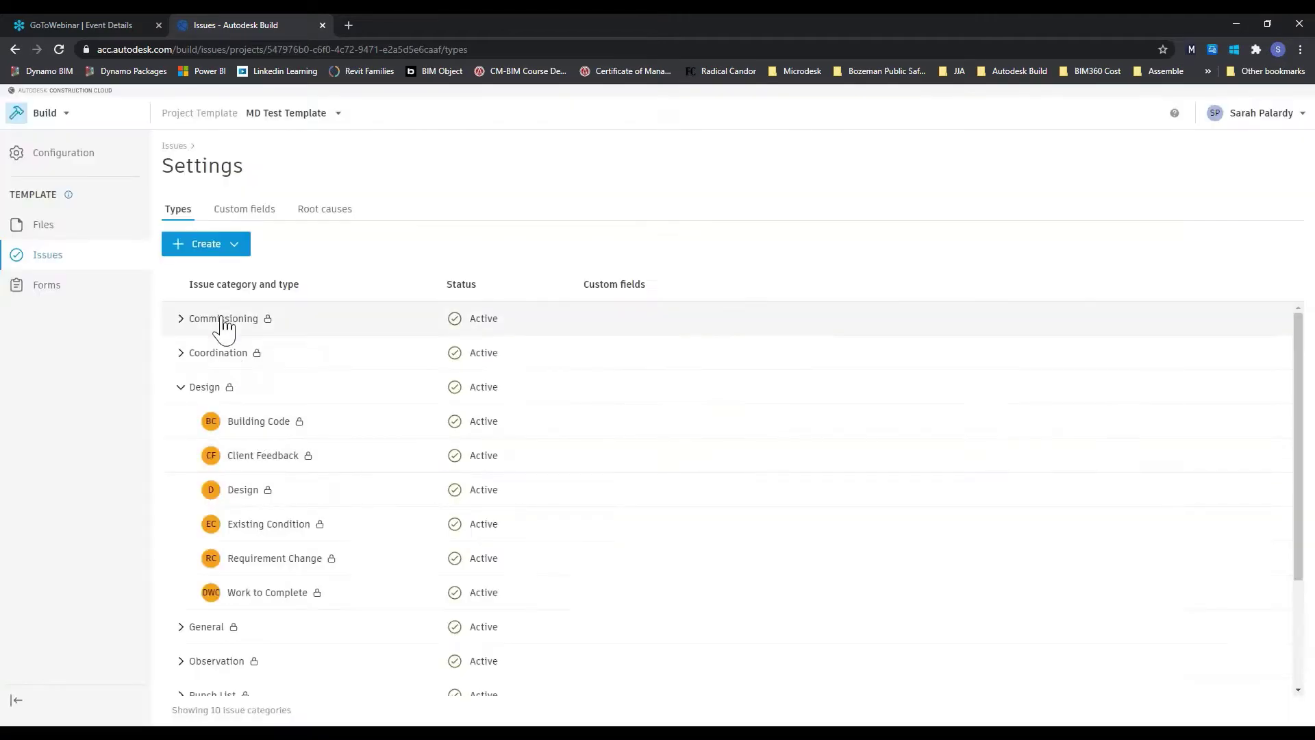
# Collapse the Design issue category and review the new issue type form with its list of parent categories, without creating a type
pyautogui.click(179, 388)
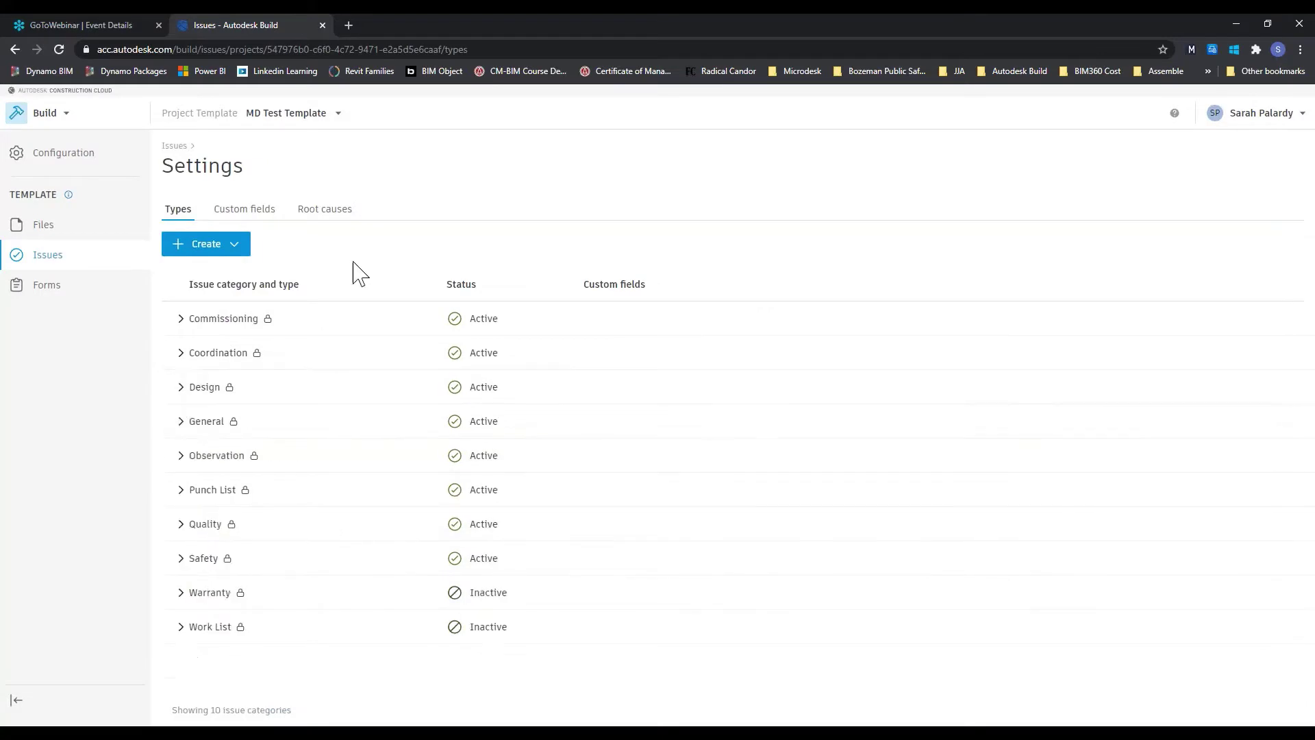
pyautogui.click(234, 247)
pyautogui.click(206, 300)
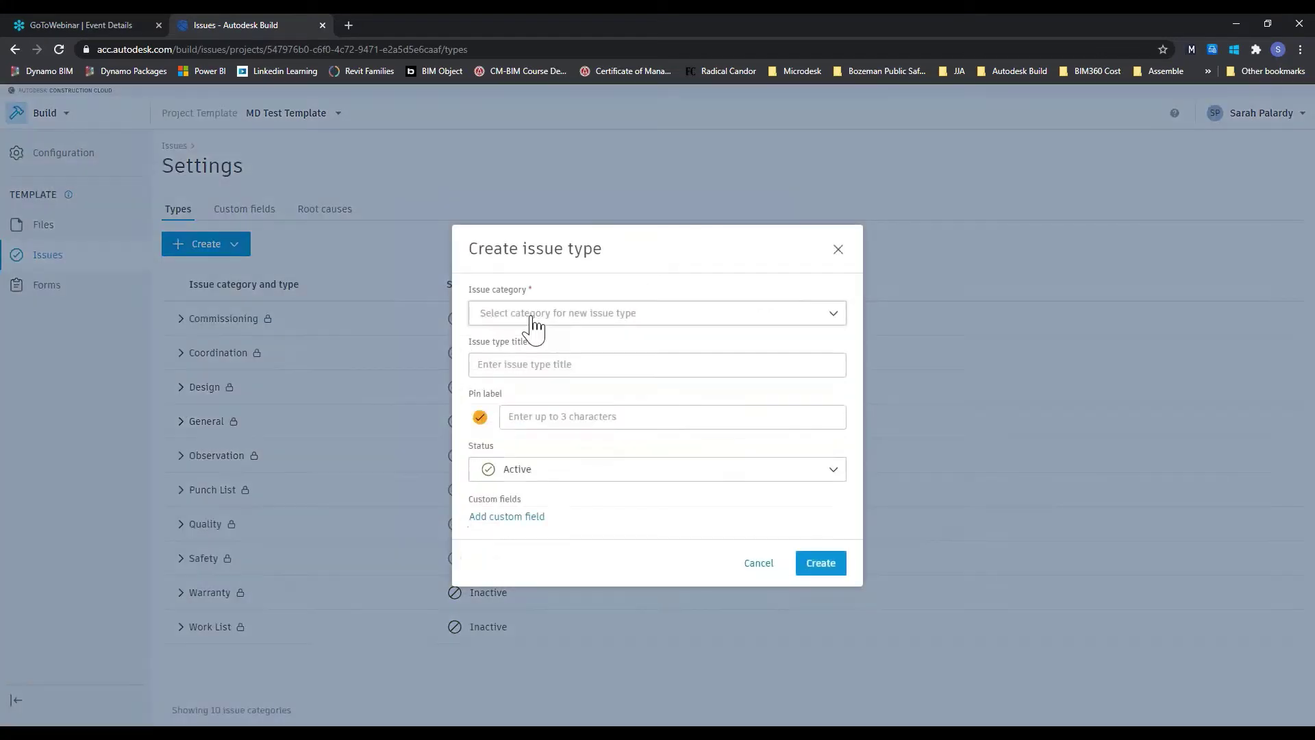
pyautogui.click(533, 319)
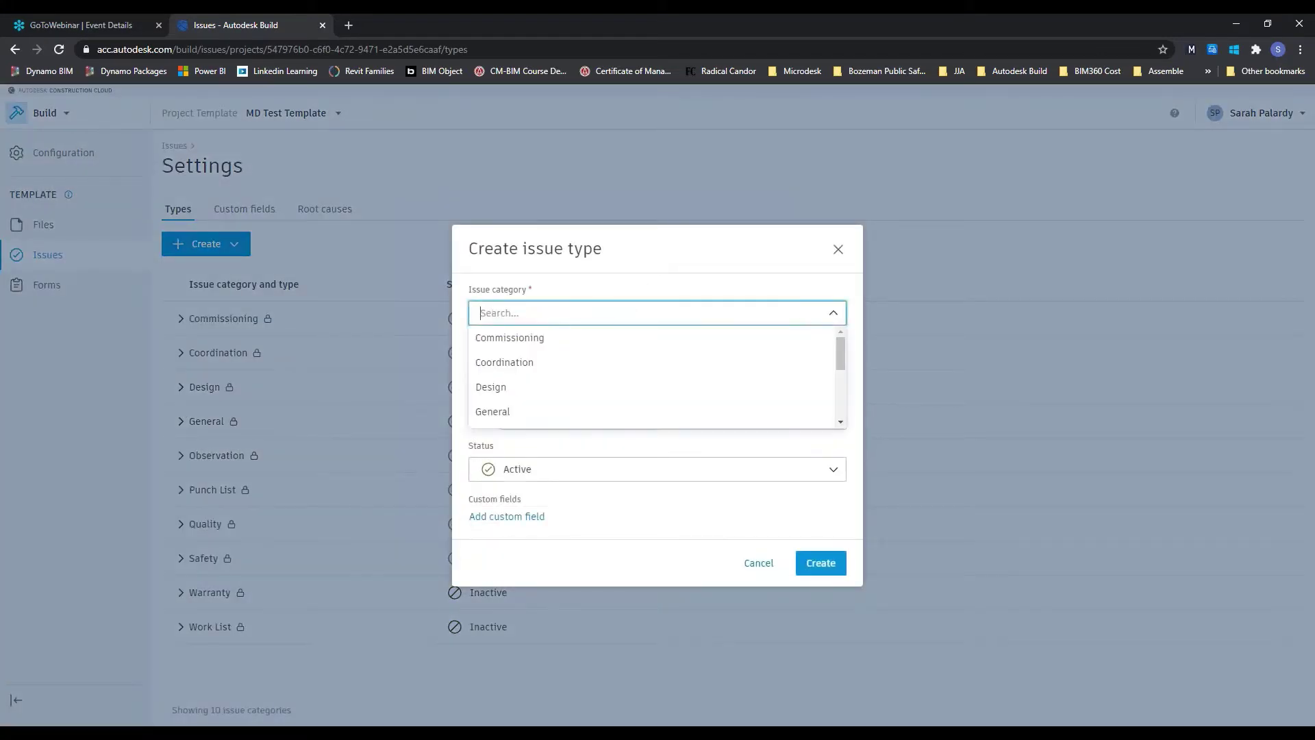
pyautogui.scroll(-3, 577, 396)
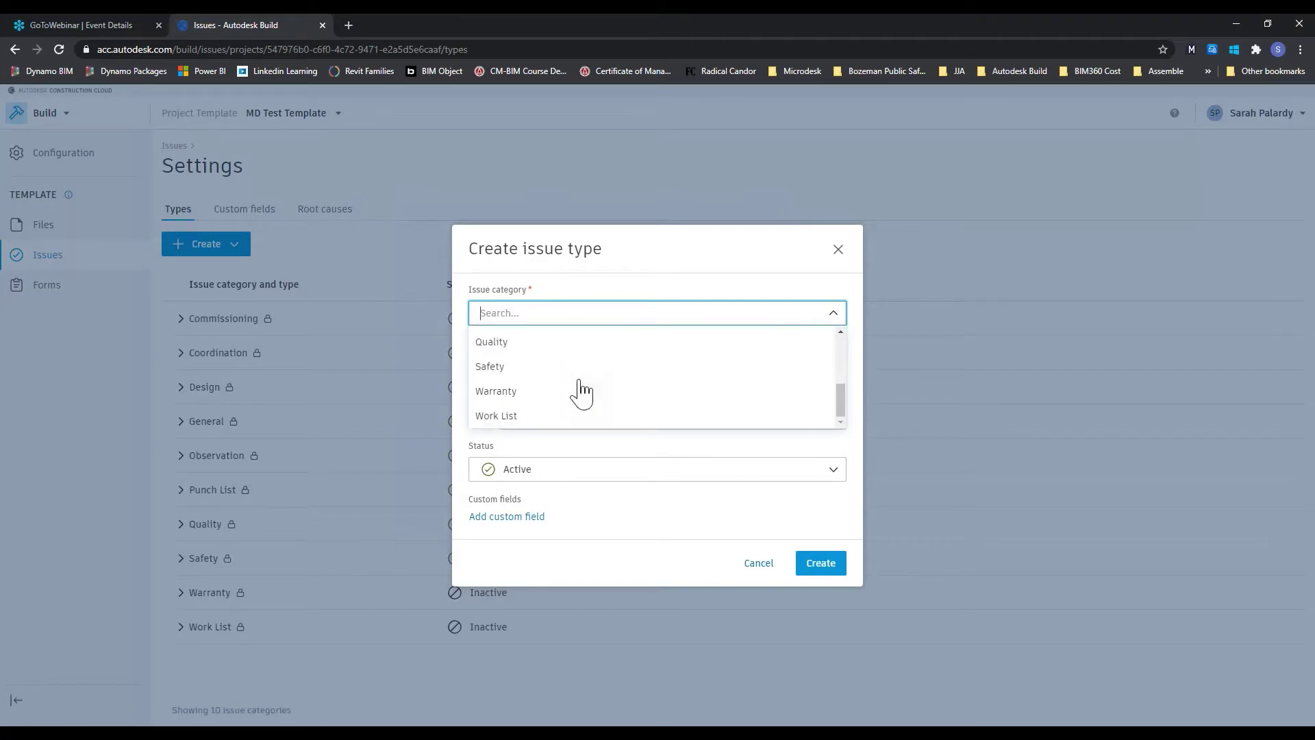
pyautogui.scroll(3, 580, 391)
pyautogui.click(776, 296)
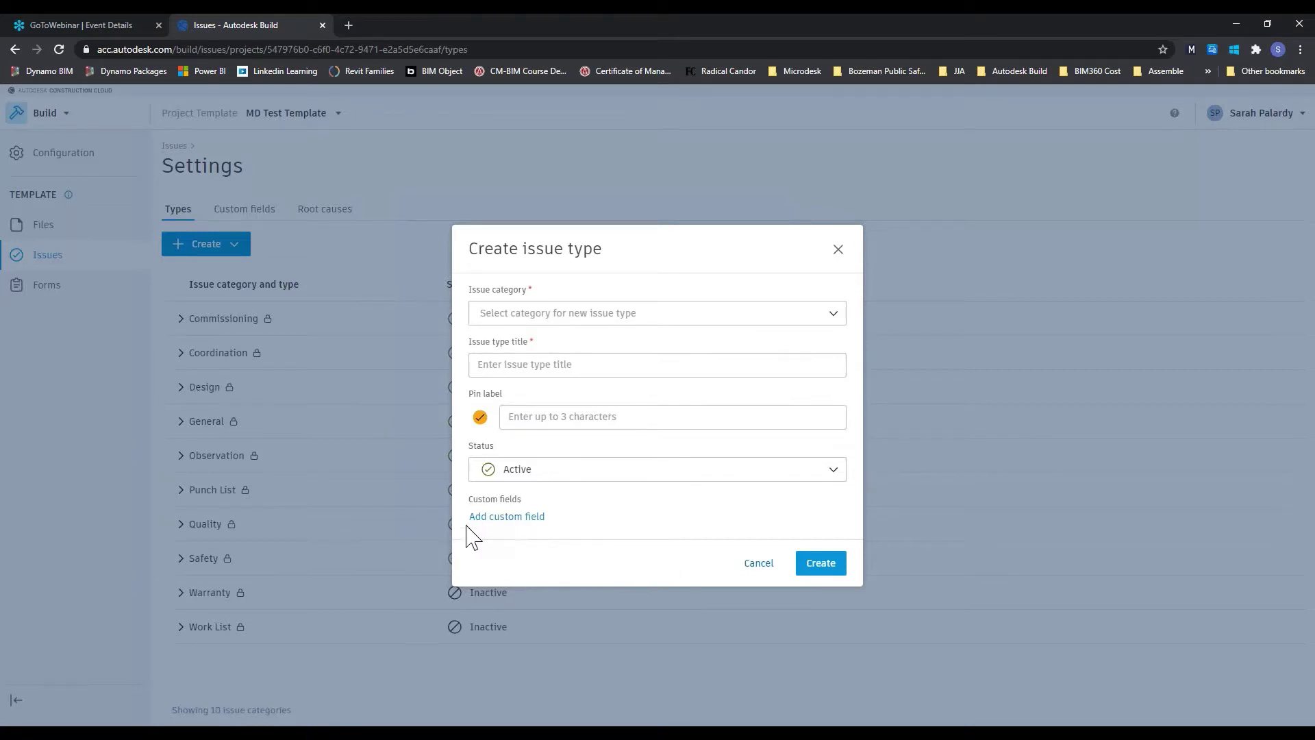
pyautogui.click(758, 565)
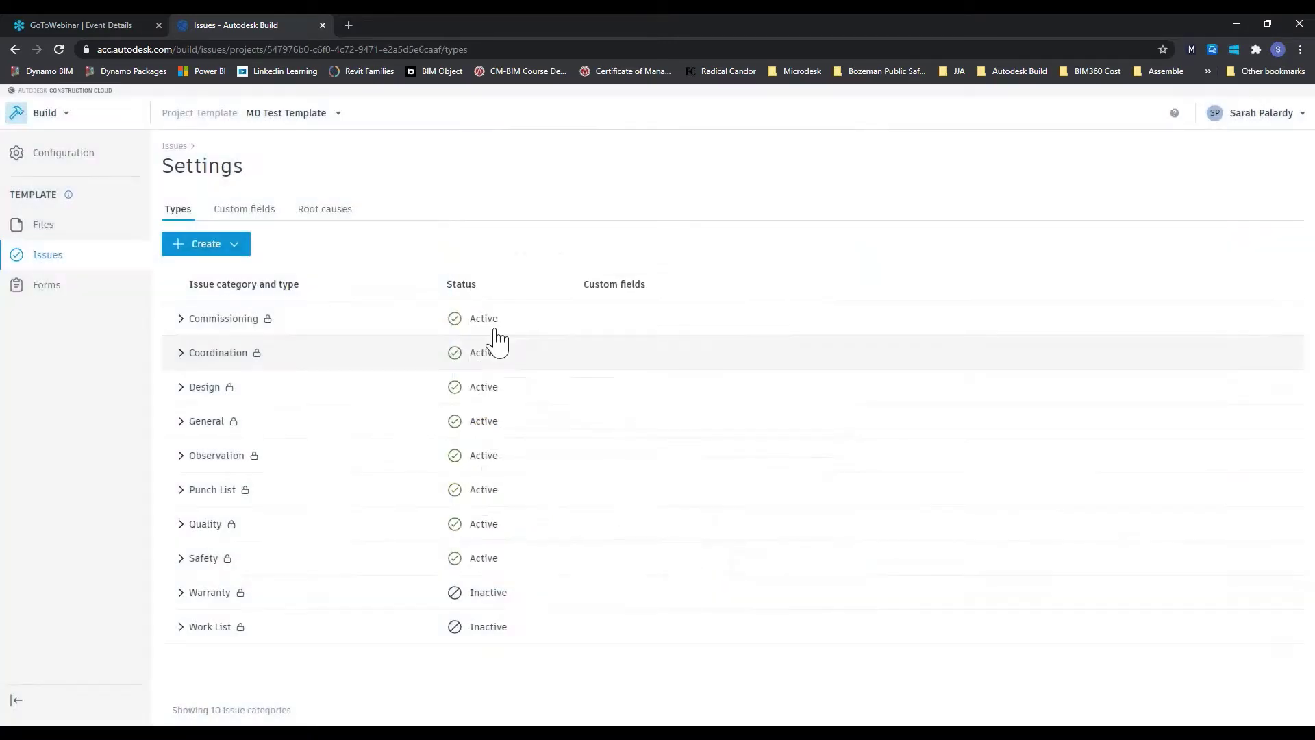
# Review the template's issue custom fields and the field types offered for a new custom field, without creating one
pyautogui.click(264, 216)
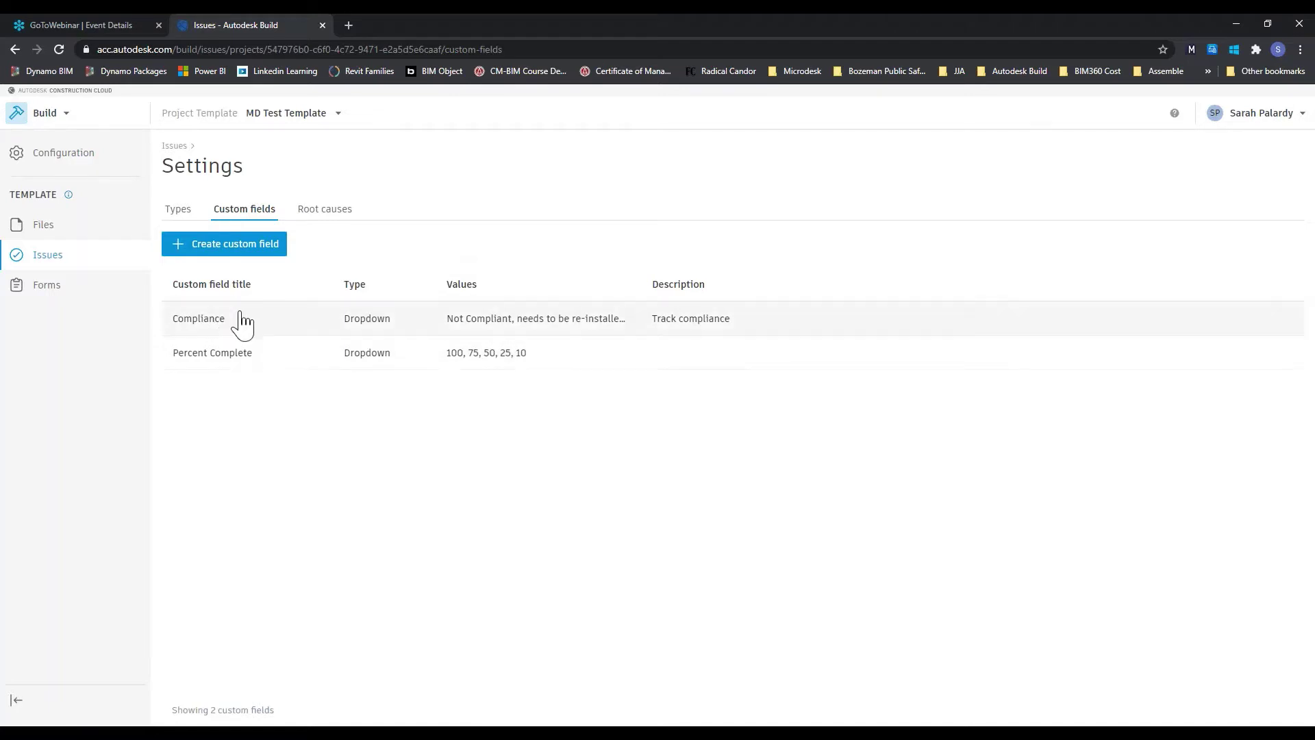
pyautogui.click(224, 255)
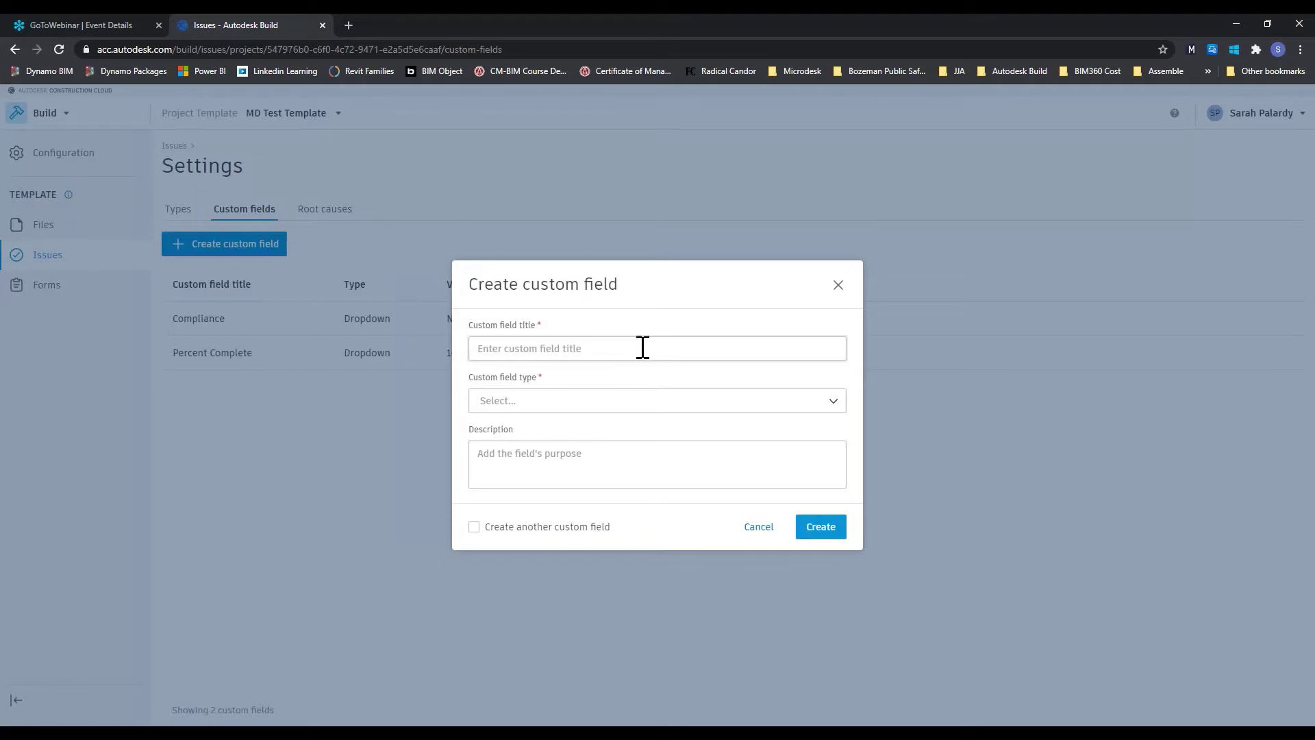
pyautogui.click(650, 406)
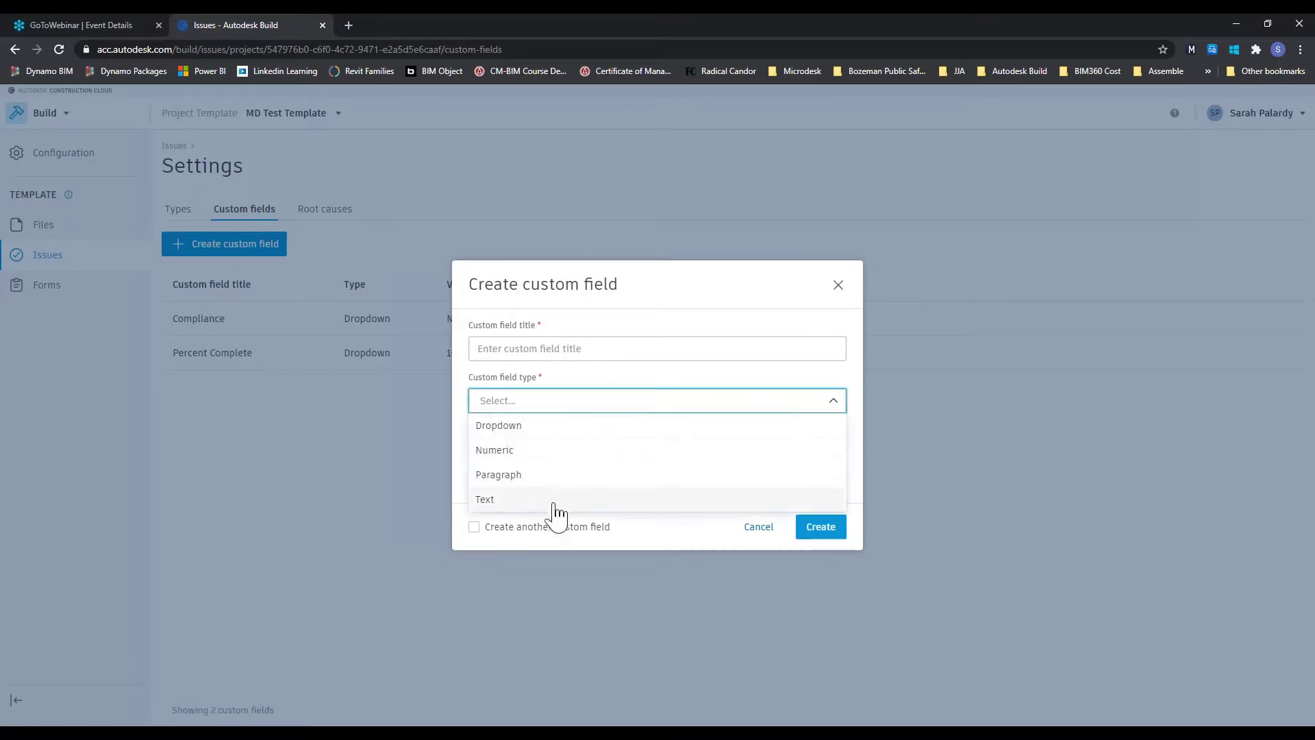
pyautogui.click(829, 396)
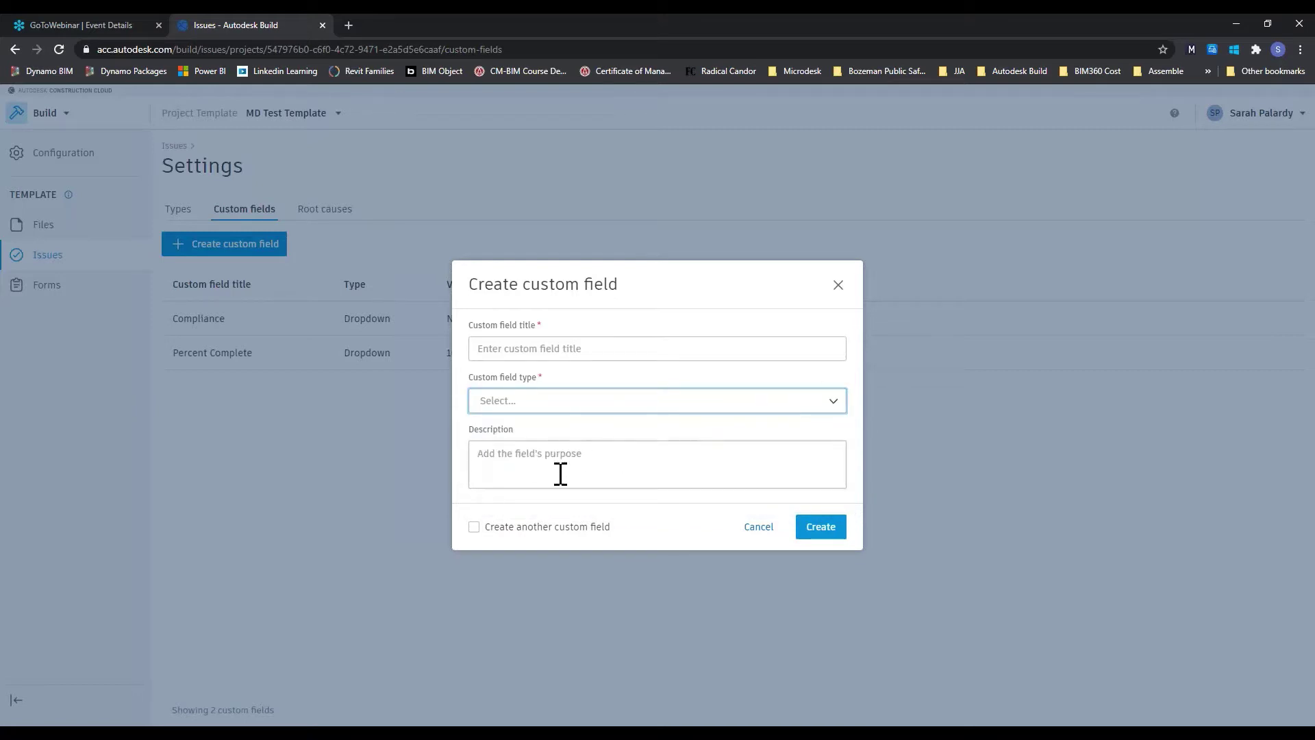
pyautogui.click(757, 527)
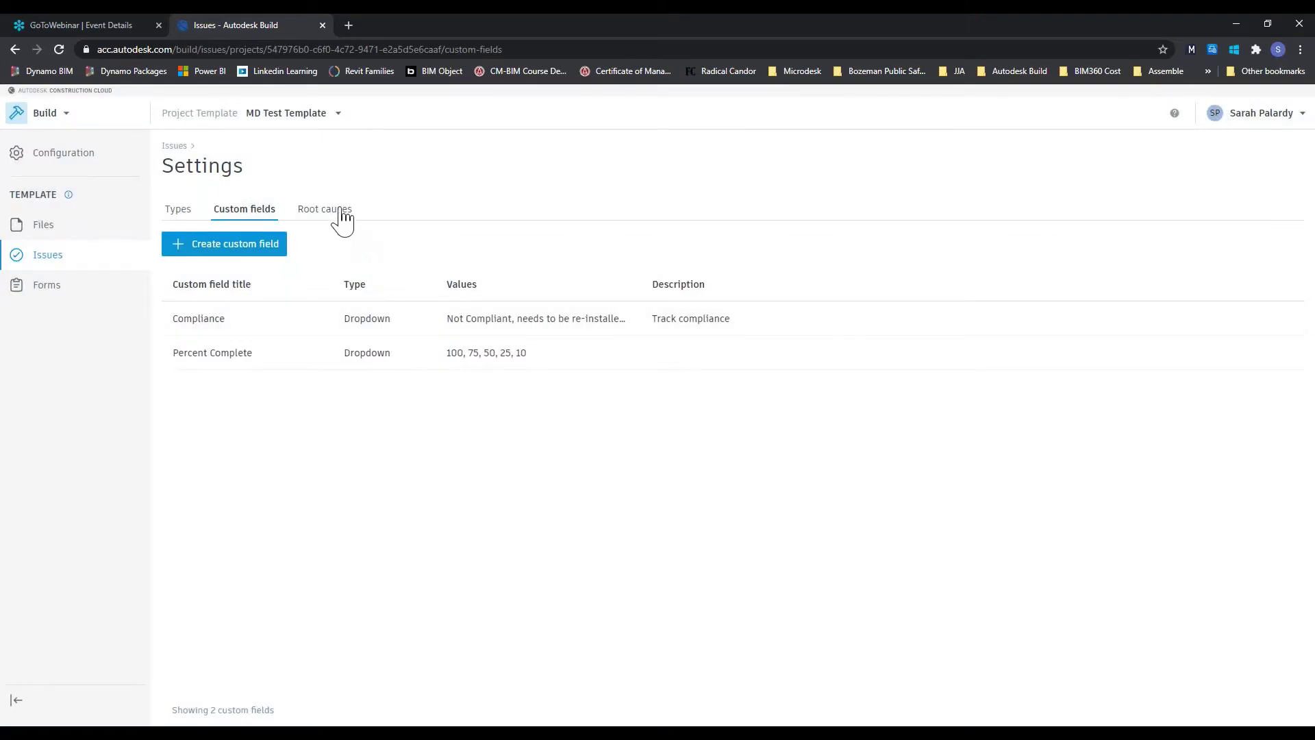
# Open the issue root causes, collapse Design, expand Coordination and view that category's details and status options
pyautogui.click(342, 218)
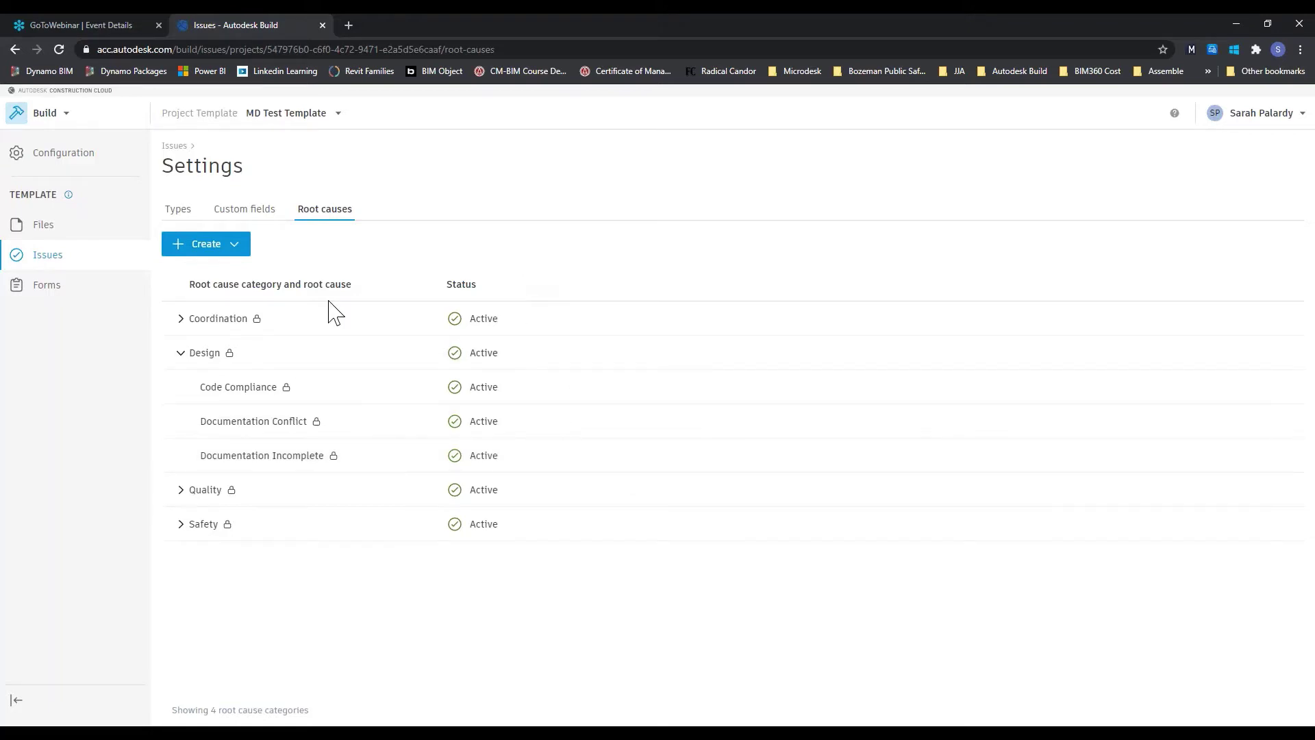
pyautogui.click(182, 353)
pyautogui.click(184, 320)
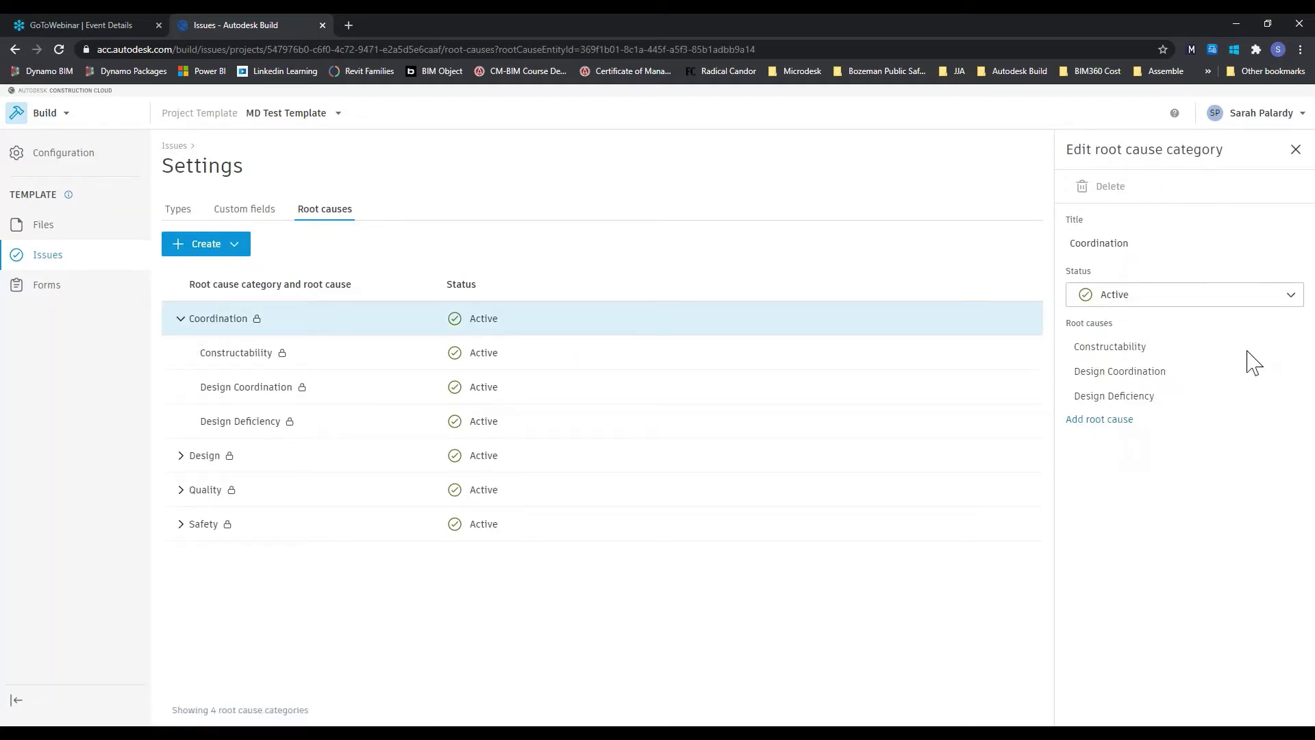
pyautogui.click(1297, 296)
pyautogui.click(1297, 299)
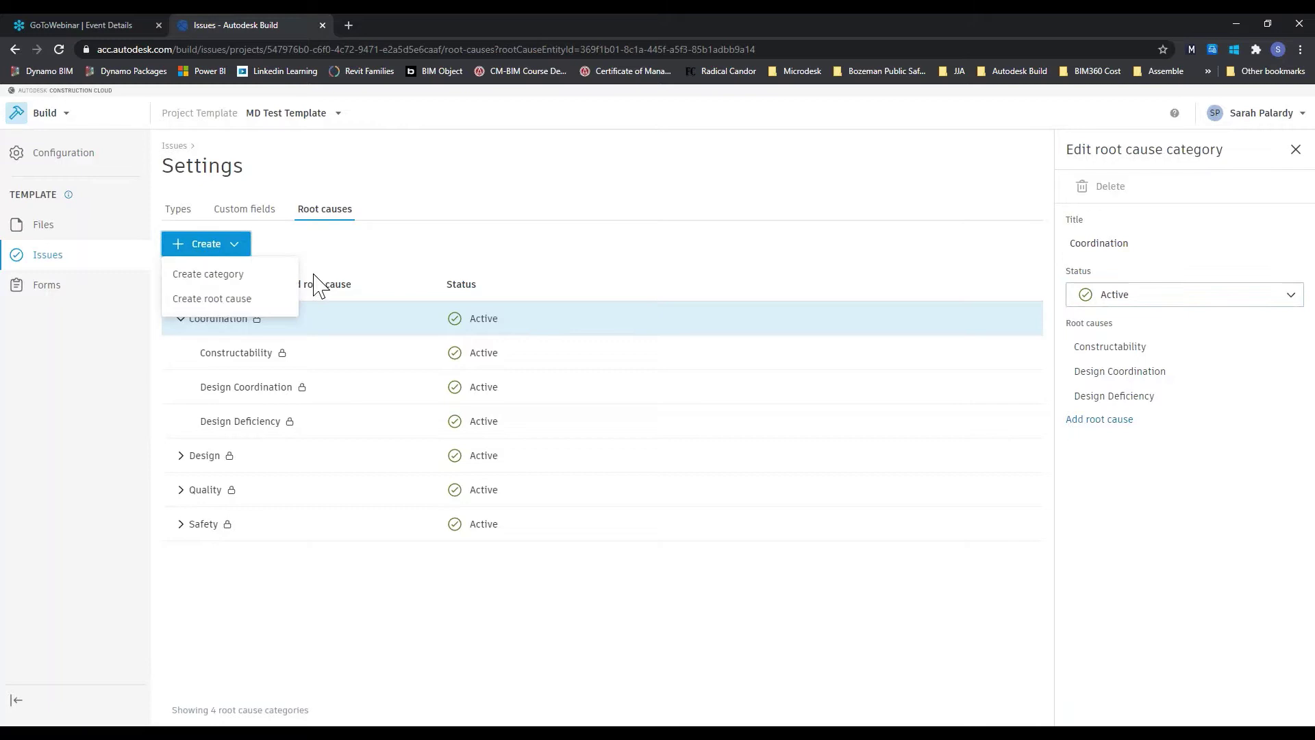
# View the form for creating a root cause category and cancel it without entering a title
pyautogui.click(264, 275)
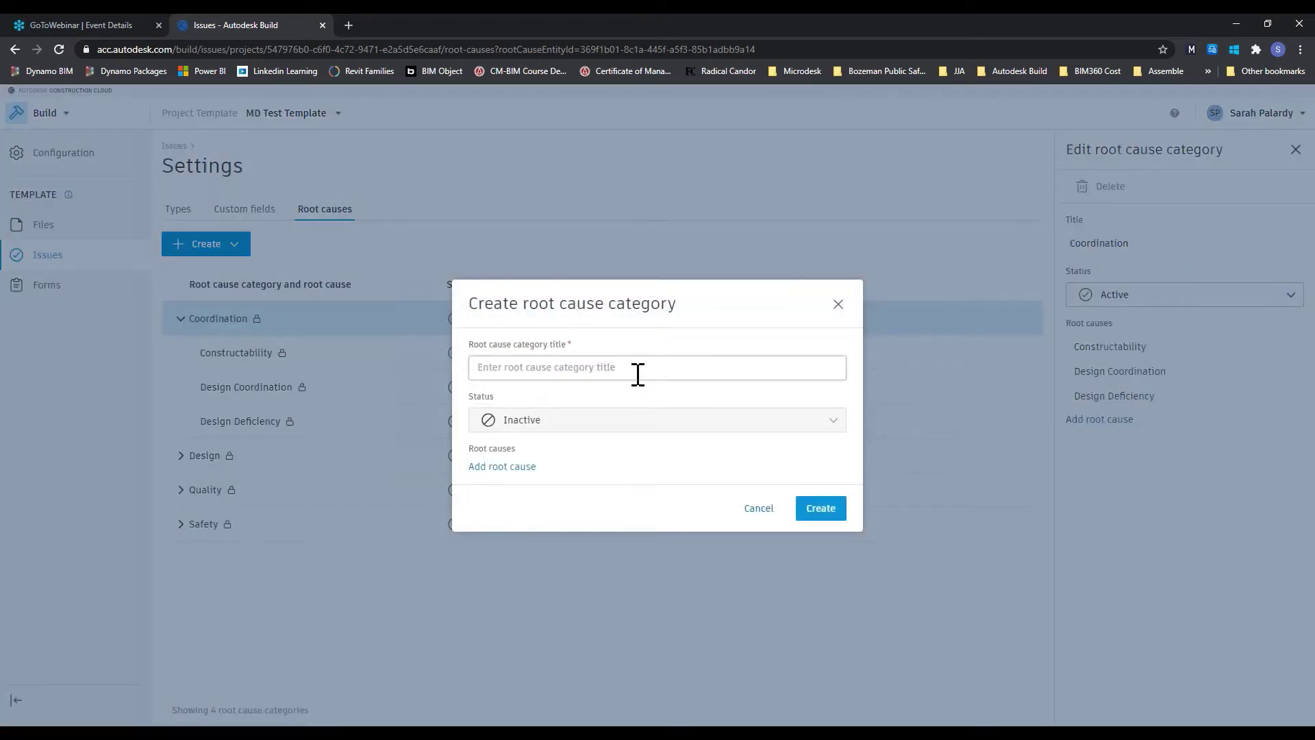
pyautogui.click(613, 374)
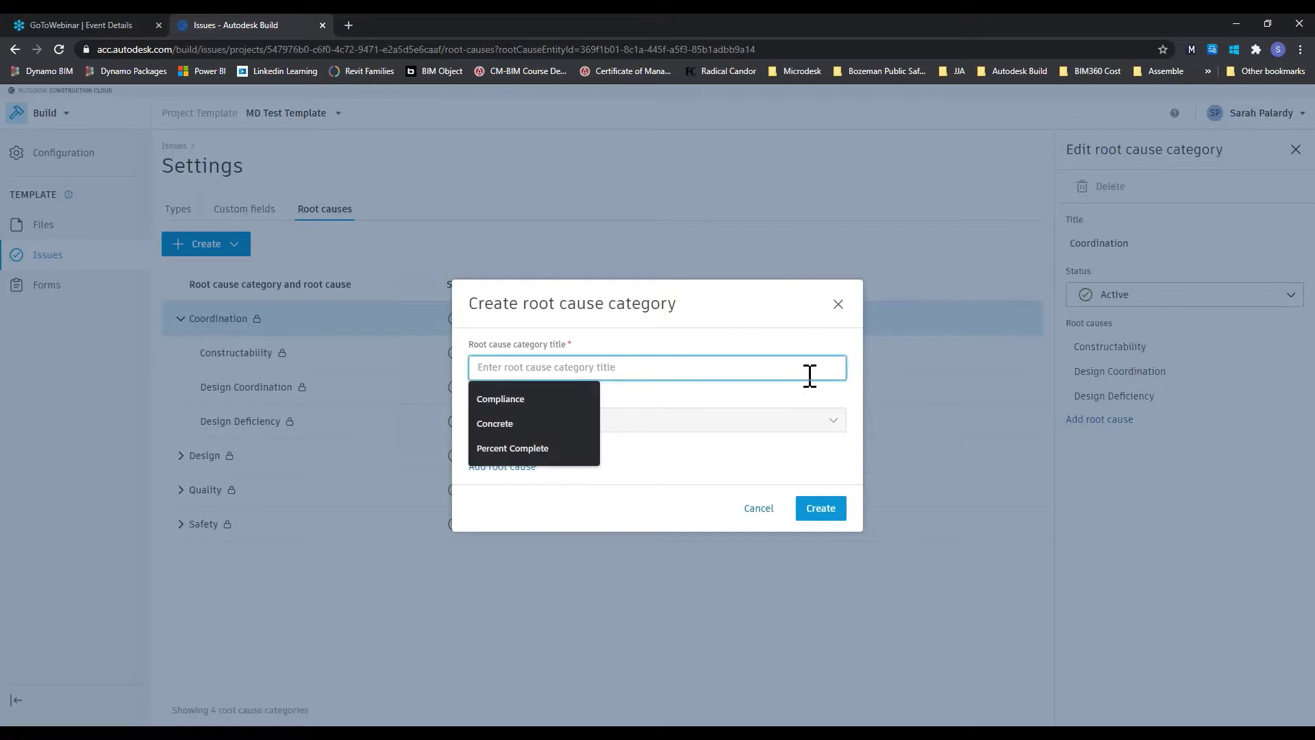
pyautogui.click(753, 343)
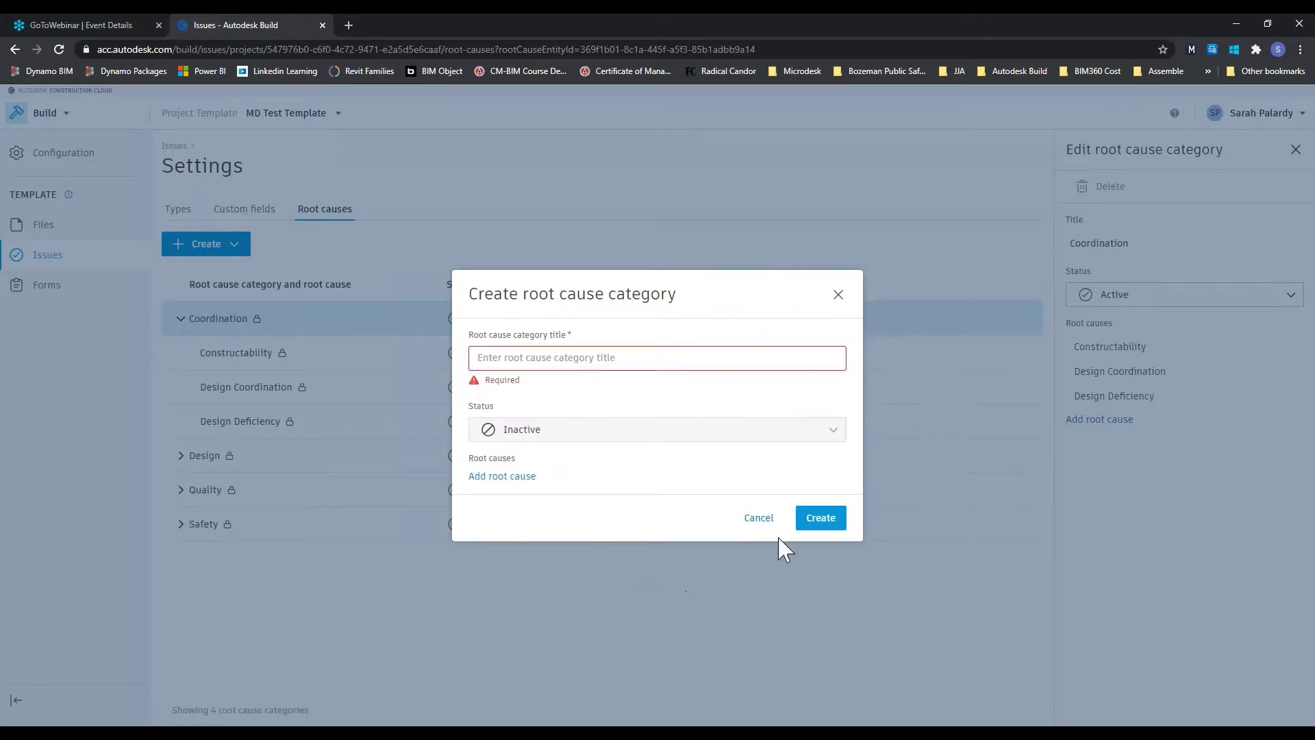
pyautogui.click(759, 519)
# View the form for creating a root cause and its category choices, cancel it, and close the Coordination category details
pyautogui.click(233, 245)
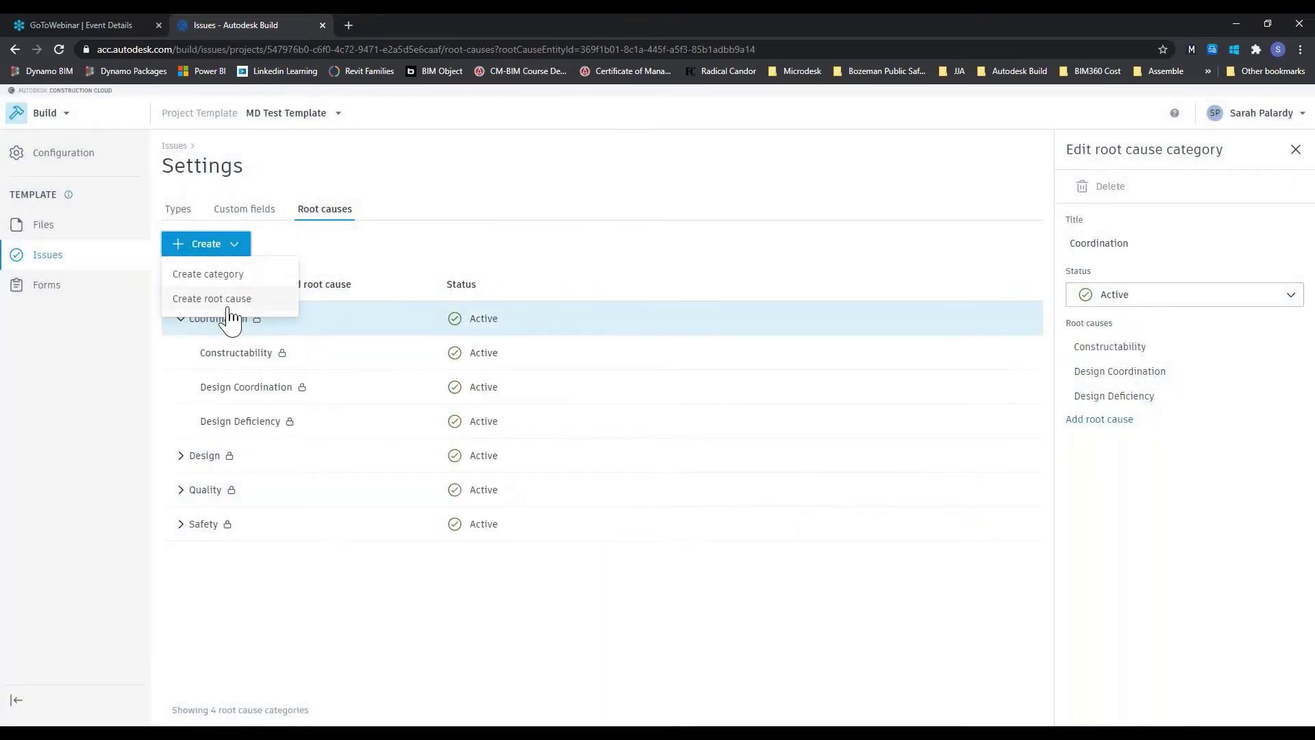
pyautogui.click(222, 298)
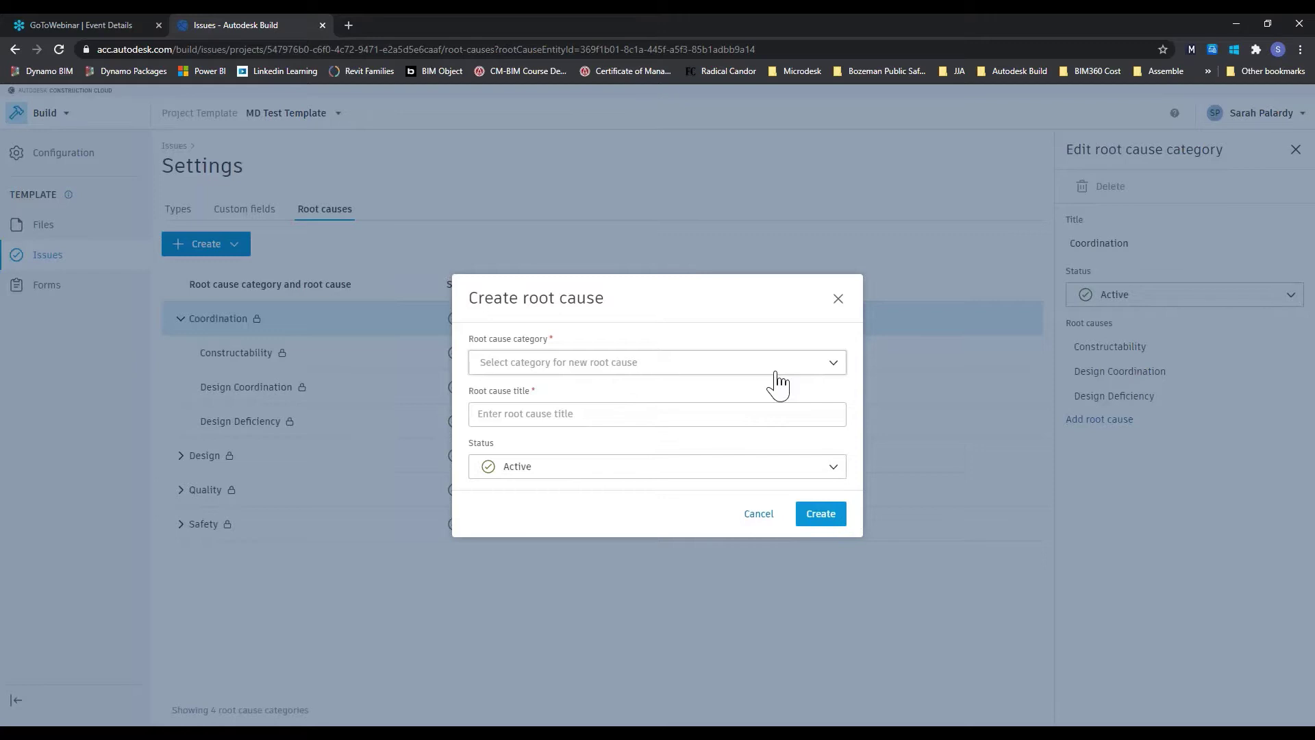
pyautogui.click(810, 363)
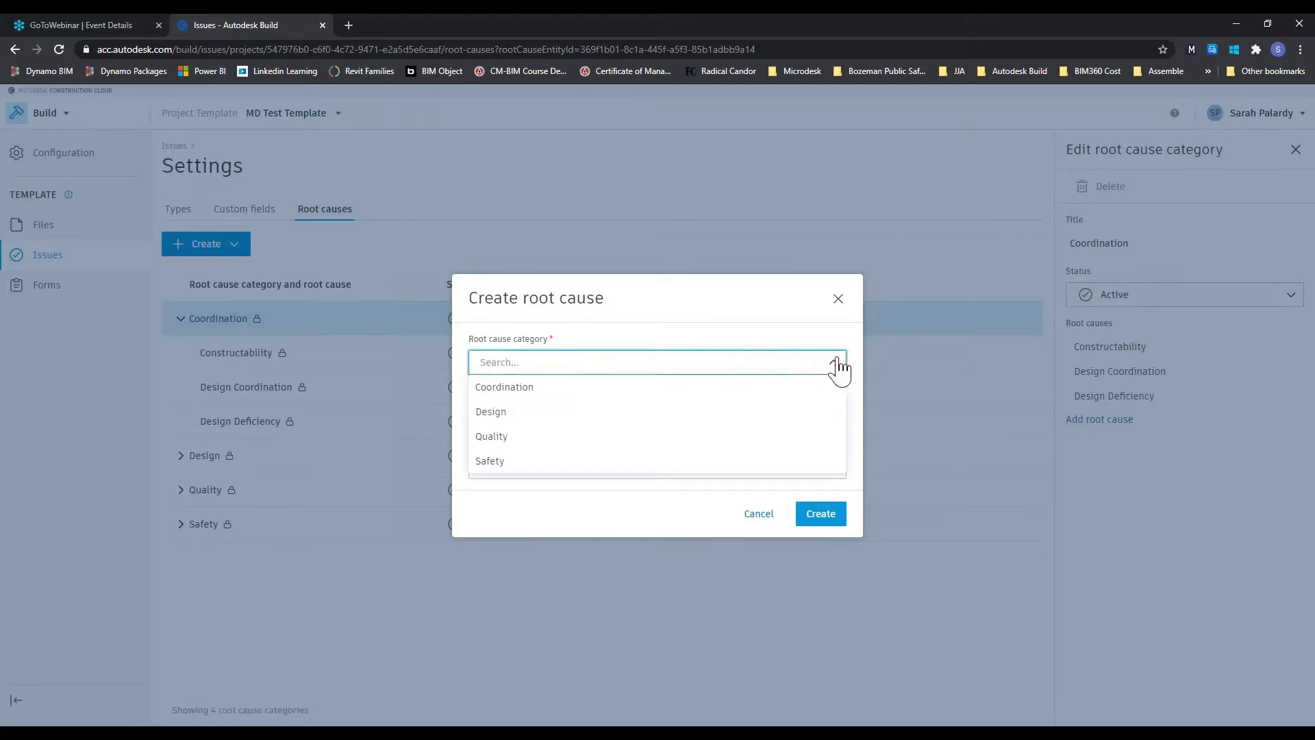
pyautogui.click(834, 365)
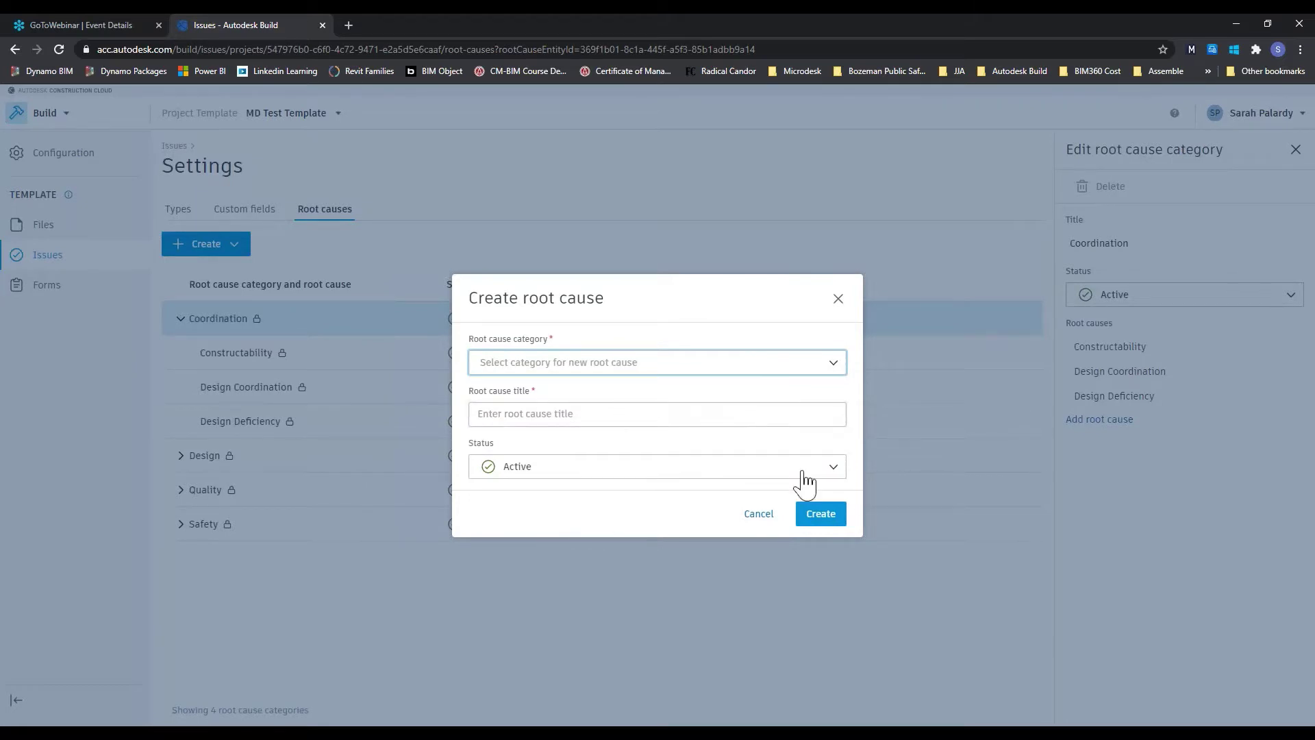
pyautogui.click(758, 514)
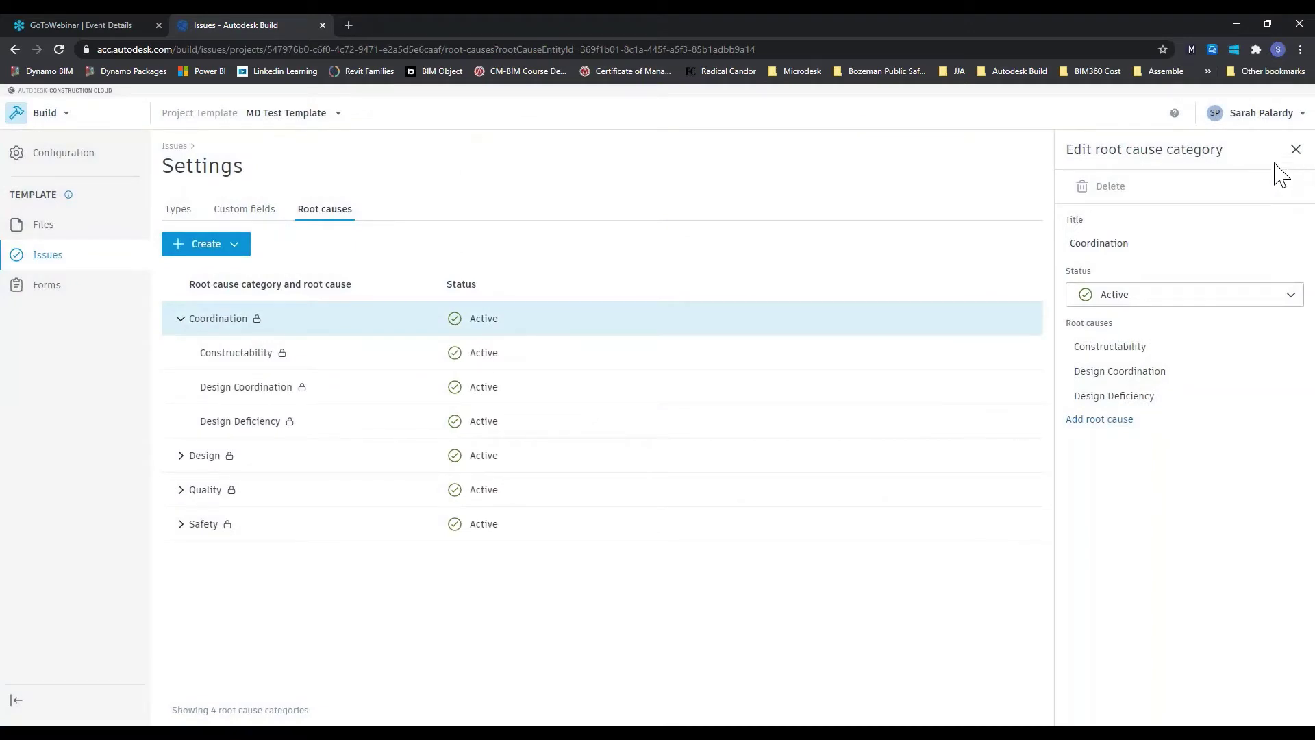
pyautogui.click(1295, 150)
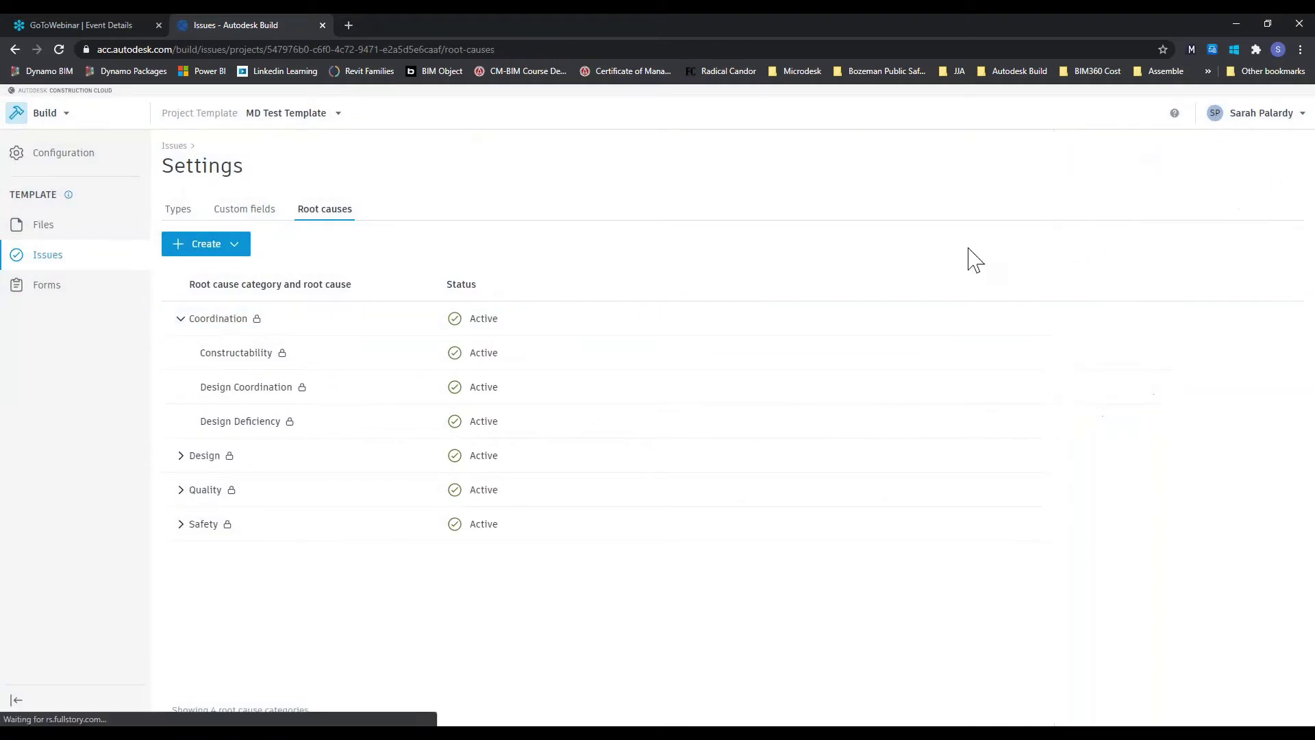
# Open the template's forms and view the (Sample) Daily Safety Inspection settings, including the available template types, keeping Safety
pyautogui.click(45, 286)
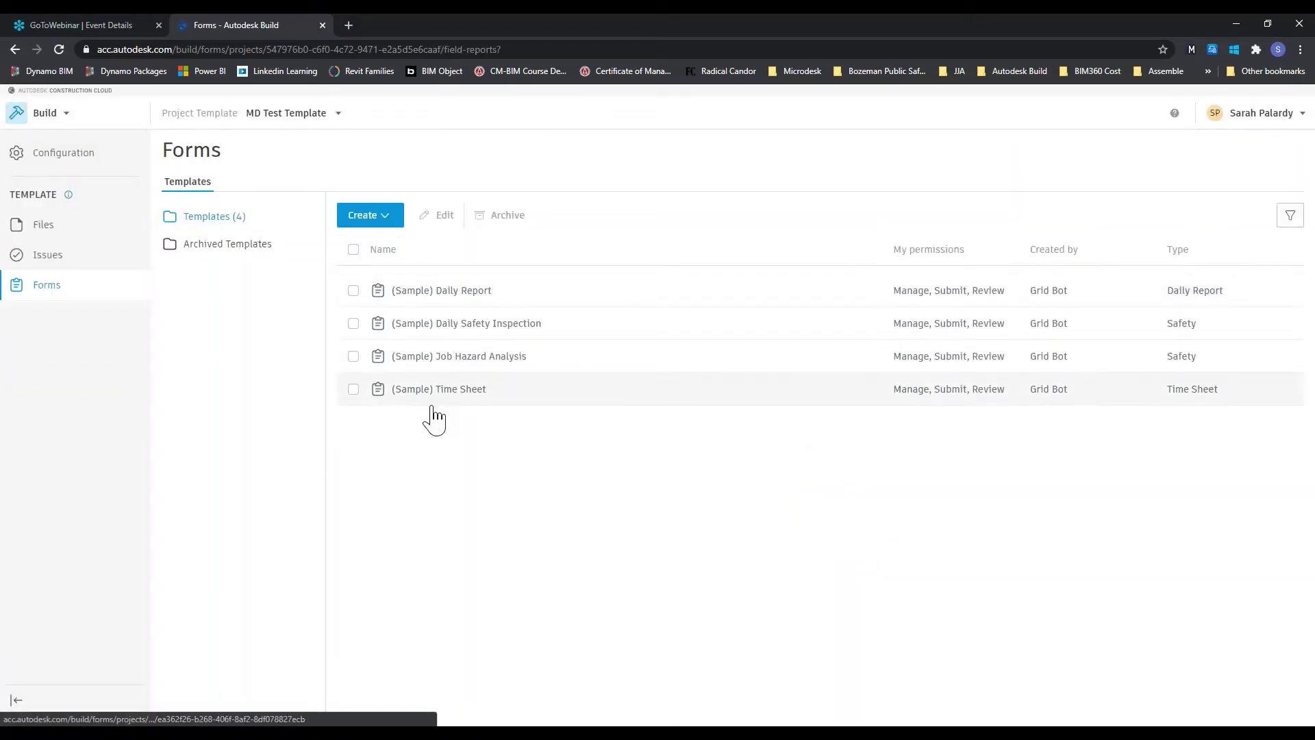
pyautogui.click(447, 326)
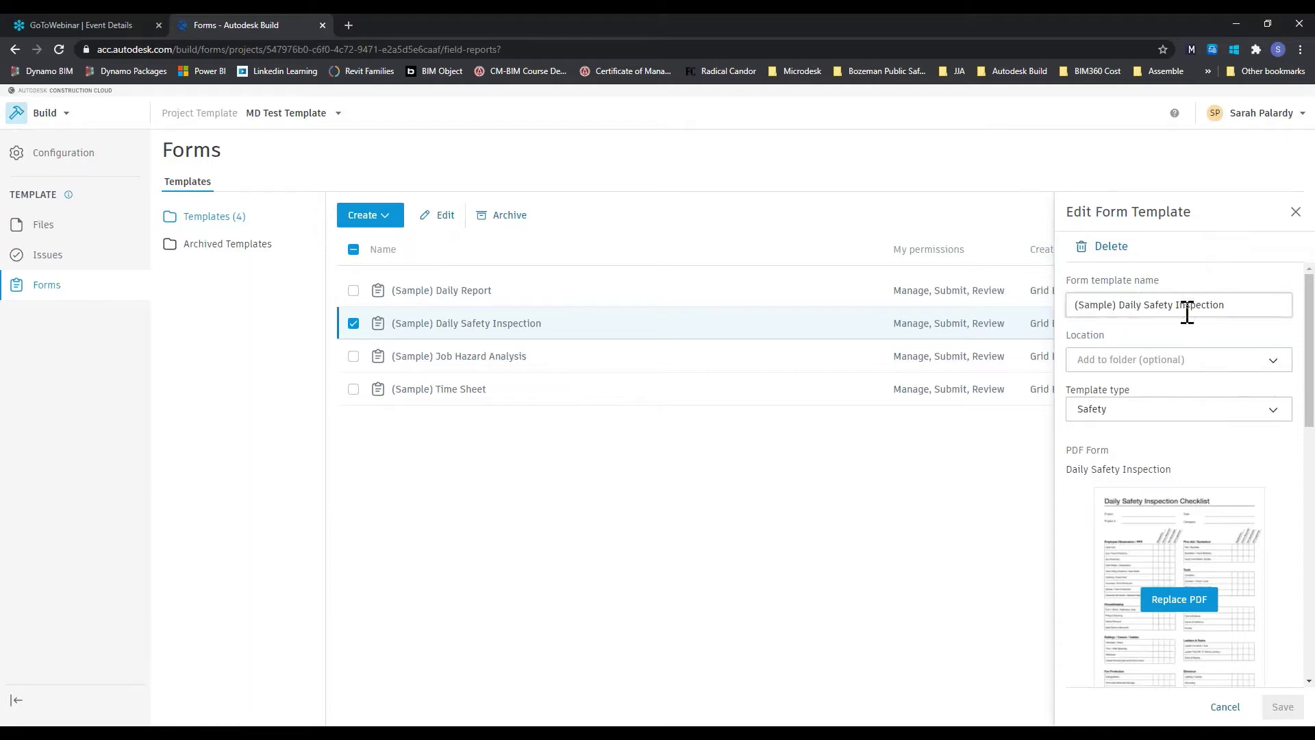
pyautogui.click(1275, 413)
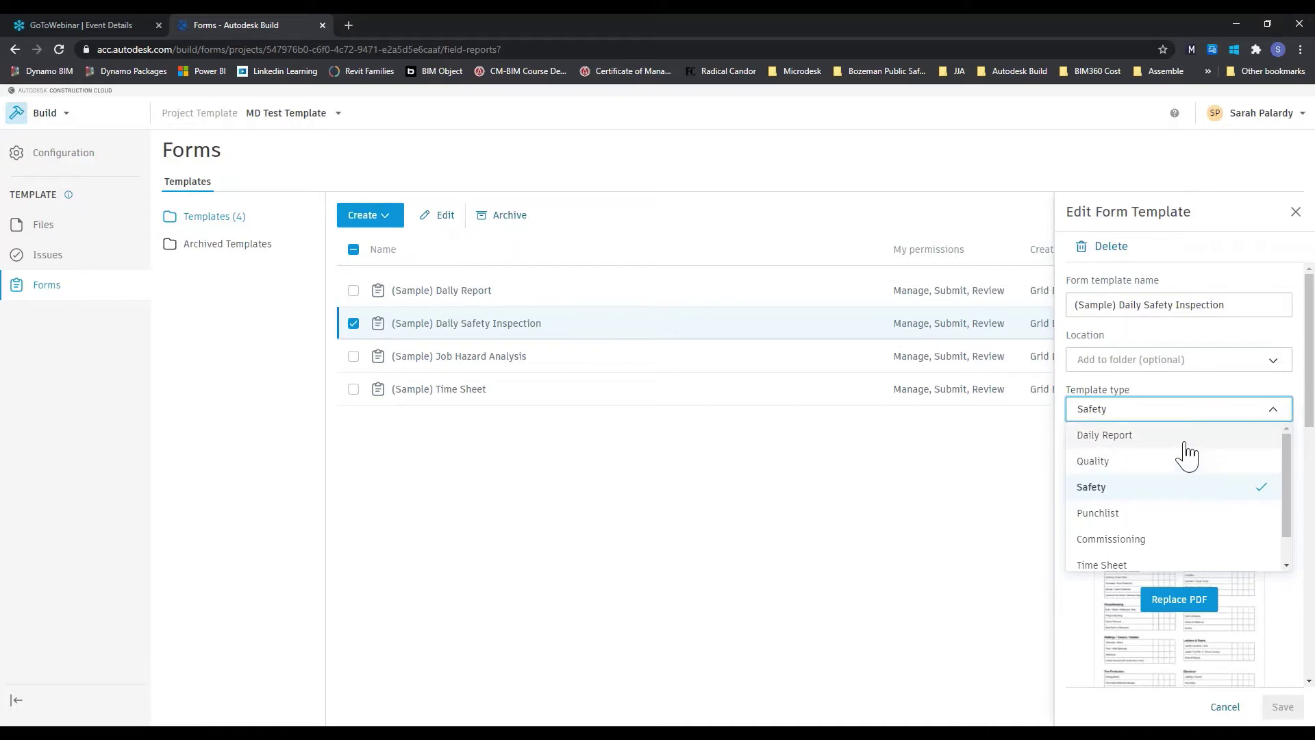
pyautogui.scroll(-1, 1206, 495)
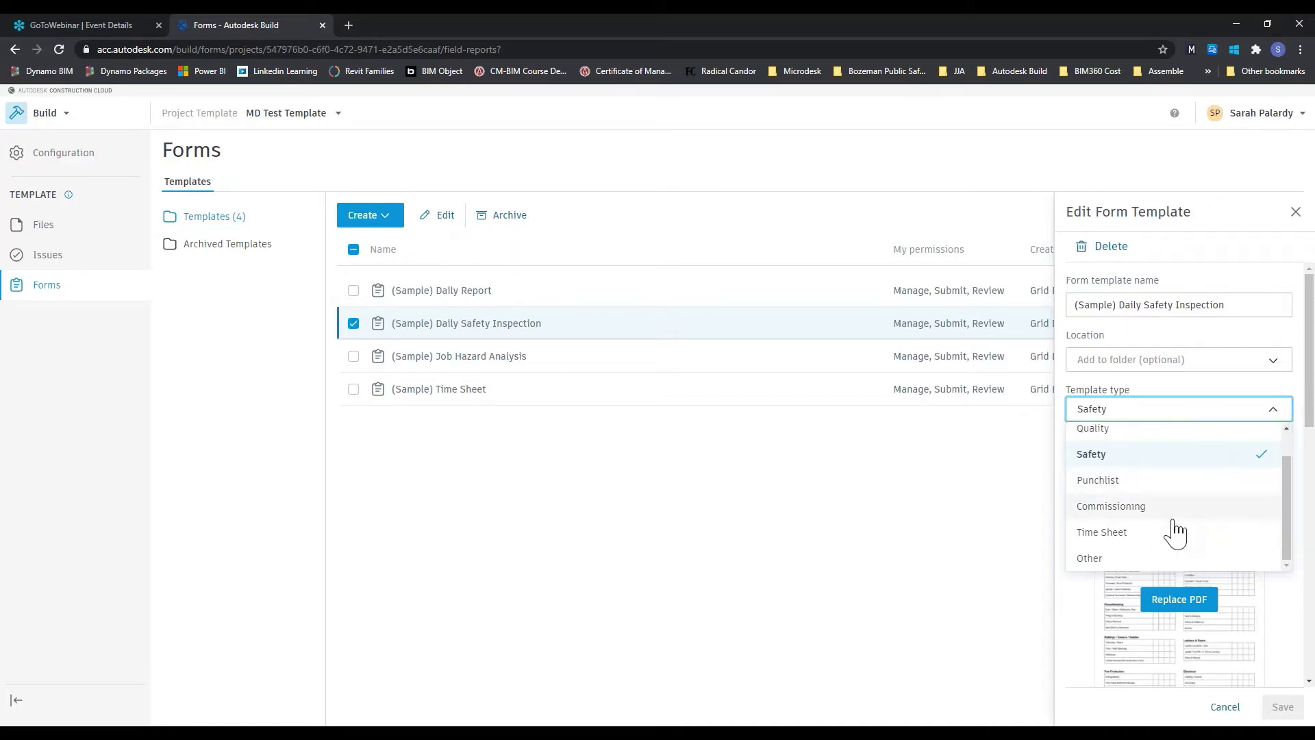
pyautogui.click(959, 529)
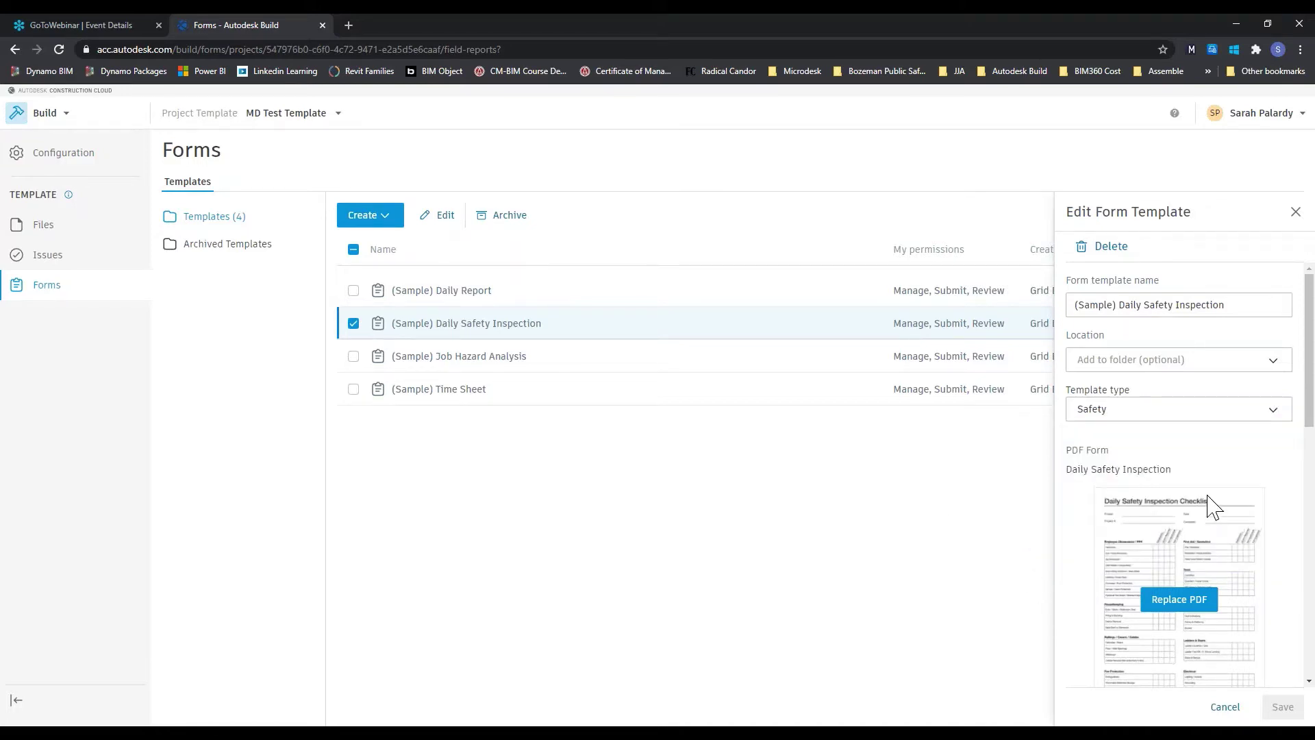
# Review the safety inspection's PDF, form components, contributors, reviewers, managers and reminders, and leave its settings without saving
pyautogui.scroll(-1, 1213, 486)
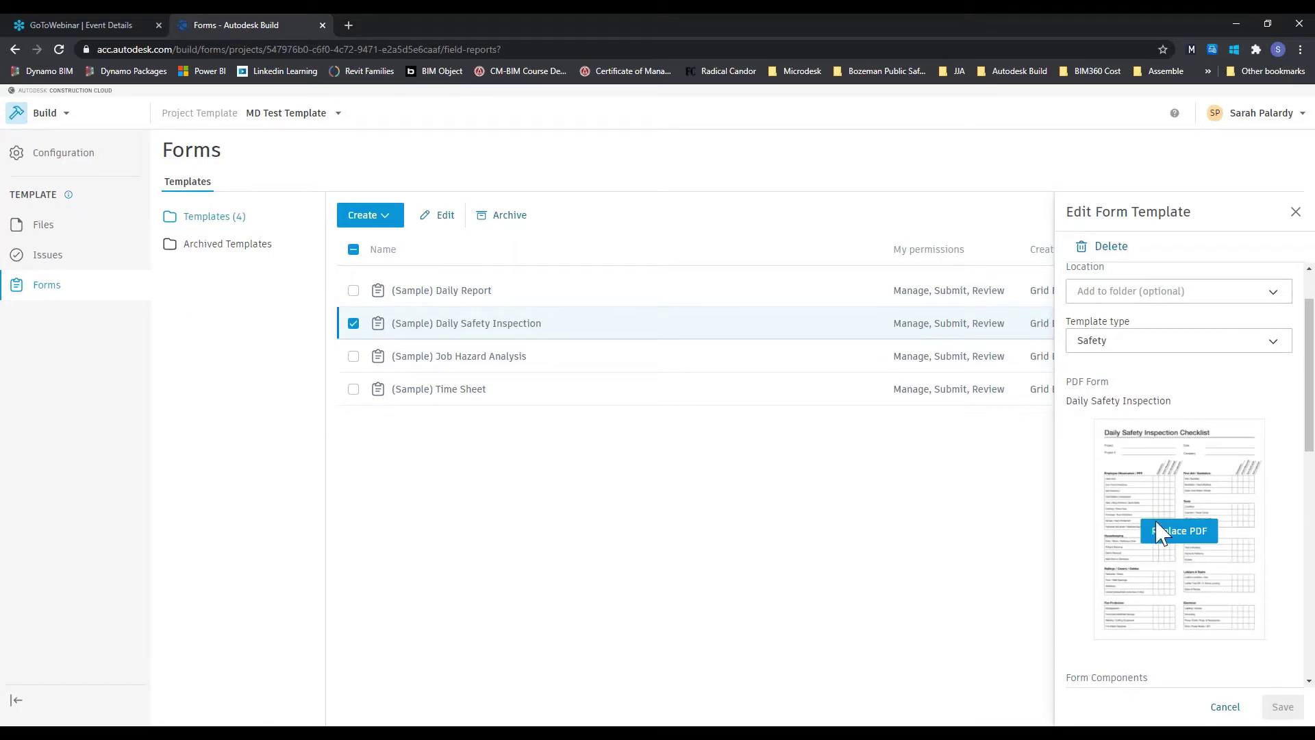
pyautogui.scroll(-1, 1166, 543)
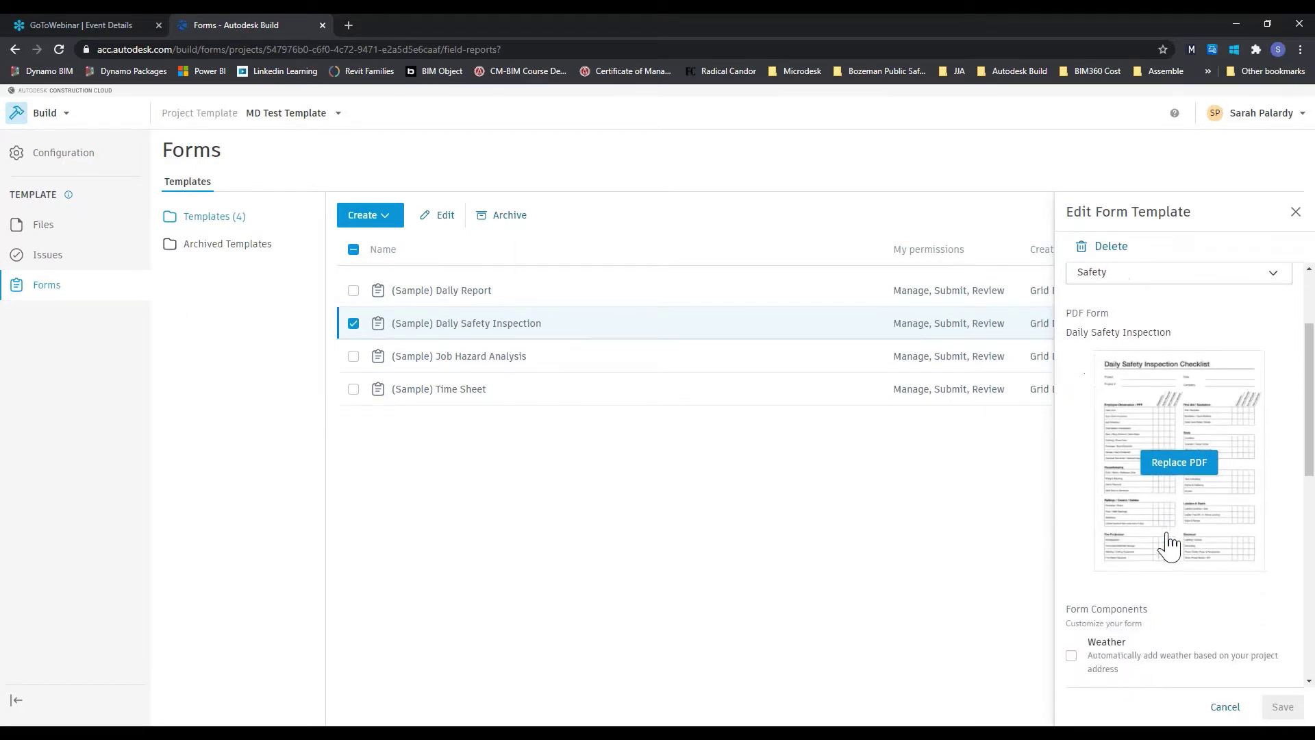
pyautogui.scroll(-2, 1173, 544)
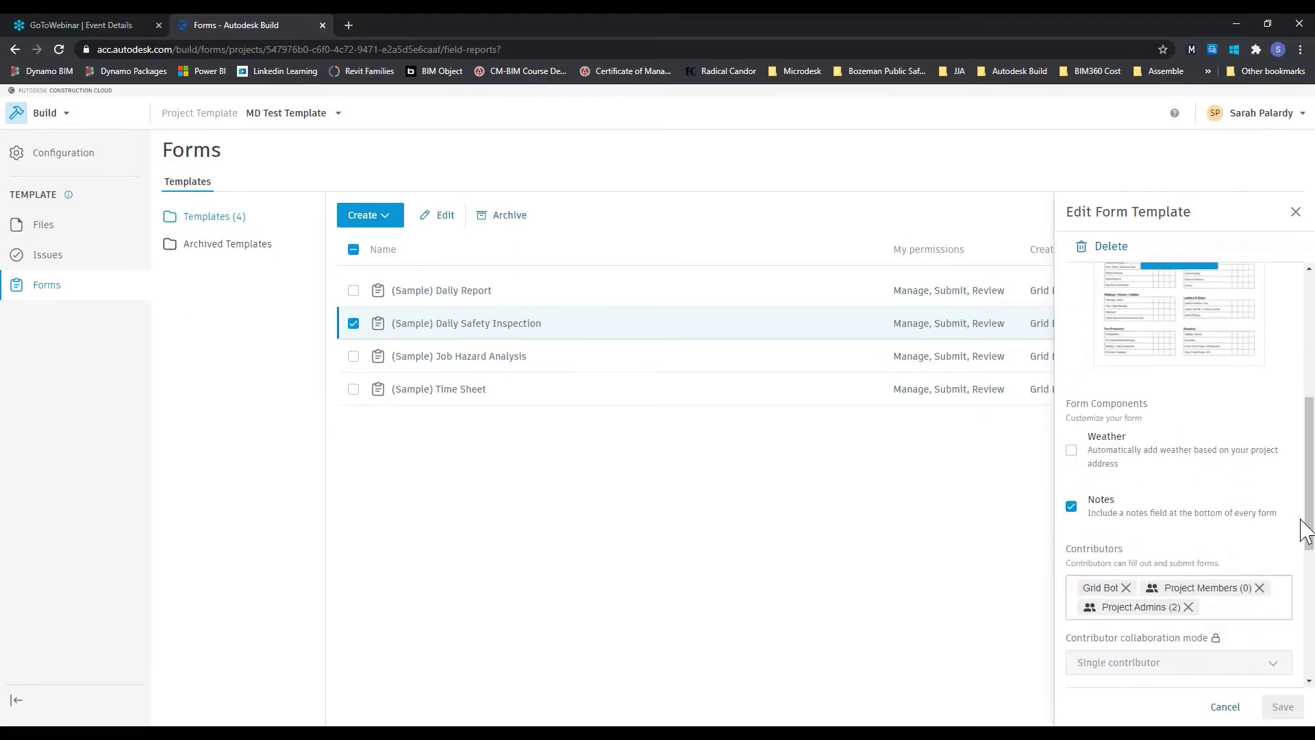
pyautogui.scroll(-2, 1202, 541)
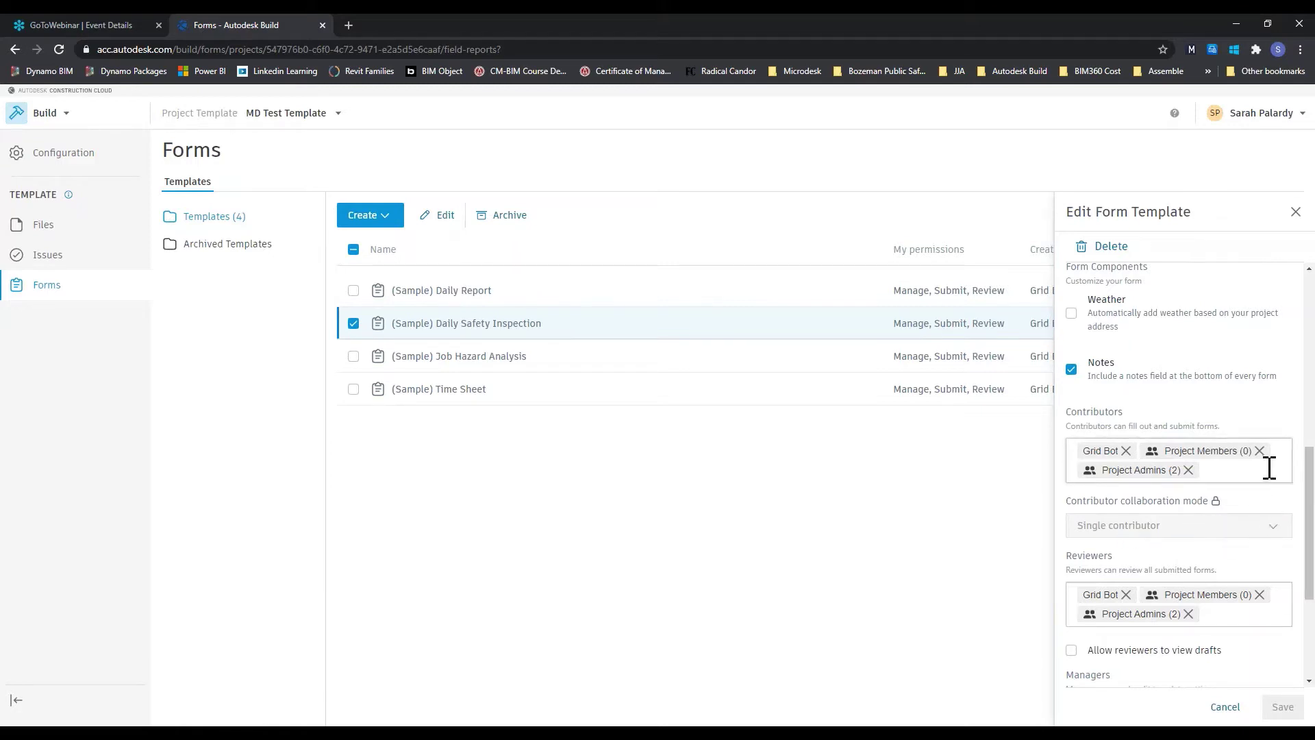
pyautogui.scroll(-2, 1285, 523)
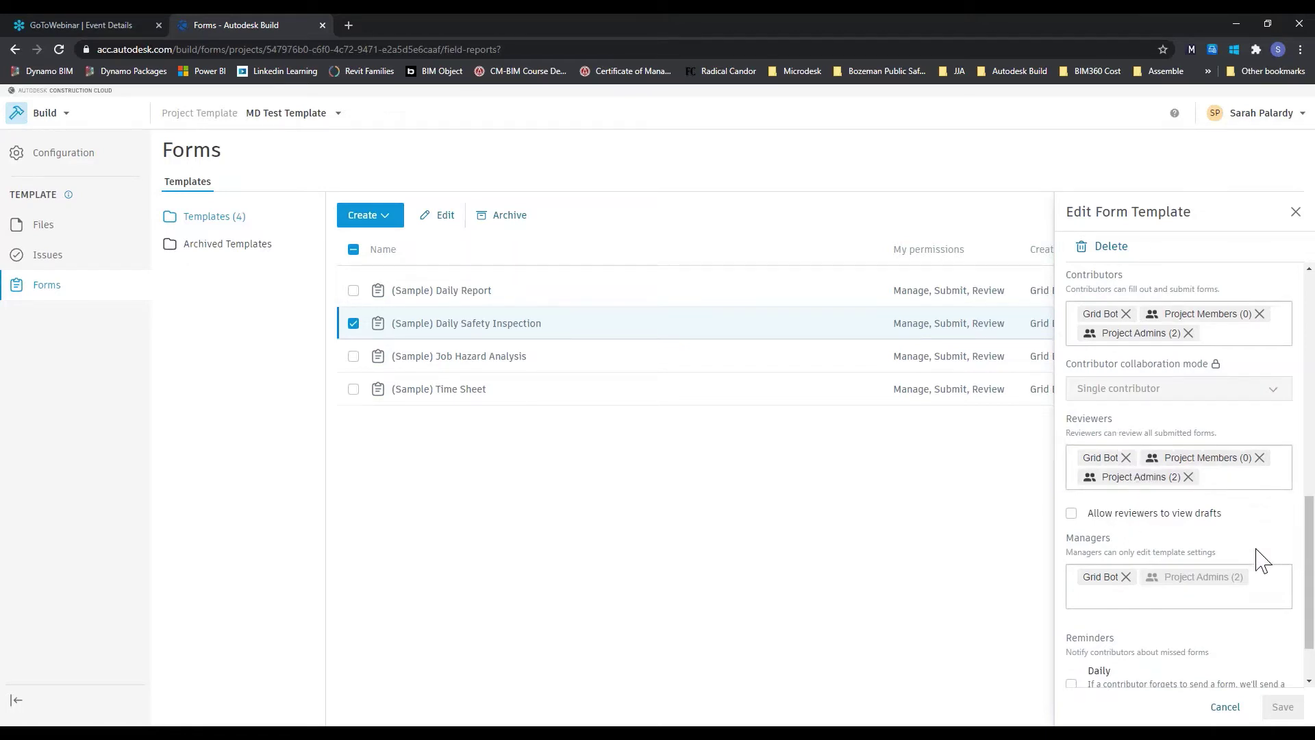
pyautogui.scroll(-1, 1268, 538)
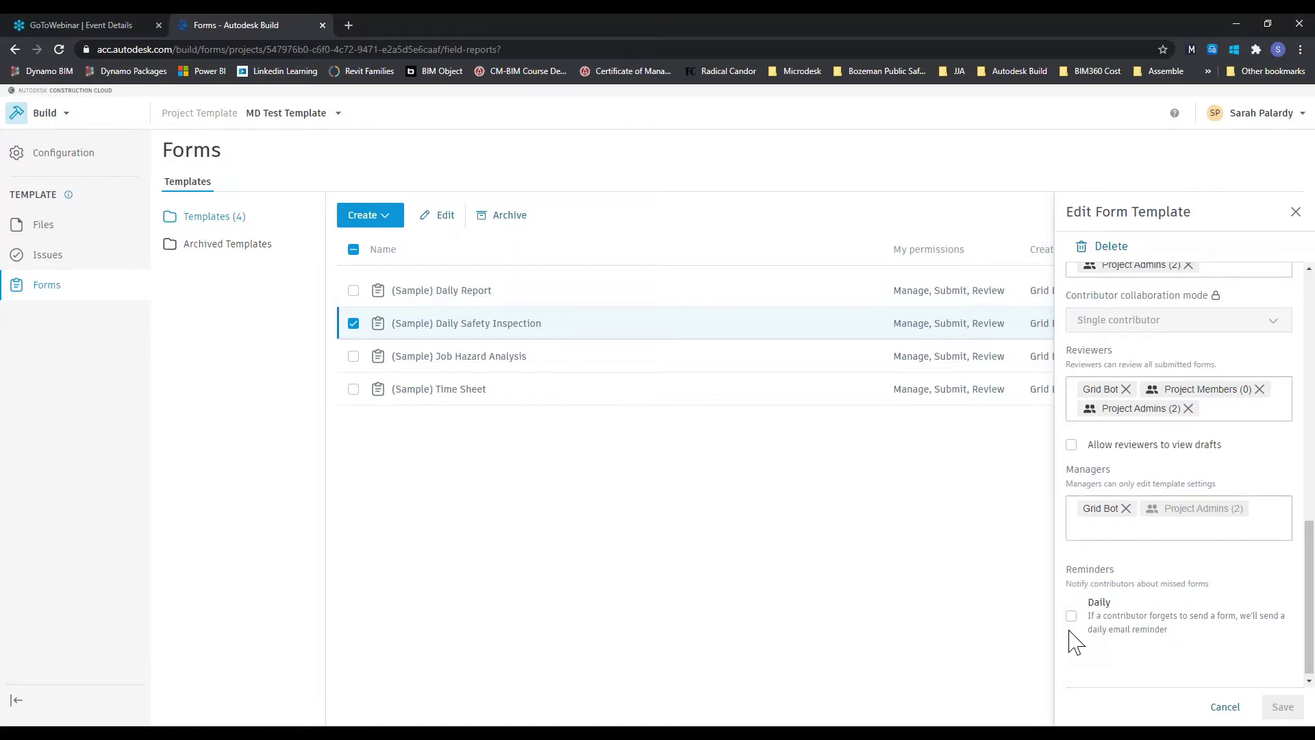
pyautogui.click(1223, 708)
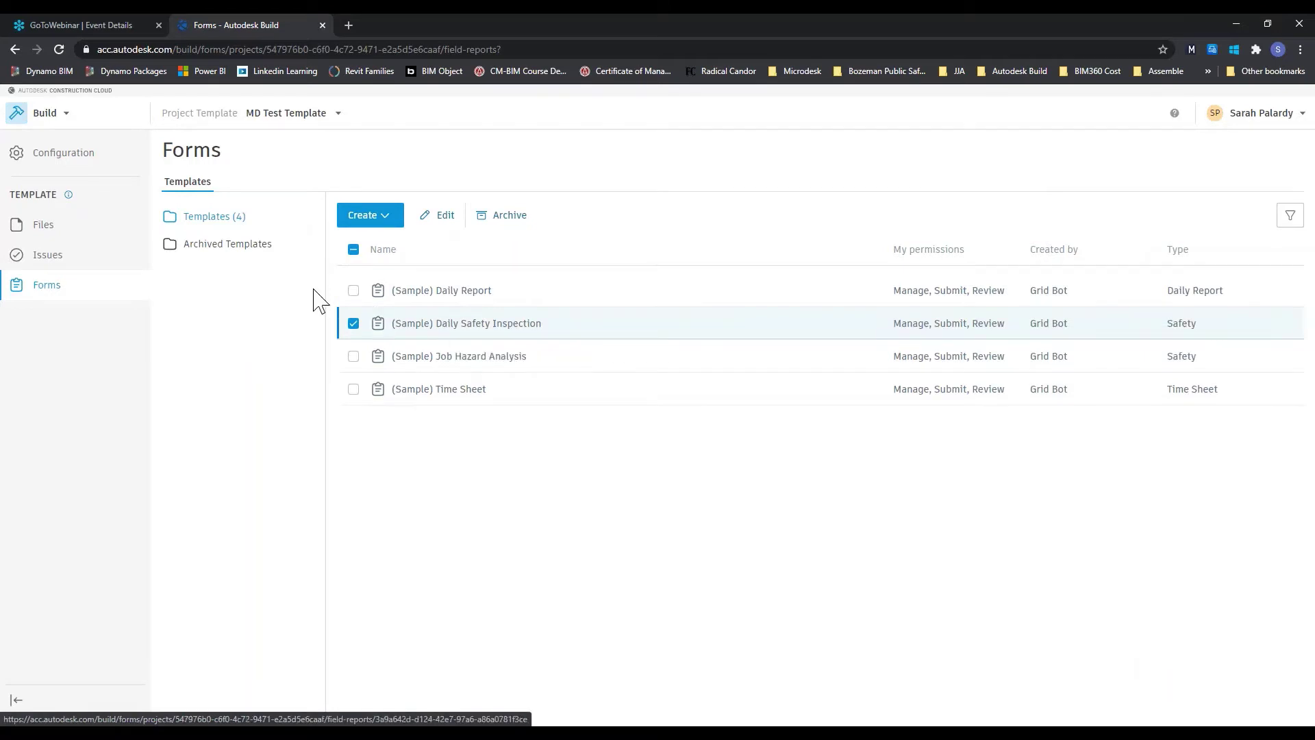
# Start a new form template by building a new form from the Daily Report starting template
pyautogui.click(368, 216)
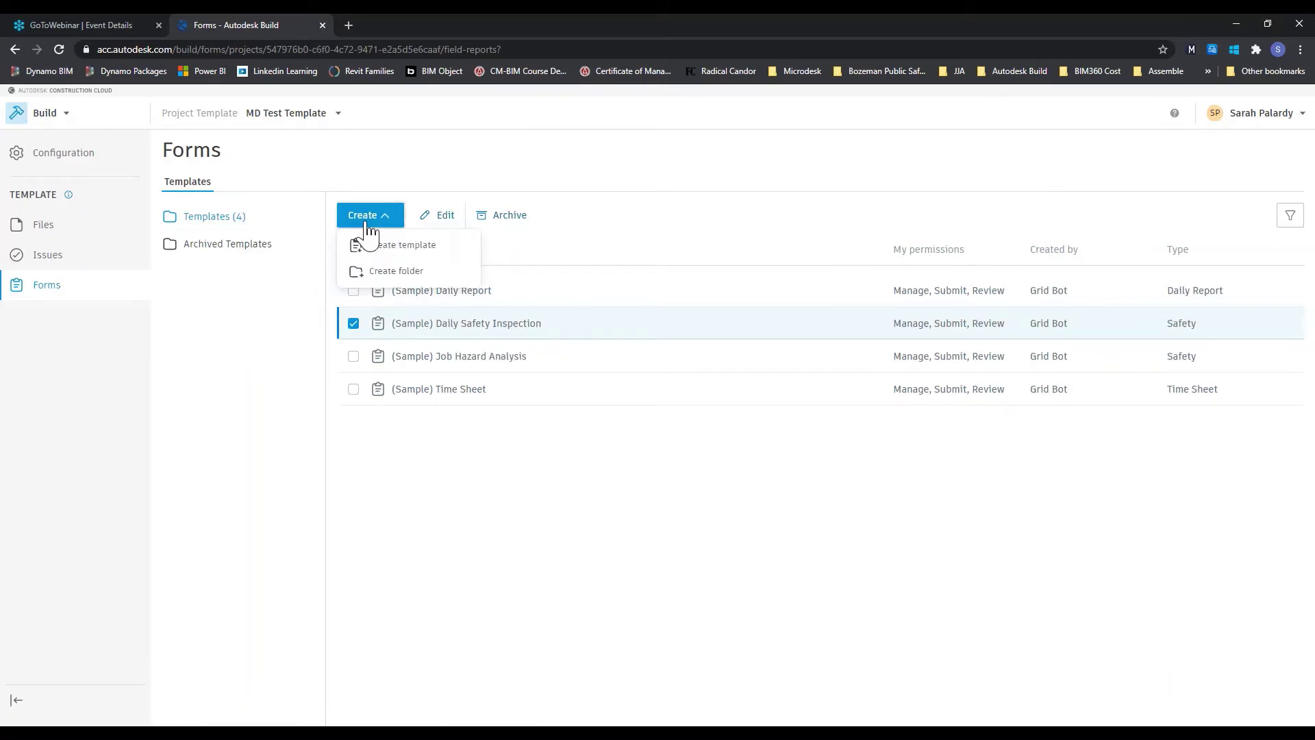
pyautogui.click(401, 245)
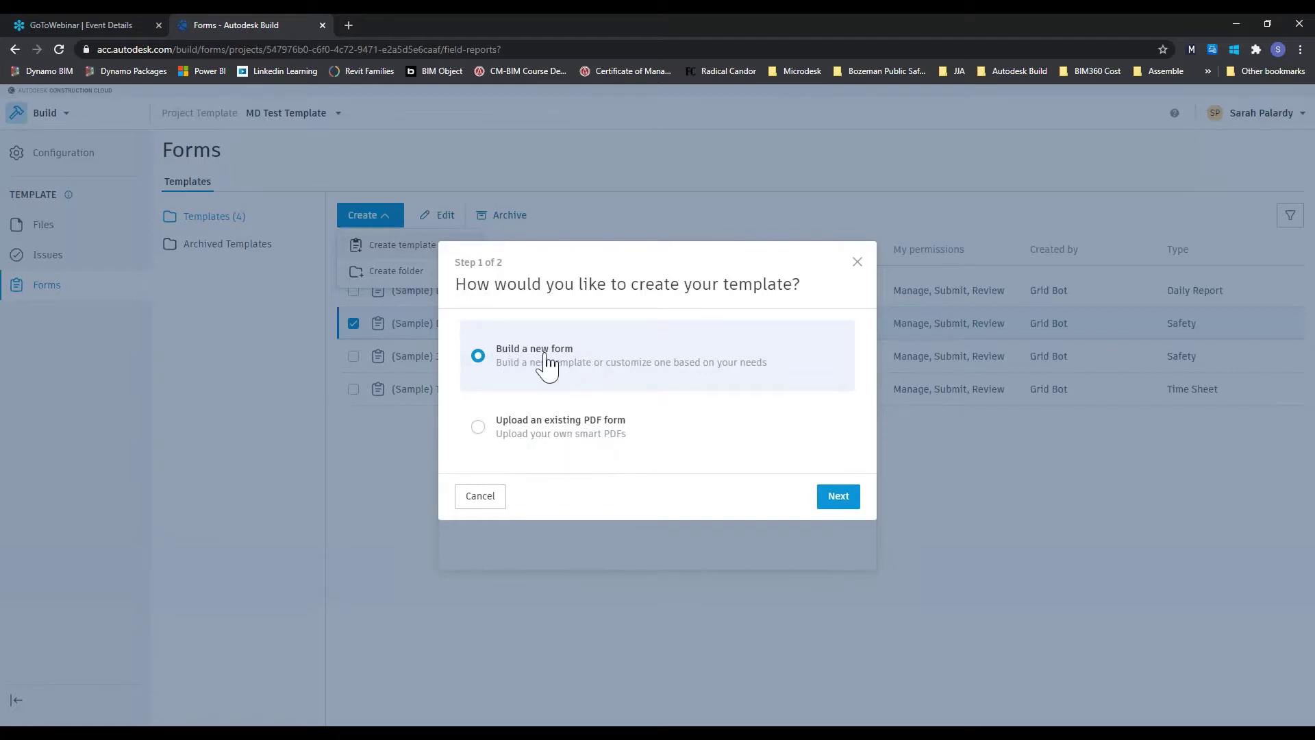
pyautogui.click(838, 498)
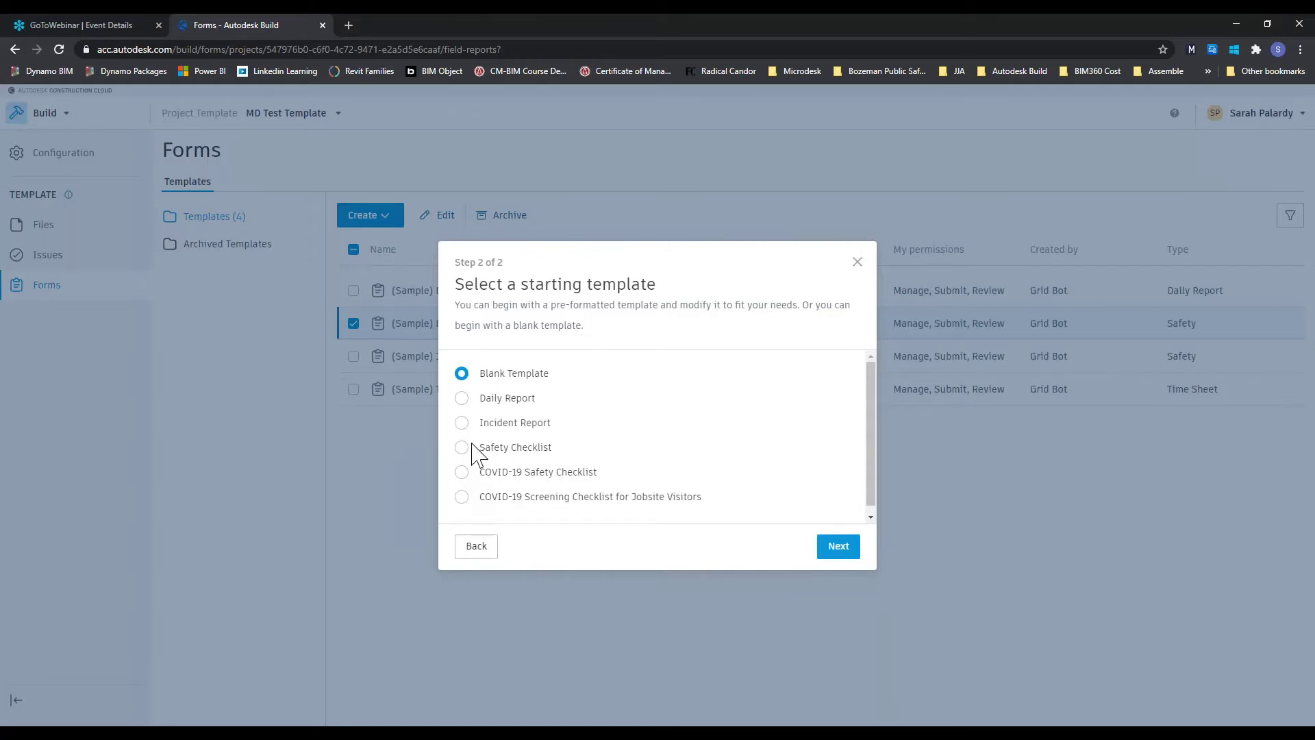
pyautogui.click(462, 424)
pyautogui.click(462, 399)
pyautogui.click(837, 546)
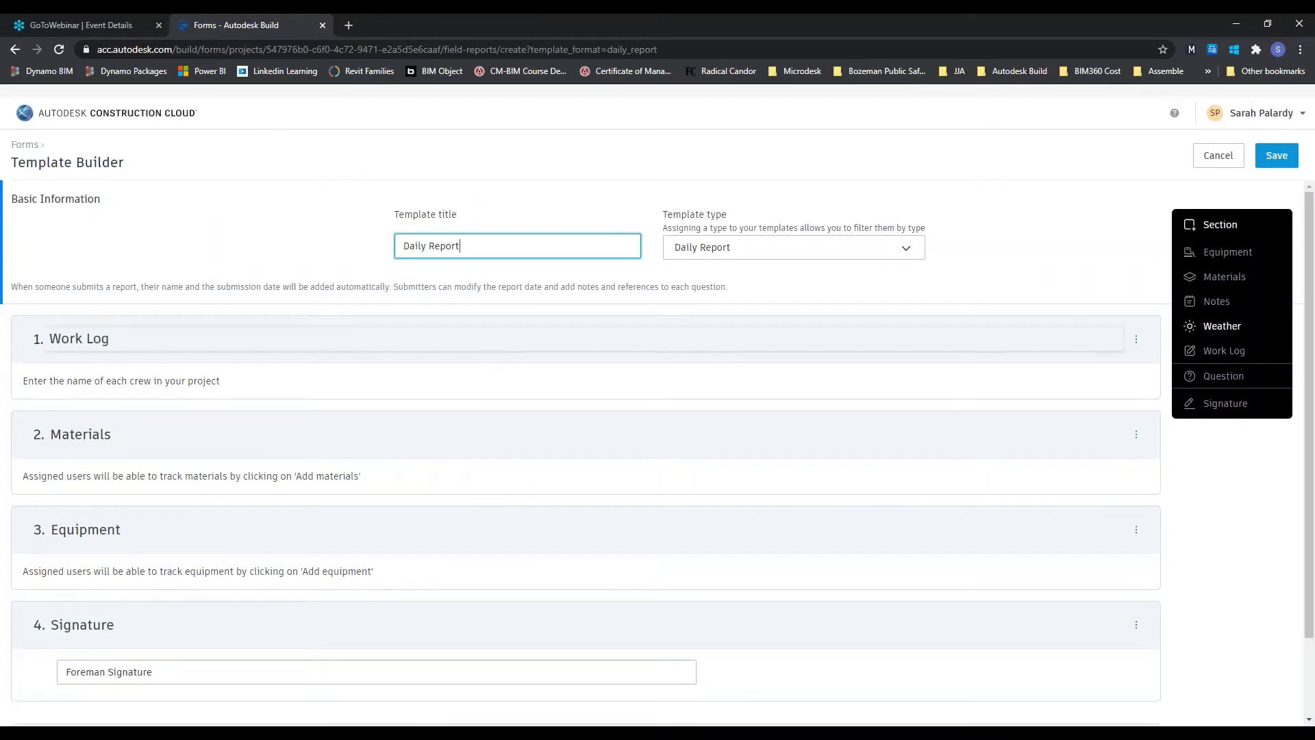
# Review the new form's title and the available template types, keeping both set to Daily Report
pyautogui.moveTo(505, 252); pyautogui.dragTo(375, 260)
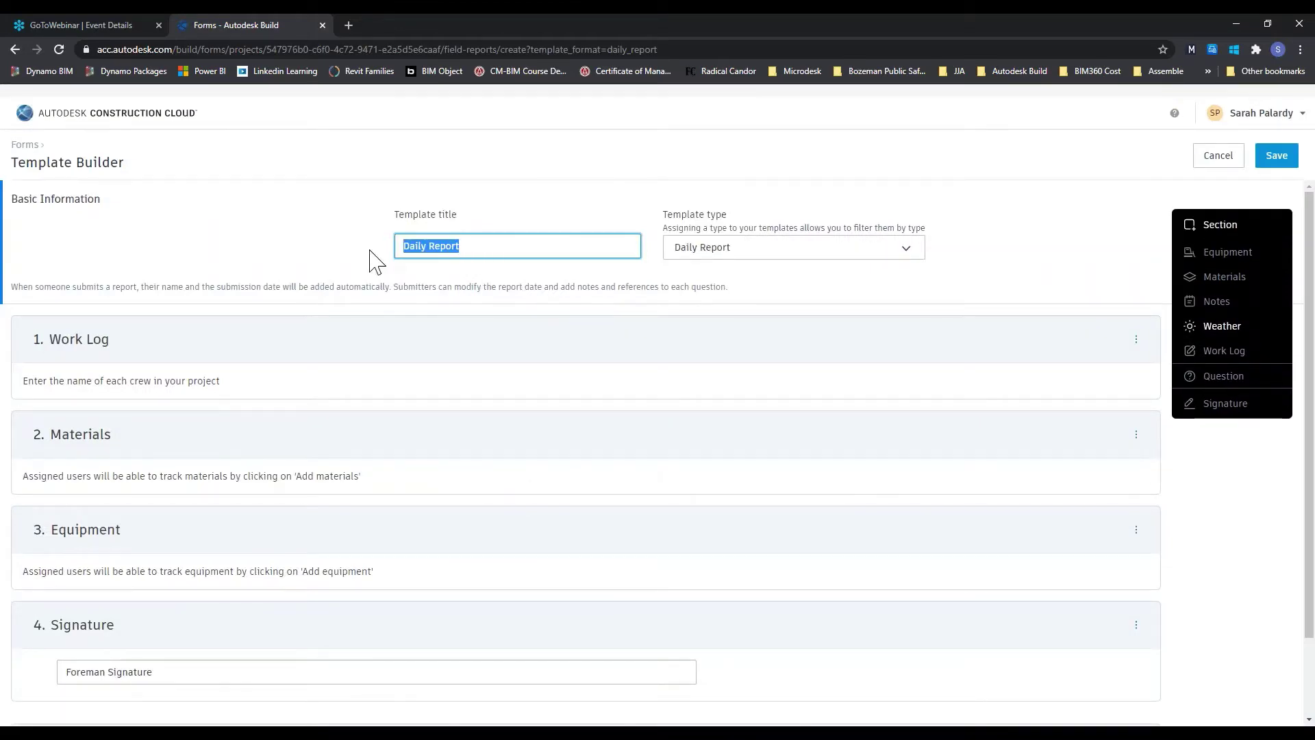
pyautogui.click(900, 253)
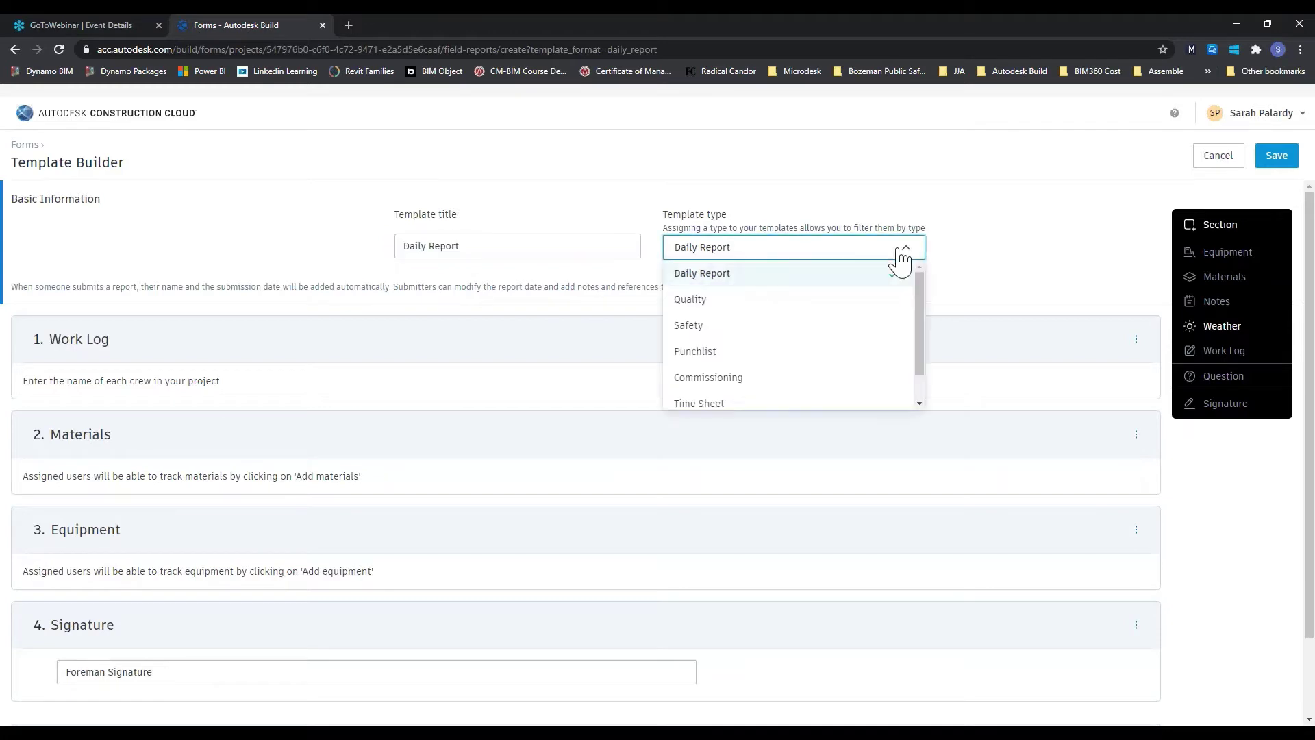
pyautogui.scroll(-1, 908, 322)
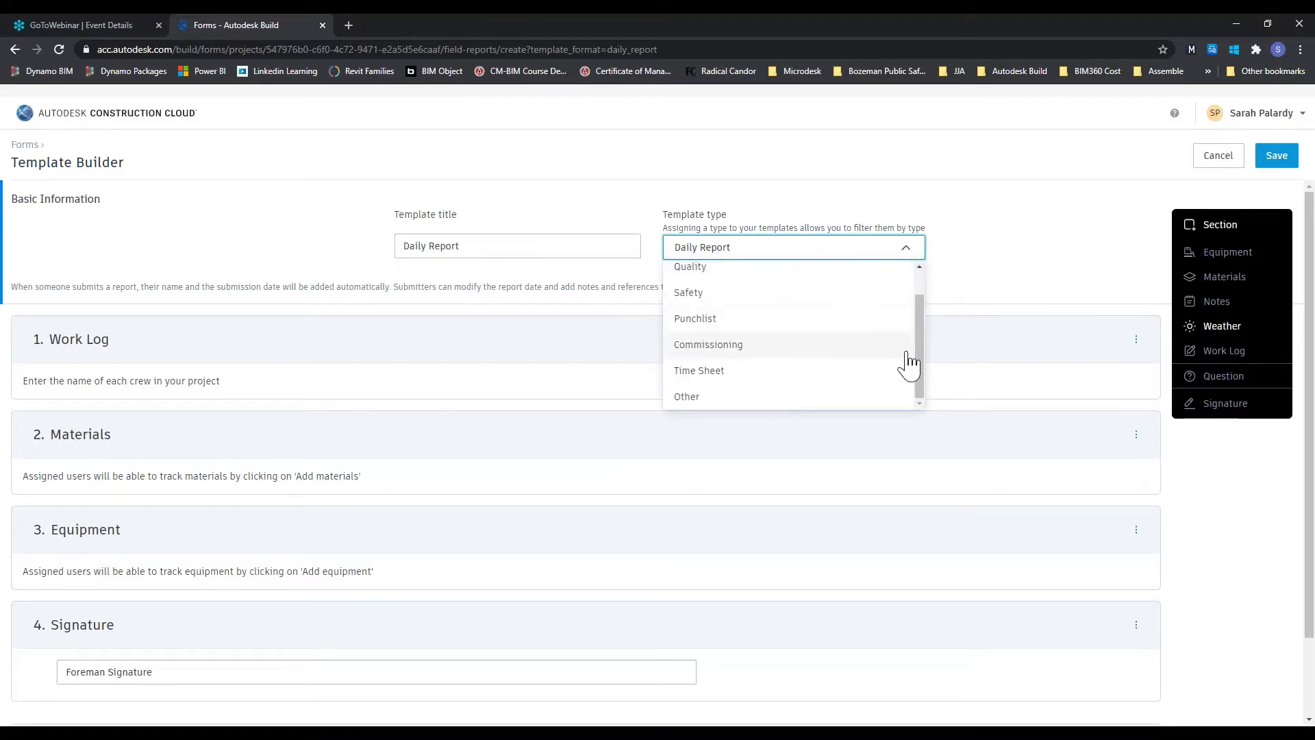
pyautogui.scroll(1, 909, 362)
pyautogui.click(1009, 259)
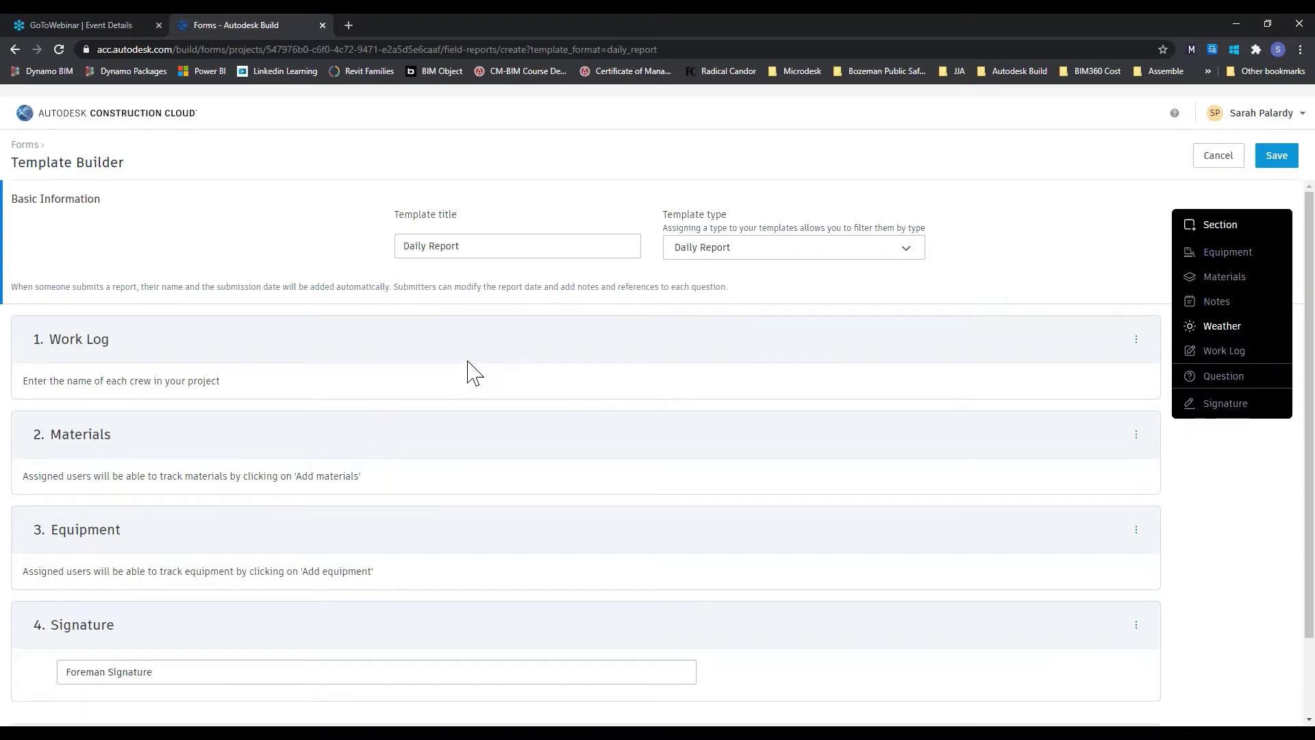
# Look through the Daily Report's default sections and try adding the Weather component, cancelling the project address entry
pyautogui.scroll(-1, 411, 552)
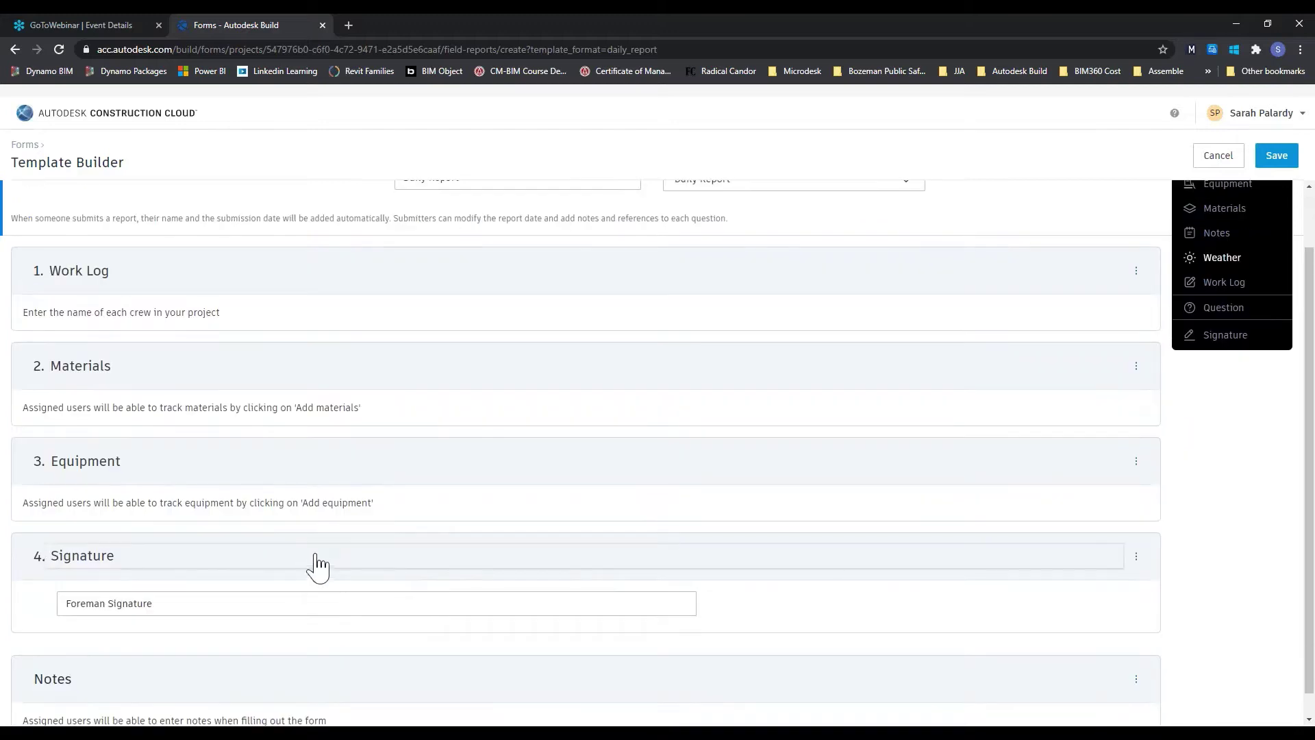
pyautogui.scroll(1, 1213, 351)
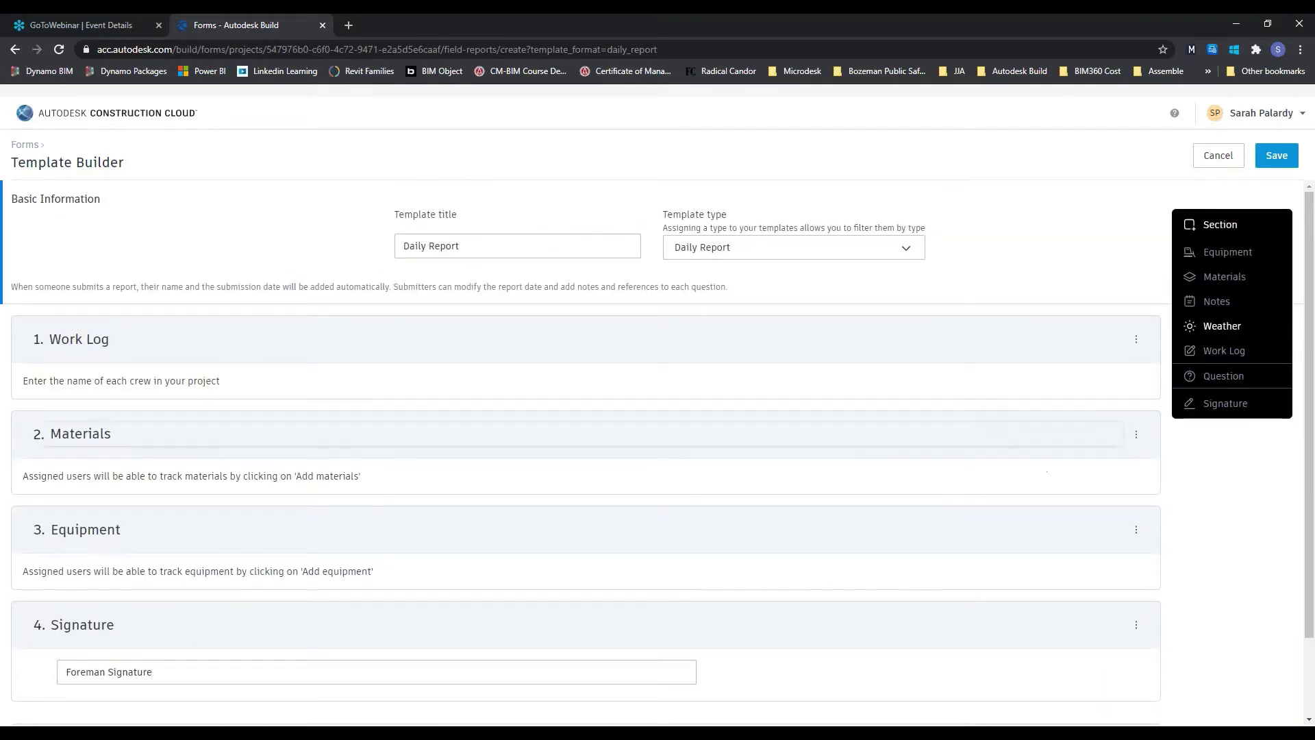
pyautogui.scroll(-1, 332, 610)
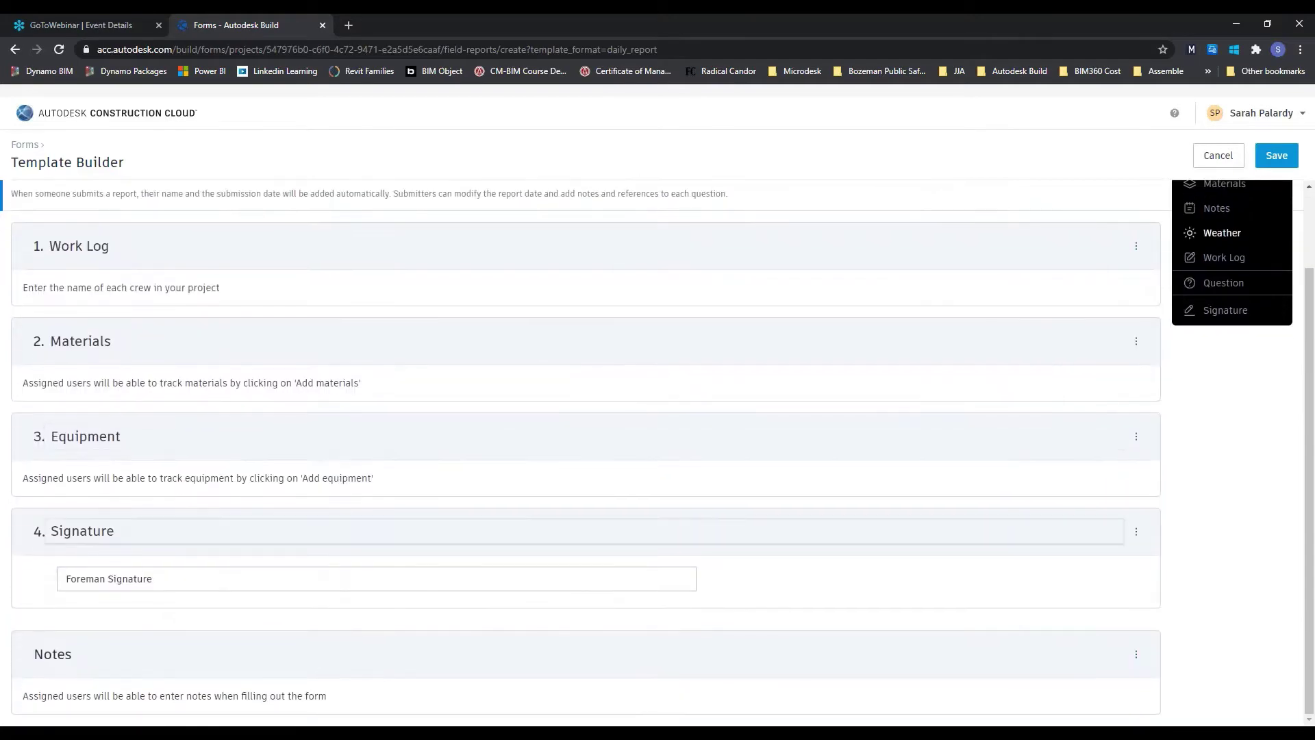
pyautogui.scroll(1, 384, 550)
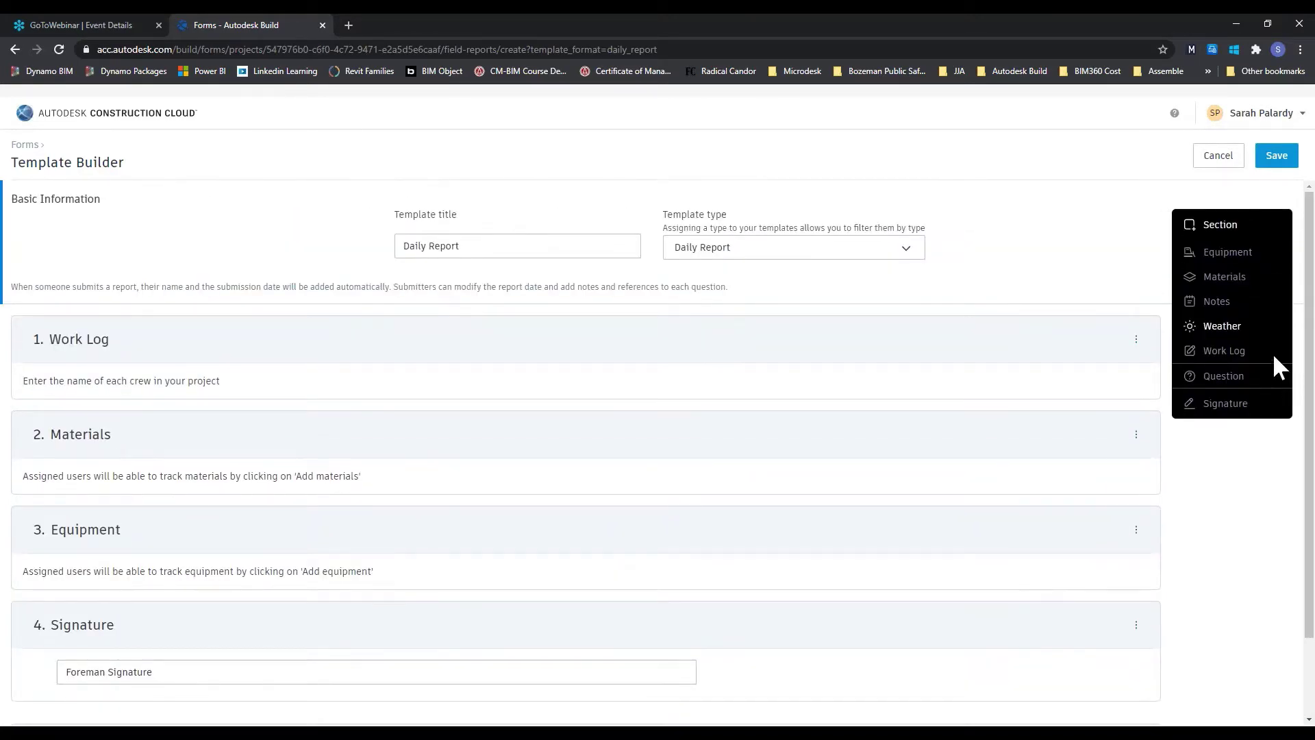
pyautogui.click(1240, 328)
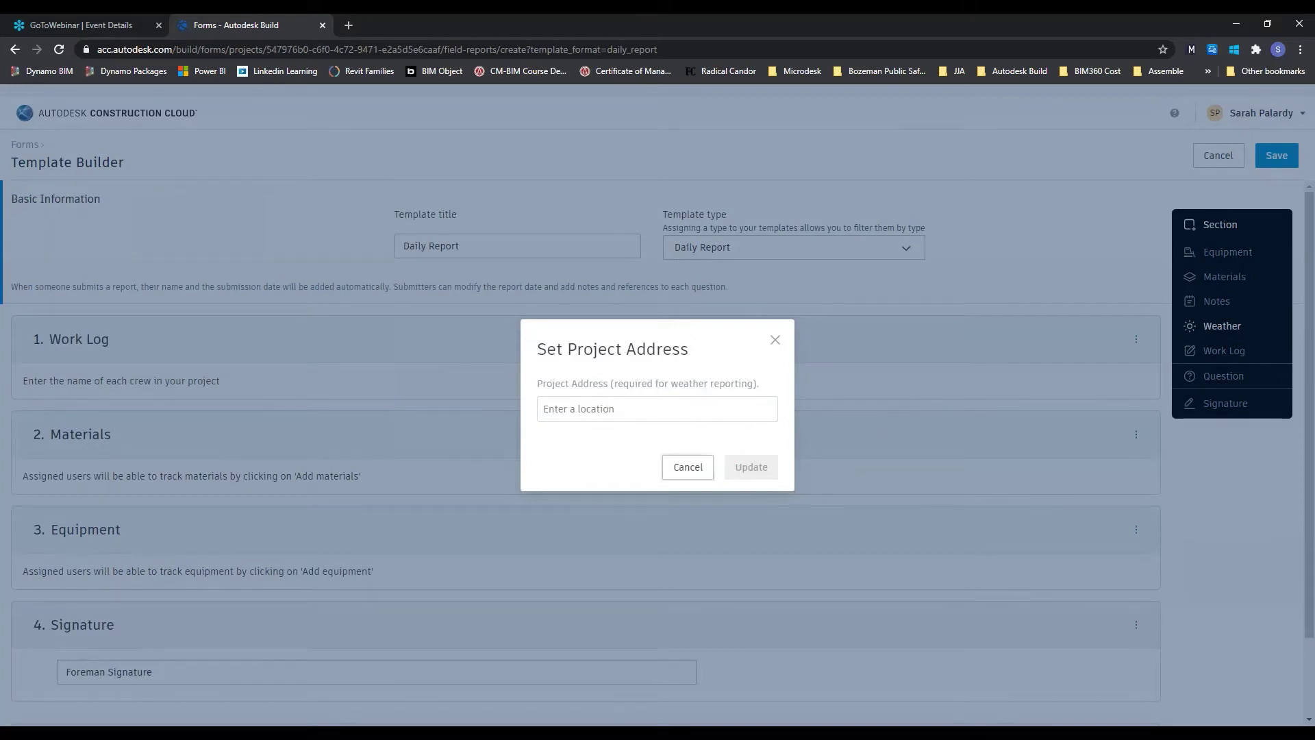
pyautogui.click(691, 470)
# Add a new section to the Daily Report and view its question's response types, keeping Preconfigured responses
pyautogui.click(1192, 229)
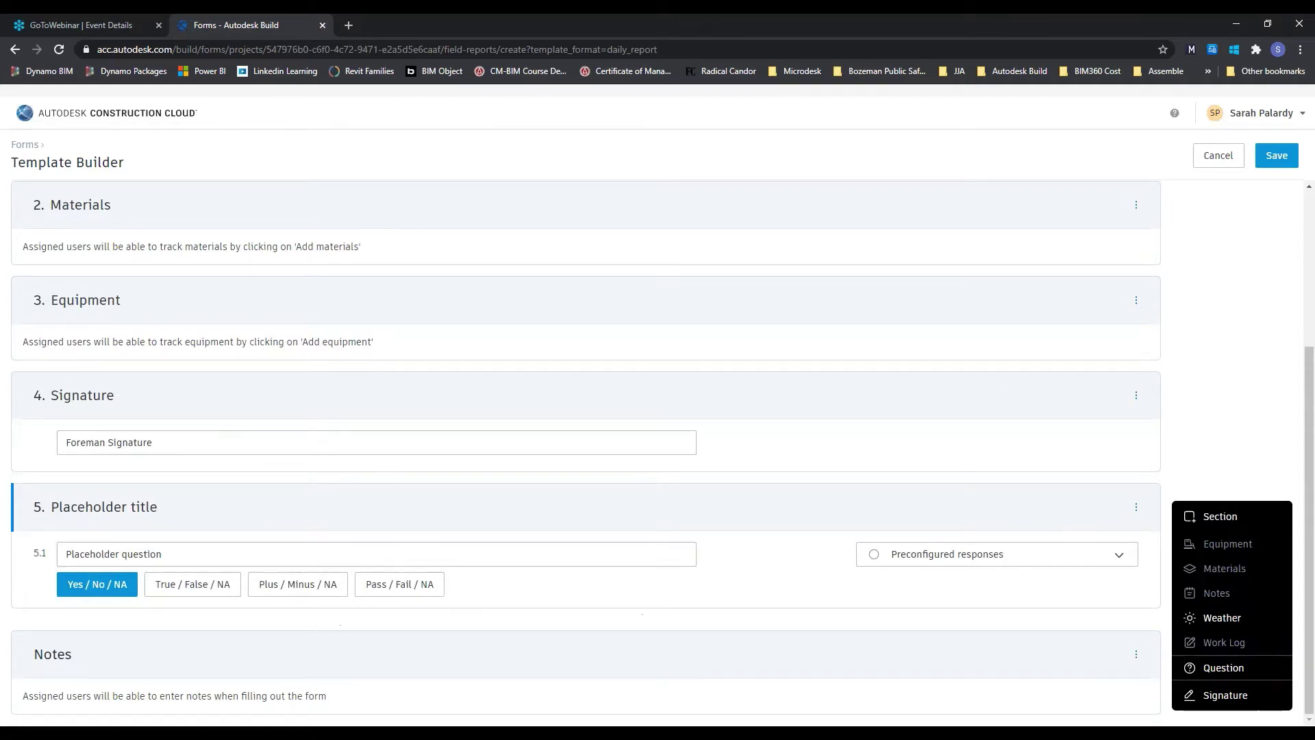
pyautogui.click(1129, 556)
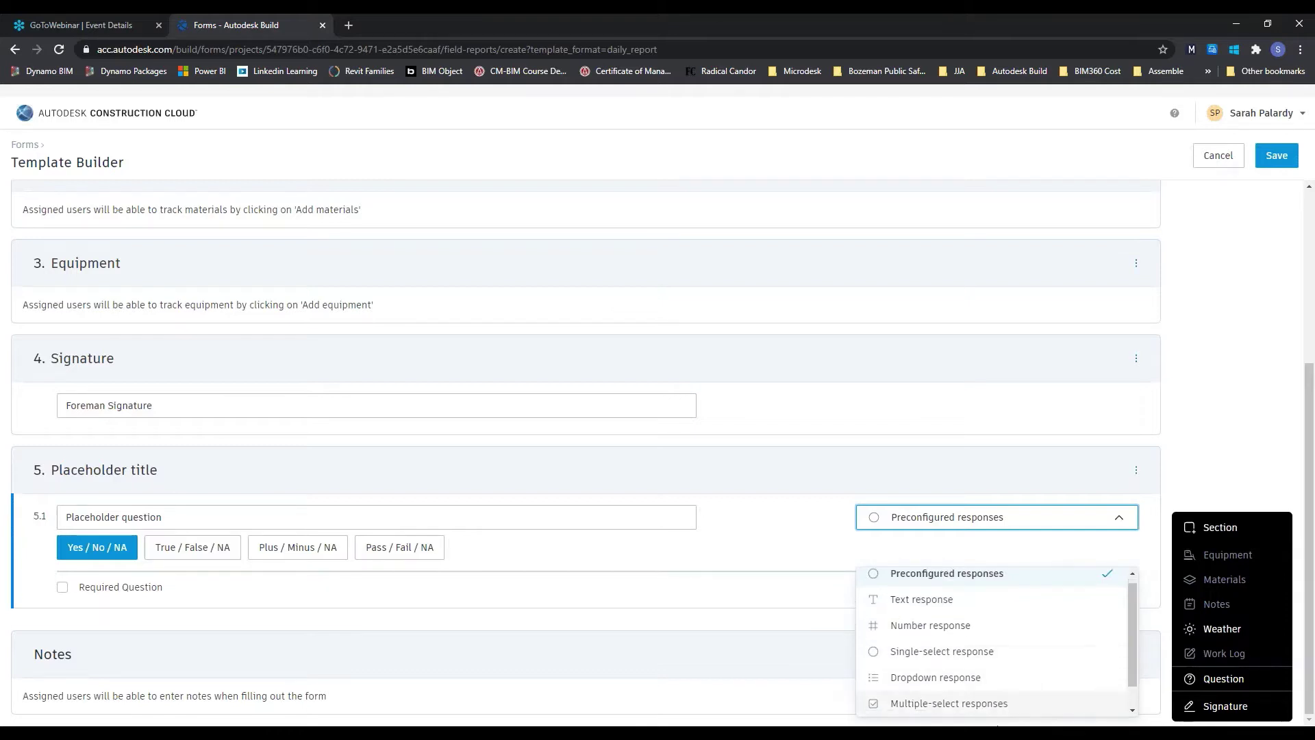
pyautogui.scroll(-1, 1028, 630)
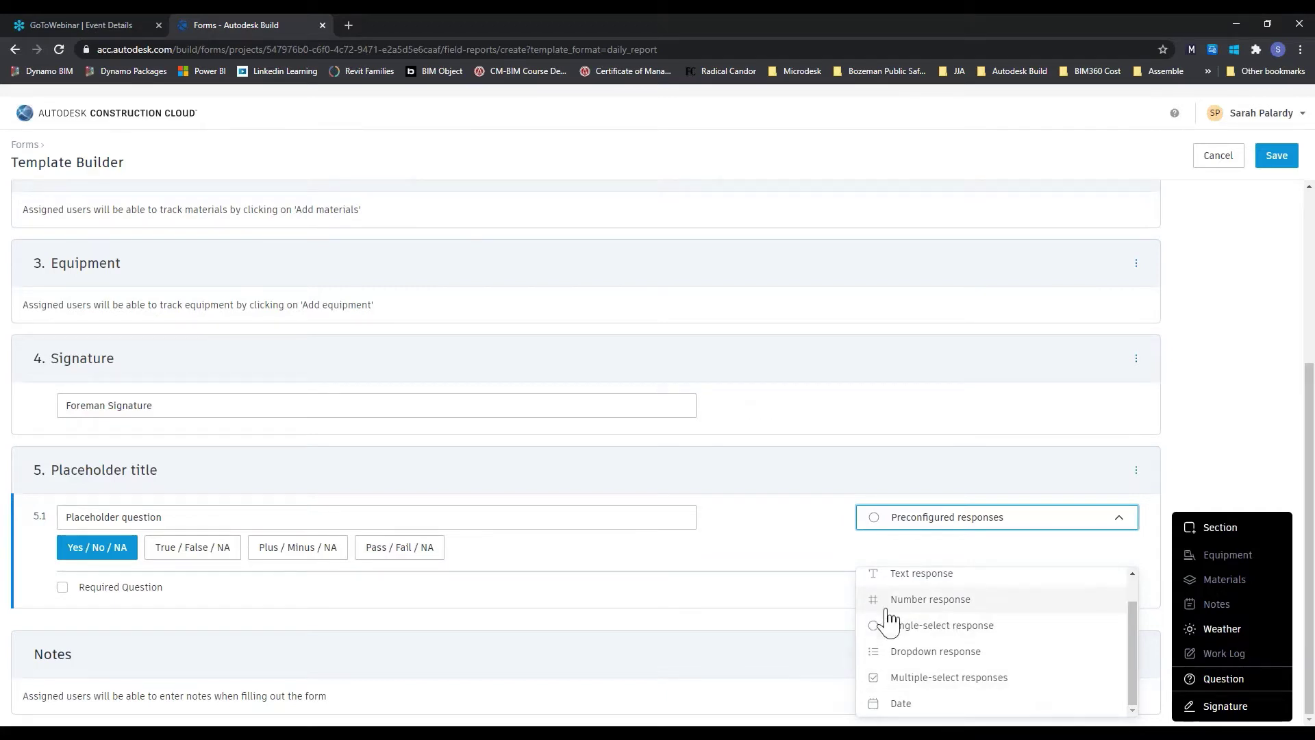
pyautogui.click(688, 598)
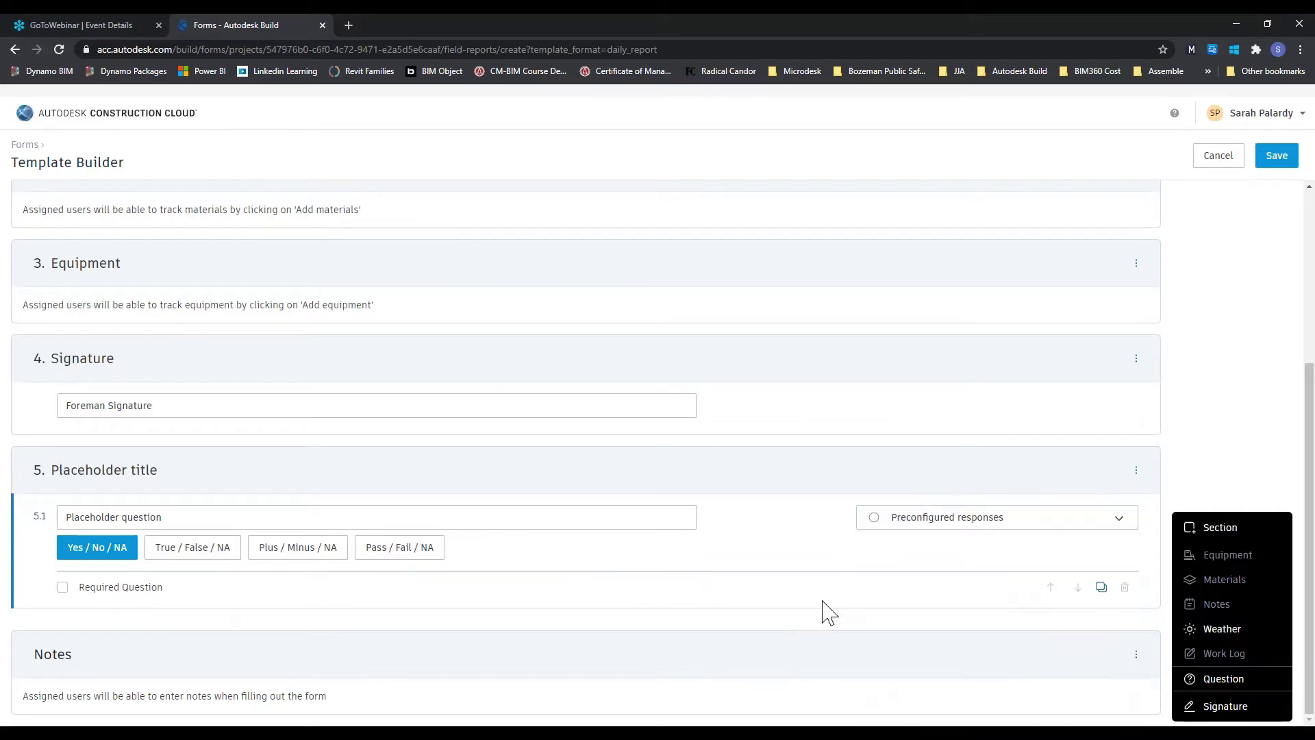
# Look over the Daily Report template's sections, leave the template builder and discard the unsaved changes
pyautogui.scroll(3, 884, 593)
pyautogui.scroll(-3, 883, 593)
pyautogui.scroll(4, 633, 612)
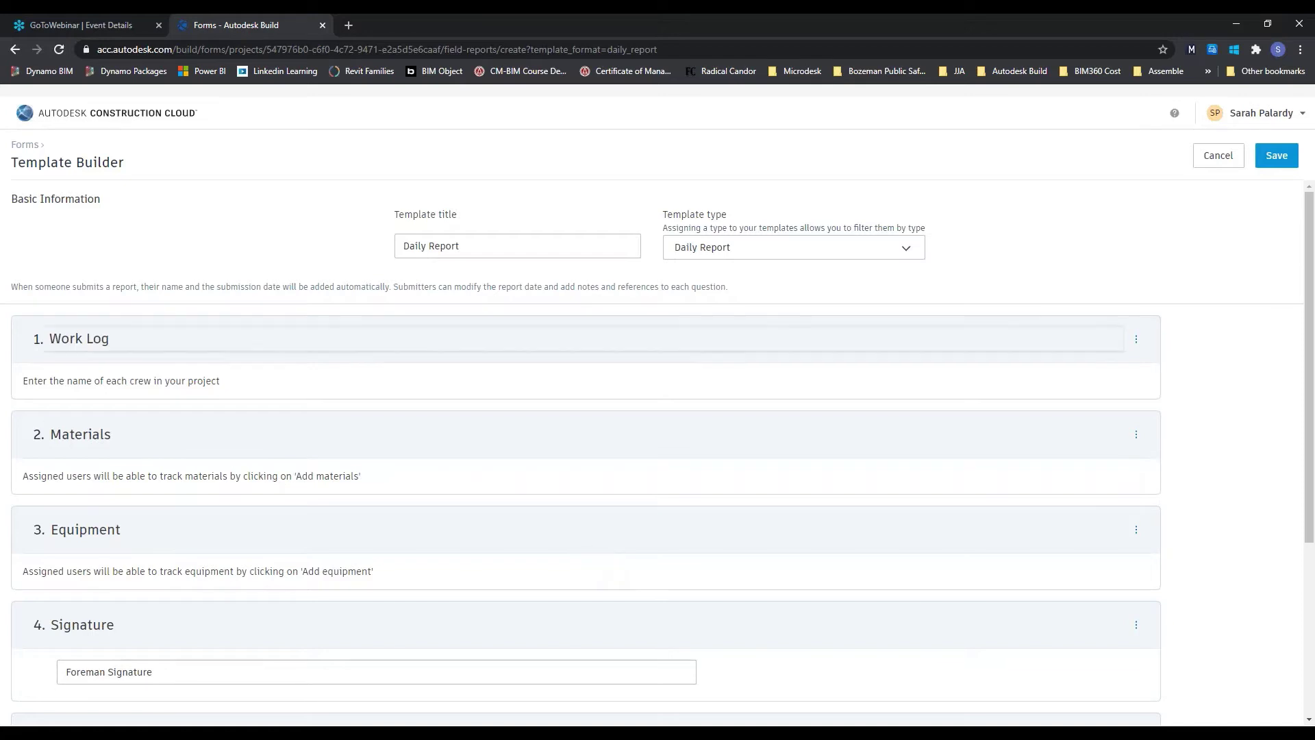
pyautogui.click(1220, 166)
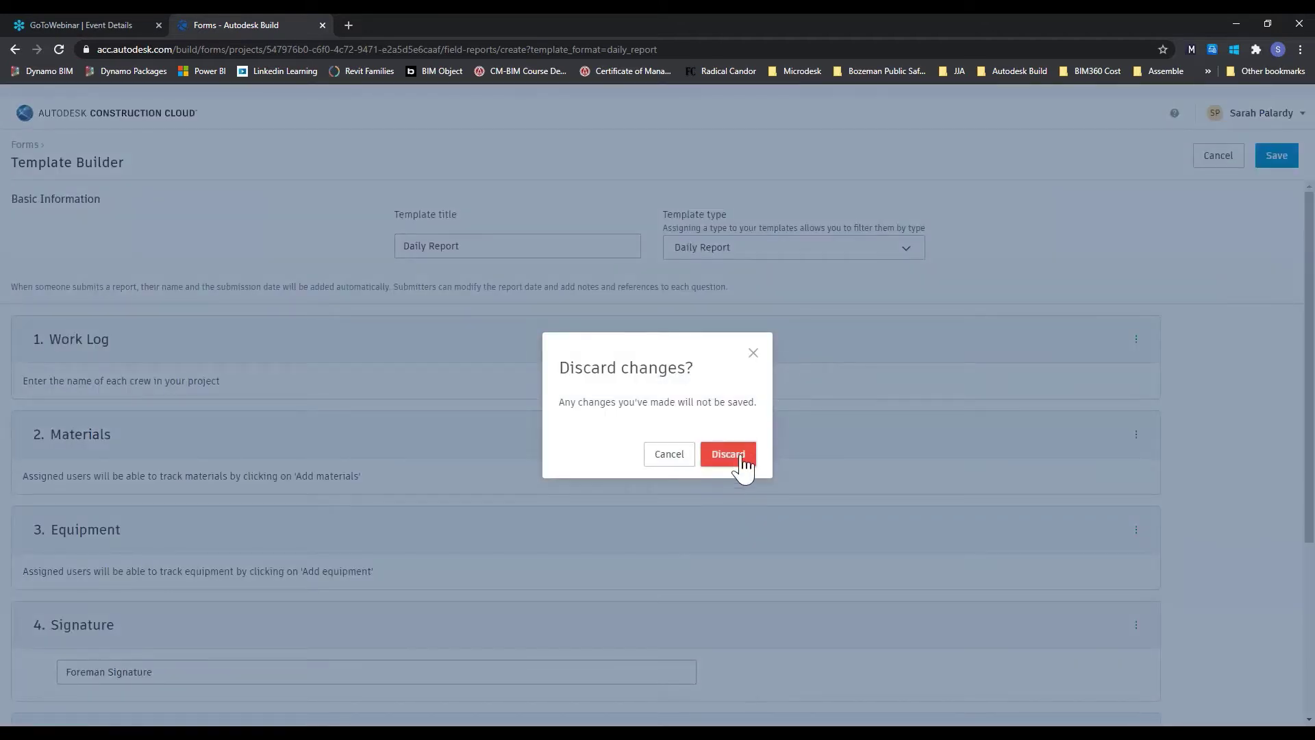
pyautogui.click(728, 455)
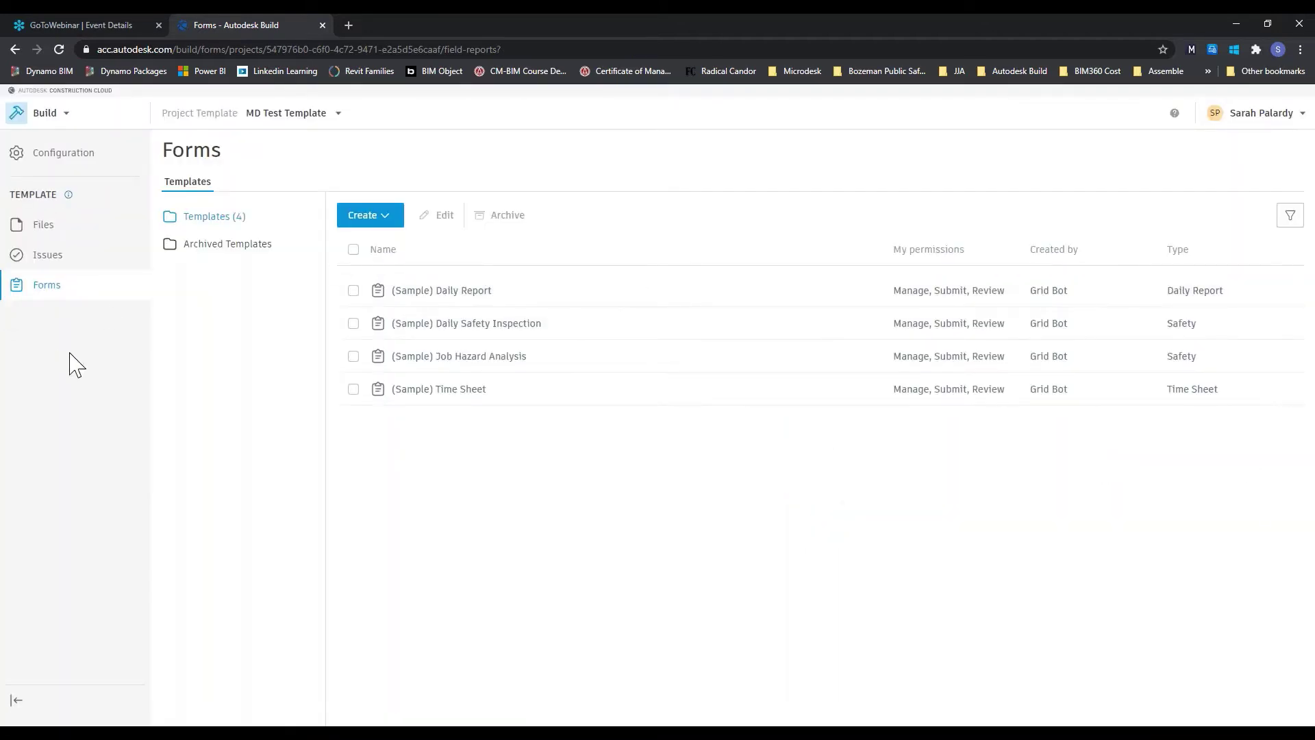
# Leave the MD Test Template for the full project list, view the project templates and return to the projects
pyautogui.click(199, 113)
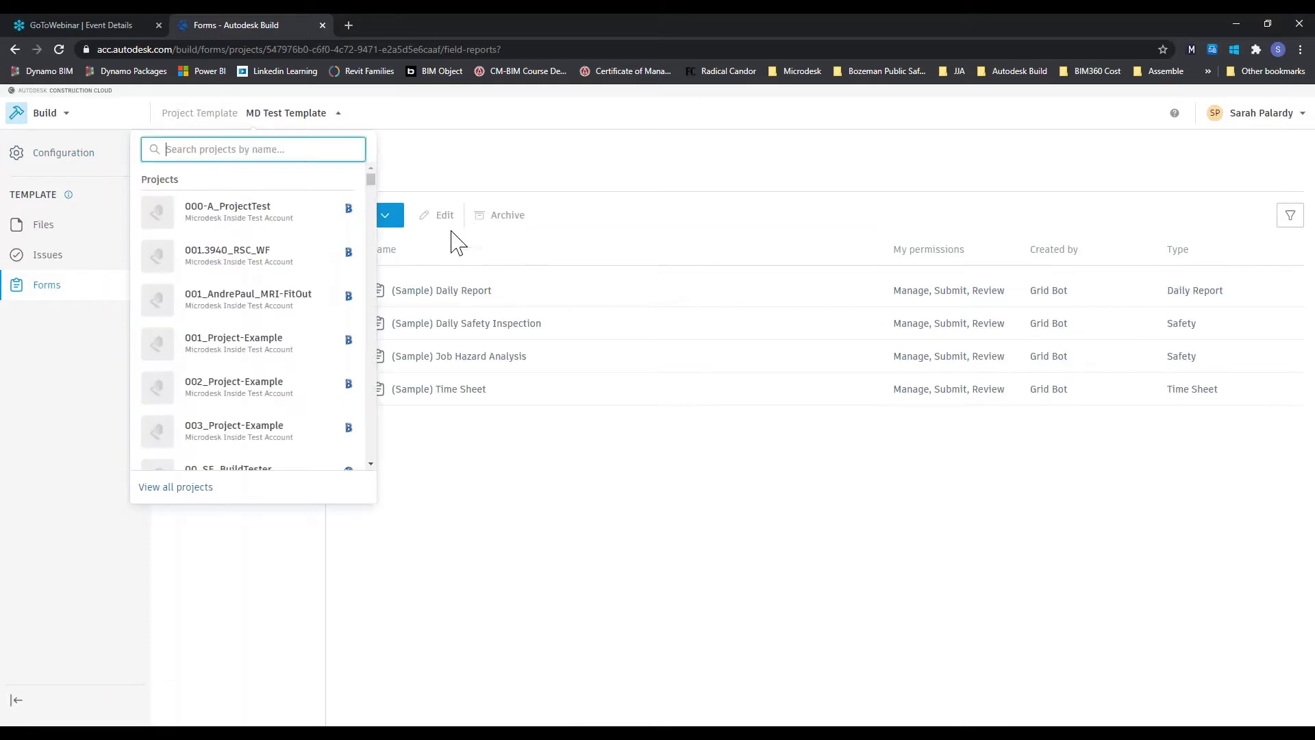
pyautogui.click(195, 492)
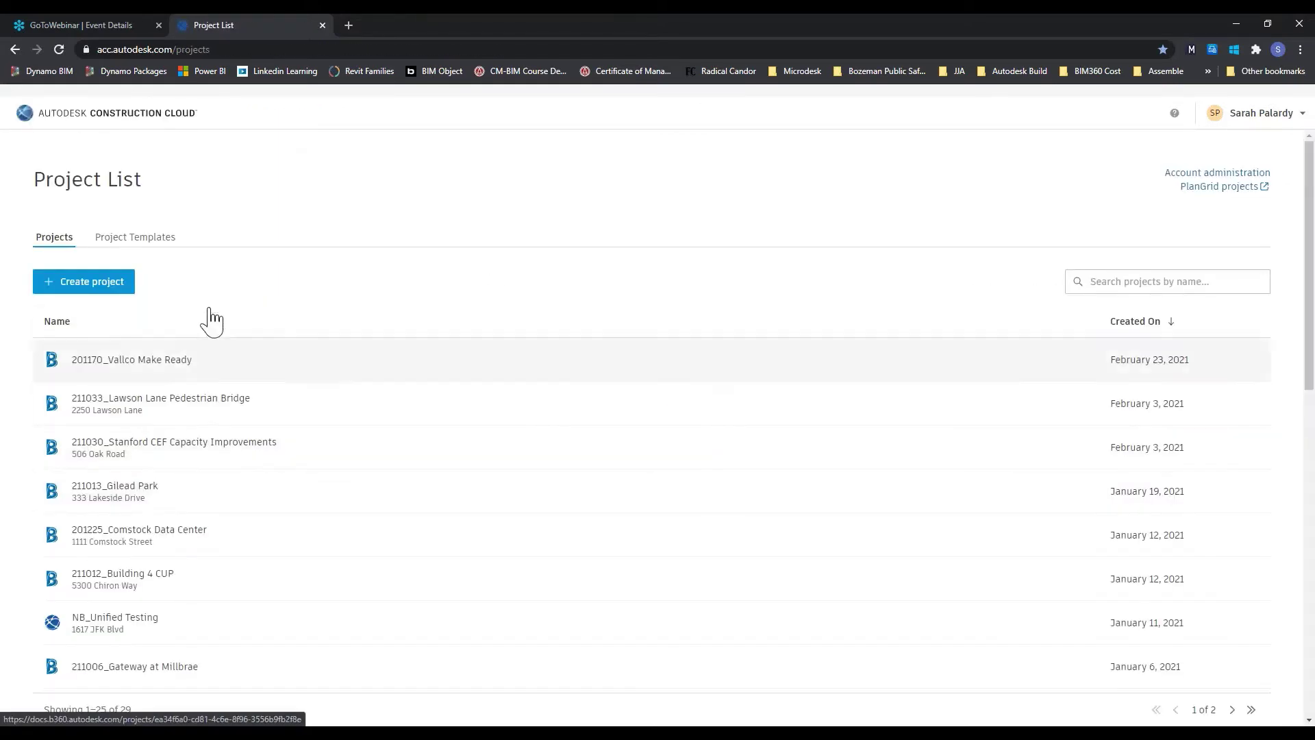
pyautogui.click(153, 249)
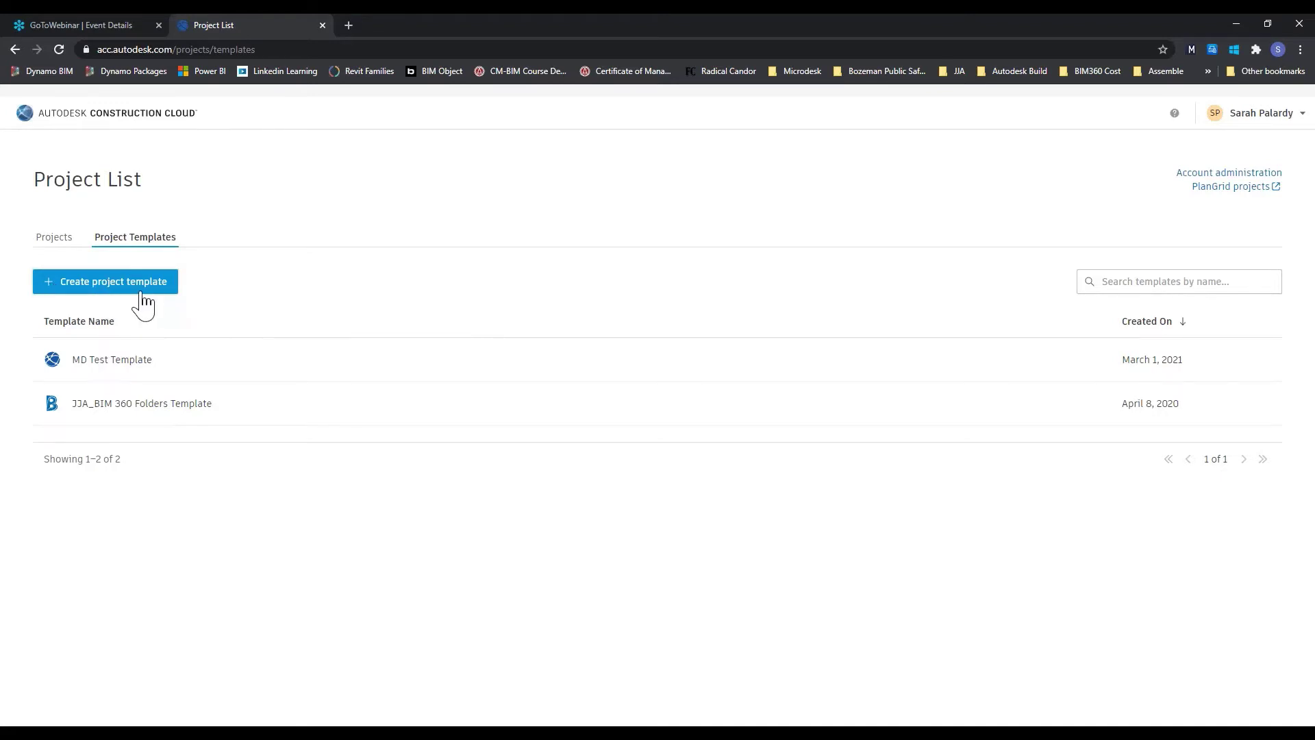
pyautogui.click(55, 237)
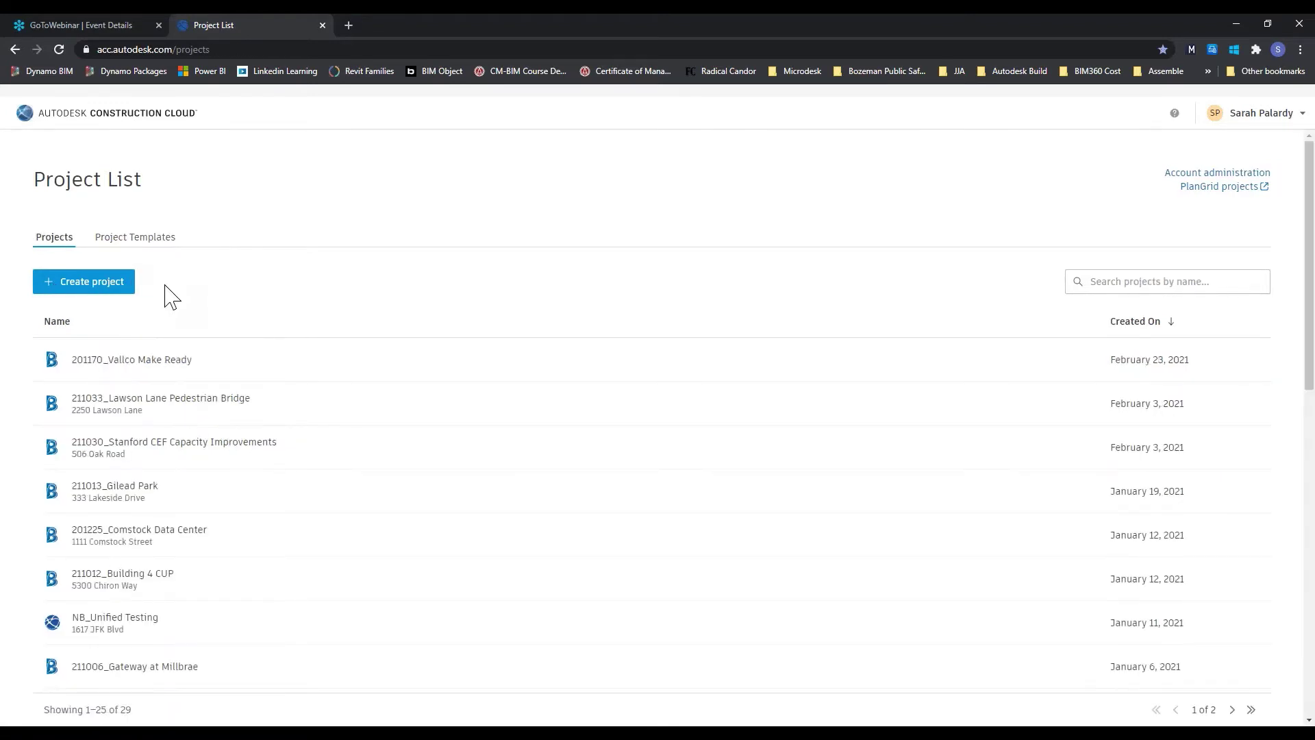
# Open the account's profile settings and review the basics, professional info, contact info and links
pyautogui.click(1295, 119)
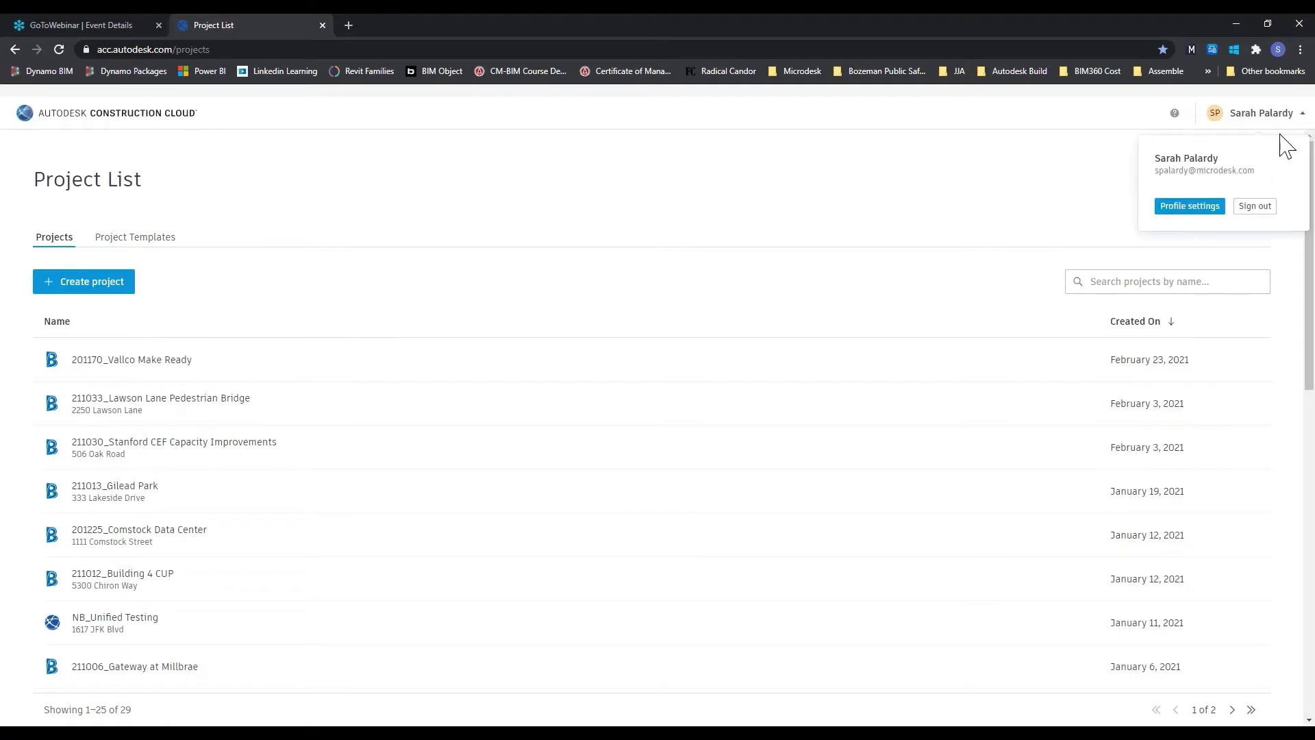
pyautogui.click(1172, 211)
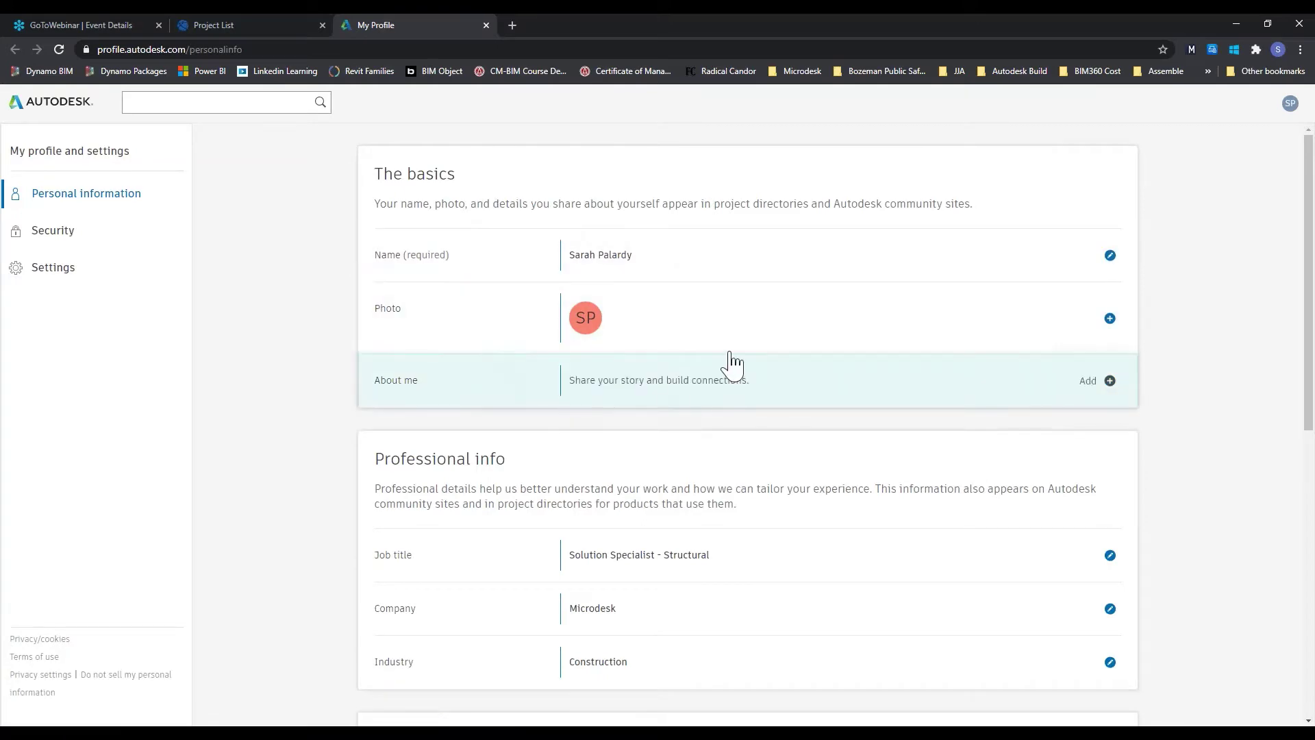
pyautogui.scroll(-3, 402, 353)
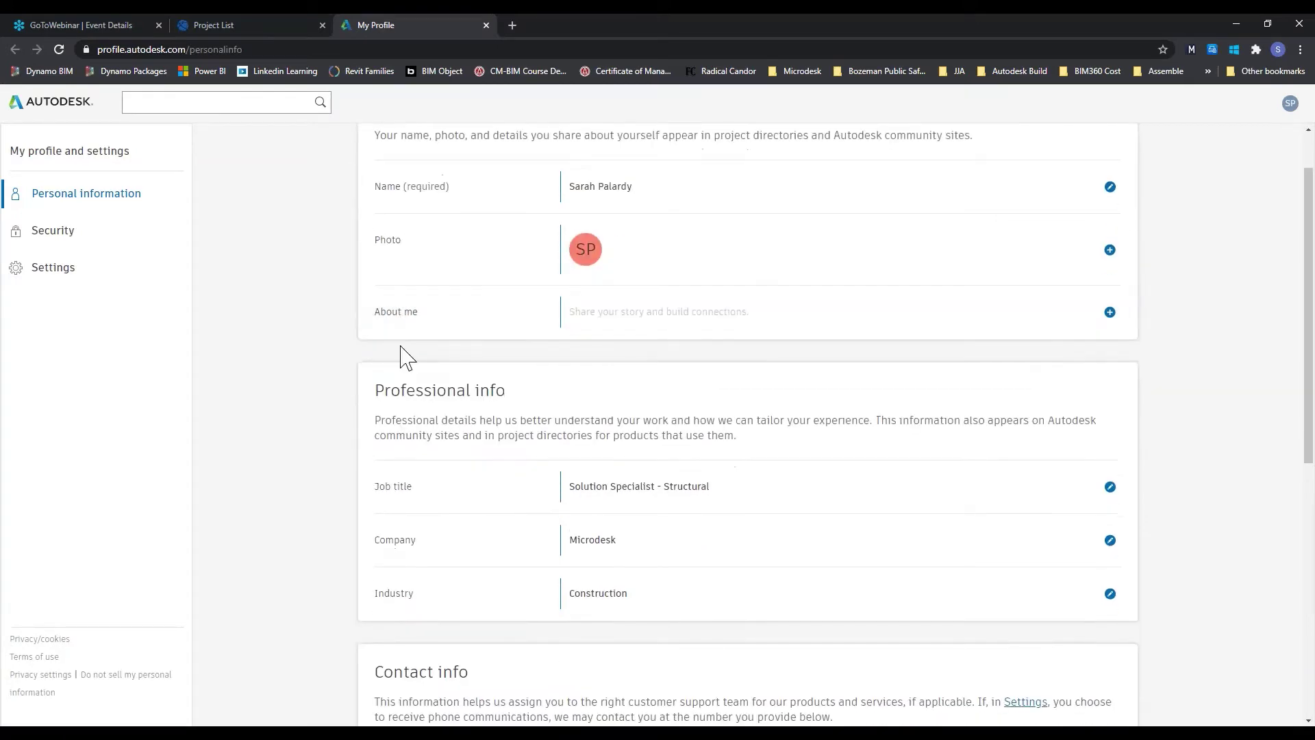
pyautogui.scroll(-5, 558, 514)
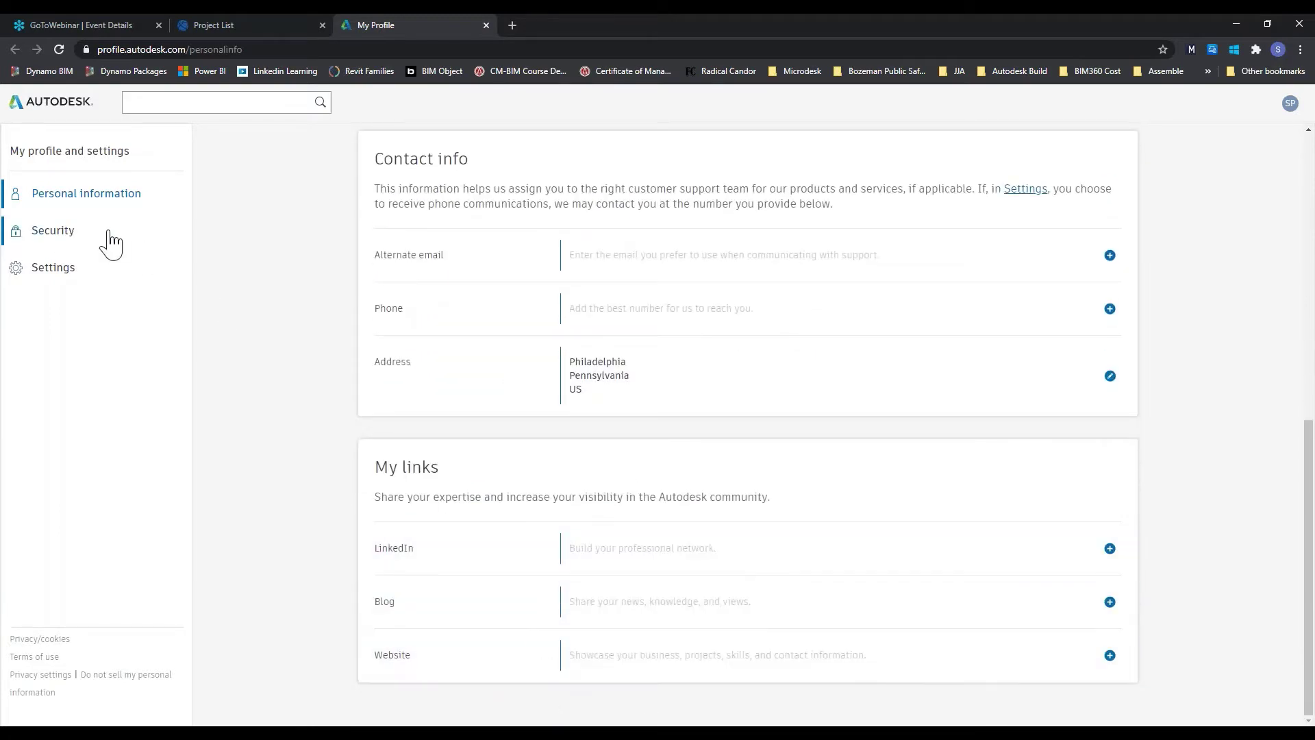
# Try to view the profile's Security page, reload it, and review the language and communications settings
pyautogui.click(53, 233)
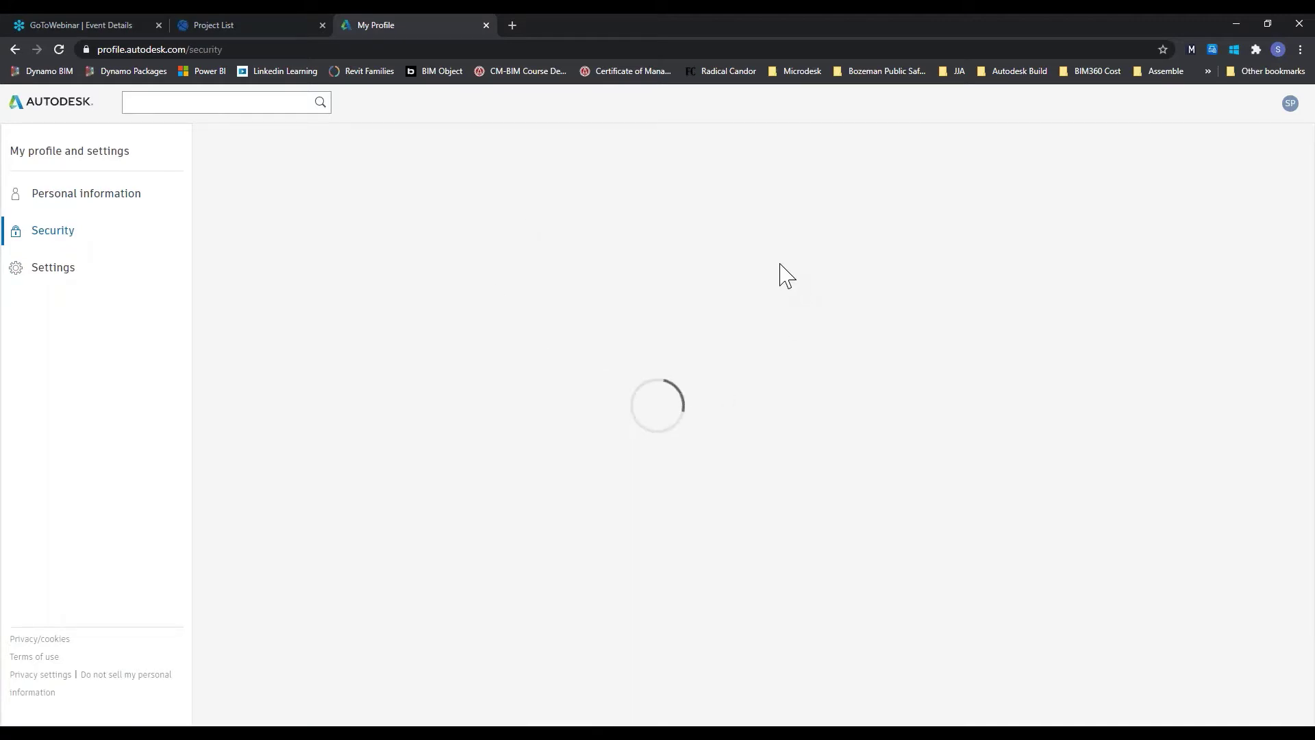
pyautogui.click(256, 50)
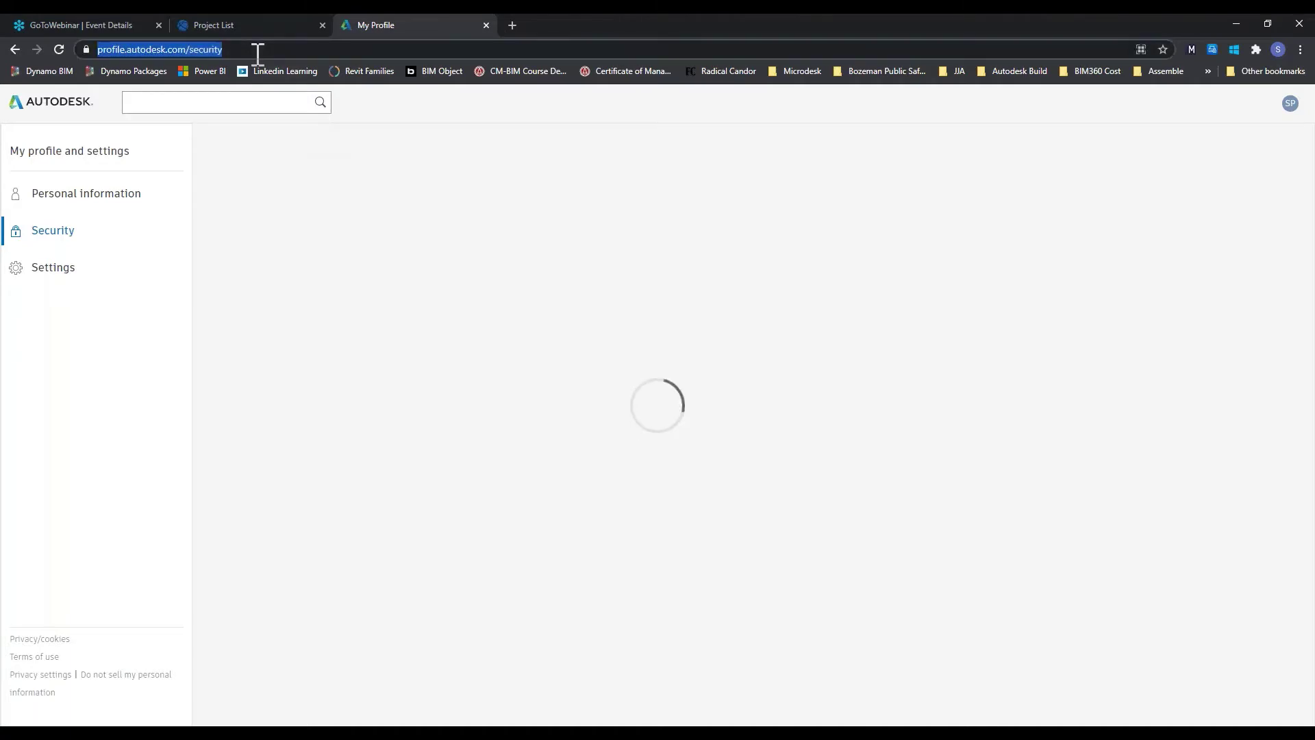
pyautogui.press('Return')
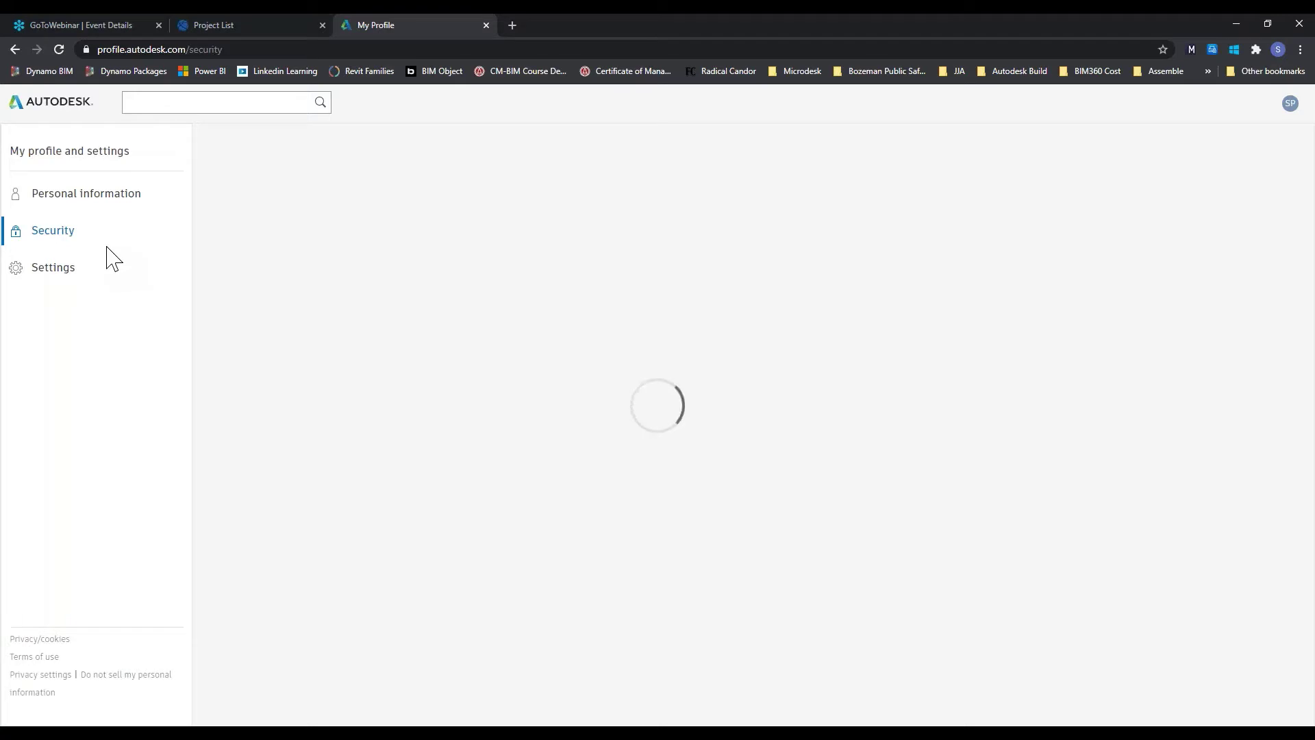
pyautogui.click(84, 272)
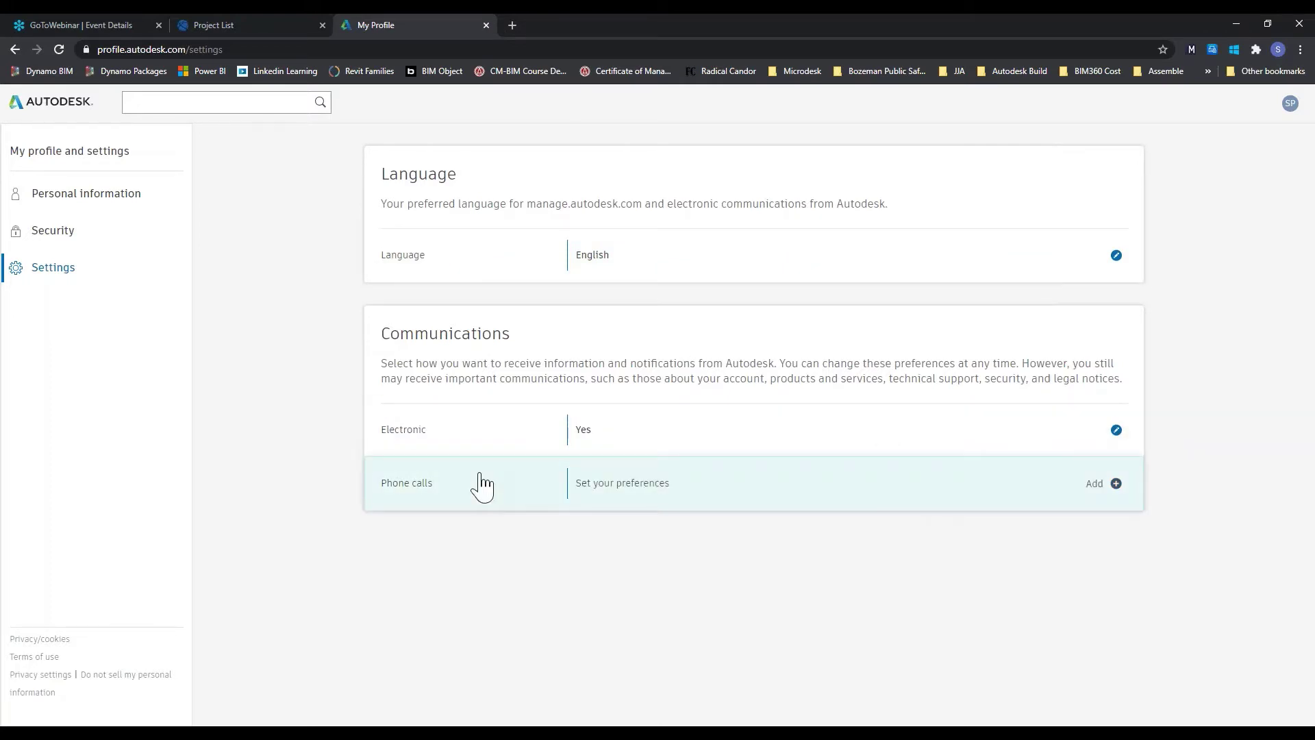
# Return to the project list, review the fields and account choices for creating a project, and close the form without creating one
pyautogui.click(270, 26)
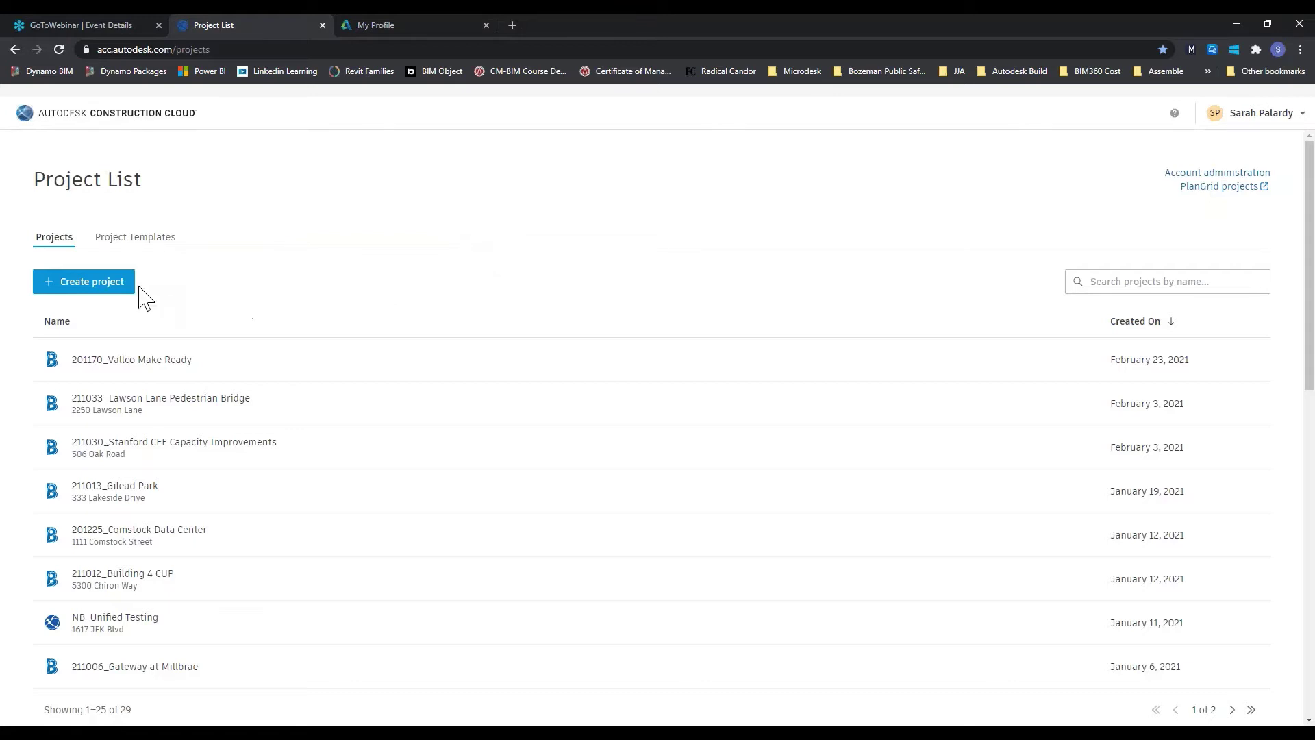
pyautogui.click(96, 279)
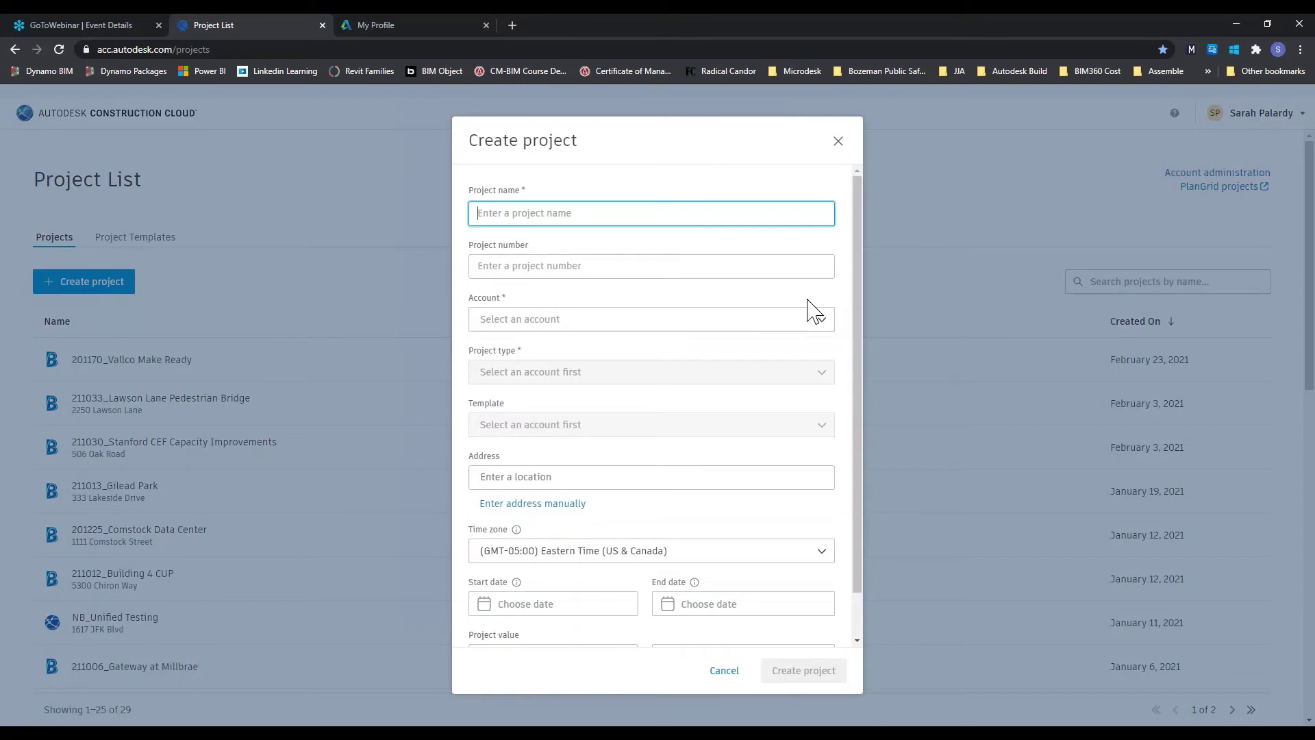
pyautogui.click(769, 272)
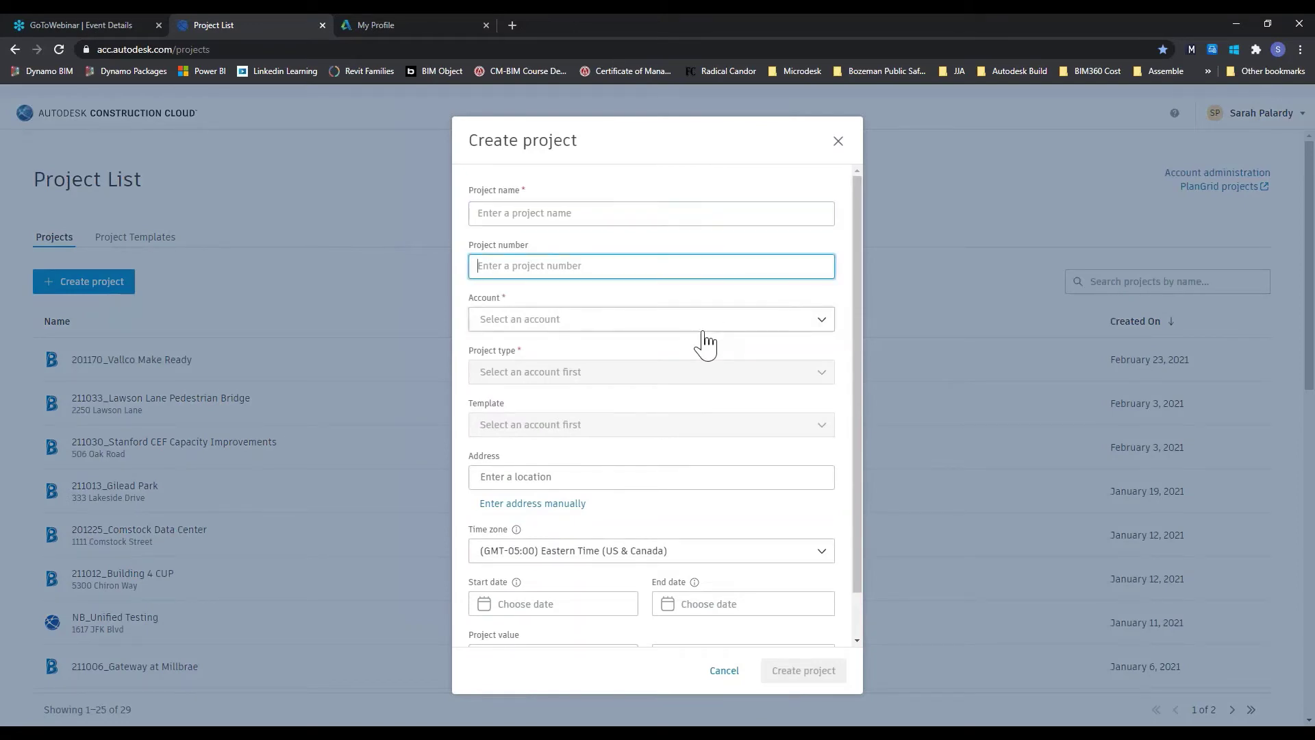
pyautogui.click(831, 322)
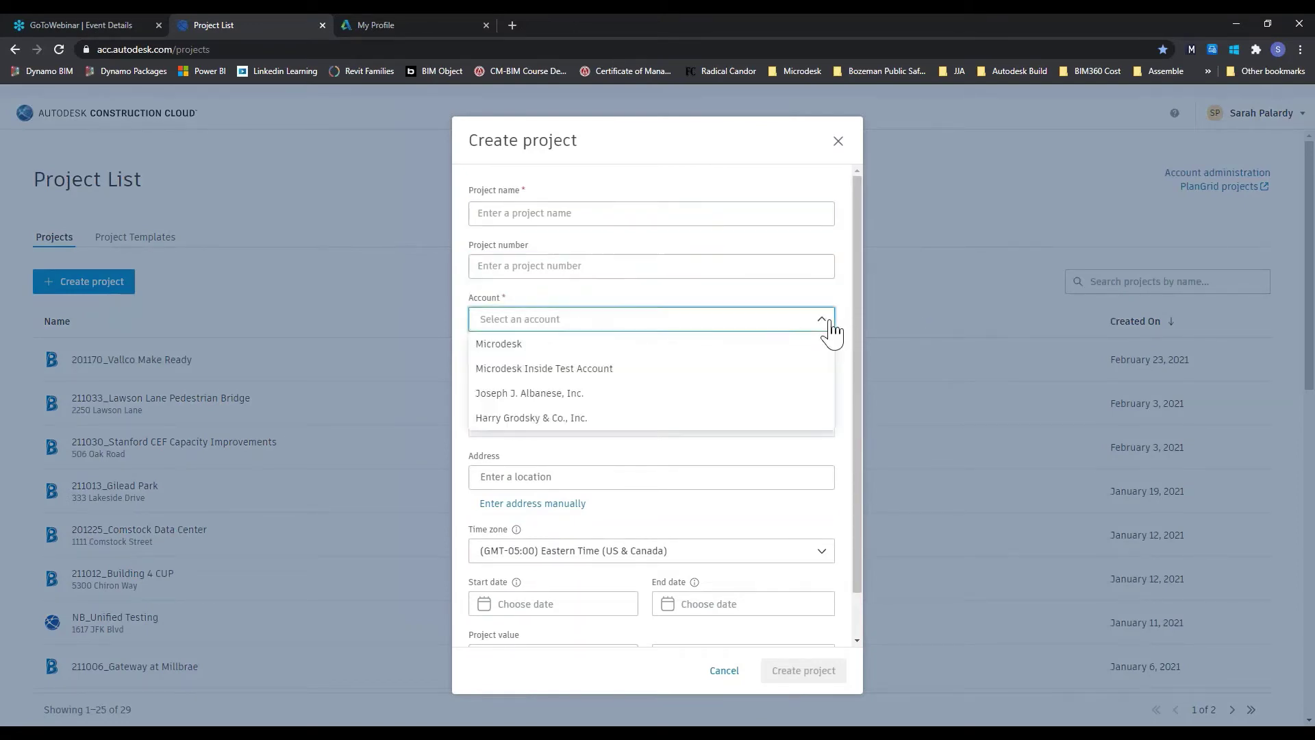
pyautogui.click(830, 324)
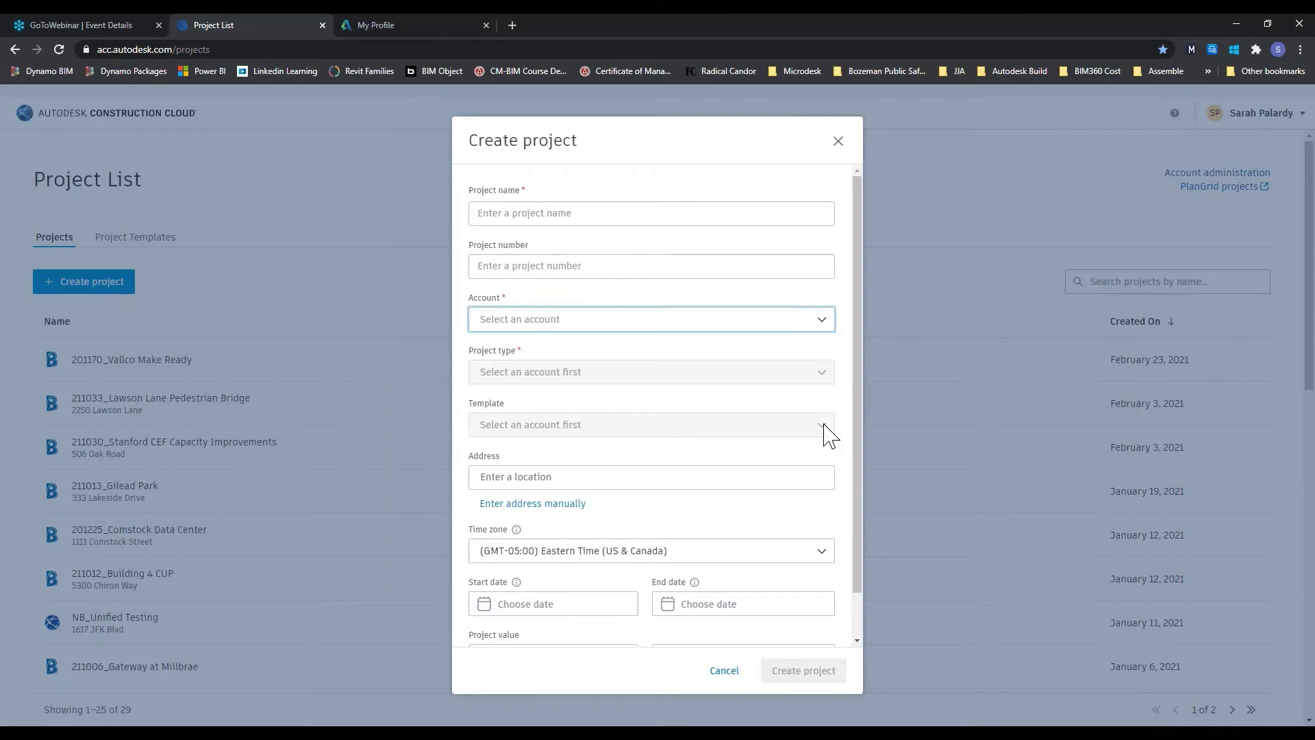
pyautogui.scroll(-1, 826, 442)
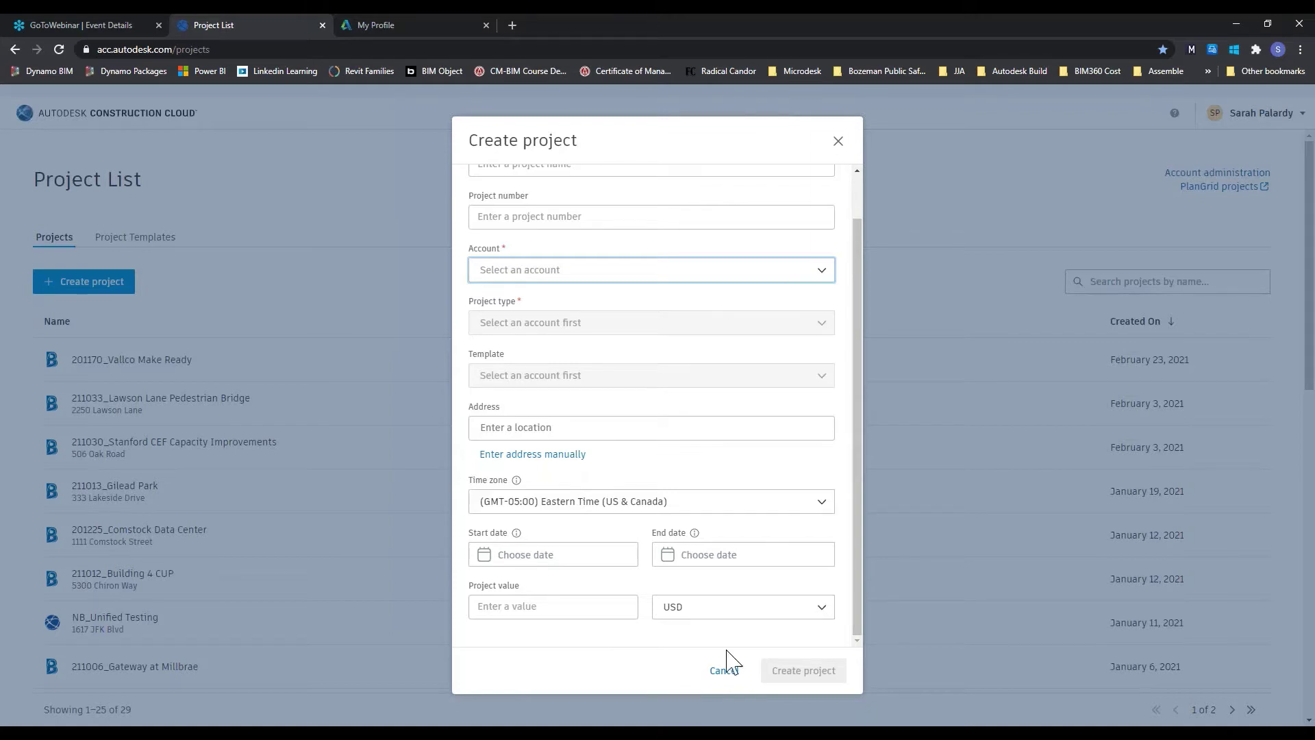
pyautogui.scroll(2, 747, 424)
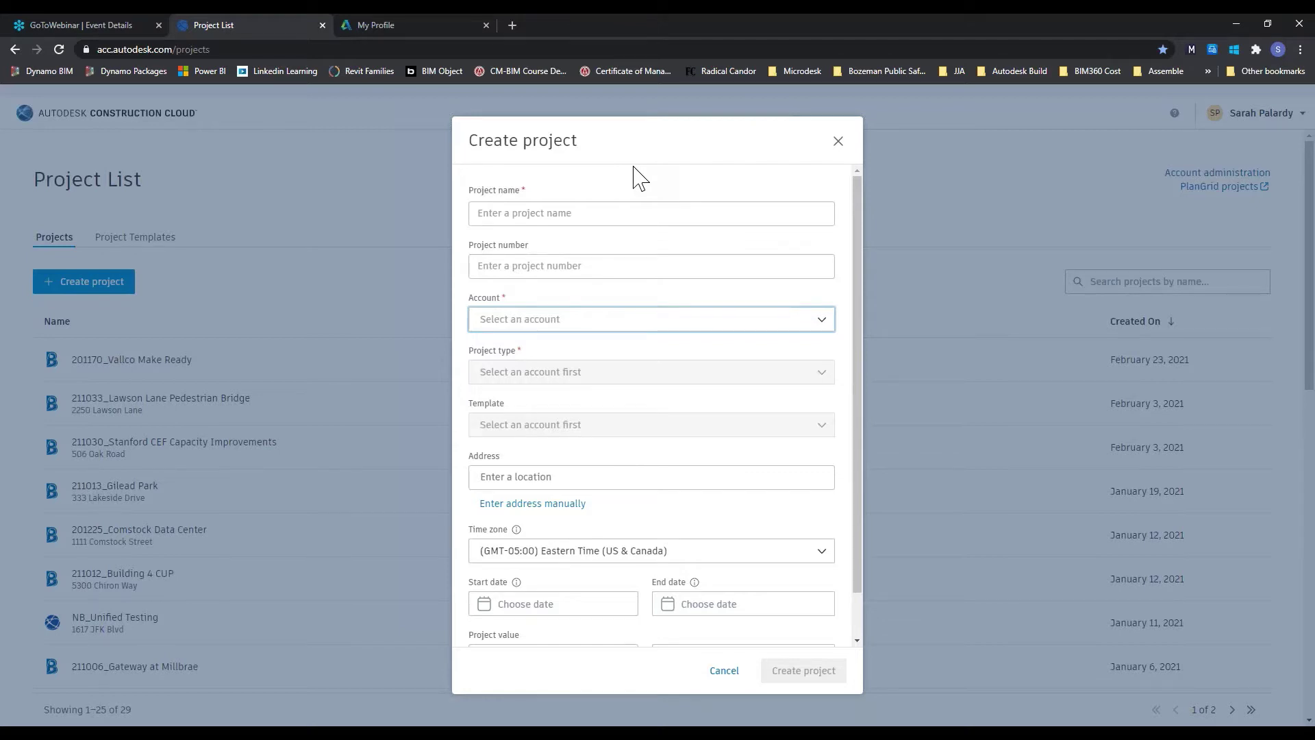
pyautogui.click(838, 140)
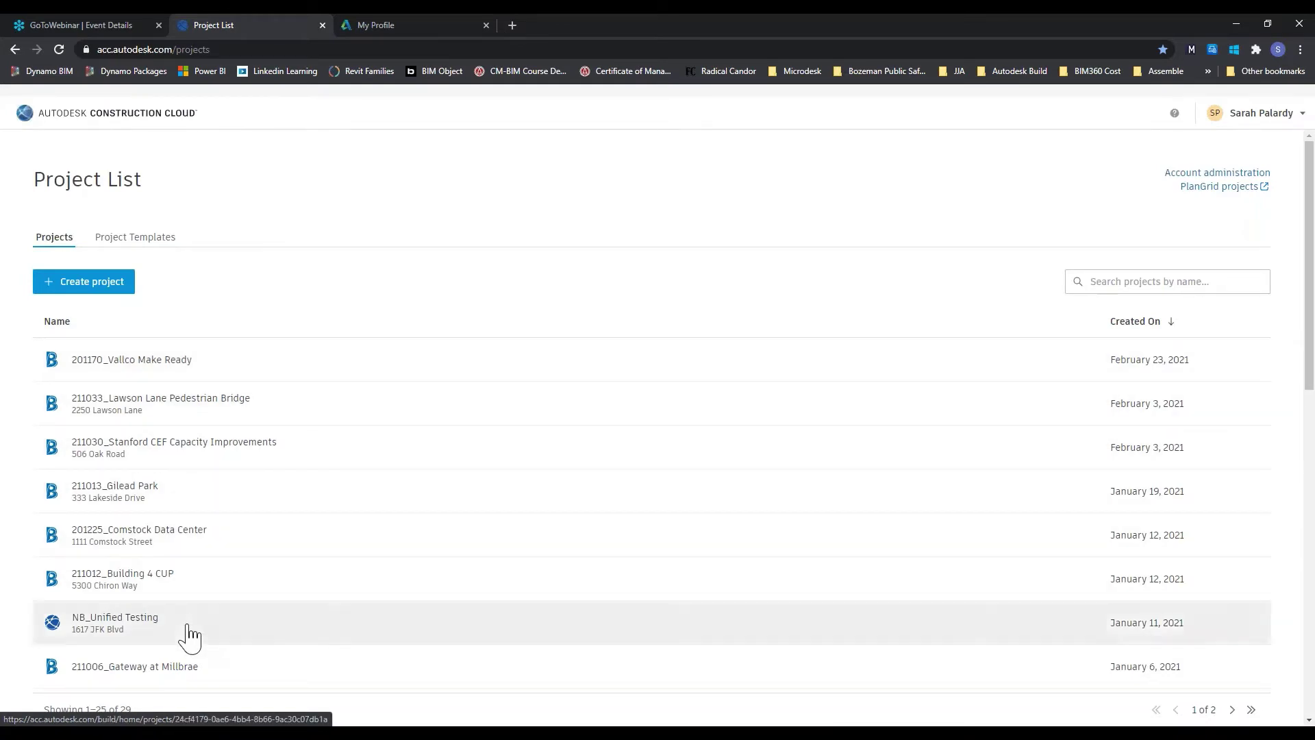
# Open the NB_Unified Testing project and review its home dashboard, expanding the mobile sync status to show individual members
pyautogui.click(190, 636)
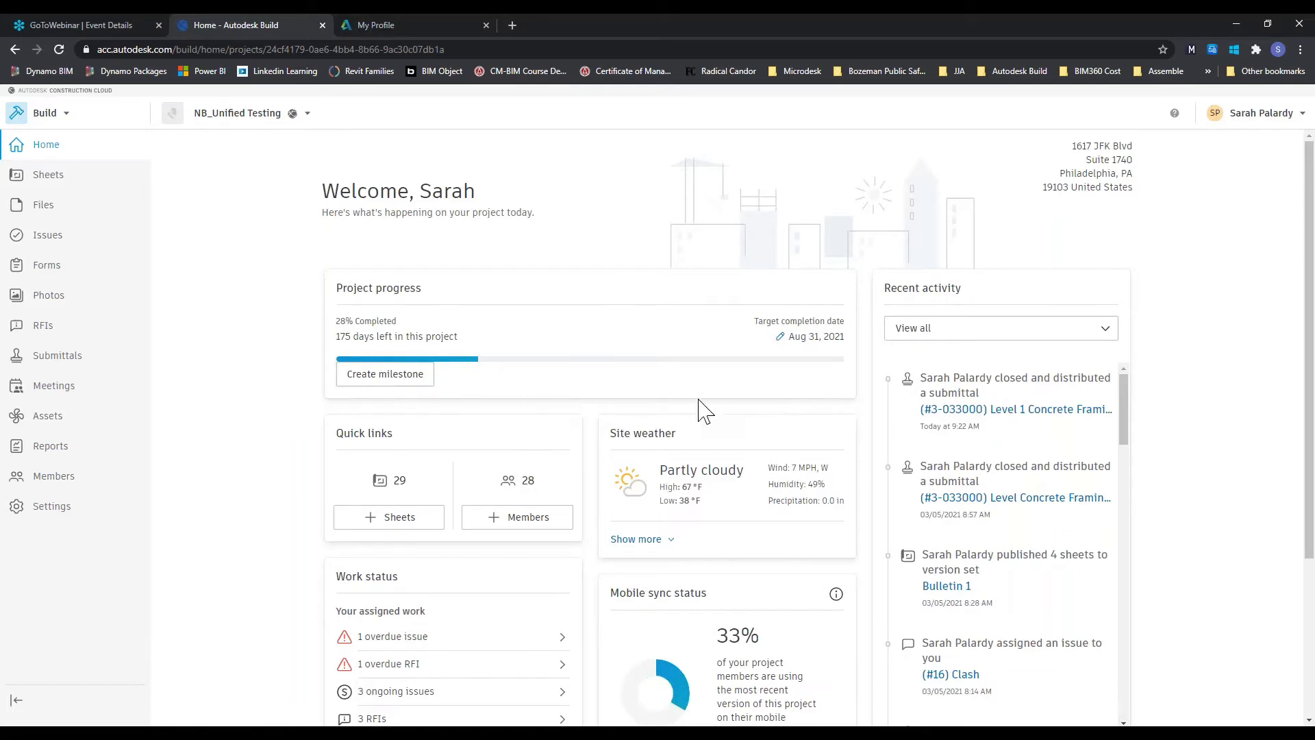
pyautogui.scroll(-2, 658, 402)
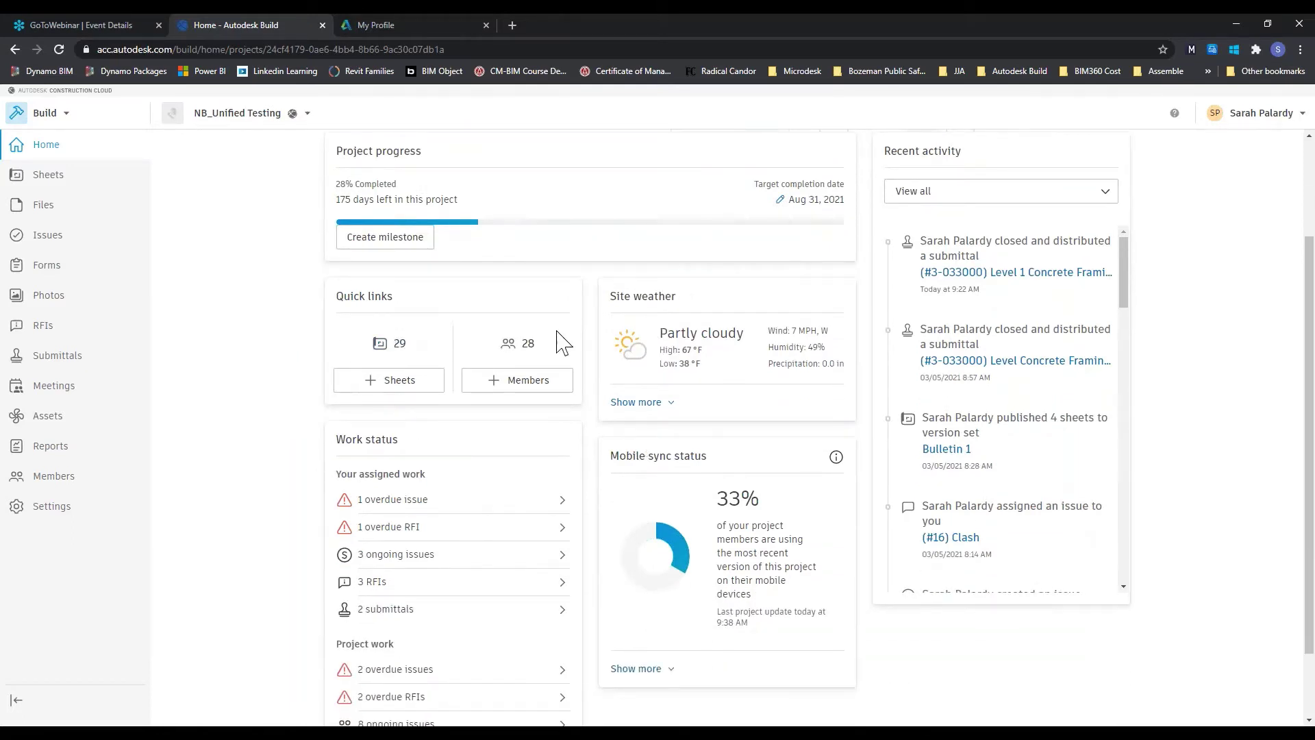
pyautogui.scroll(-1, 233, 382)
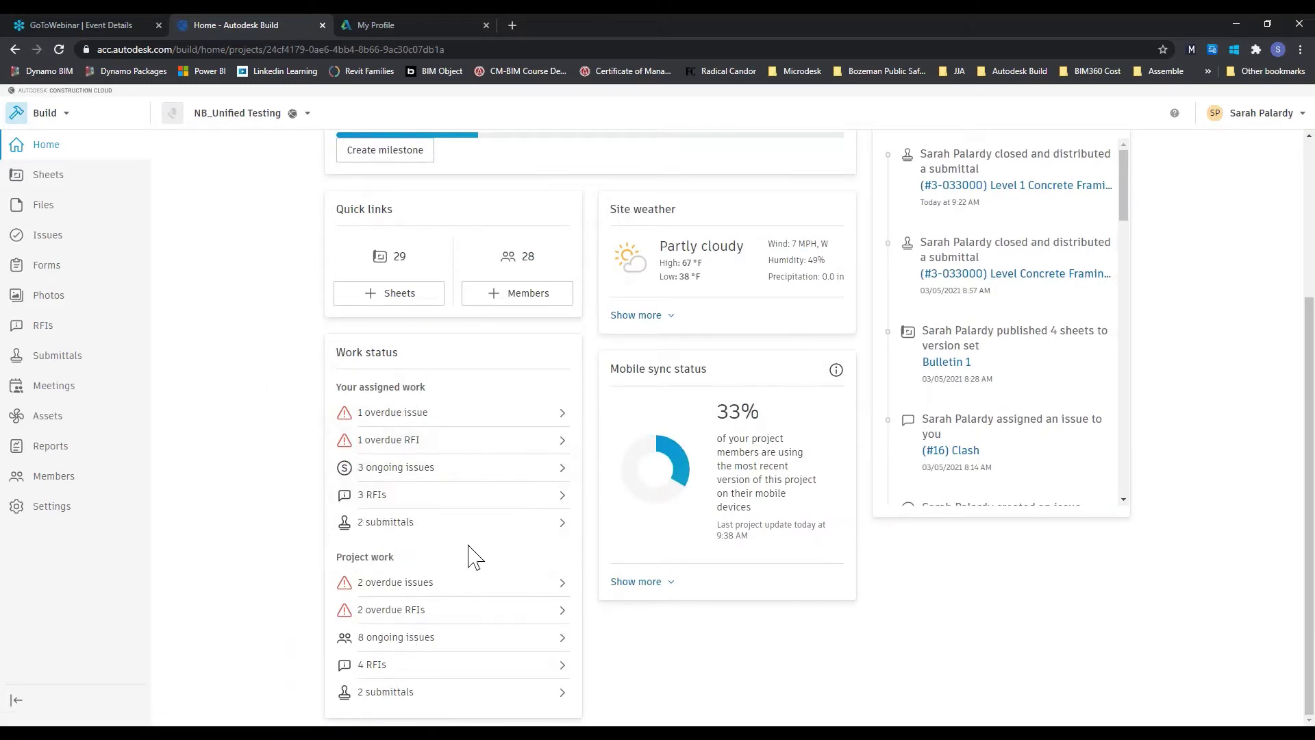
pyautogui.scroll(2, 788, 548)
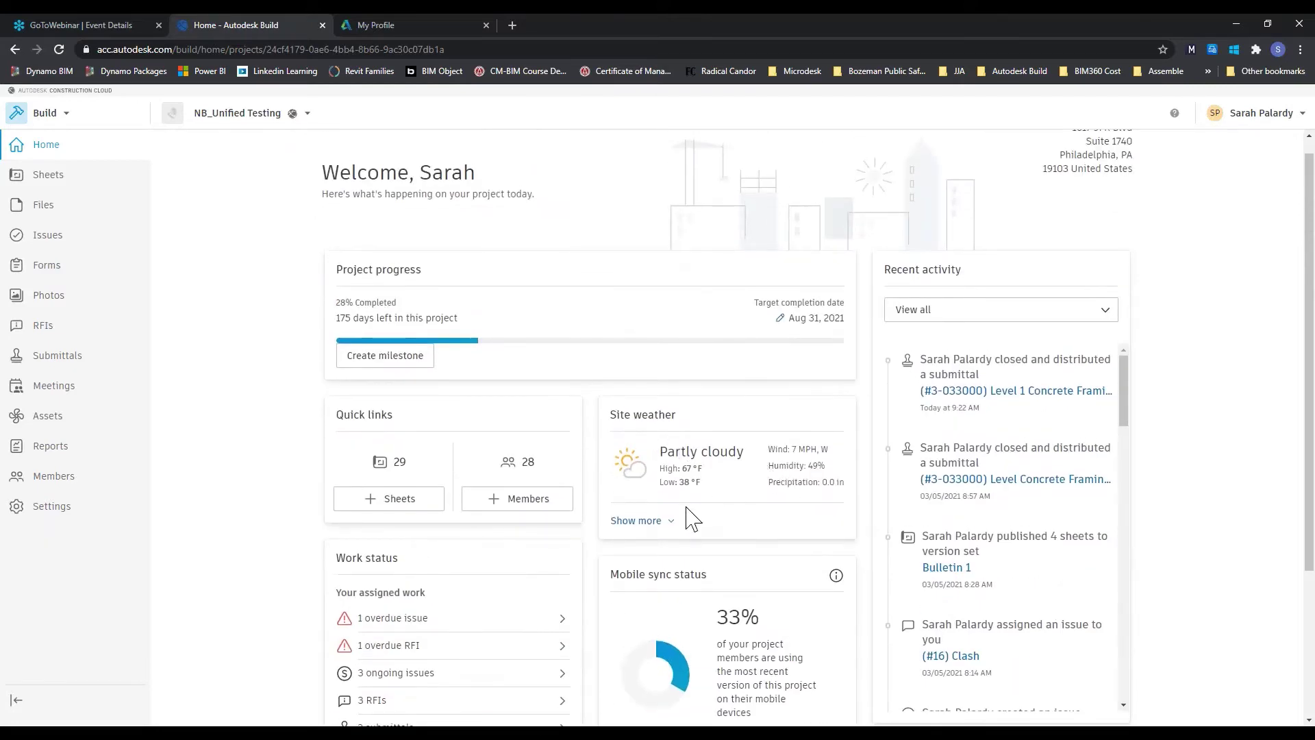
pyautogui.scroll(-3, 827, 452)
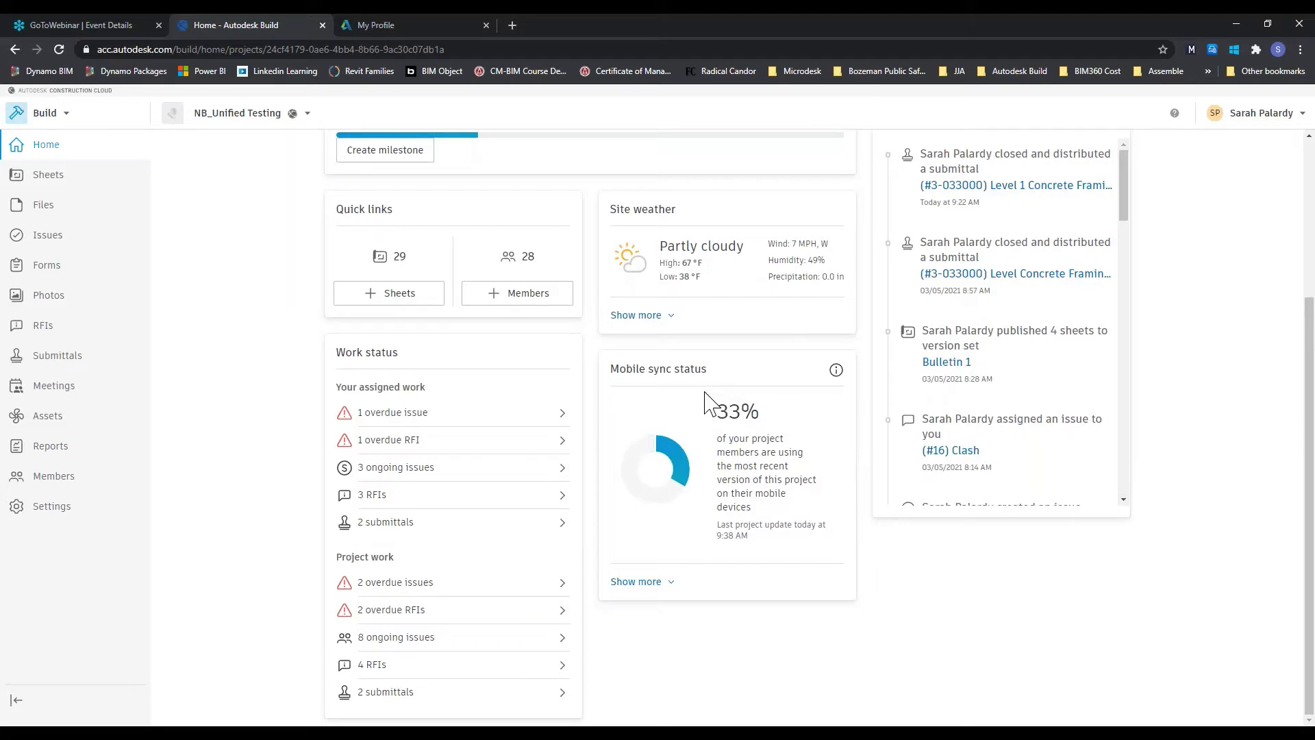
pyautogui.click(664, 588)
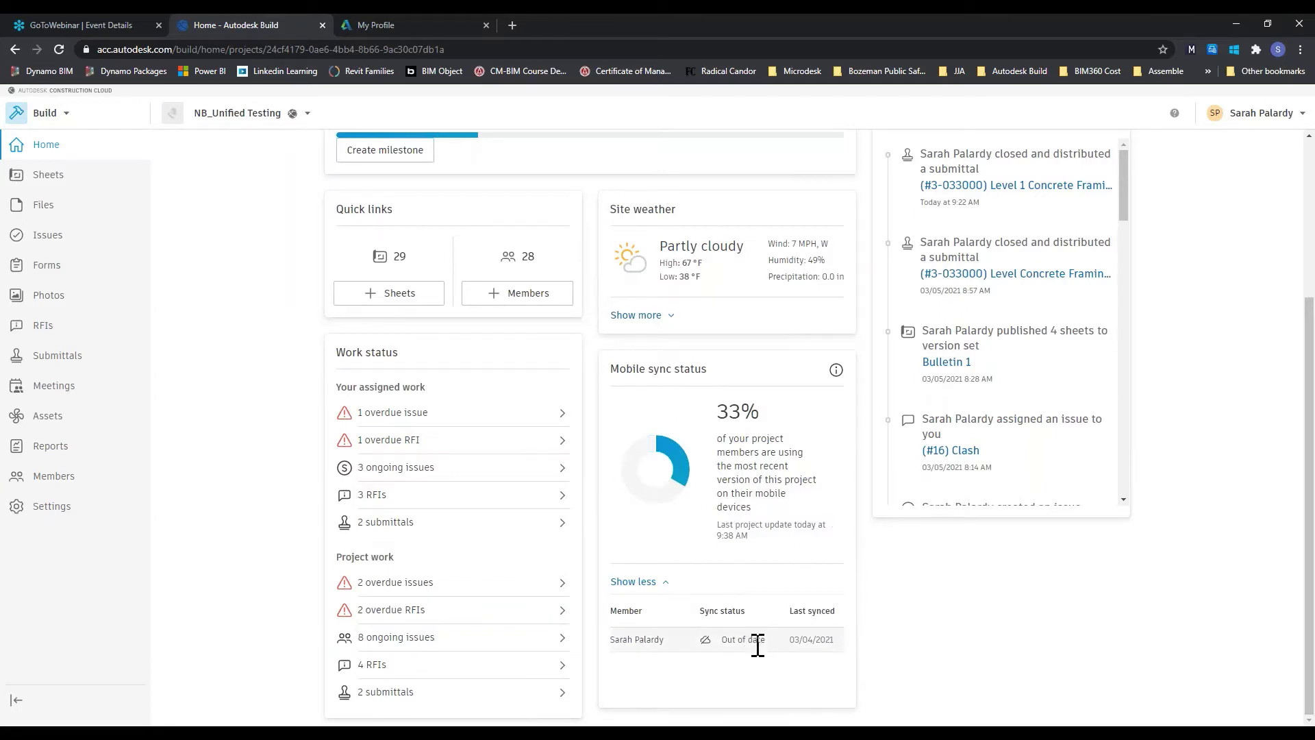
pyautogui.moveTo(817, 644)
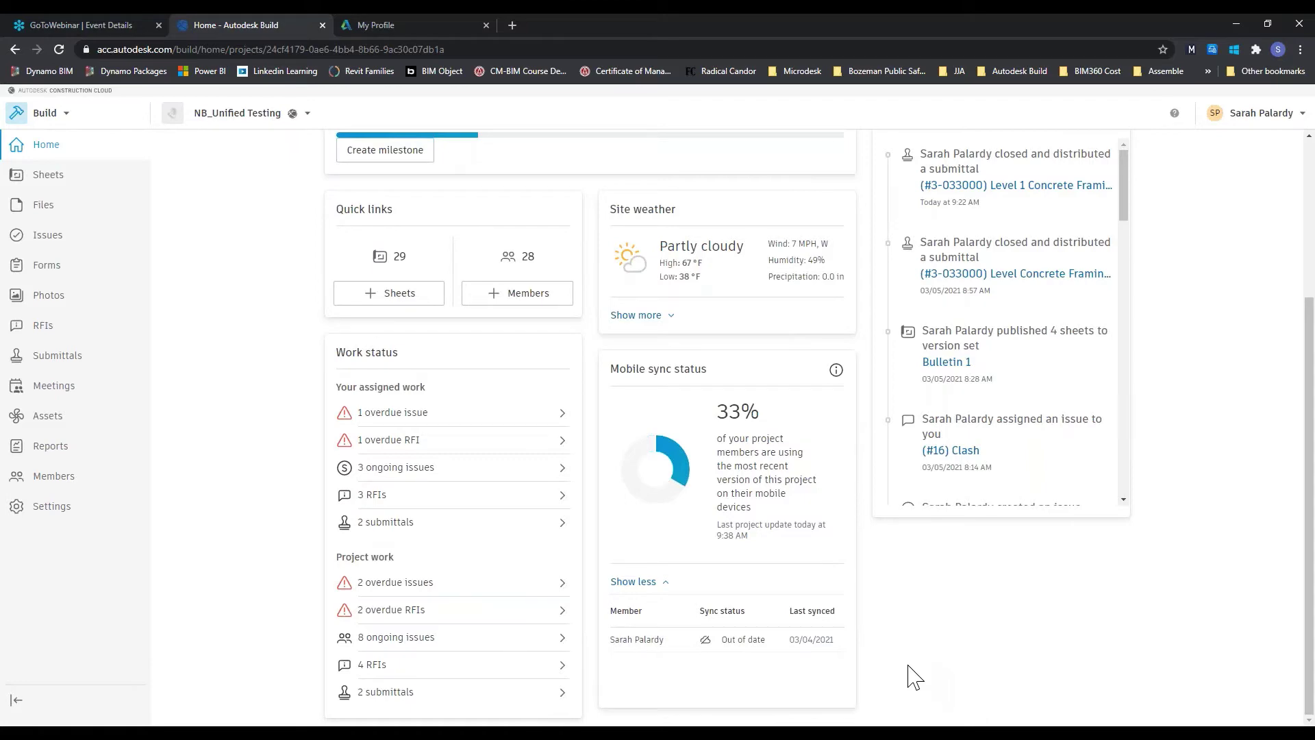
# Read back through the project's recent activity feed to its older issue and sheet publishing entries
pyautogui.scroll(3, 1025, 561)
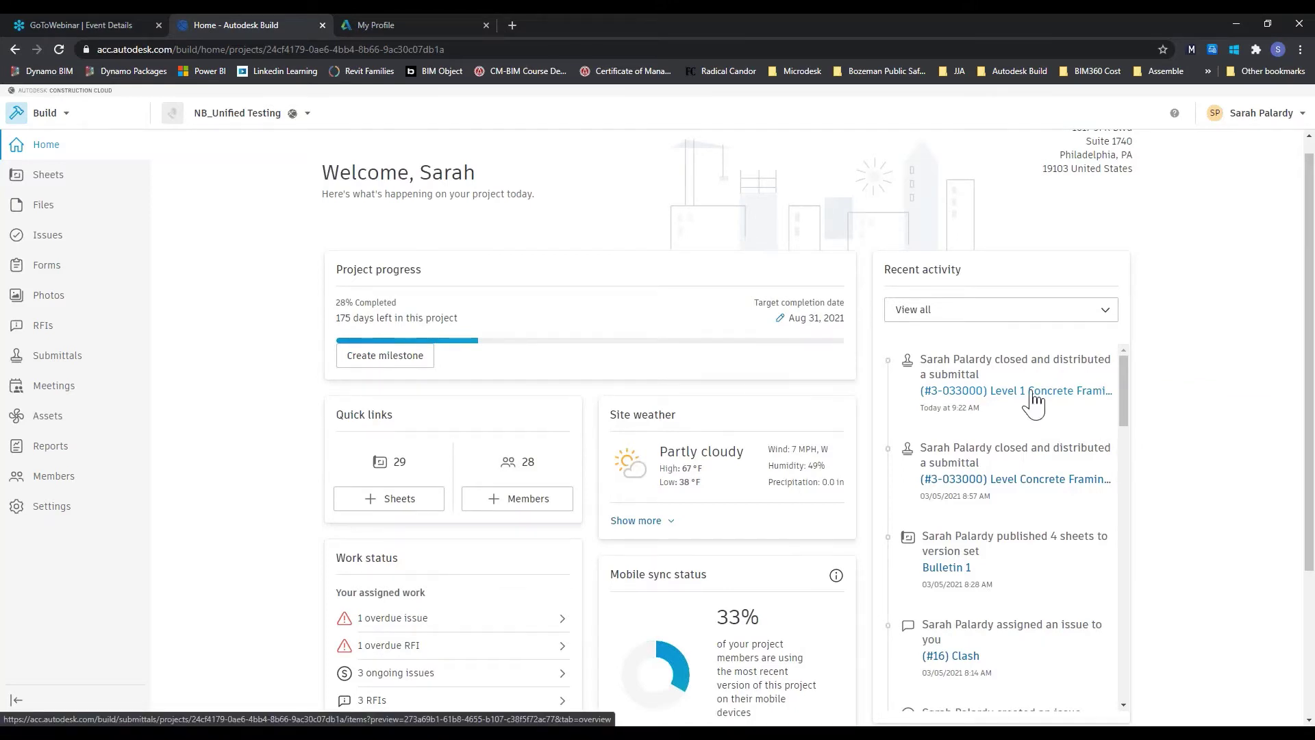
pyautogui.scroll(-6, 1034, 401)
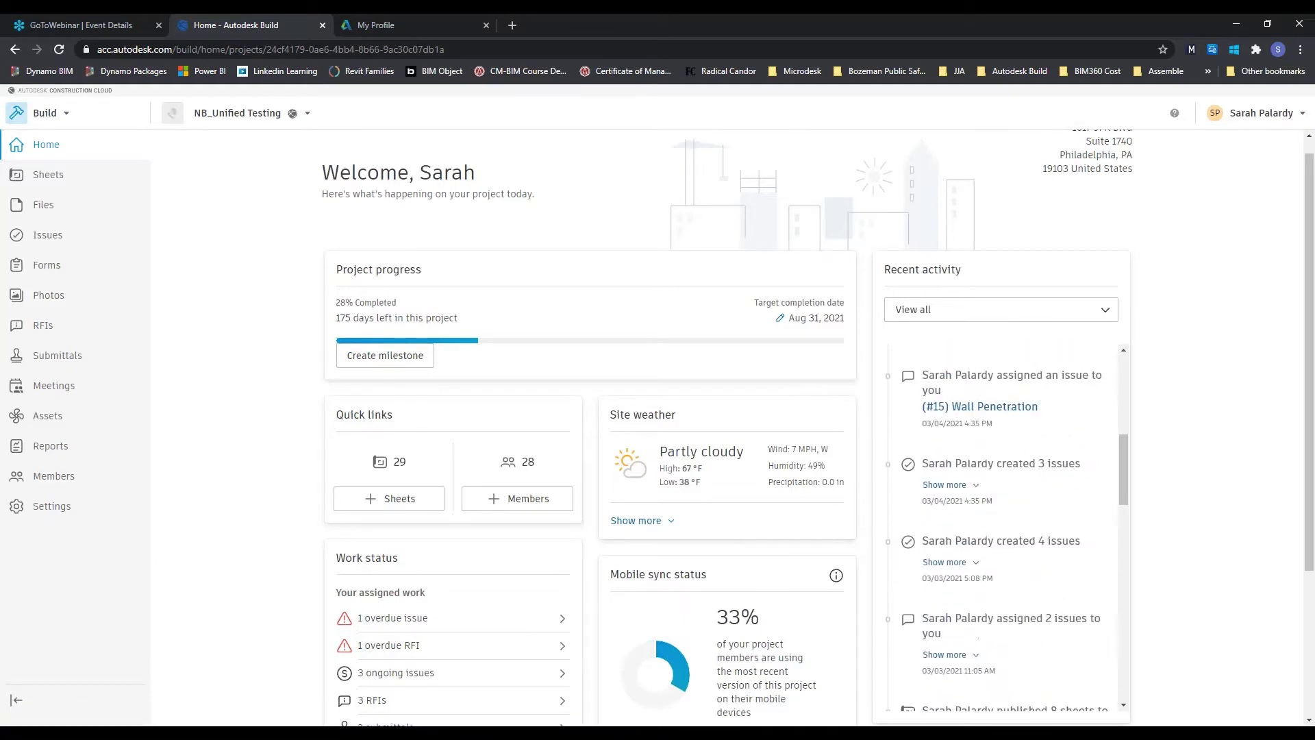
pyautogui.scroll(-5, 1007, 534)
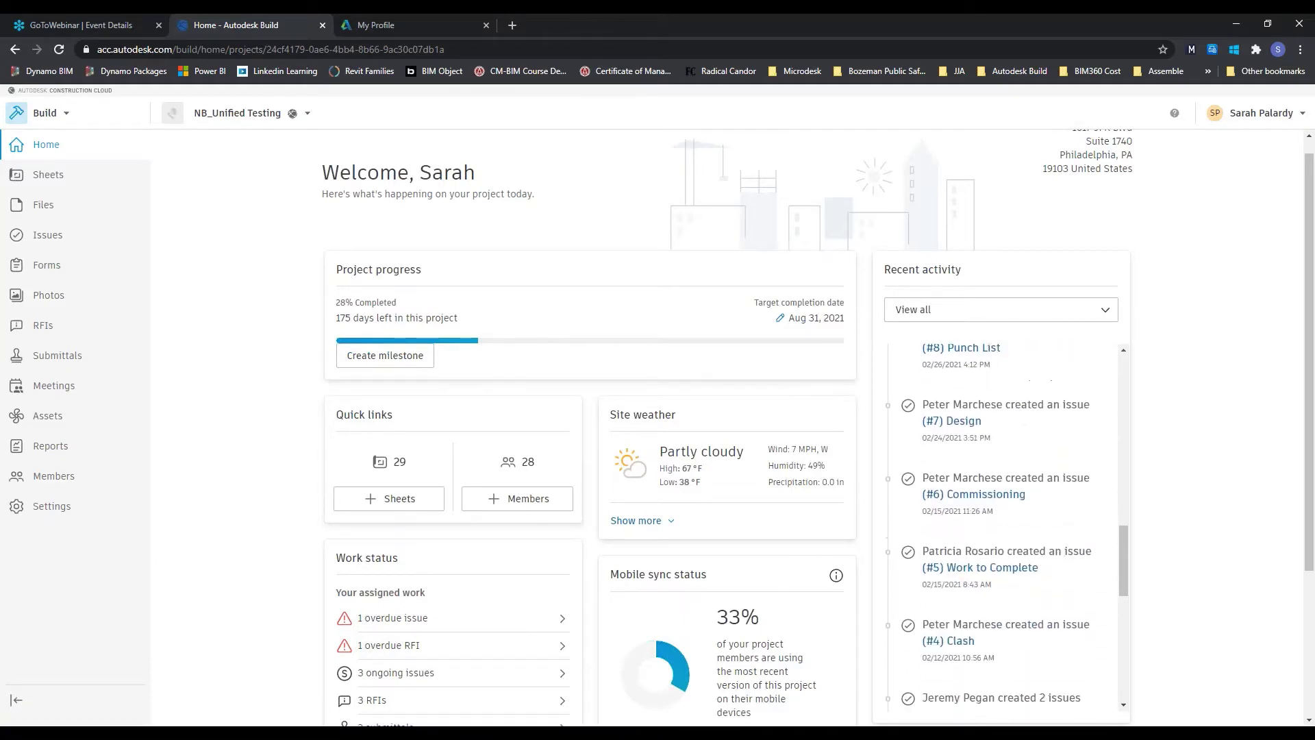
pyautogui.scroll(-4, 979, 432)
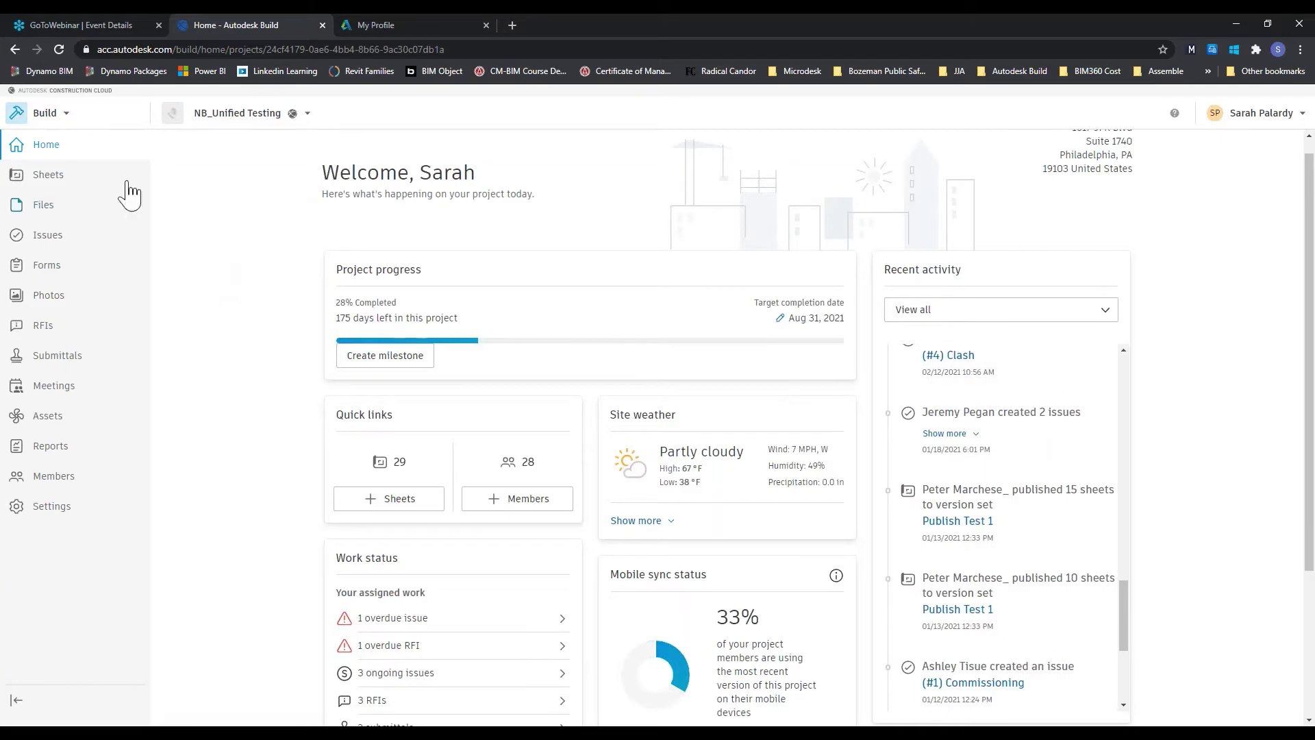
pyautogui.scroll(1, 181, 226)
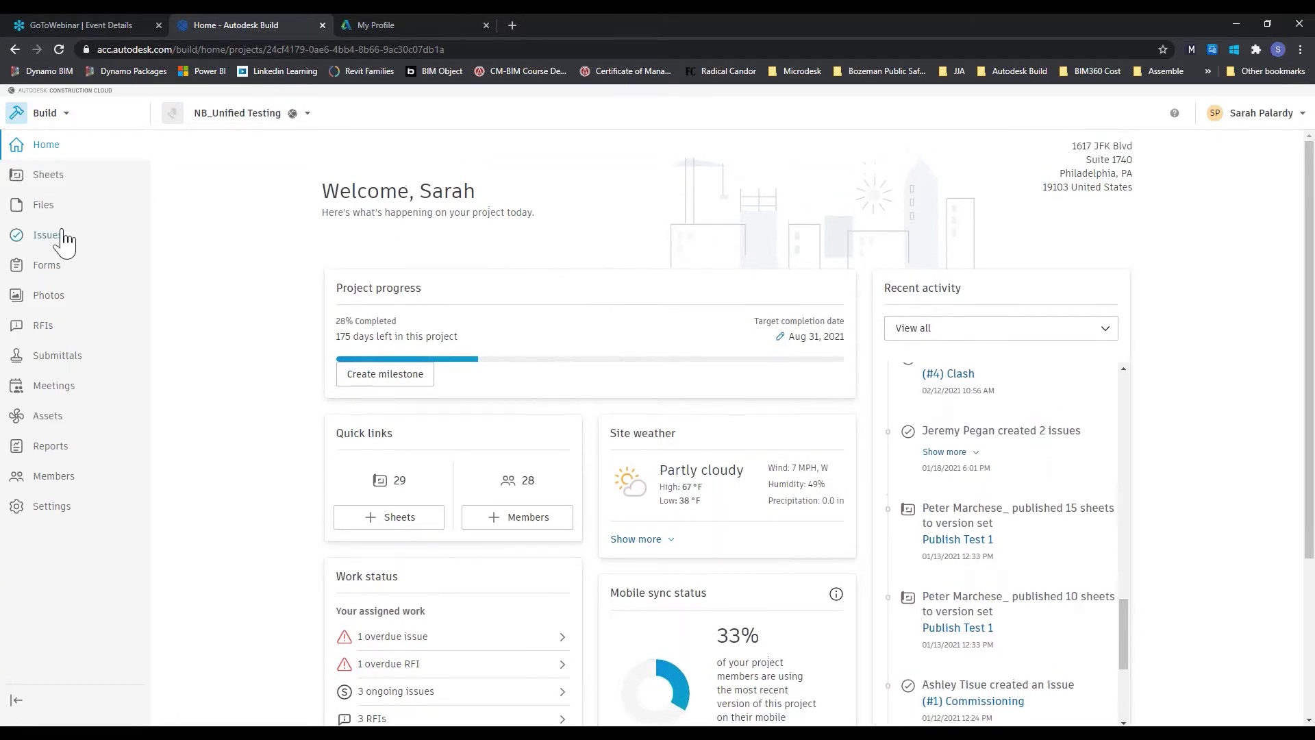
# Show the project's sheets as thumbnails and review the available version set and tag filters without applying any
pyautogui.click(50, 179)
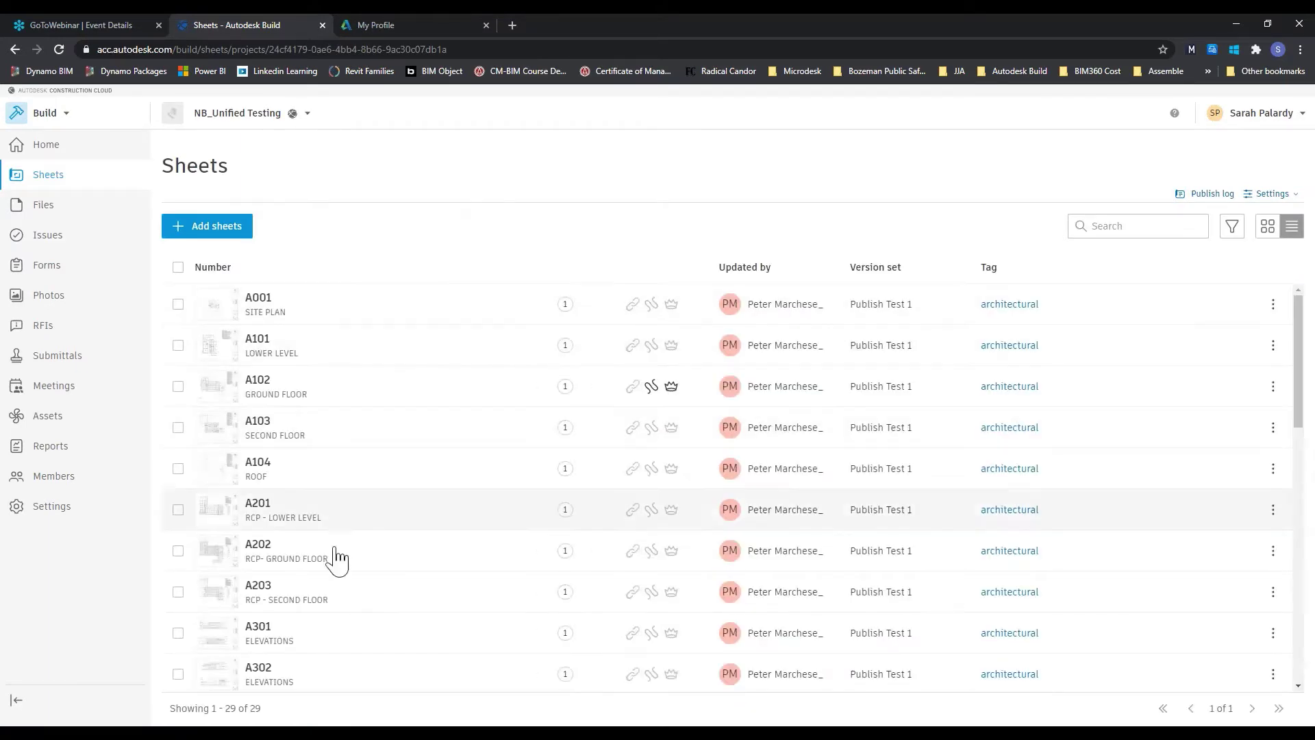
pyautogui.click(1269, 227)
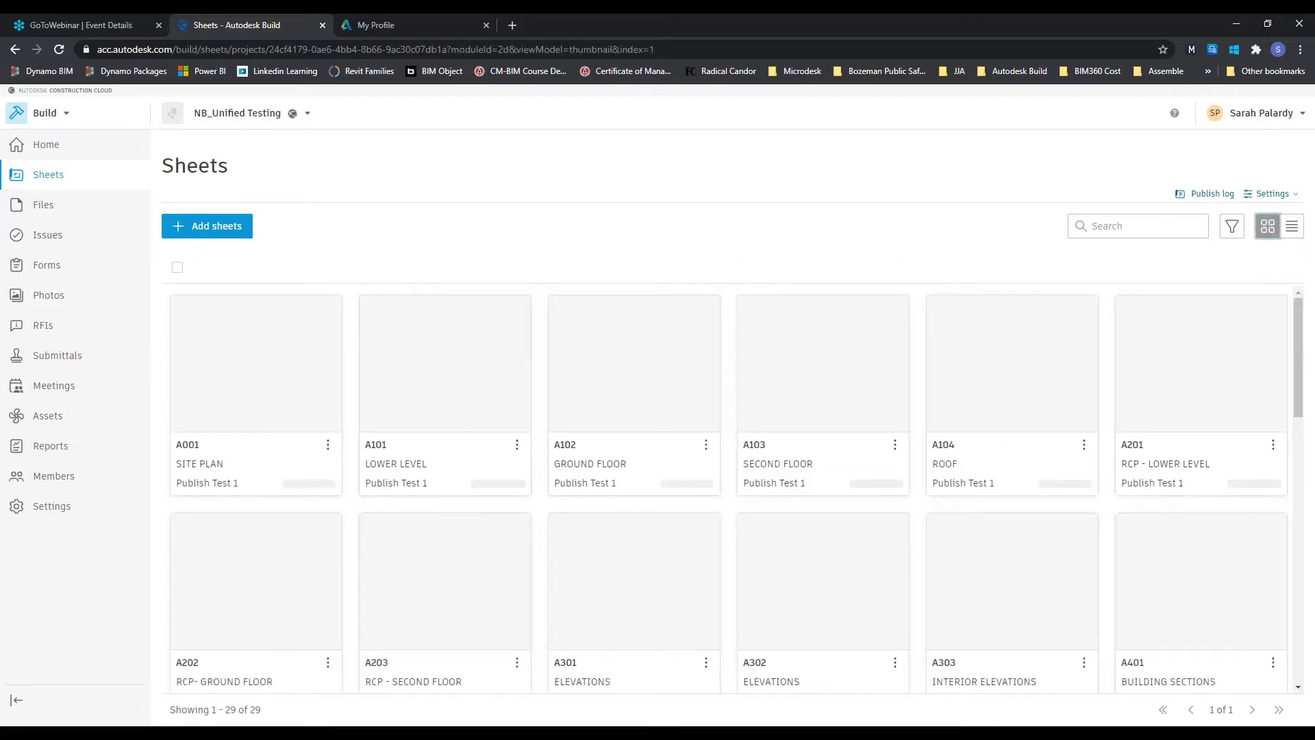
pyautogui.click(1232, 228)
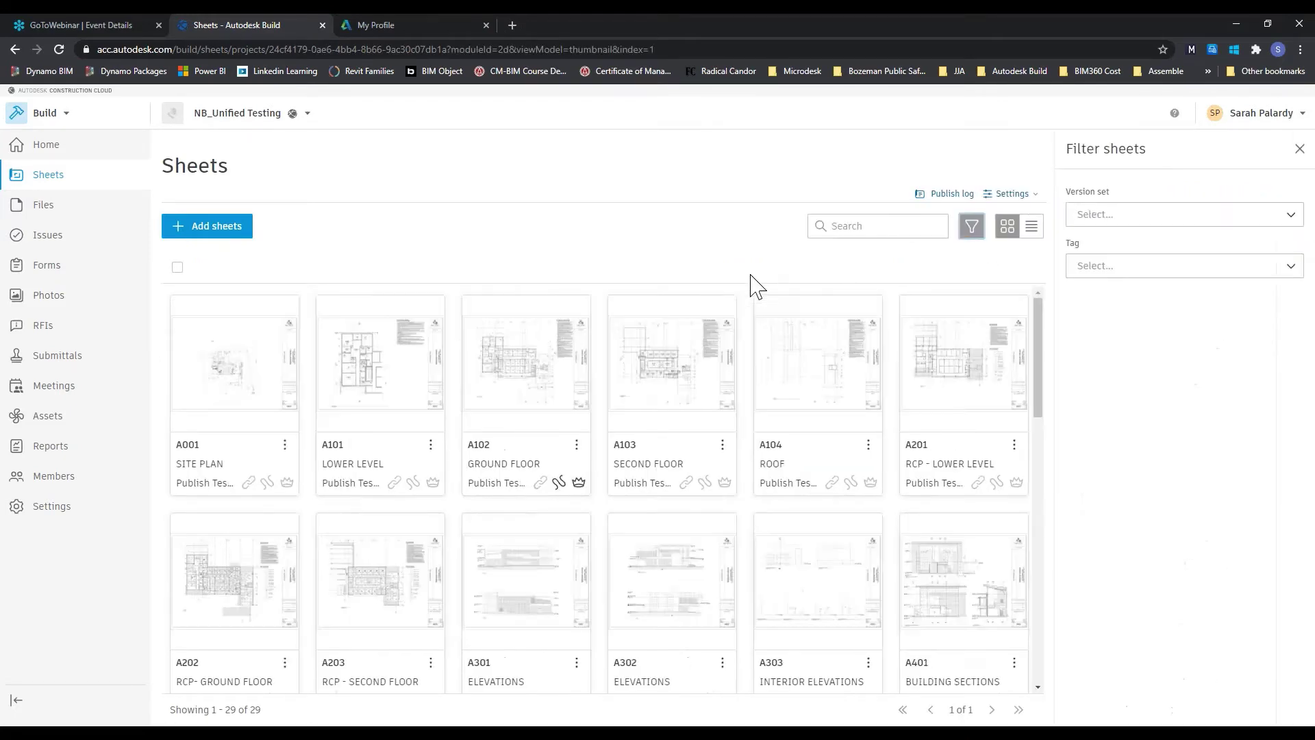
pyautogui.click(1290, 216)
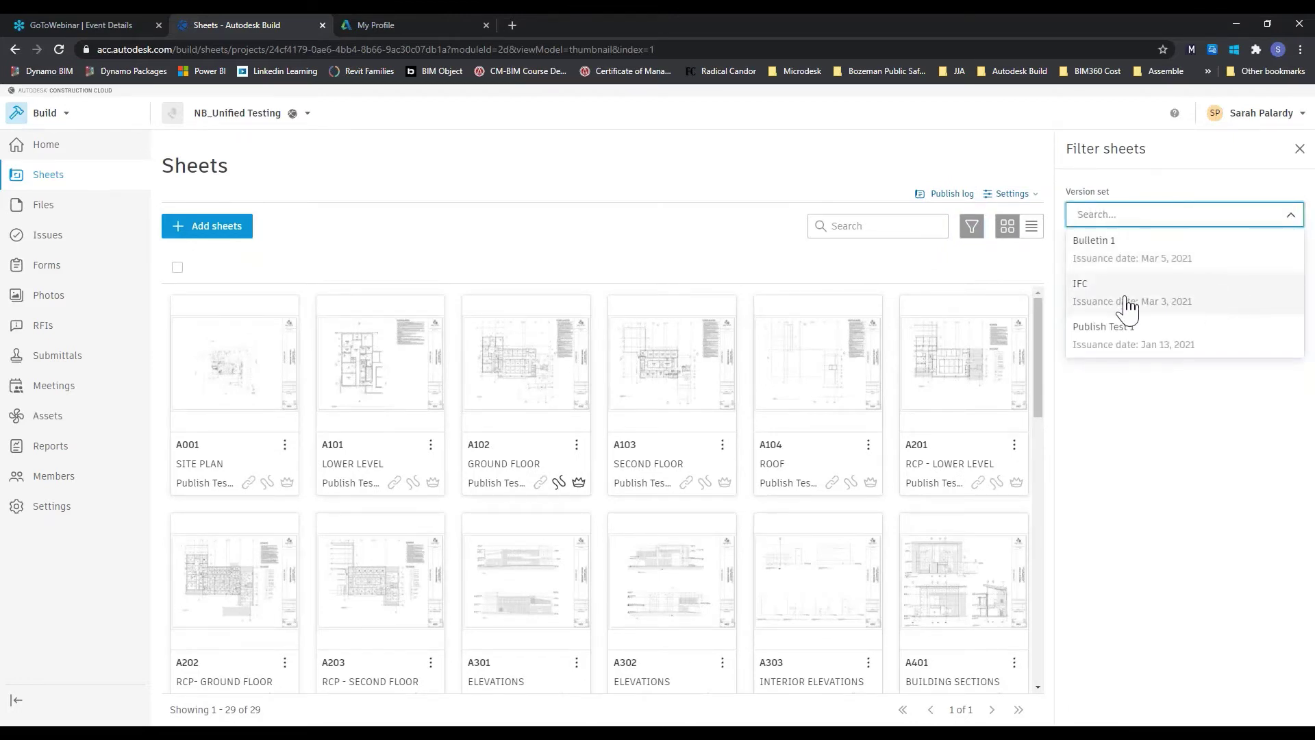
pyautogui.click(1290, 215)
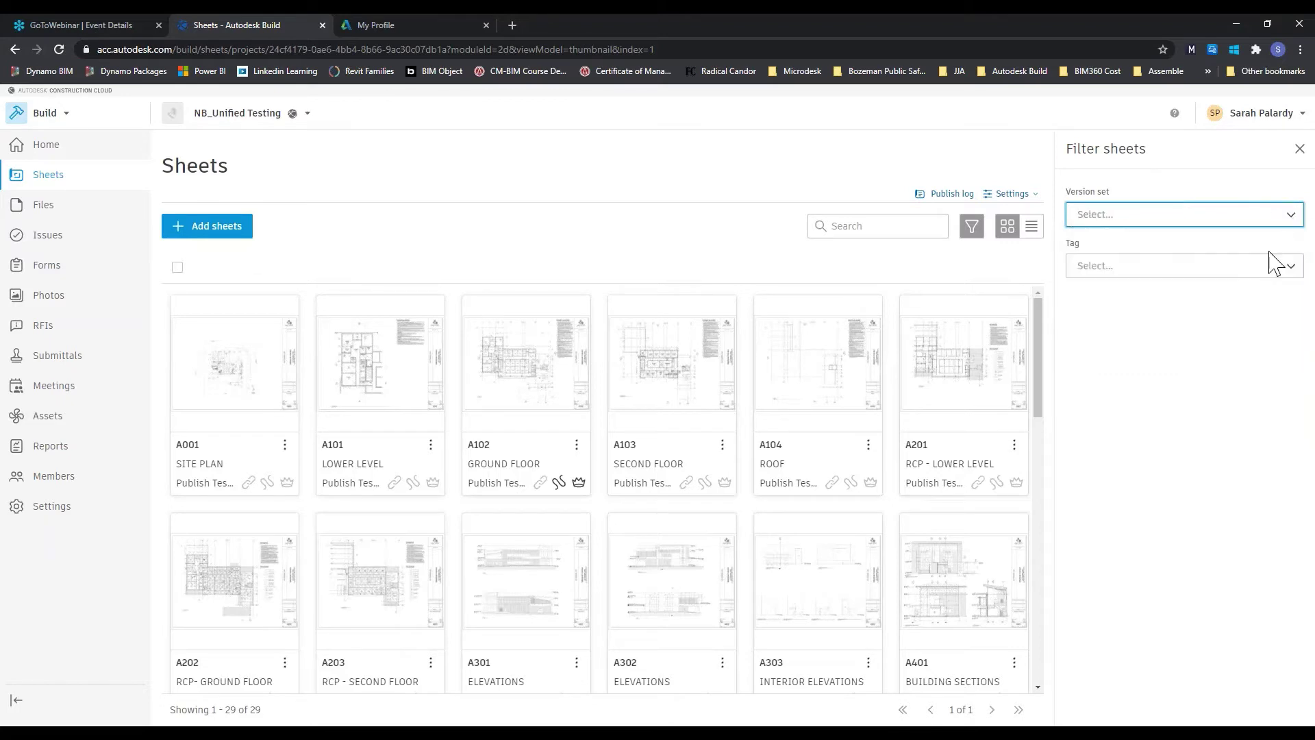
pyautogui.click(1288, 271)
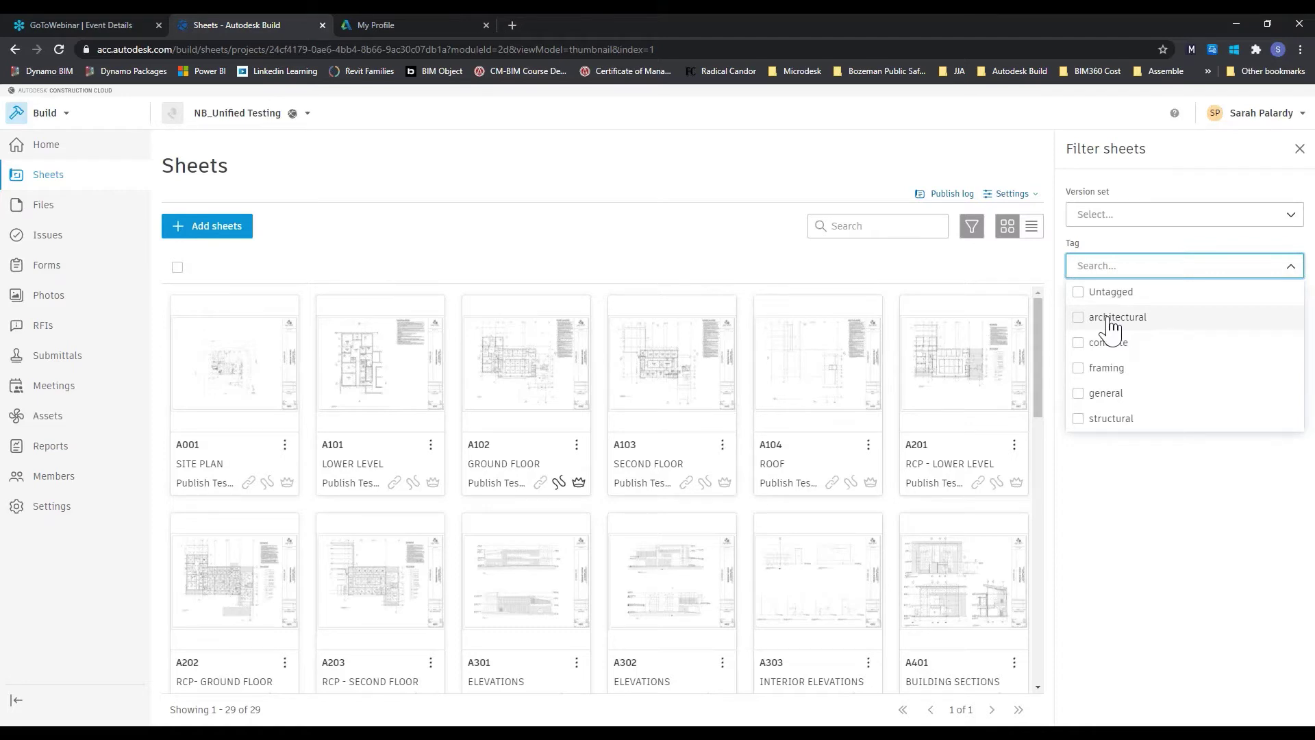
pyautogui.click(1290, 274)
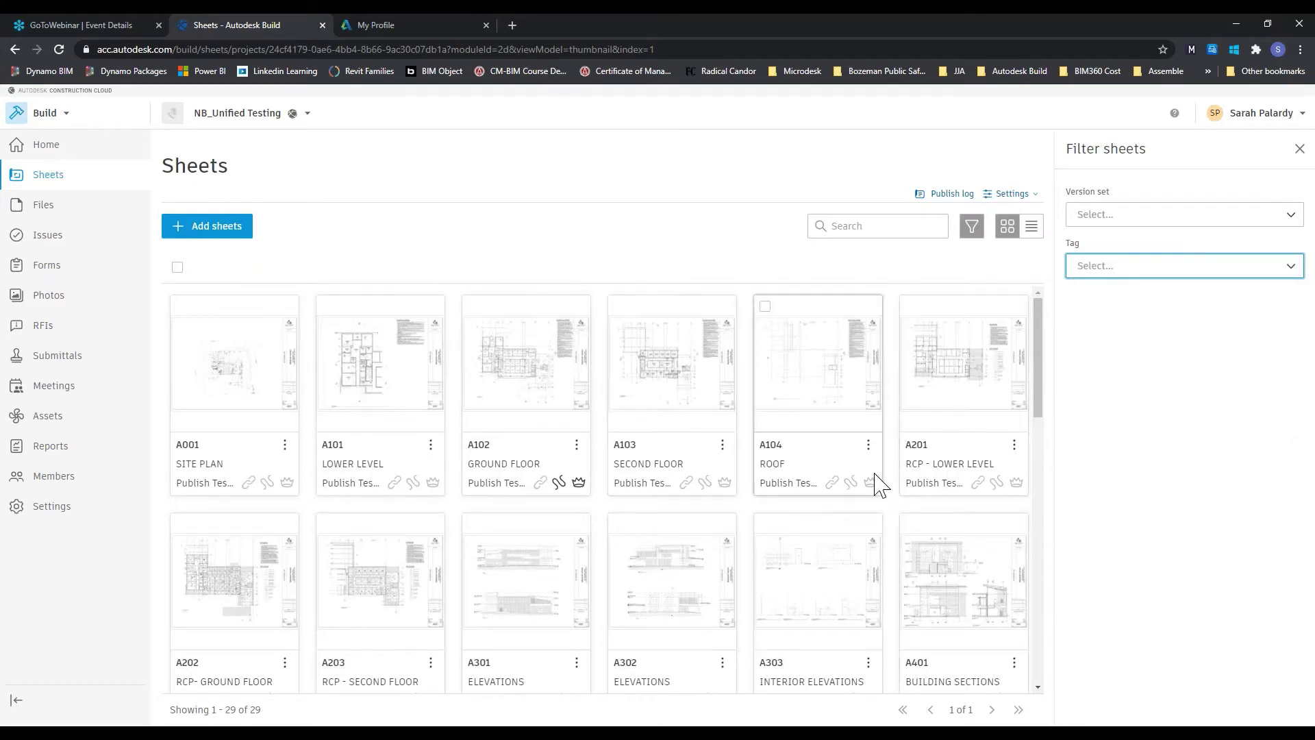
pyautogui.click(1297, 152)
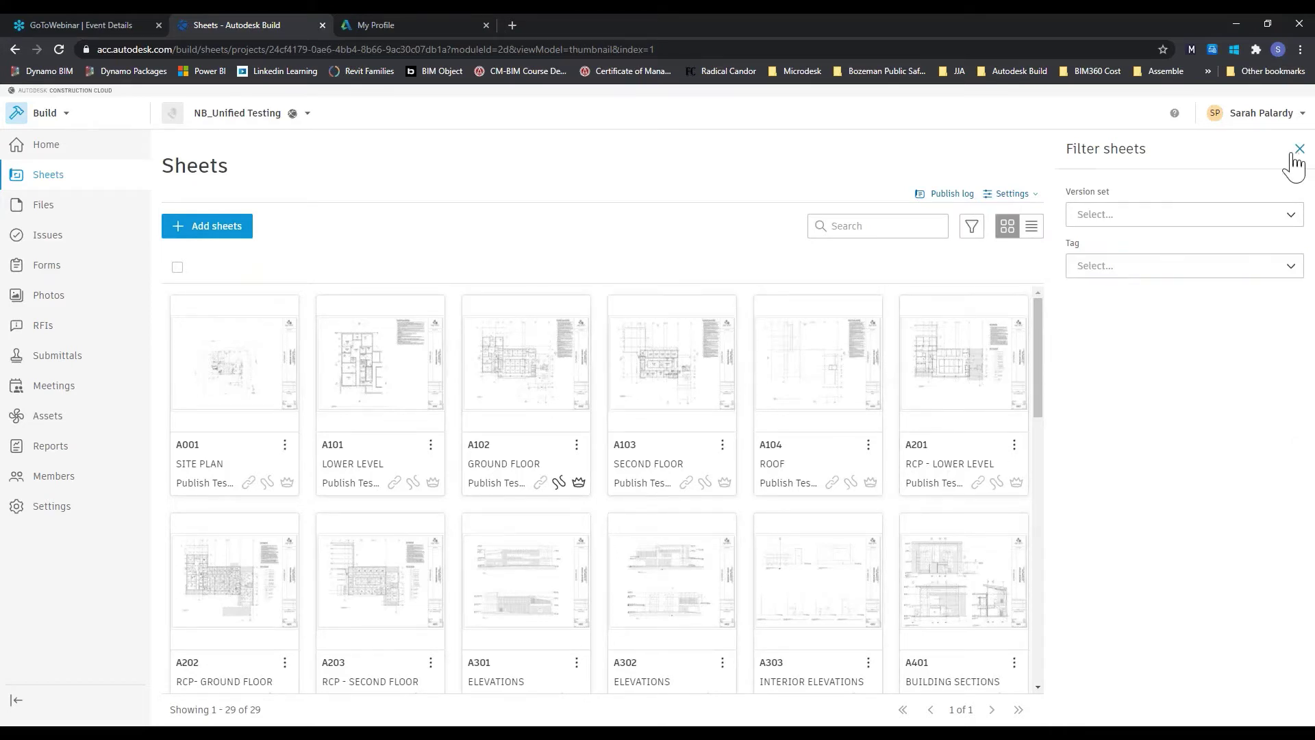
# Review the sheets publish log and the project's list of sheet version sets
pyautogui.click(1211, 195)
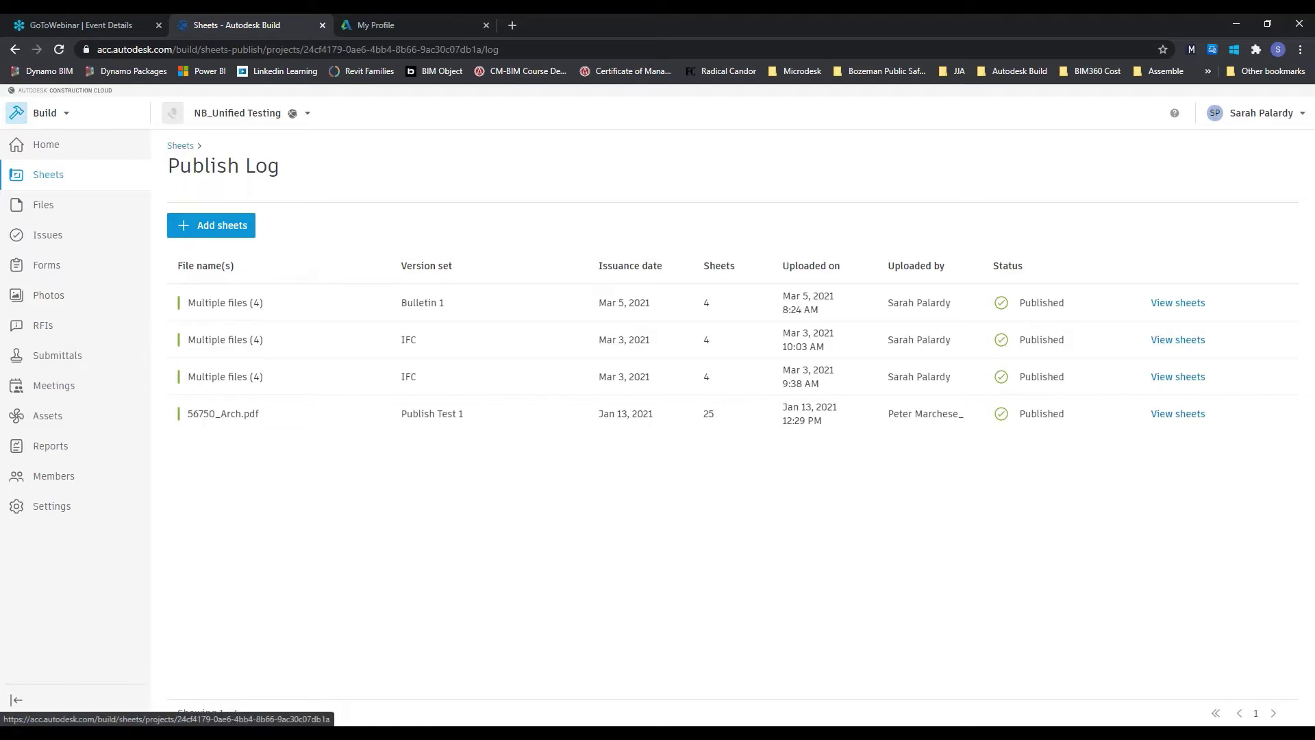
pyautogui.click(182, 146)
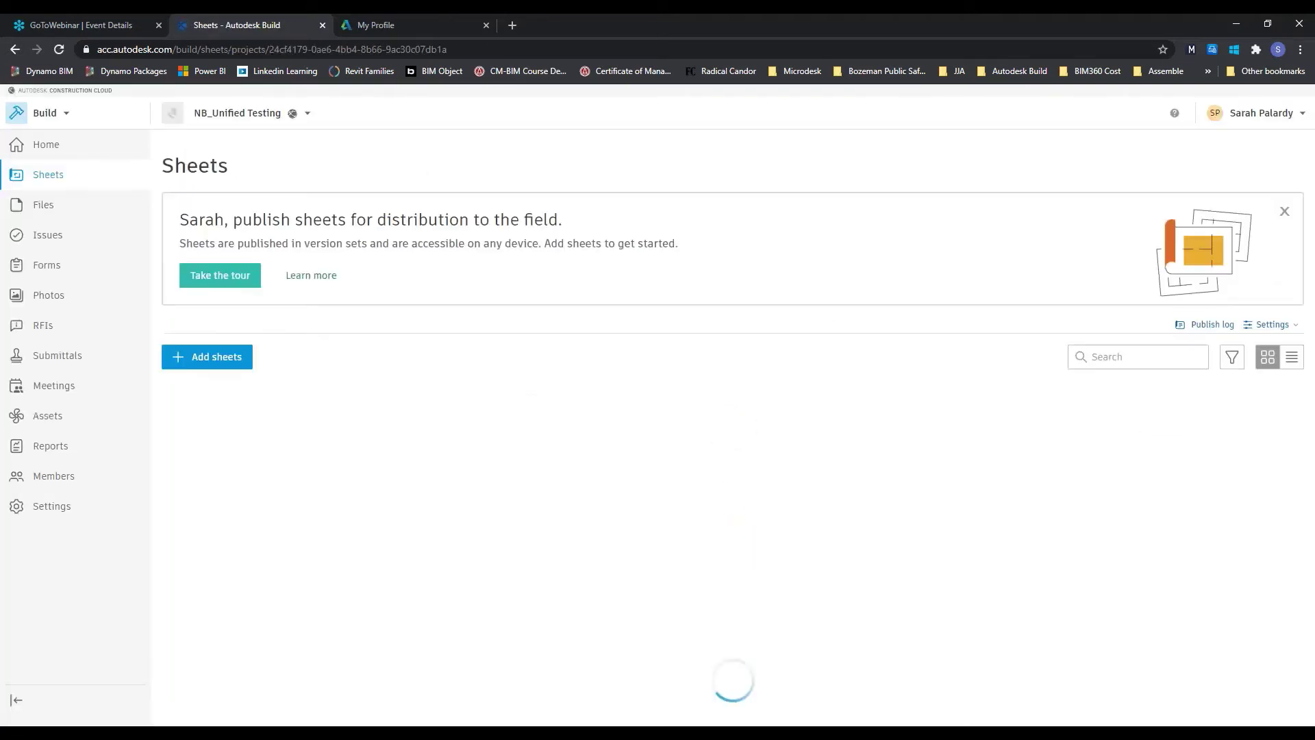
pyautogui.click(1272, 325)
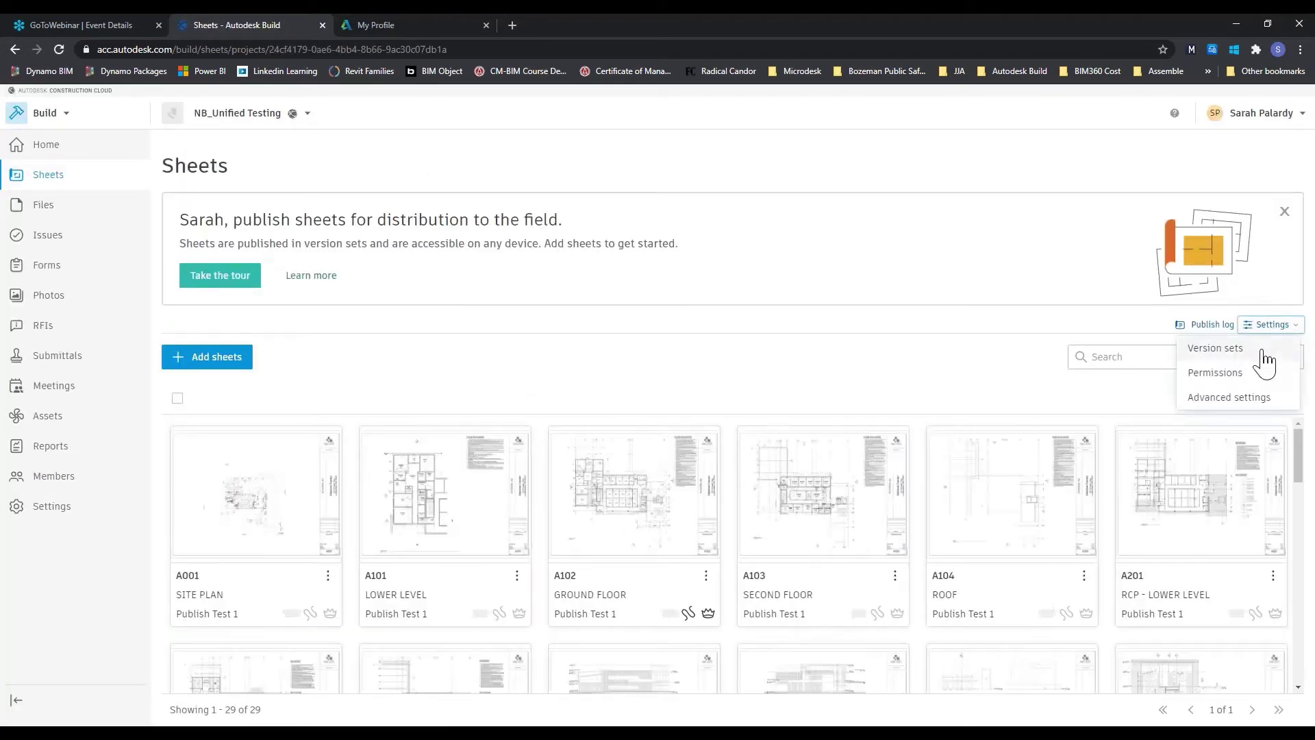
pyautogui.click(1264, 348)
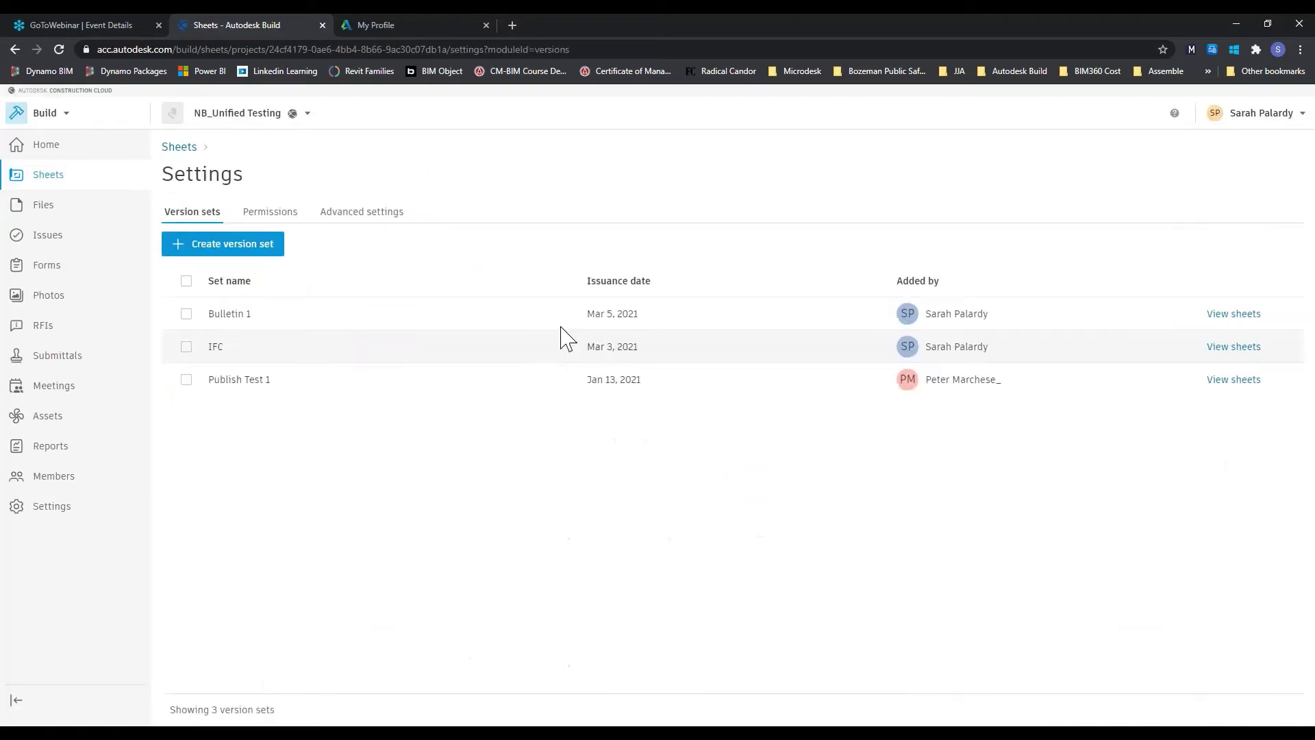
# Review the sheet permissions, including the Admin group's members, and the public link settings, and return to the sheet list
pyautogui.click(264, 214)
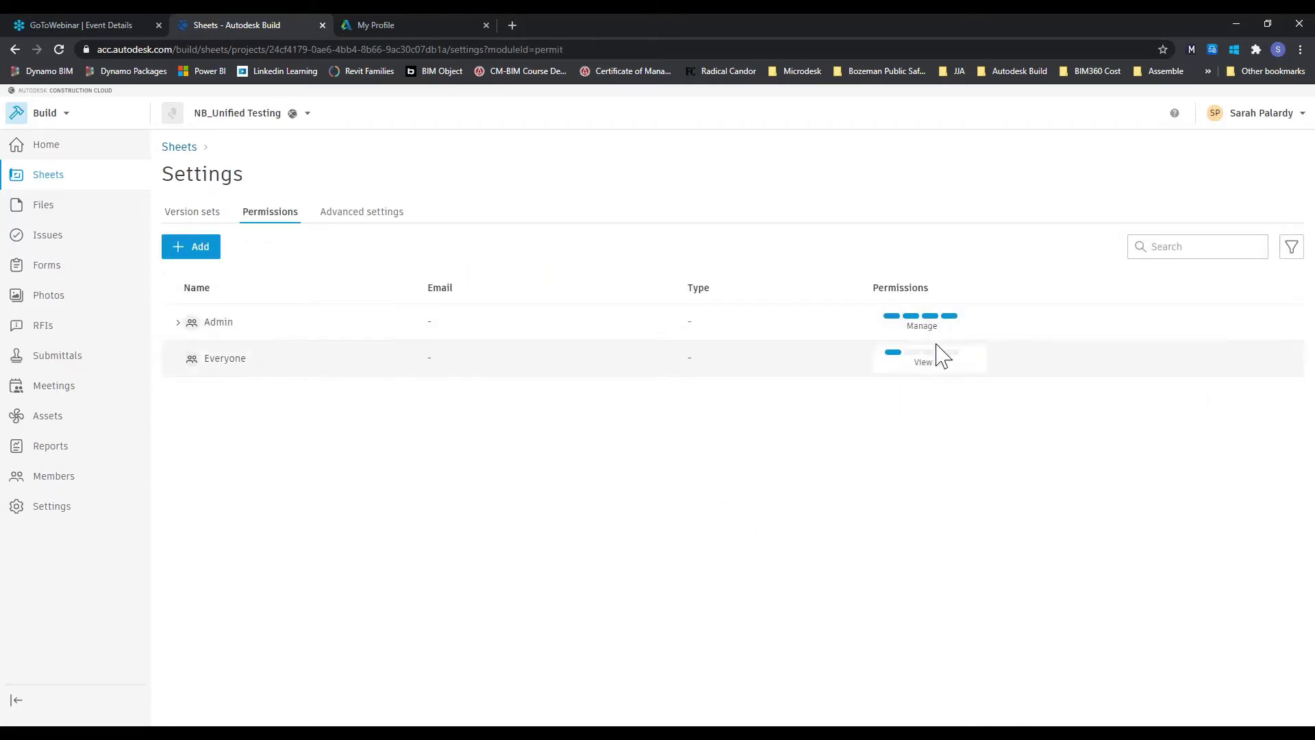
pyautogui.click(178, 322)
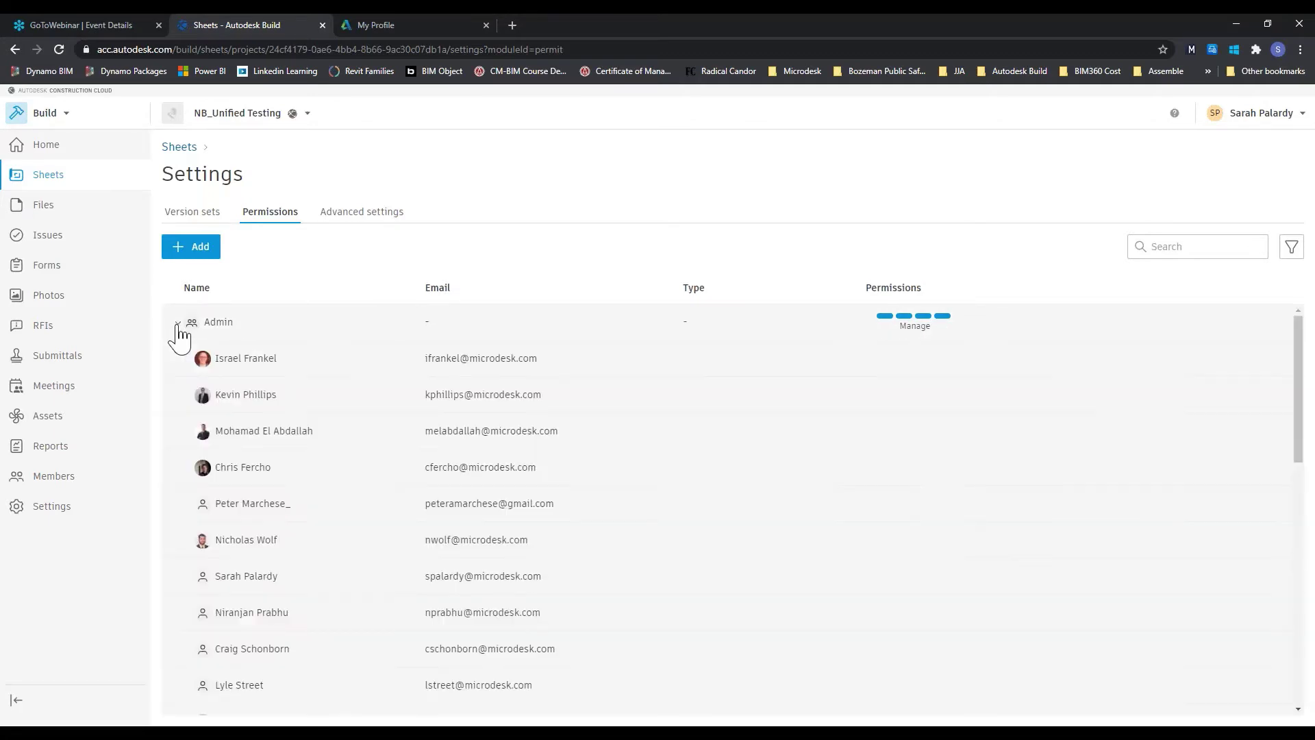
pyautogui.click(178, 322)
pyautogui.click(379, 214)
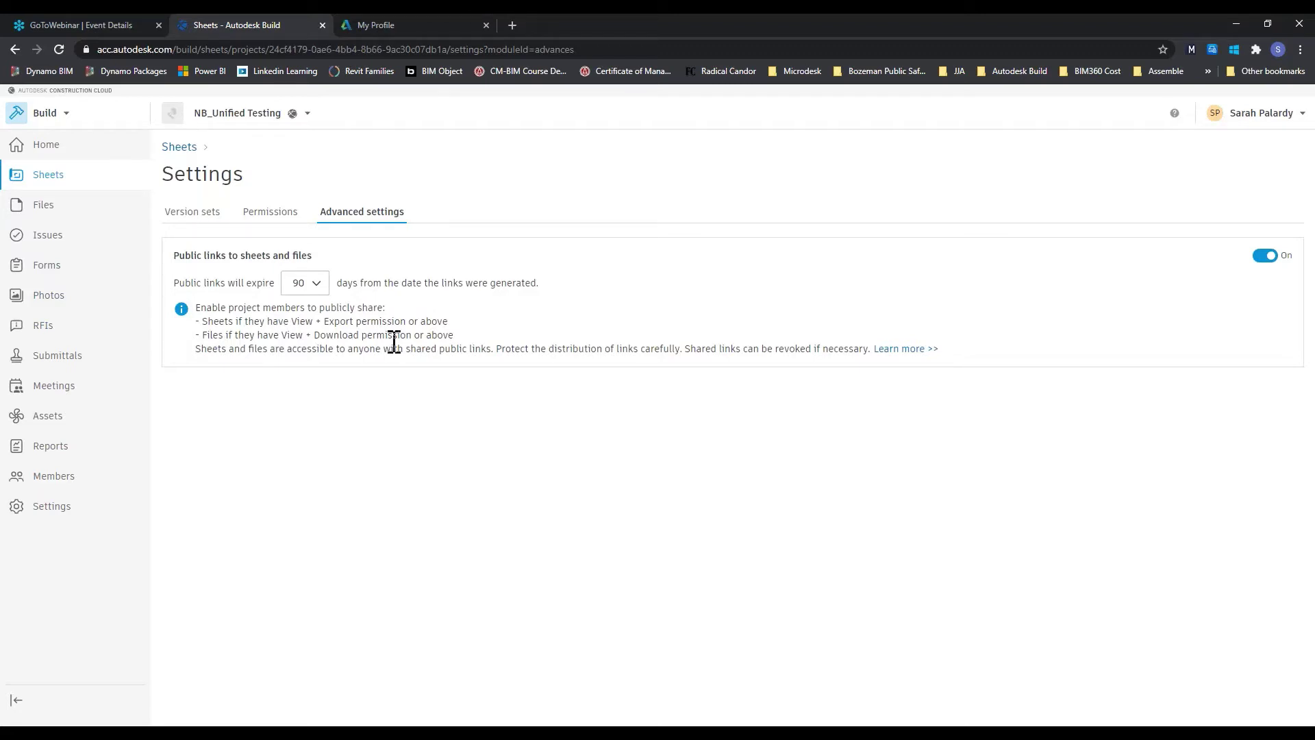
pyautogui.click(181, 147)
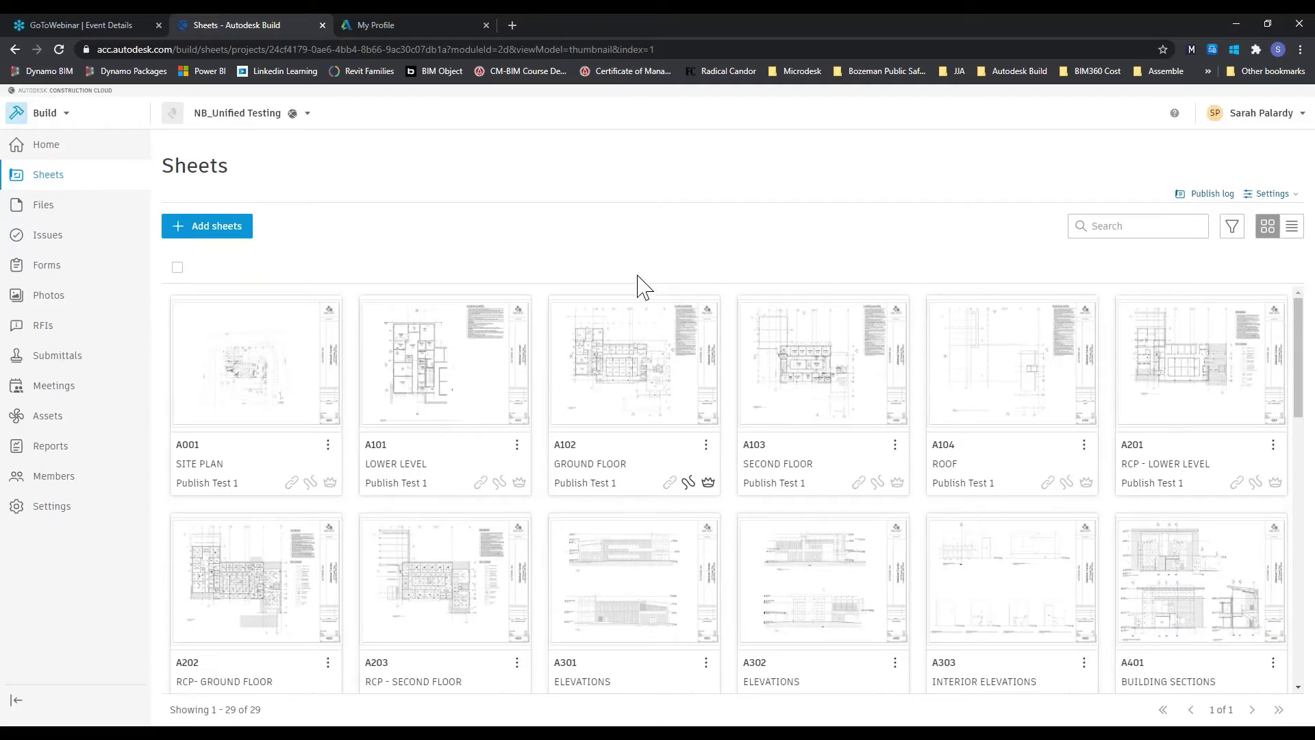
# Open sheet A102 Ground Floor and check which versions of it are available
pyautogui.click(620, 332)
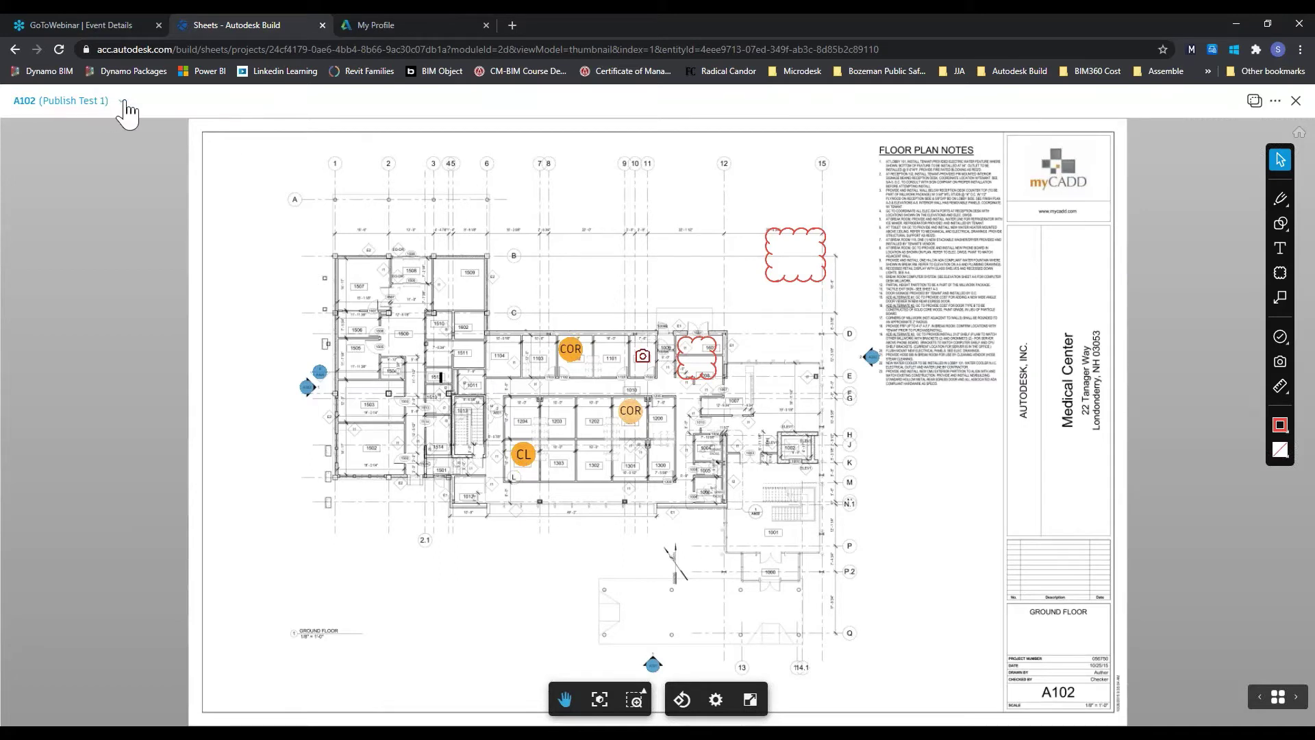
pyautogui.click(103, 101)
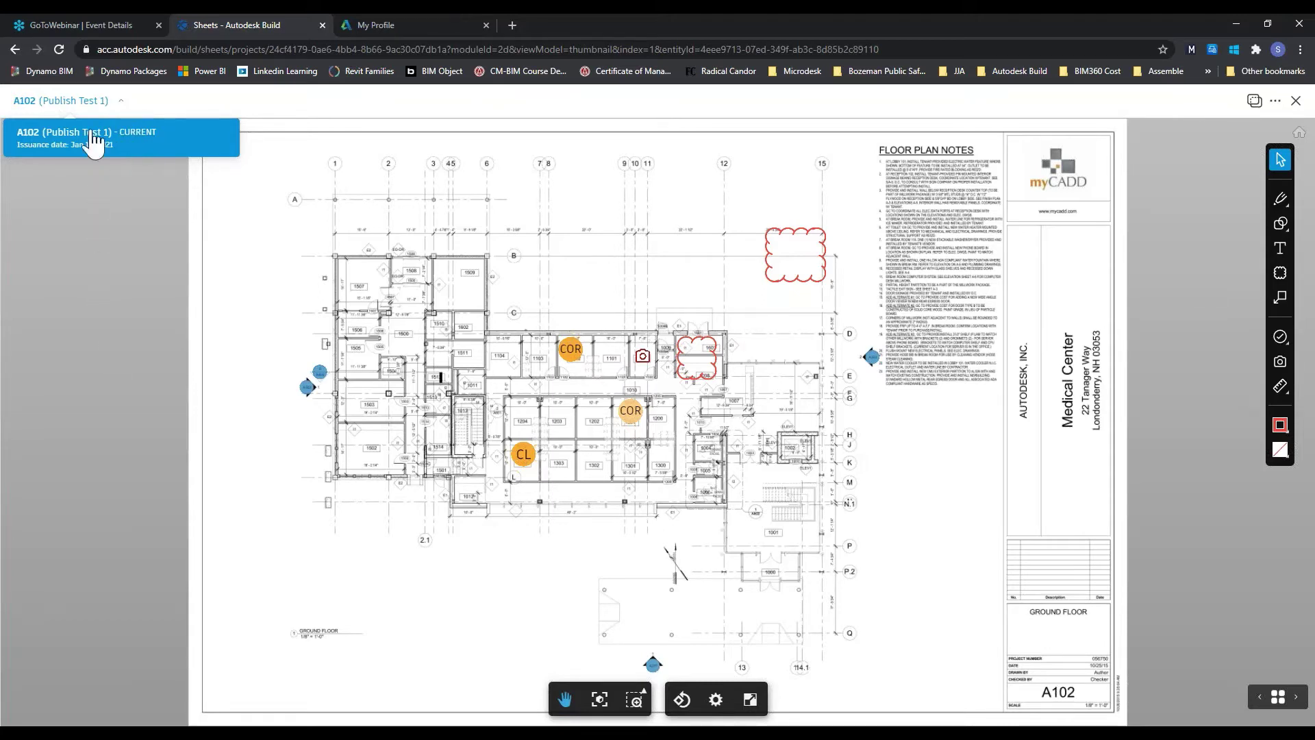
pyautogui.click(121, 103)
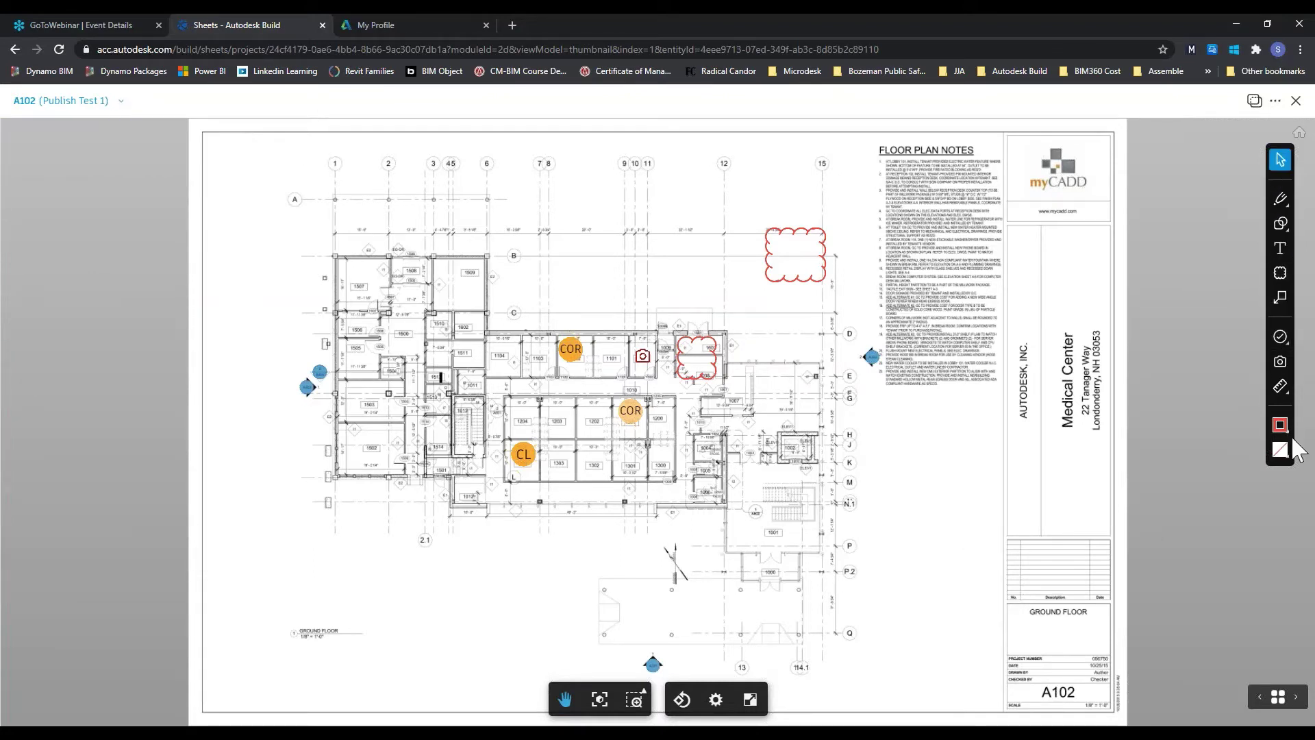
# Look over the freehand and shape markup tools, and draw a red cloud around room 1006
pyautogui.click(1280, 199)
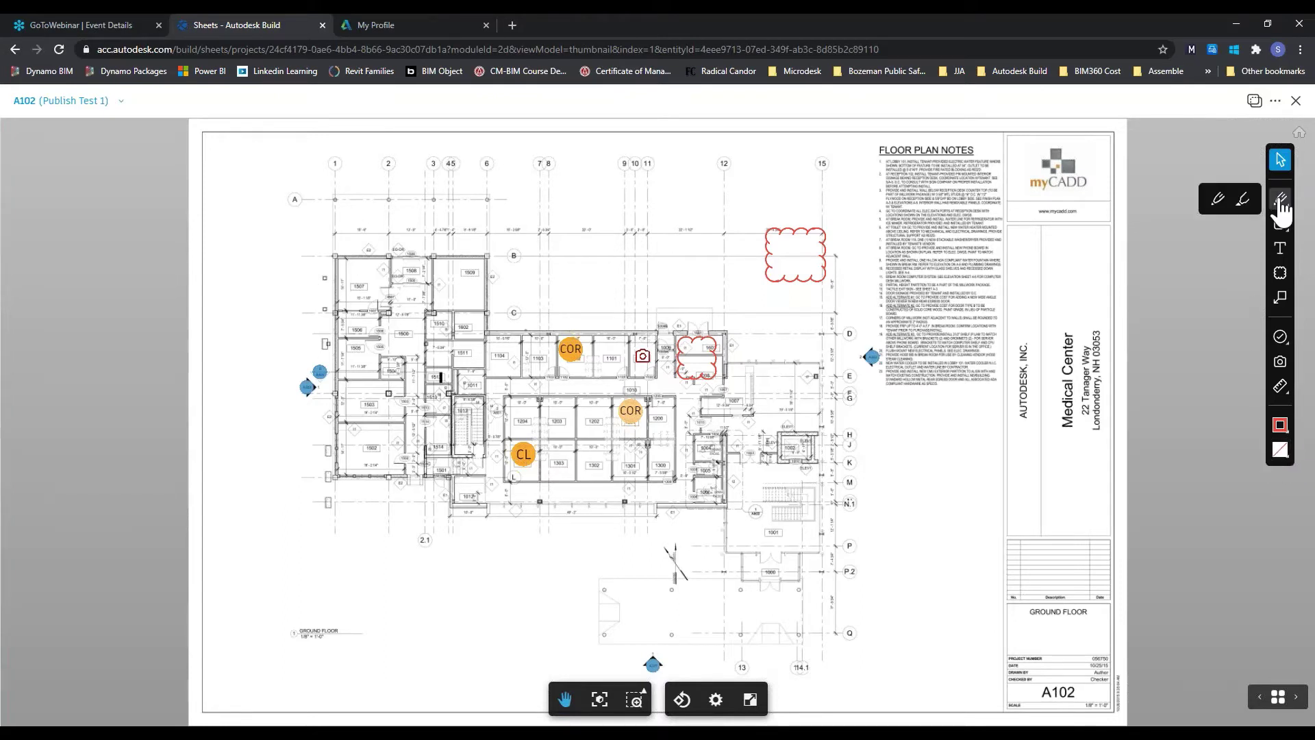
pyautogui.click(1281, 226)
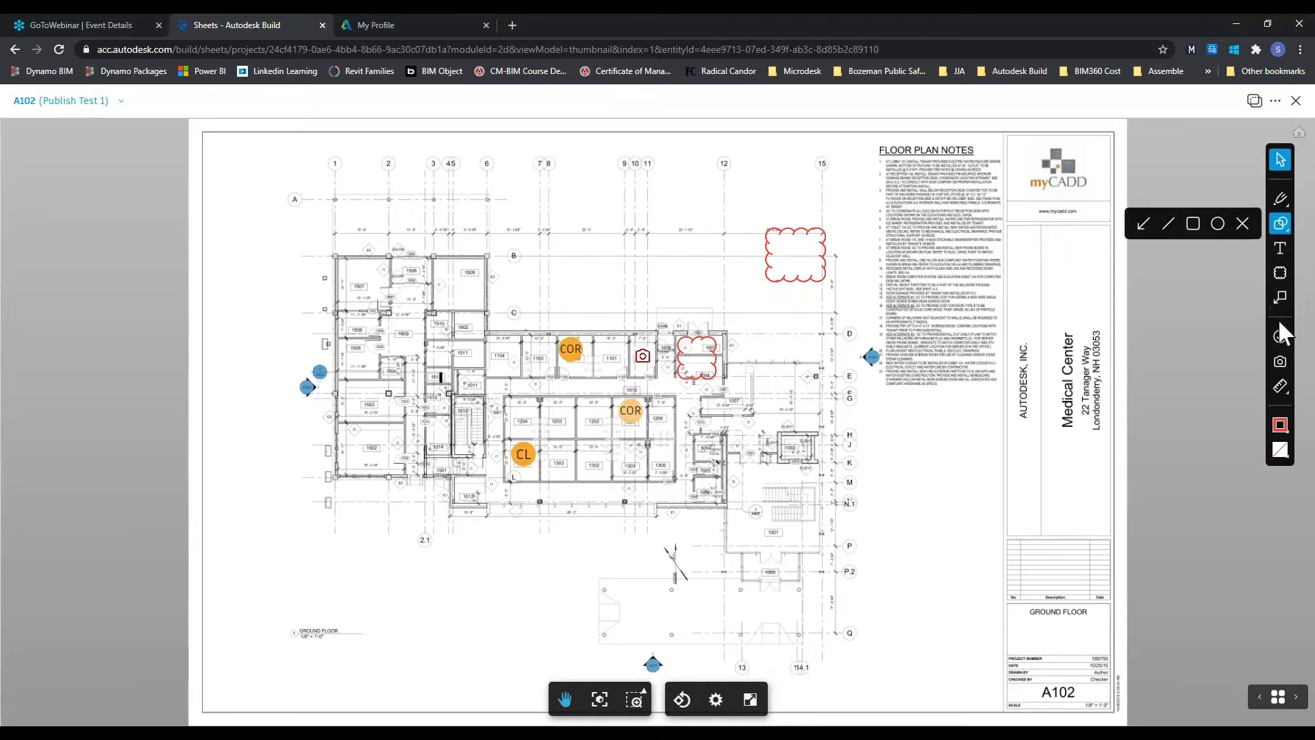
pyautogui.click(1281, 273)
pyautogui.scroll(1, 675, 492)
pyautogui.scroll(2, 676, 492)
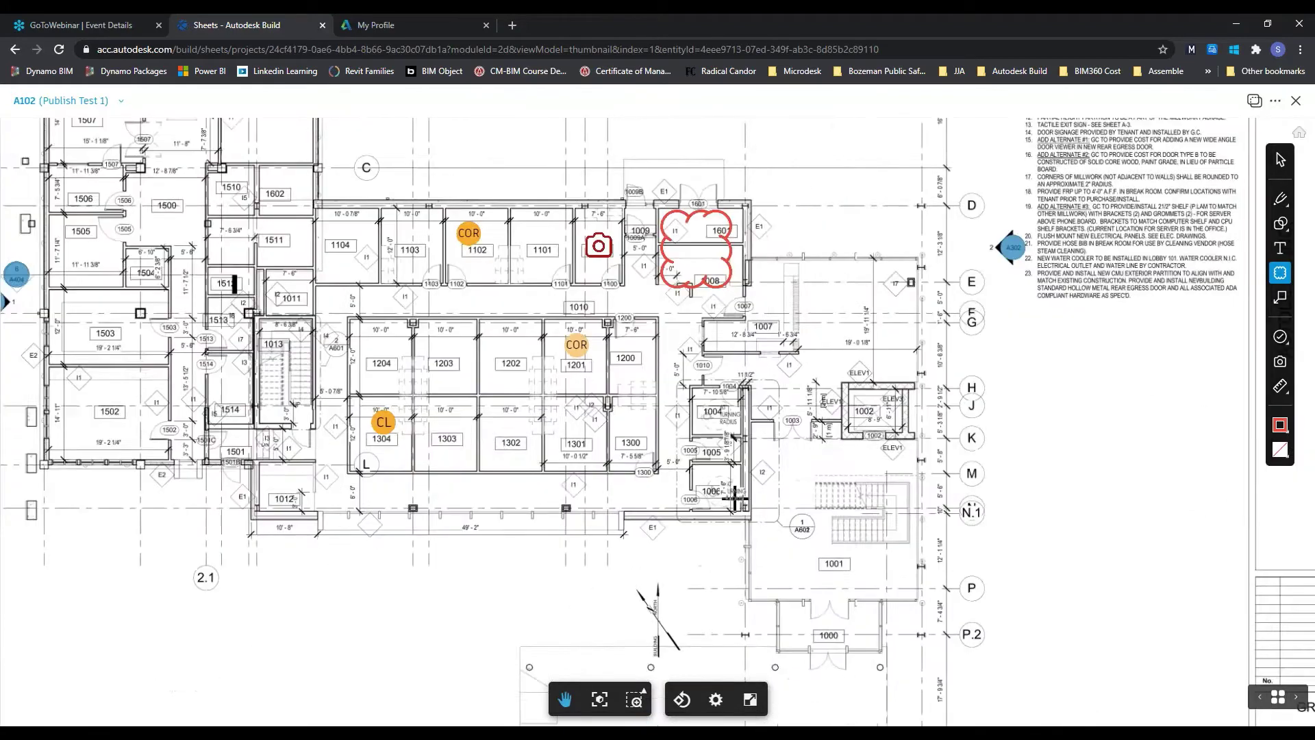
pyautogui.moveTo(681, 461); pyautogui.dragTo(750, 525)
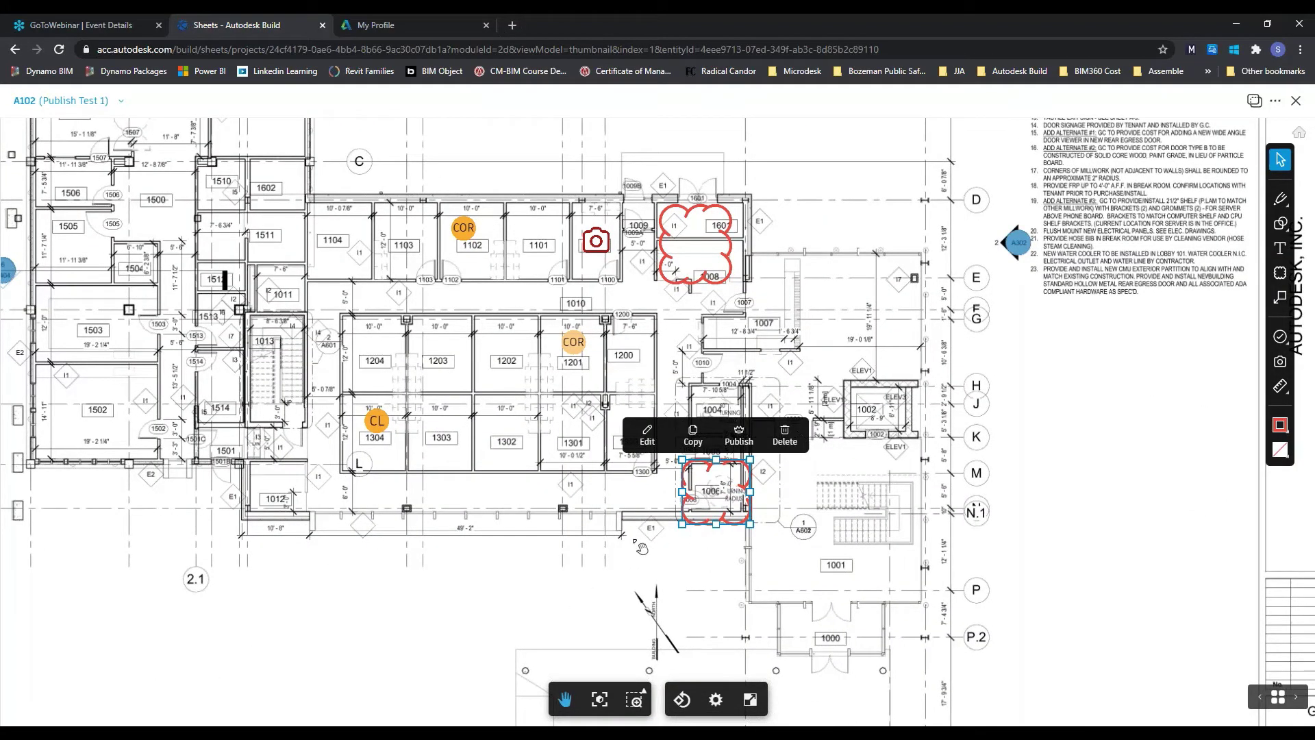
# Examine the new cloud's border and fill properties and the types of references that can be linked to it
pyautogui.click(646, 438)
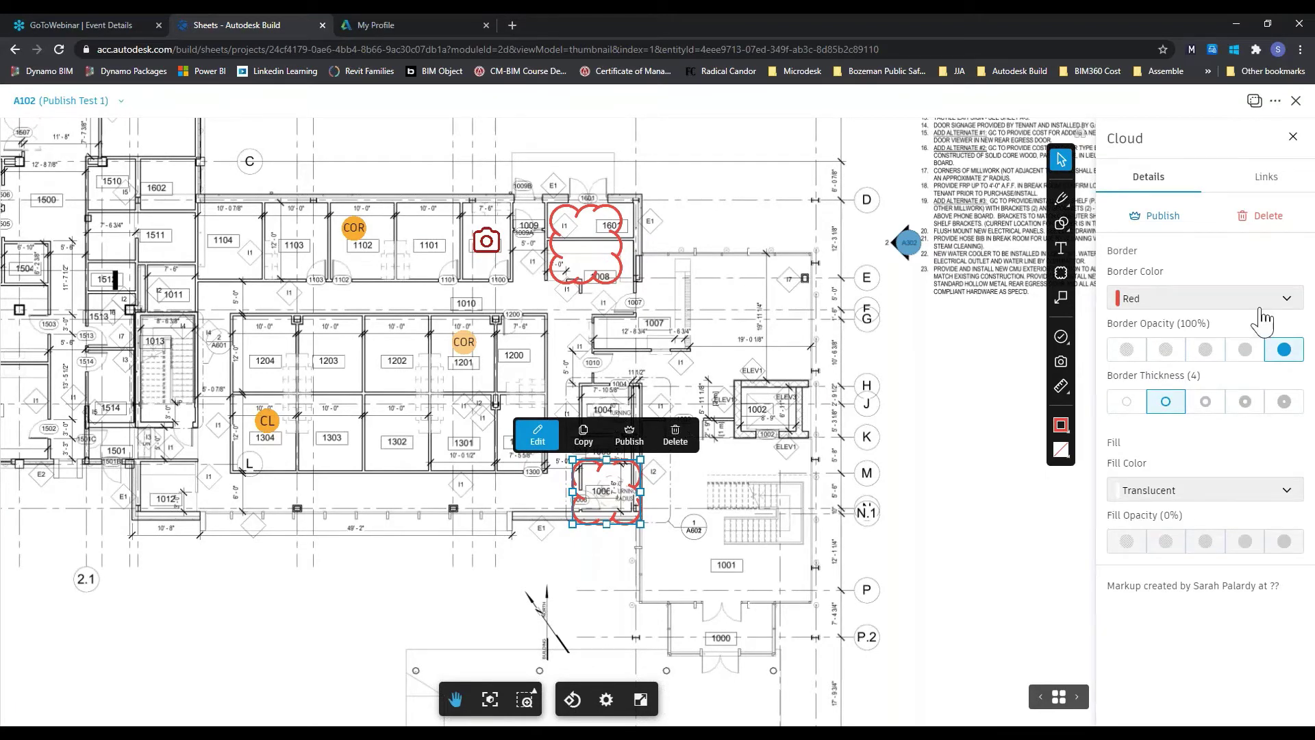
pyautogui.click(1260, 180)
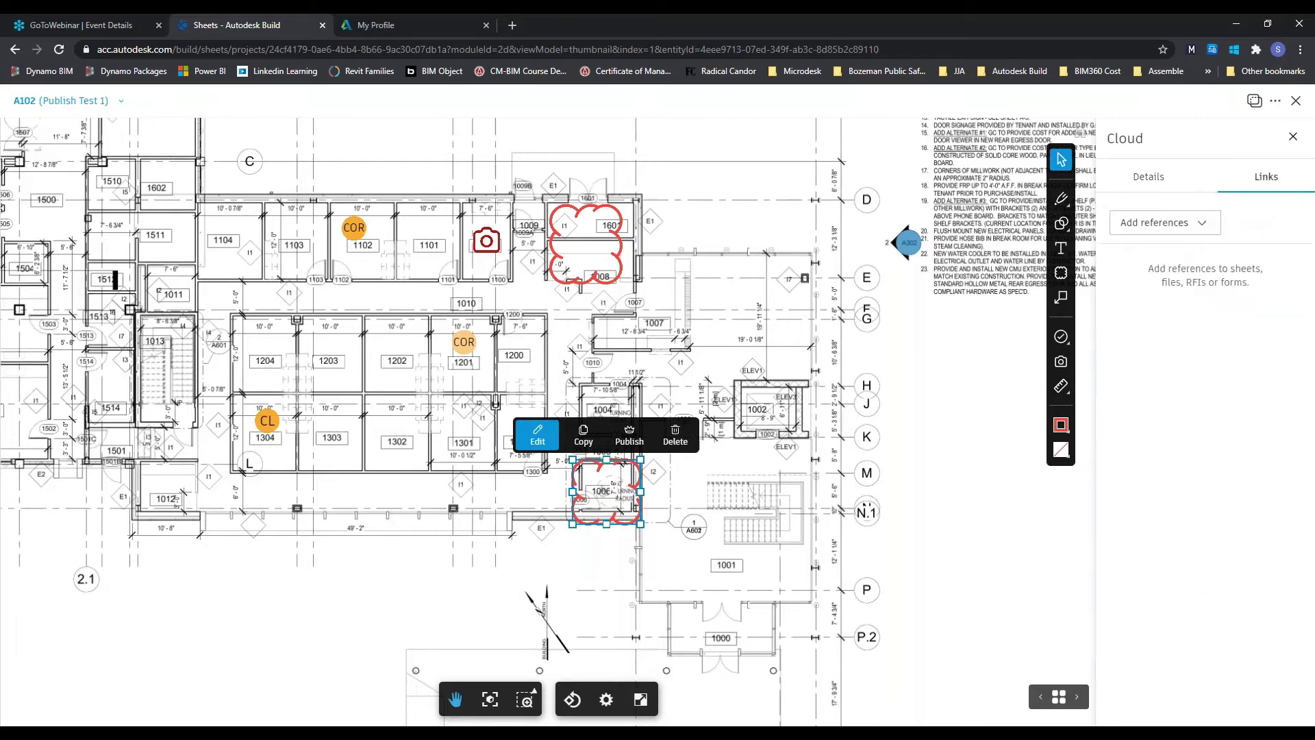
pyautogui.click(1195, 225)
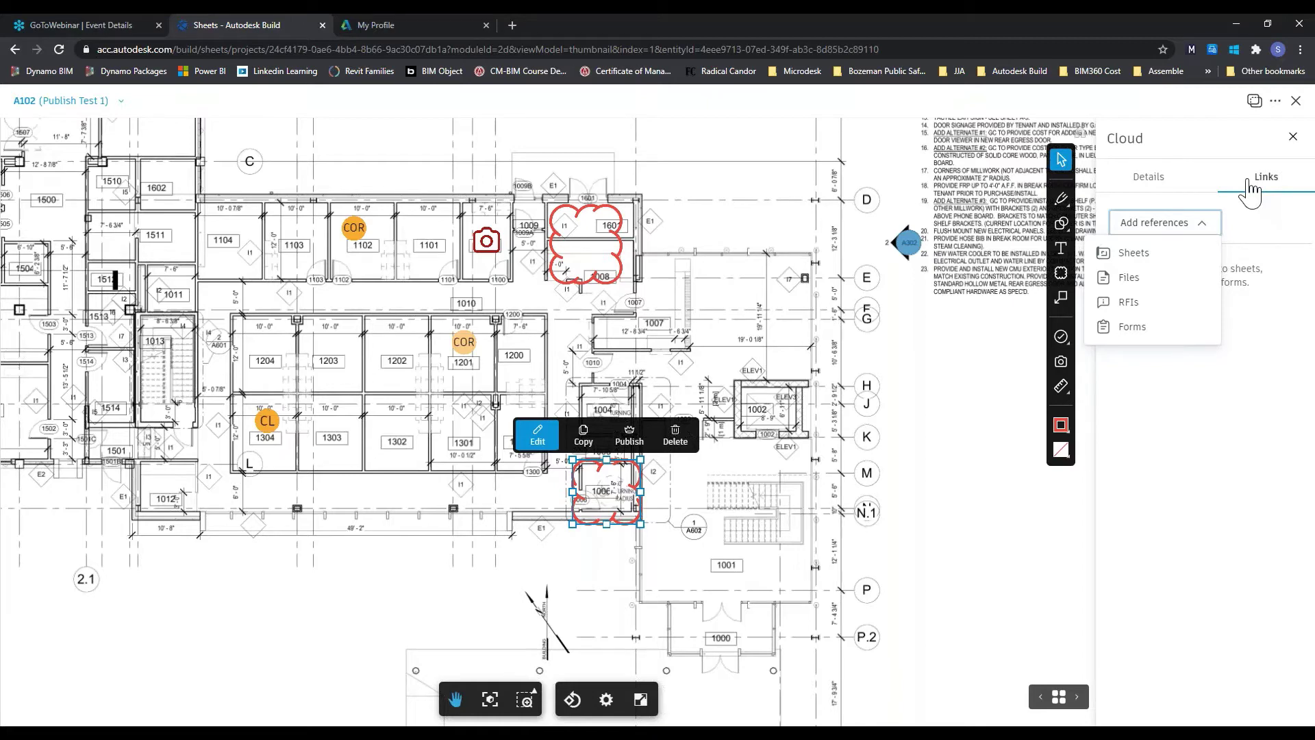
pyautogui.click(1168, 181)
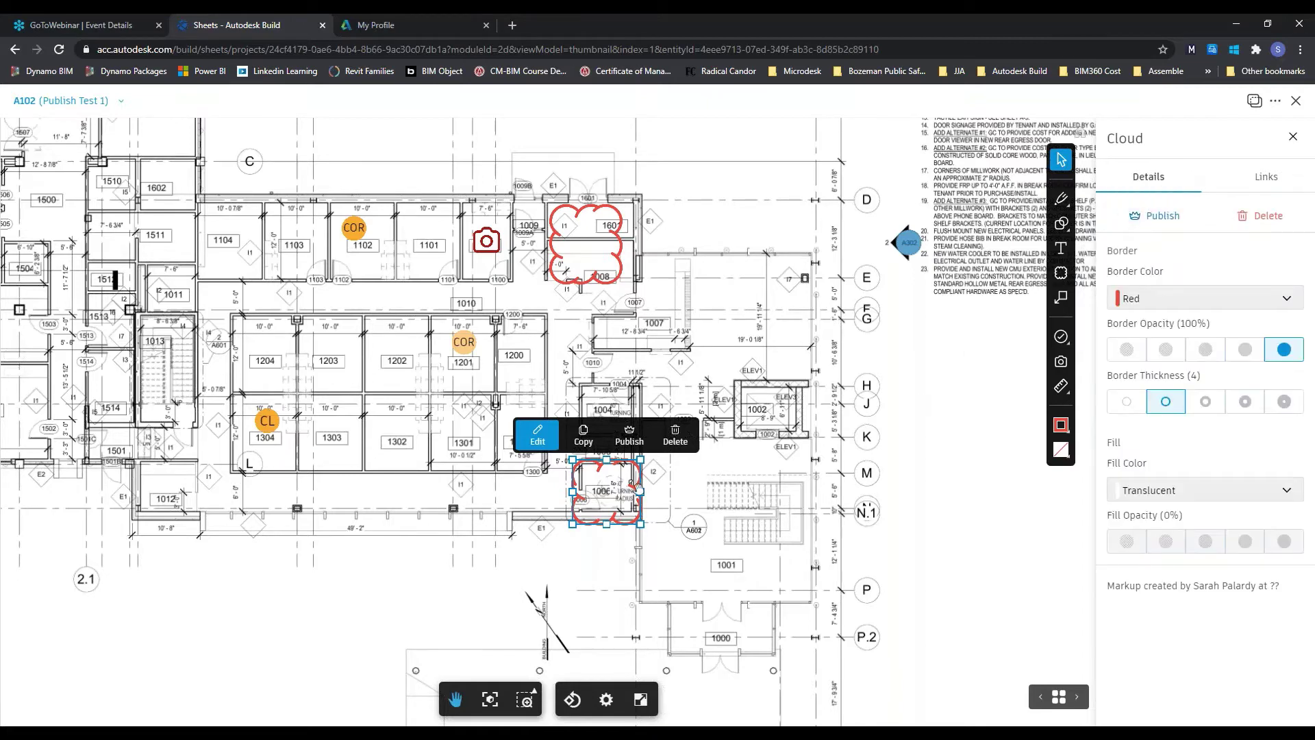
# Publish the cloud markup around room 1006, unpublish it again, and close its properties
pyautogui.click(629, 442)
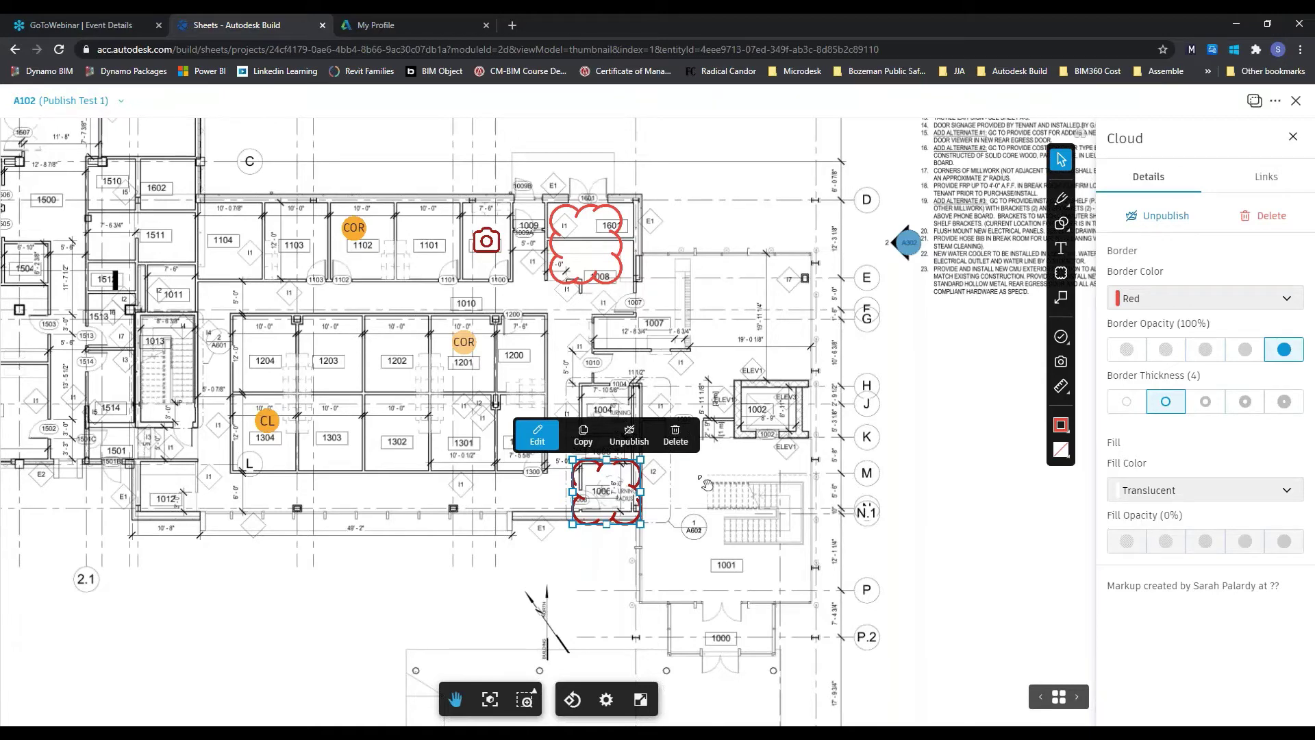
pyautogui.click(629, 442)
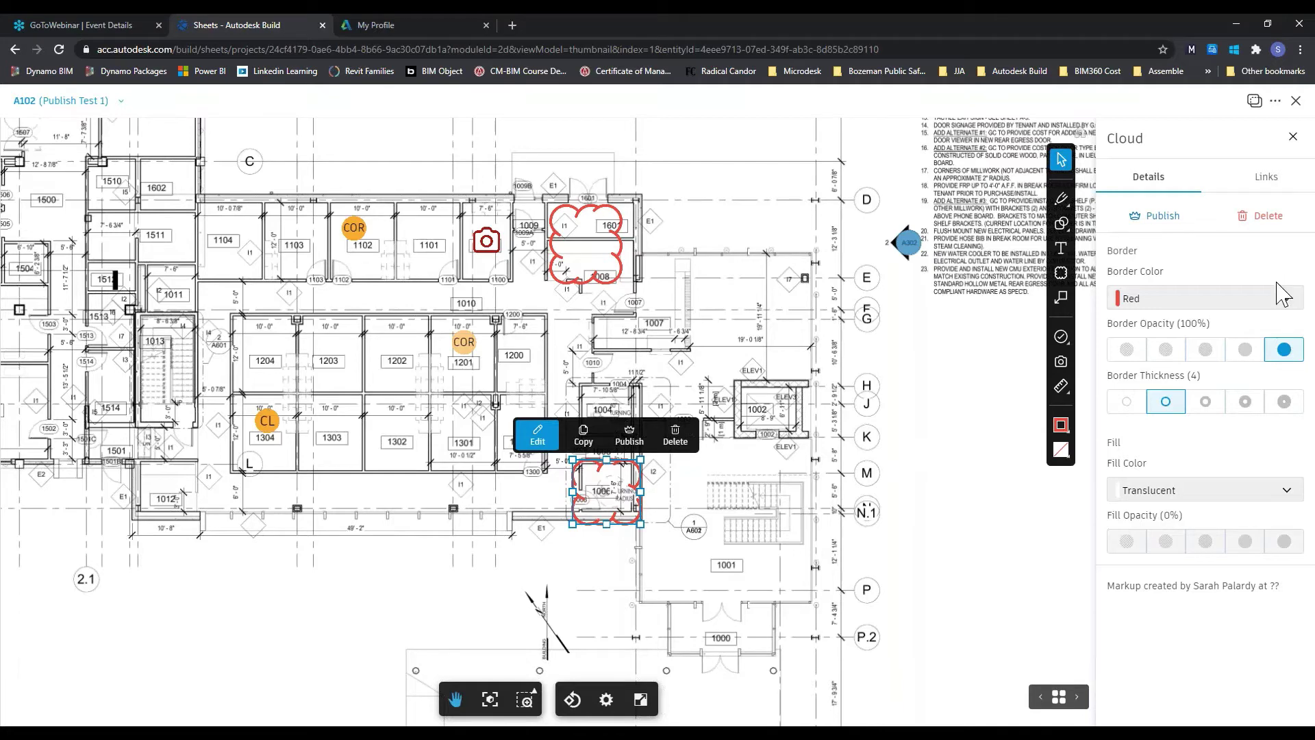
pyautogui.click(1294, 138)
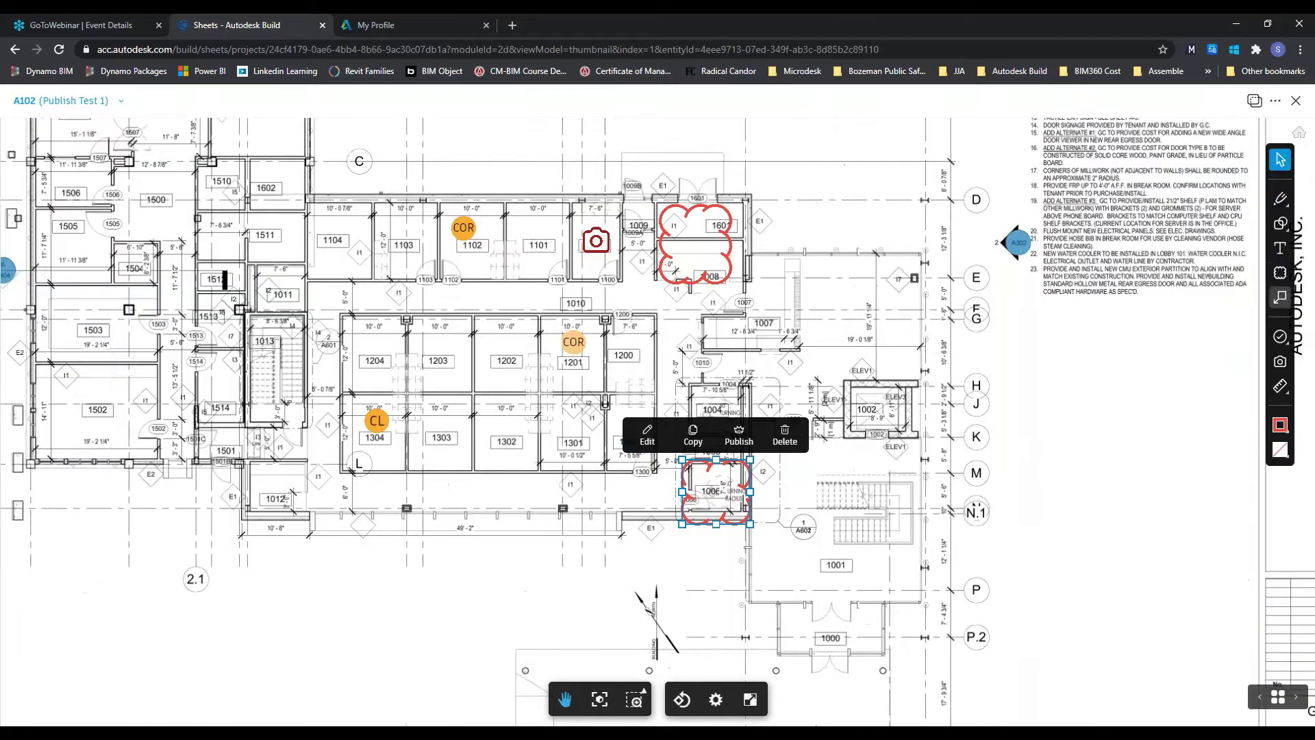
# Place an Existing Condition issue on elevator room 1002 and look through its detail fields
pyautogui.click(1281, 337)
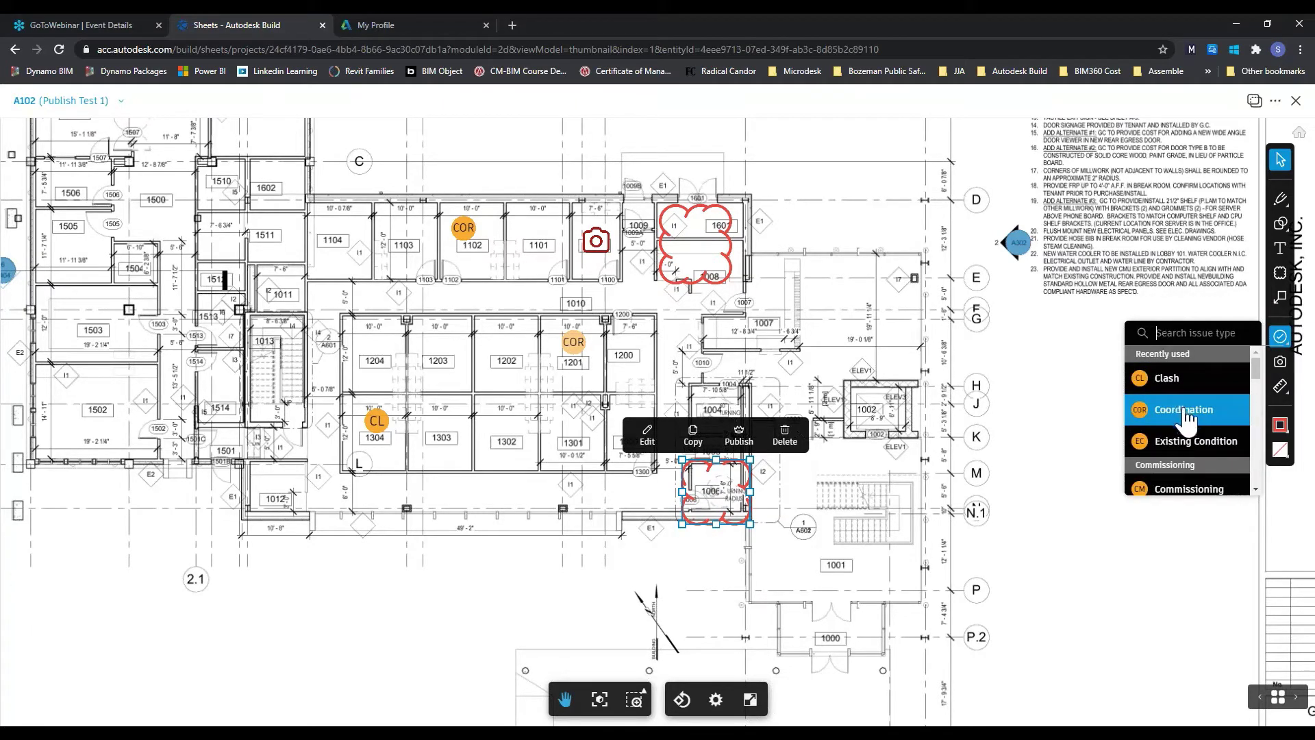
pyautogui.scroll(-2, 1195, 390)
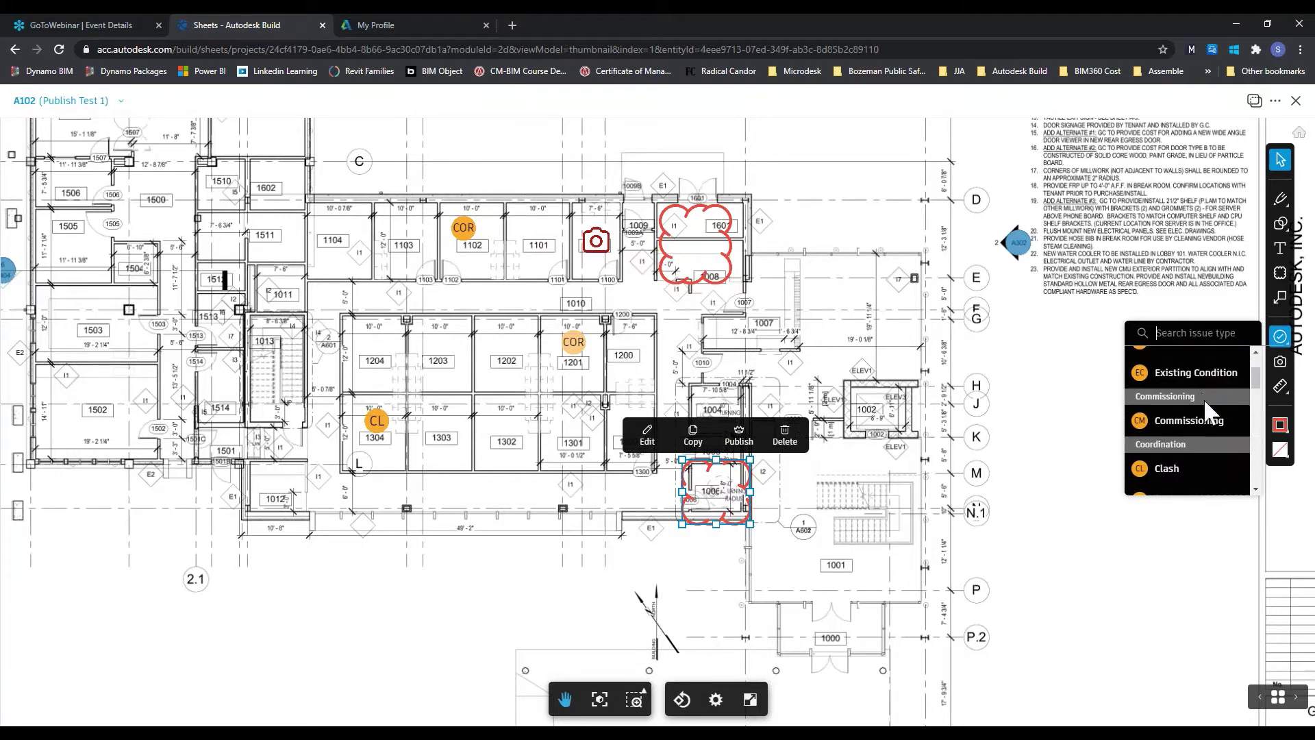
pyautogui.click(1200, 384)
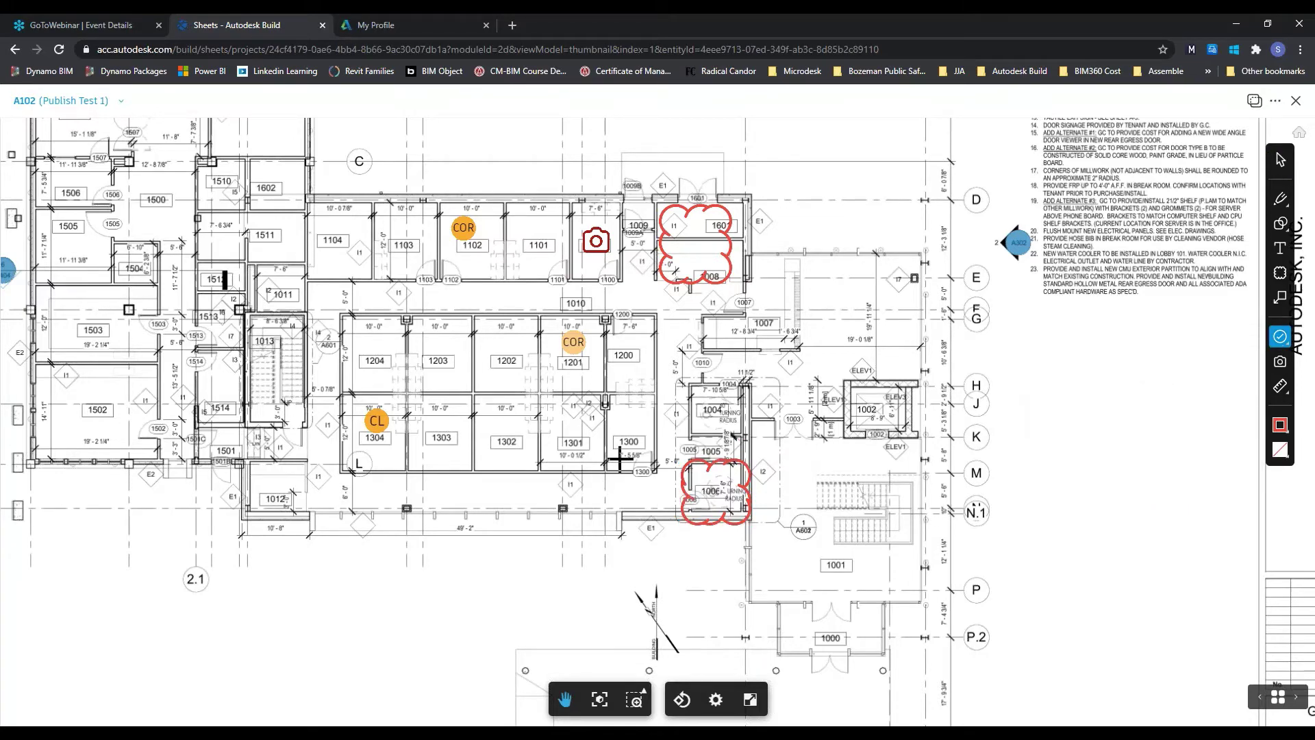
pyautogui.click(863, 419)
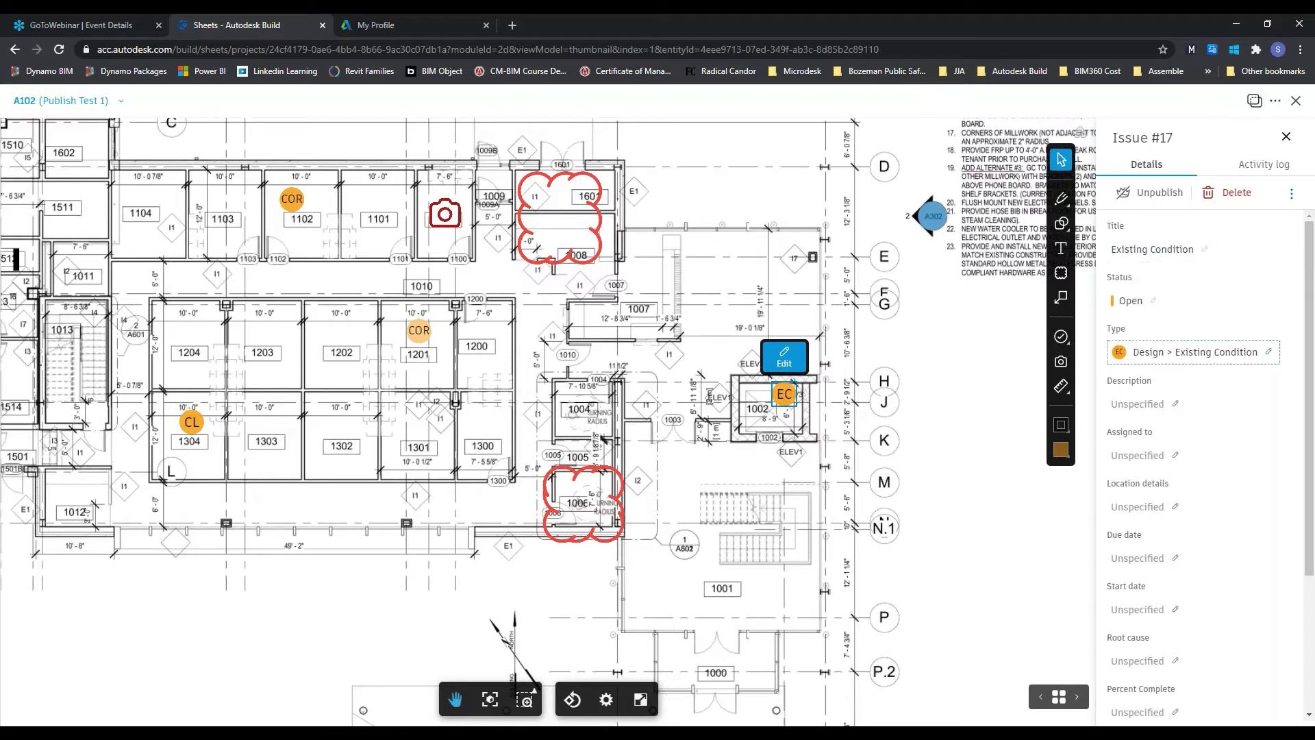
pyautogui.scroll(-1, 1134, 431)
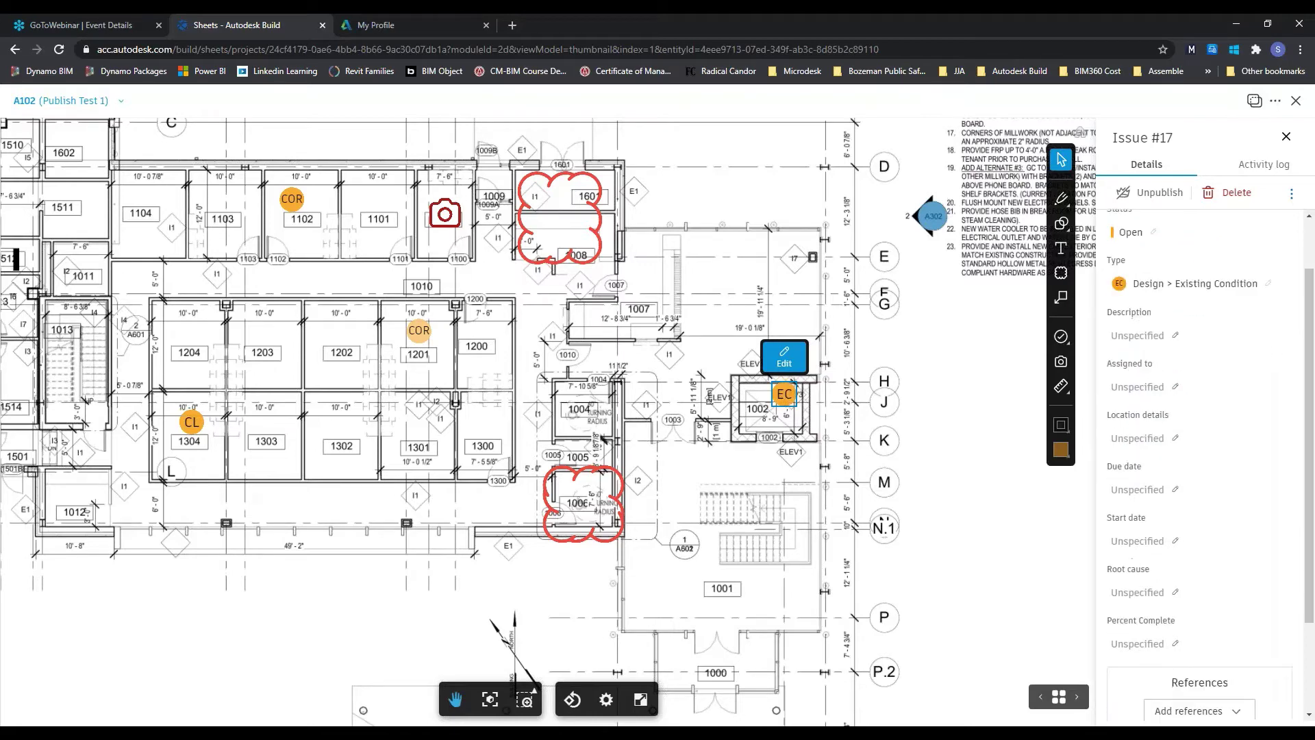
# Assign the Existing Condition issue to the Microdesk project member and set its due date to Mar 12, 2021
pyautogui.click(1138, 387)
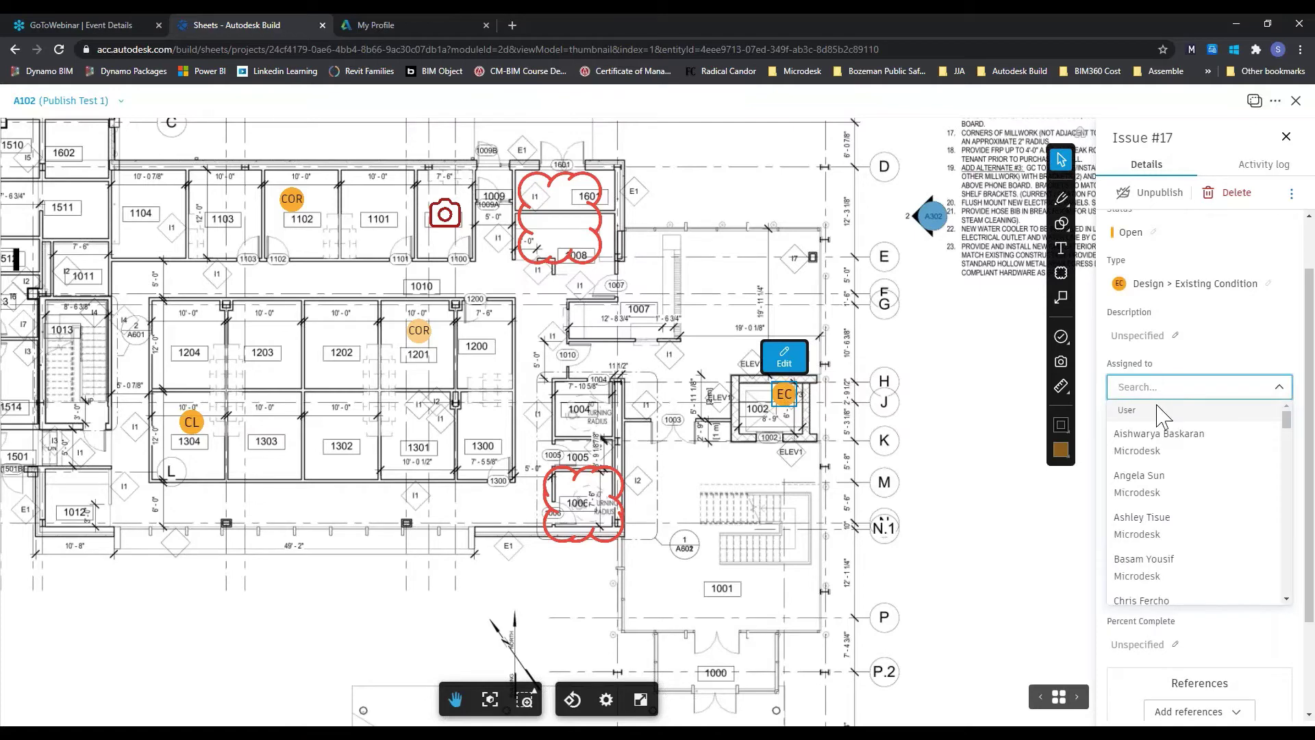
pyautogui.write('sarah')
pyautogui.click(1163, 449)
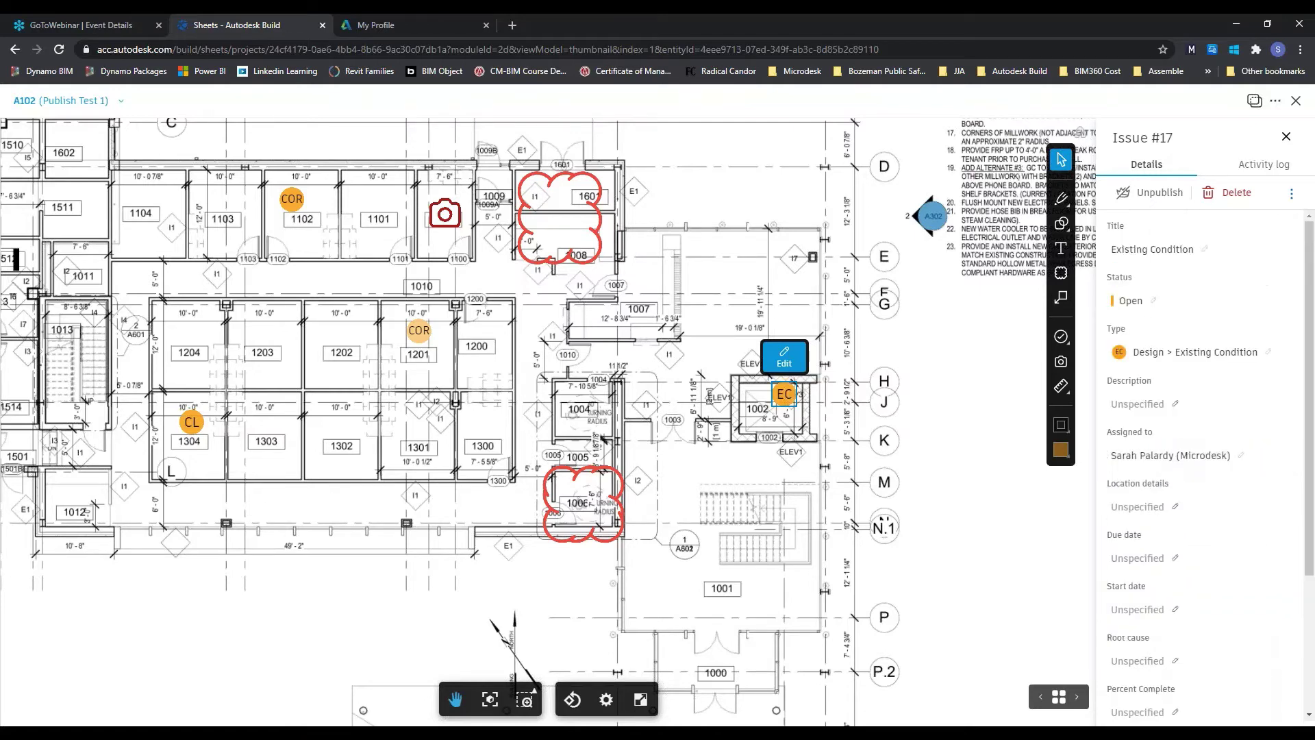
pyautogui.scroll(-1, 1137, 507)
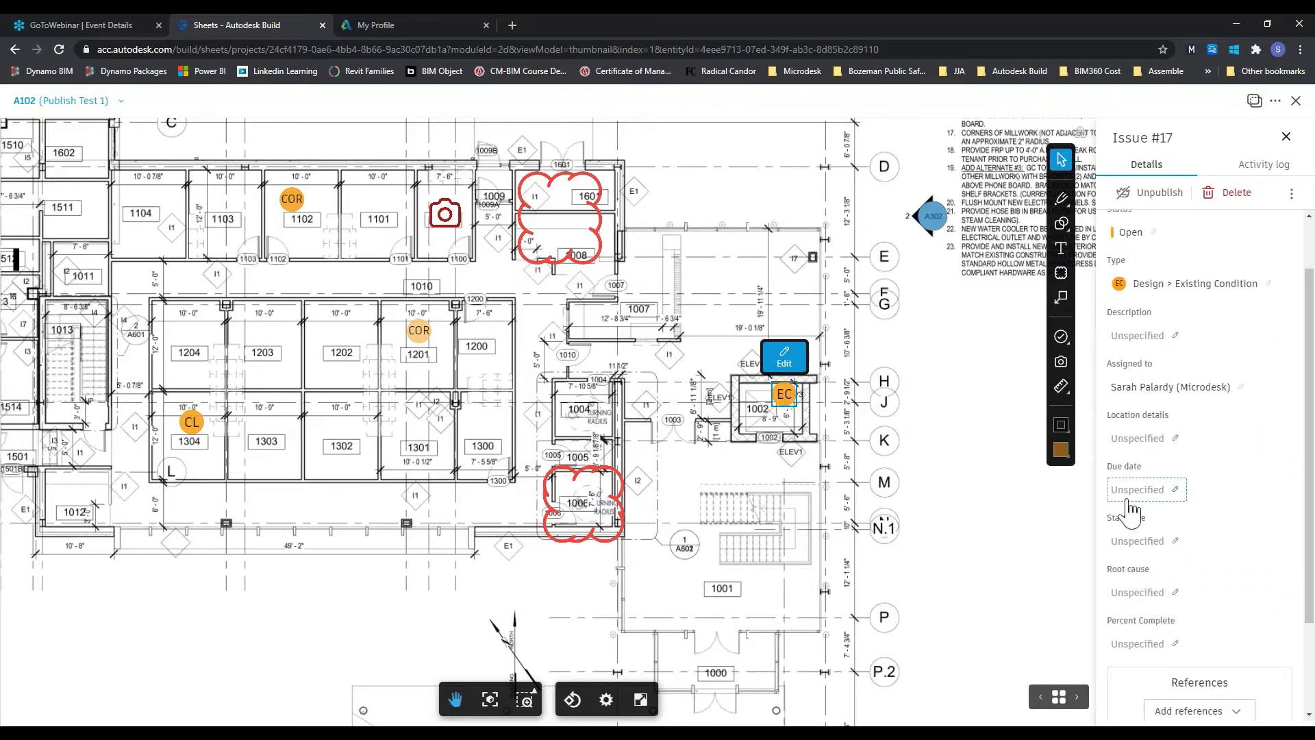
pyautogui.click(1139, 490)
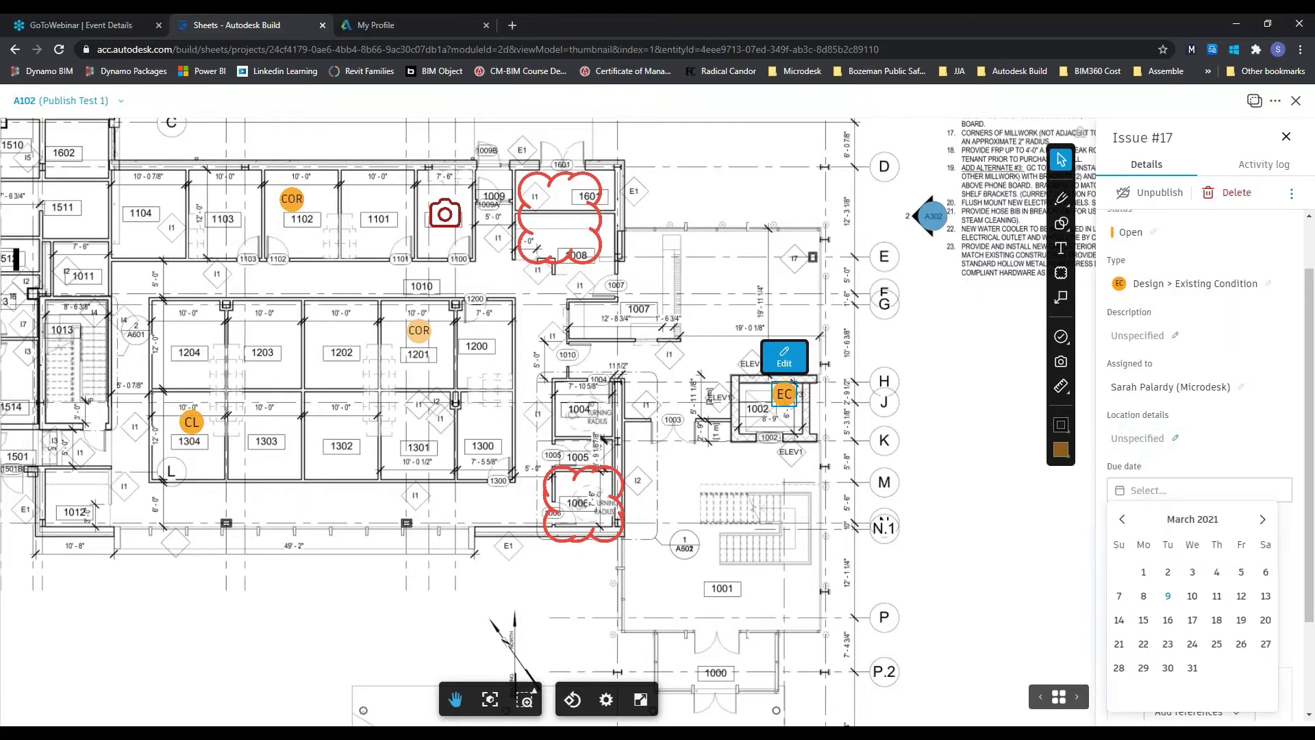
pyautogui.click(1241, 596)
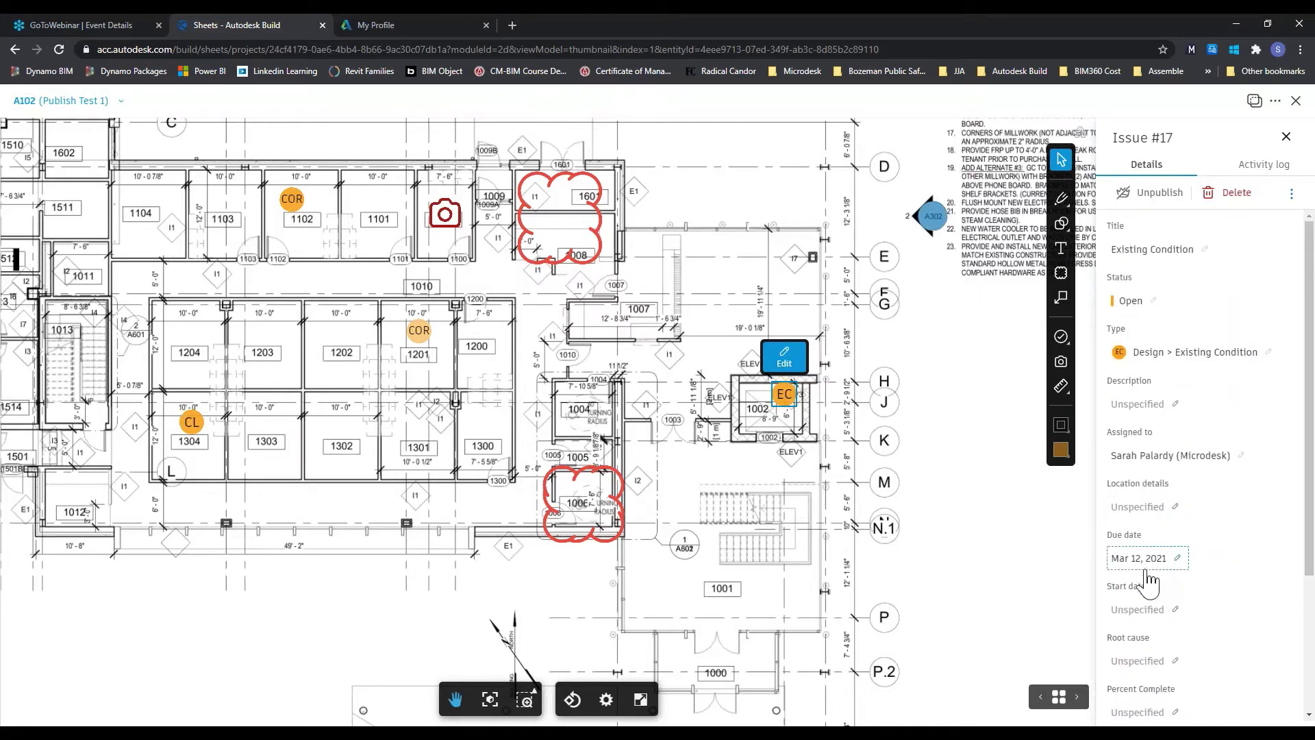
# Set the issue's start date to Mar 9, 2021 and its root cause to Design > Code Compliance
pyautogui.scroll(-2, 1158, 574)
pyautogui.click(1139, 473)
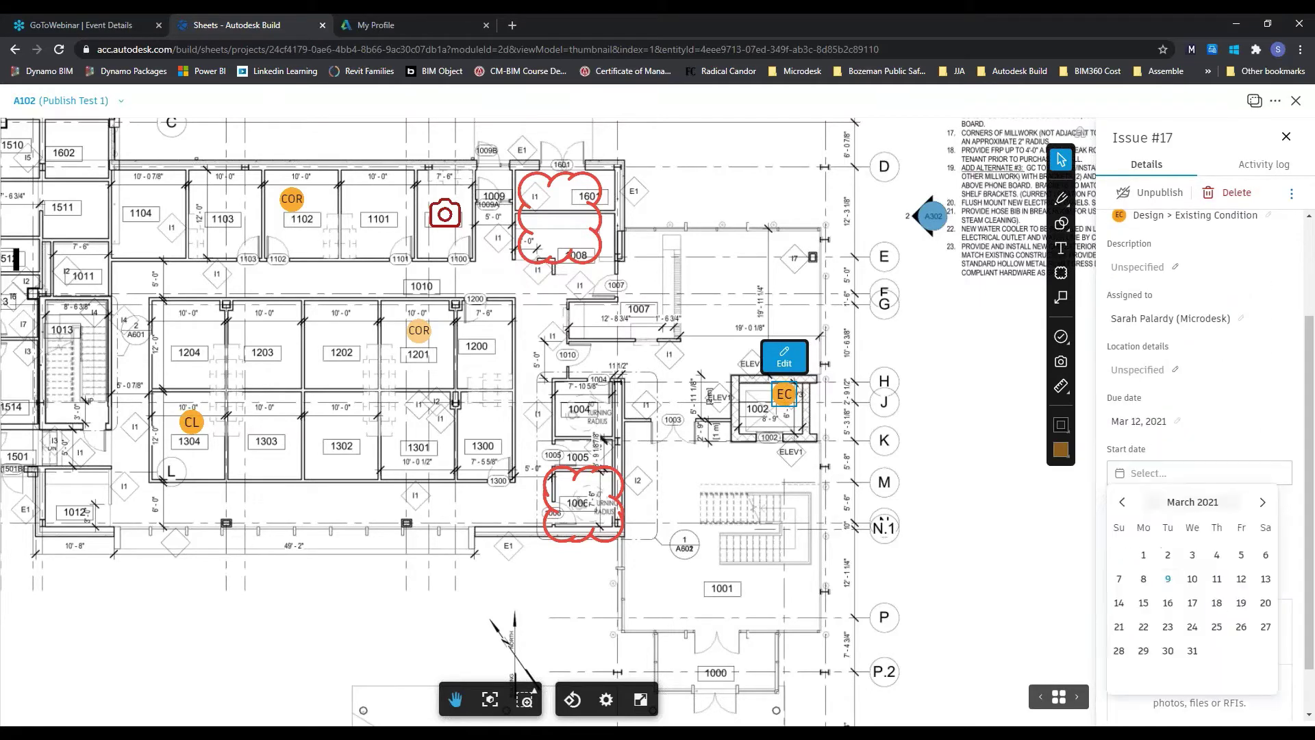
pyautogui.click(1168, 579)
pyautogui.scroll(-2, 1199, 549)
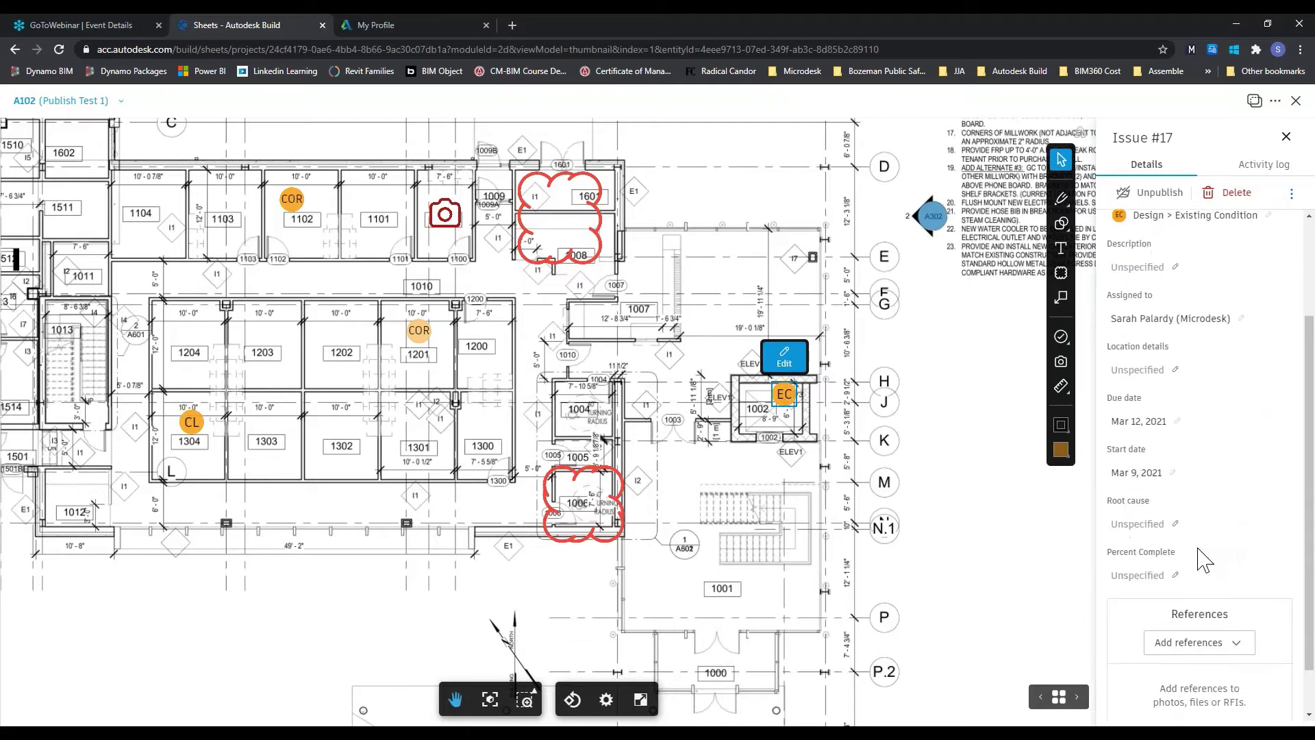
pyautogui.click(1125, 527)
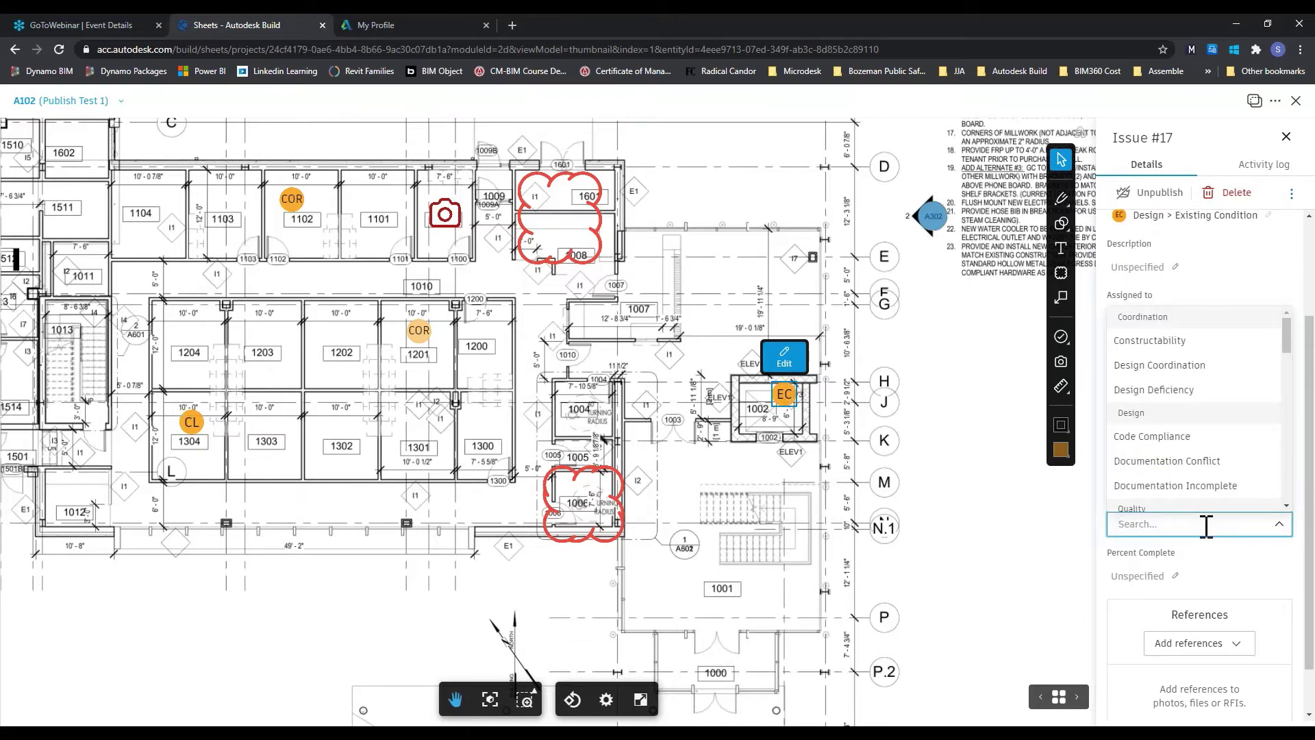
pyautogui.click(1158, 436)
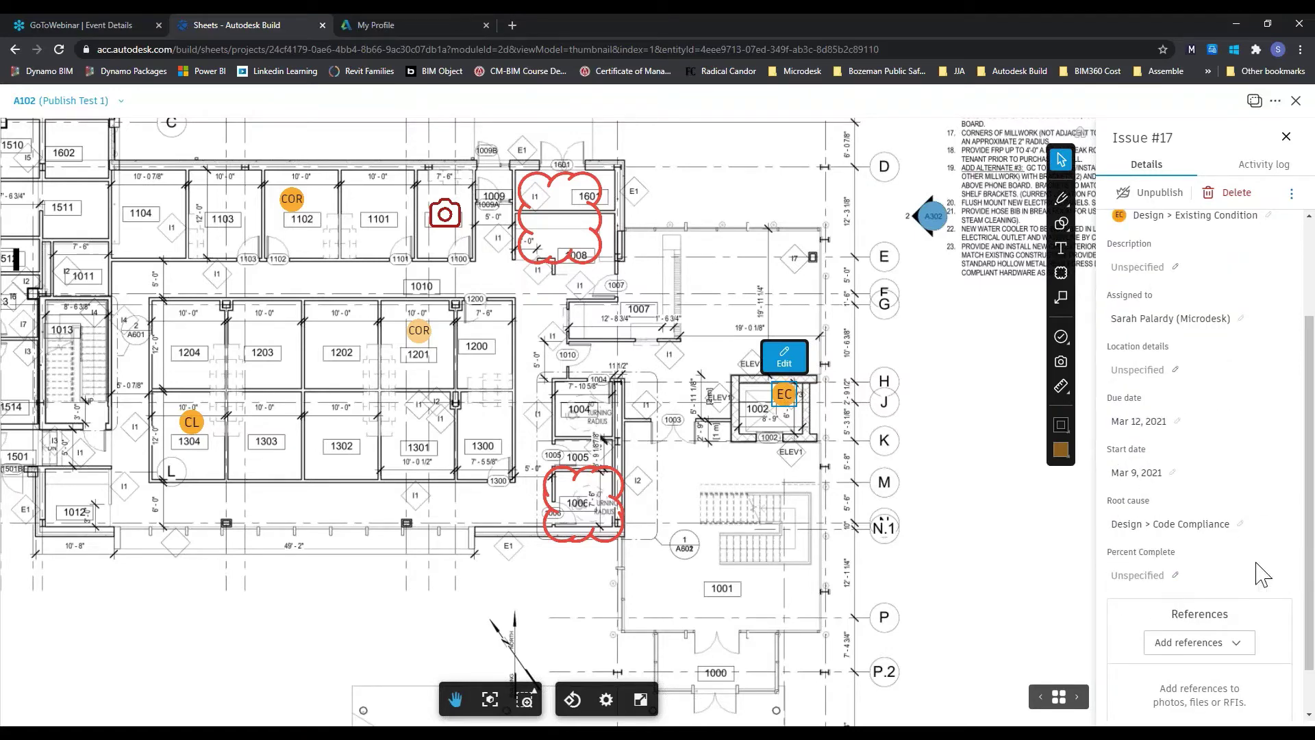
# Add the photo Copy of IMG_20171115_160104 as a reference to the issue
pyautogui.scroll(-1, 1214, 505)
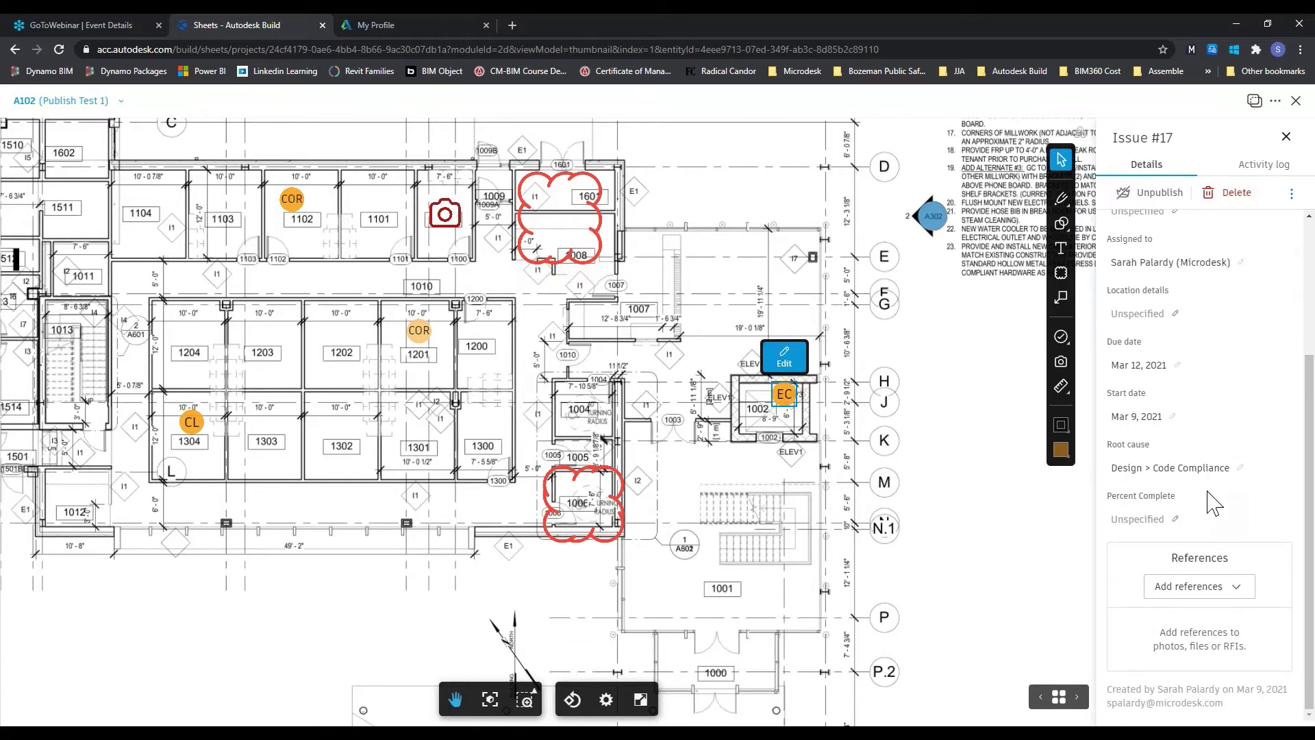
pyautogui.click(1245, 590)
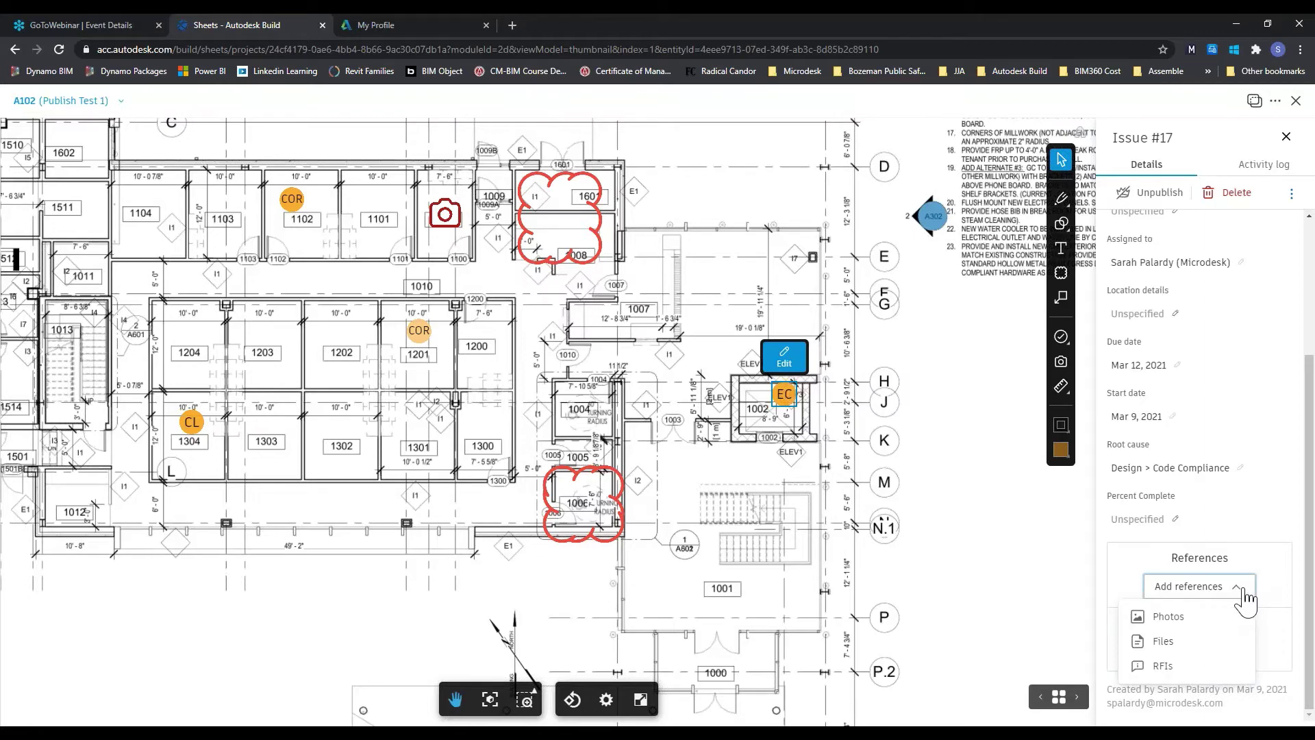
pyautogui.click(1168, 616)
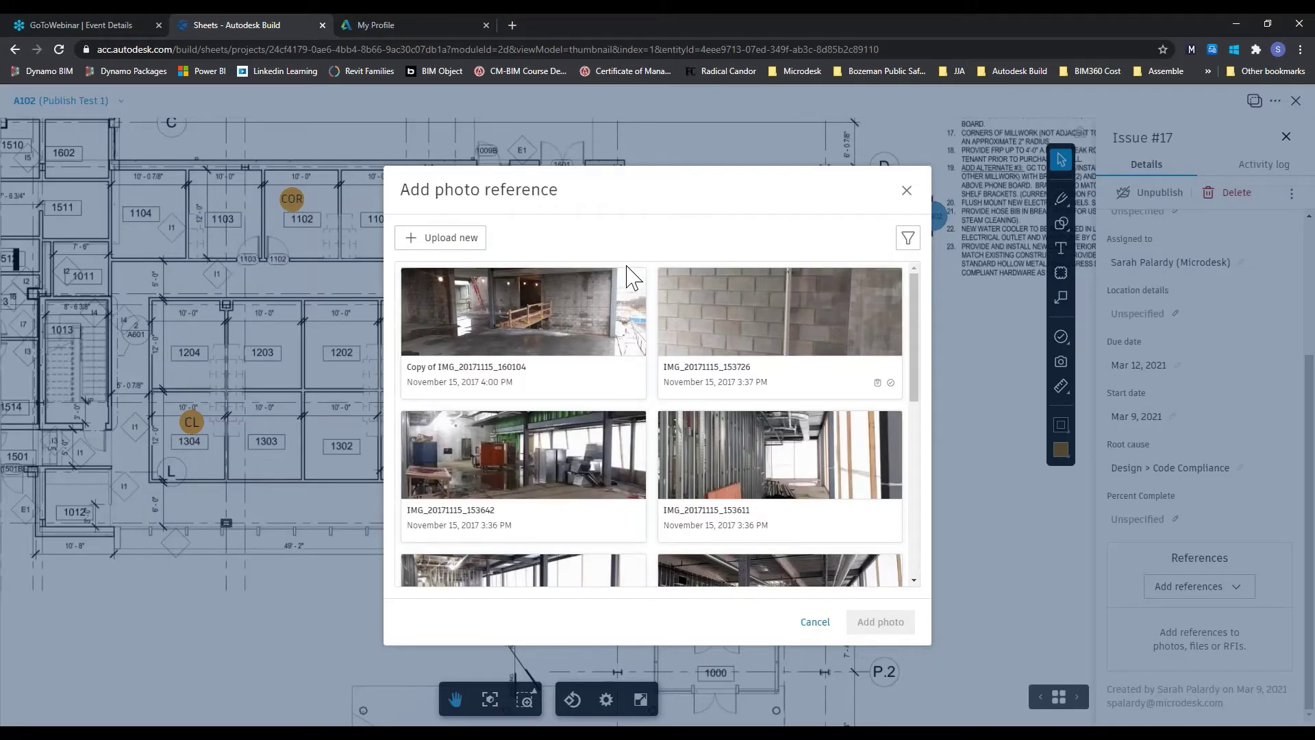
pyautogui.click(538, 289)
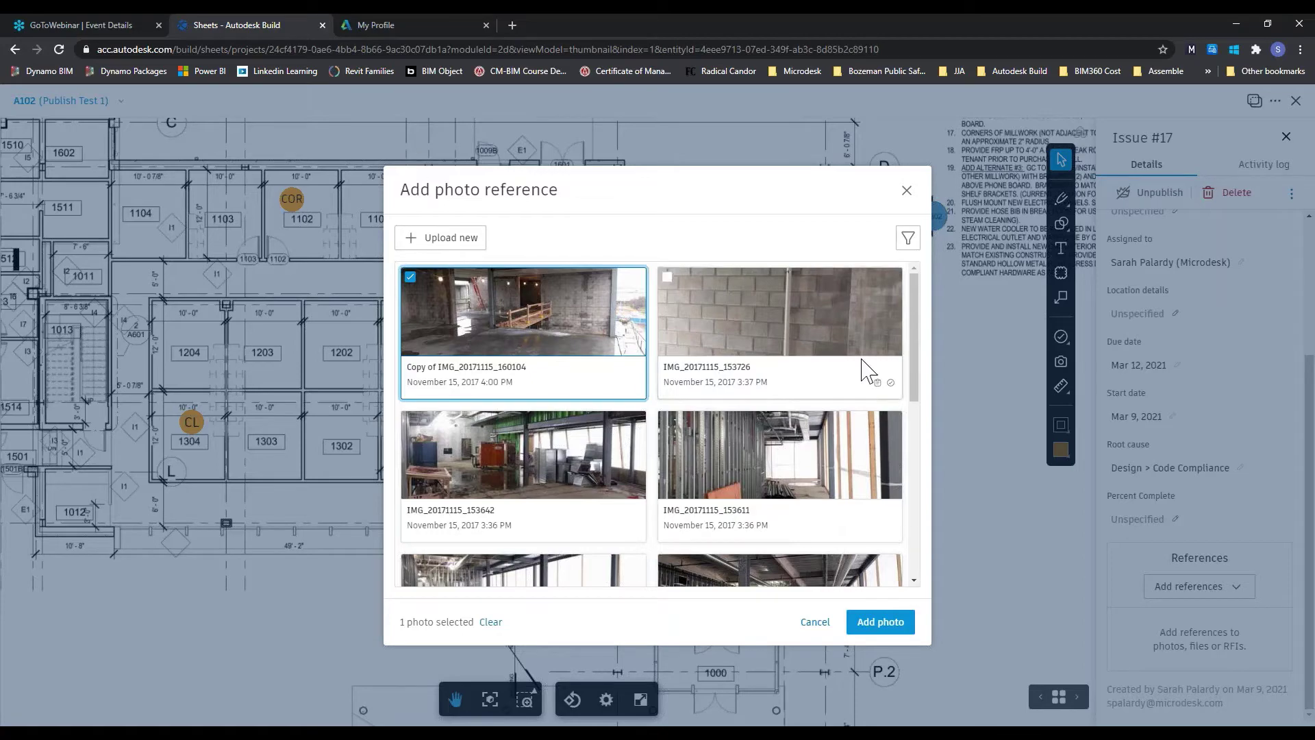
pyautogui.click(879, 621)
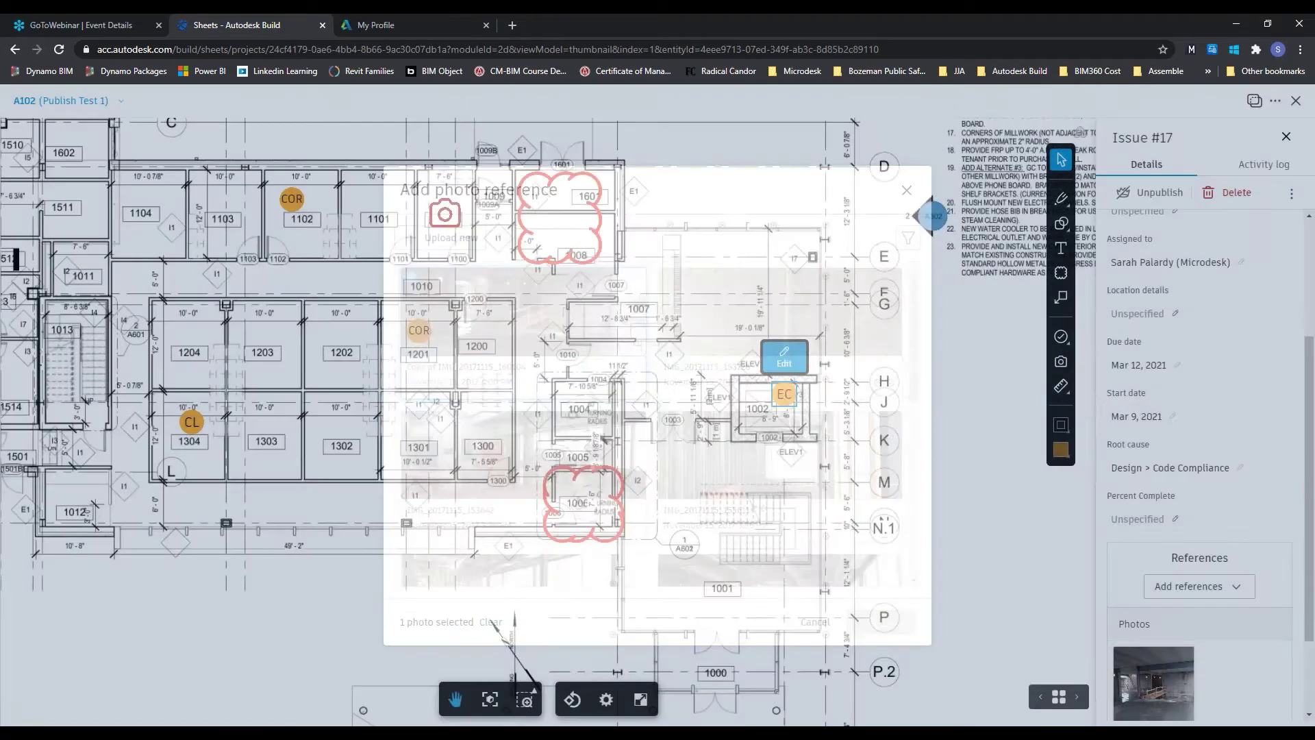
pyautogui.scroll(-2, 1206, 582)
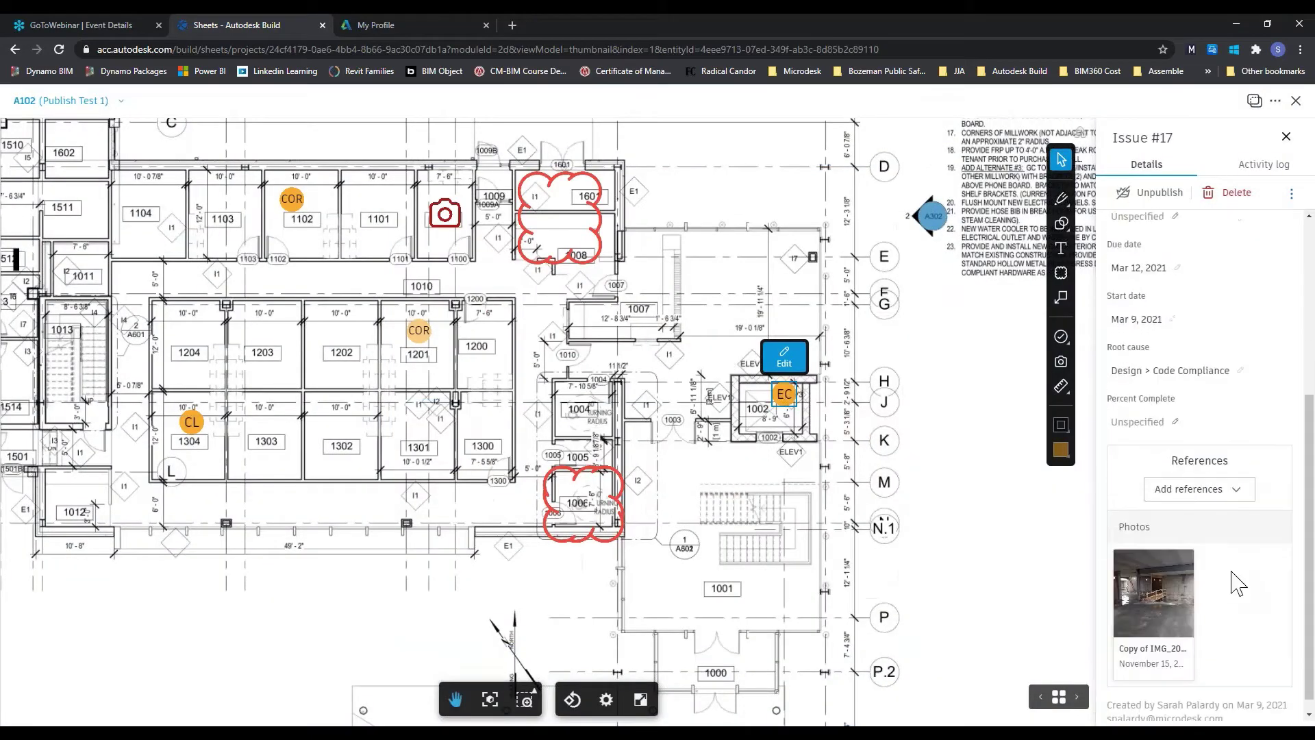
# Open the referenced photo, examine its title and details, and close it again
pyautogui.click(1158, 623)
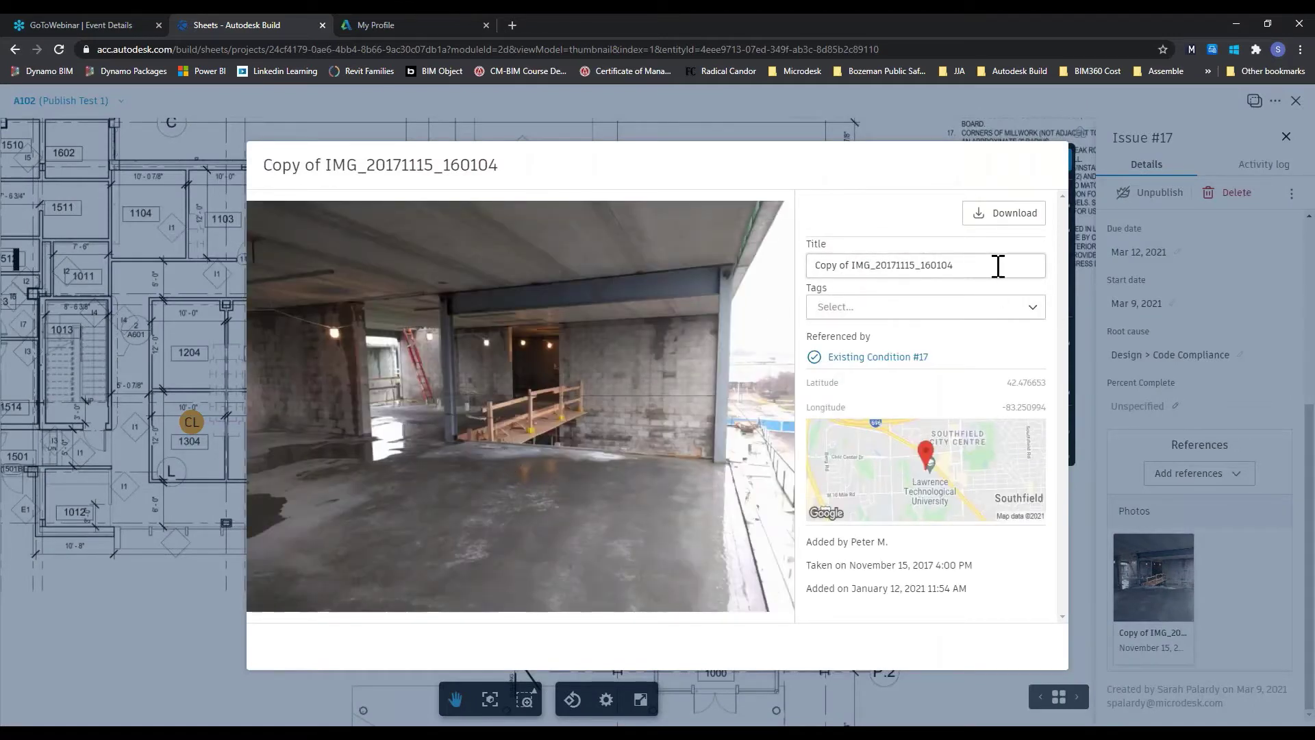
pyautogui.moveTo(998, 265); pyautogui.dragTo(772, 270)
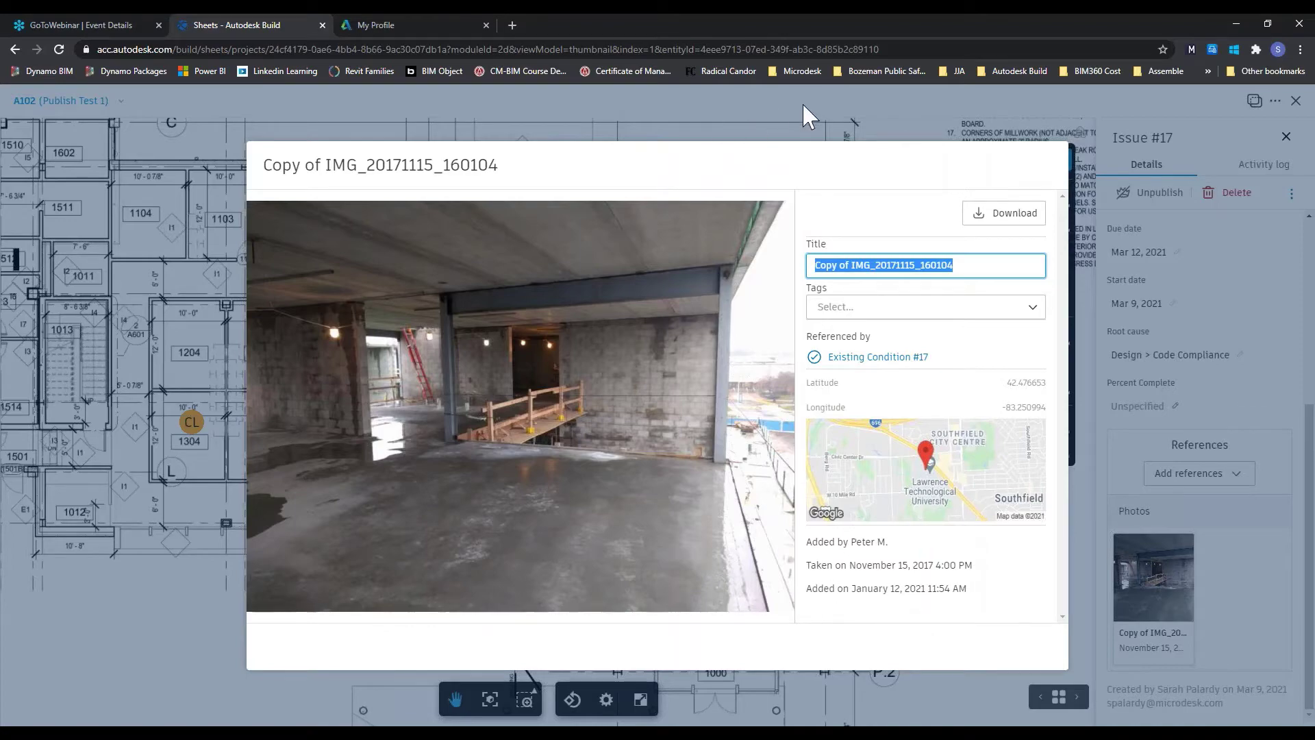
pyautogui.click(917, 131)
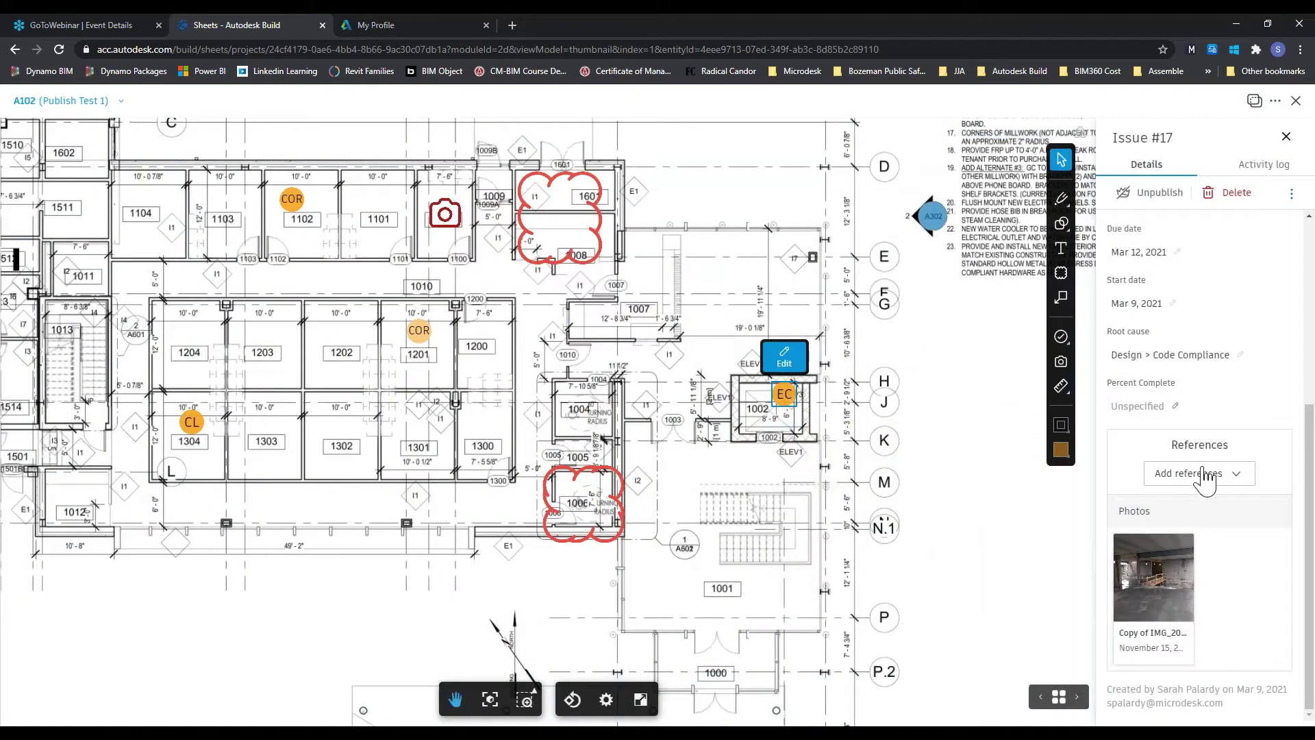
# Begin creating a new RFI as a reference for the Existing Condition issue
pyautogui.click(1205, 474)
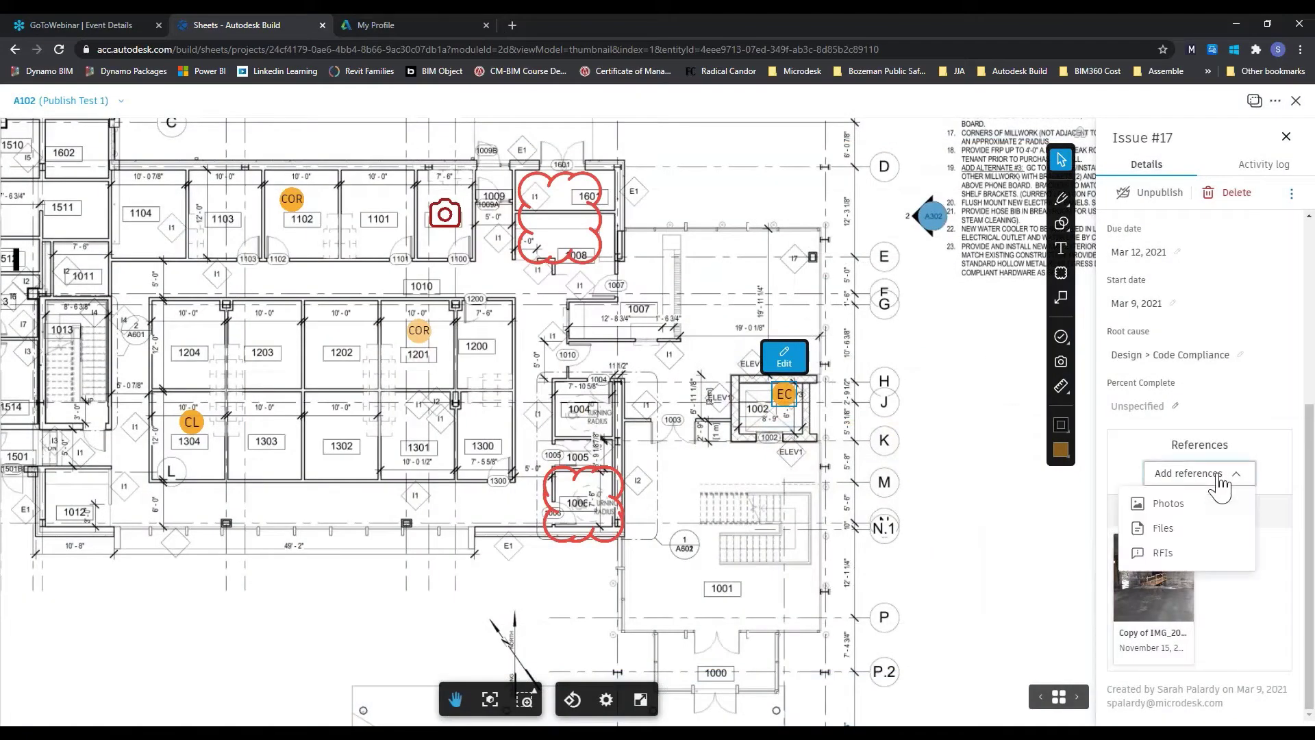
pyautogui.click(1177, 552)
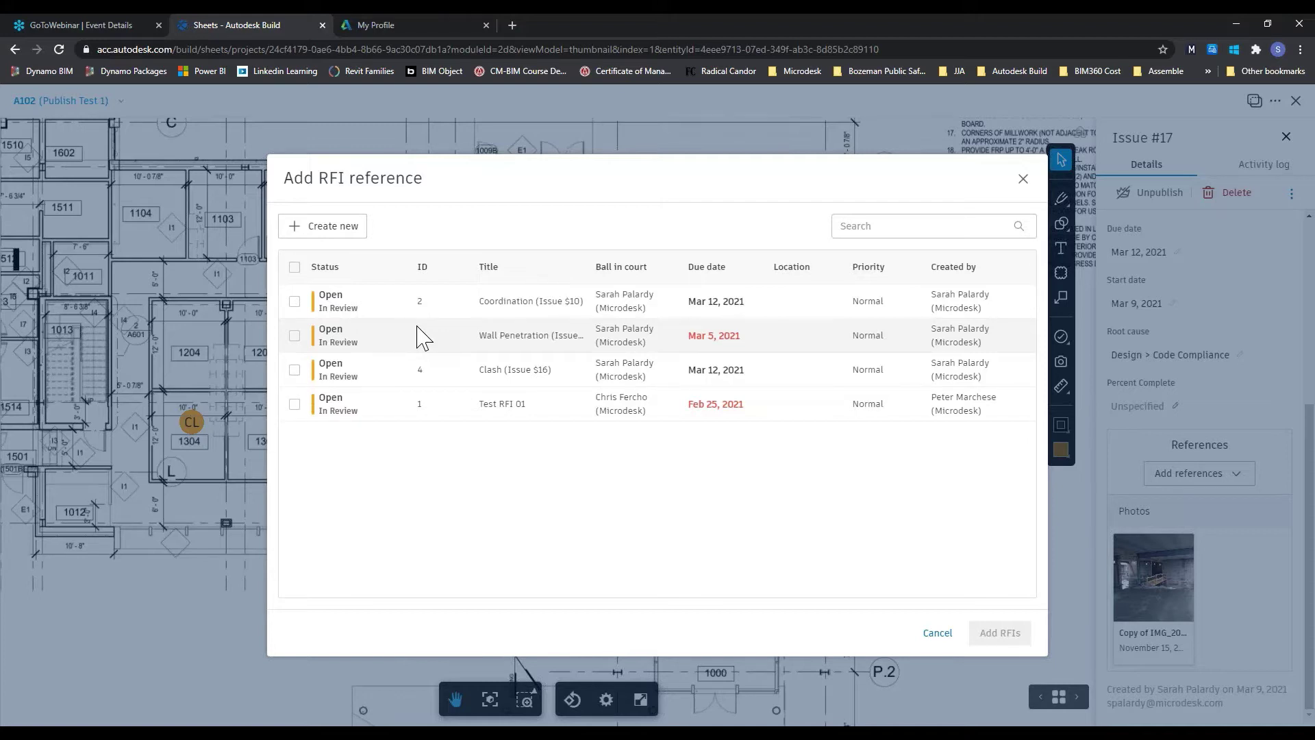
pyautogui.click(350, 227)
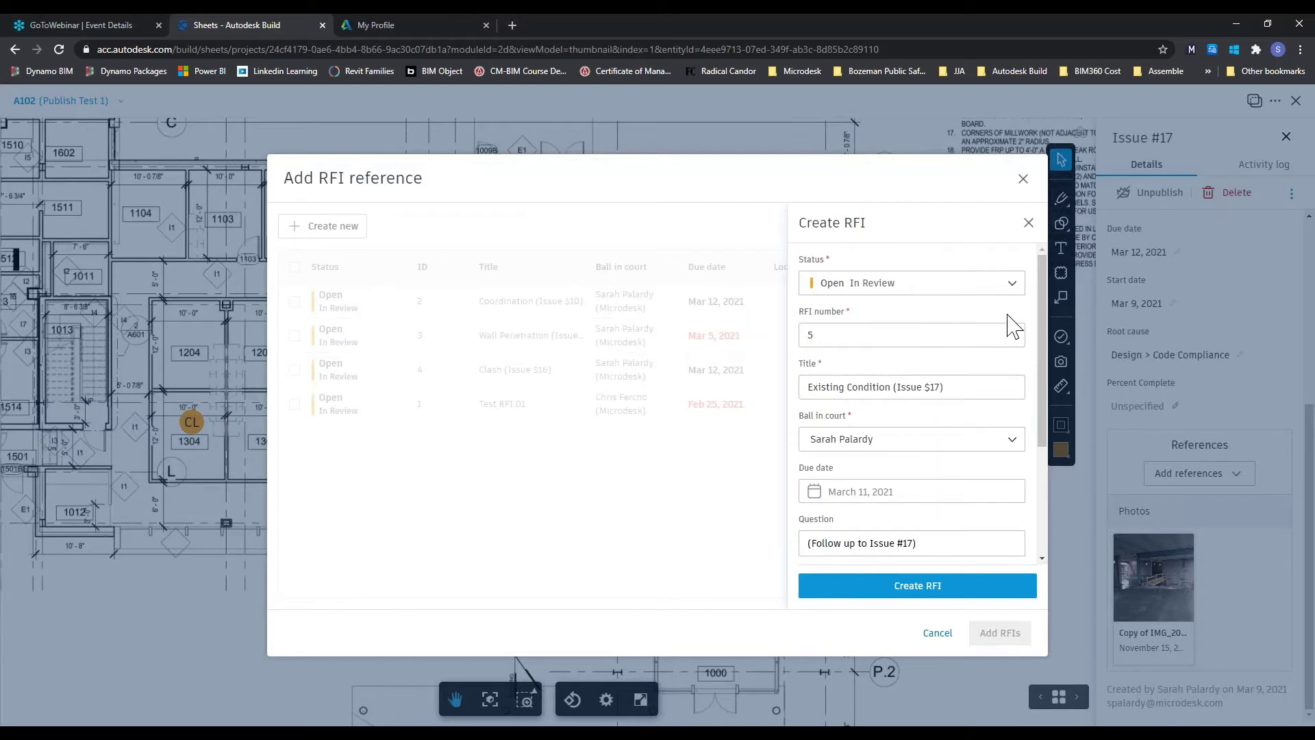
# Look through the new RFI's number, title, ball in court, due date, question, suggested answer and location fields
pyautogui.moveTo(882, 340); pyautogui.dragTo(804, 341)
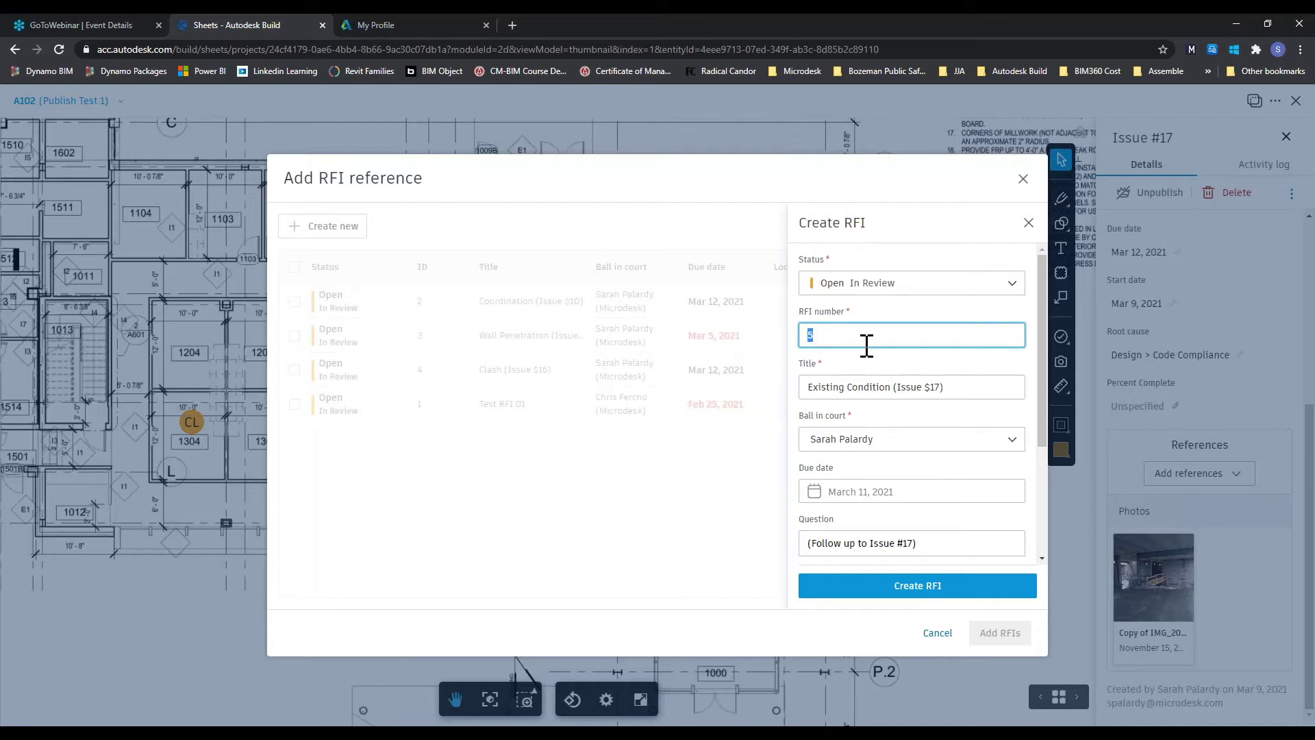
pyautogui.click(1010, 382)
pyautogui.moveTo(1001, 391); pyautogui.dragTo(802, 404)
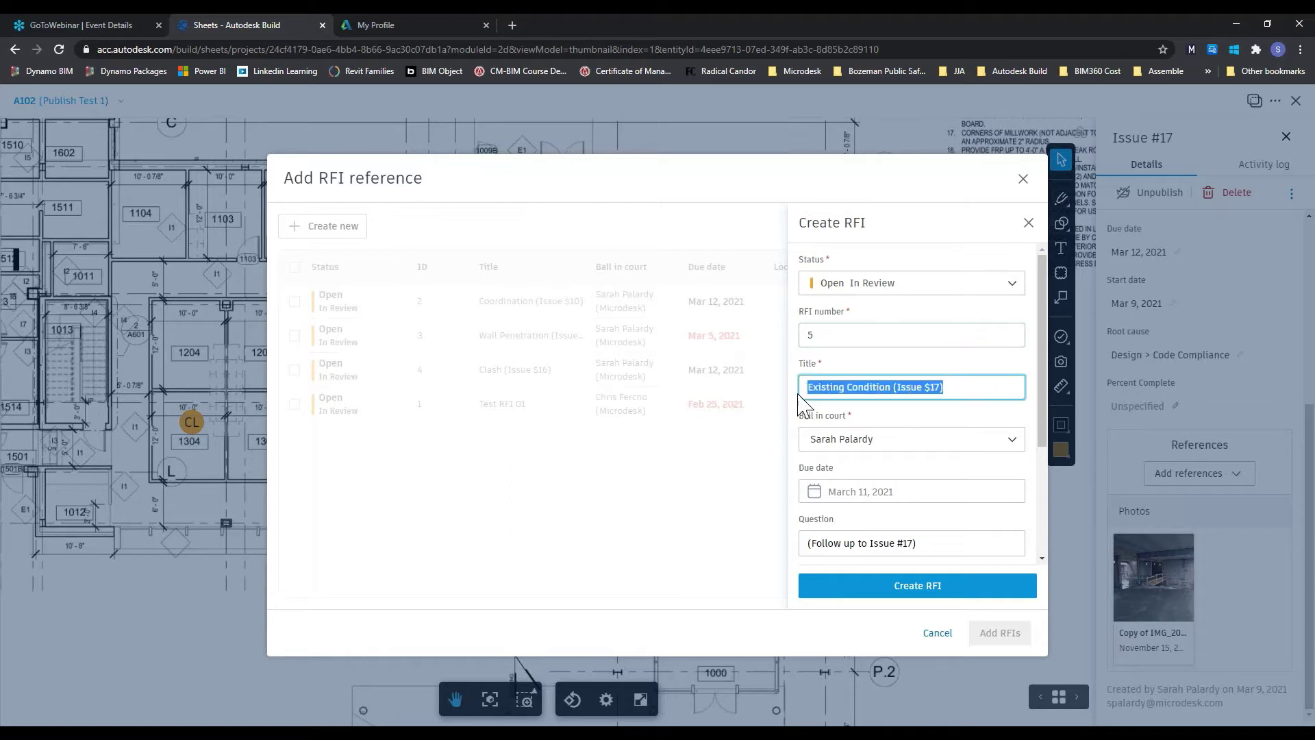
pyautogui.scroll(-1, 918, 456)
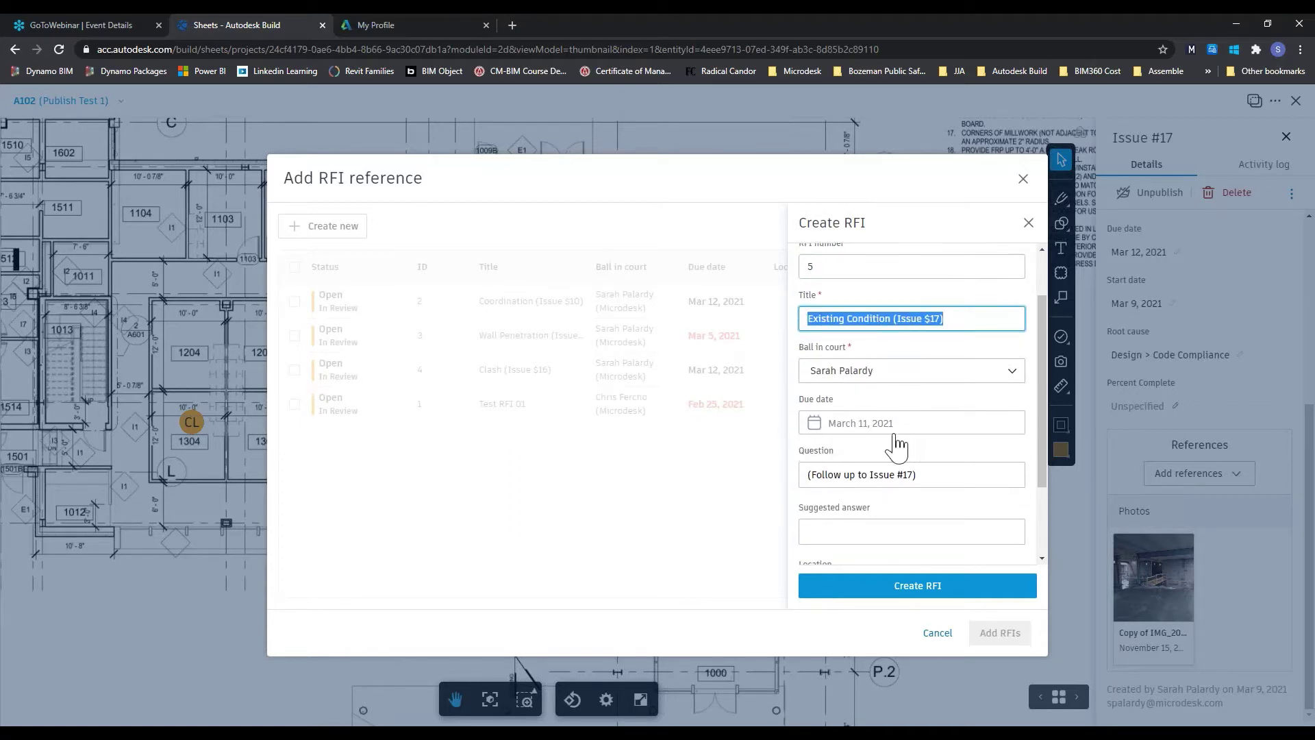
pyautogui.scroll(-1, 881, 465)
pyautogui.click(970, 406)
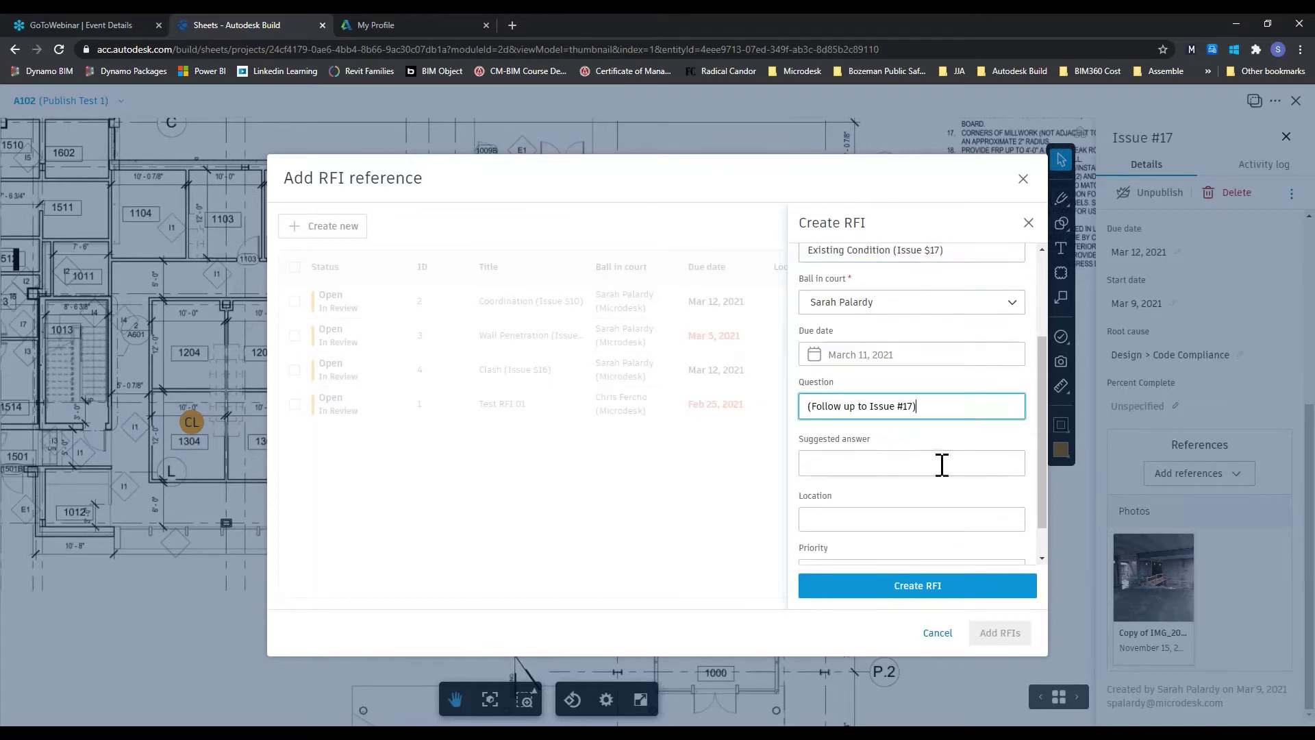
pyautogui.click(942, 465)
pyautogui.scroll(-1, 891, 476)
pyautogui.click(867, 483)
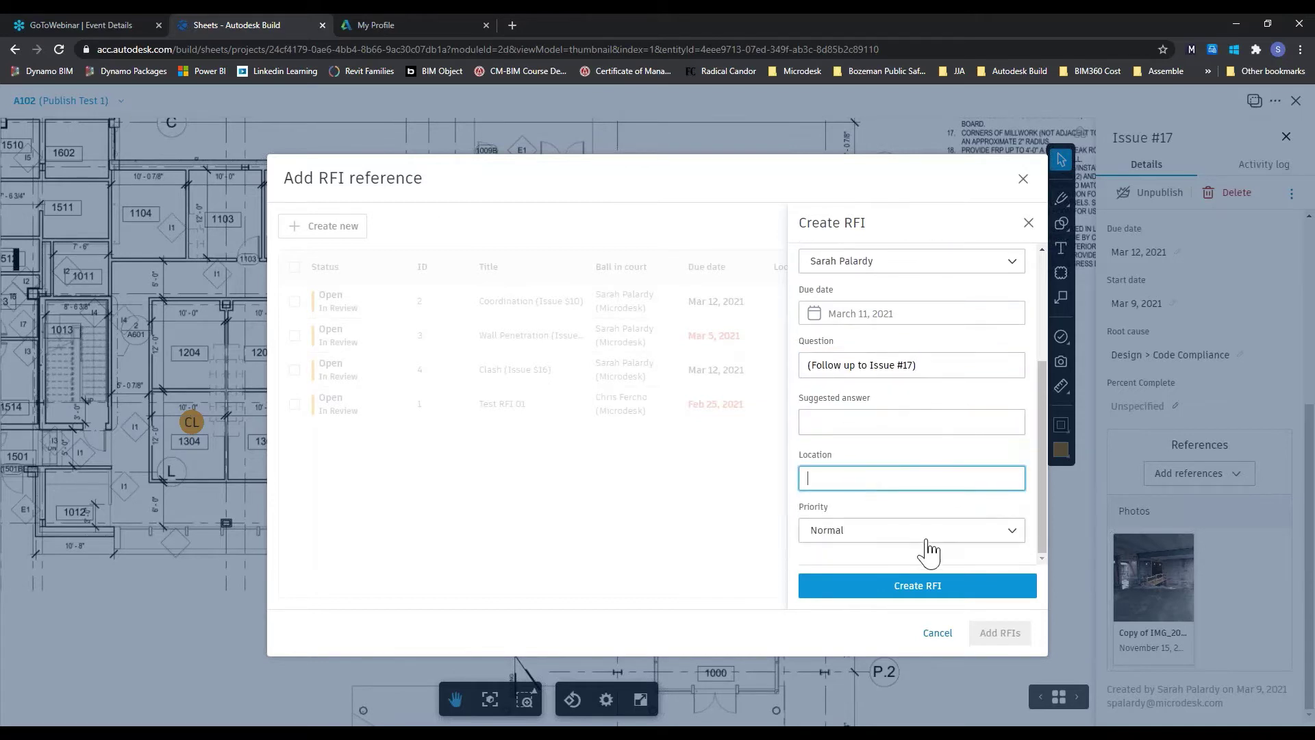
# Check the RFI's priority options, keep Normal, and create the RFI
pyautogui.click(1012, 531)
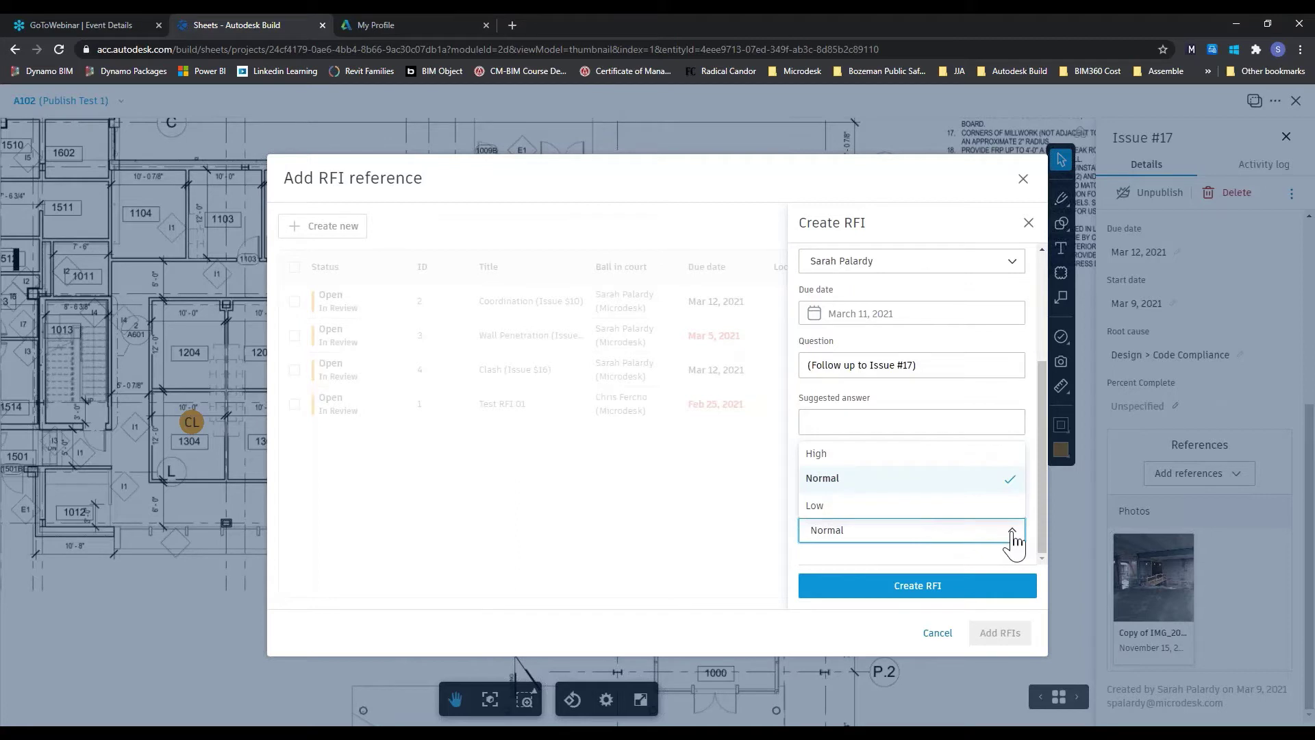
pyautogui.click(849, 575)
pyautogui.click(918, 596)
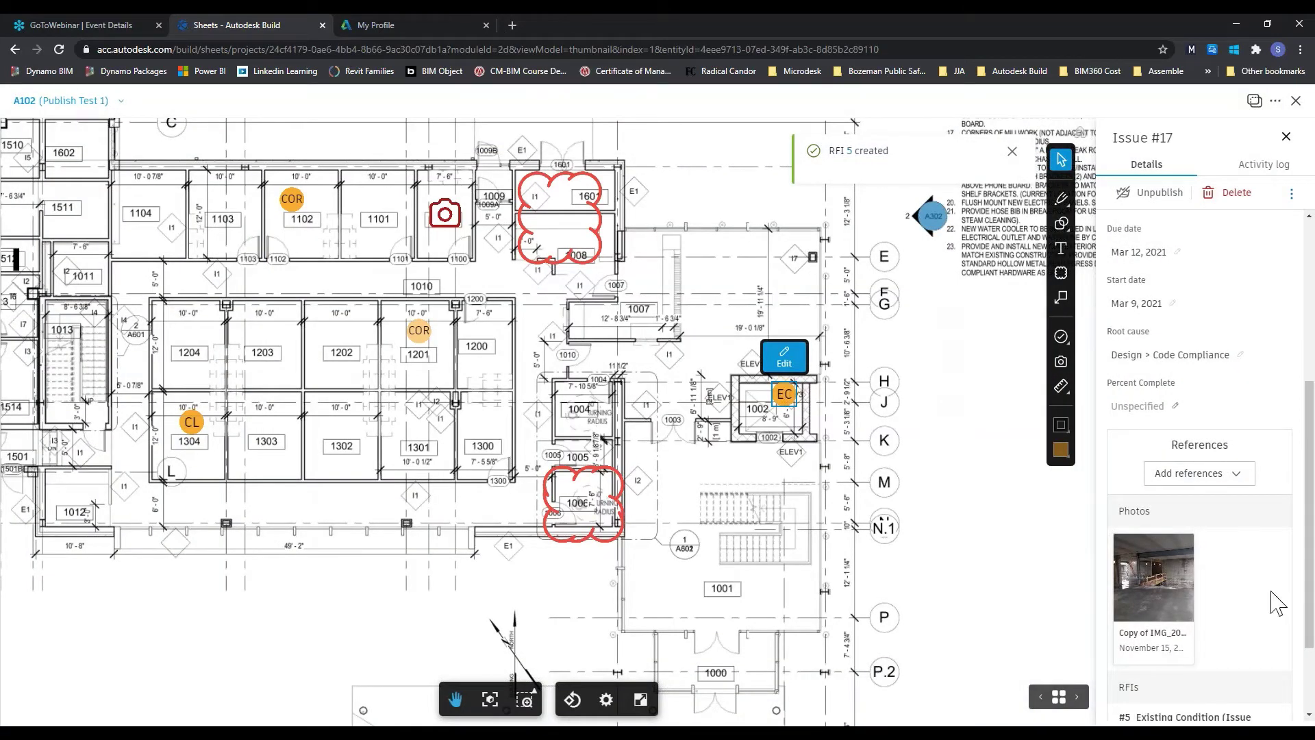
# Open the RFI linked to the issue and look through its details and references
pyautogui.scroll(-3, 1253, 594)
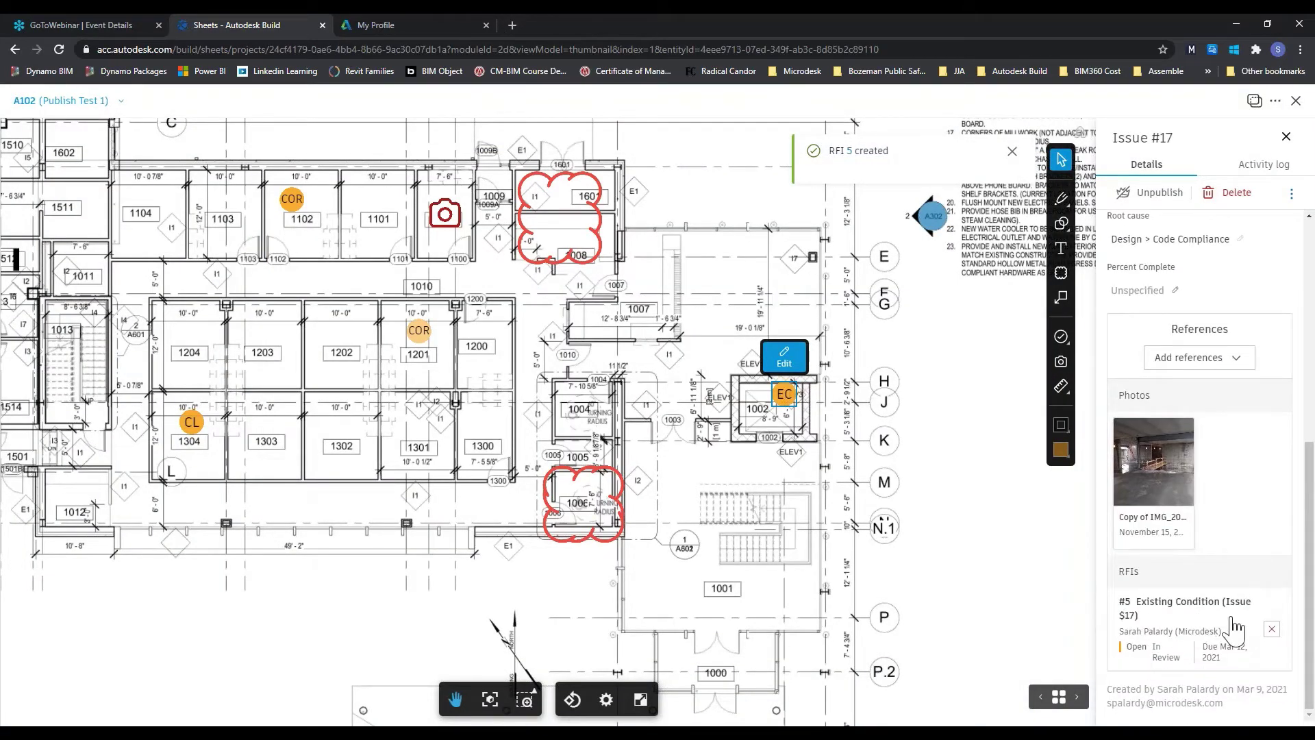
pyautogui.click(1192, 627)
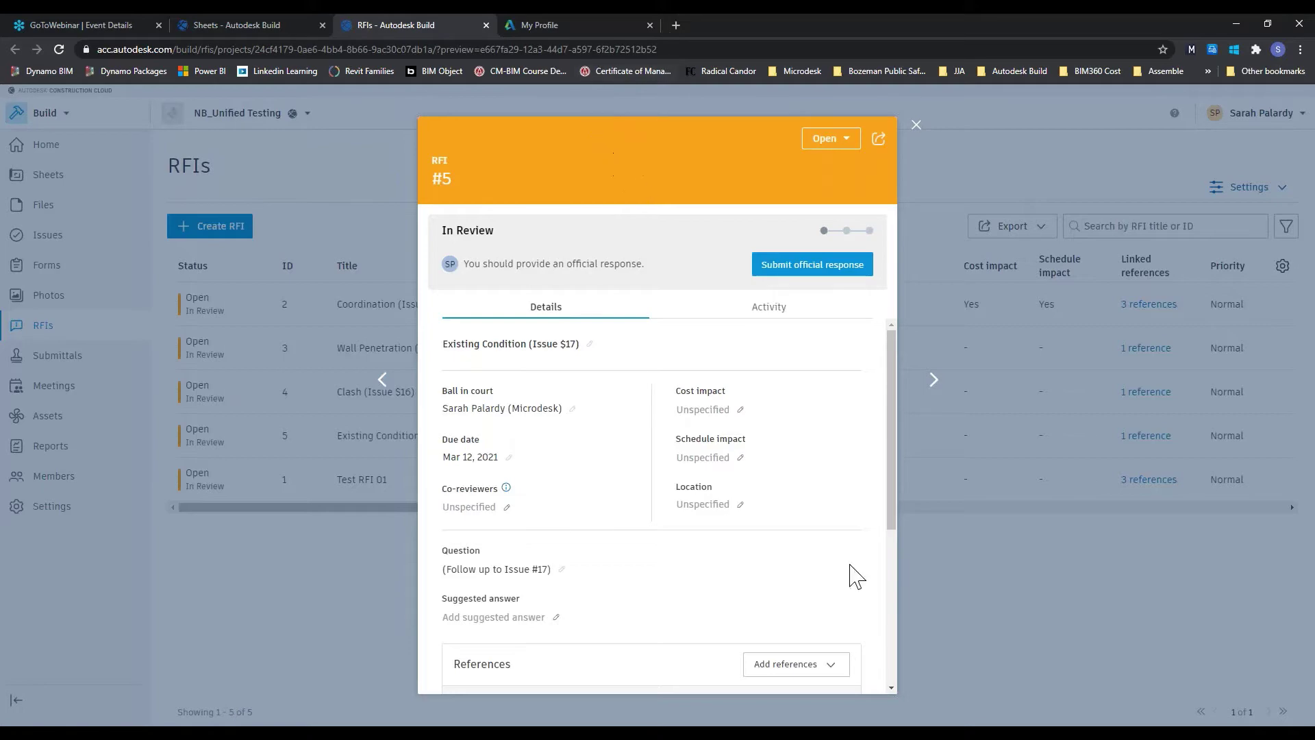
pyautogui.scroll(-5, 850, 575)
pyautogui.scroll(5, 699, 500)
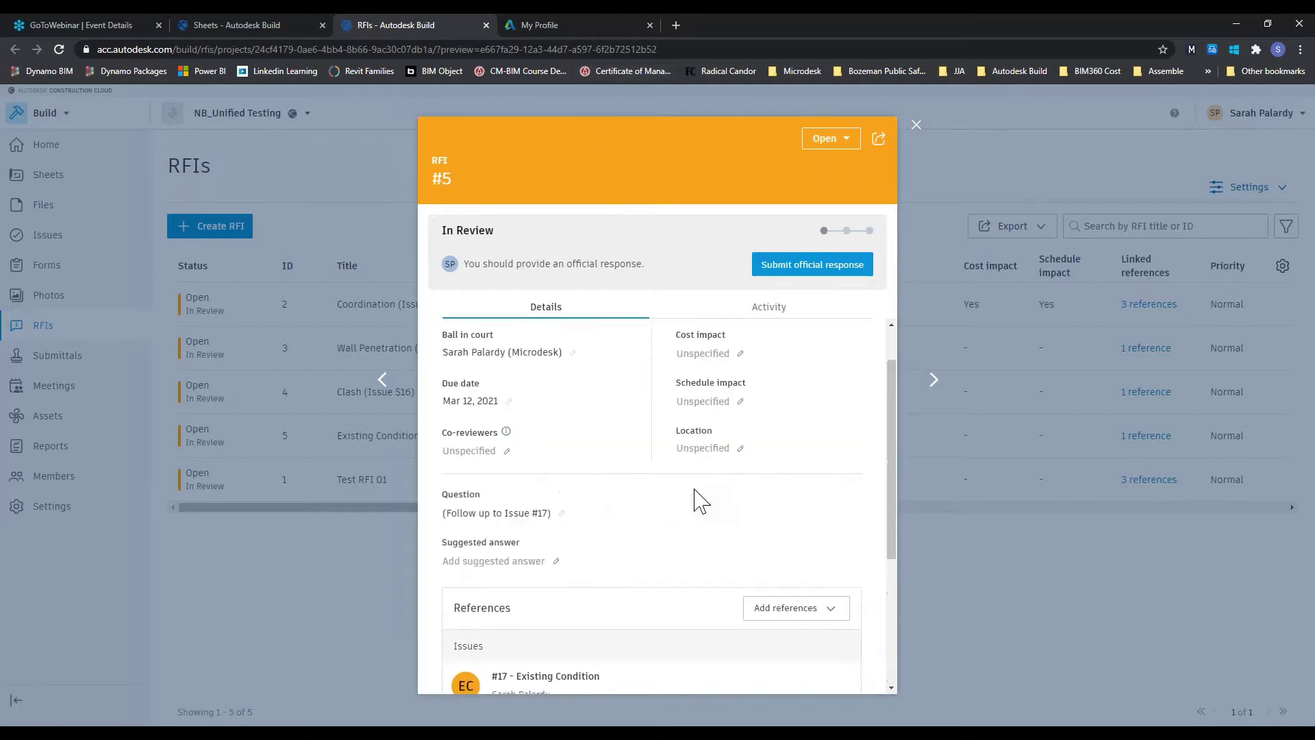
# Close the RFI's details, return to sheet A102, and close the issue's details
pyautogui.click(917, 127)
pyautogui.click(239, 25)
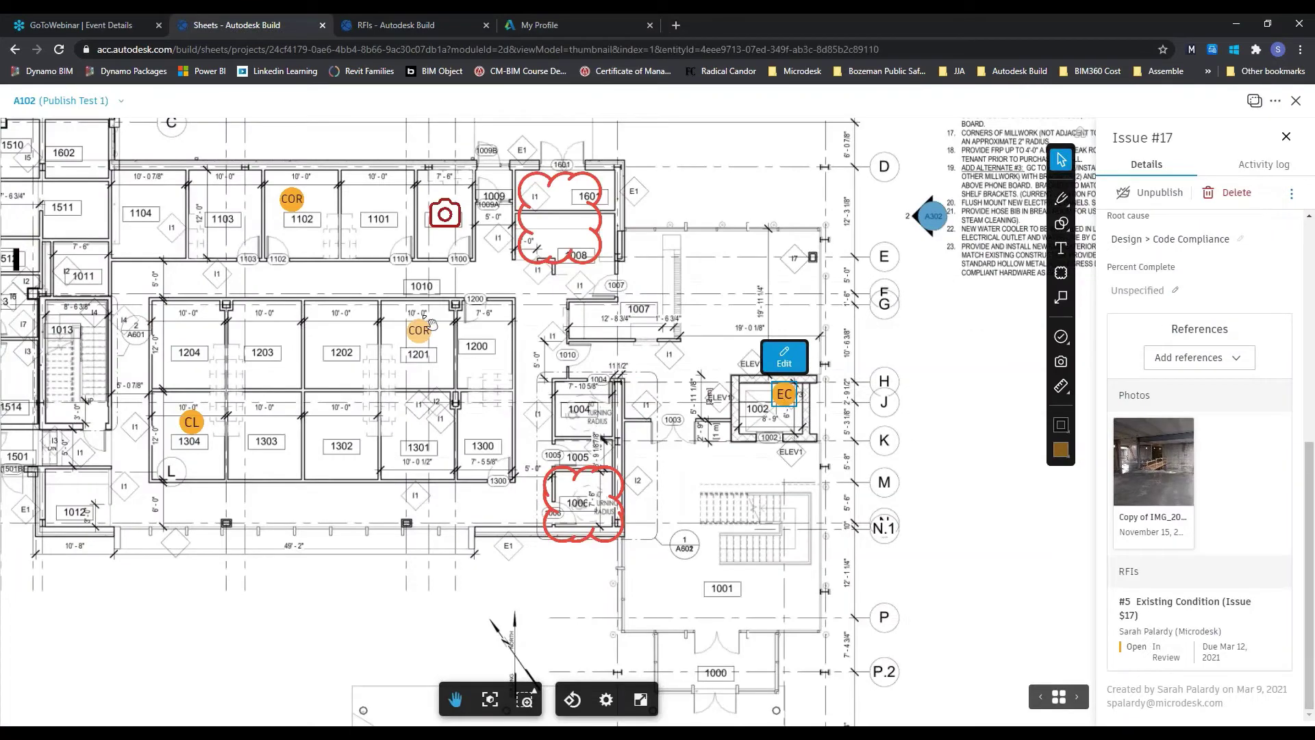
pyautogui.click(1286, 136)
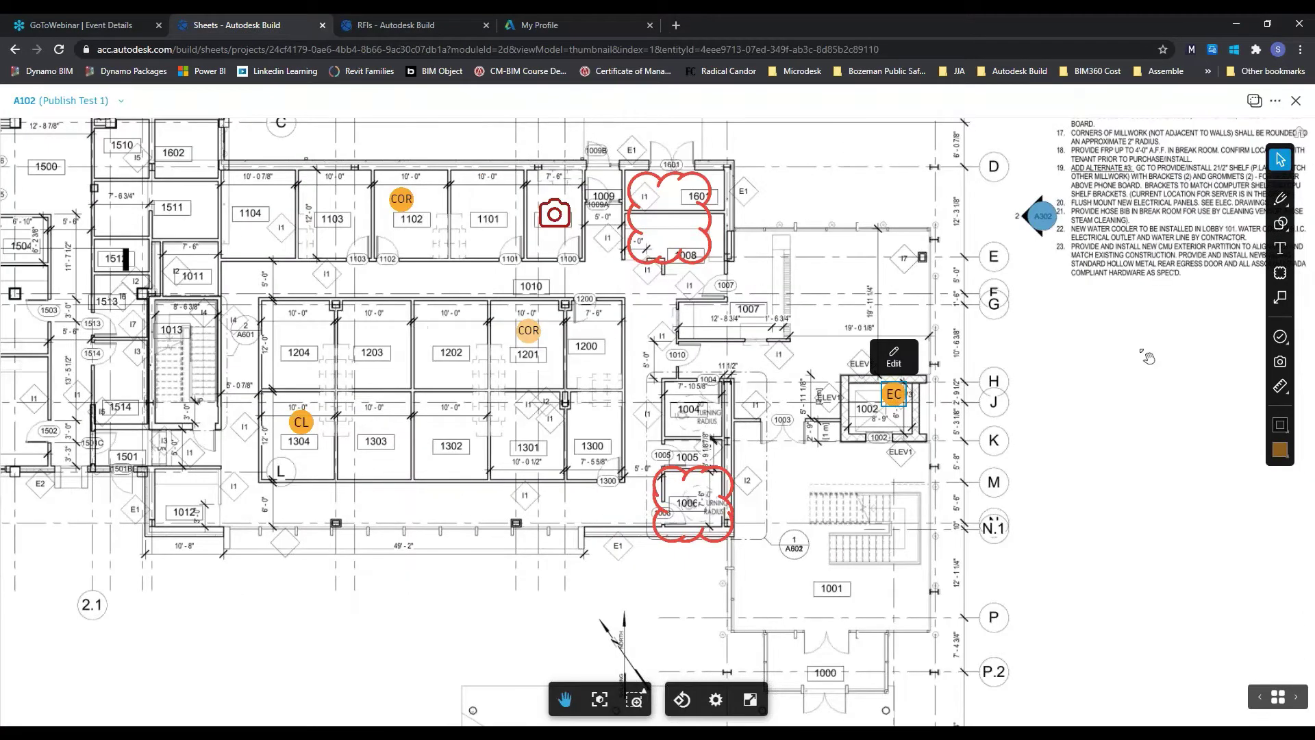
# Place a photo reference markup beside room 1001, look through the photos available for it, and delete the markup
pyautogui.click(1281, 362)
pyautogui.click(938, 536)
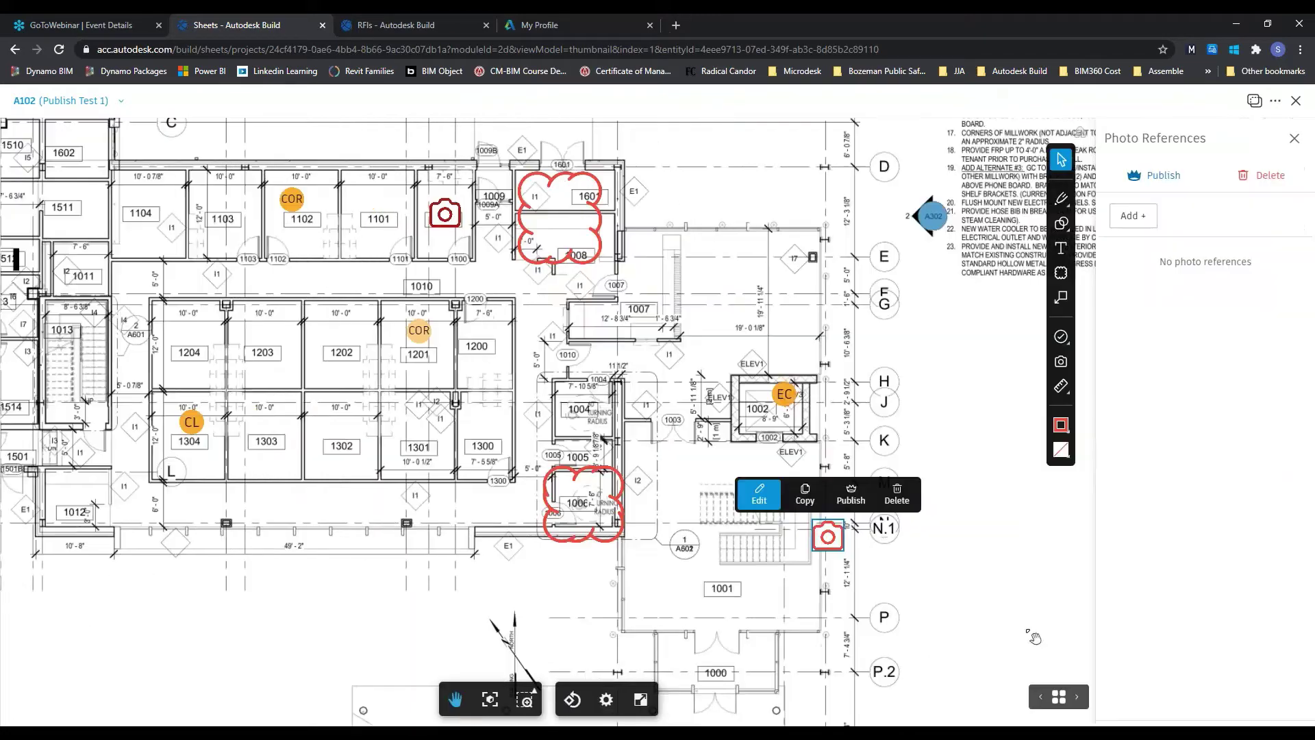
pyautogui.click(1130, 218)
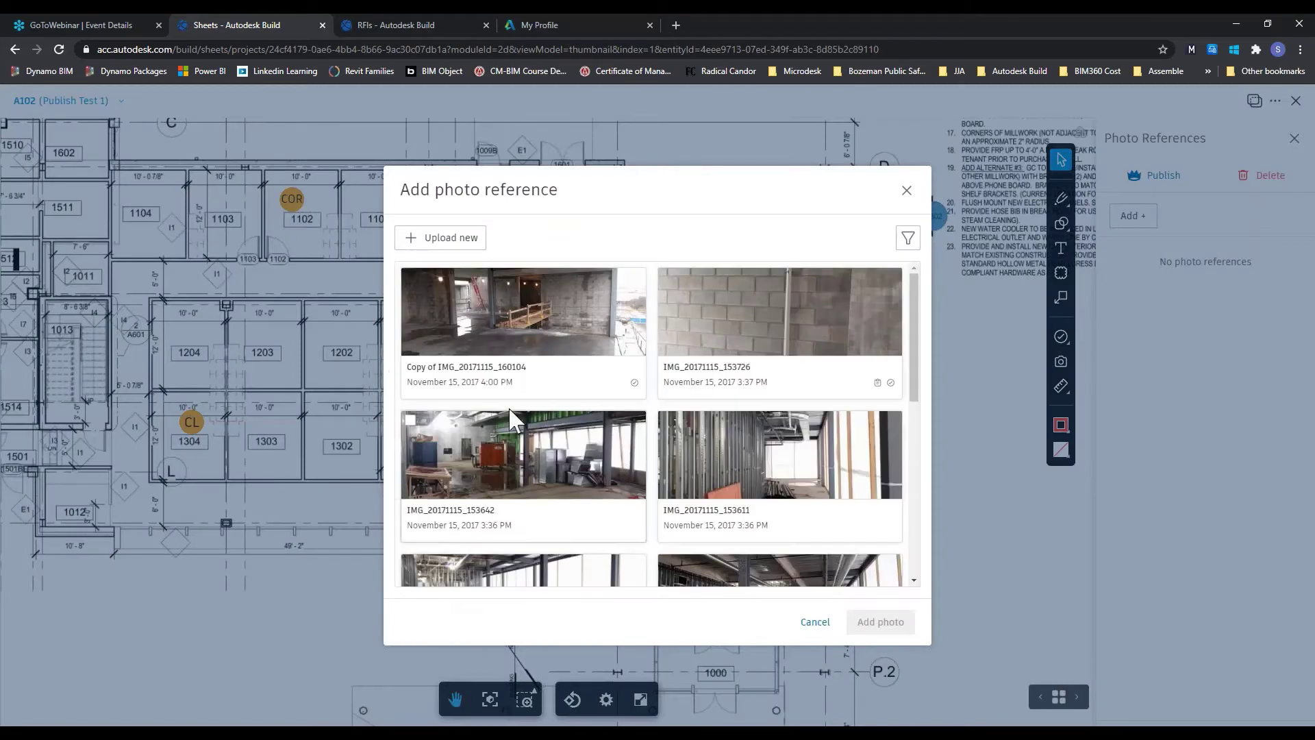
pyautogui.click(907, 191)
pyautogui.click(1278, 178)
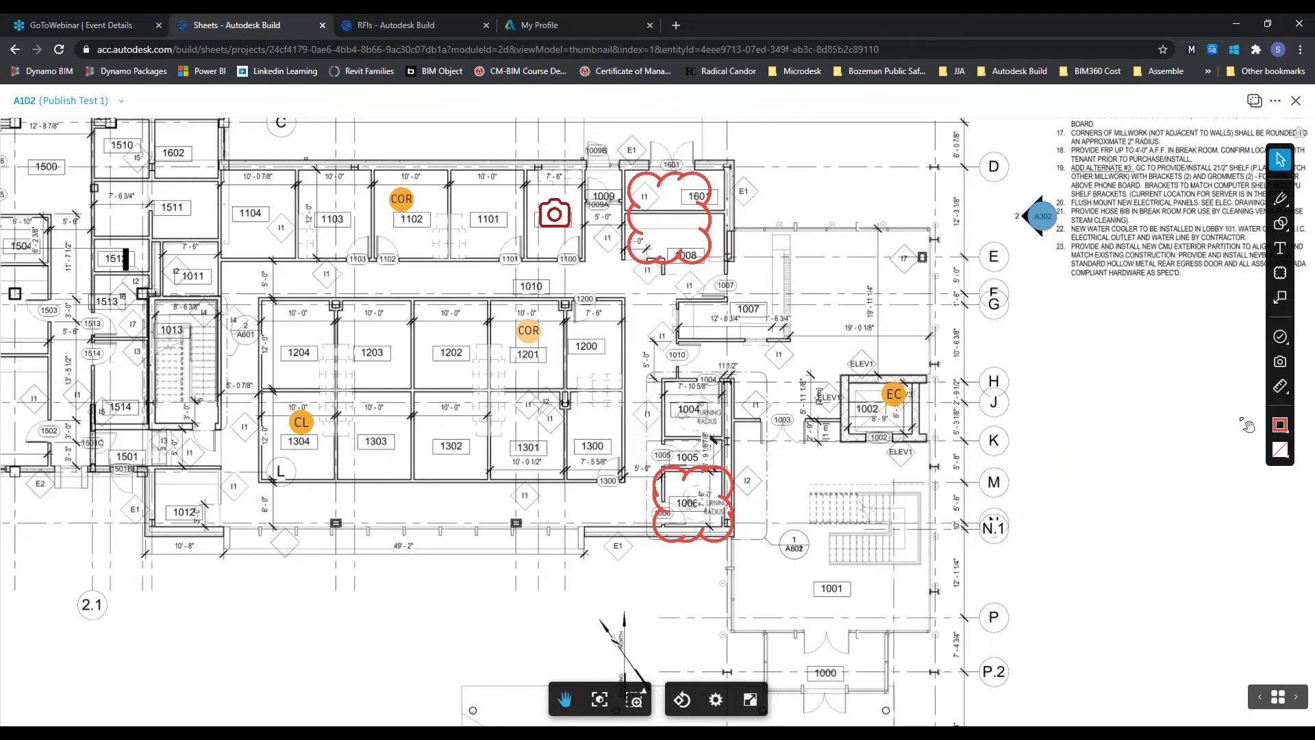
# Look through the measurement tools and the markup border and fill color options
pyautogui.moveTo(1286, 390)
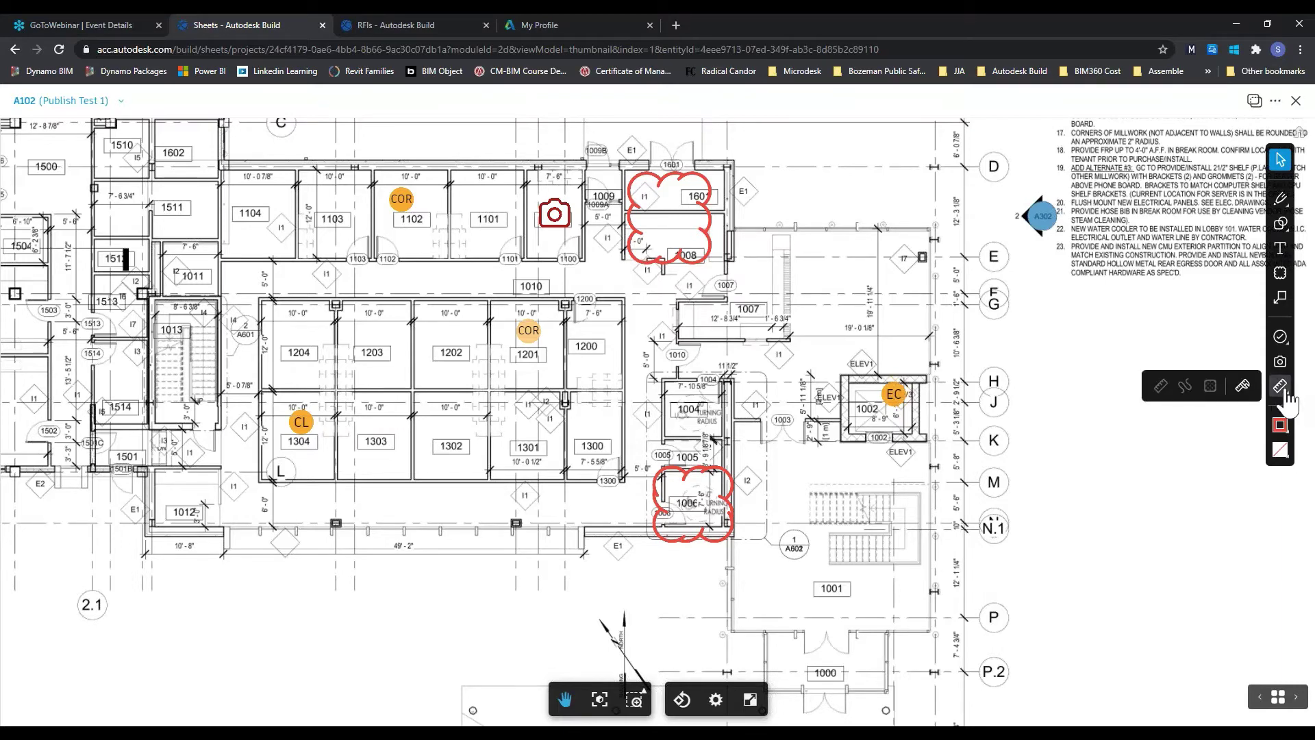
pyautogui.click(1282, 426)
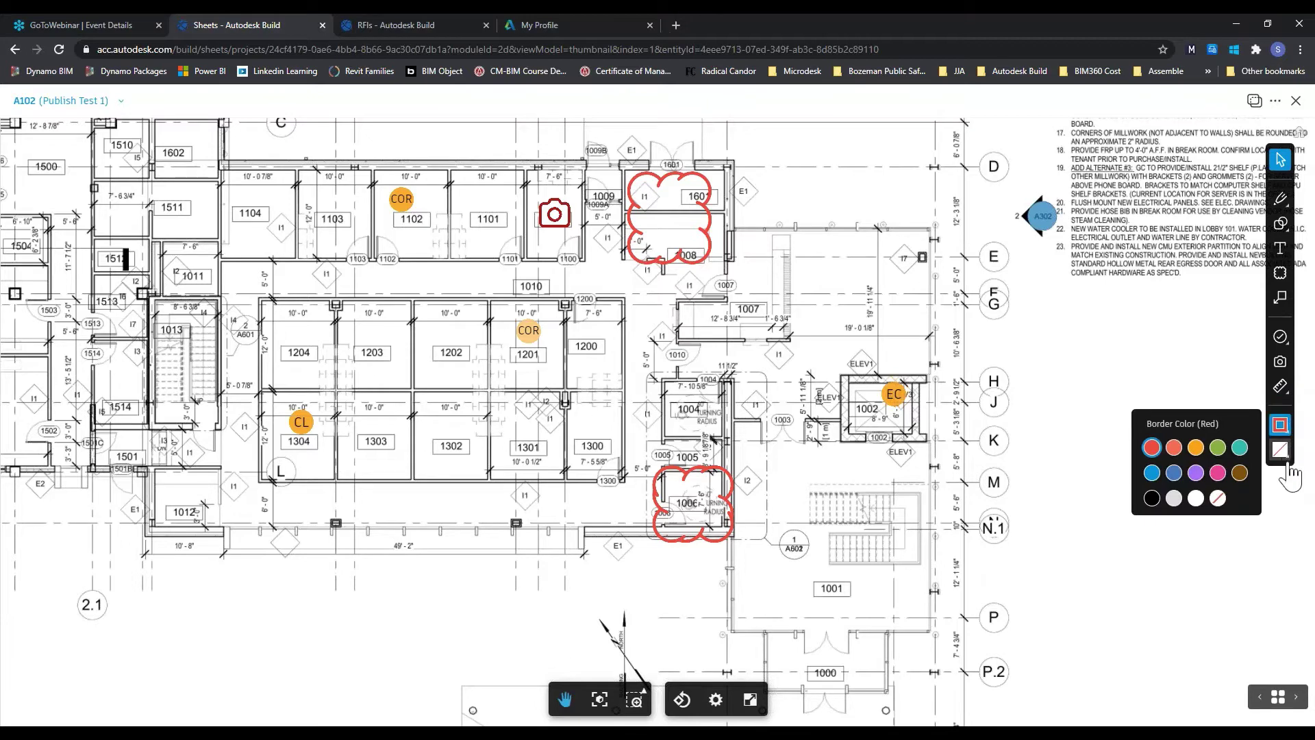
pyautogui.click(1281, 450)
pyautogui.click(1253, 414)
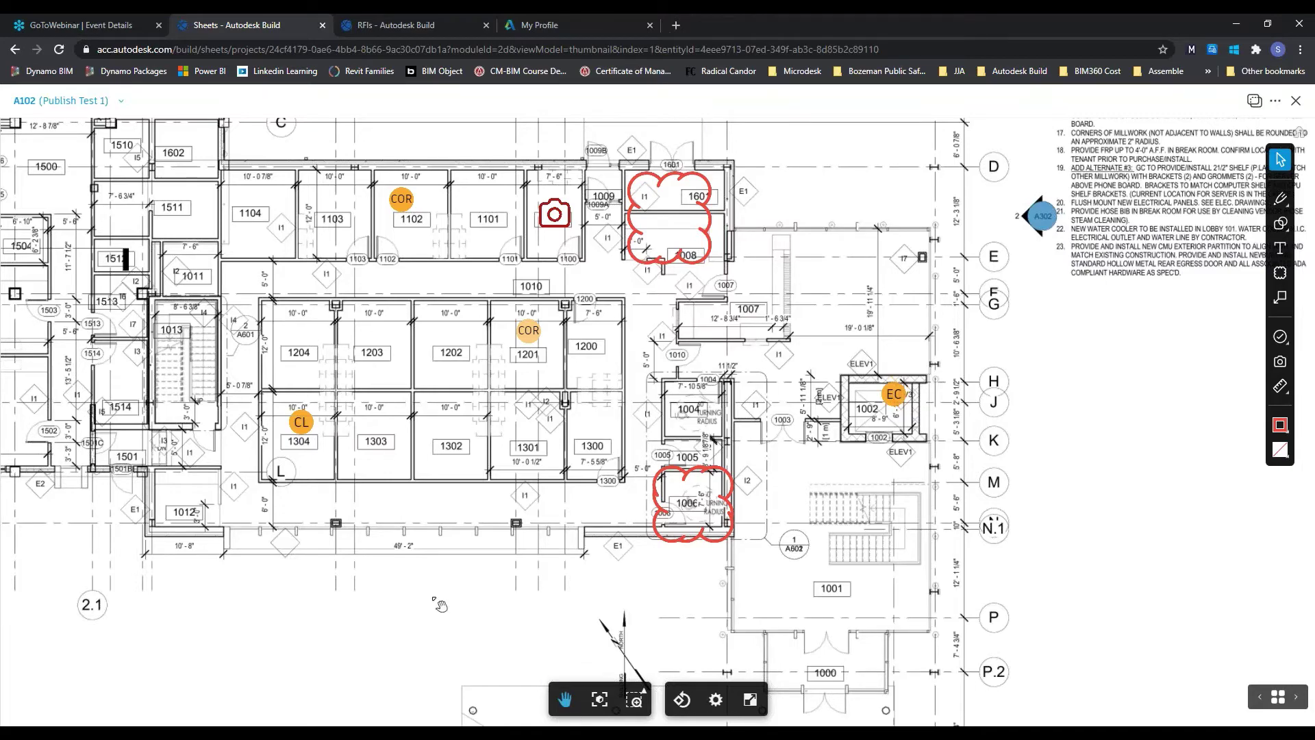
# Fit the whole sheet to the view, then zoom into a window around the central rooms 1202 and 1302
pyautogui.moveTo(428, 620)
pyautogui.mouseDown()
pyautogui.moveTo(541, 603)
pyautogui.moveTo(746, 453)
pyautogui.moveTo(525, 628)
pyautogui.moveTo(523, 680)
pyautogui.moveTo(613, 665)
pyautogui.mouseUp()
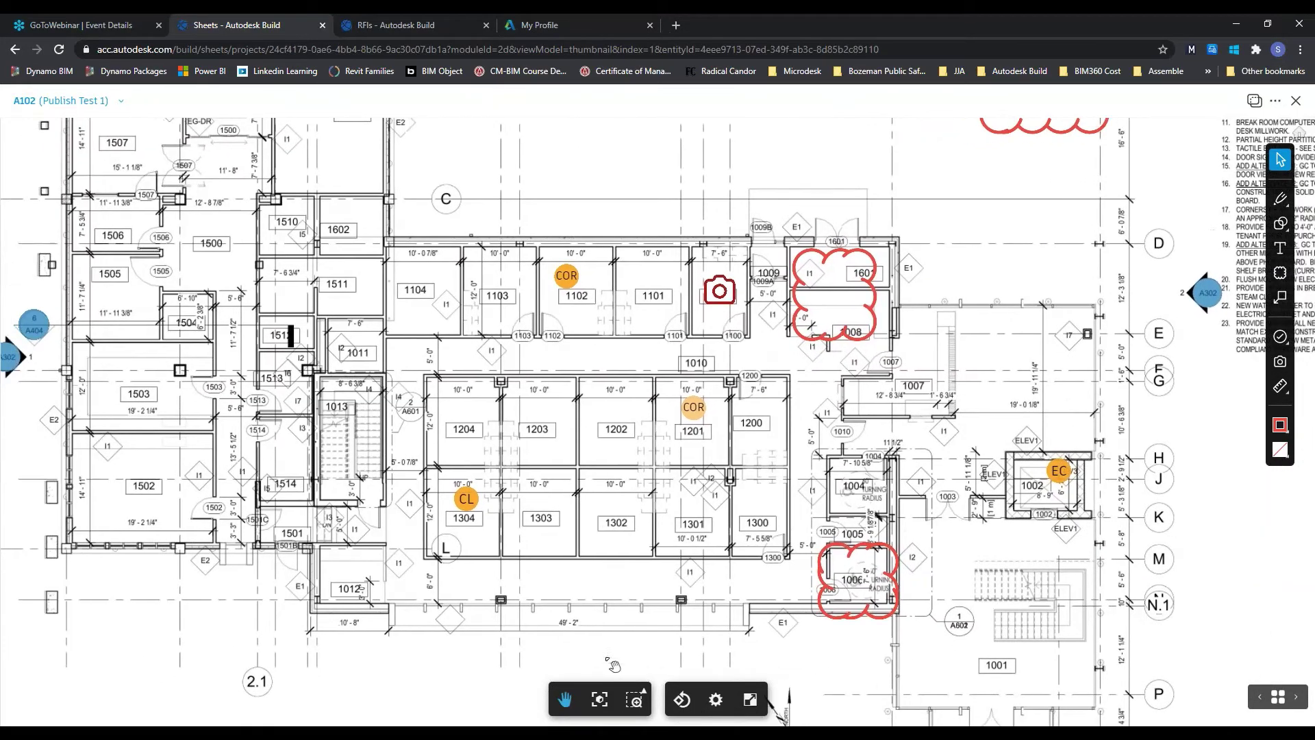
pyautogui.click(601, 706)
pyautogui.click(634, 700)
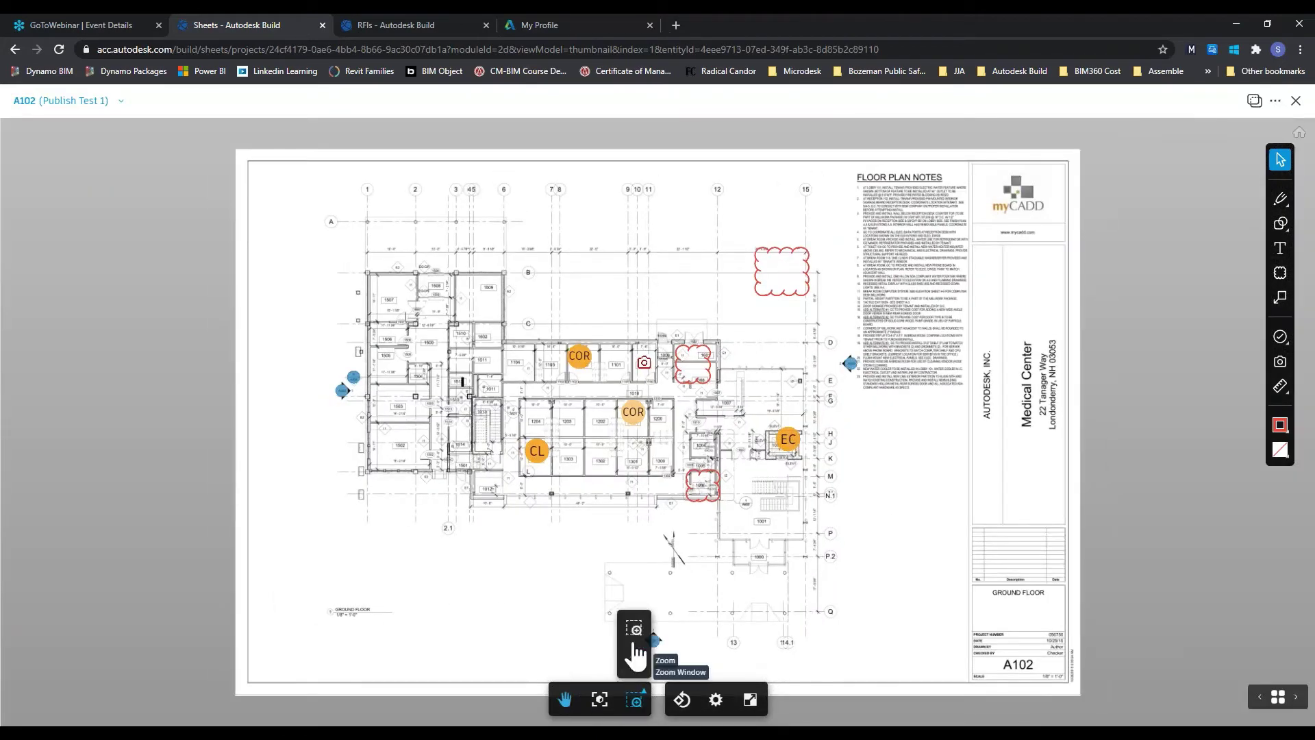
pyautogui.click(634, 629)
pyautogui.moveTo(580, 397); pyautogui.dragTo(618, 452)
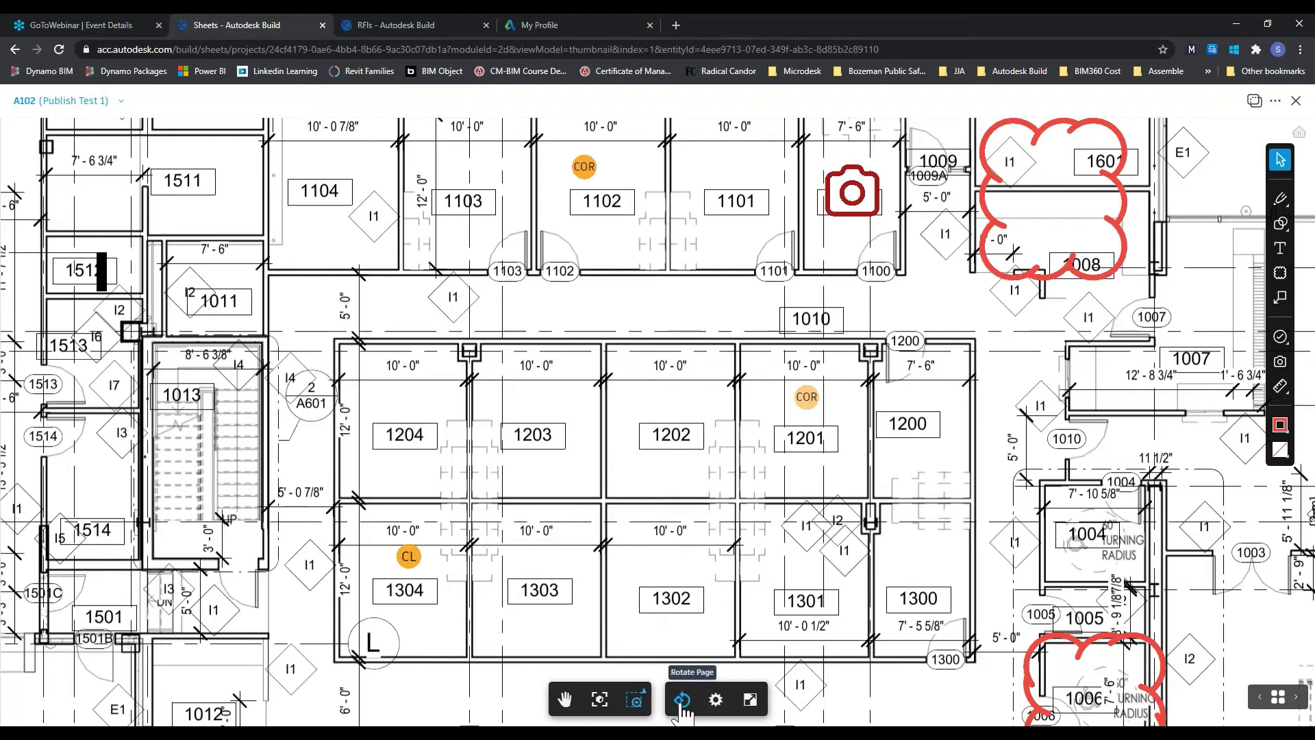
# Review the viewer's configuration, navigation and appearance settings, and close them without changes
pyautogui.click(716, 699)
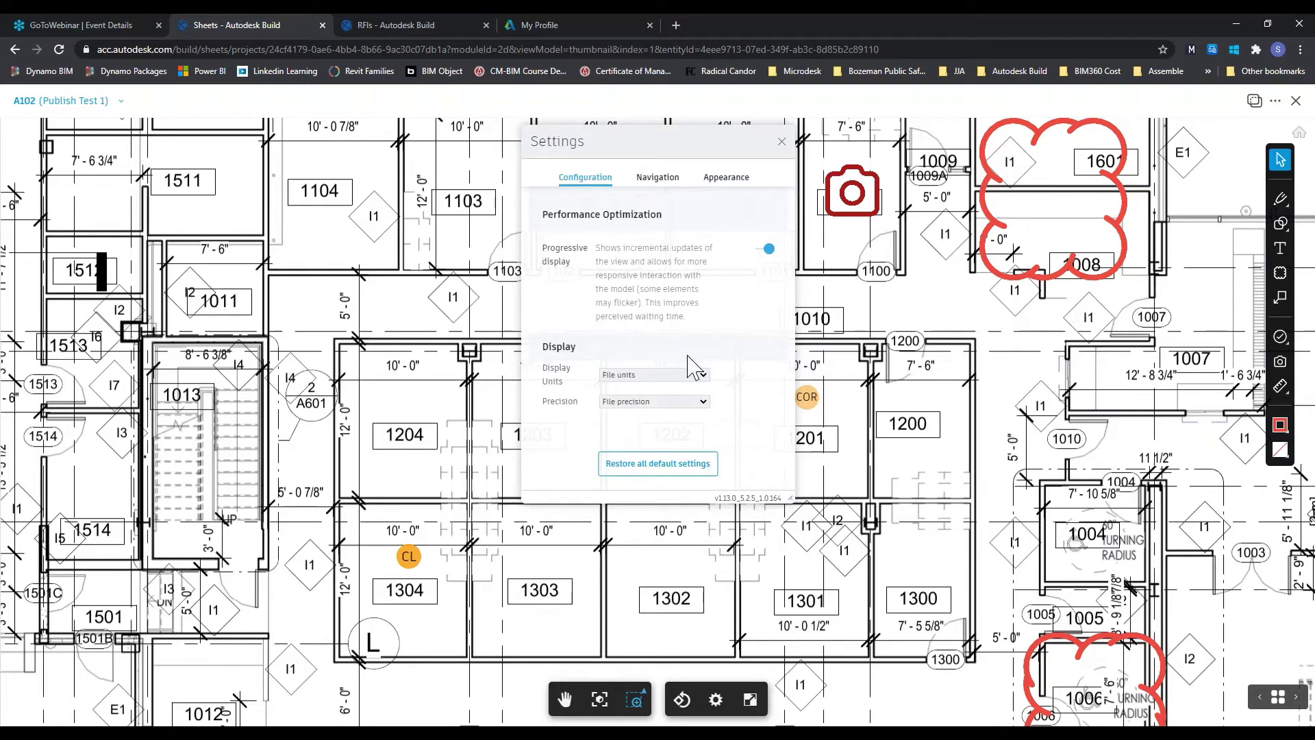
pyautogui.click(666, 180)
pyautogui.scroll(-3, 661, 308)
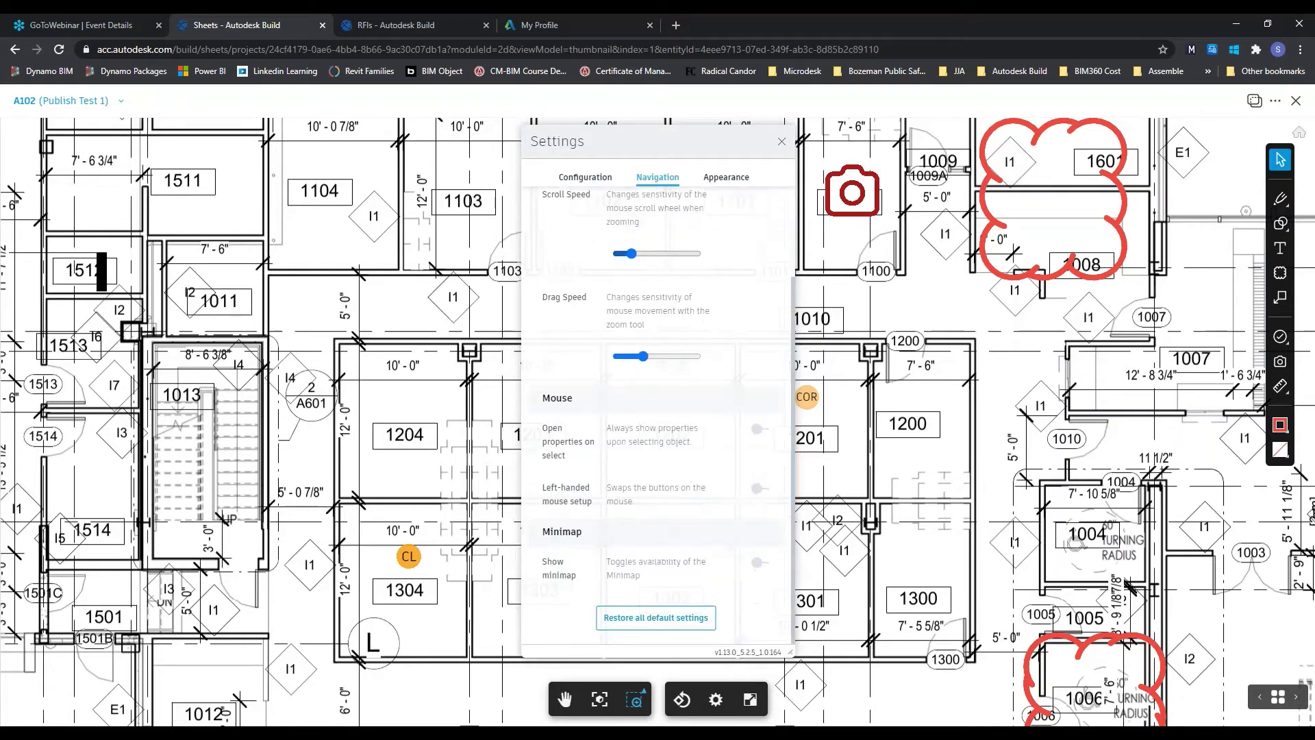
pyautogui.scroll(3, 661, 308)
pyautogui.click(712, 179)
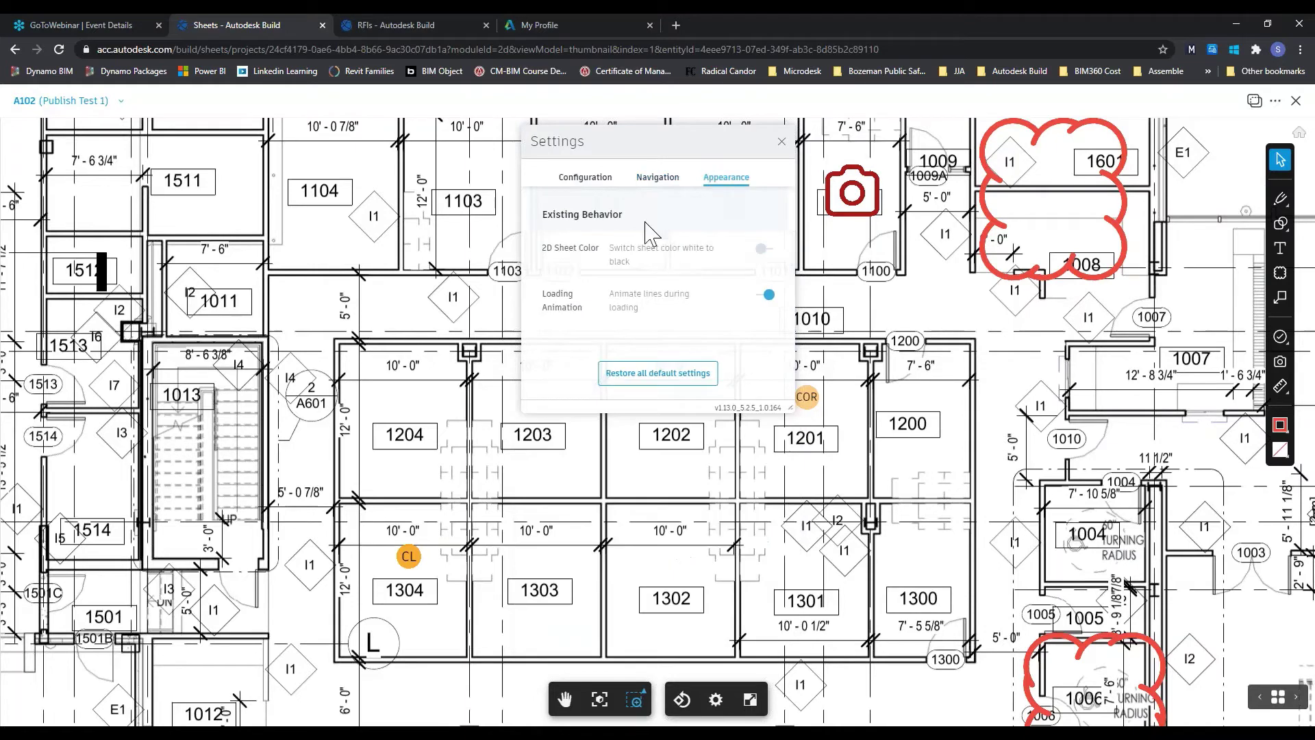
pyautogui.click(782, 142)
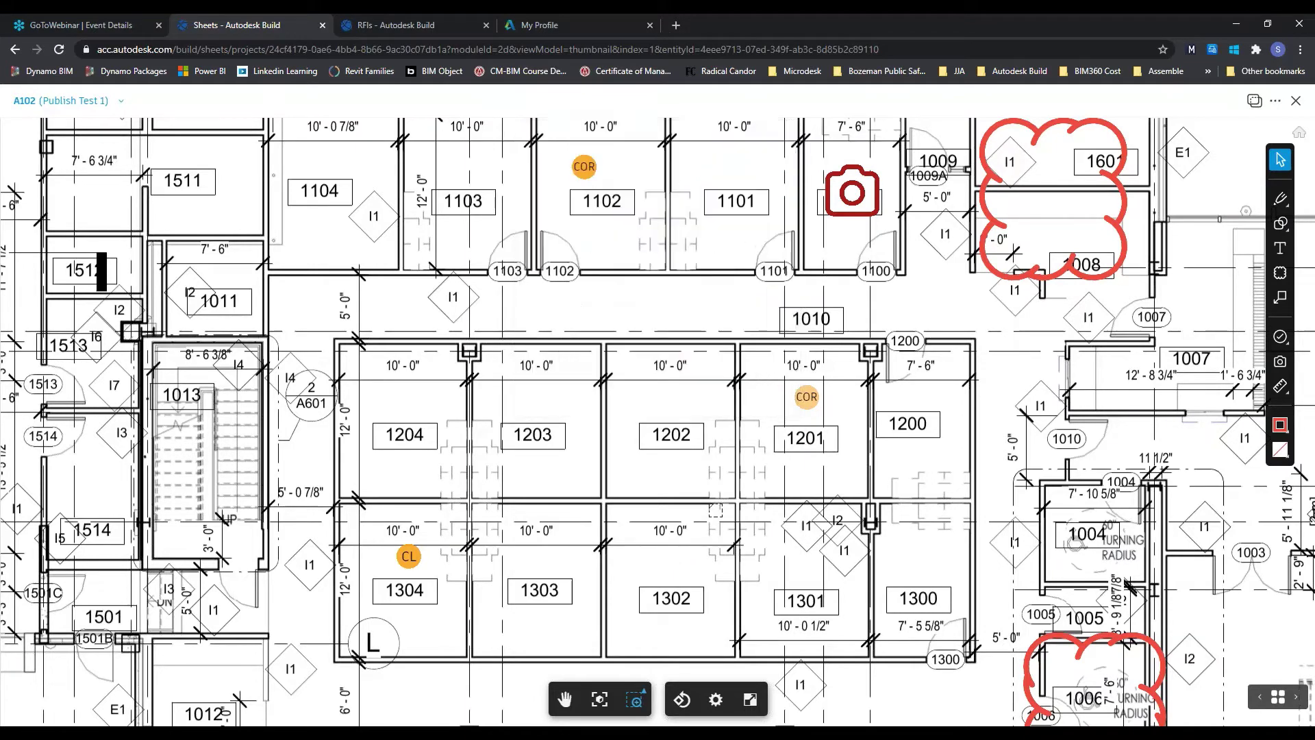
# View sheet A102 in full screen, exit full screen, and bring most of the sheet back into view
pyautogui.click(752, 701)
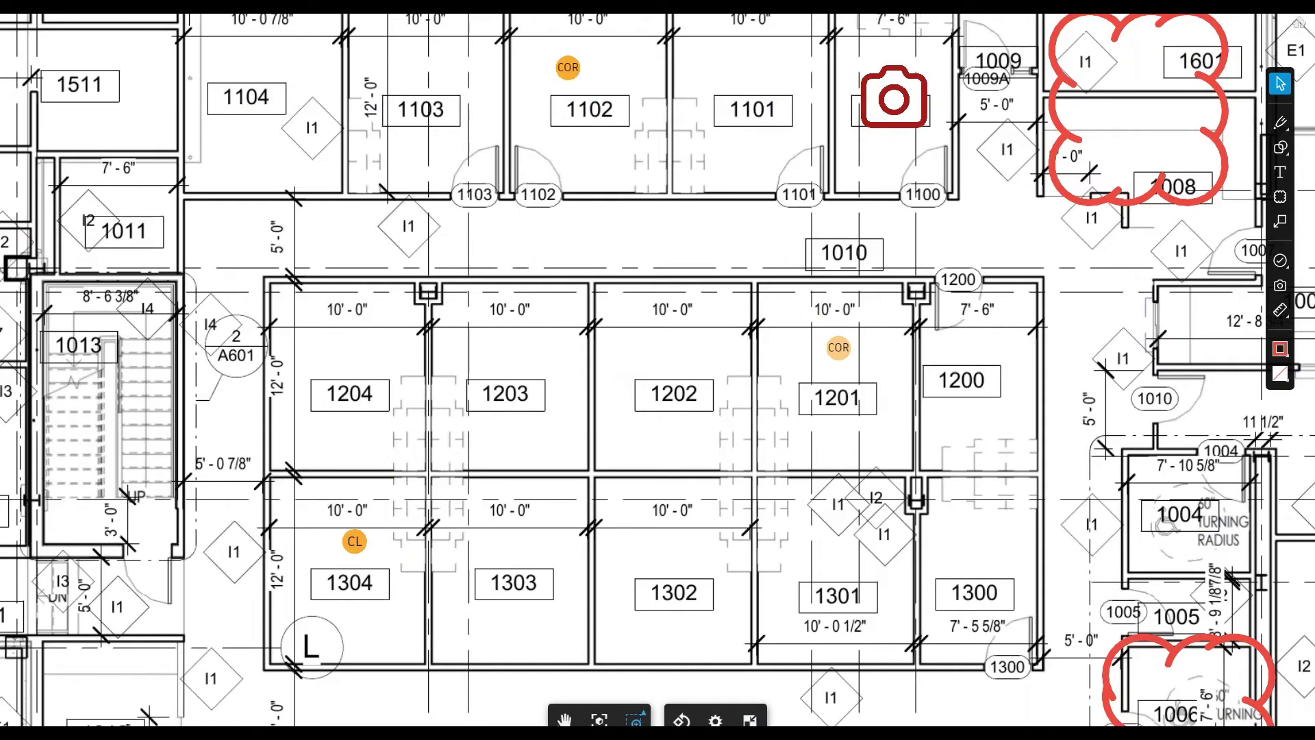
pyautogui.press('Escape')
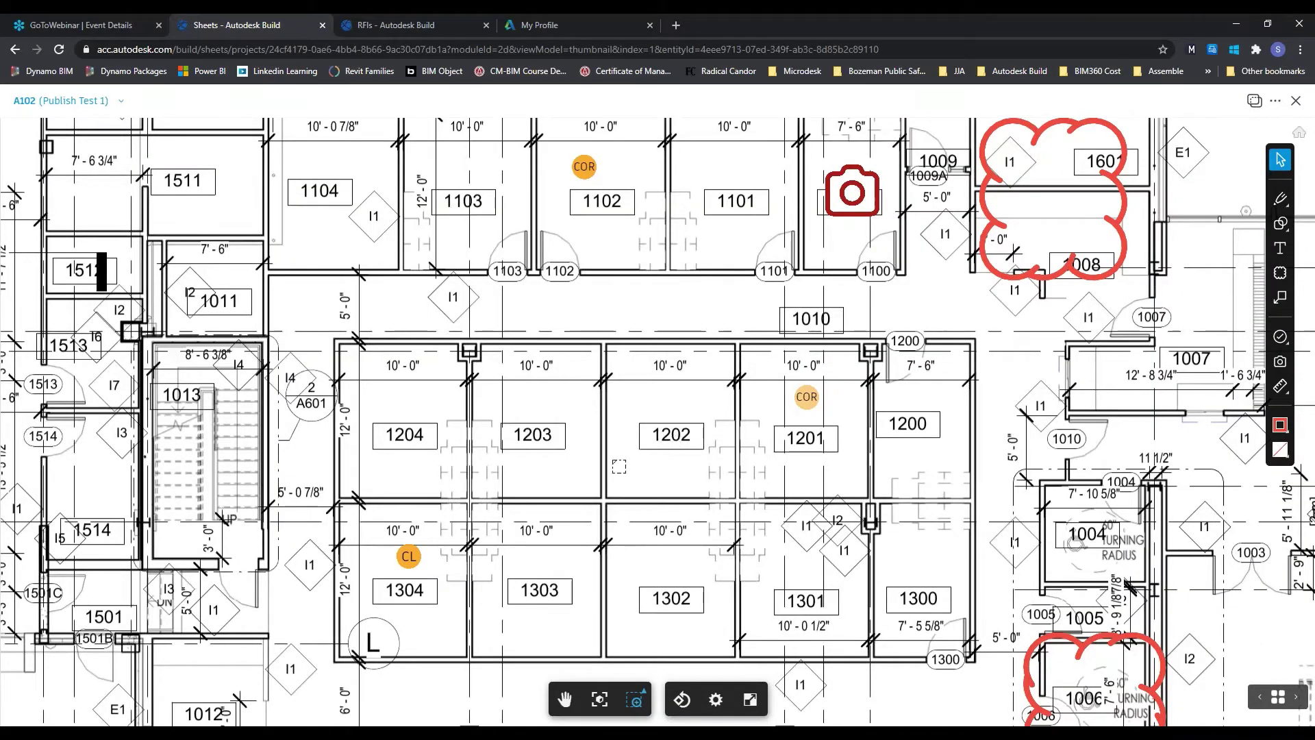
pyautogui.scroll(-5, 895, 360)
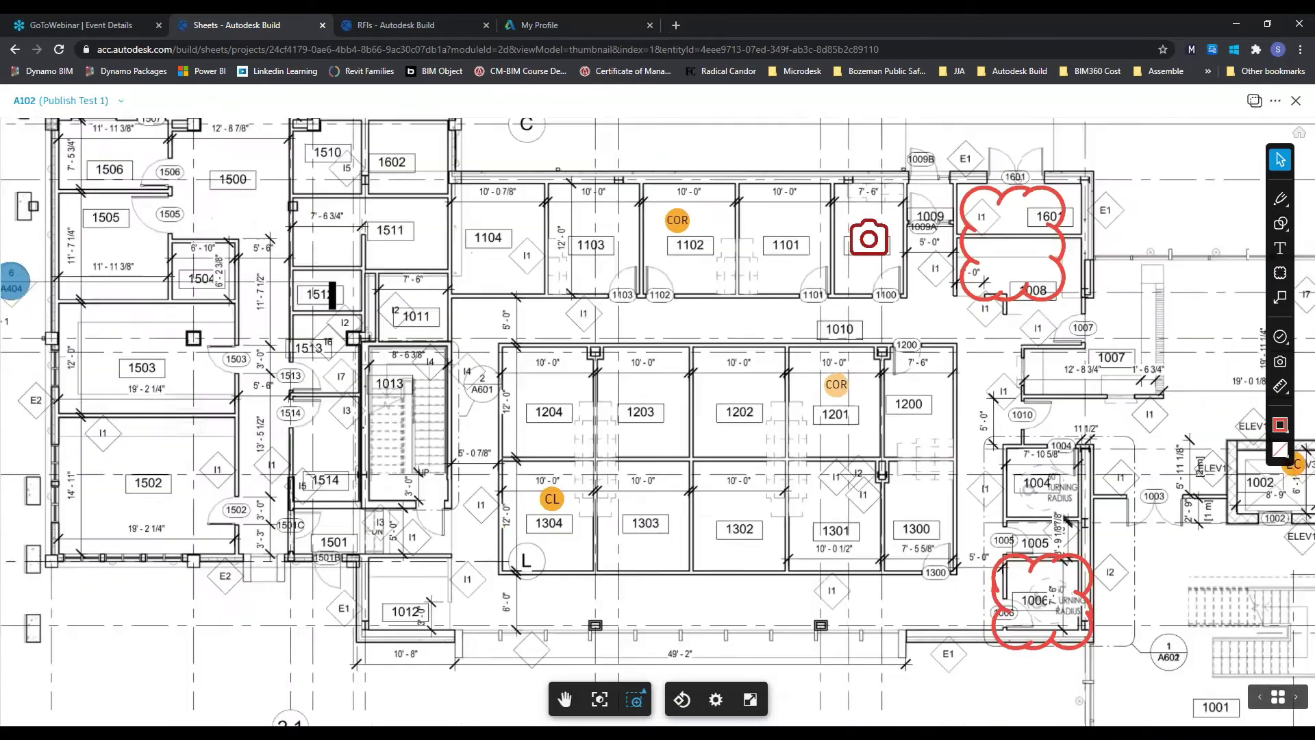
pyautogui.scroll(-5, 821, 483)
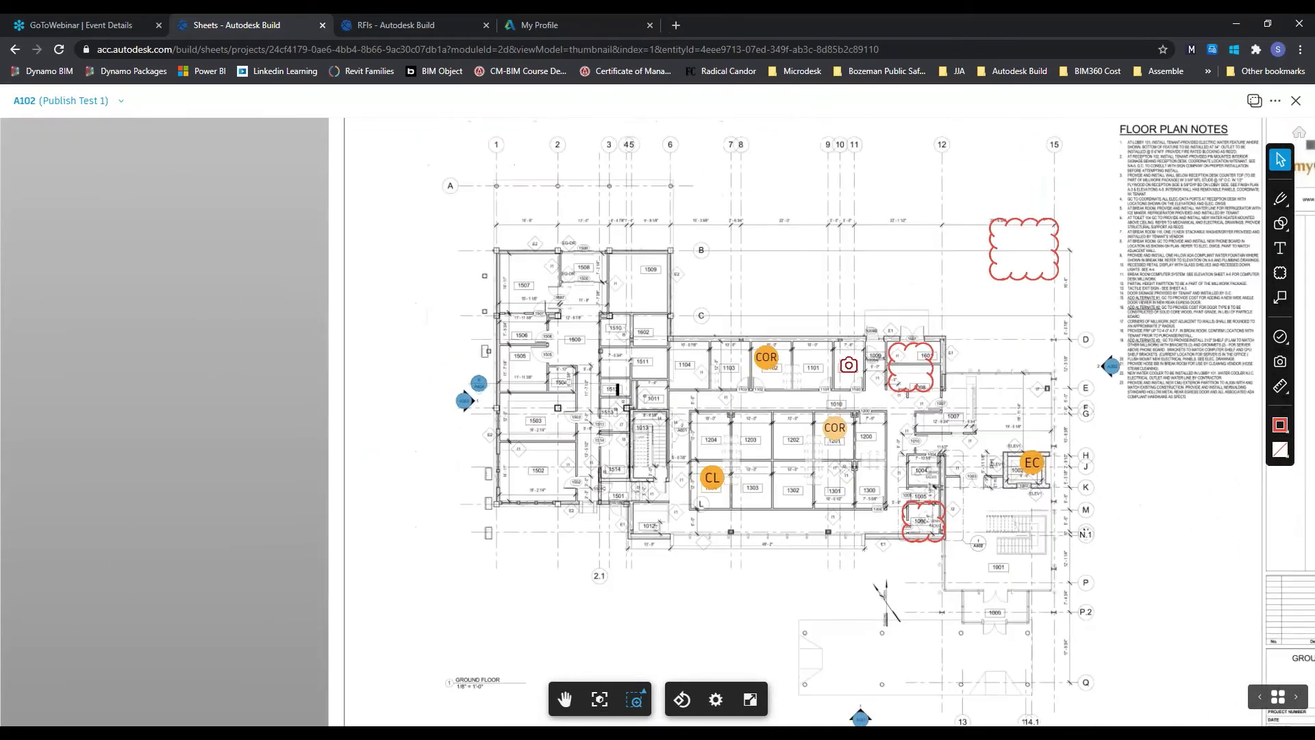
pyautogui.scroll(-1, 812, 561)
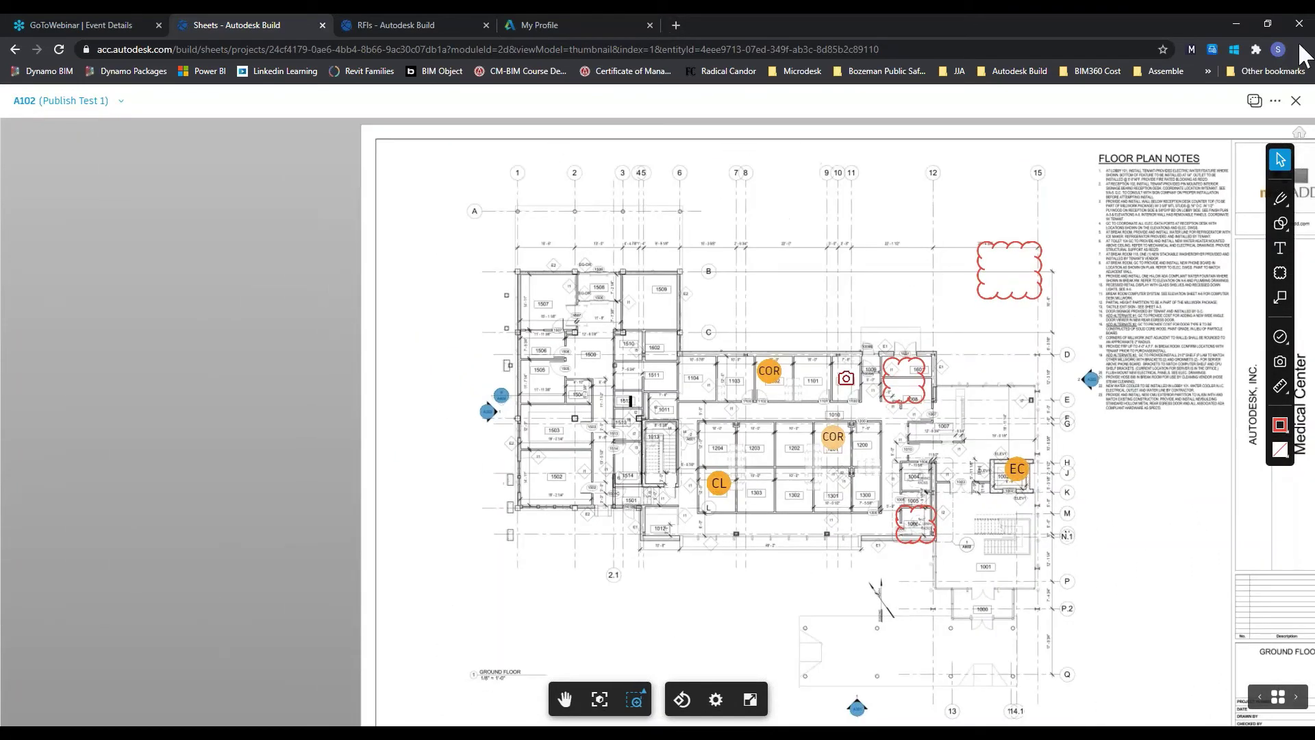
# Start a sheet comparison with A102 (Publish Test 1) as Sheet A and A202 RCP - Ground Floor as Sheet B
pyautogui.click(1256, 102)
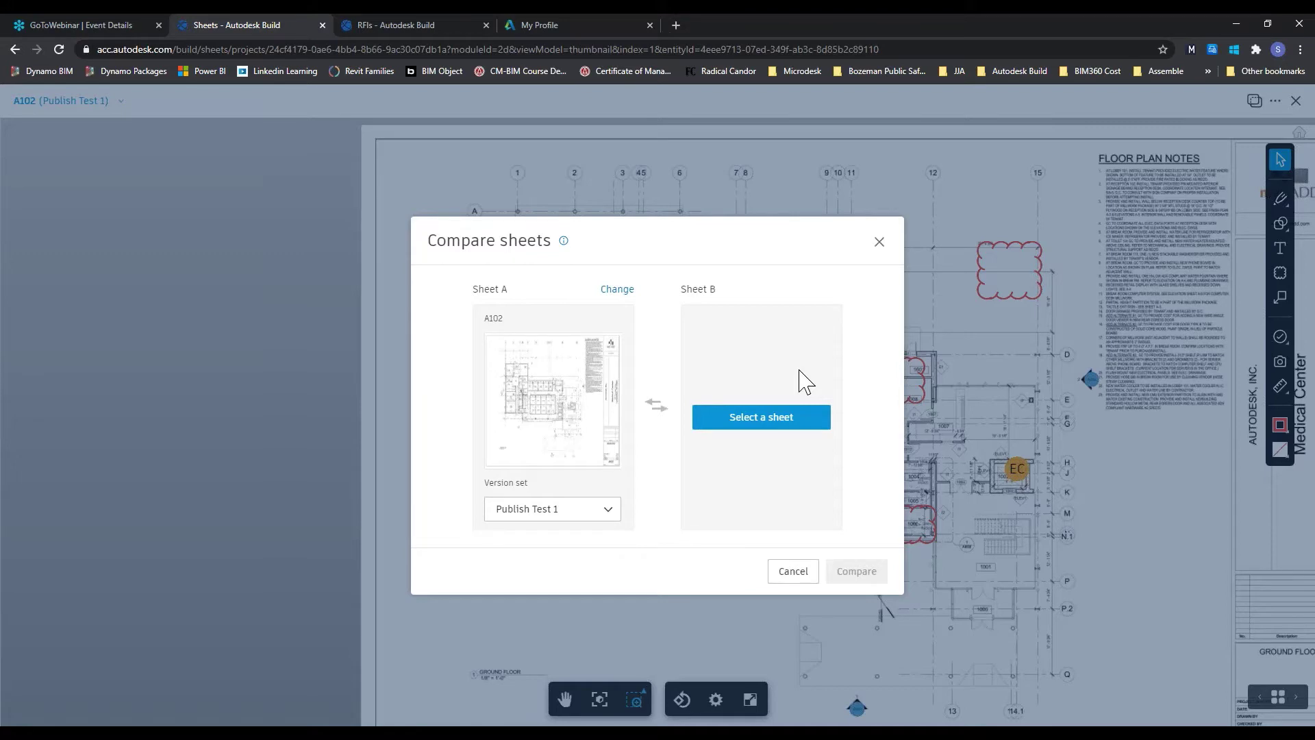
pyautogui.click(610, 515)
pyautogui.click(610, 518)
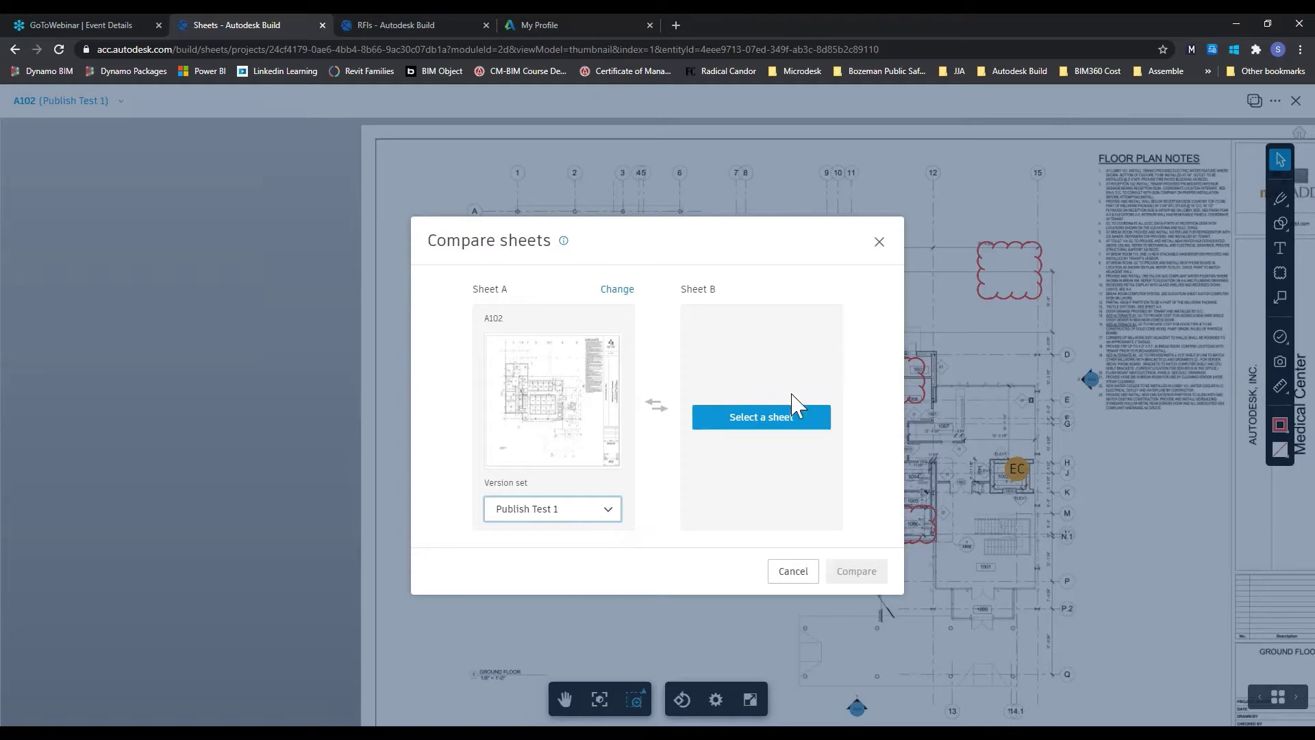
pyautogui.click(785, 421)
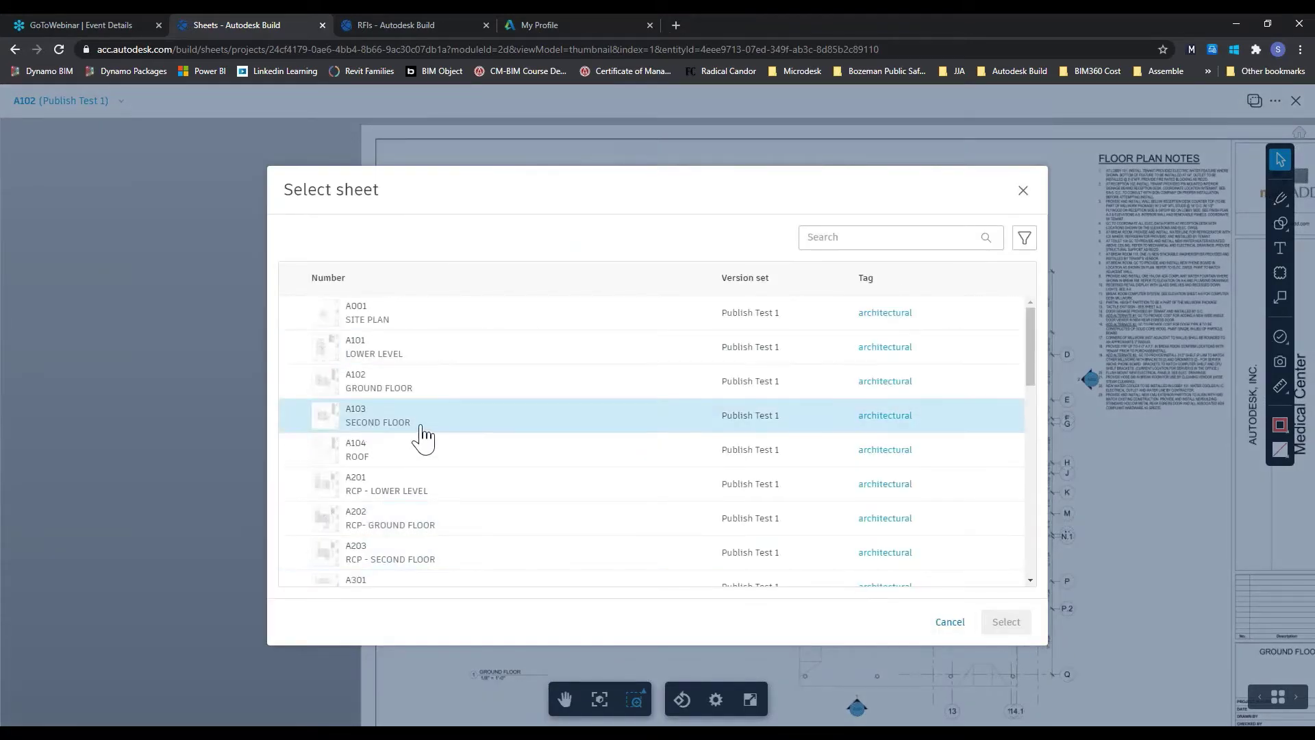
pyautogui.click(471, 526)
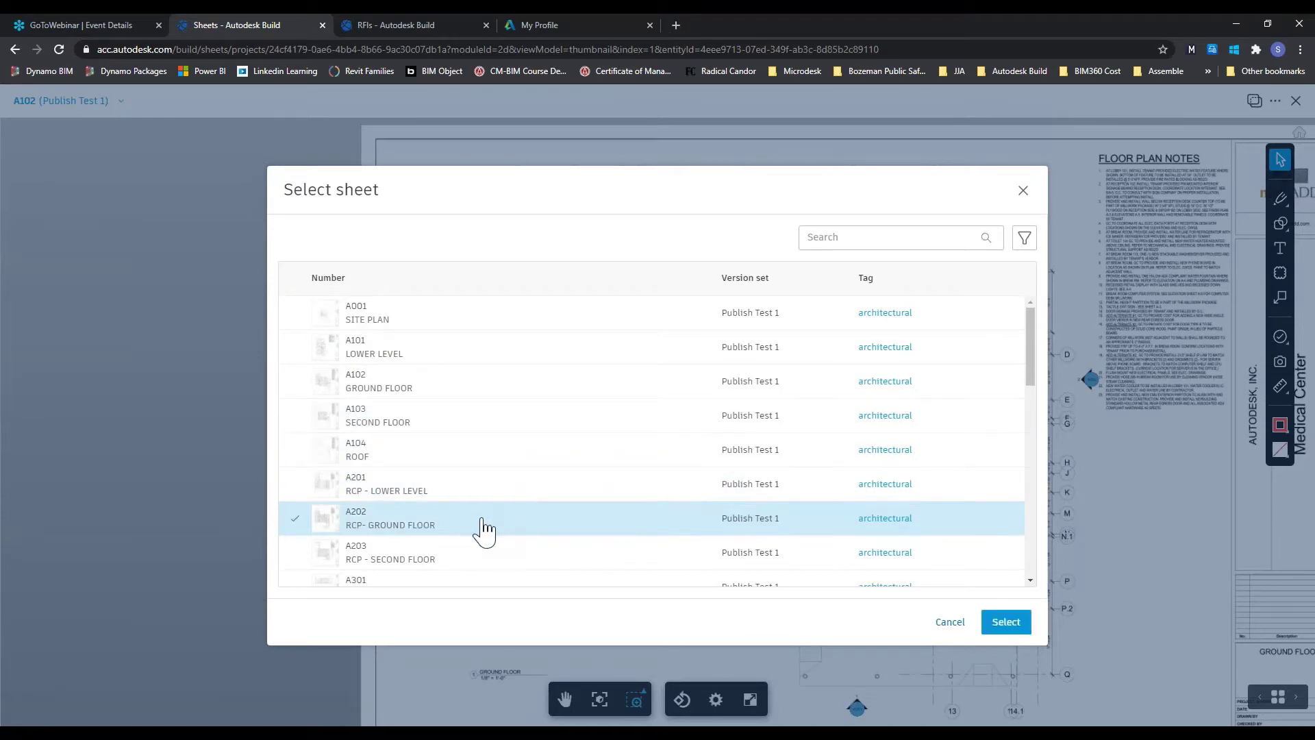
pyautogui.click(1015, 623)
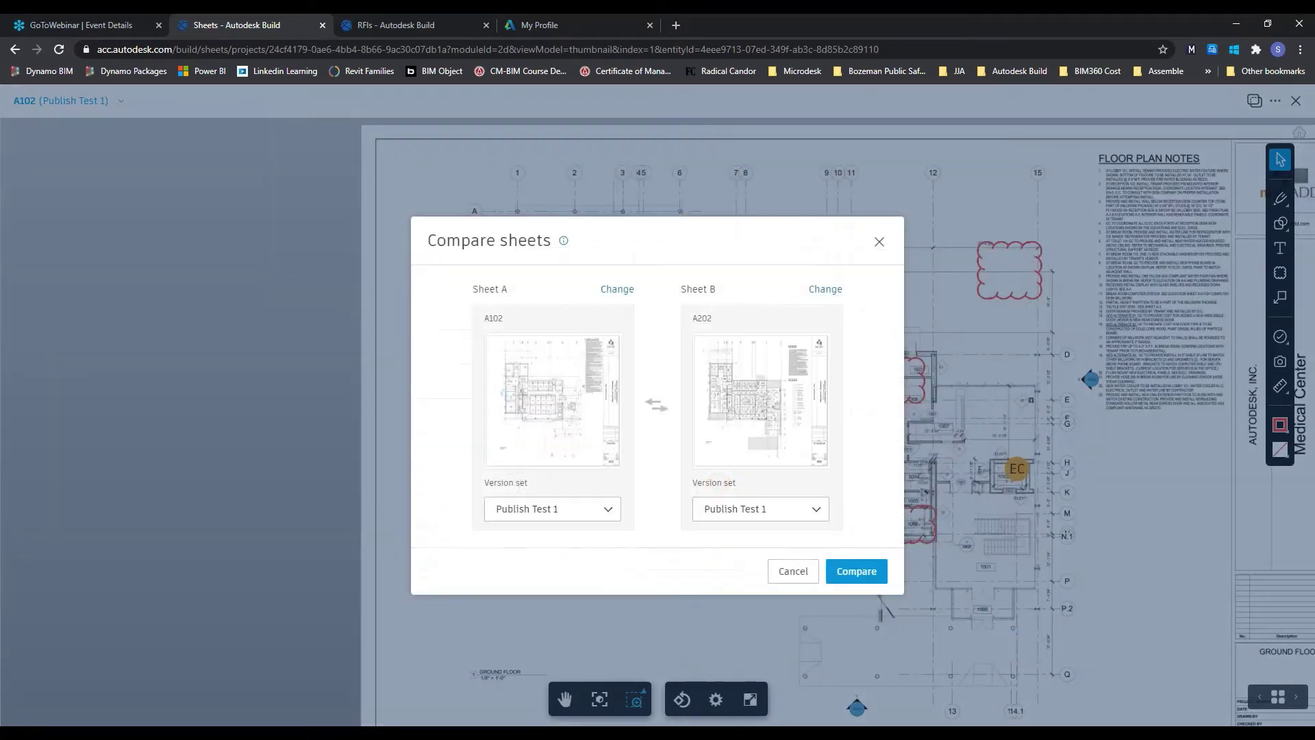
# Check Sheet B's version set options, keep Publish Test 1, and run the comparison
pyautogui.click(825, 515)
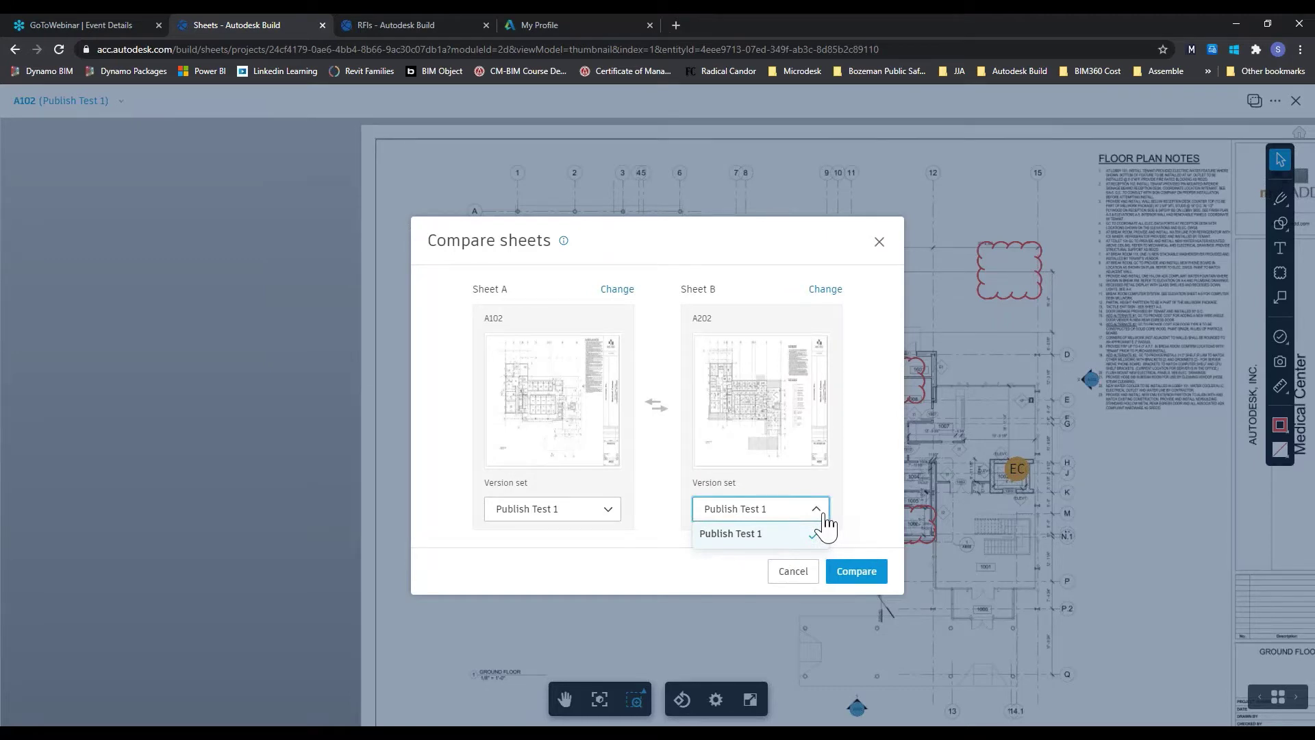
pyautogui.click(825, 516)
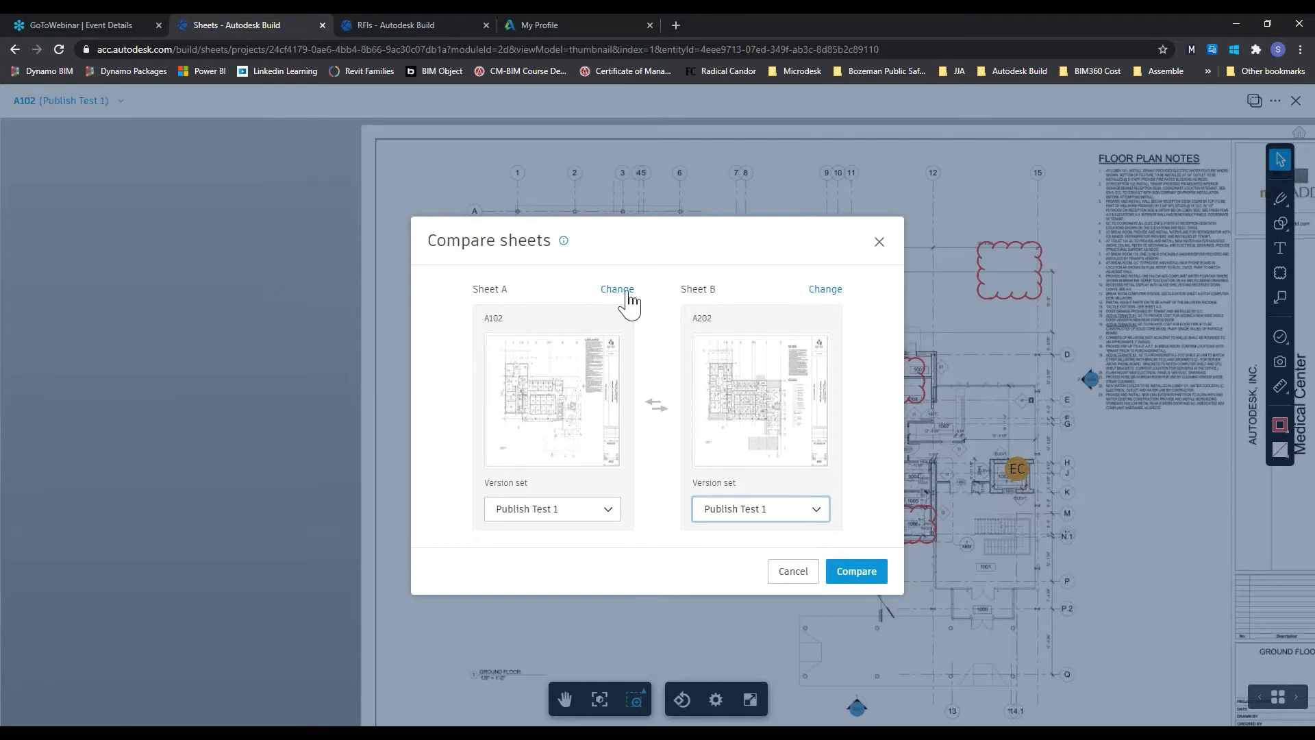
pyautogui.click(870, 575)
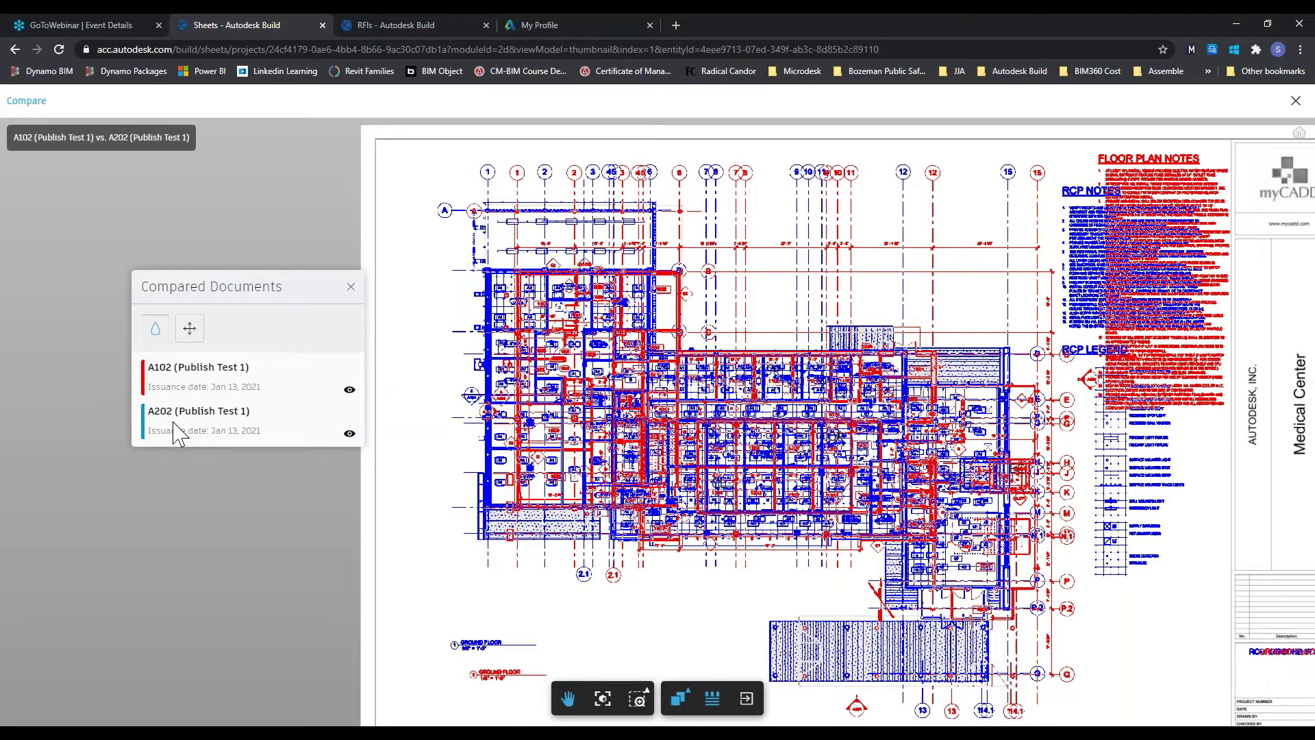
# Align A202 over A102 by matching their building corners at grid line 1, check the overlap up close, and finish the alignment
pyautogui.click(191, 334)
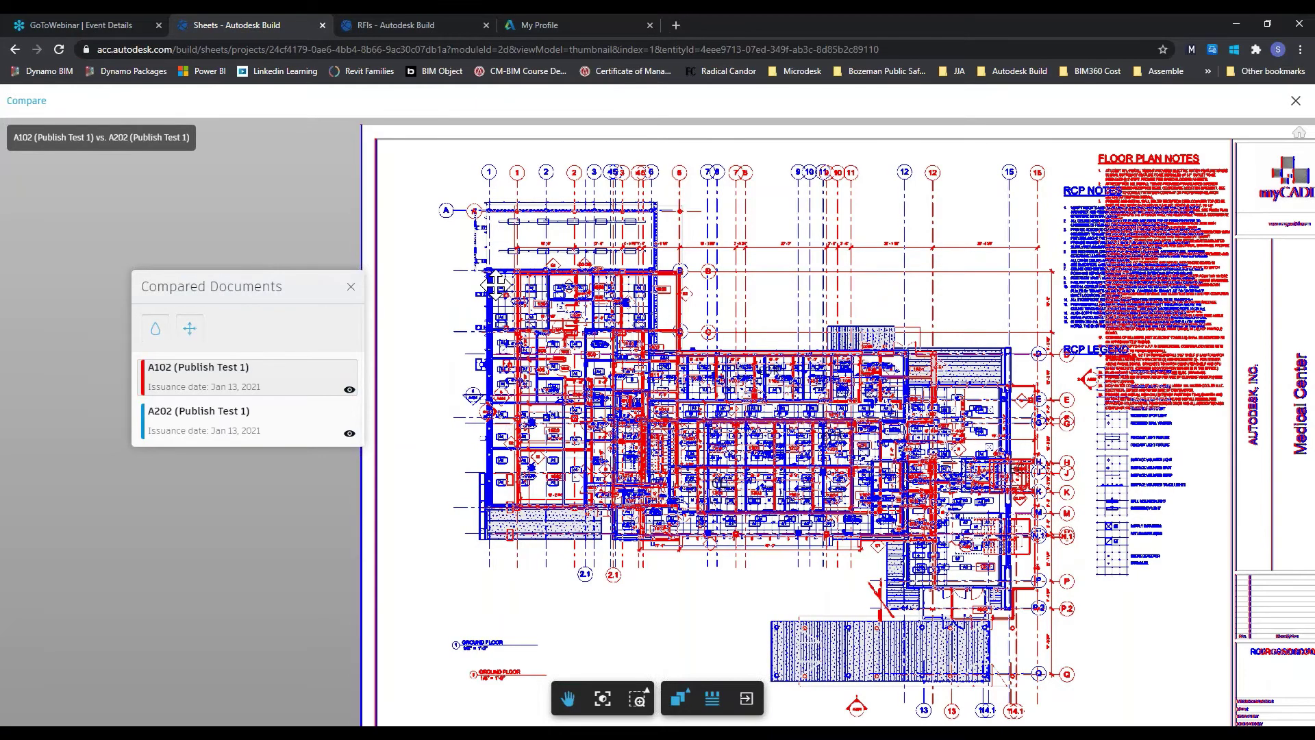
pyautogui.moveTo(495, 281); pyautogui.dragTo(523, 282)
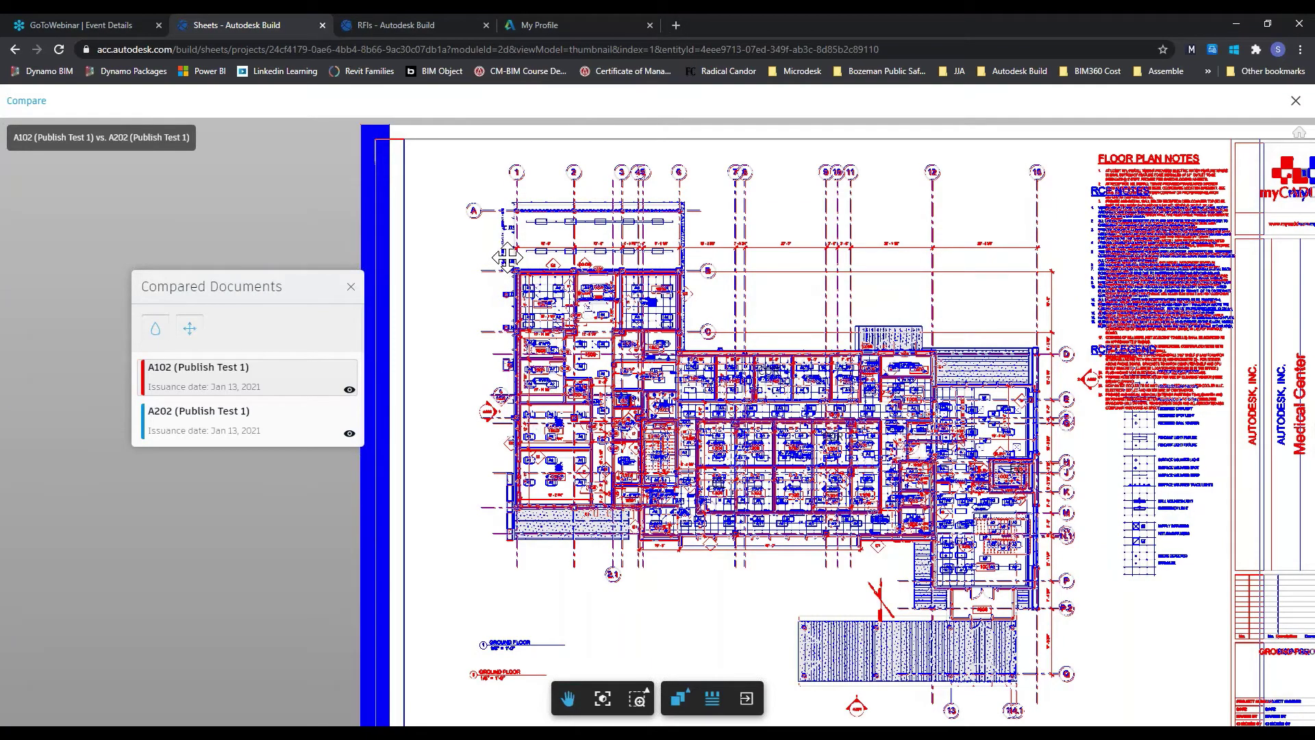
pyautogui.scroll(5, 524, 259)
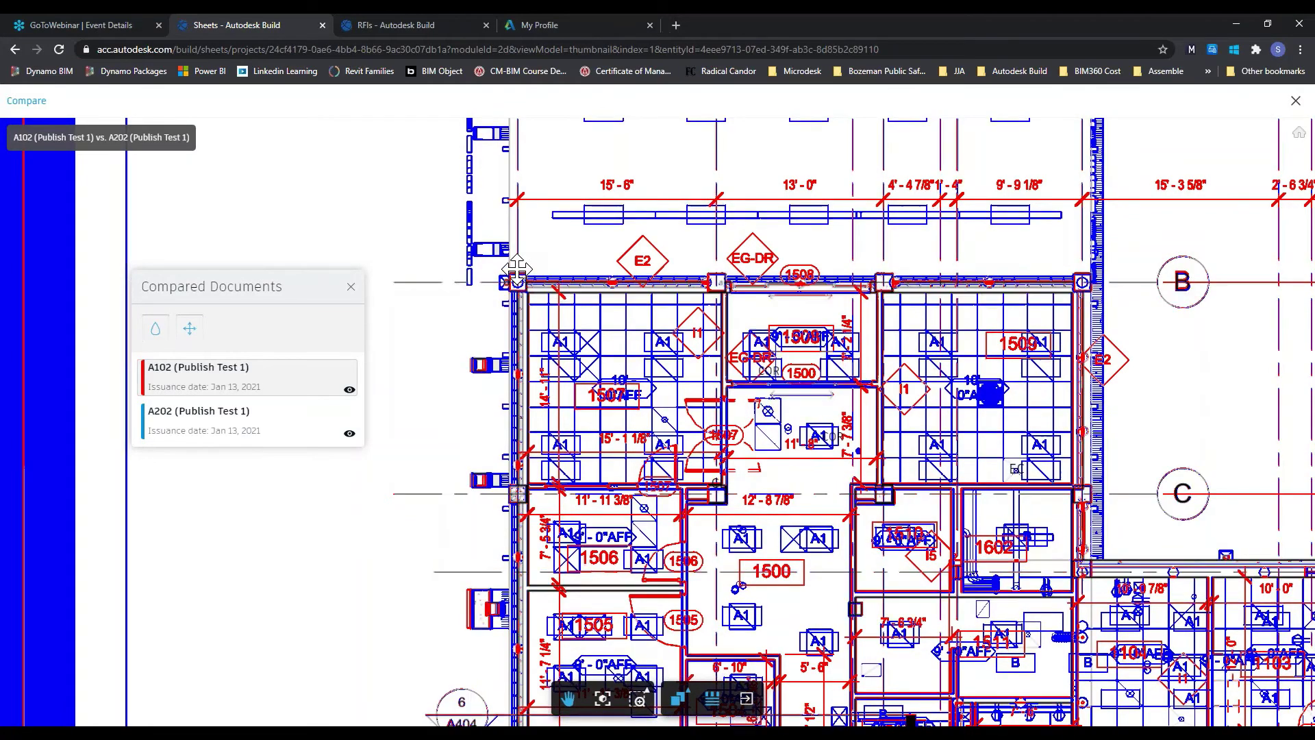
pyautogui.click(189, 328)
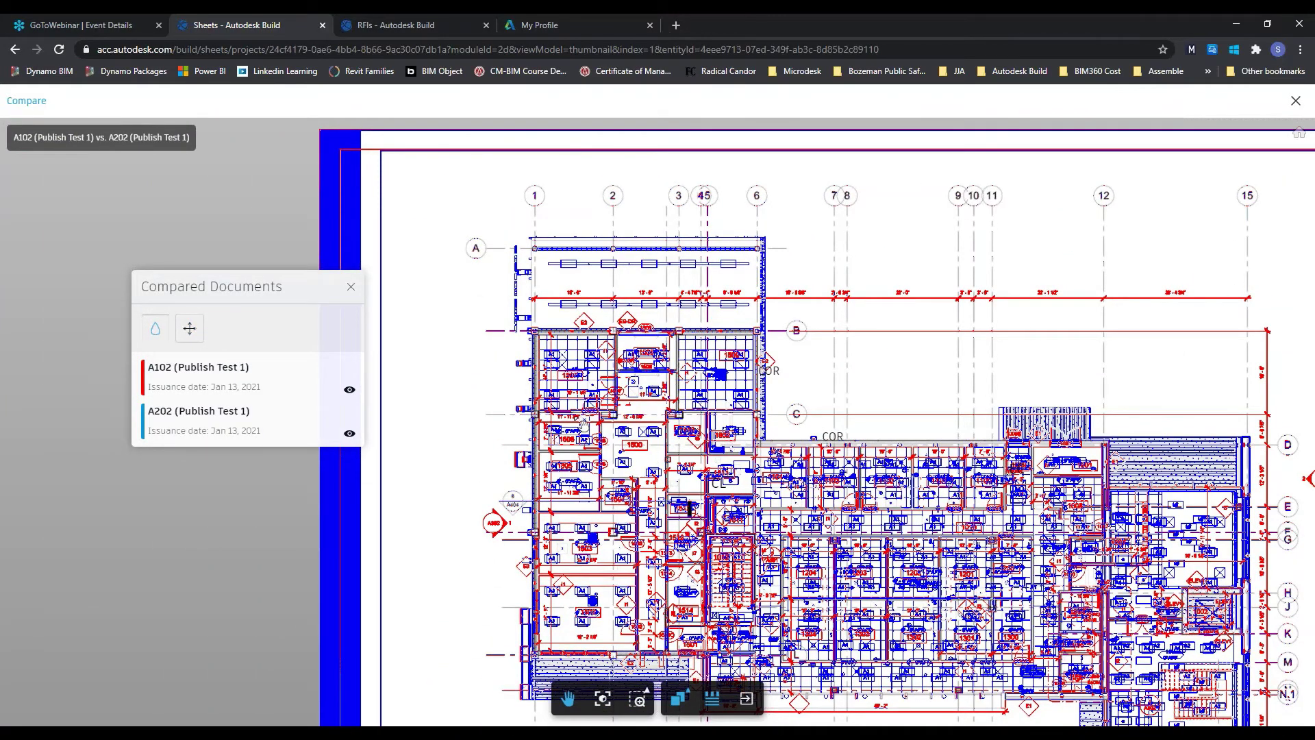
pyautogui.scroll(-3, 583, 425)
pyautogui.scroll(-1, 563, 421)
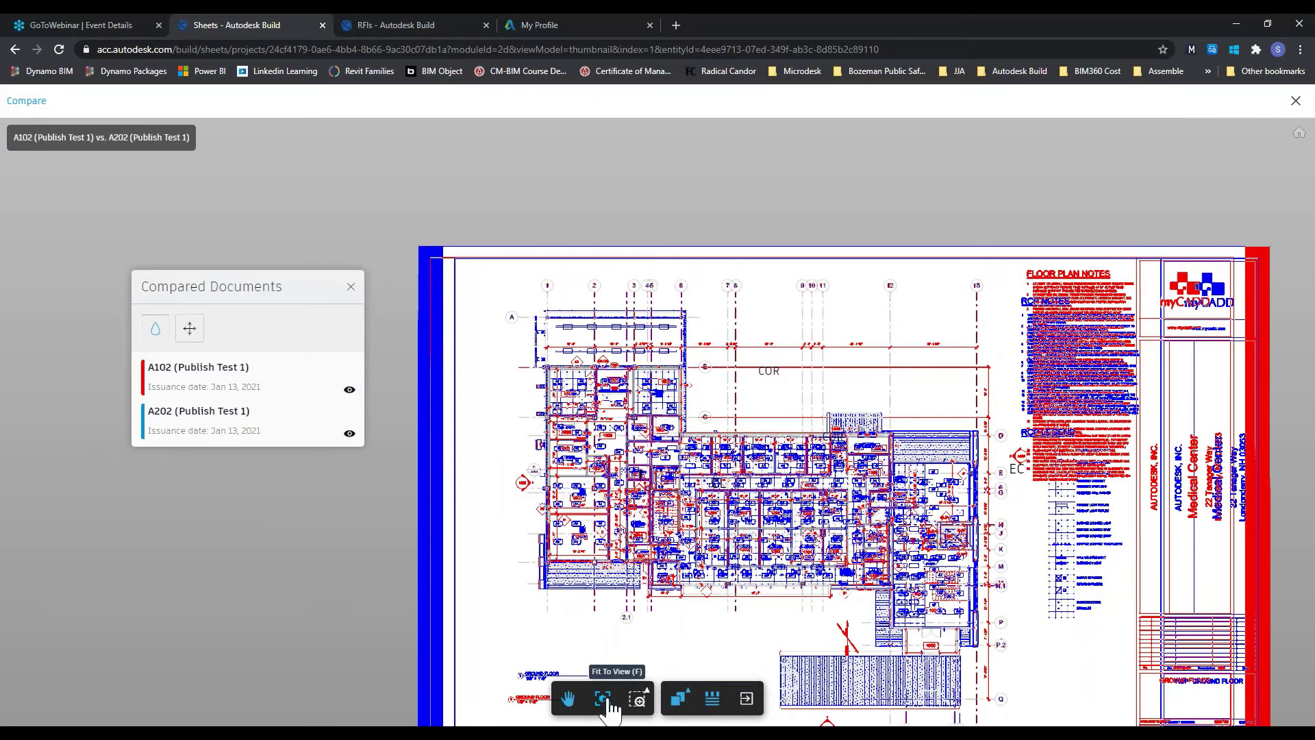
# Switch the comparison to the side-by-side view and return it to Overlay
pyautogui.click(682, 704)
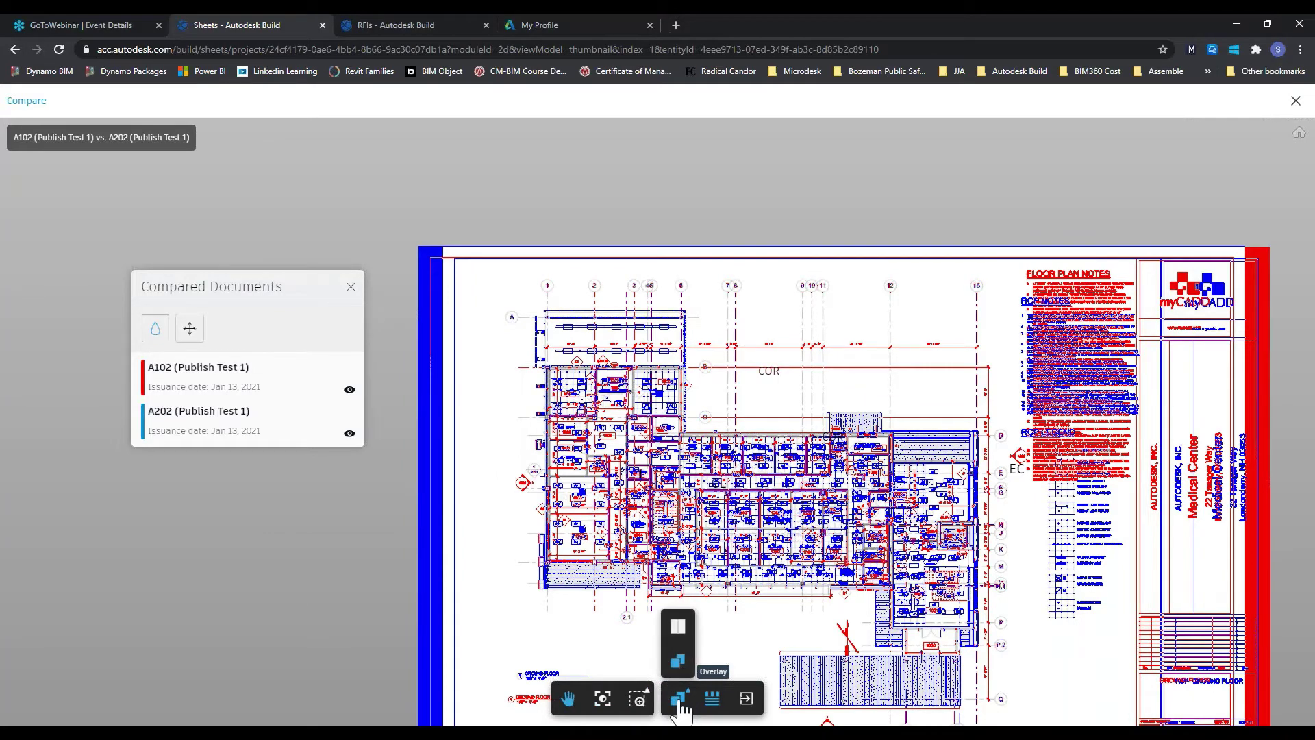
pyautogui.click(677, 626)
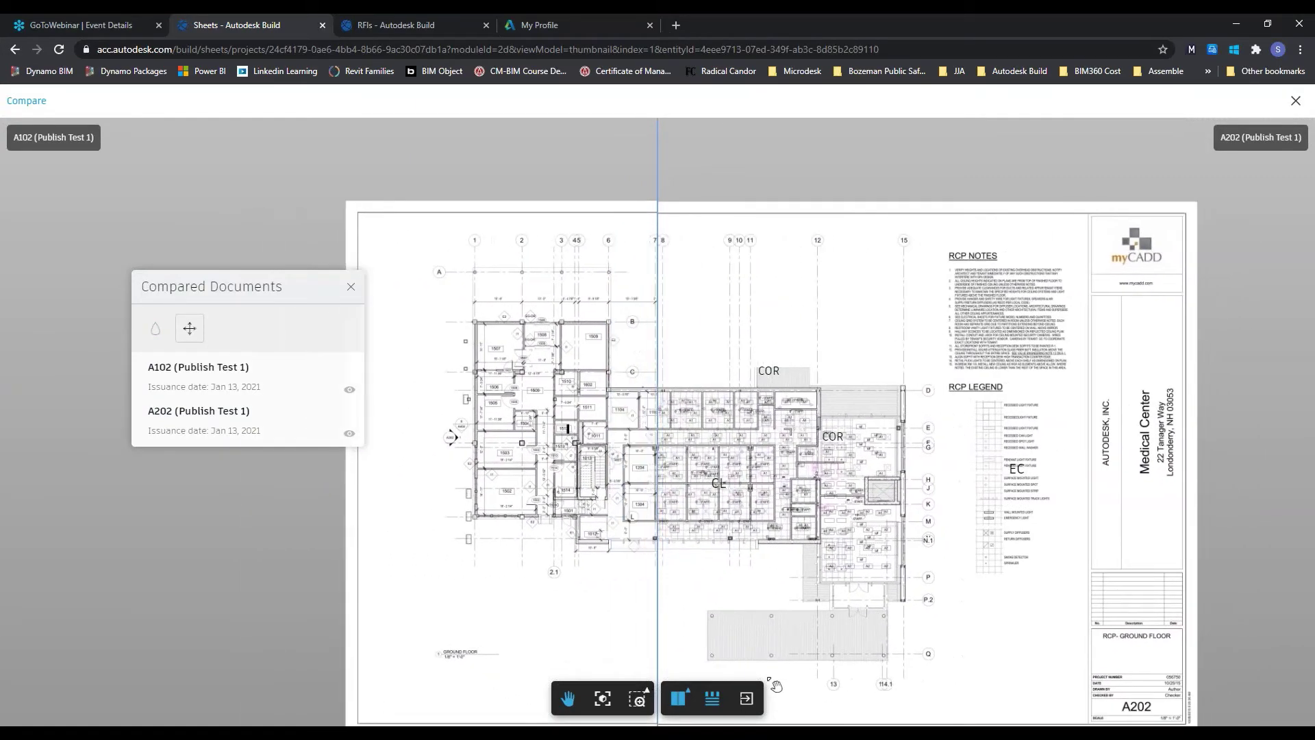
pyautogui.click(679, 698)
pyautogui.click(679, 661)
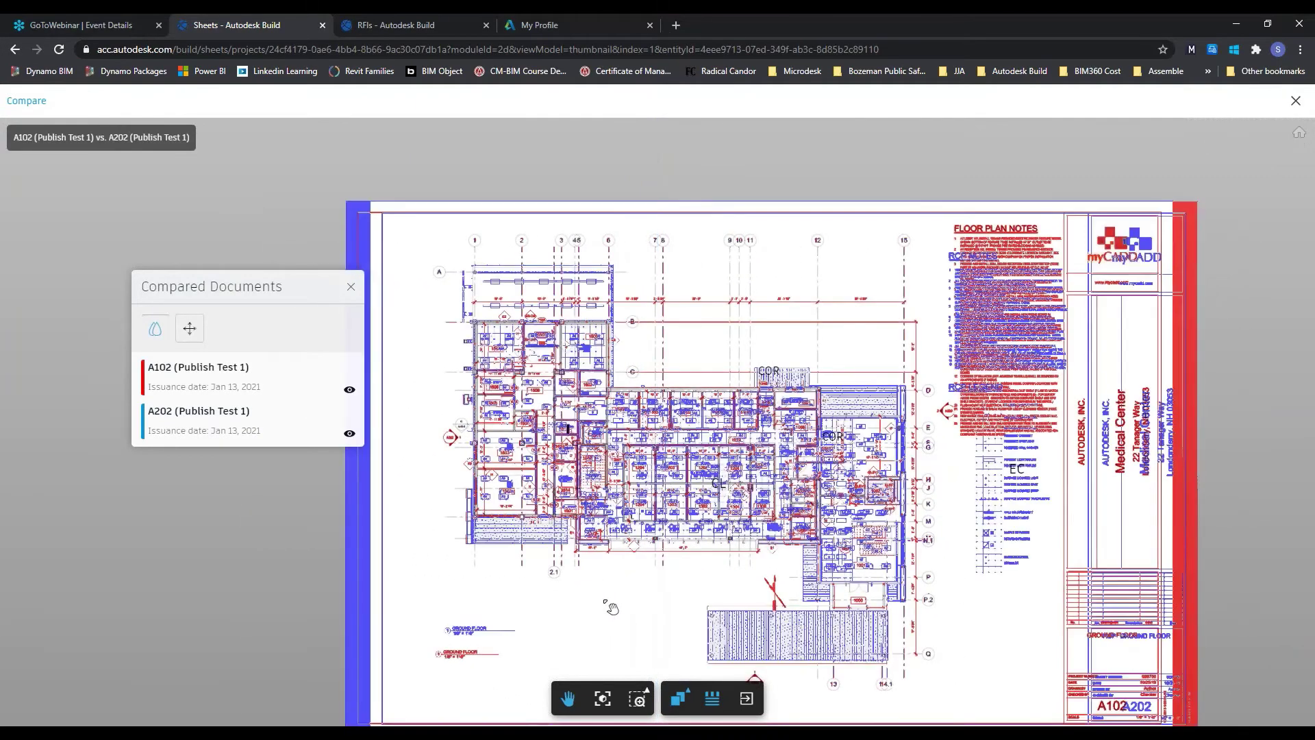
# Hide the Compared Documents list and show it again
pyautogui.click(351, 287)
pyautogui.click(713, 698)
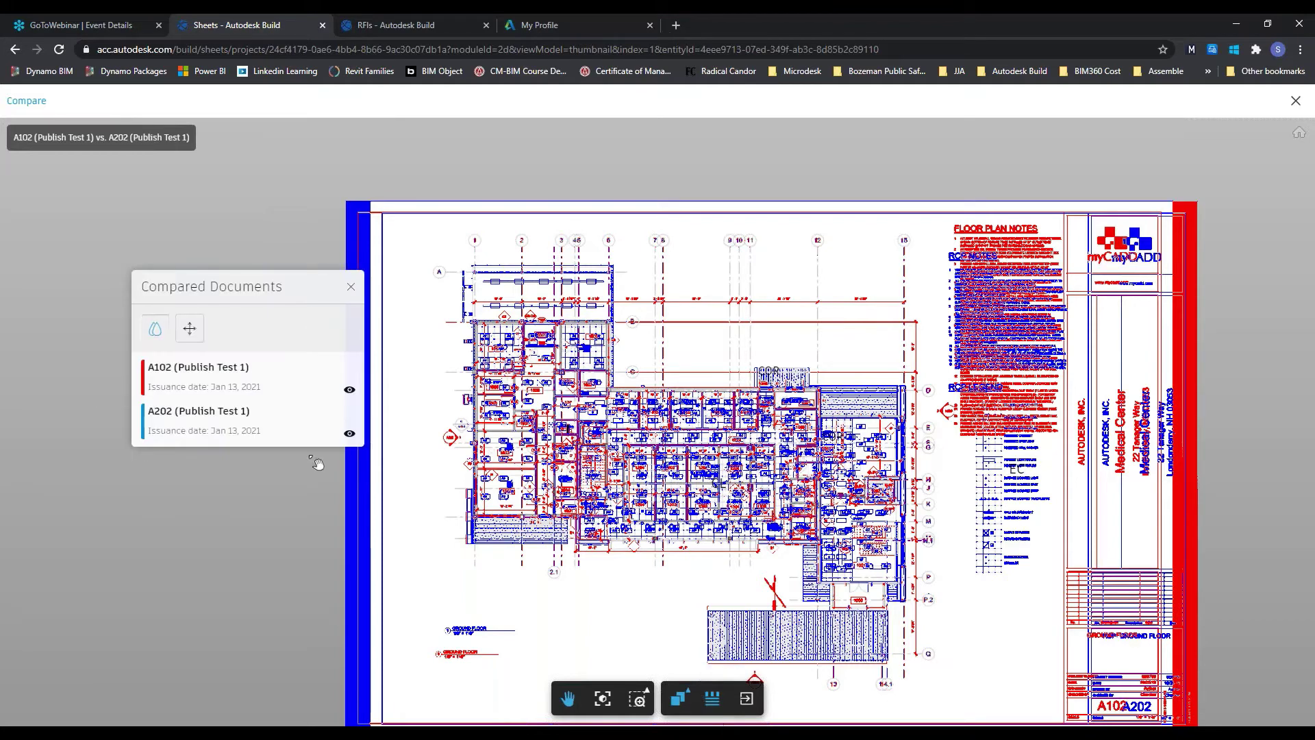
# Exit the sheet comparison, then close sheet A102 after checking its export, share and print options
pyautogui.click(713, 698)
pyautogui.click(712, 698)
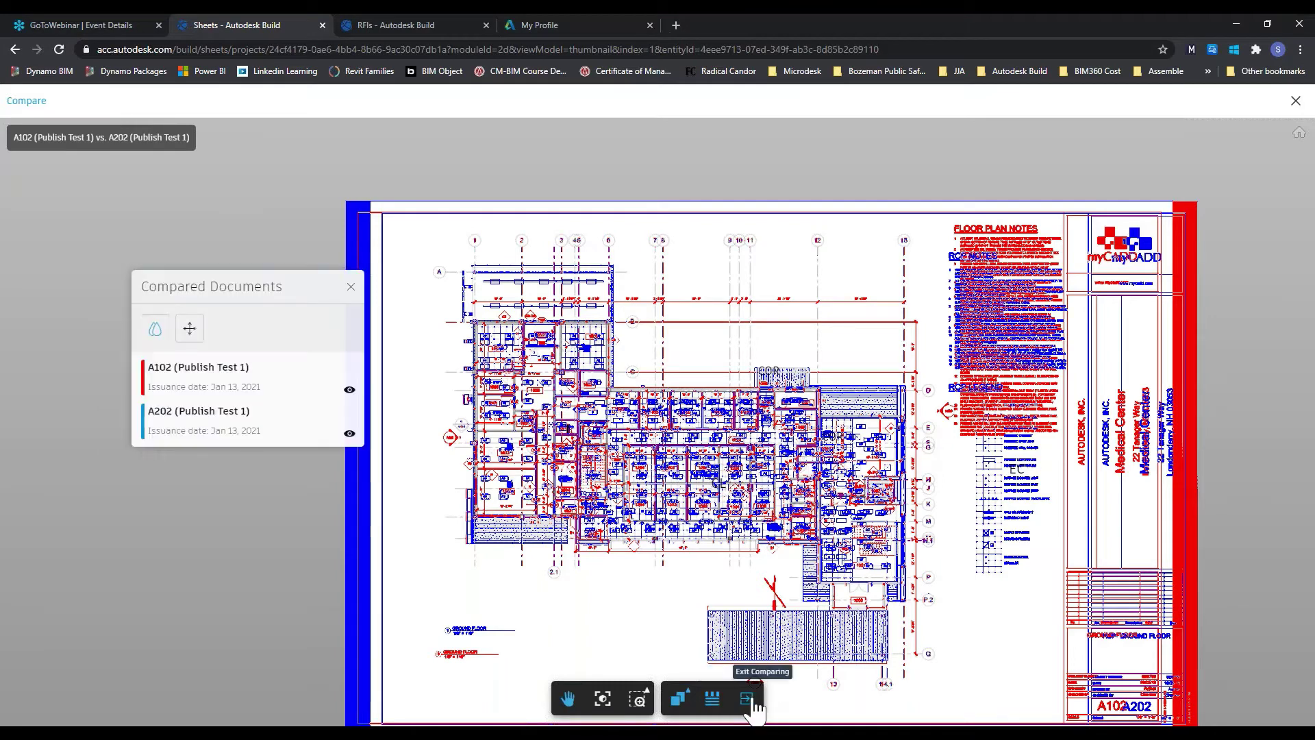
pyautogui.click(753, 702)
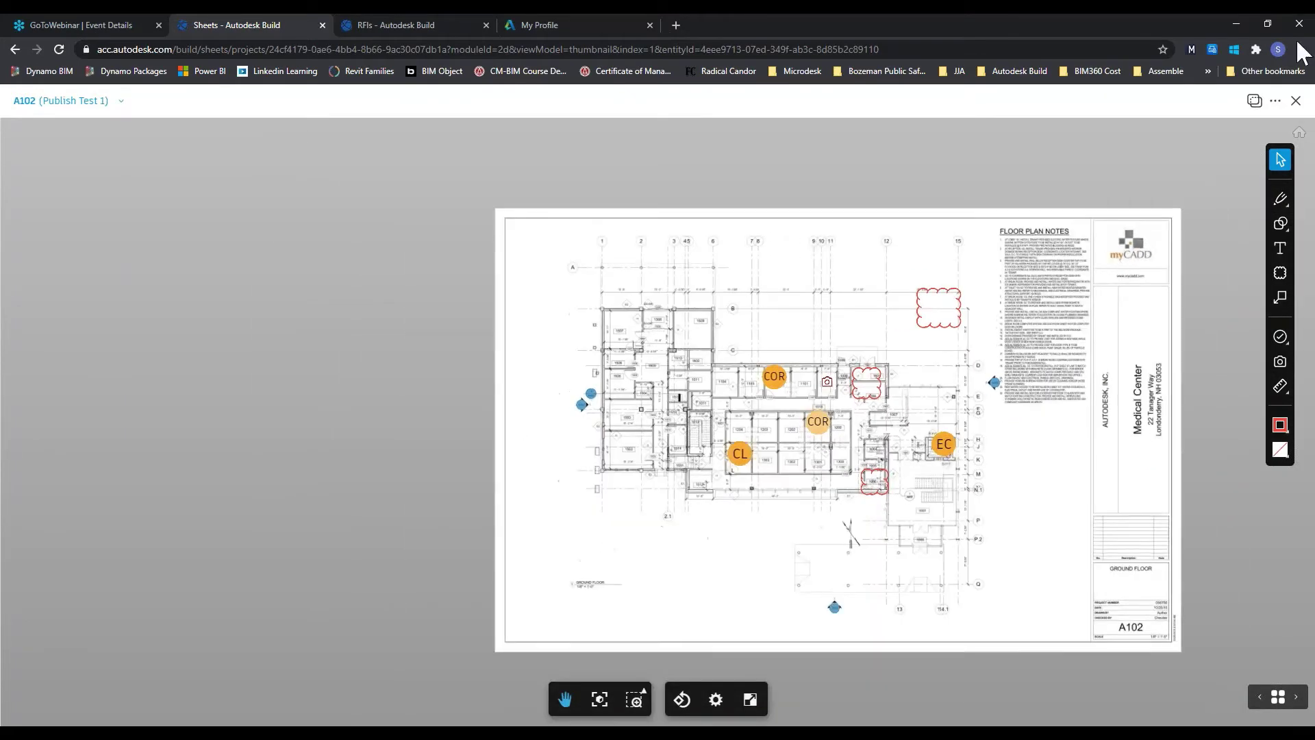
pyautogui.click(1275, 101)
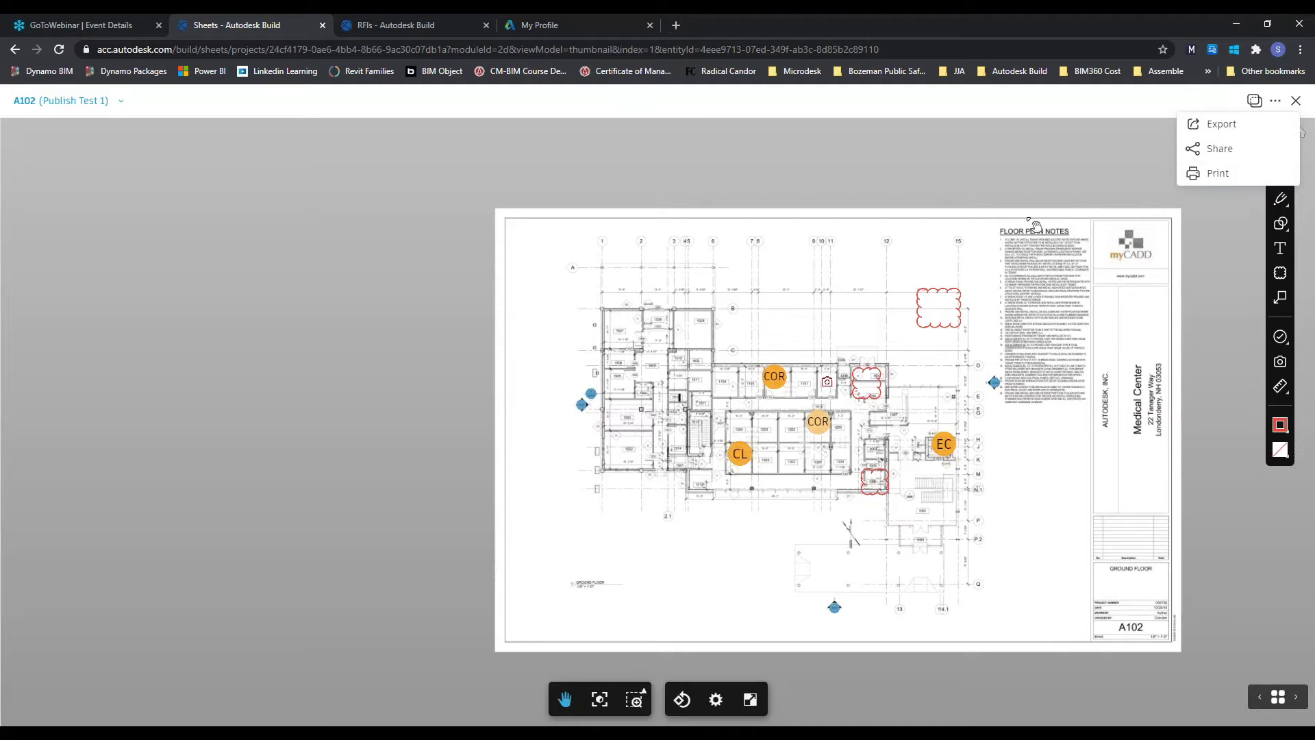
pyautogui.click(1296, 101)
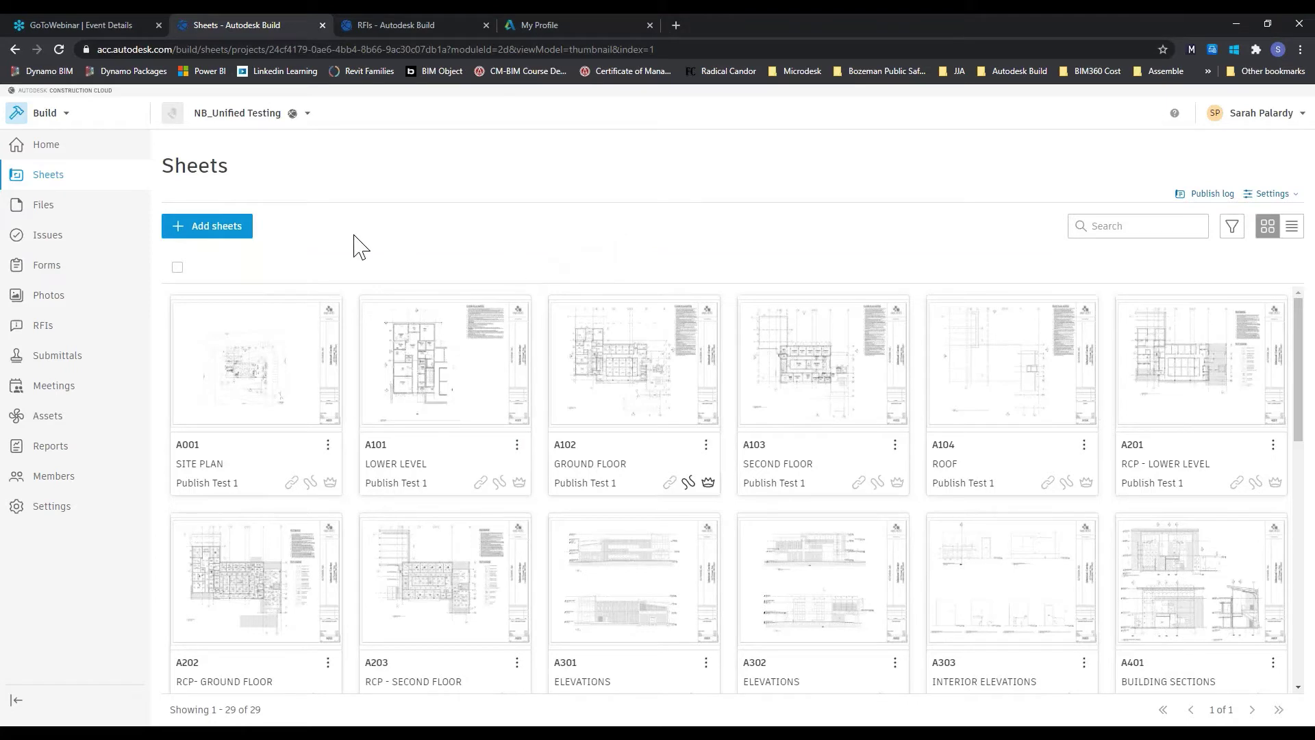
# Start adding sheets, upload SC-6.2.pdf, SC-6.2F.pdf, SC-6.1.pdf and SC-6.1F.pdf, and continue to the version set
pyautogui.click(241, 233)
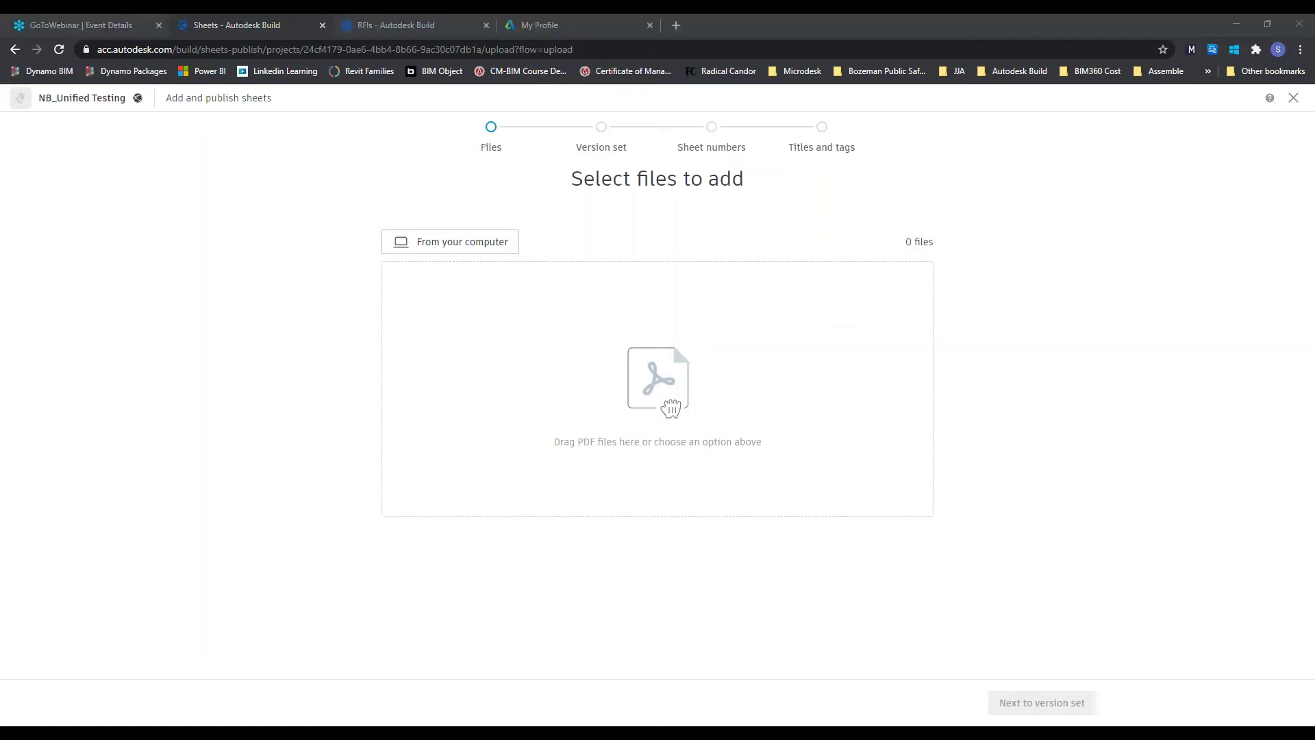
pyautogui.moveTo(1314, 383); pyautogui.dragTo(850, 398)
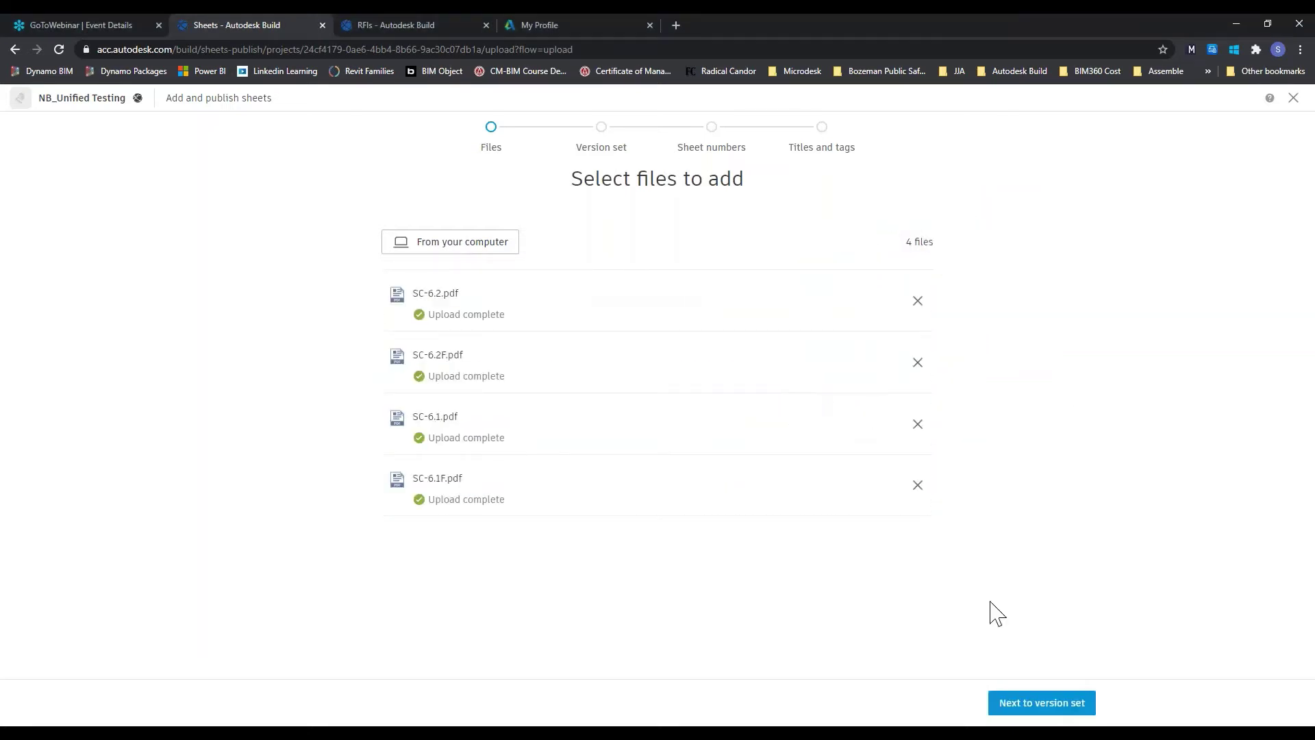
pyautogui.click(1042, 702)
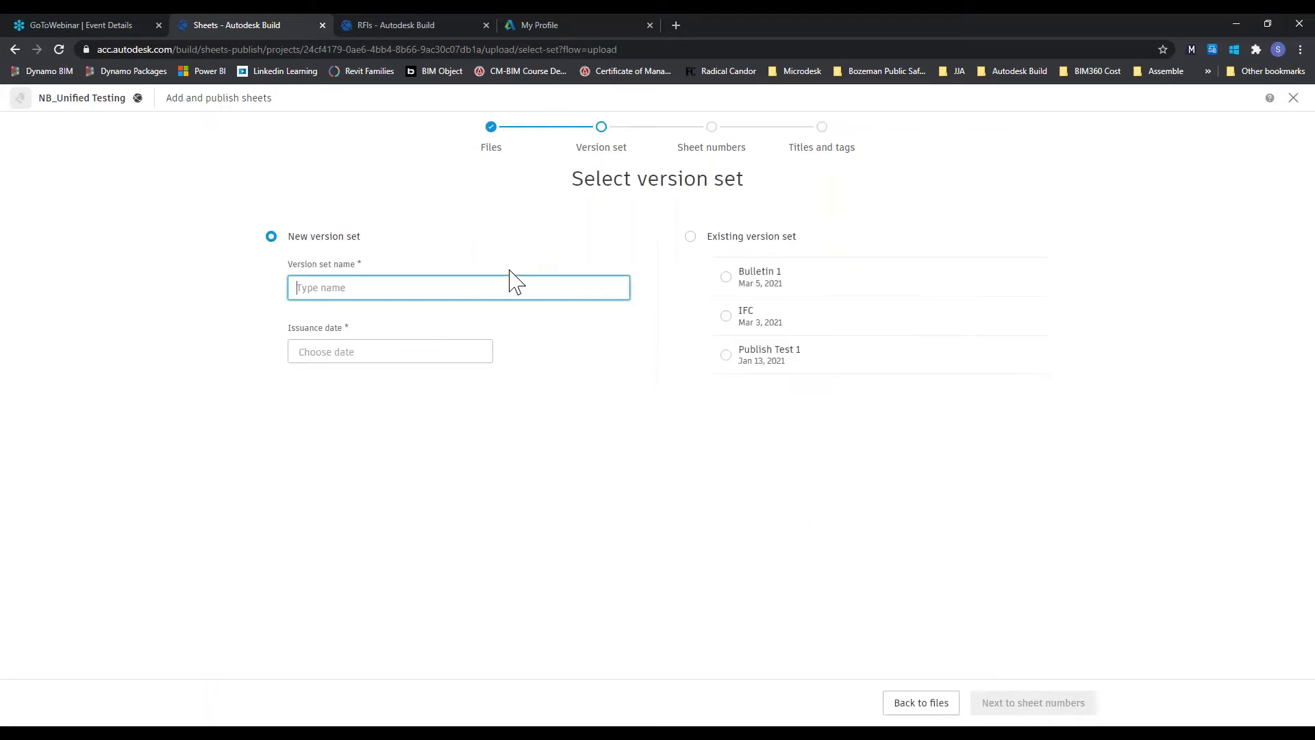
# Create a new version set named Webinar Test with issuance date March 9, 2021, and continue to the sheet numbers
pyautogui.write('Te')
pyautogui.press('BackSpace')
pyautogui.press('BackSpace')
pyautogui.write('Webinar Test')
pyautogui.click(382, 357)
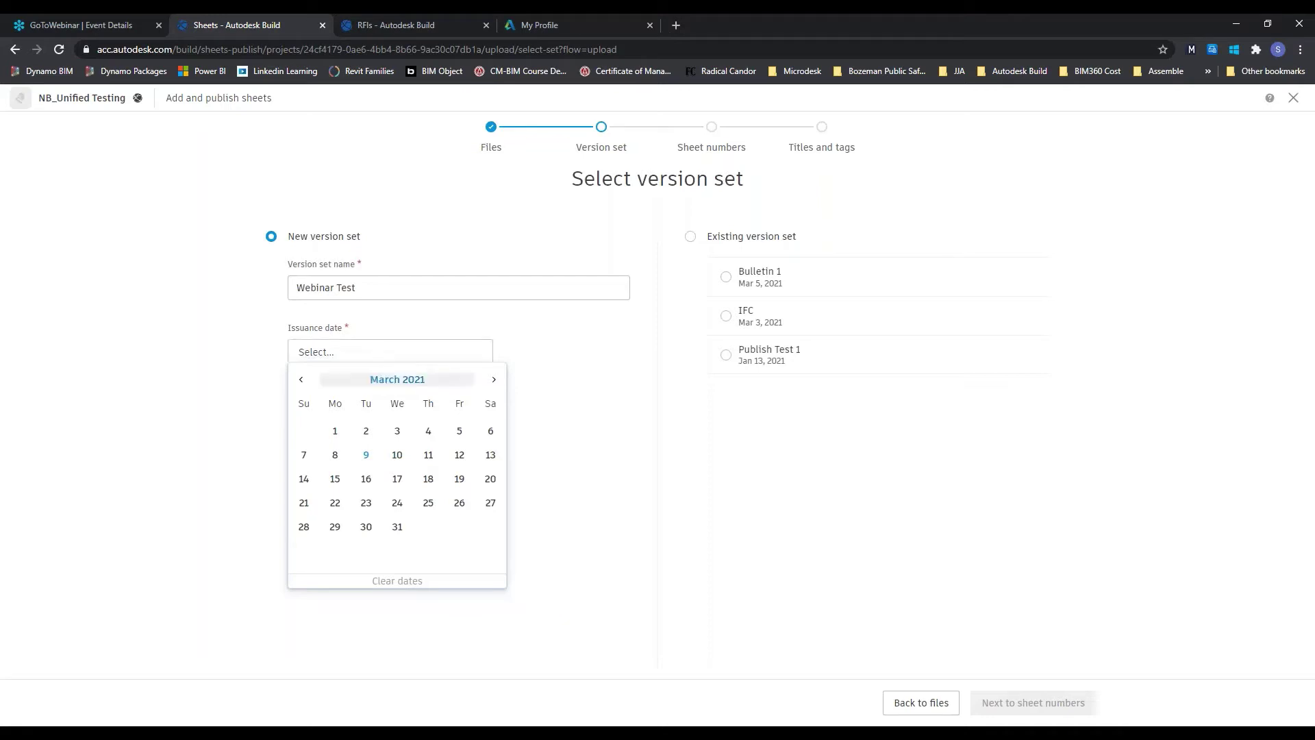
pyautogui.click(367, 456)
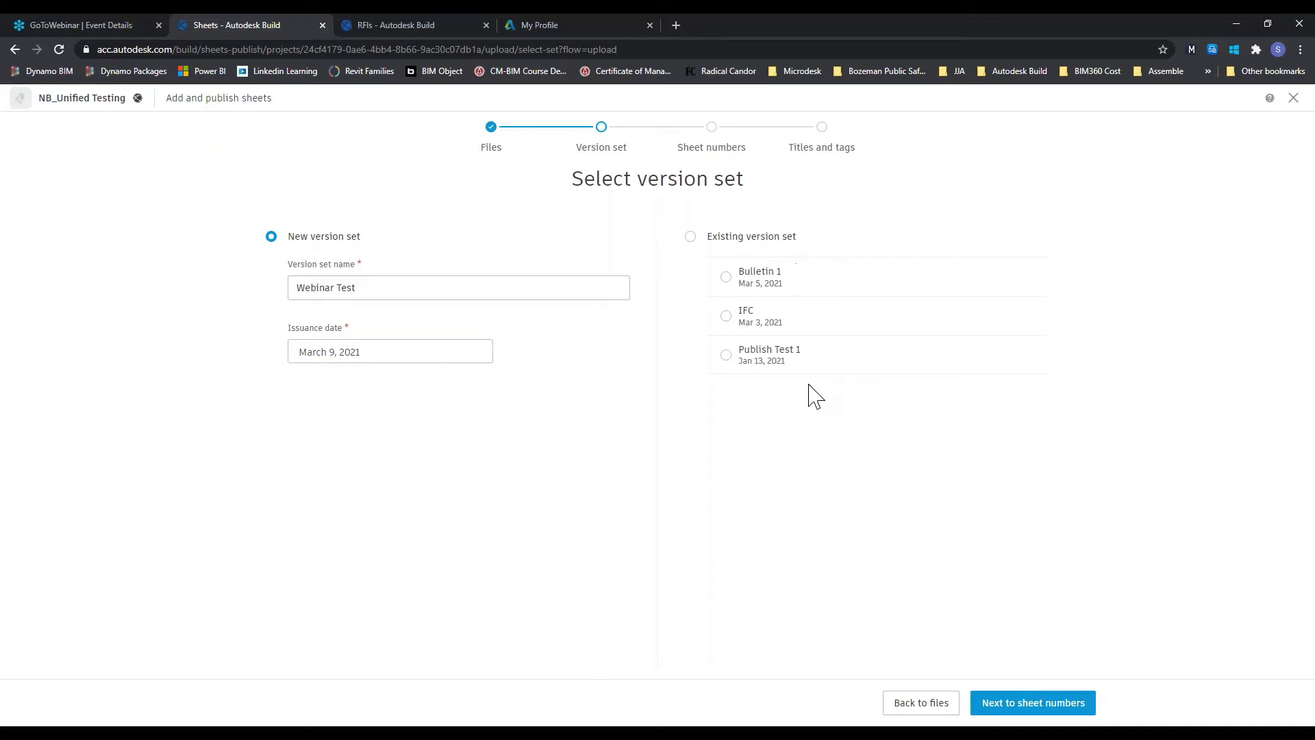
pyautogui.click(1049, 714)
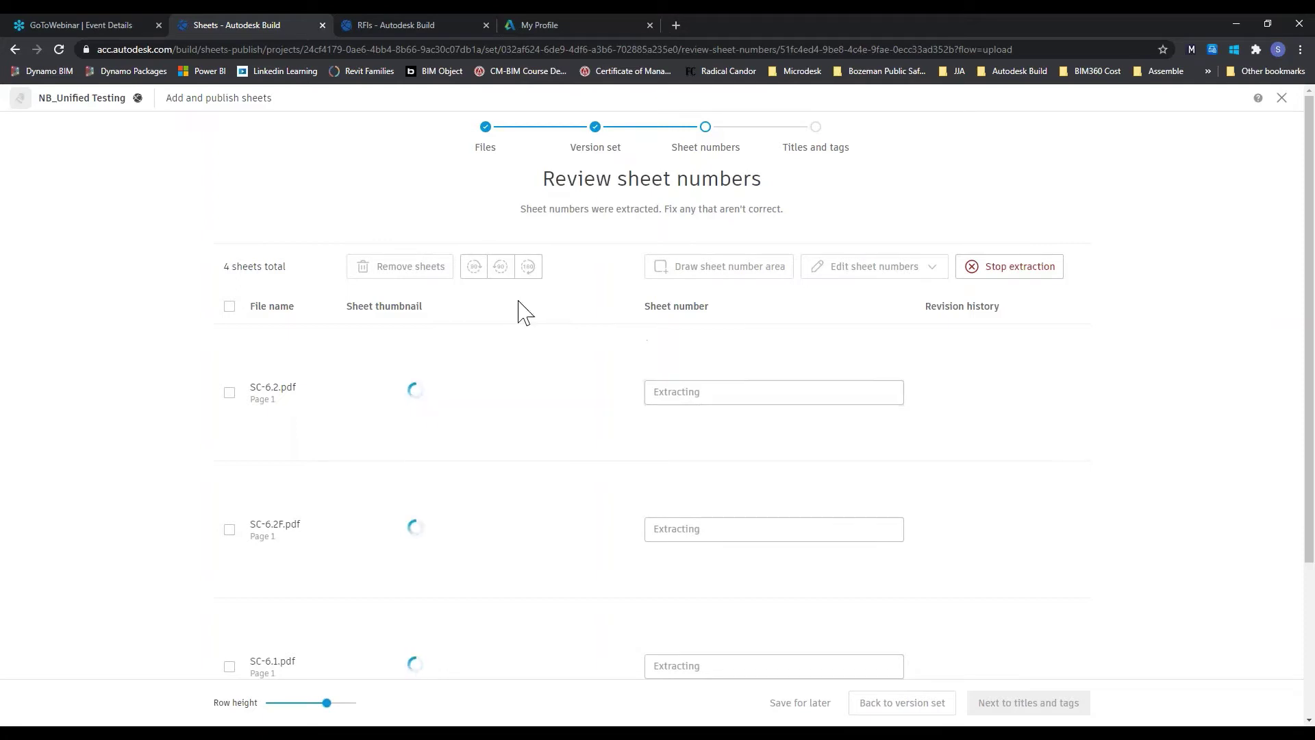
# Try selecting all sheets and SC-6.2.pdf alone, and leave all four uploaded sheets selected
pyautogui.click(230, 307)
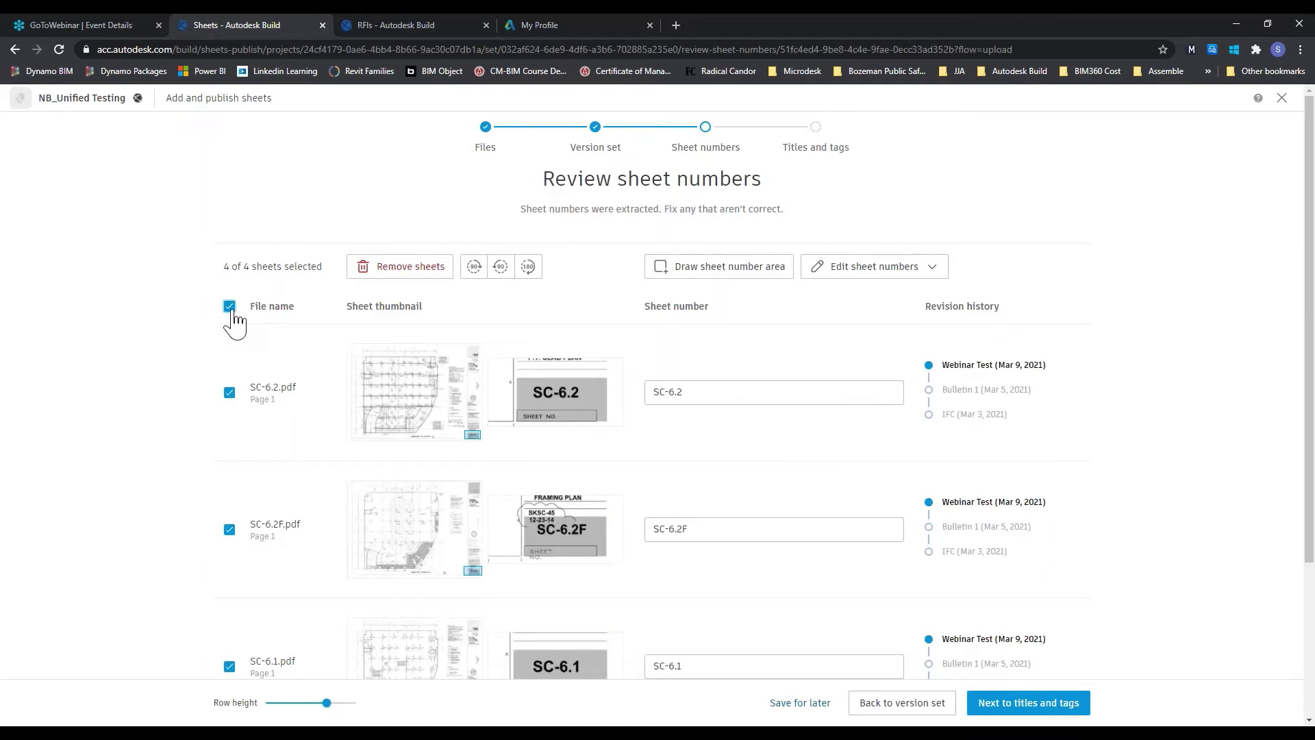
pyautogui.click(231, 312)
pyautogui.click(230, 394)
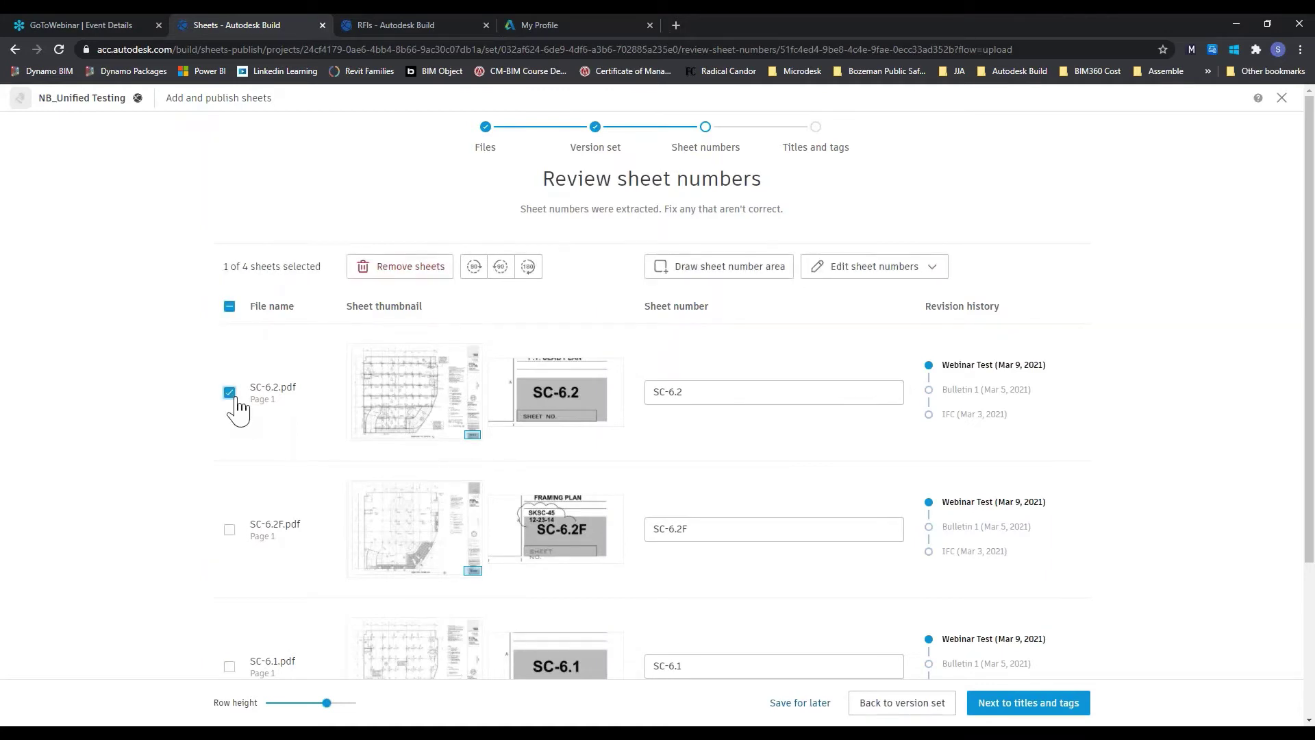
pyautogui.click(229, 392)
pyautogui.click(230, 306)
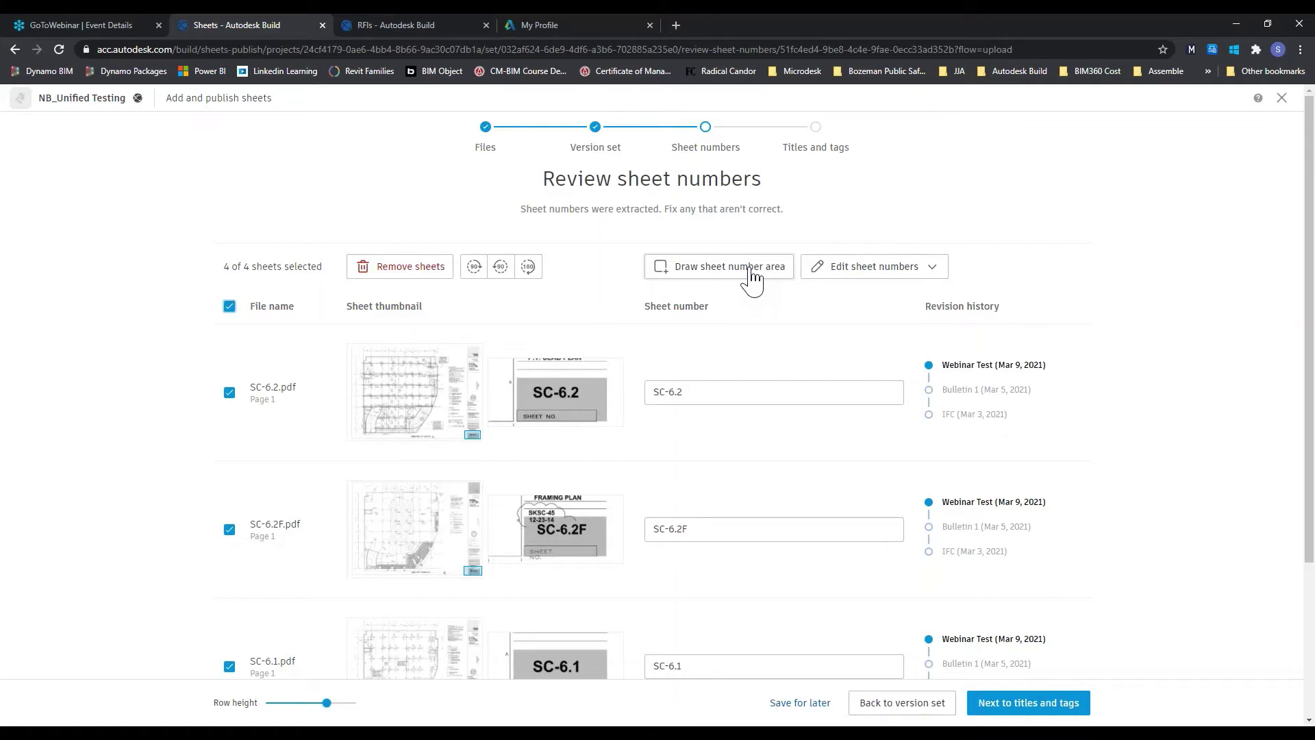
# Check the options for editing sheet numbers, open the rules editor, and cancel it without adding a rule
pyautogui.click(930, 269)
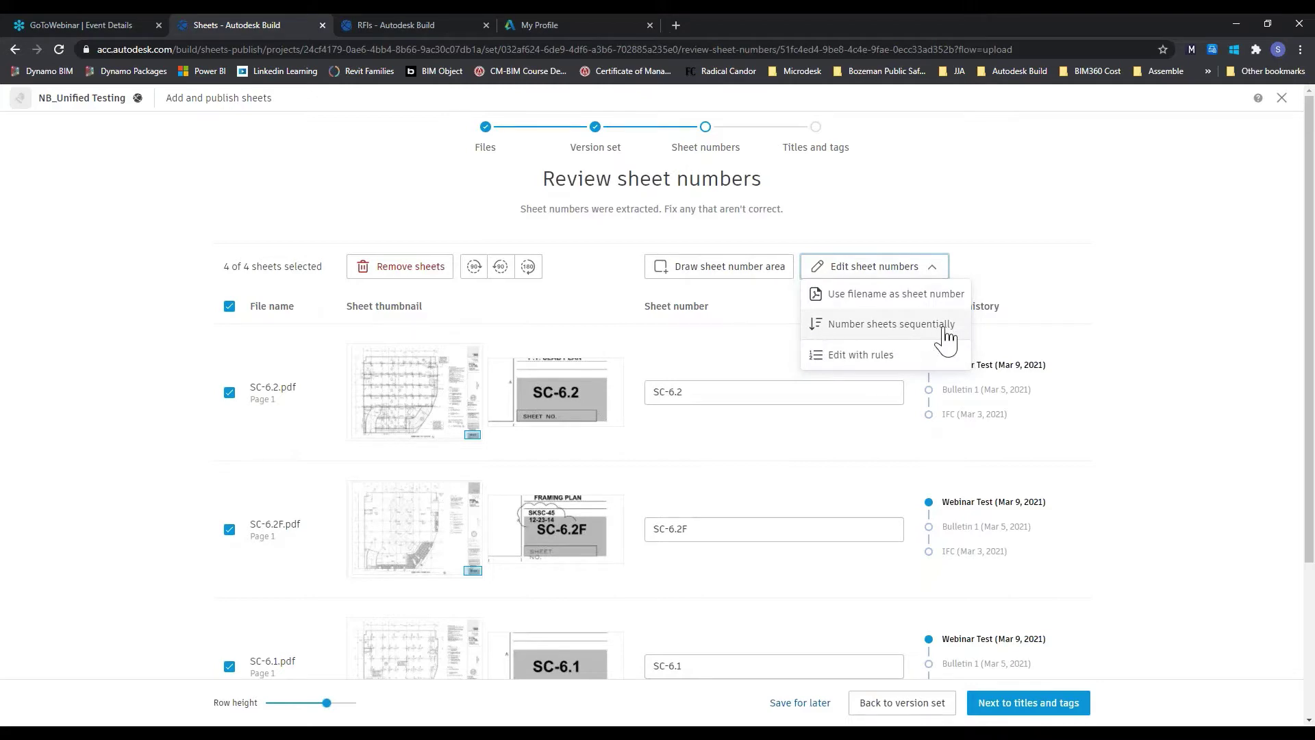
pyautogui.click(901, 356)
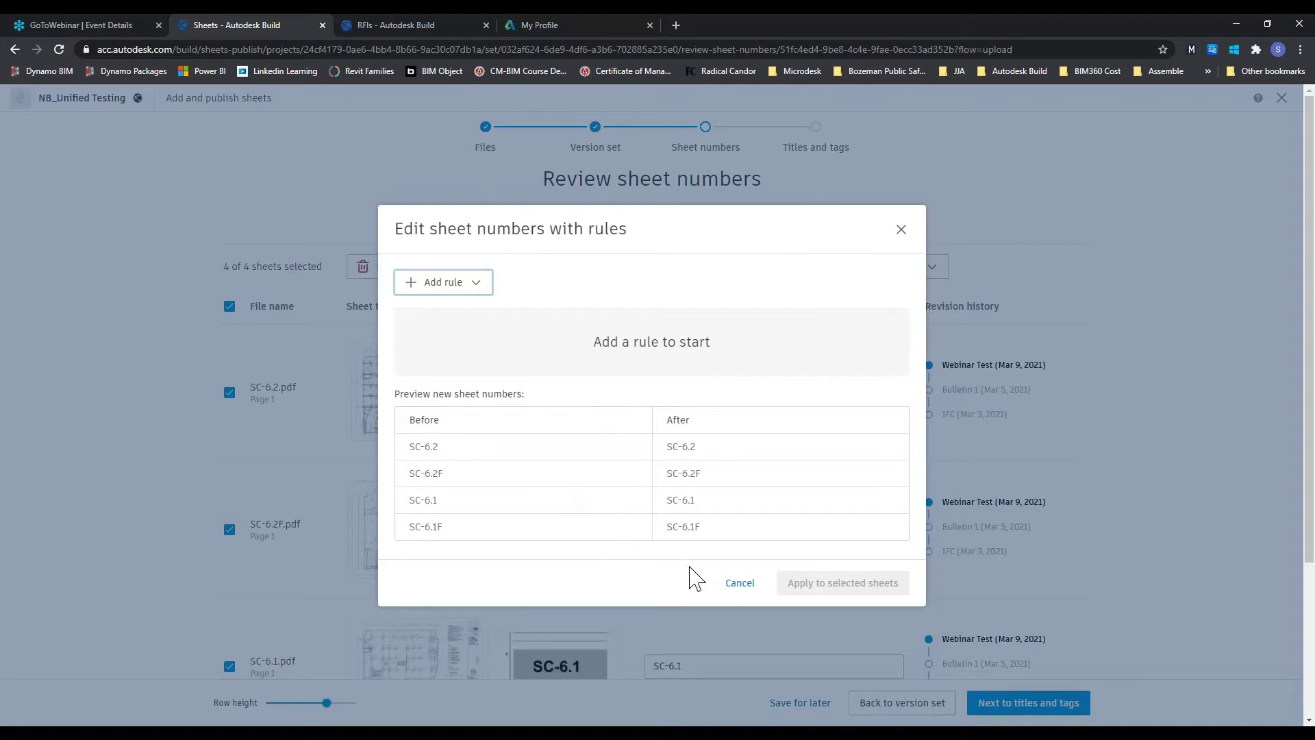
pyautogui.click(738, 583)
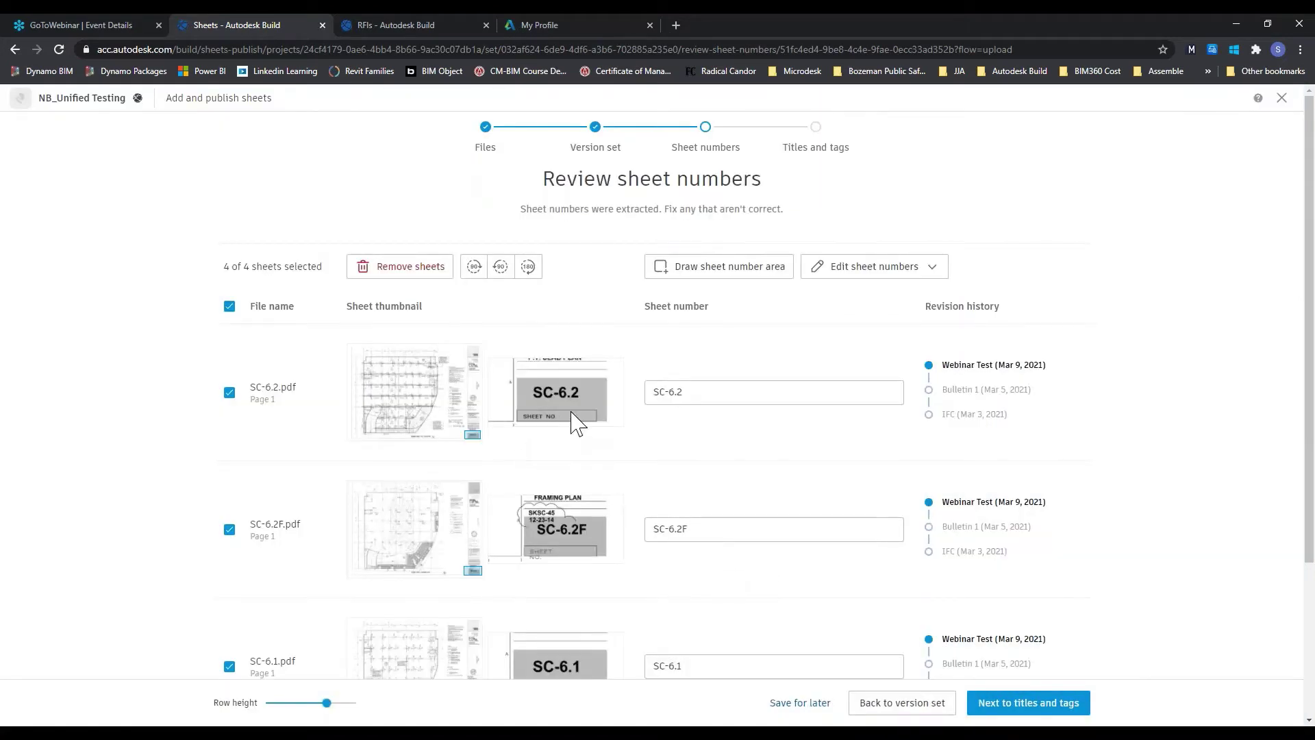
# Review the extracted sheet numbers, keep SC-6.2F as it is, and continue to the sheet titles and tags
pyautogui.scroll(-2, 576, 423)
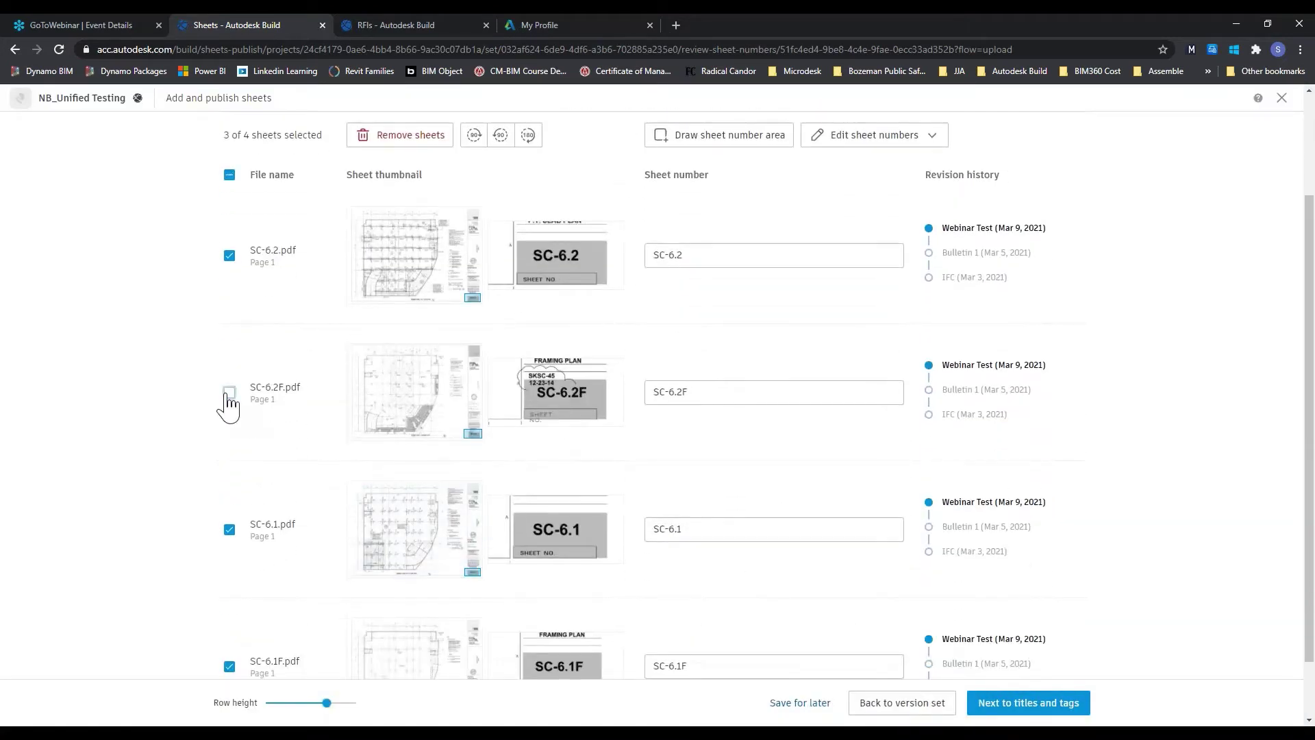
pyautogui.click(229, 393)
pyautogui.click(831, 393)
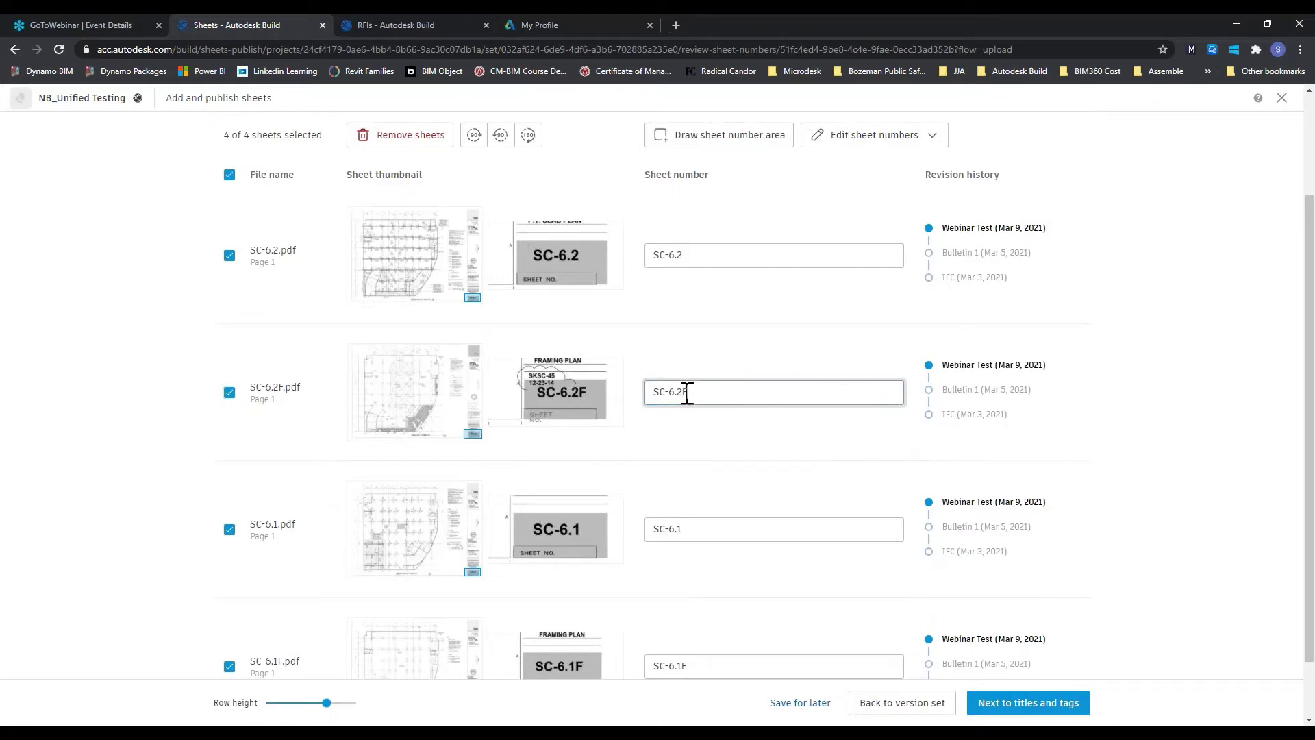
pyautogui.moveTo(688, 394); pyautogui.dragTo(649, 394)
pyautogui.scroll(1, 693, 402)
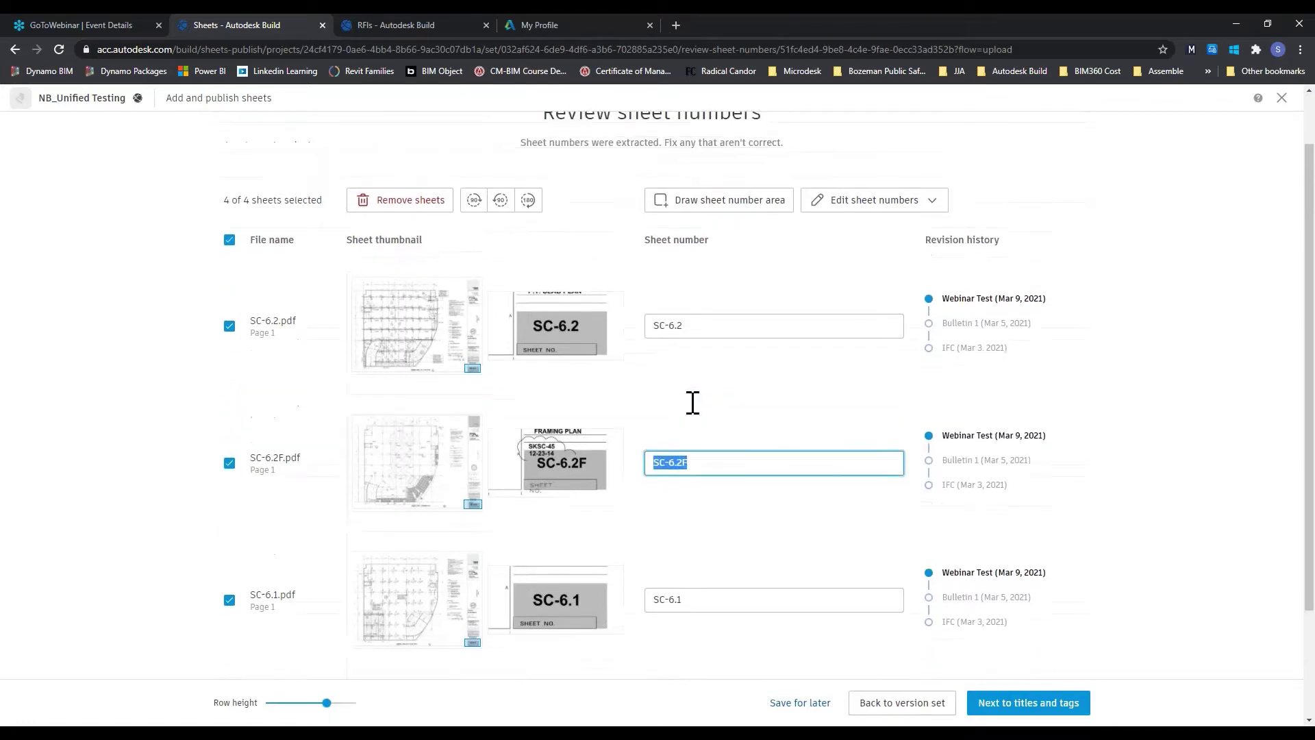
pyautogui.scroll(1, 693, 402)
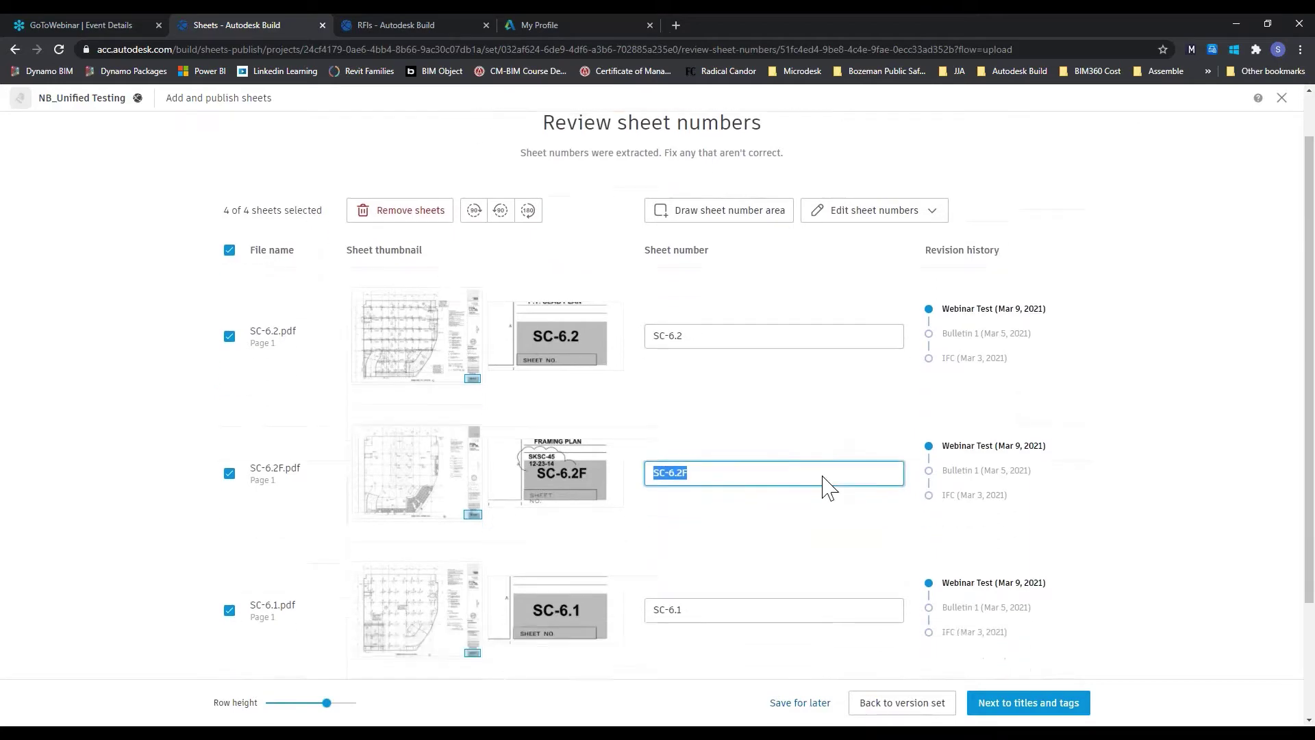
pyautogui.scroll(-3, 828, 487)
pyautogui.scroll(3, 828, 487)
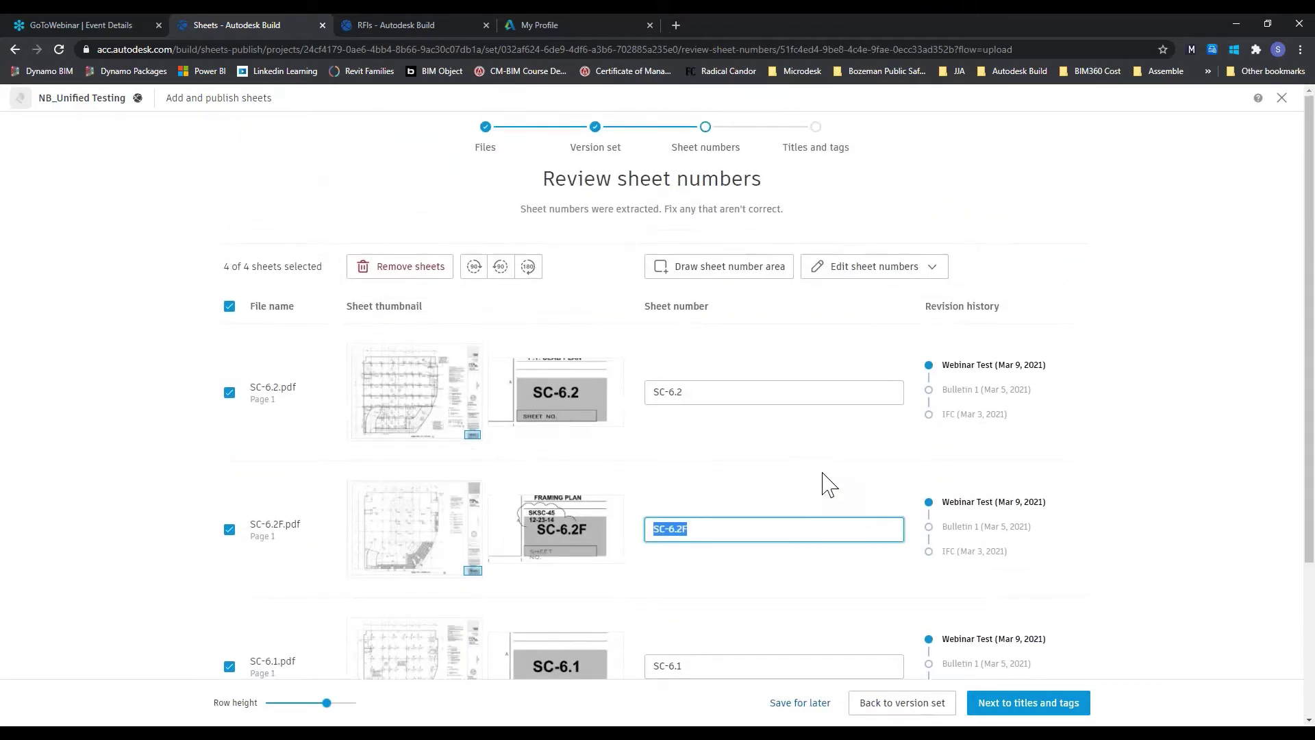
pyautogui.click(1029, 707)
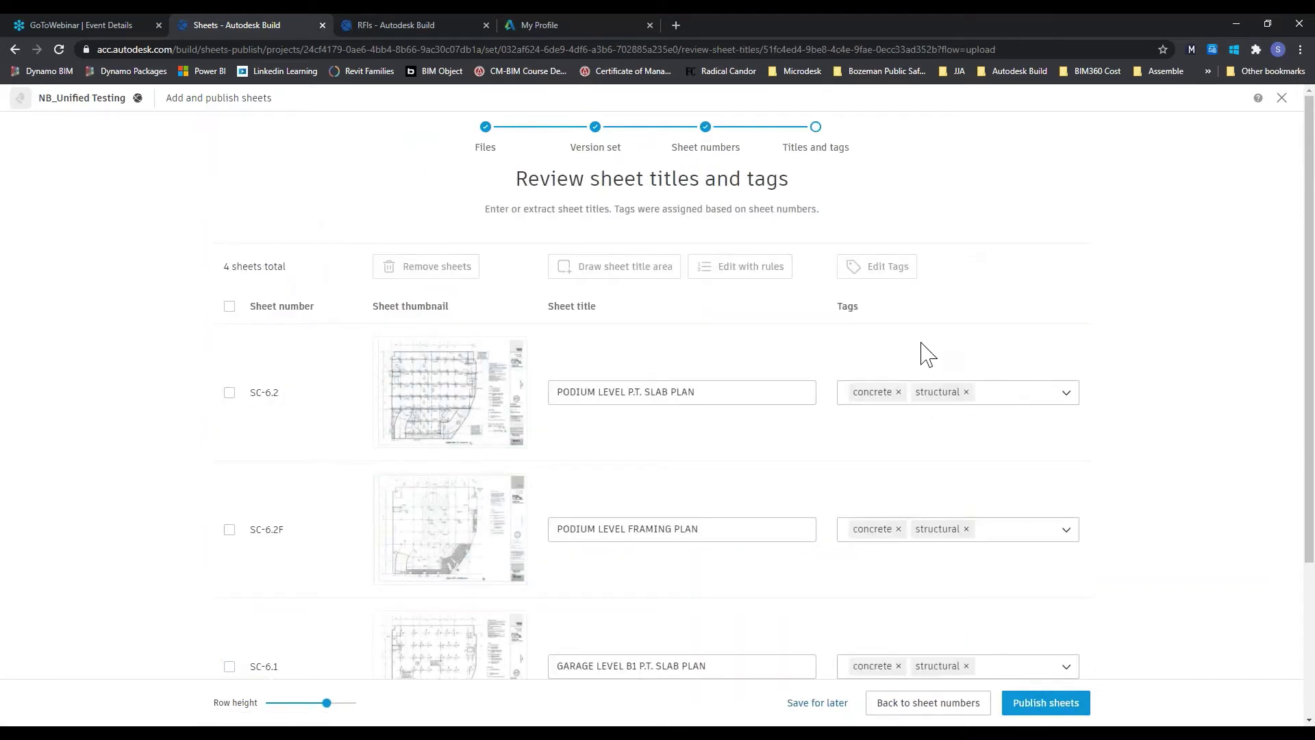
# Look over the titles and tags, select all four sheets, and draw a title area over the Sheet Title lines in SC-6.2's title block
pyautogui.scroll(-3, 707, 499)
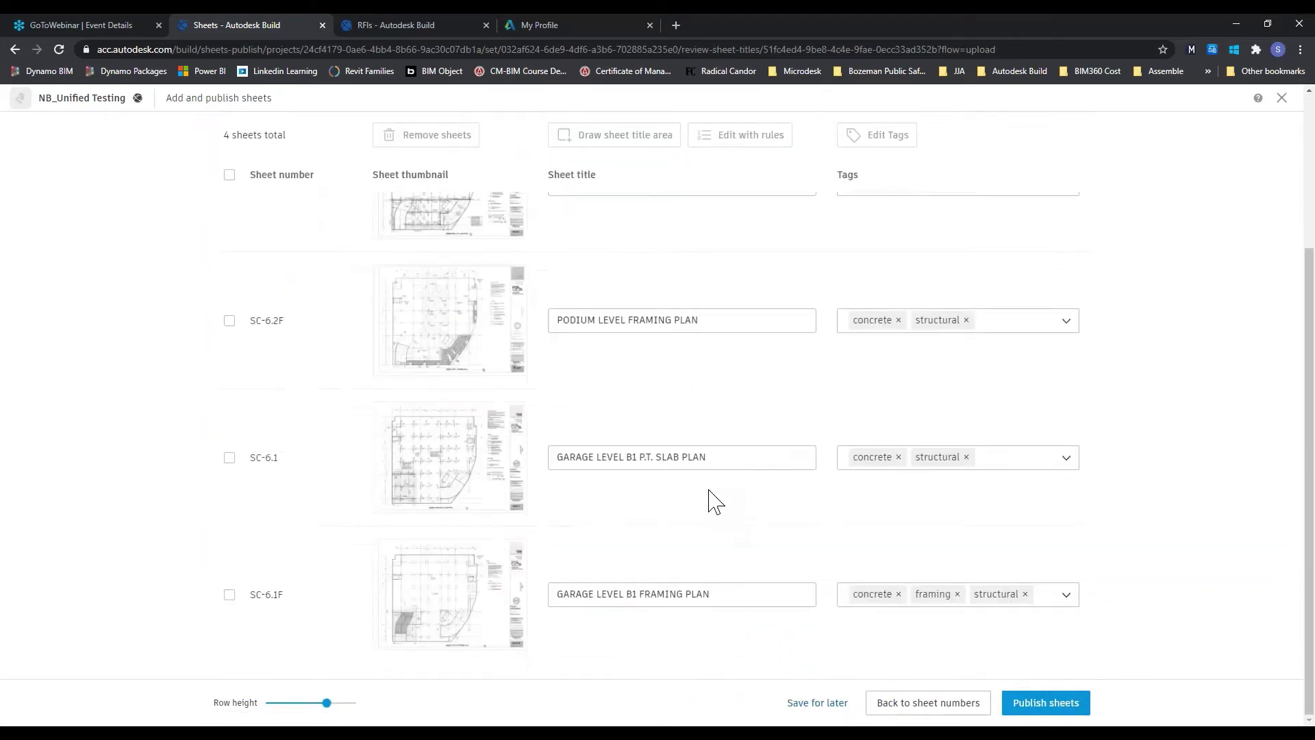
pyautogui.scroll(3, 708, 500)
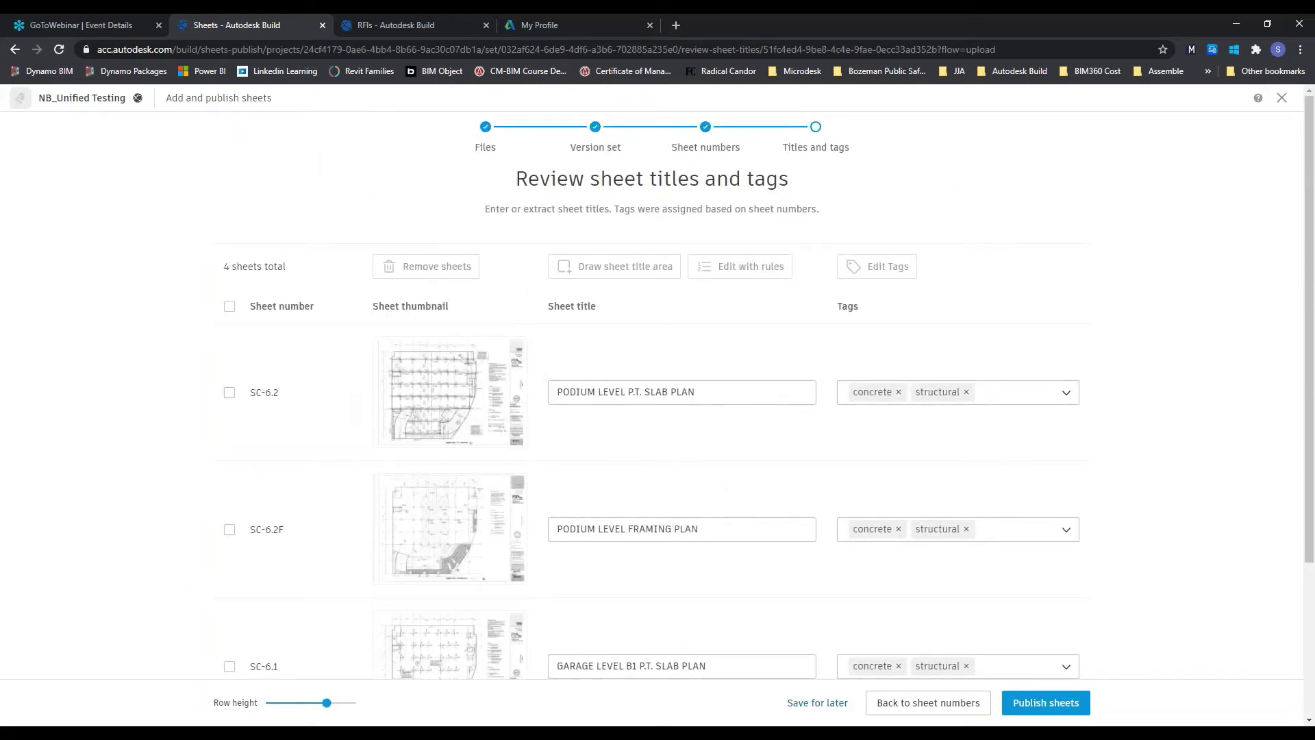
pyautogui.click(230, 306)
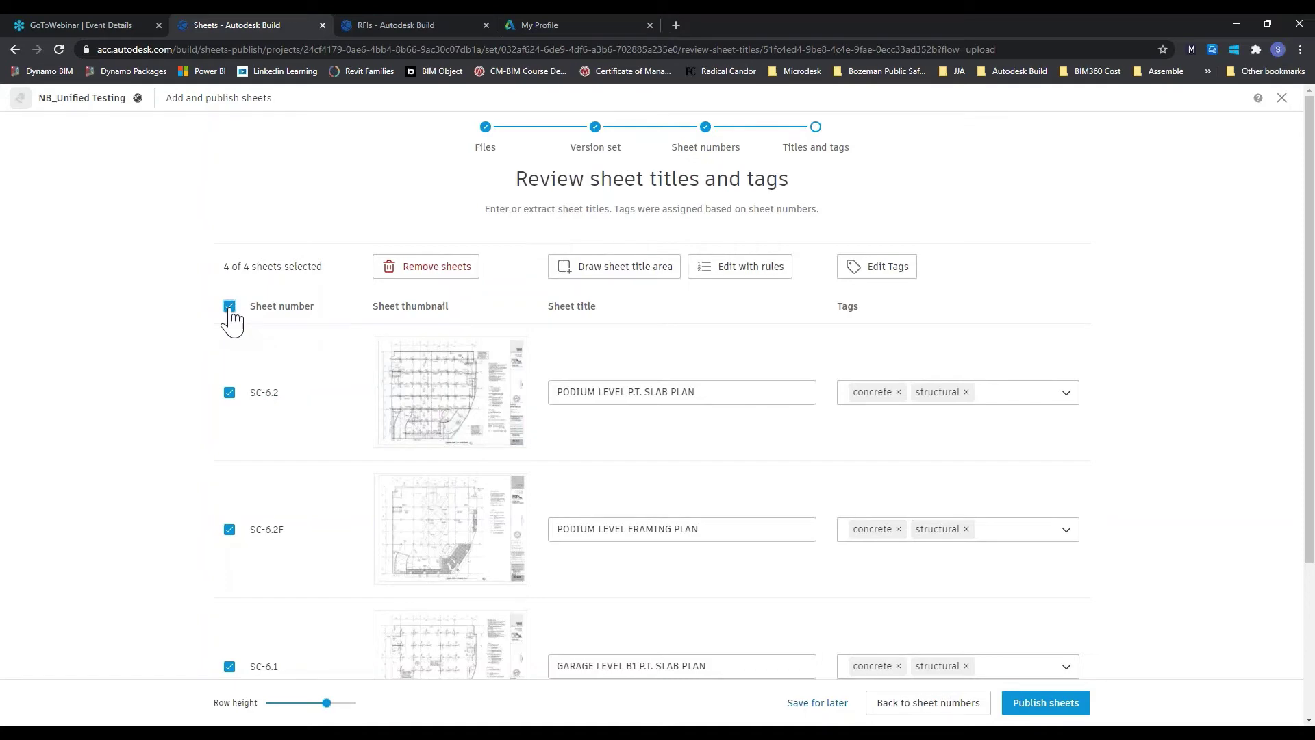
pyautogui.click(589, 273)
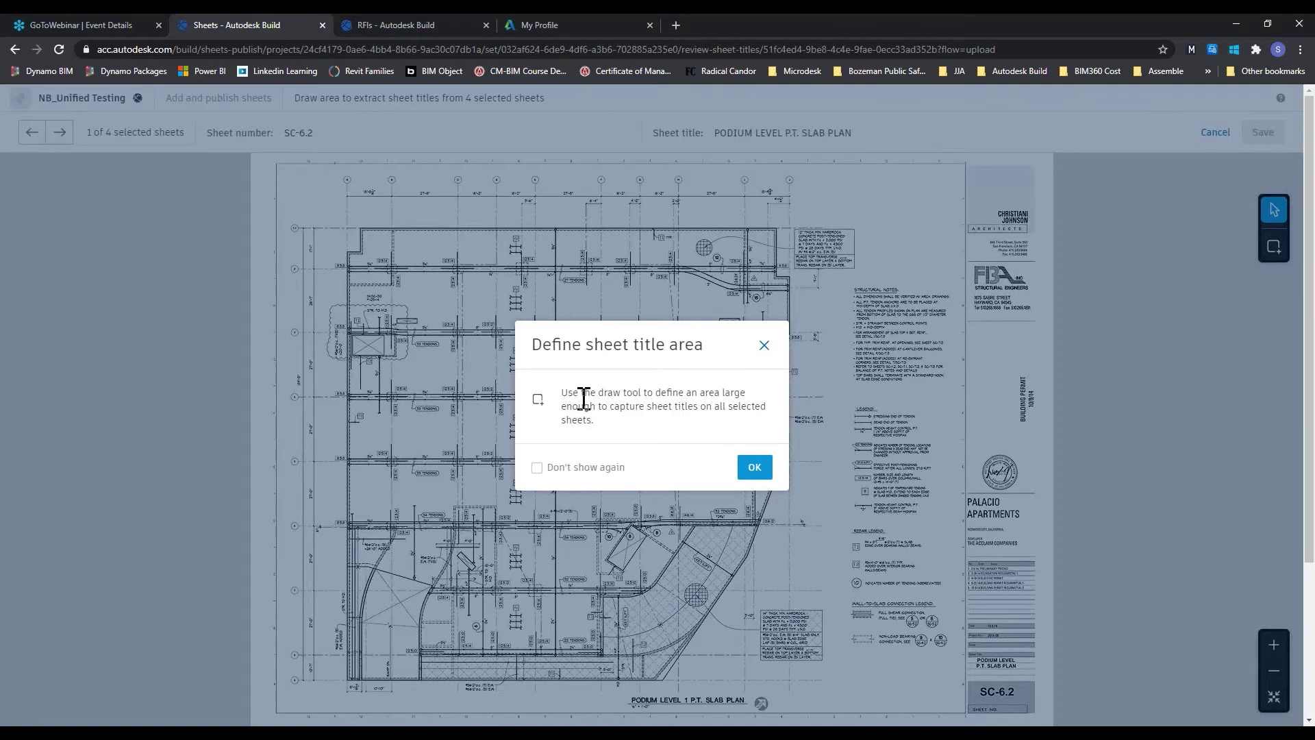
pyautogui.click(754, 467)
pyautogui.scroll(2, 1125, 696)
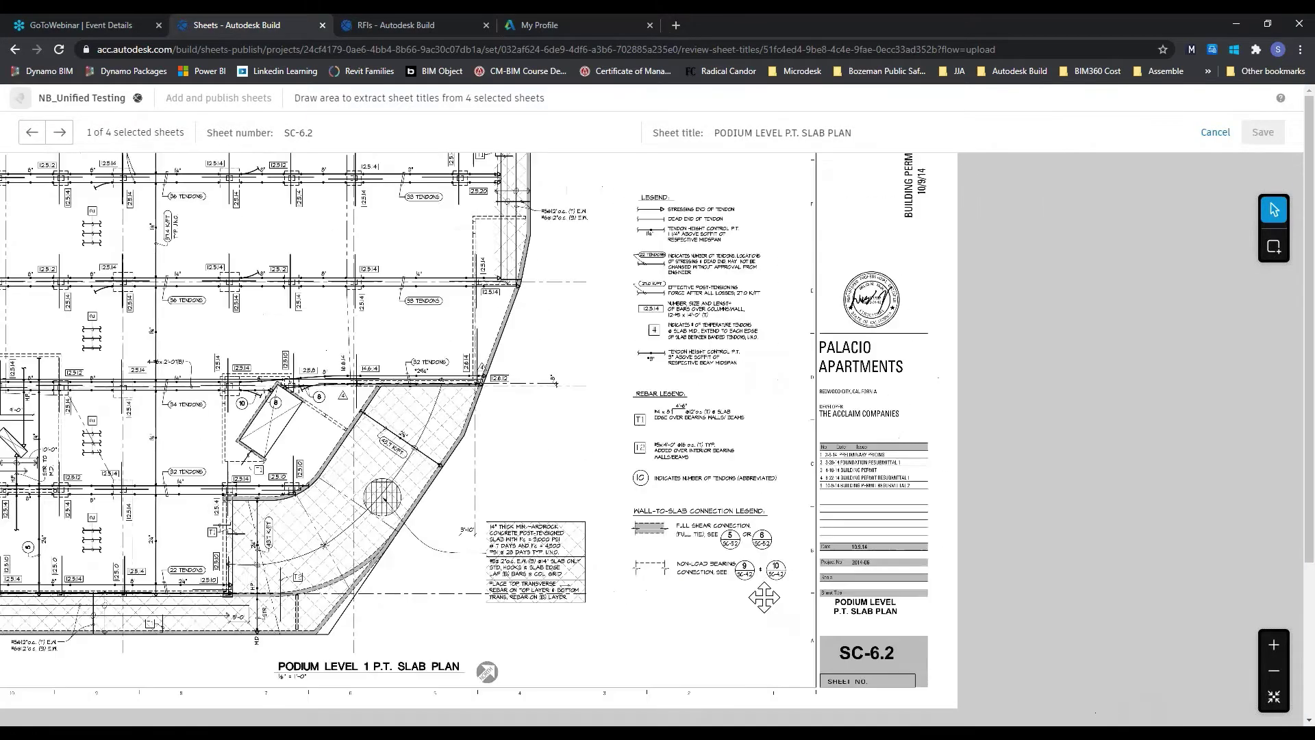
pyautogui.scroll(3, 764, 597)
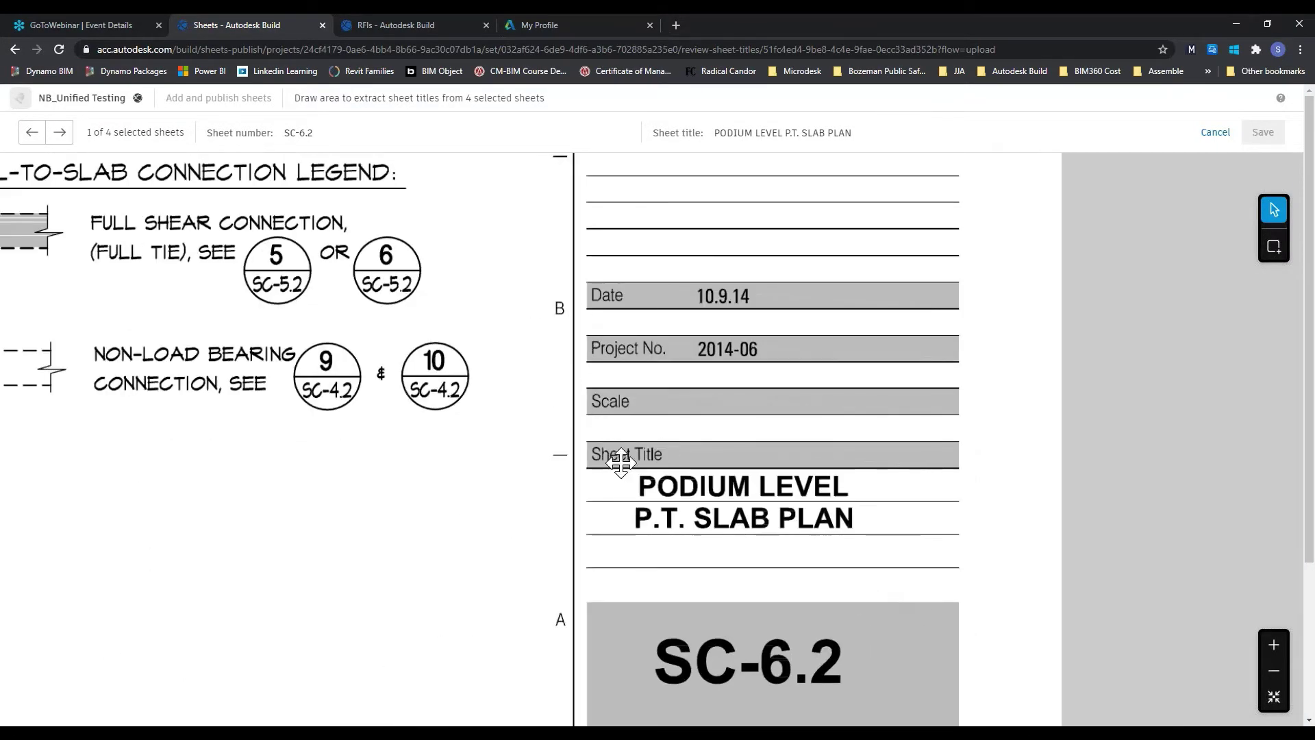
pyautogui.click(1275, 247)
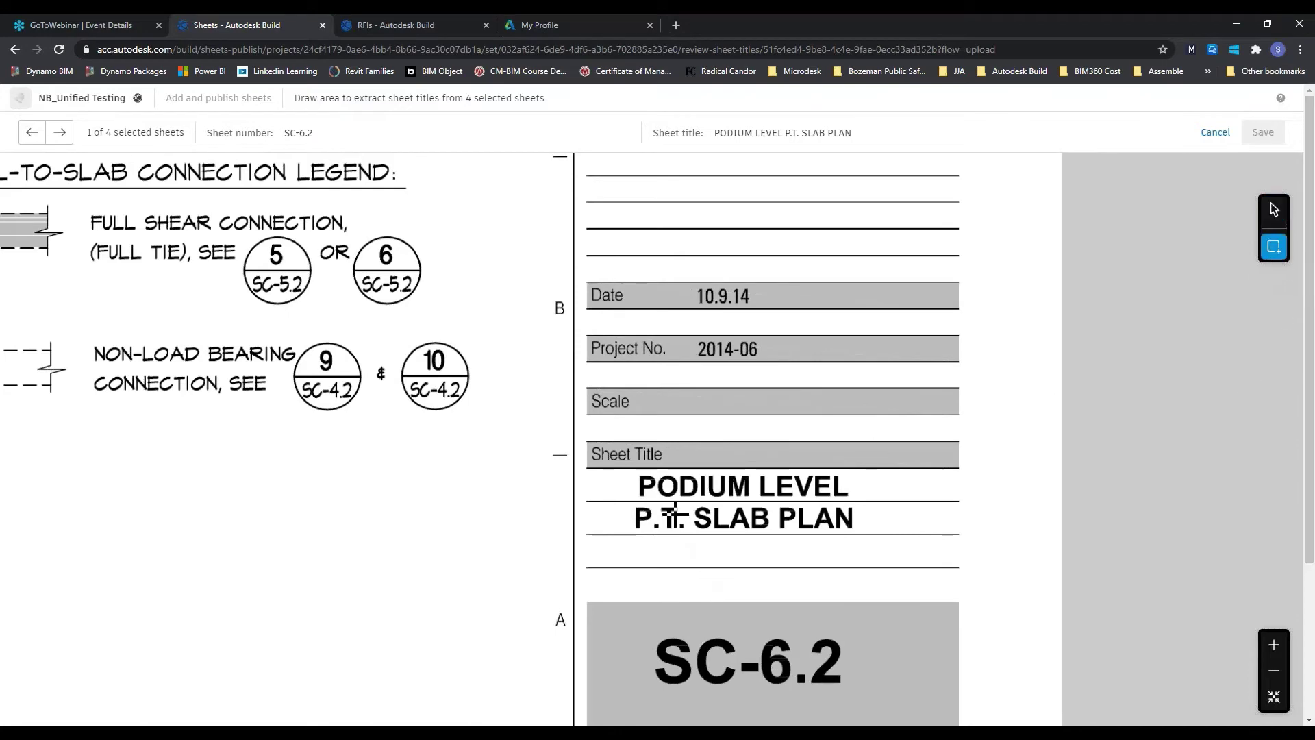
pyautogui.moveTo(588, 468); pyautogui.dragTo(958, 602)
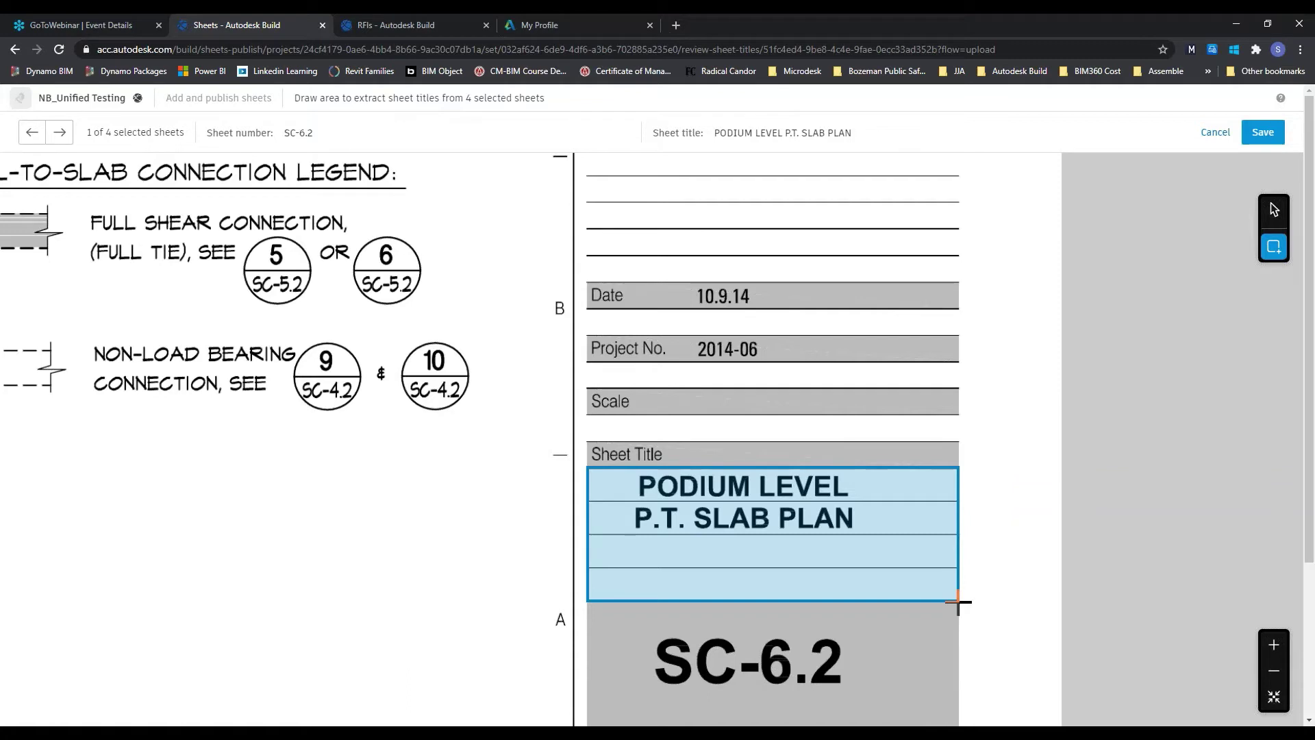
pyautogui.moveTo(959, 602); pyautogui.dragTo(959, 603)
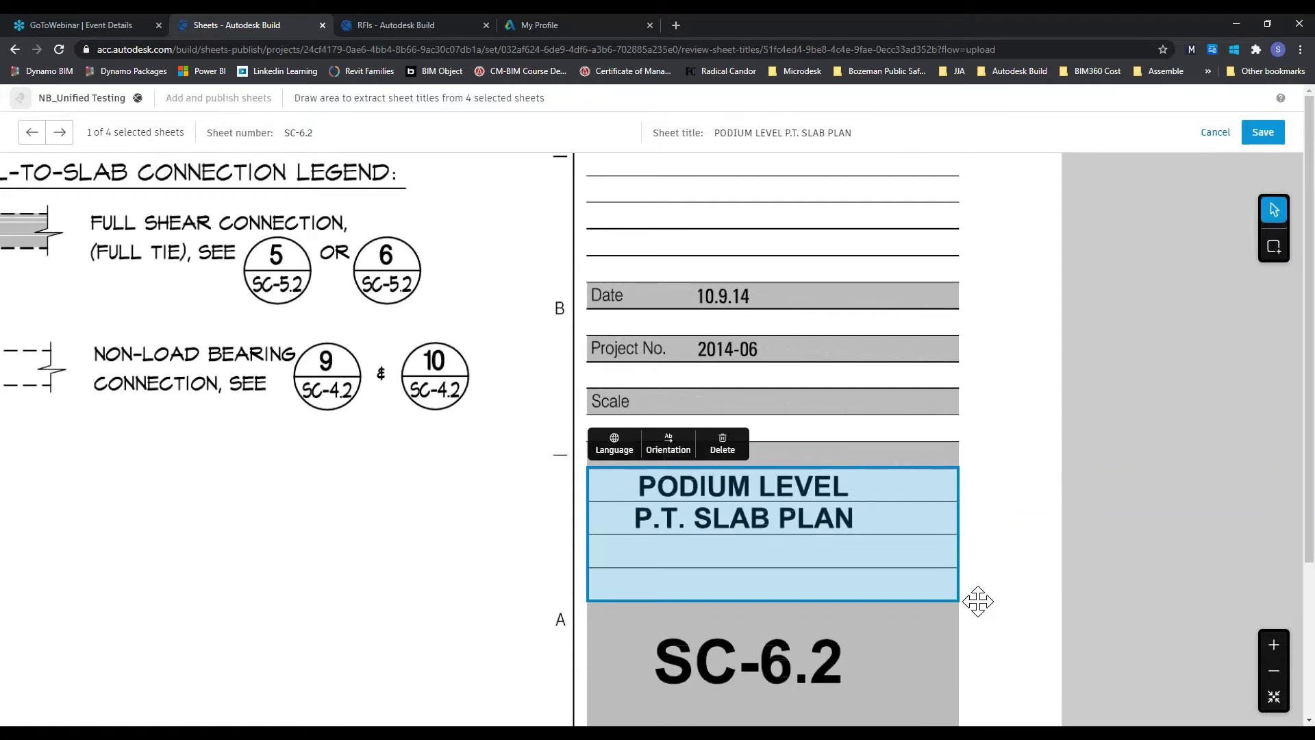
# Check the title area's language and text orientation options, save the area, and review the extracted sheet titles
pyautogui.click(614, 444)
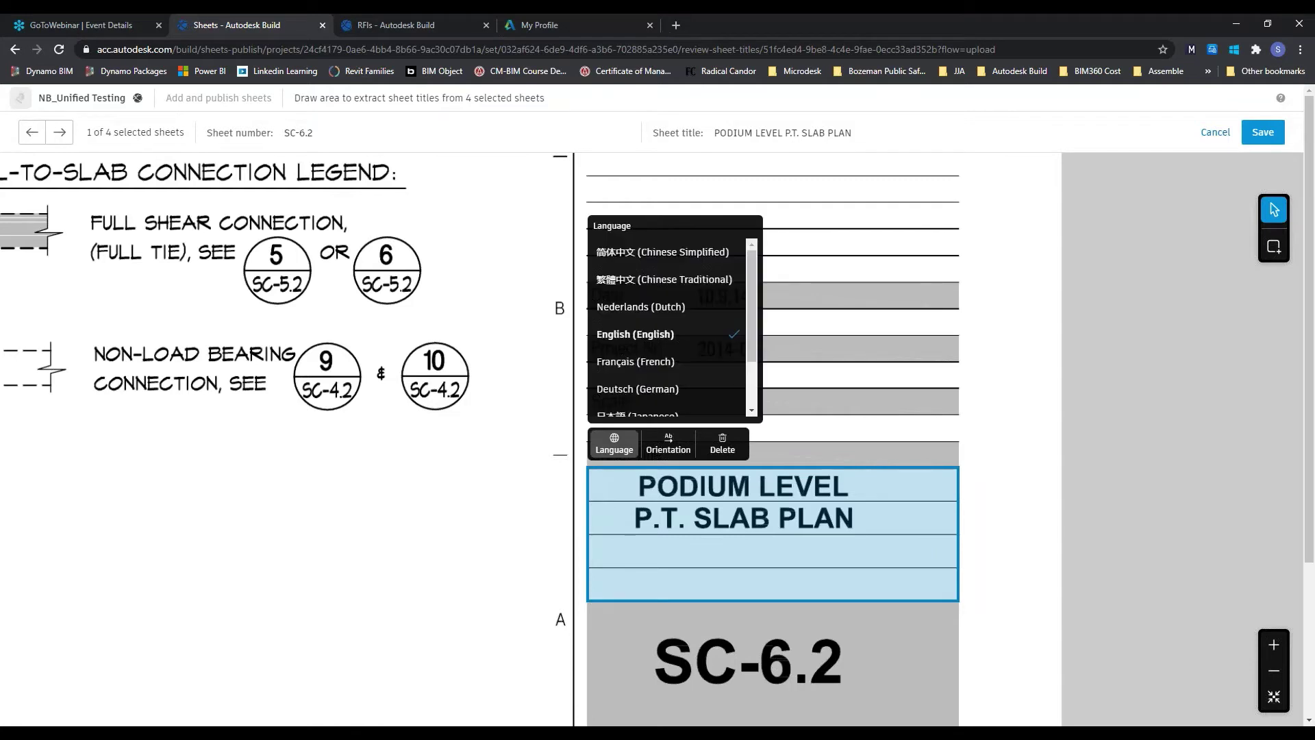
pyautogui.click(668, 452)
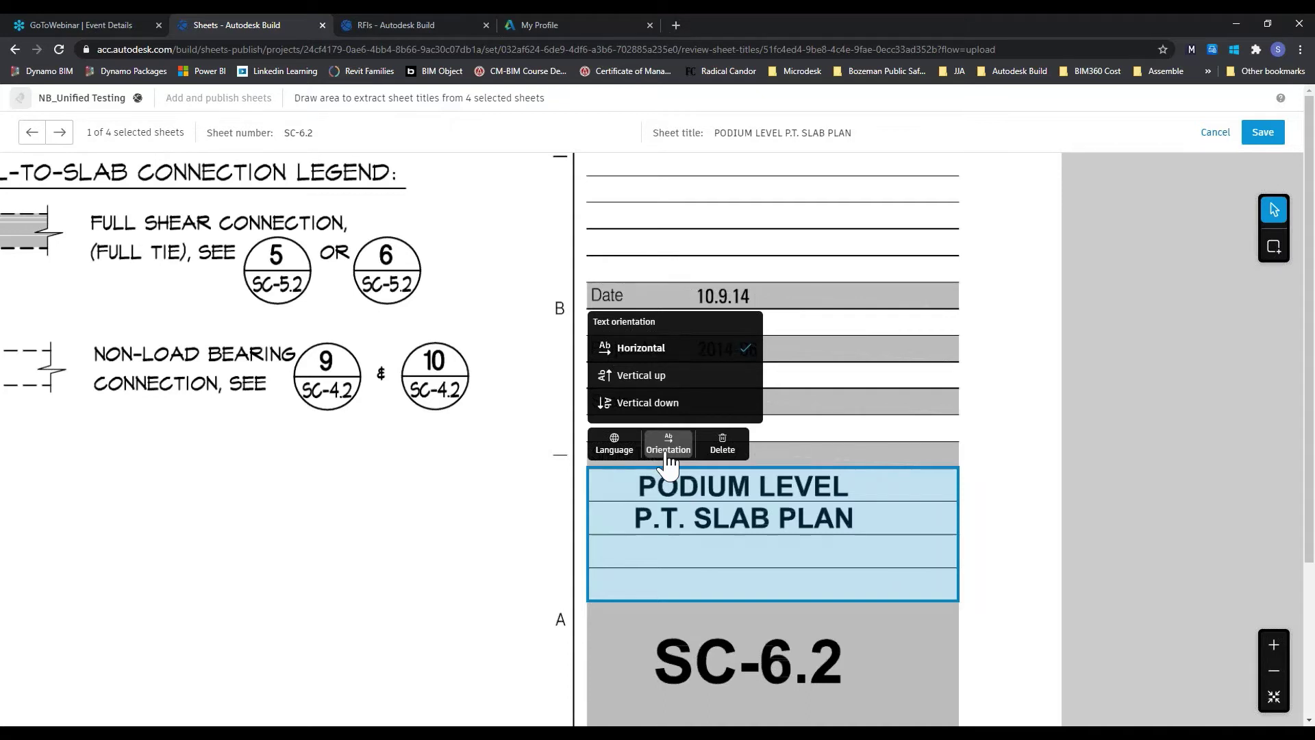
pyautogui.click(1092, 379)
pyautogui.click(1264, 132)
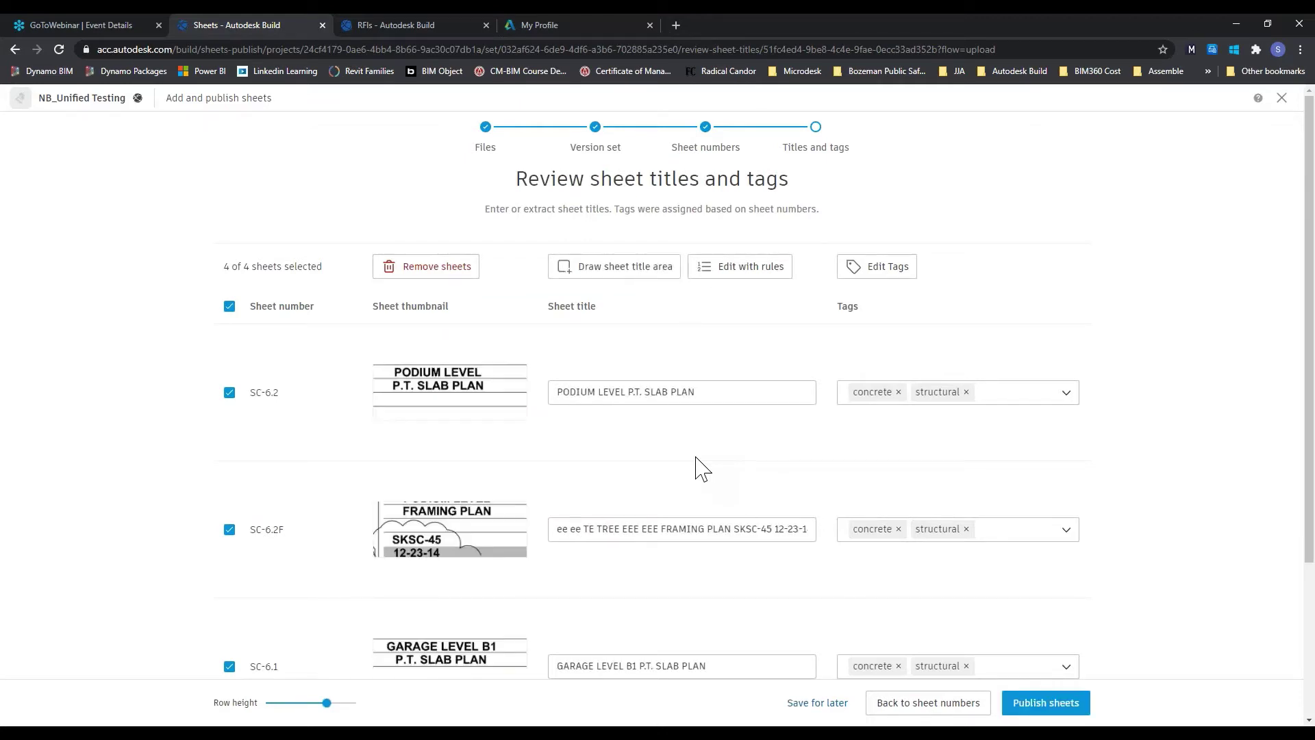
pyautogui.scroll(-1, 696, 463)
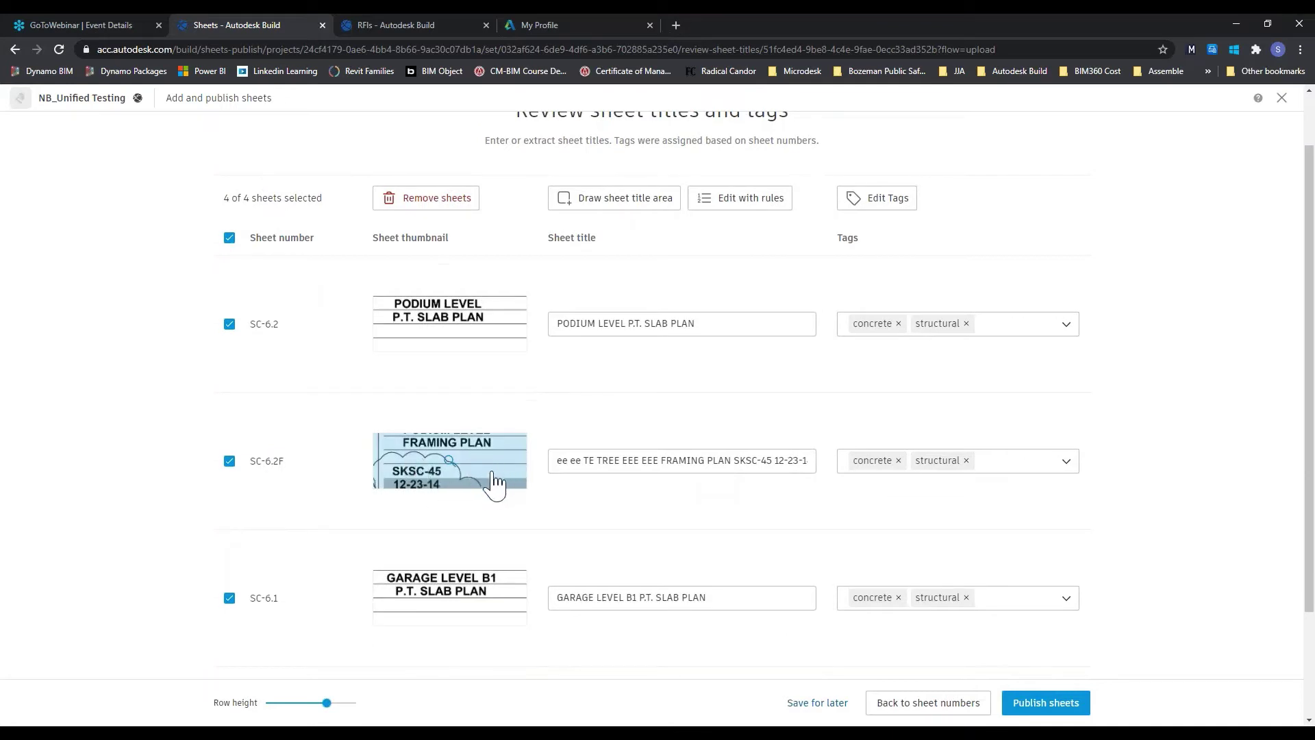
# Leave only sheet SC-6.2F selected and open it for redrawing its sheet title area
pyautogui.scroll(-2, 493, 480)
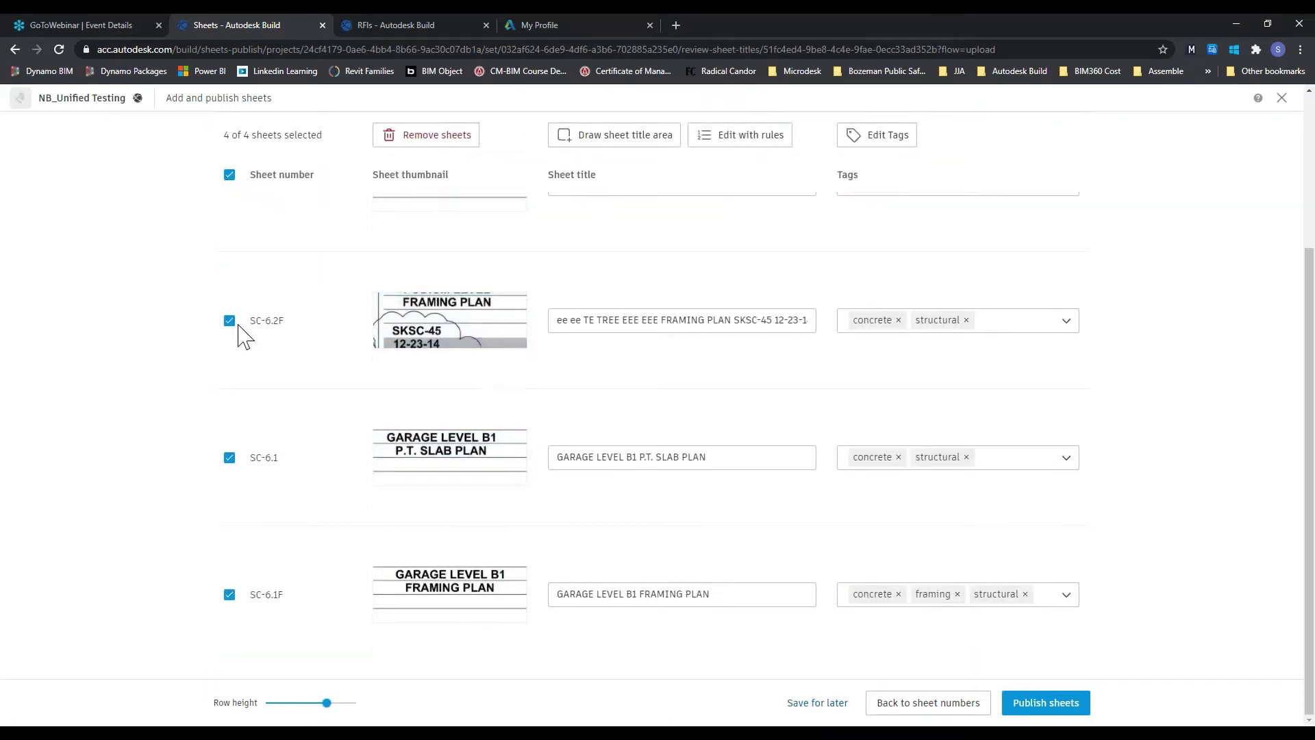
pyautogui.scroll(3, 244, 335)
pyautogui.click(230, 302)
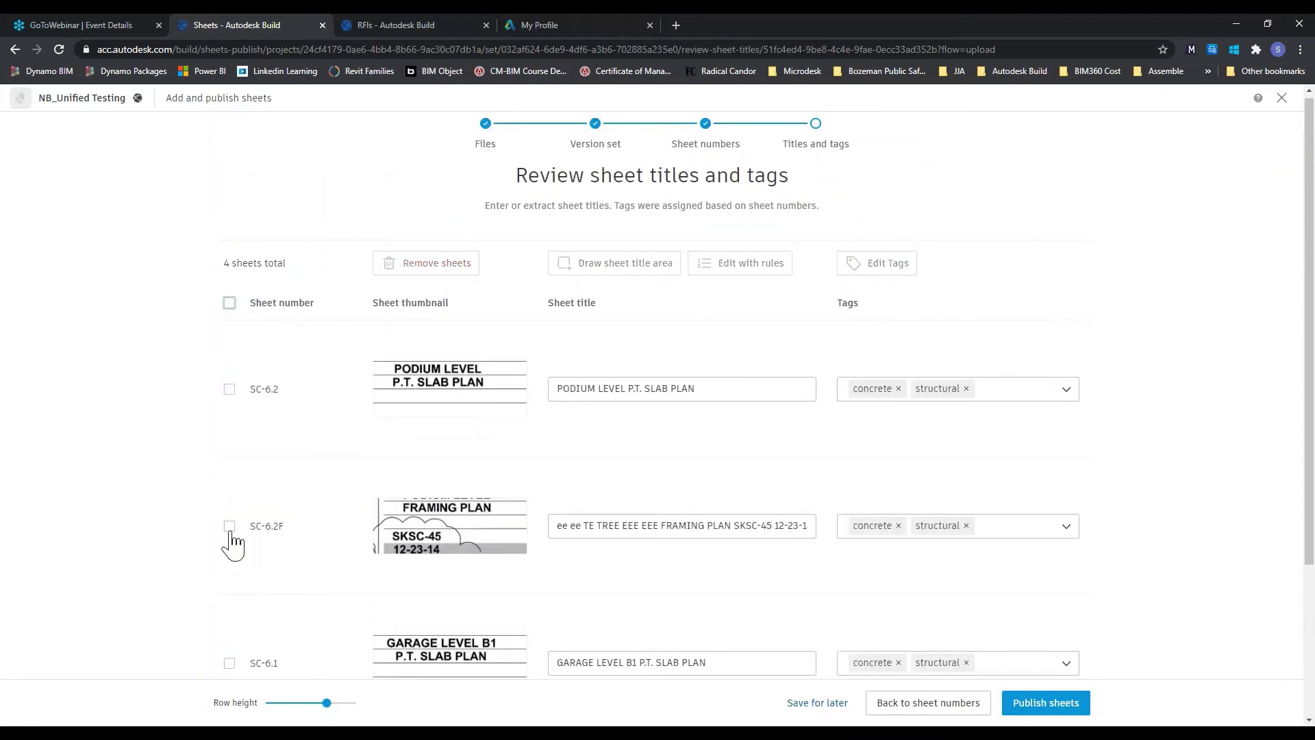
pyautogui.click(230, 528)
pyautogui.click(603, 266)
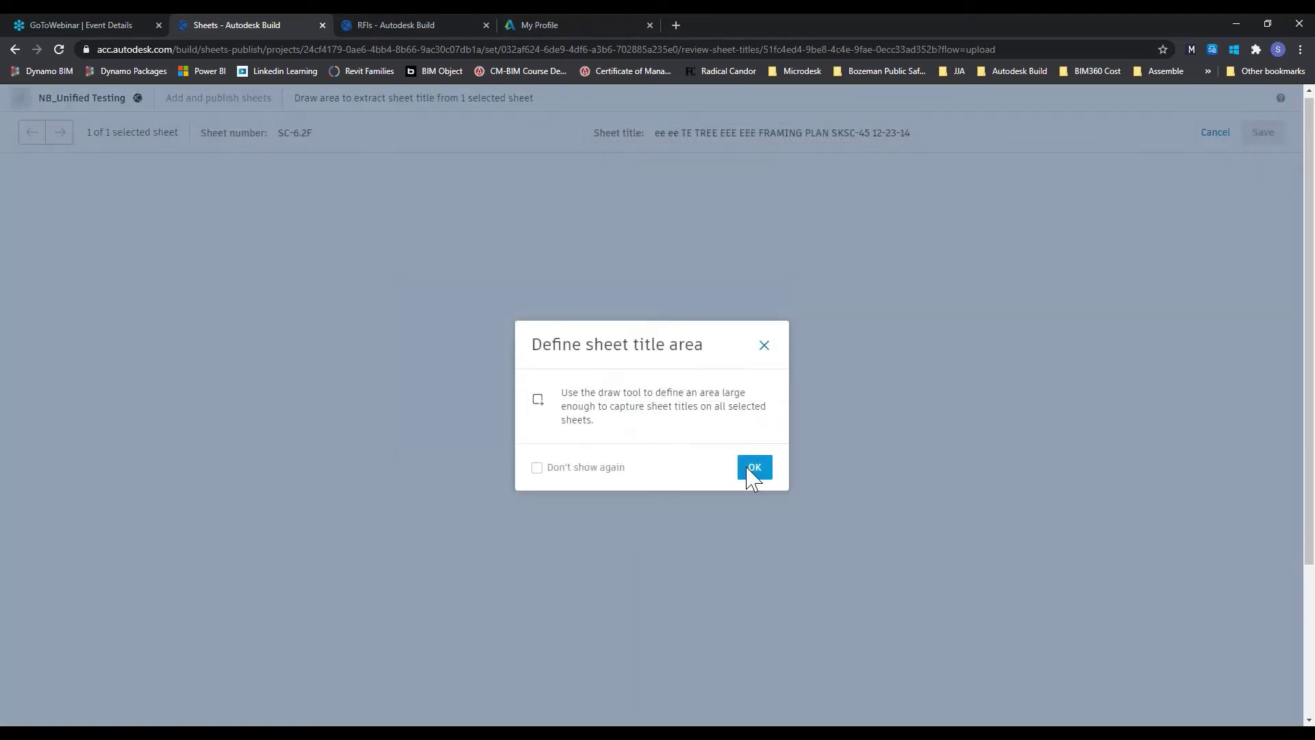
pyautogui.click(754, 469)
# Draw a title area tightly around PODIUM LEVEL FRAMING PLAN in SC-6.2F's title block, excluding the clouded note, and save it
pyautogui.scroll(3, 858, 625)
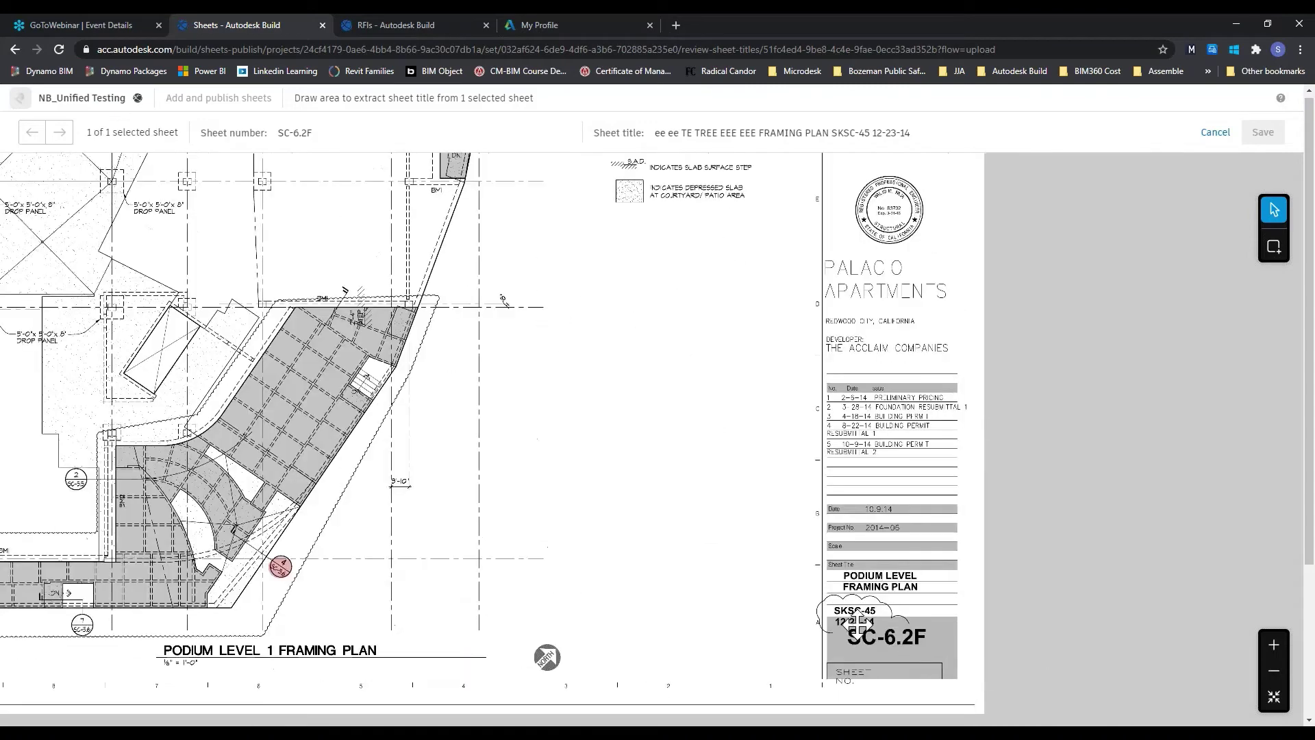
pyautogui.scroll(3, 858, 625)
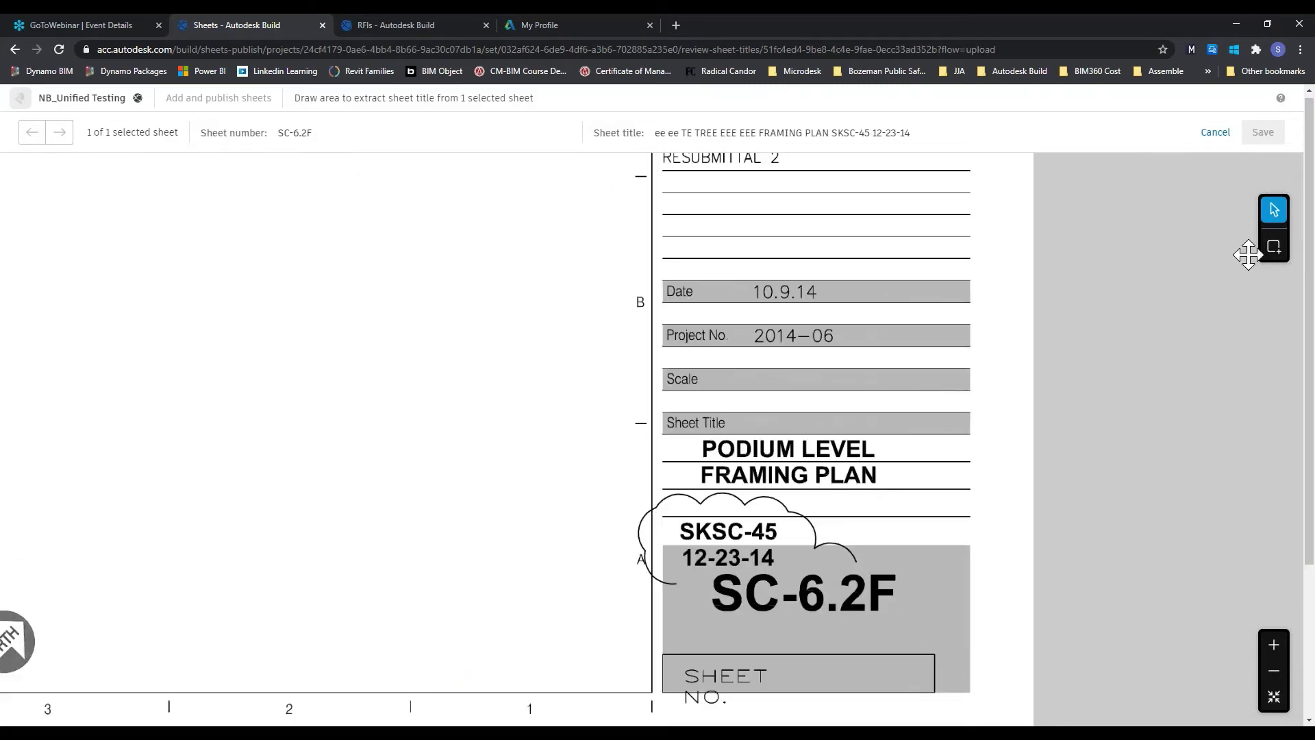
pyautogui.click(1274, 247)
pyautogui.moveTo(666, 439); pyautogui.dragTo(973, 491)
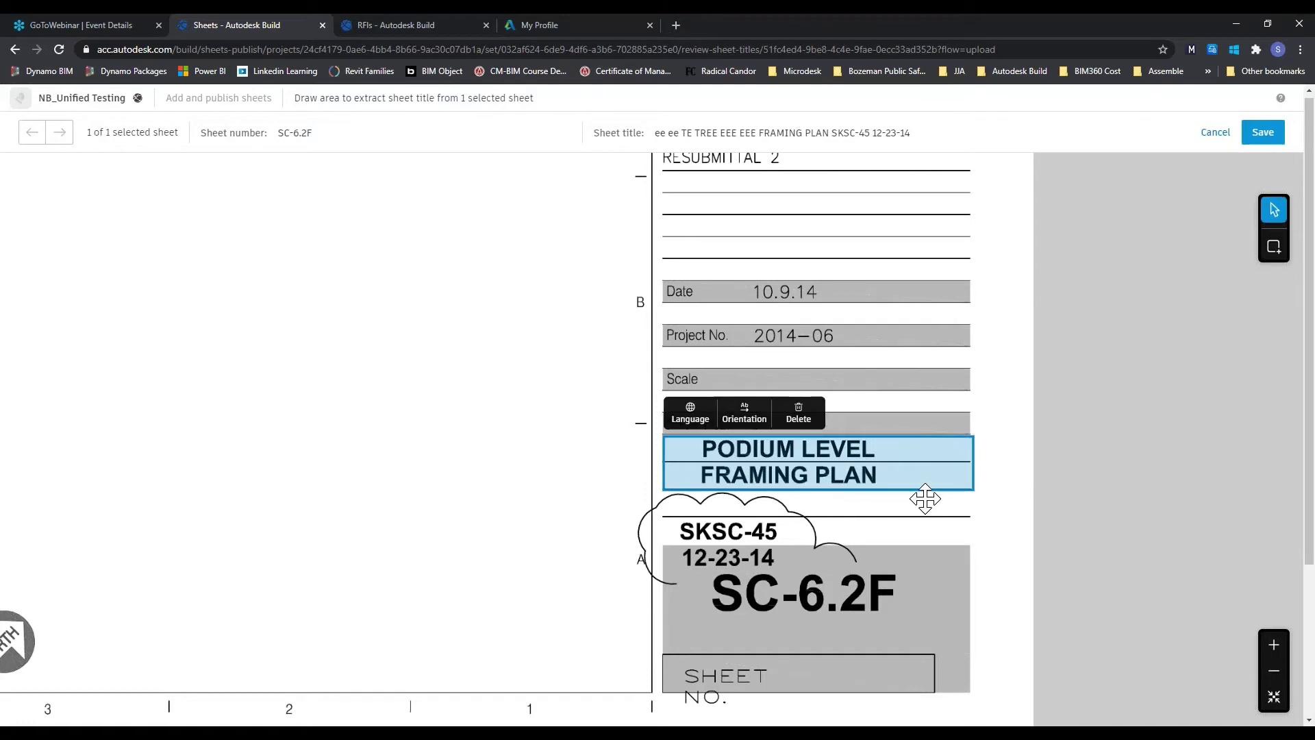
pyautogui.click(1262, 133)
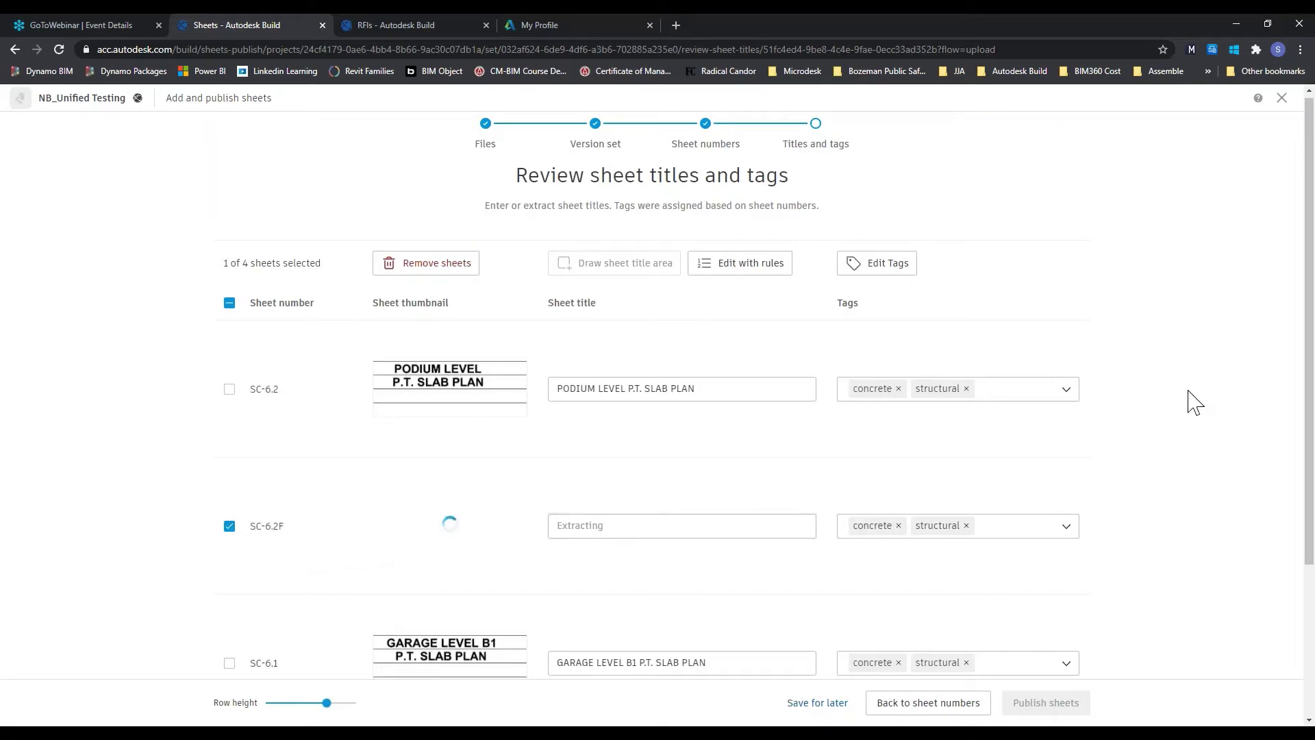
# Create the tag "PT plan" on sheet SC-6.2 and check that it is offered among the tags for SC-6.2F
pyautogui.click(1031, 397)
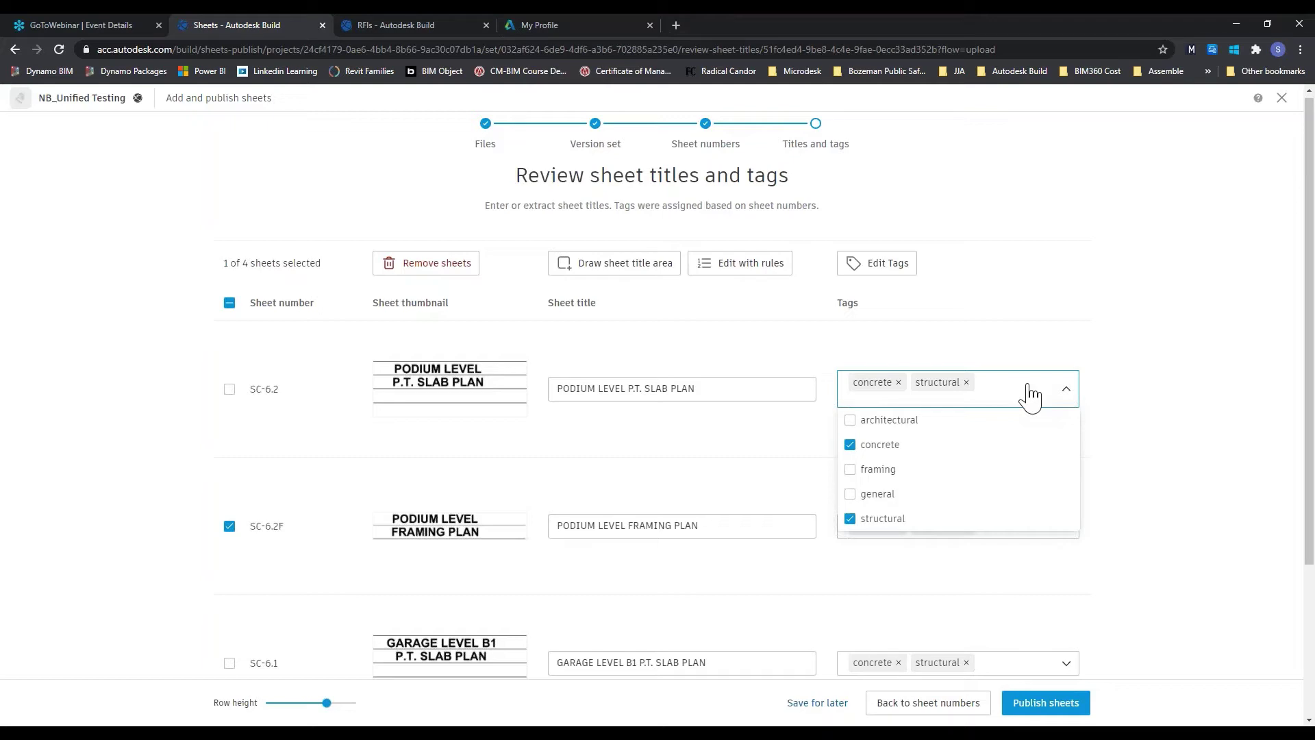
pyautogui.write('PT plan')
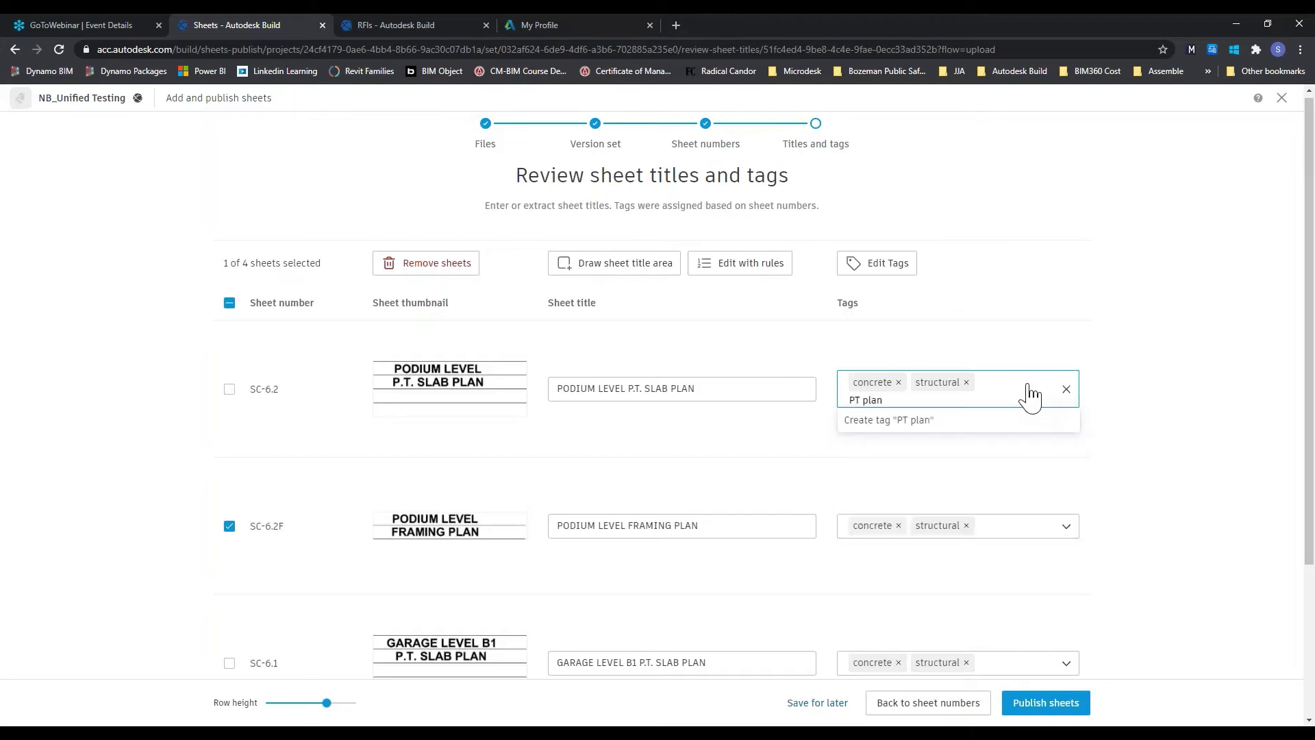
pyautogui.press('Return')
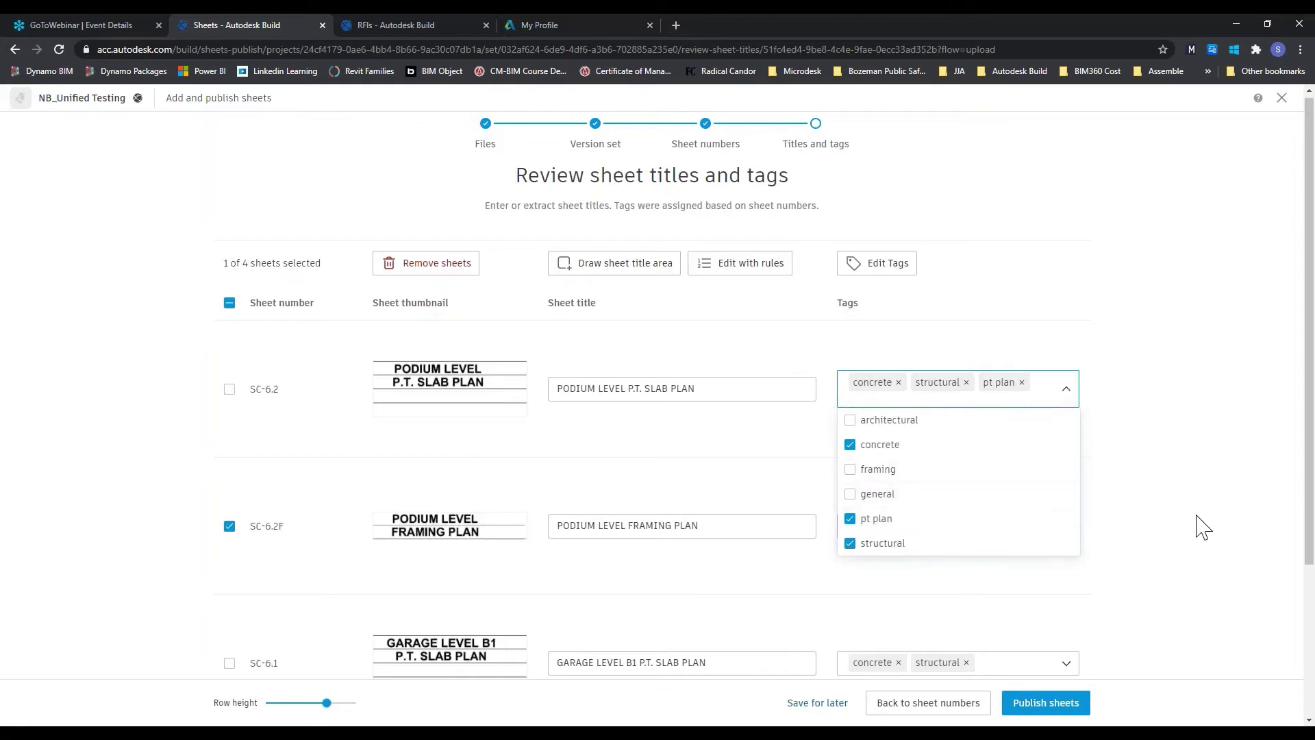
pyautogui.click(1195, 528)
pyautogui.click(1017, 534)
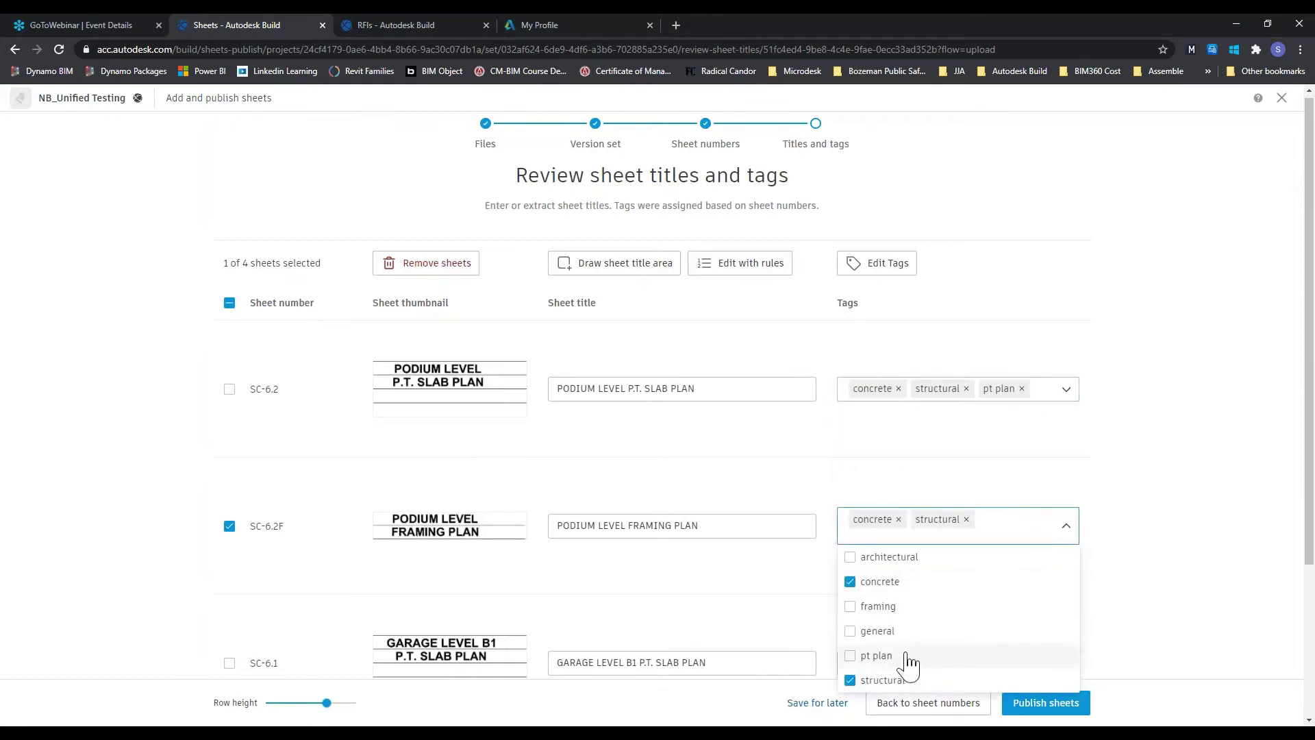
pyautogui.click(1121, 489)
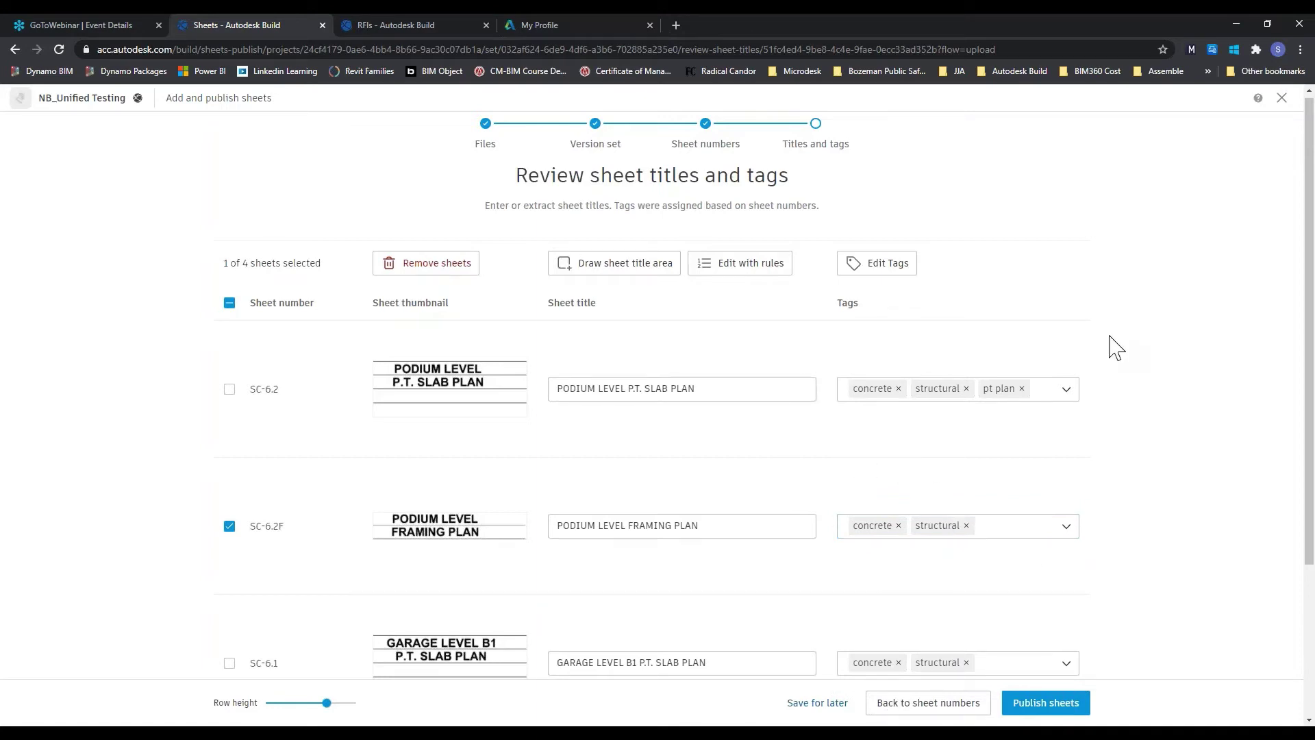
# Publish the four reviewed sheets and clear the Webinar Test version set filter to list all project sheets
pyautogui.scroll(-3, 528, 466)
pyautogui.scroll(2, 582, 555)
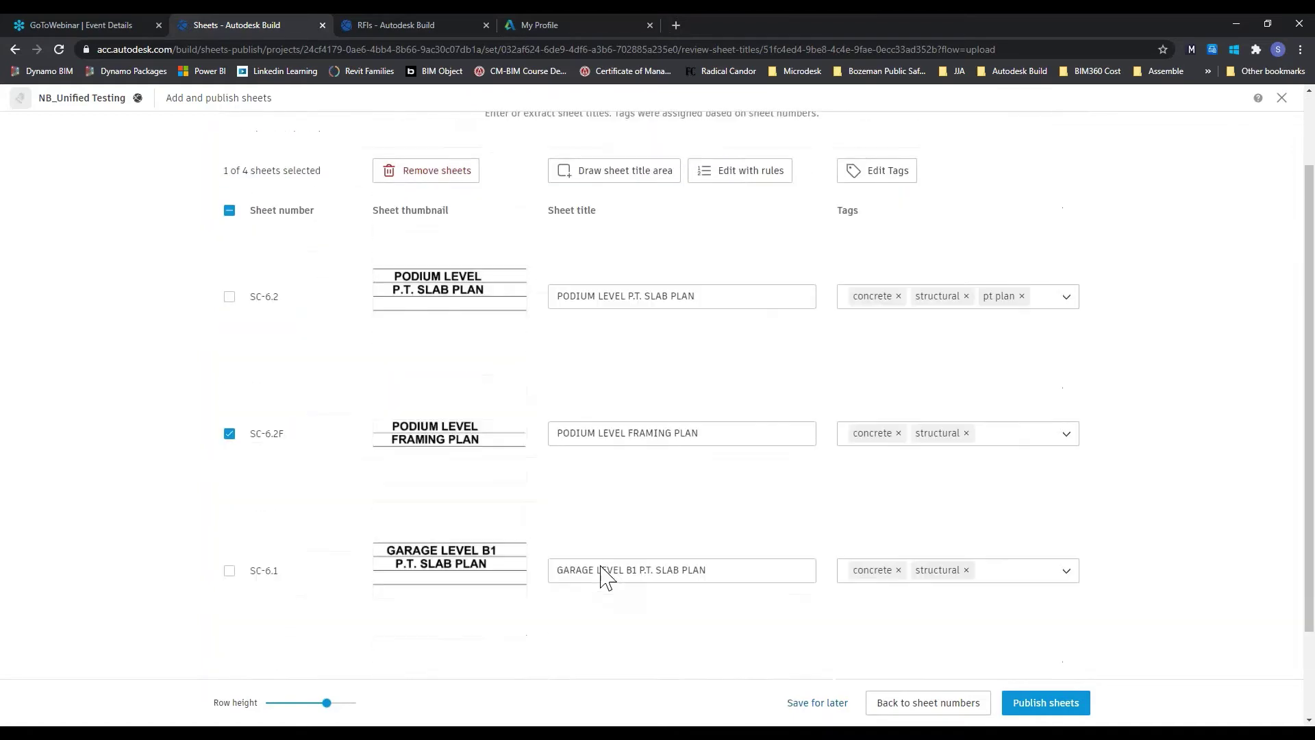
pyautogui.scroll(1, 603, 575)
pyautogui.click(1055, 704)
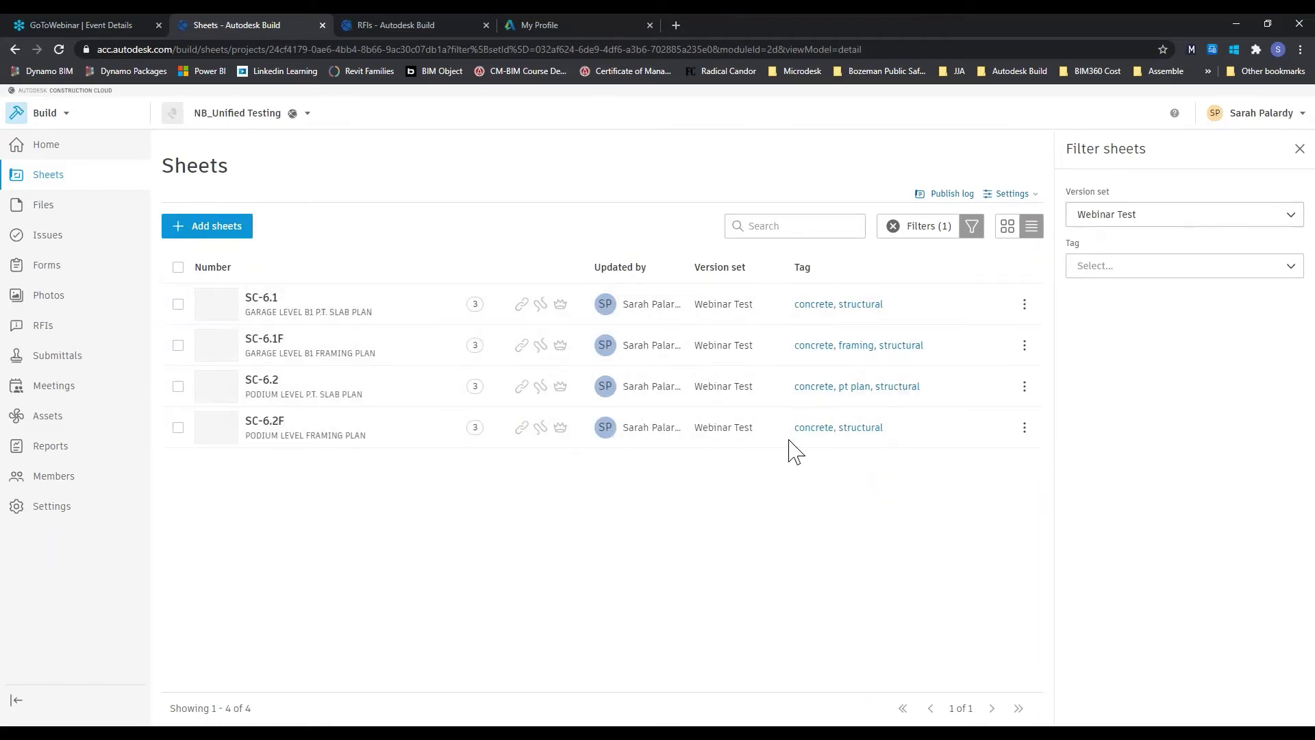
pyautogui.click(1300, 150)
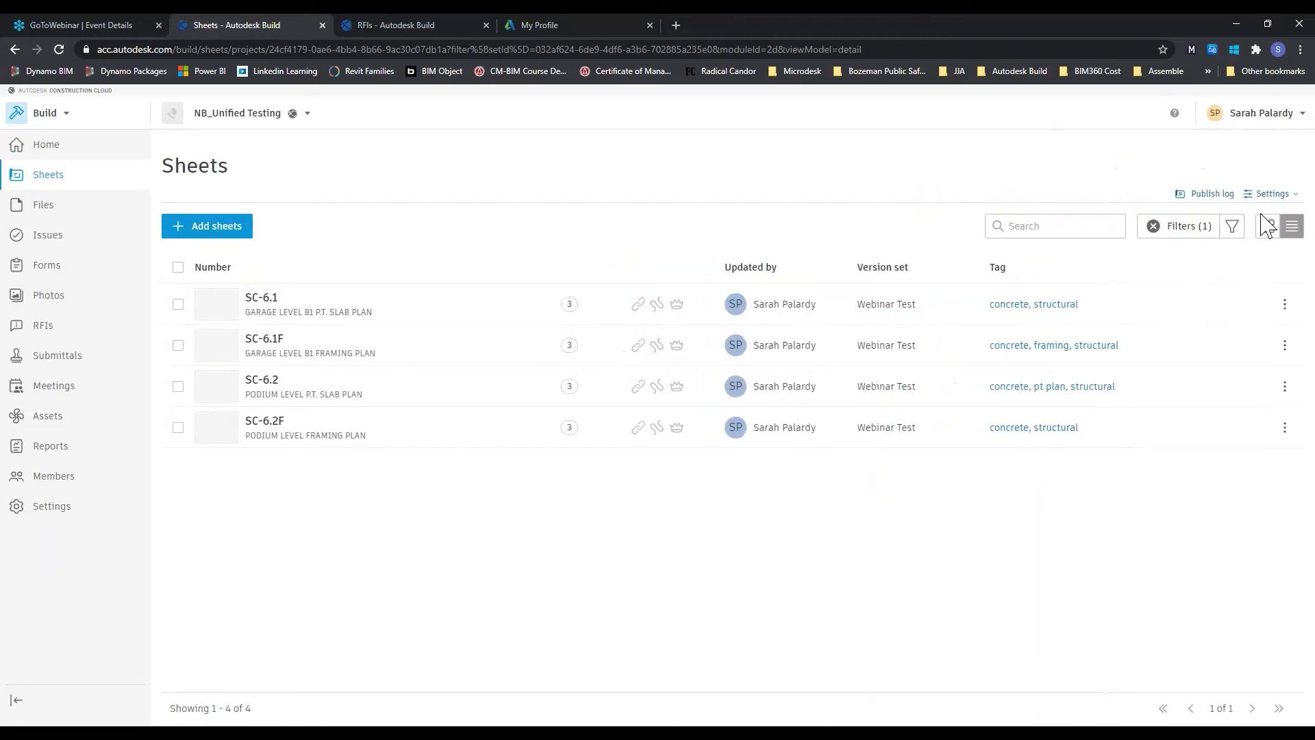
pyautogui.click(1154, 225)
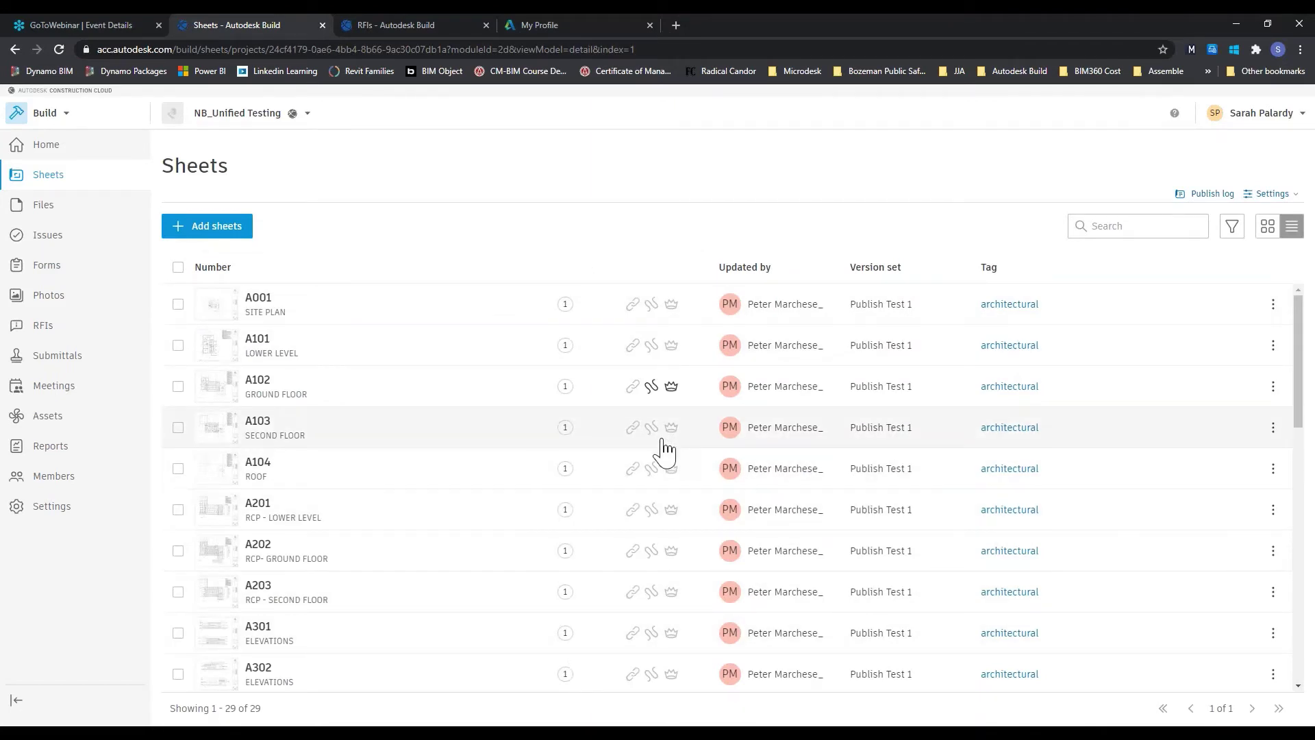
# Open sheet A103 and follow the east elevation callout near grid line D to its linked sheet A302
pyautogui.click(350, 440)
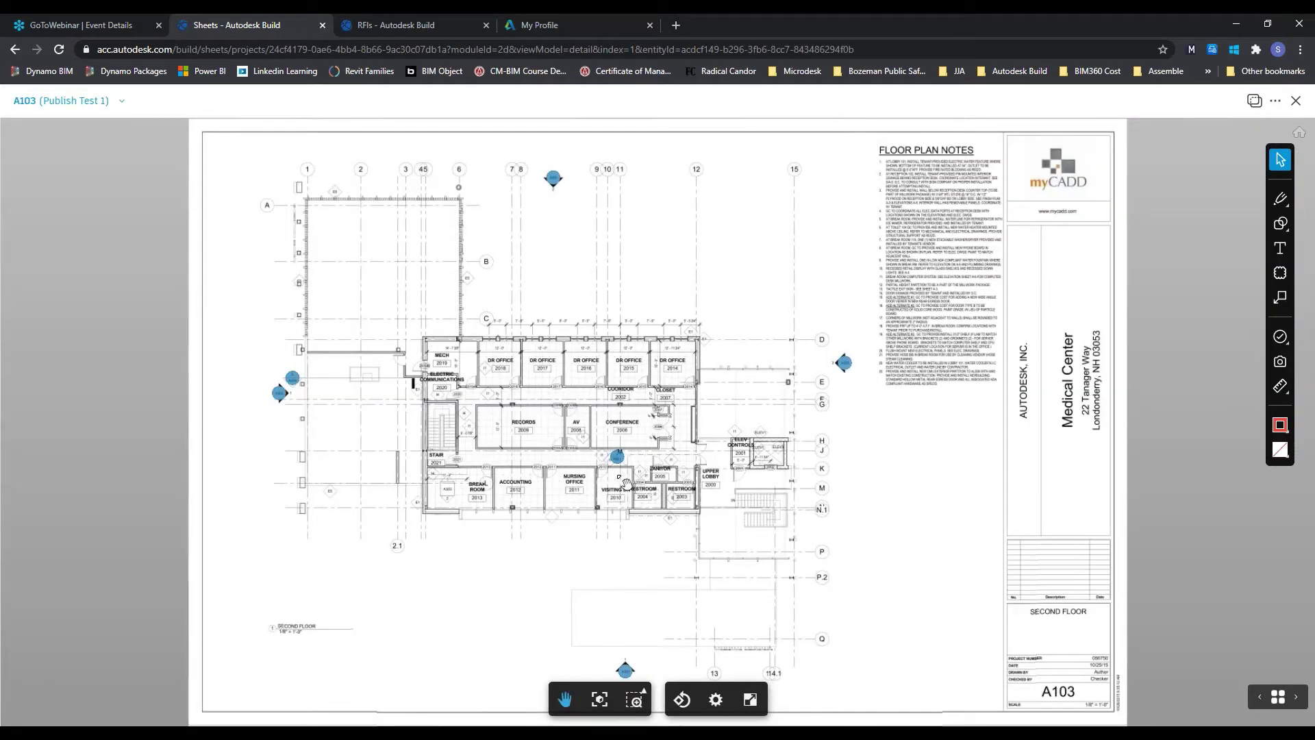
pyautogui.scroll(3, 847, 377)
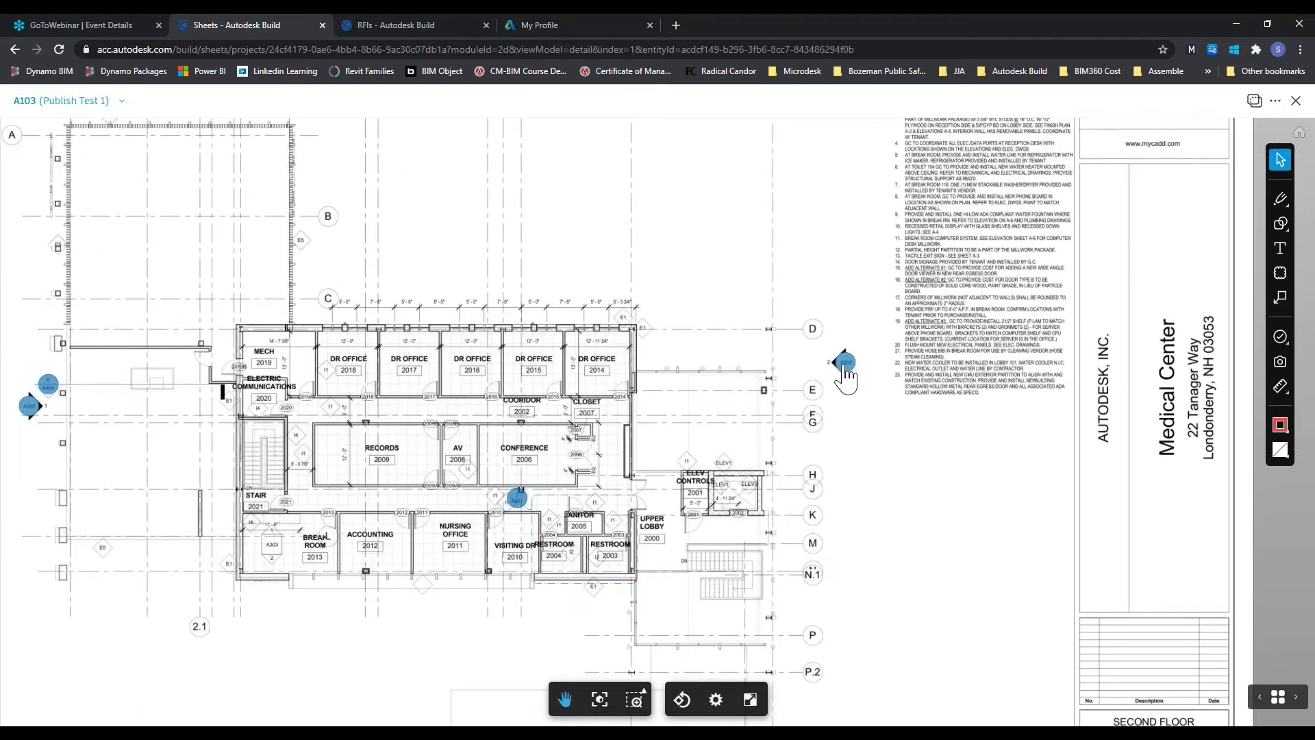
pyautogui.click(846, 368)
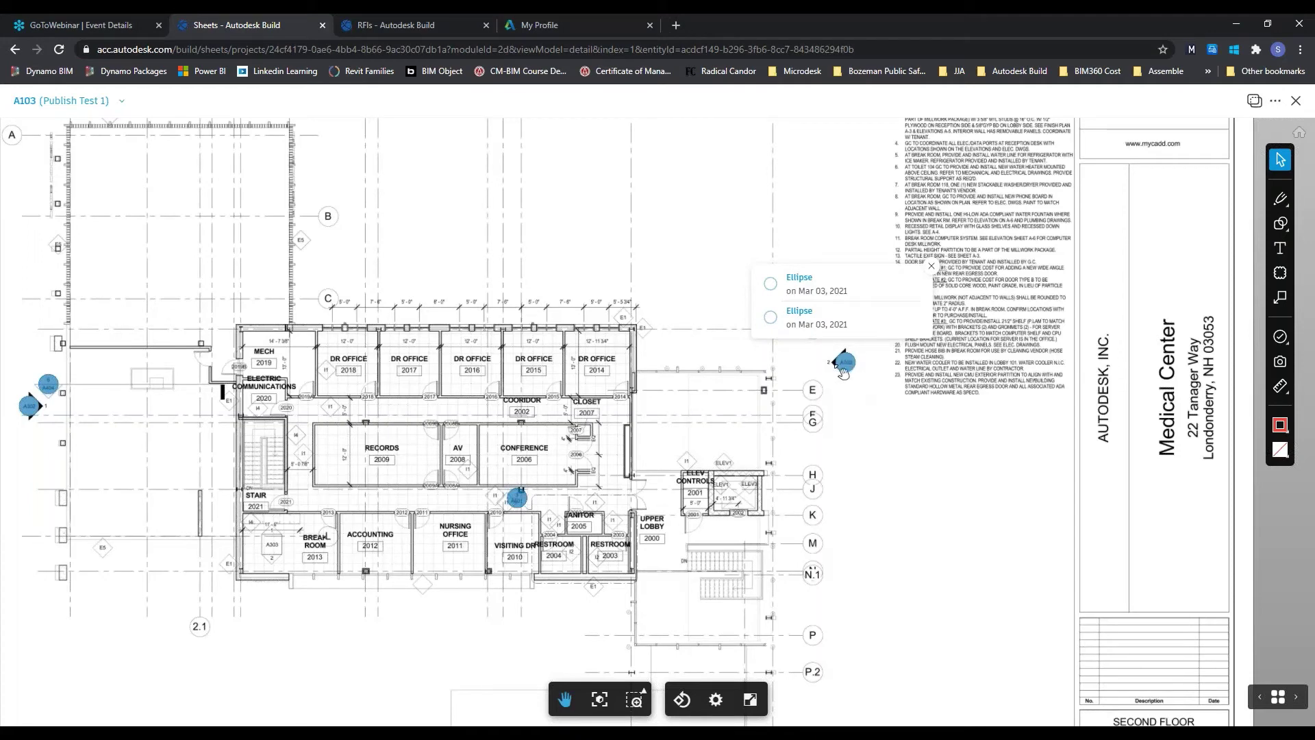
pyautogui.click(833, 314)
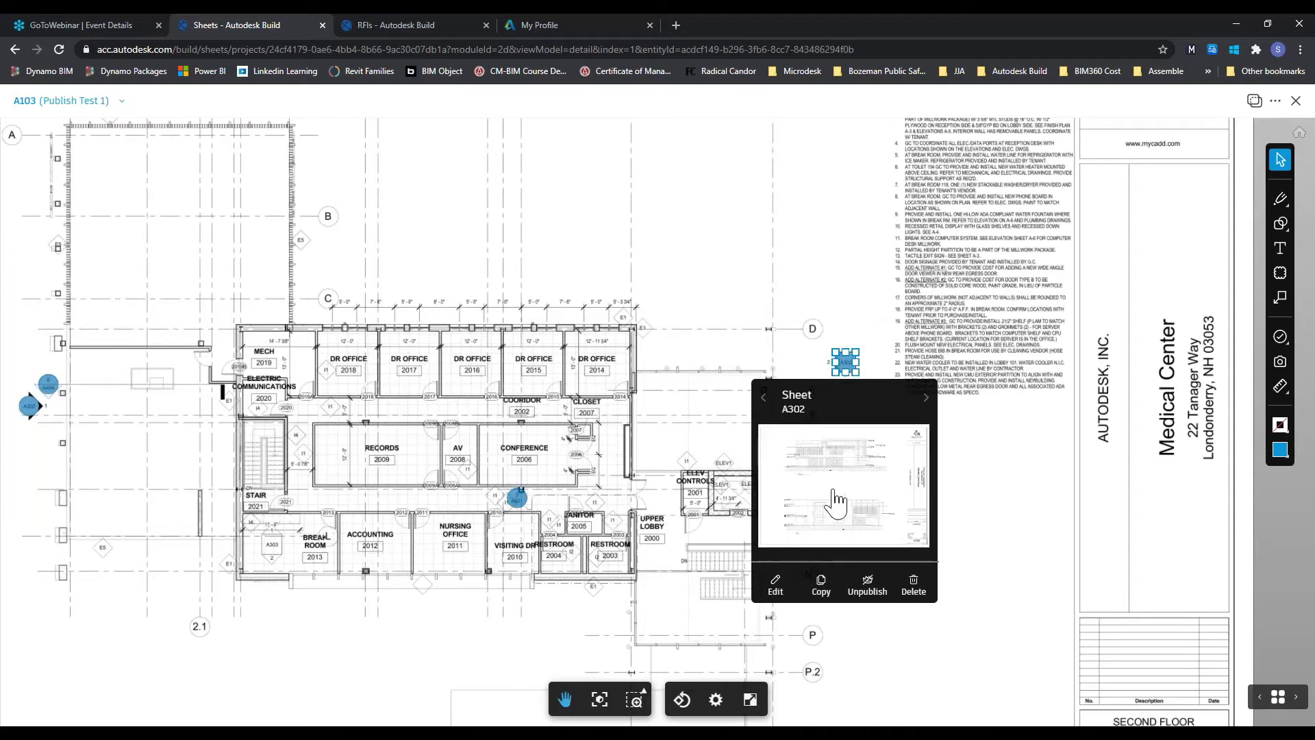
pyautogui.click(834, 529)
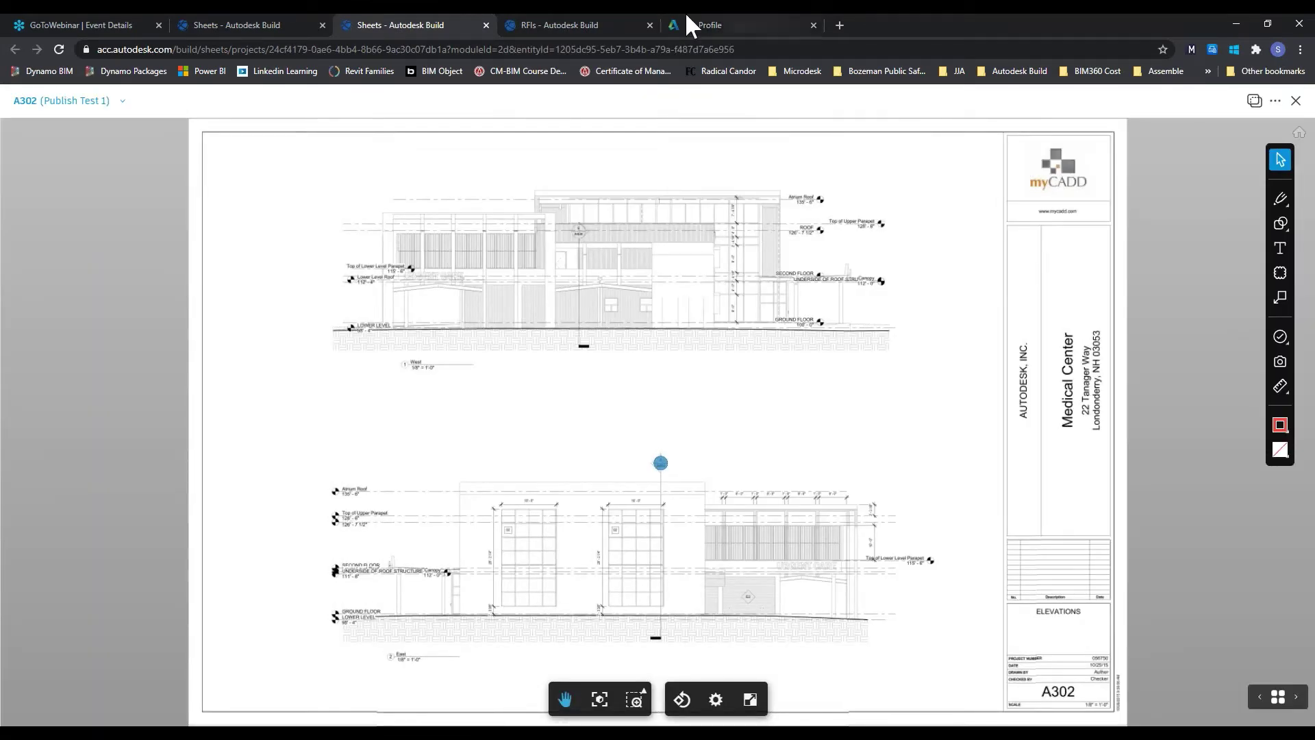
# Return to the A103 floor plan, view the whole sheet, and close it to get back to the sheet list
pyautogui.click(261, 15)
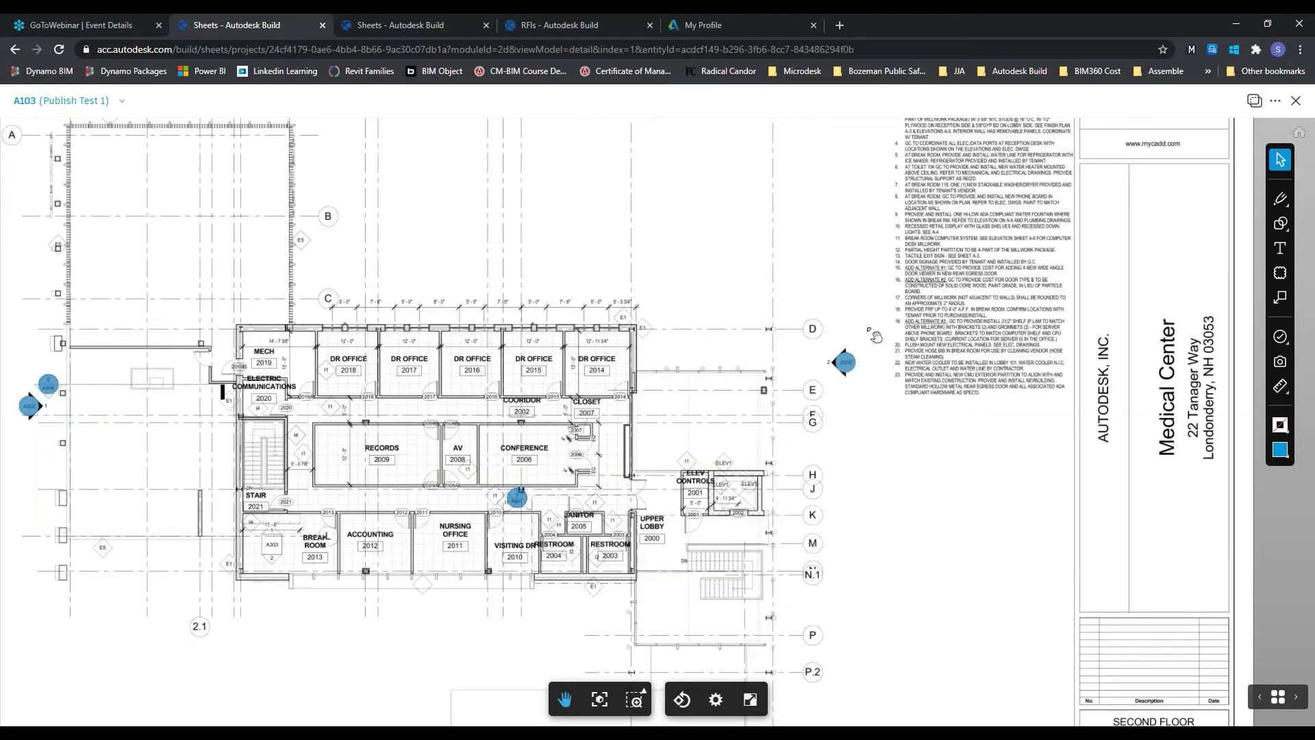
pyautogui.scroll(-4, 885, 312)
pyautogui.scroll(-2, 886, 310)
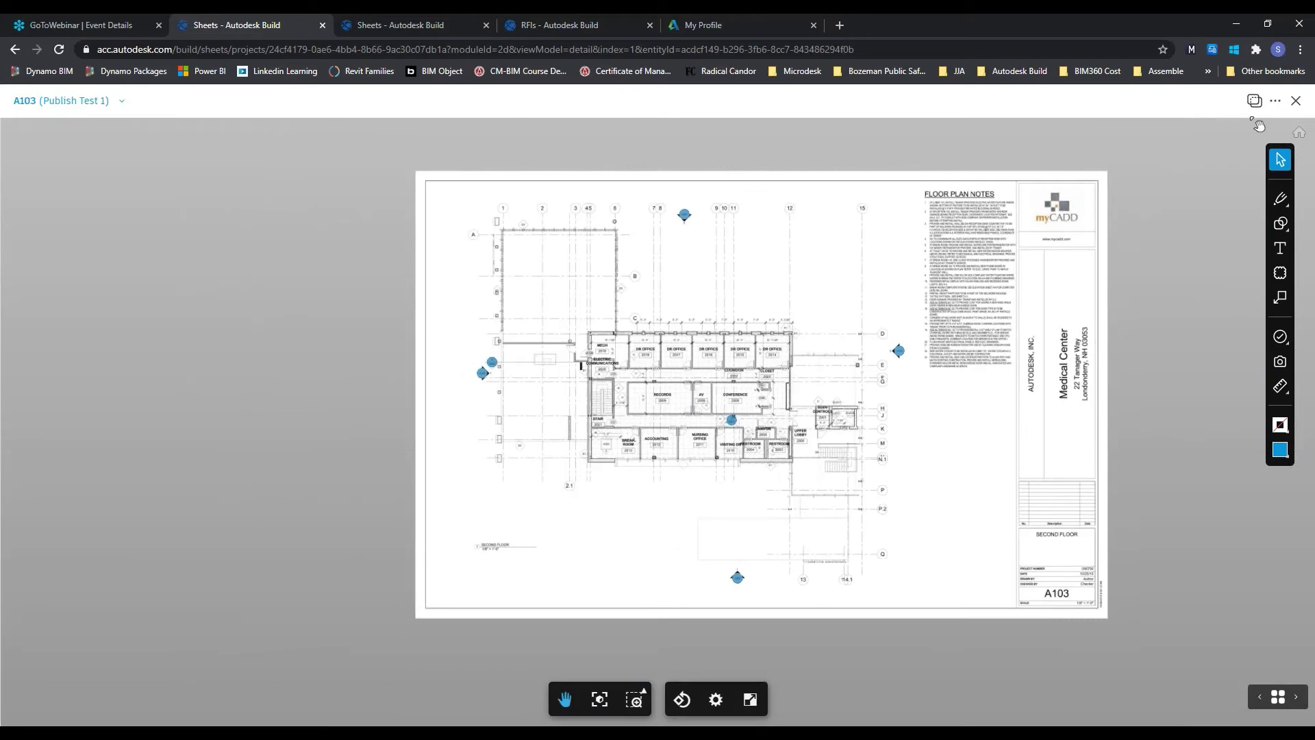
pyautogui.click(1295, 101)
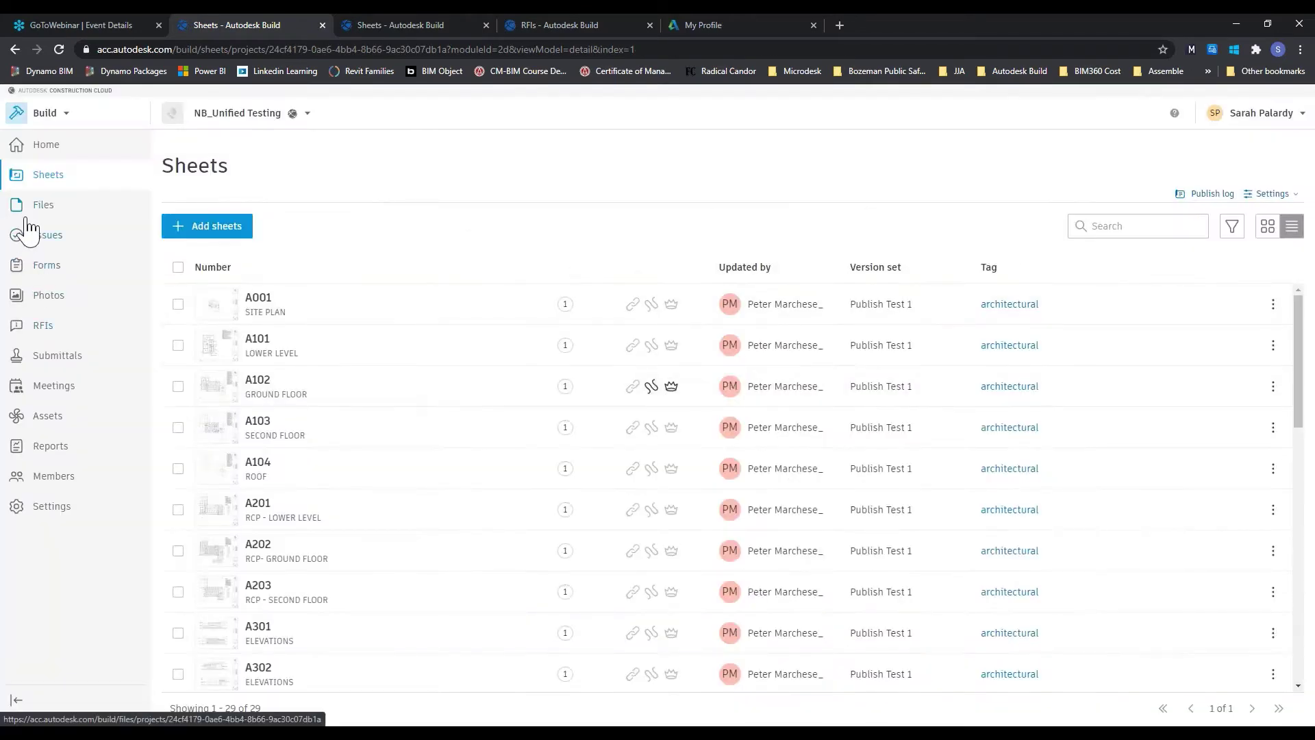
# Open the project's Files area and check the actions available for the For the Field folder
pyautogui.click(37, 207)
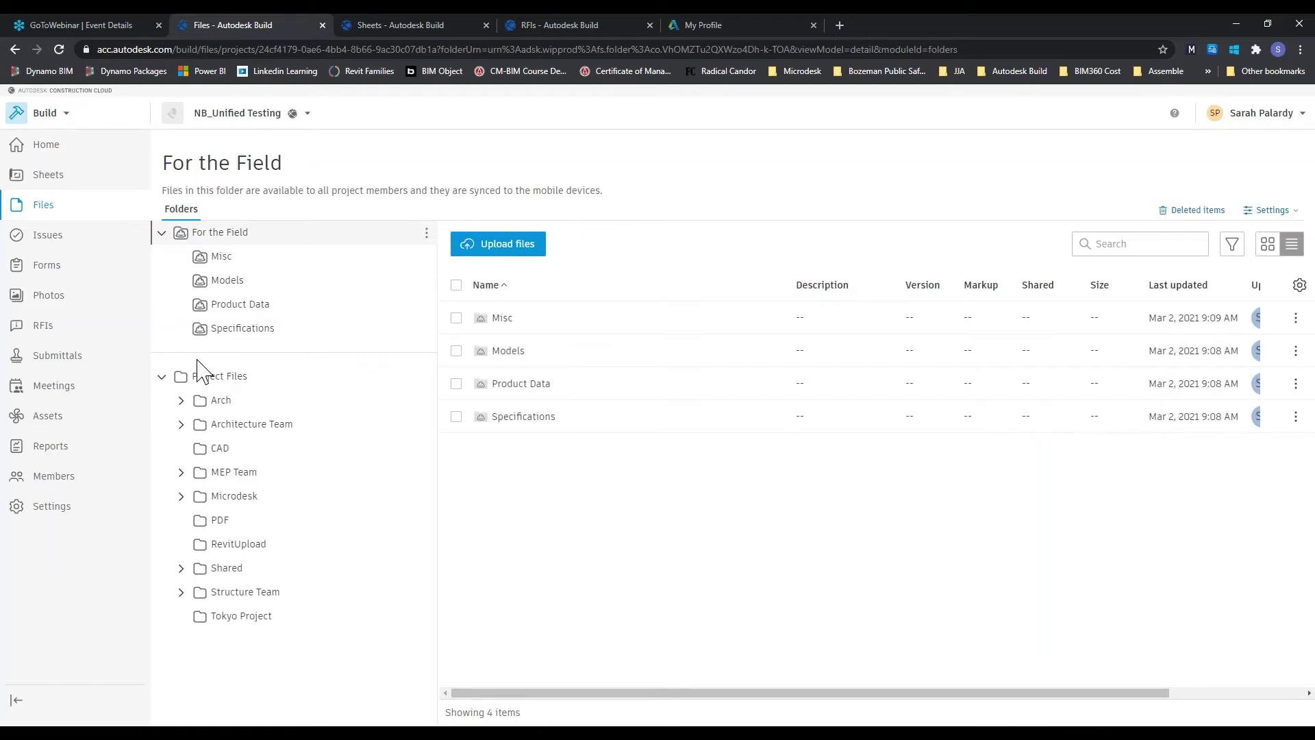
pyautogui.click(426, 235)
pyautogui.click(427, 237)
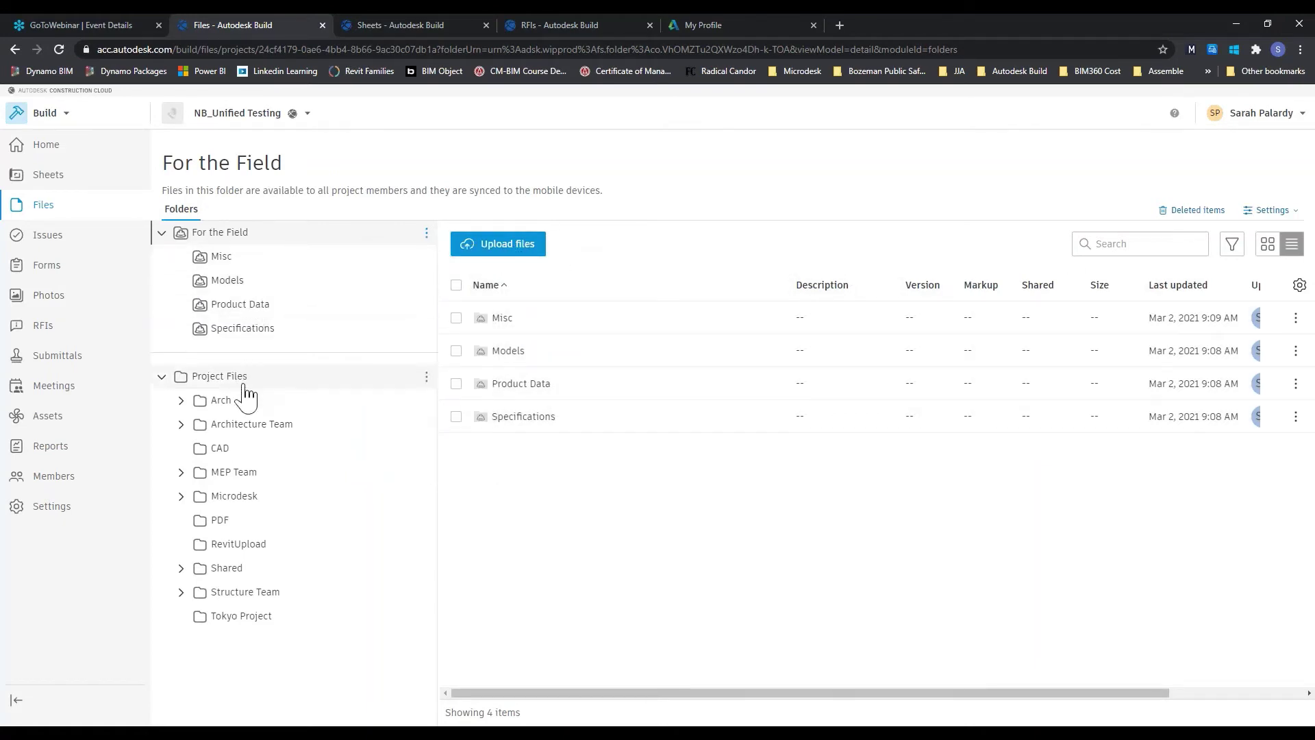
# Examine the file filters offered for the For the Field folder, its Models subfolder and the MEP Team folder
pyautogui.click(1233, 245)
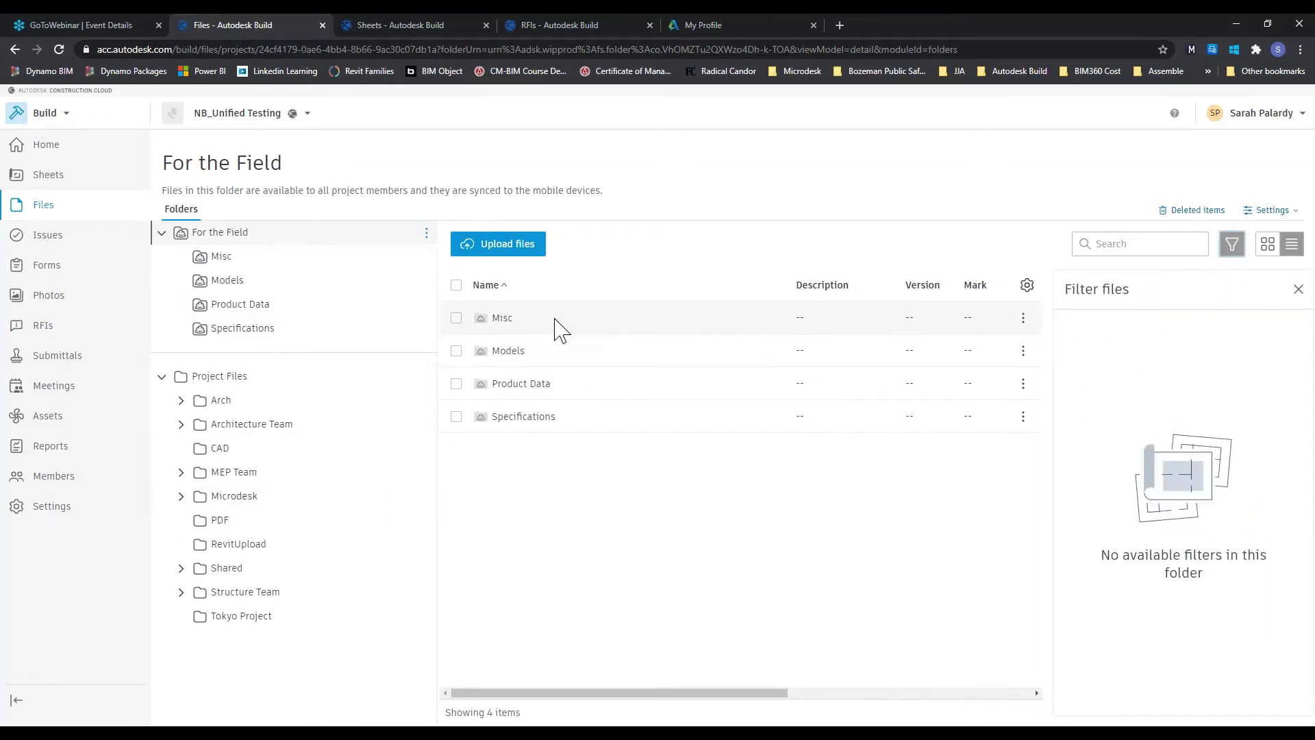
pyautogui.click(524, 351)
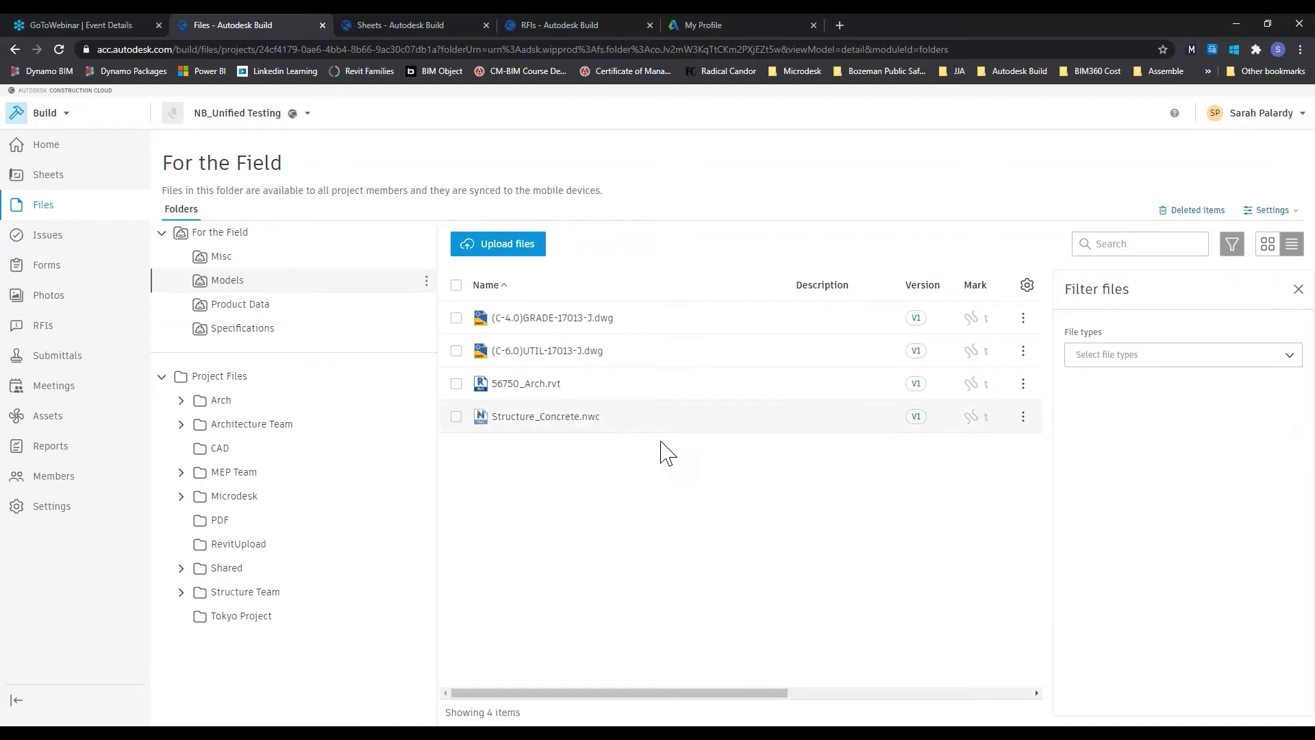
pyautogui.click(311, 478)
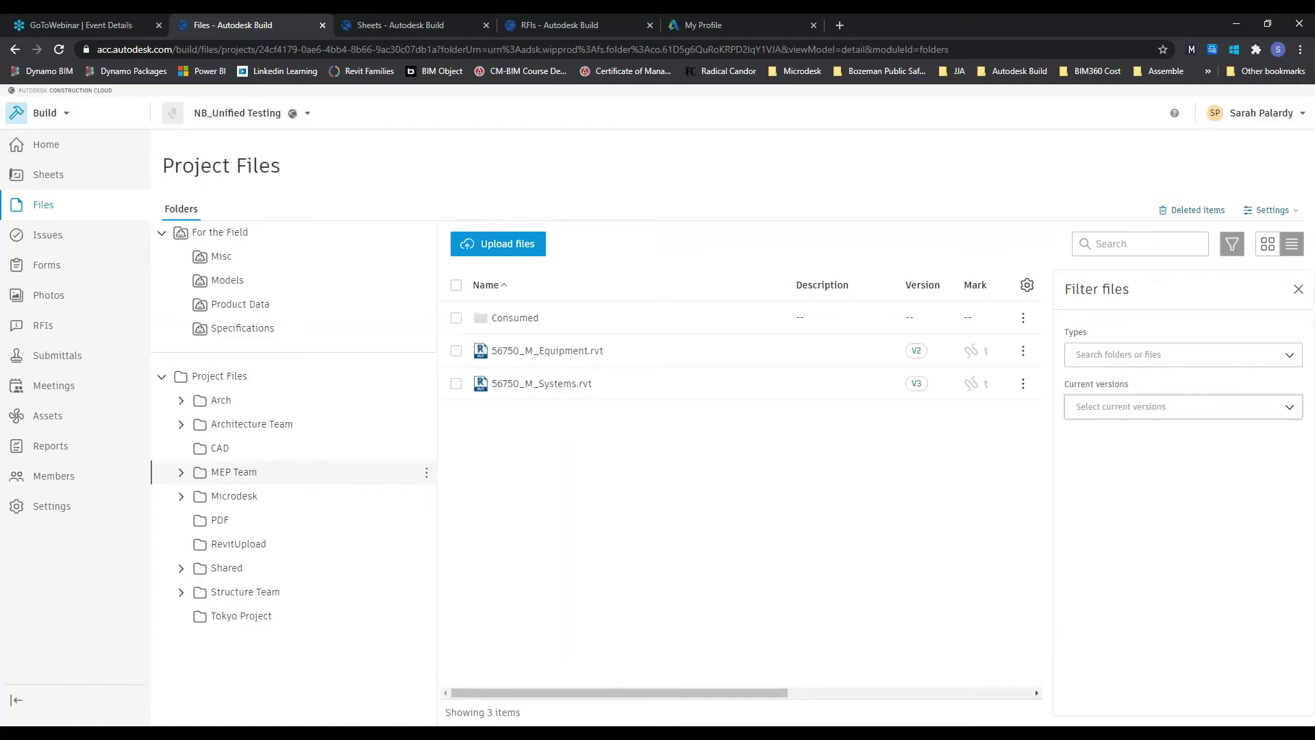
pyautogui.click(1298, 290)
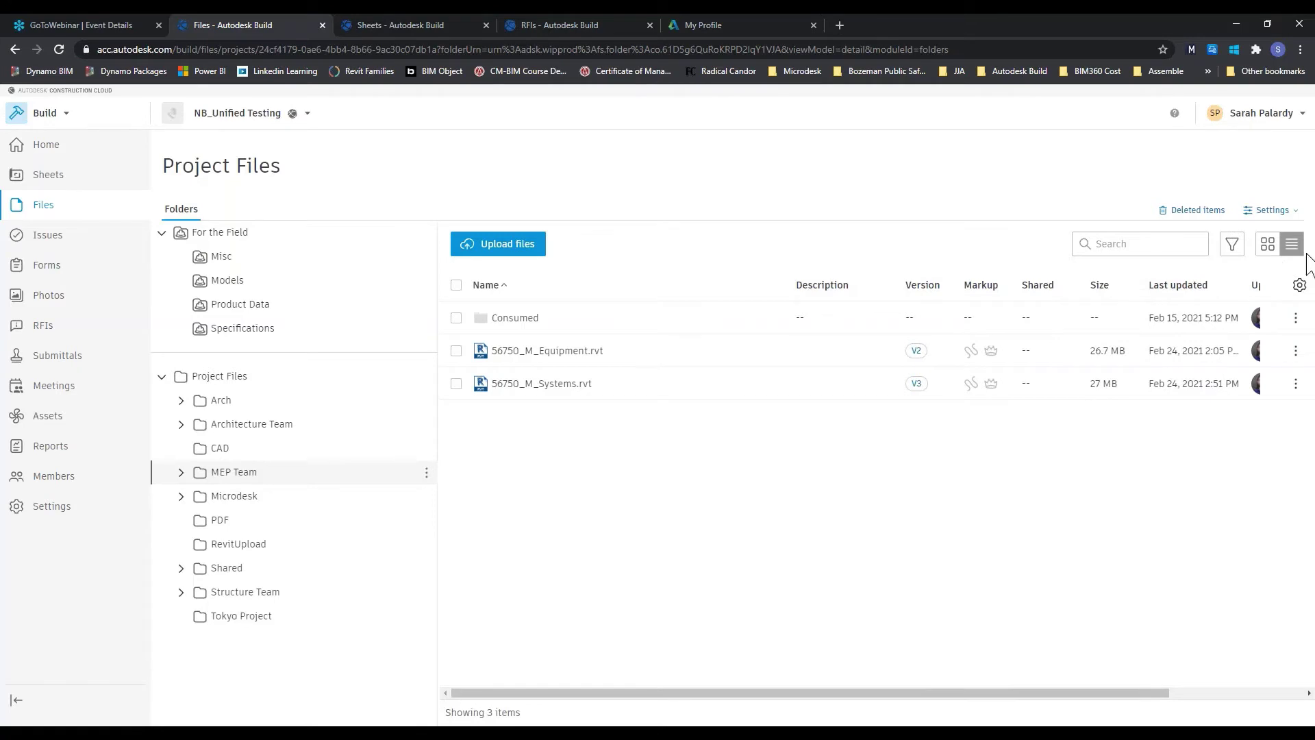
# Preview the MEP Team files as thumbnails, and review the attributes and advanced settings of the Files area
pyautogui.click(1268, 244)
pyautogui.click(1292, 245)
pyautogui.click(1266, 211)
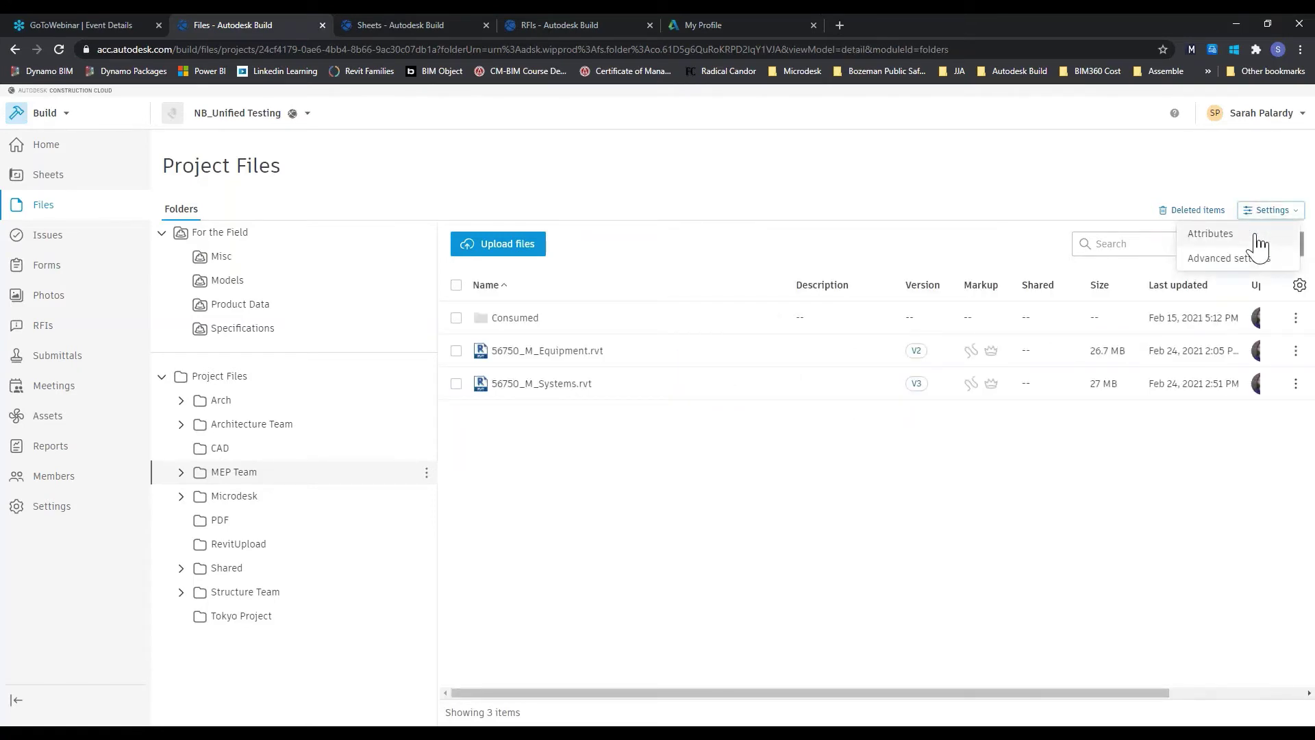
pyautogui.click(1258, 235)
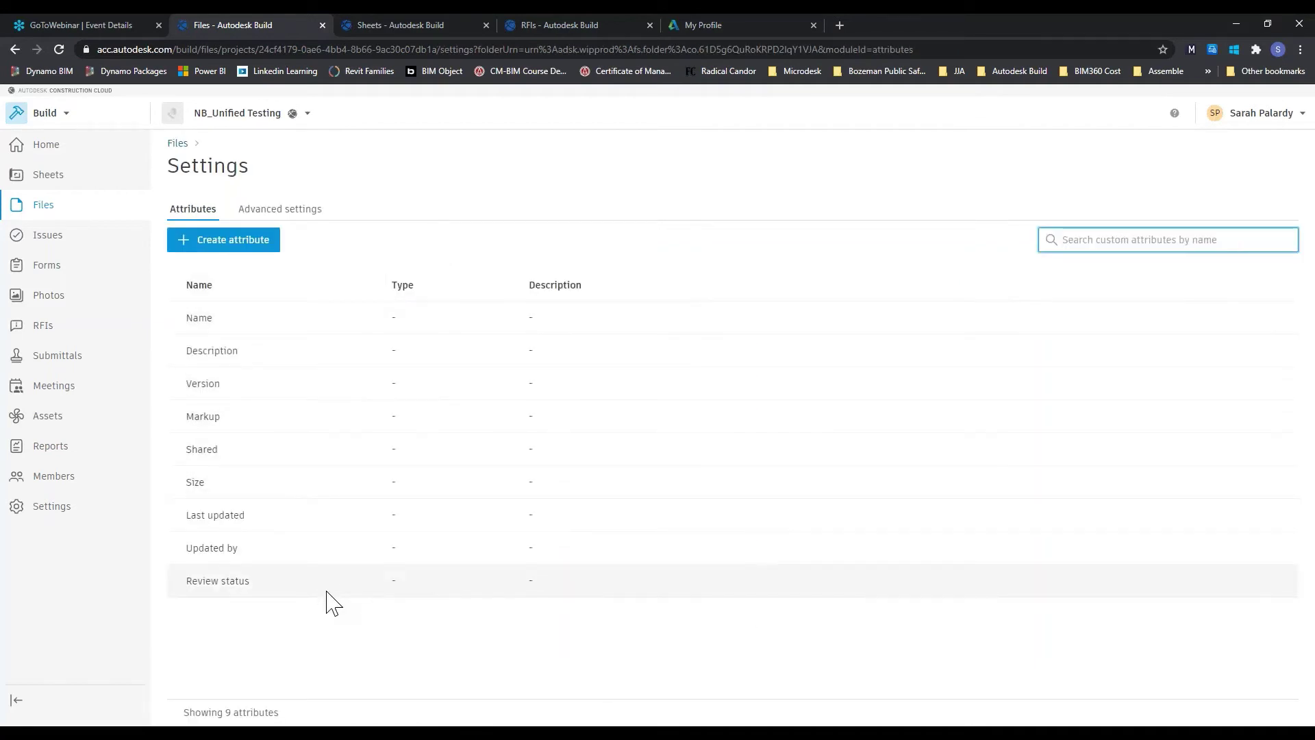
pyautogui.click(301, 218)
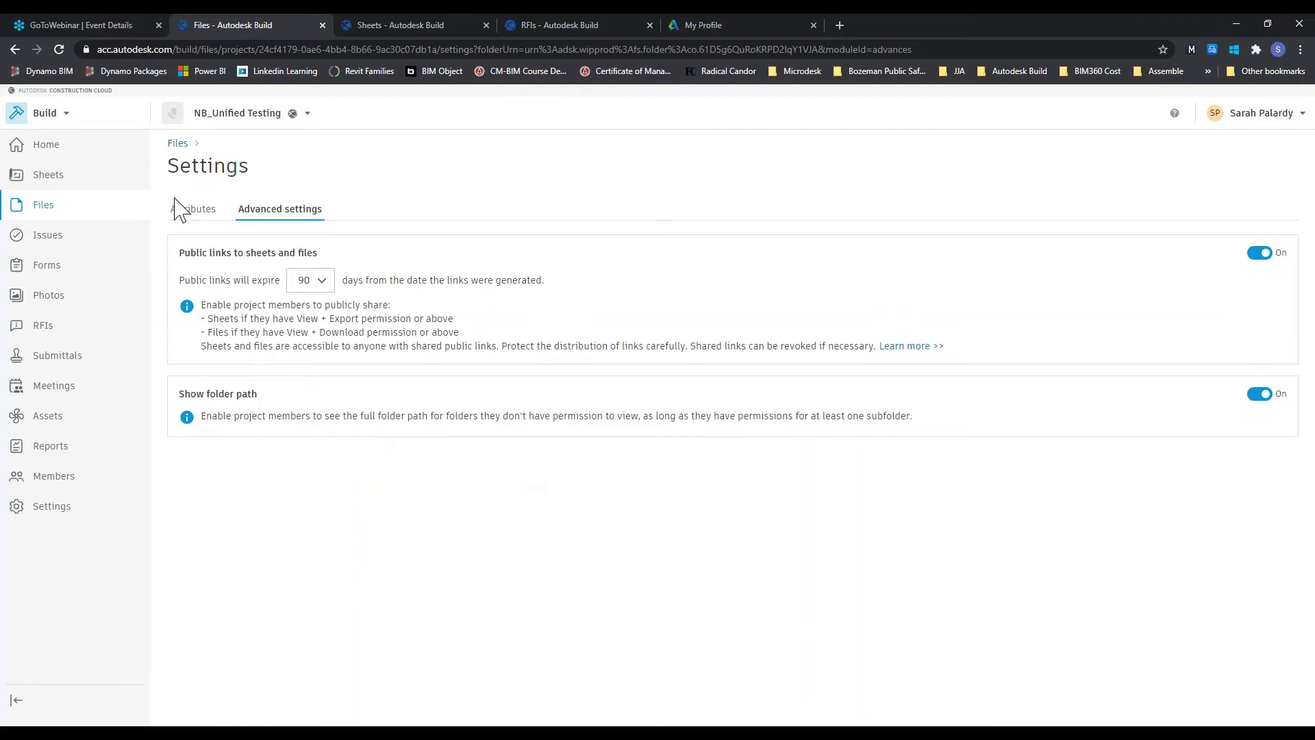
pyautogui.click(179, 145)
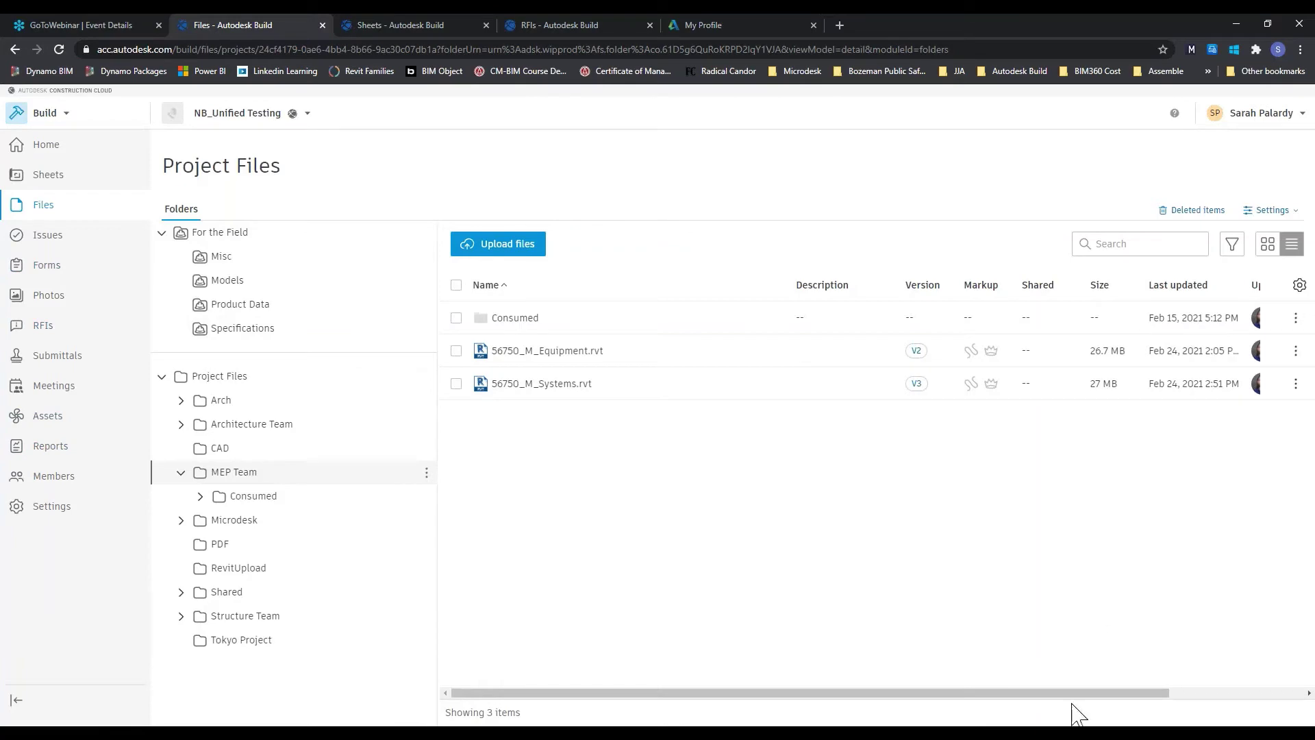
# Inspect the file upload options and the folder actions for MEP Team, leaving both without making changes
pyautogui.click(504, 248)
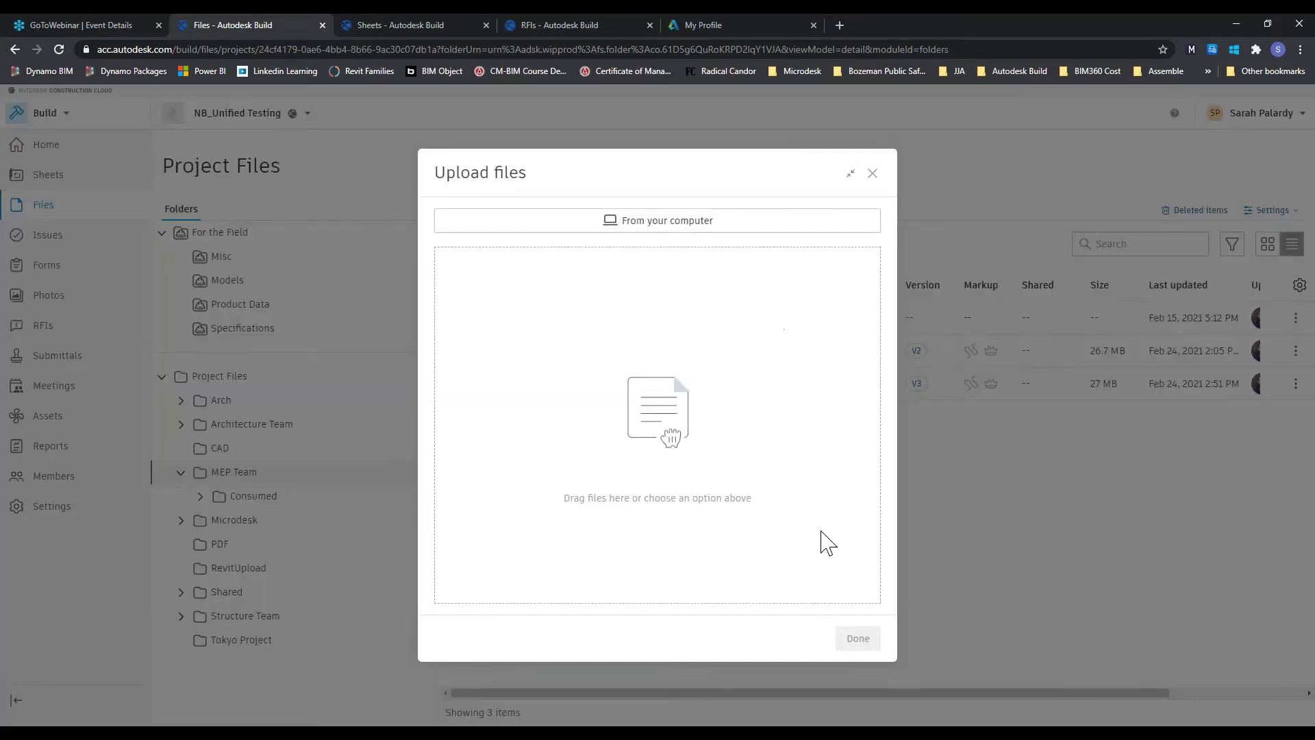
pyautogui.click(873, 174)
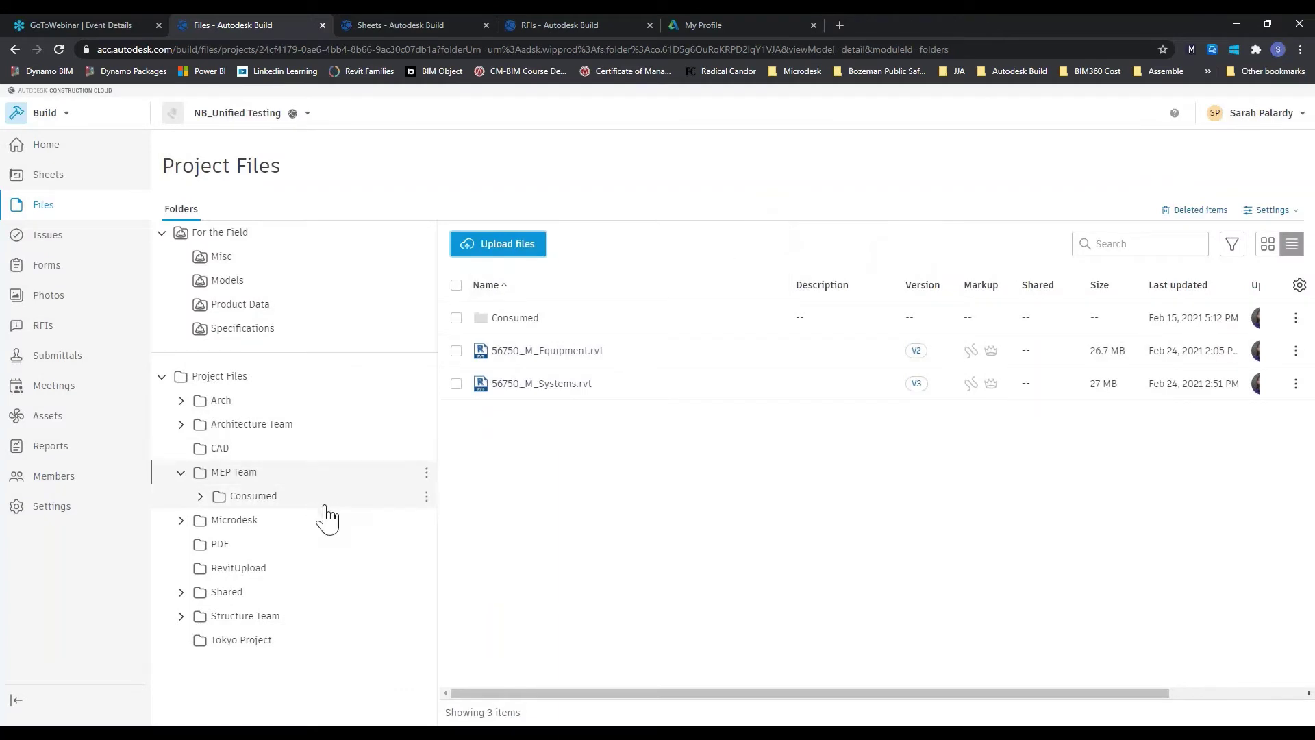
pyautogui.click(426, 472)
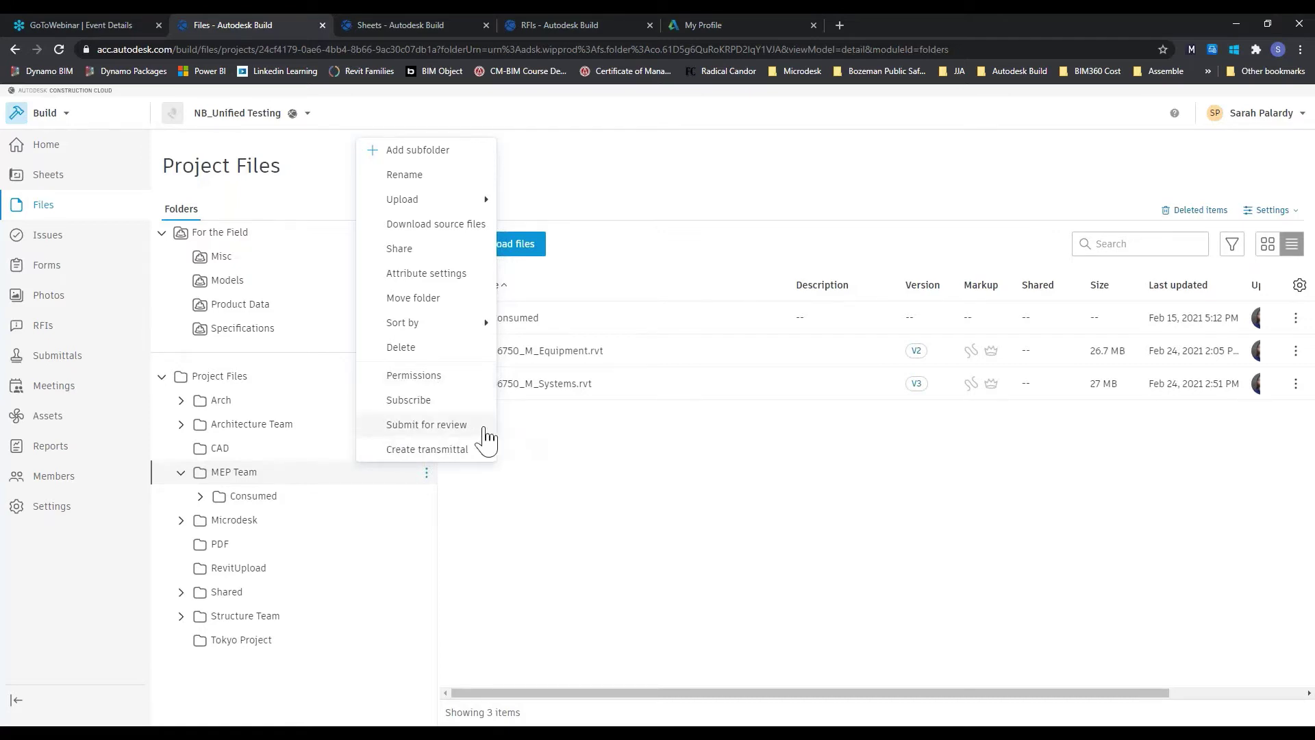
pyautogui.click(723, 489)
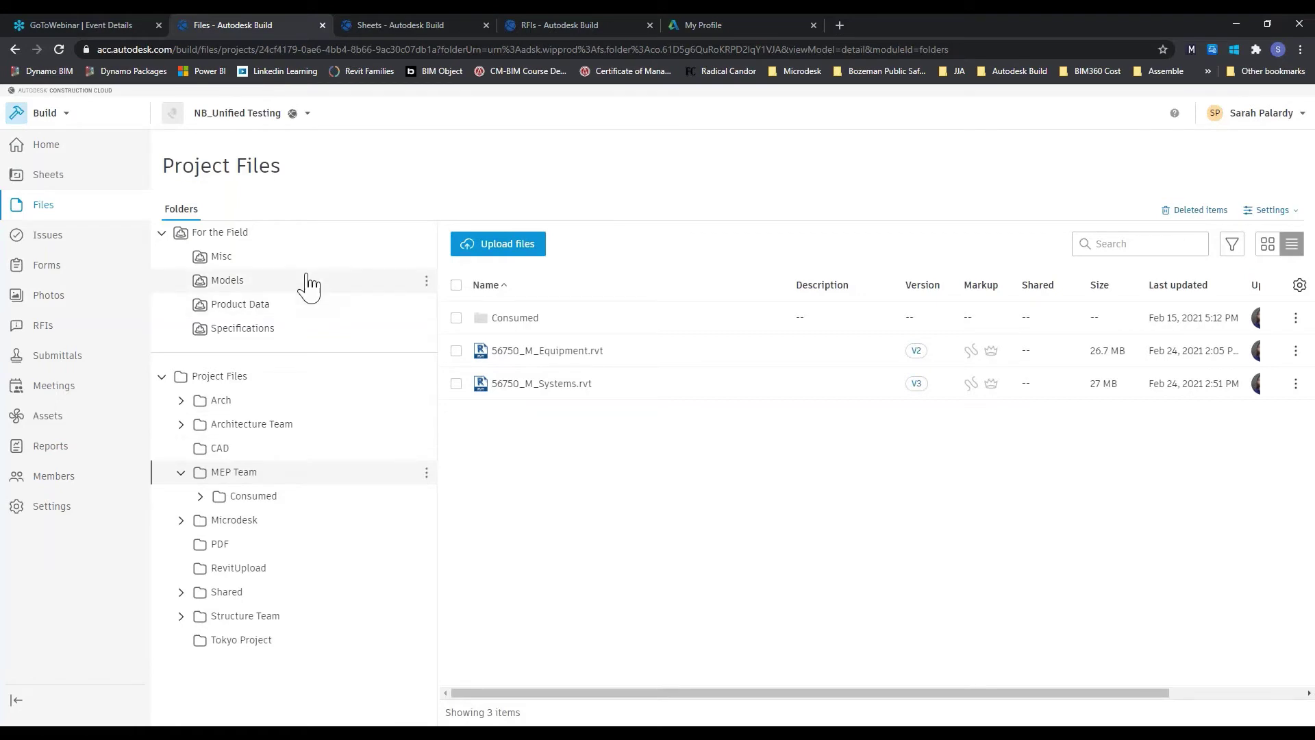
# Open the project's Issues list and inspect the fields of the new issue form without creating an issue
pyautogui.click(50, 235)
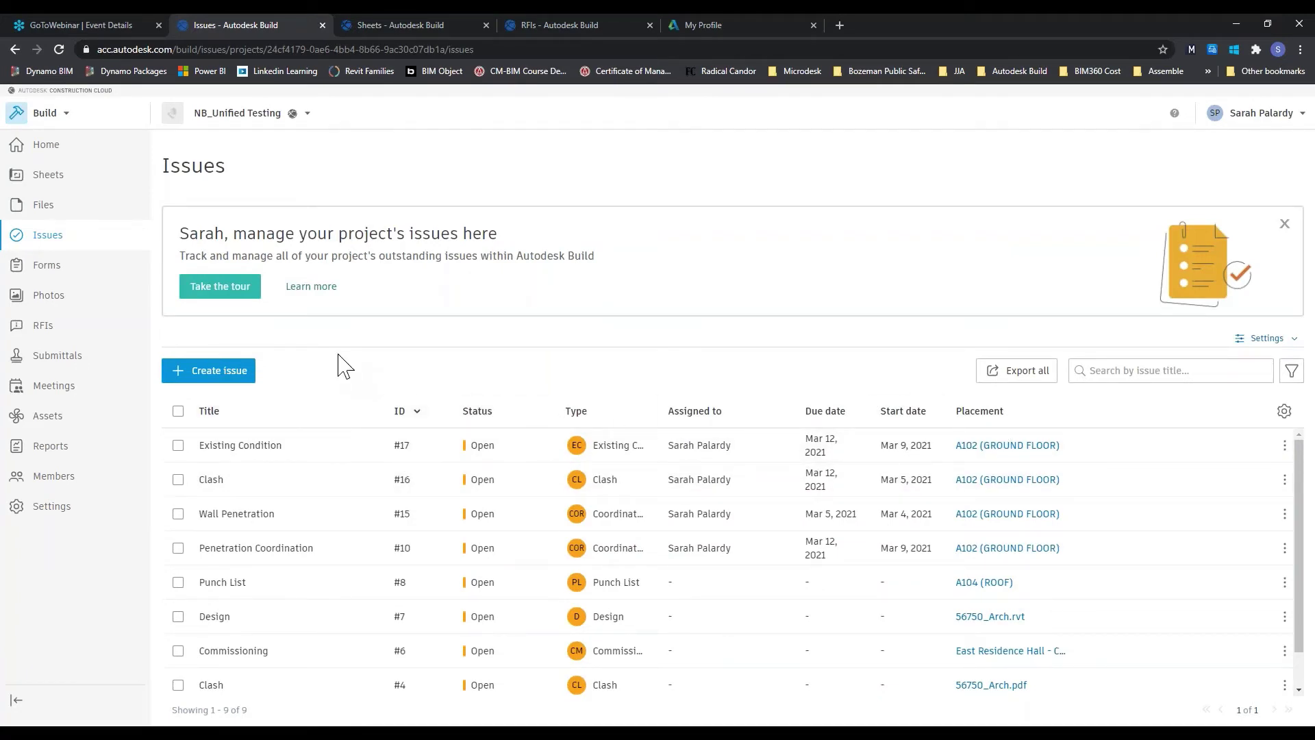
pyautogui.click(248, 374)
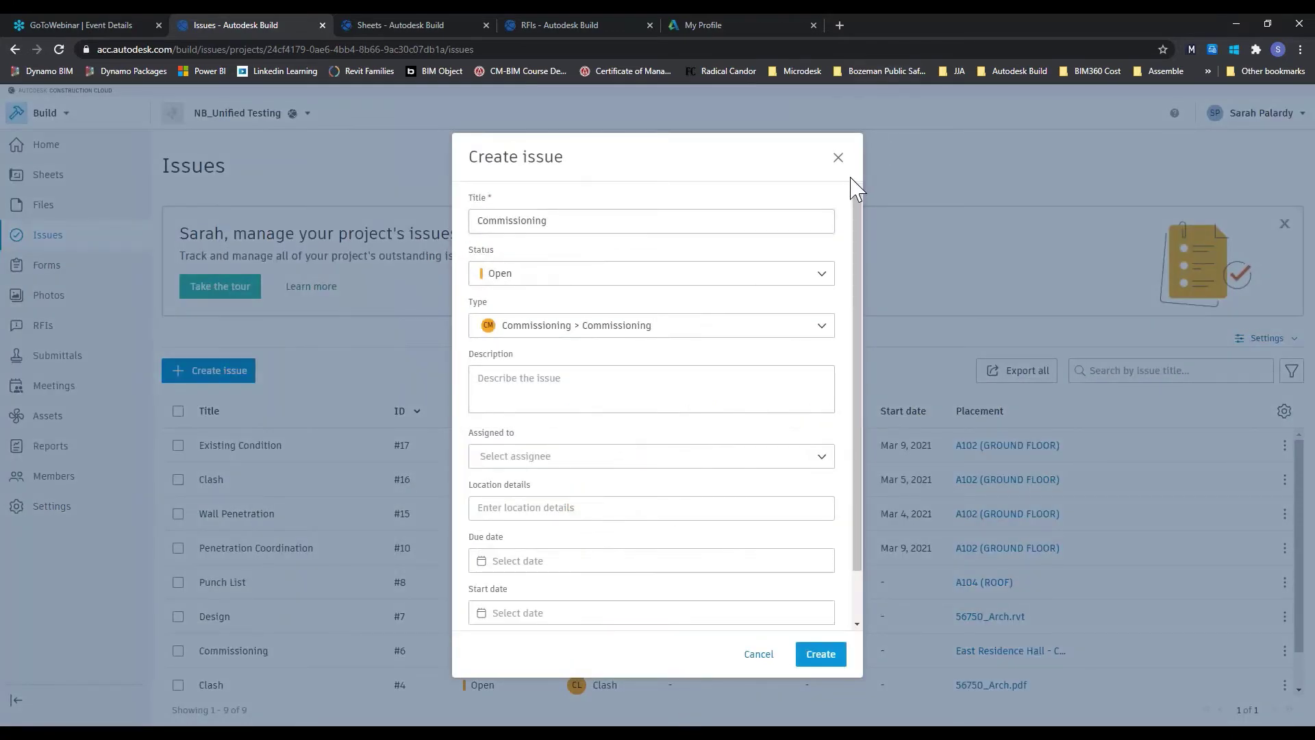
pyautogui.click(839, 159)
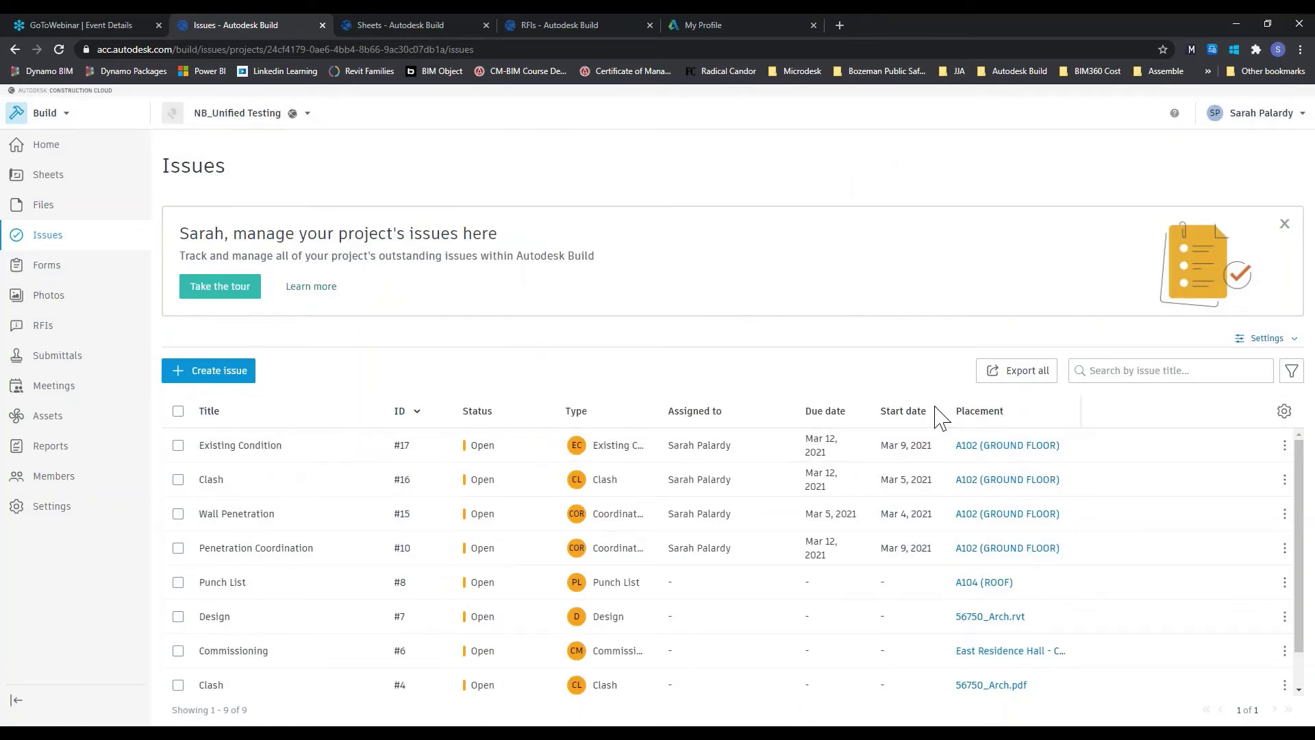
# Review all the columns that can be shown in the issues table, keeping the column selection as it is
pyautogui.click(1284, 411)
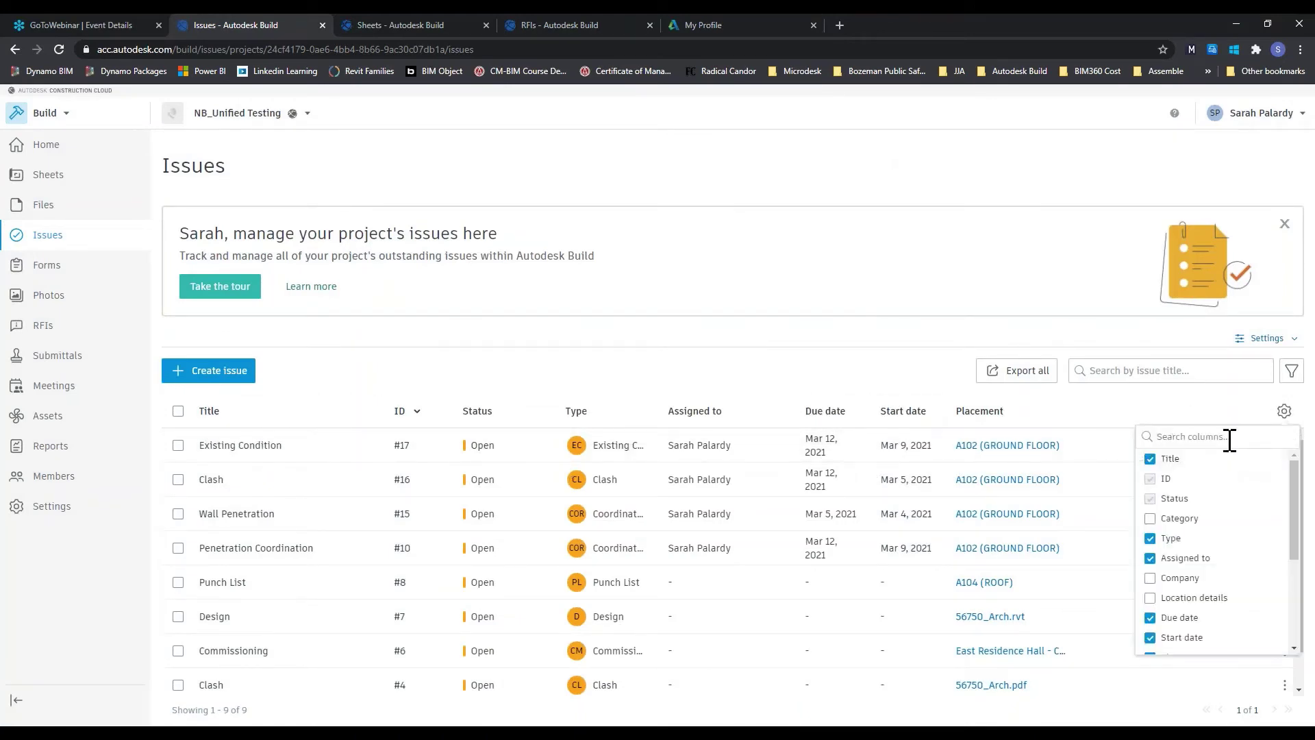
pyautogui.scroll(-5, 1227, 587)
pyautogui.scroll(5, 1227, 587)
pyautogui.click(1285, 411)
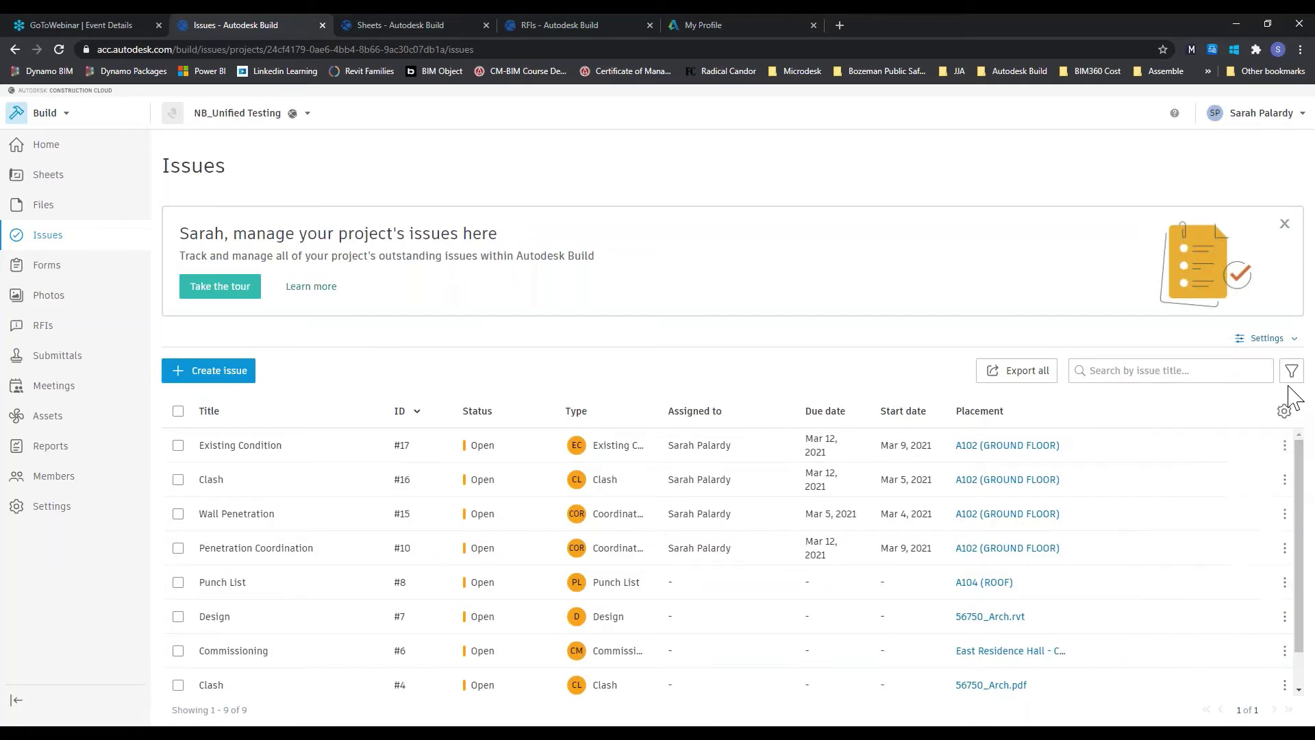
# Examine the issue filters, including the category, type and status choices and the custom fields, and close them without filtering
pyautogui.click(1292, 370)
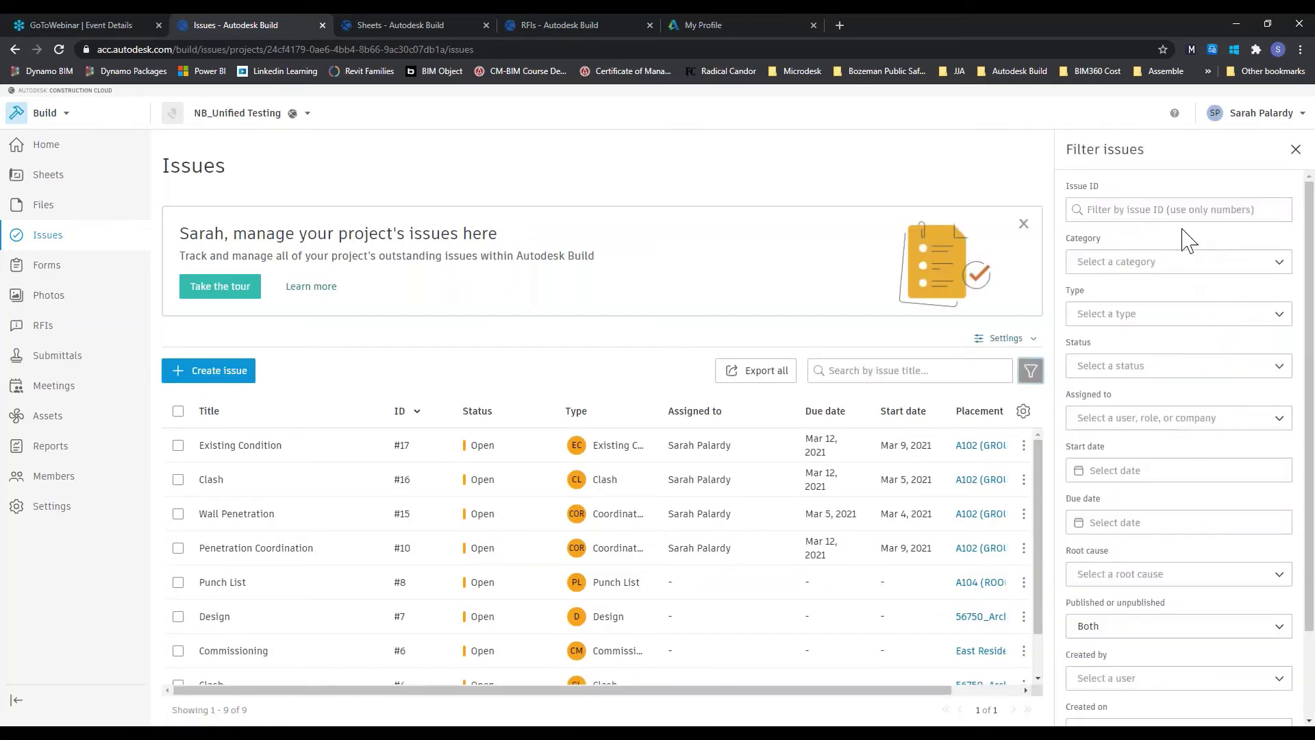
pyautogui.click(1263, 263)
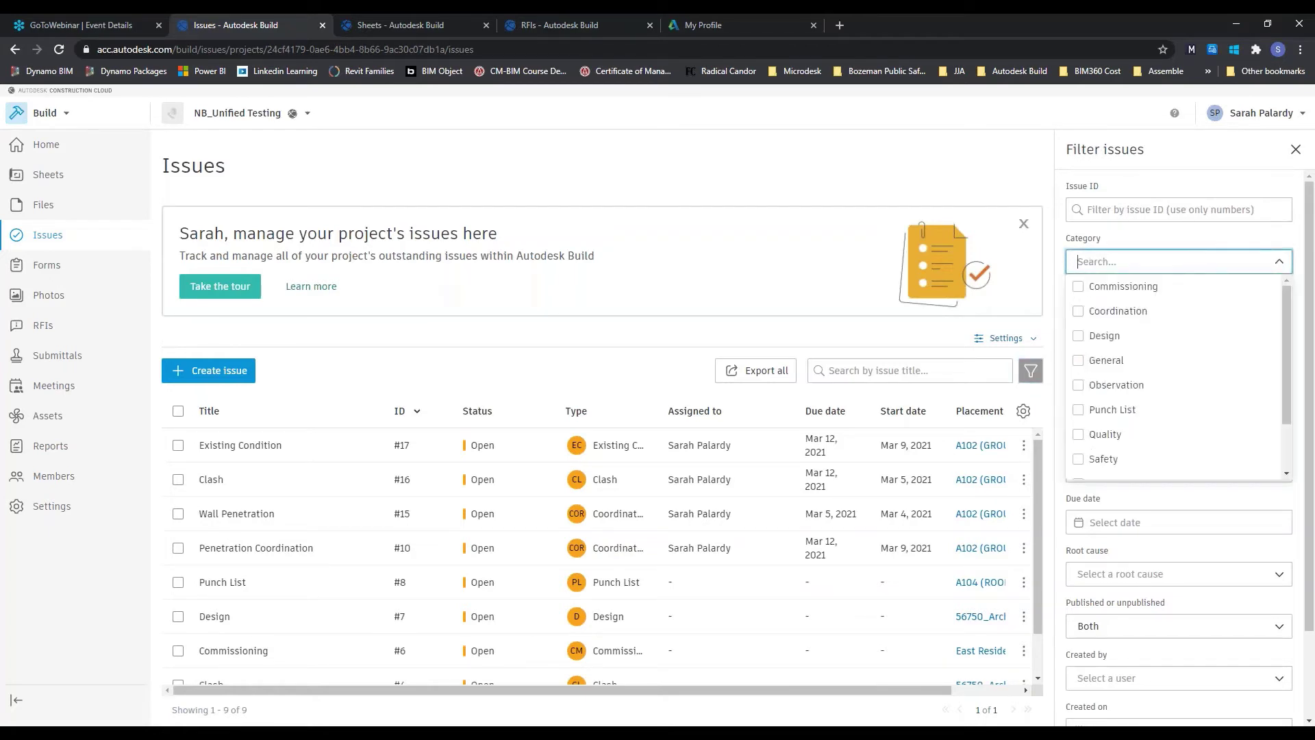
pyautogui.click(1279, 261)
pyautogui.click(1278, 313)
pyautogui.click(1279, 315)
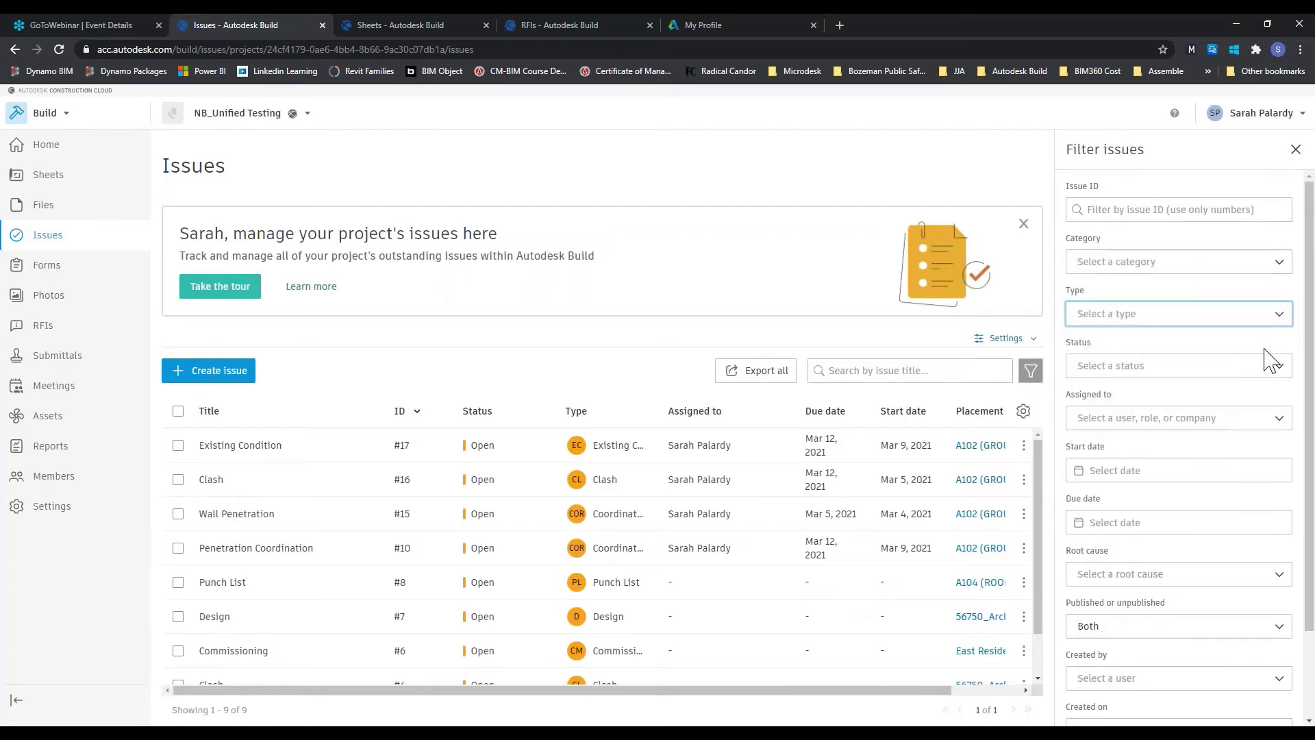
pyautogui.click(1282, 368)
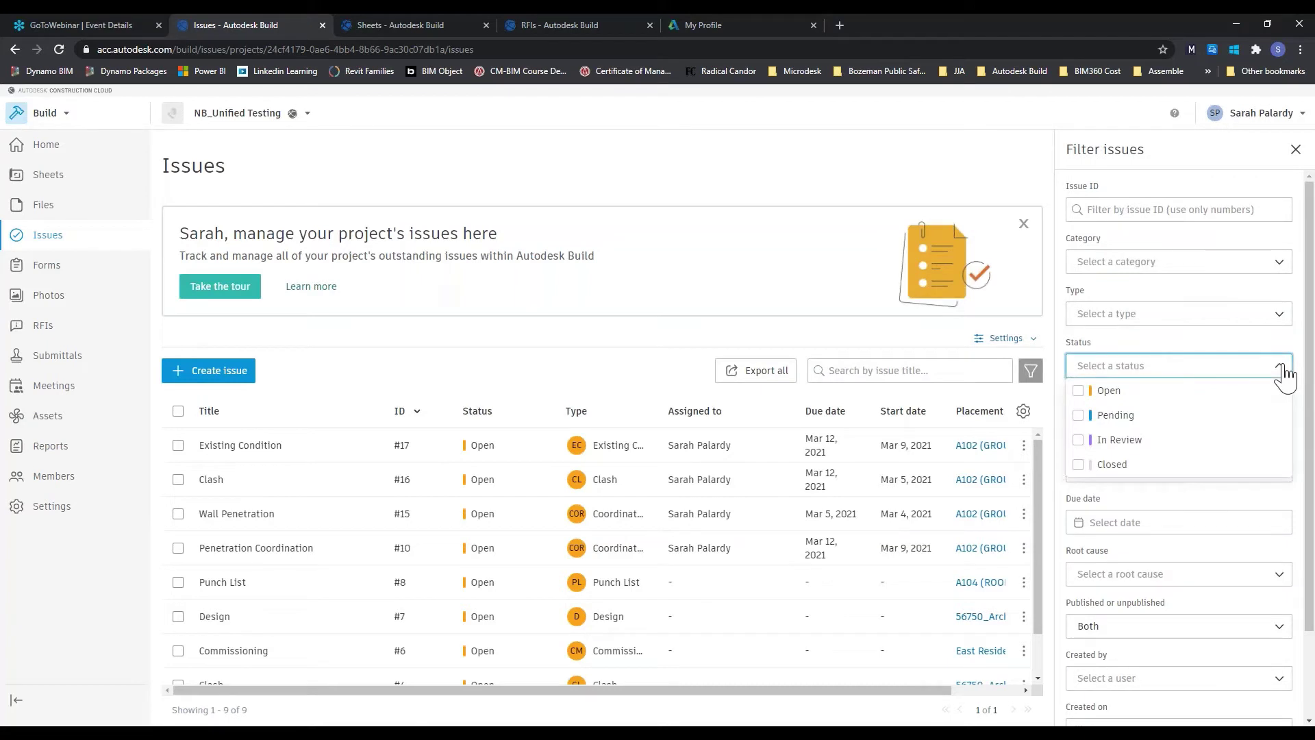
pyautogui.click(1282, 371)
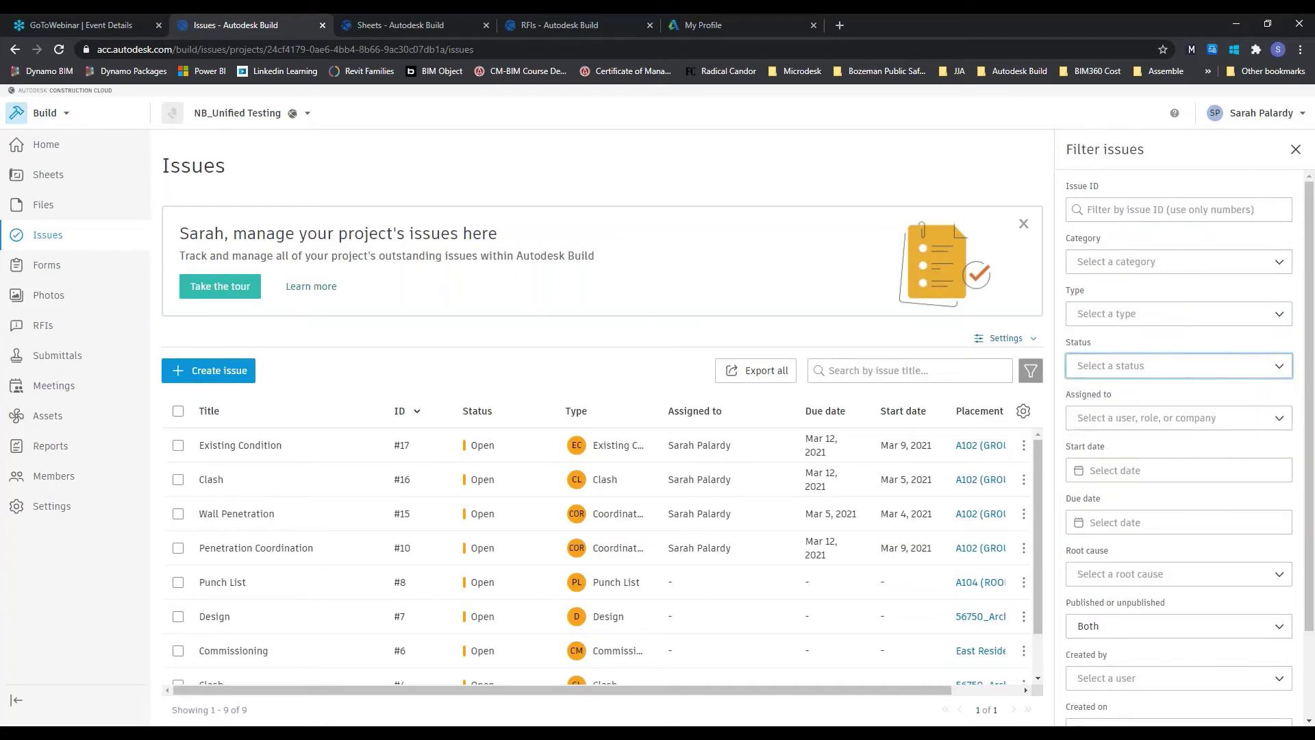
pyautogui.scroll(-1, 1230, 438)
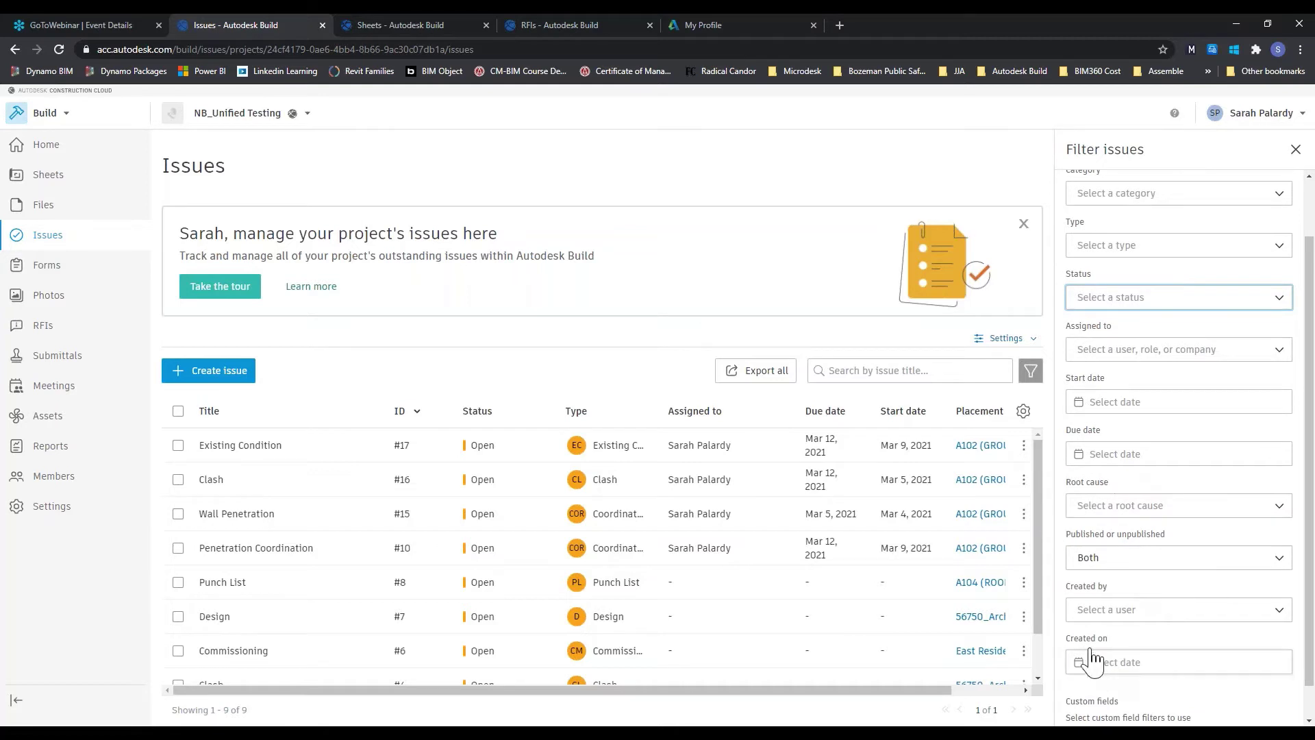
pyautogui.scroll(-1, 1181, 518)
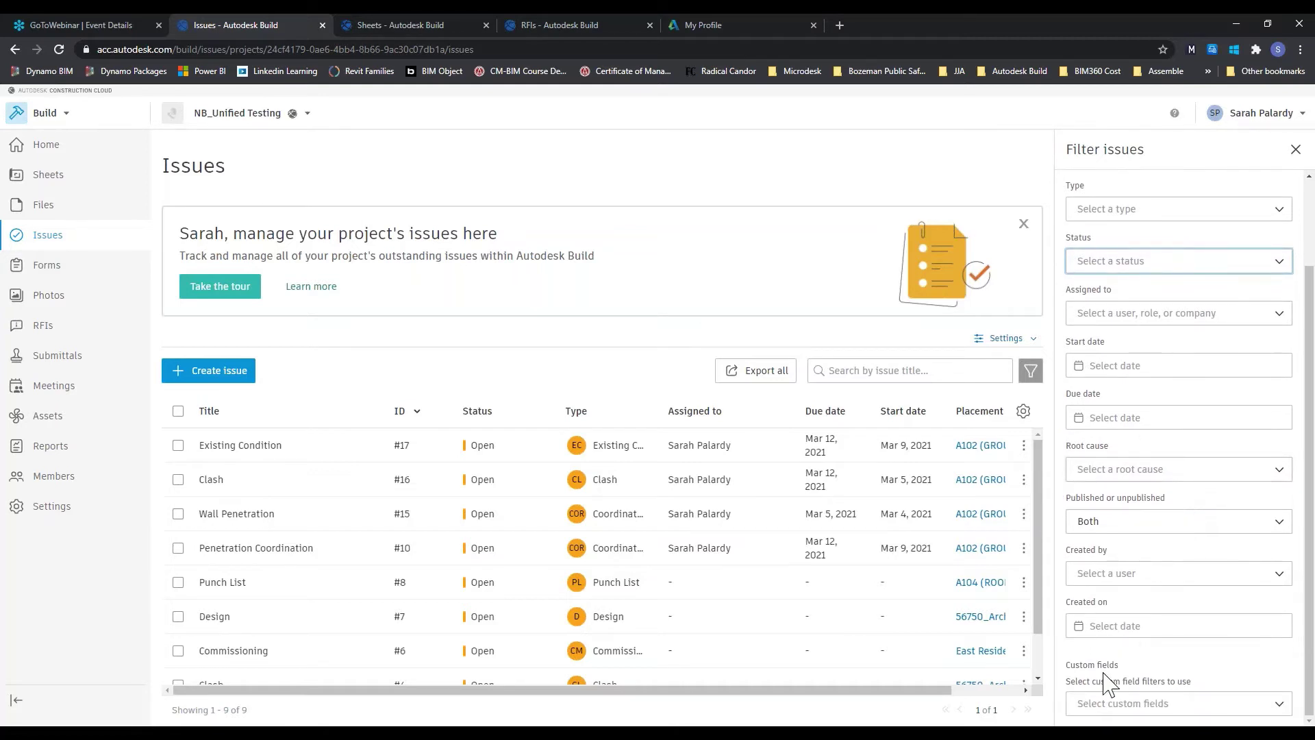
pyautogui.click(1296, 150)
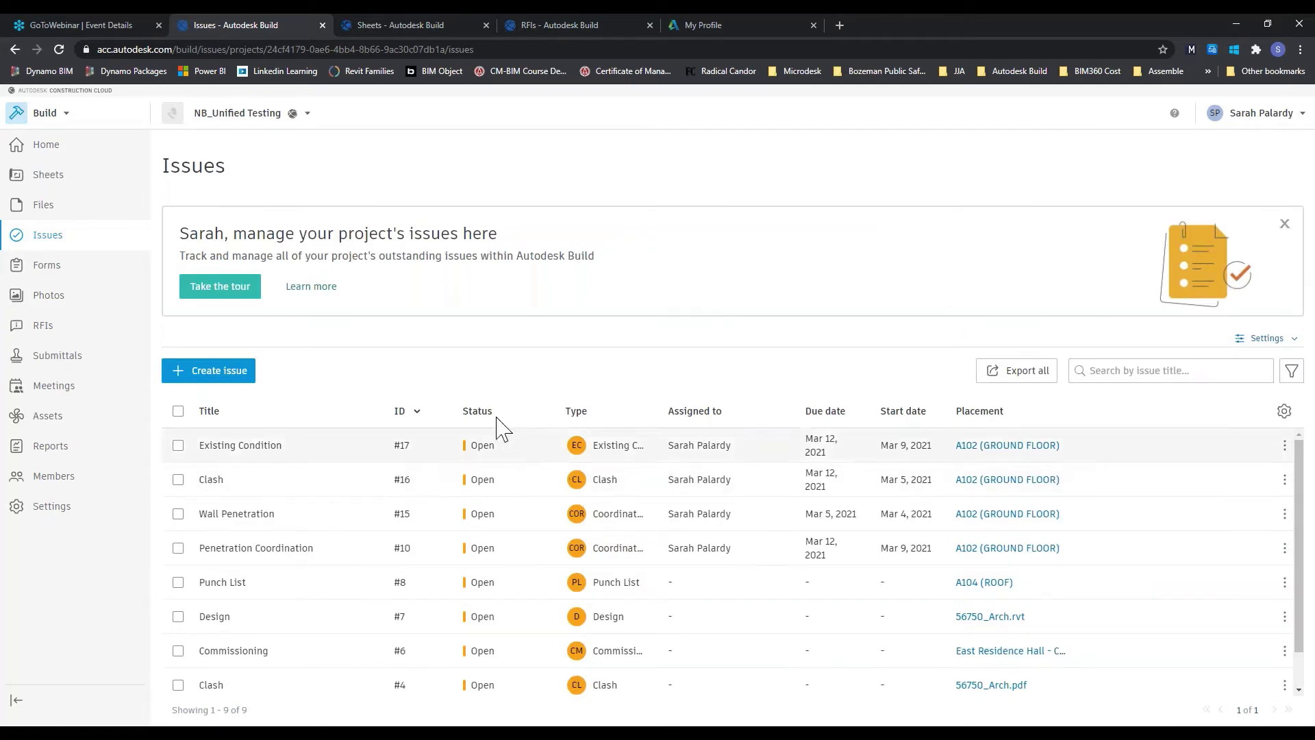
# Check which issue settings are available, and review the details of the Existing Condition issue (#17)
pyautogui.click(1264, 339)
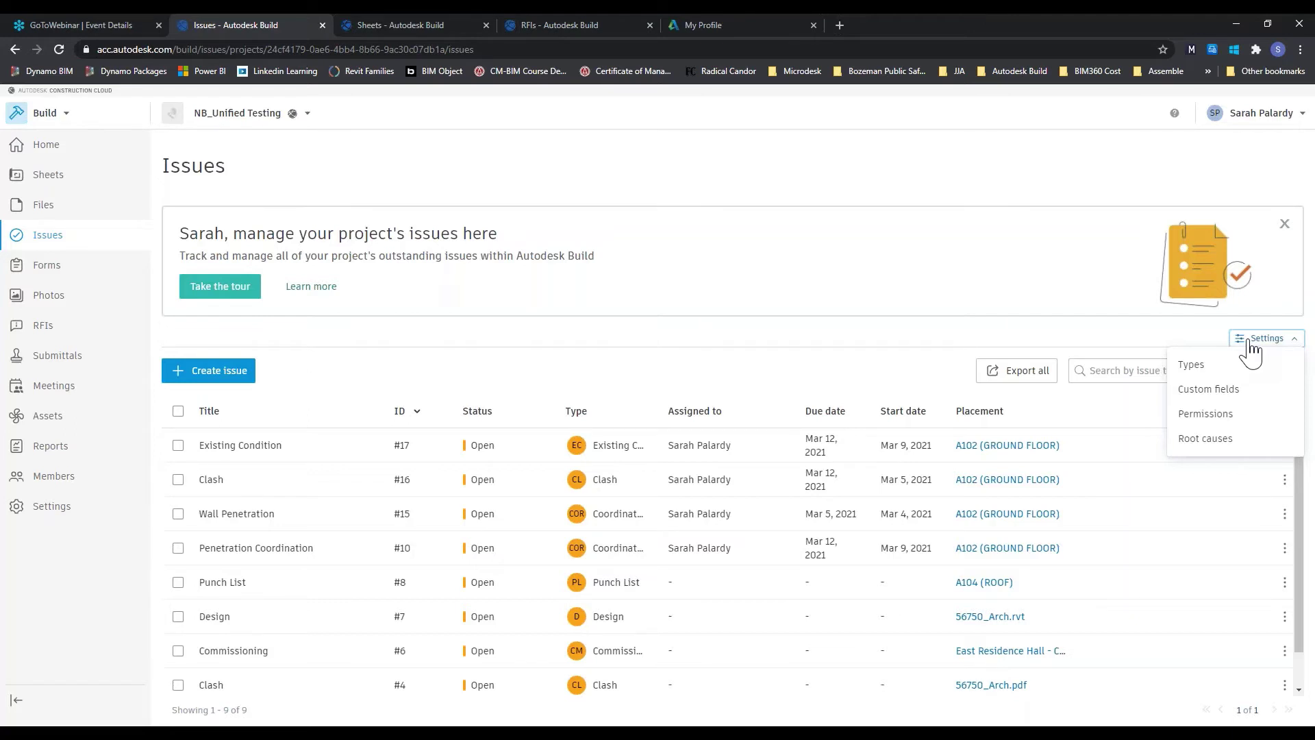
pyautogui.click(617, 385)
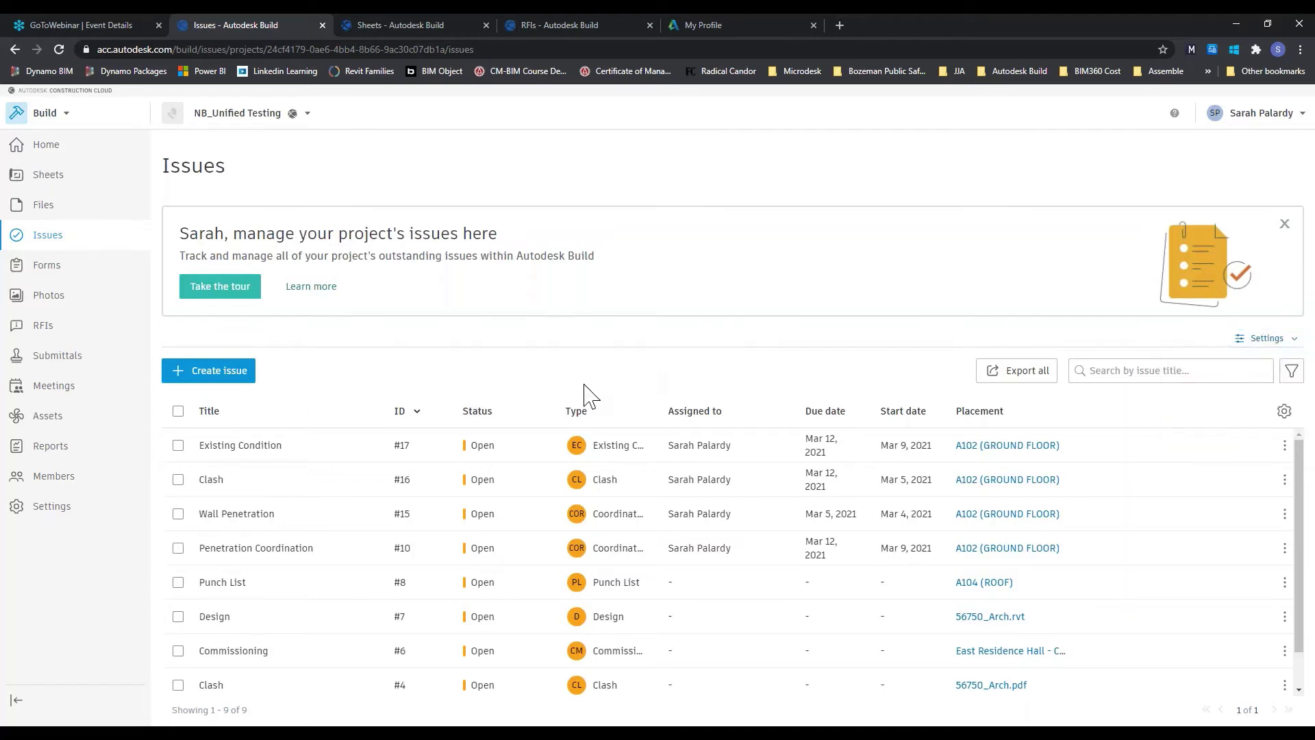
pyautogui.click(320, 453)
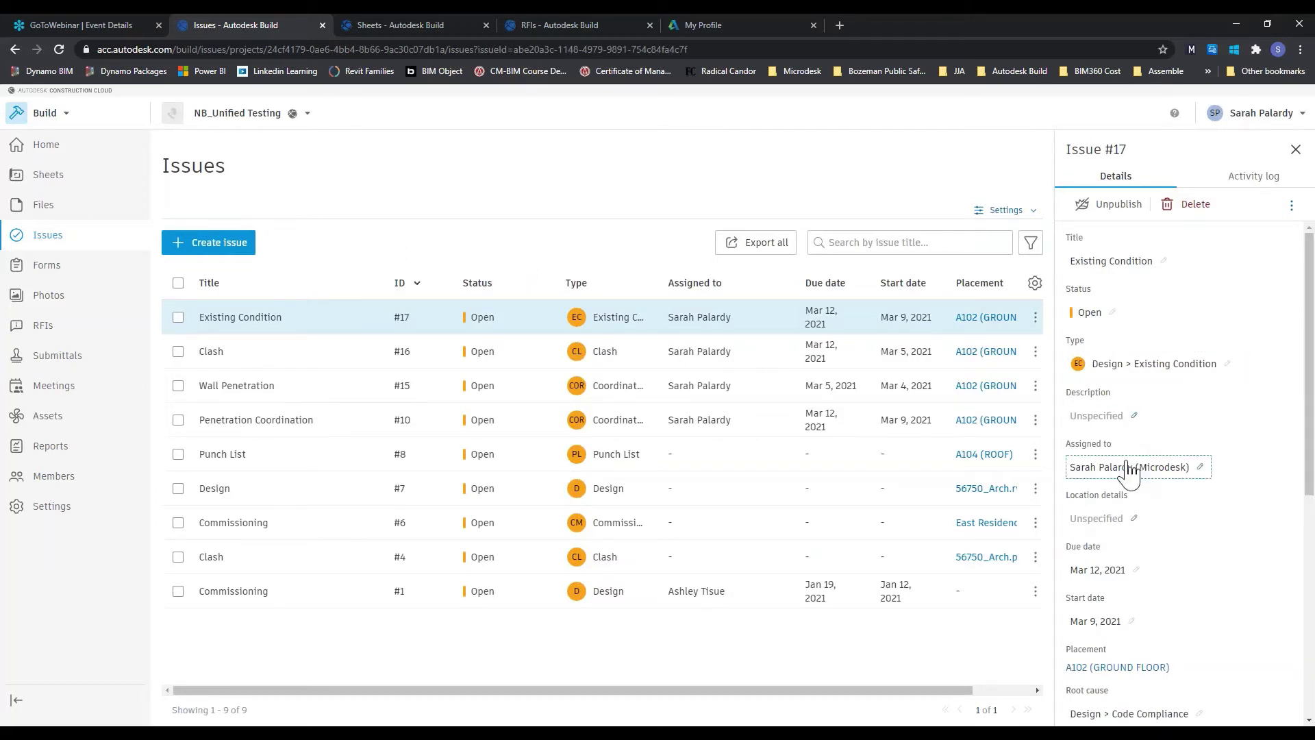
pyautogui.scroll(-2, 1129, 471)
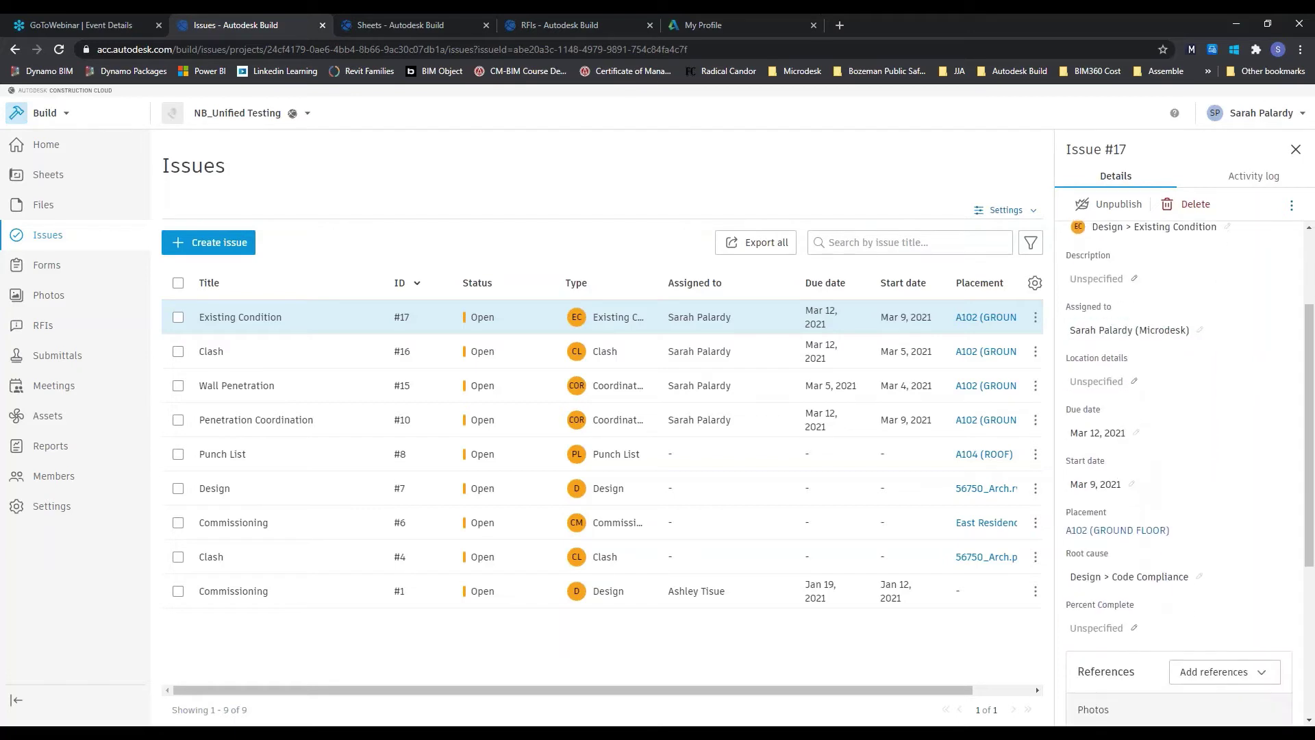
pyautogui.scroll(-1, 1129, 472)
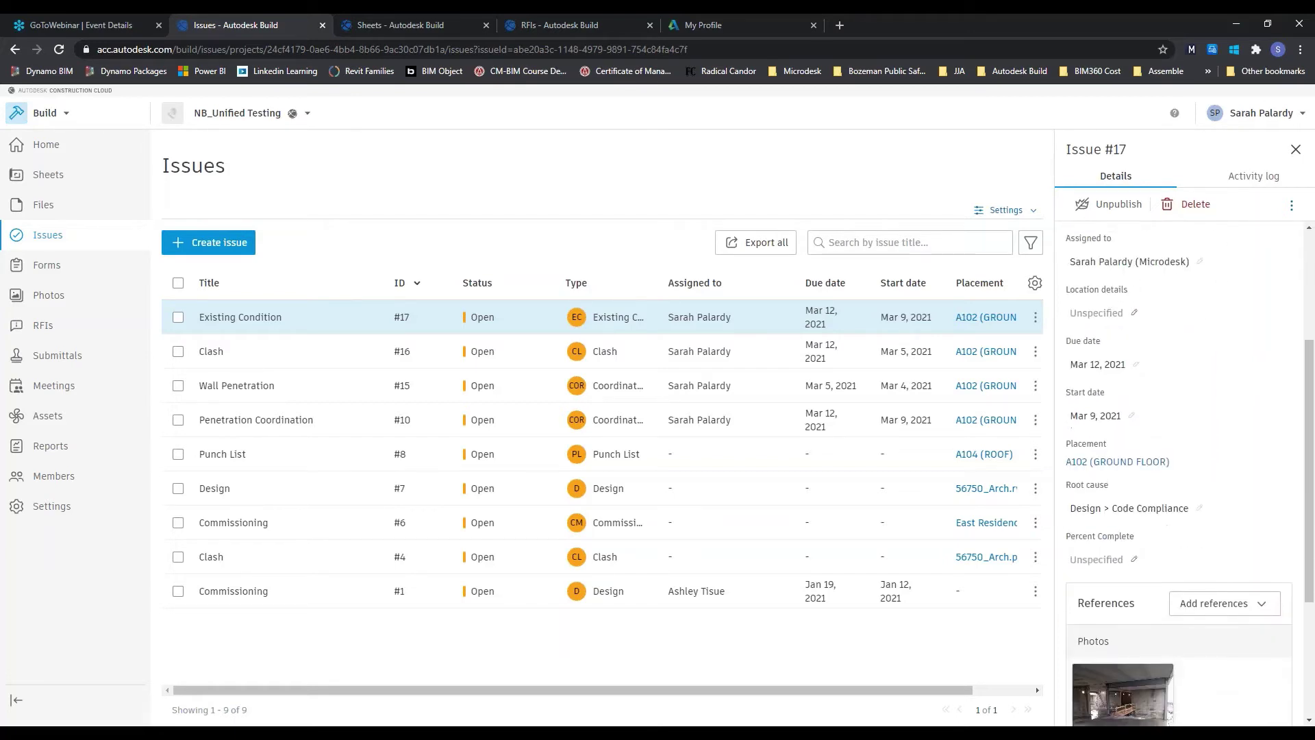
# View the issue's placement on the linked A102 (GROUND FLOOR) sheet, and return to the issue
pyautogui.click(1129, 463)
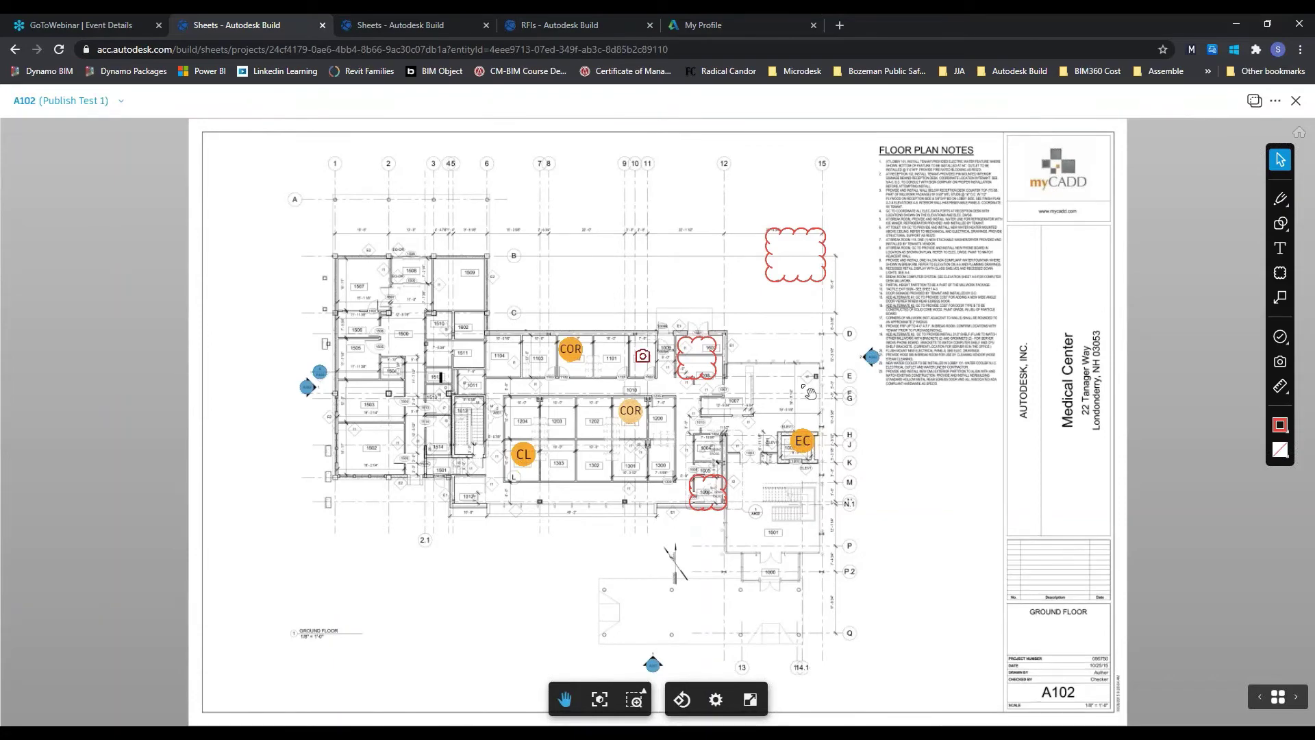
pyautogui.scroll(5, 803, 455)
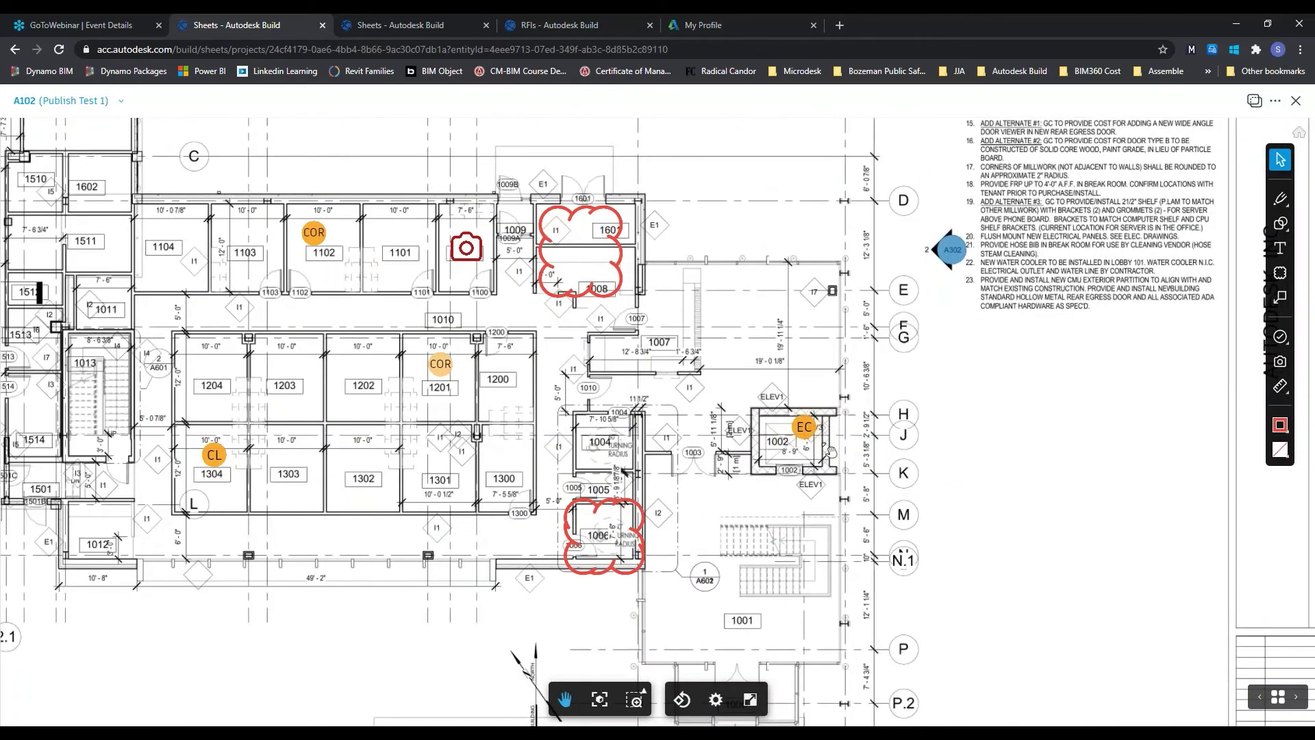
pyautogui.click(14, 50)
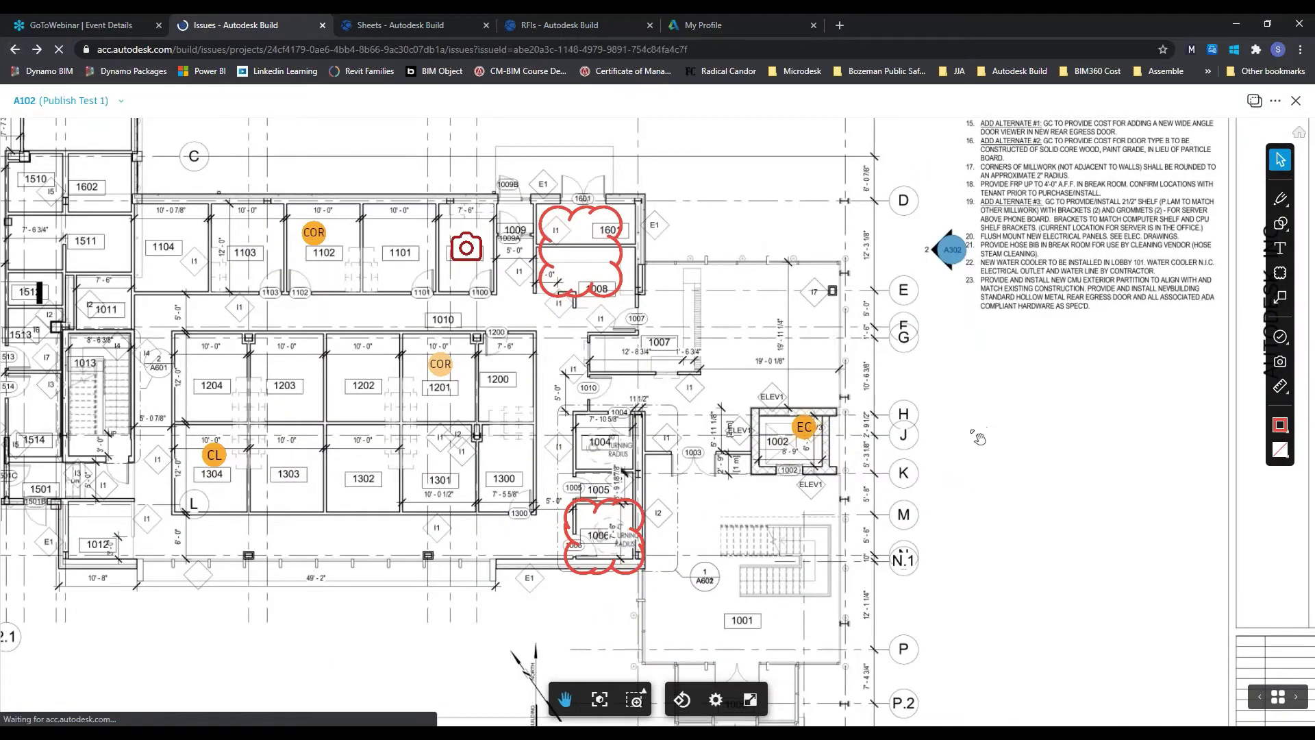
# Review the photo and RFI references of issue #17 and the reference types on offer, without adding any
pyautogui.scroll(-2, 1198, 654)
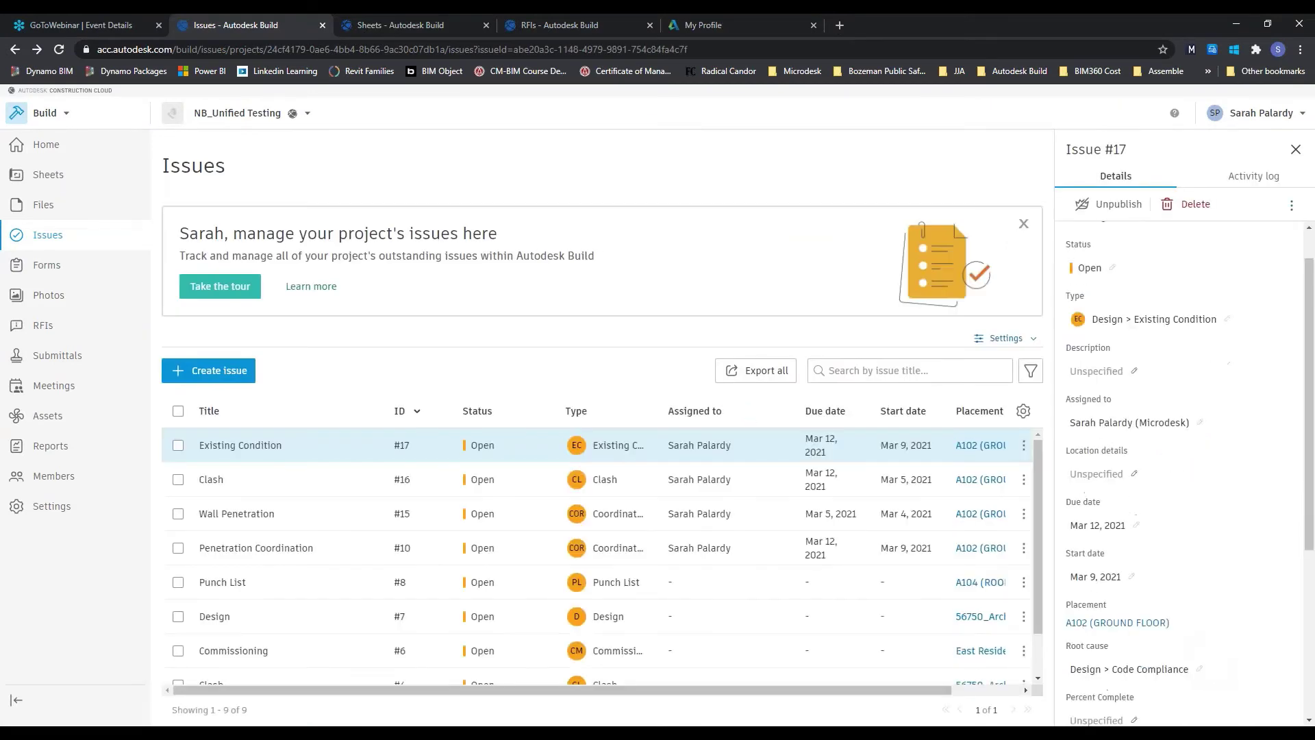
pyautogui.scroll(-5, 1206, 575)
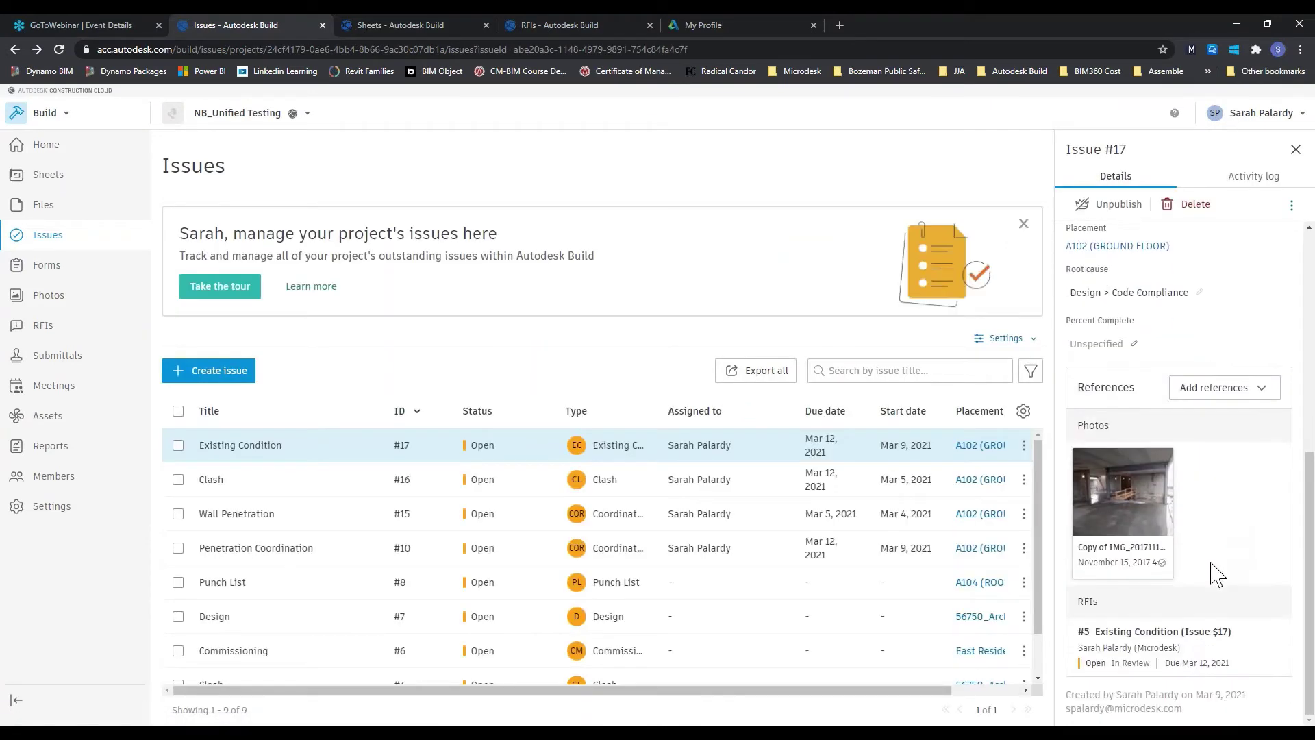
pyautogui.click(1254, 401)
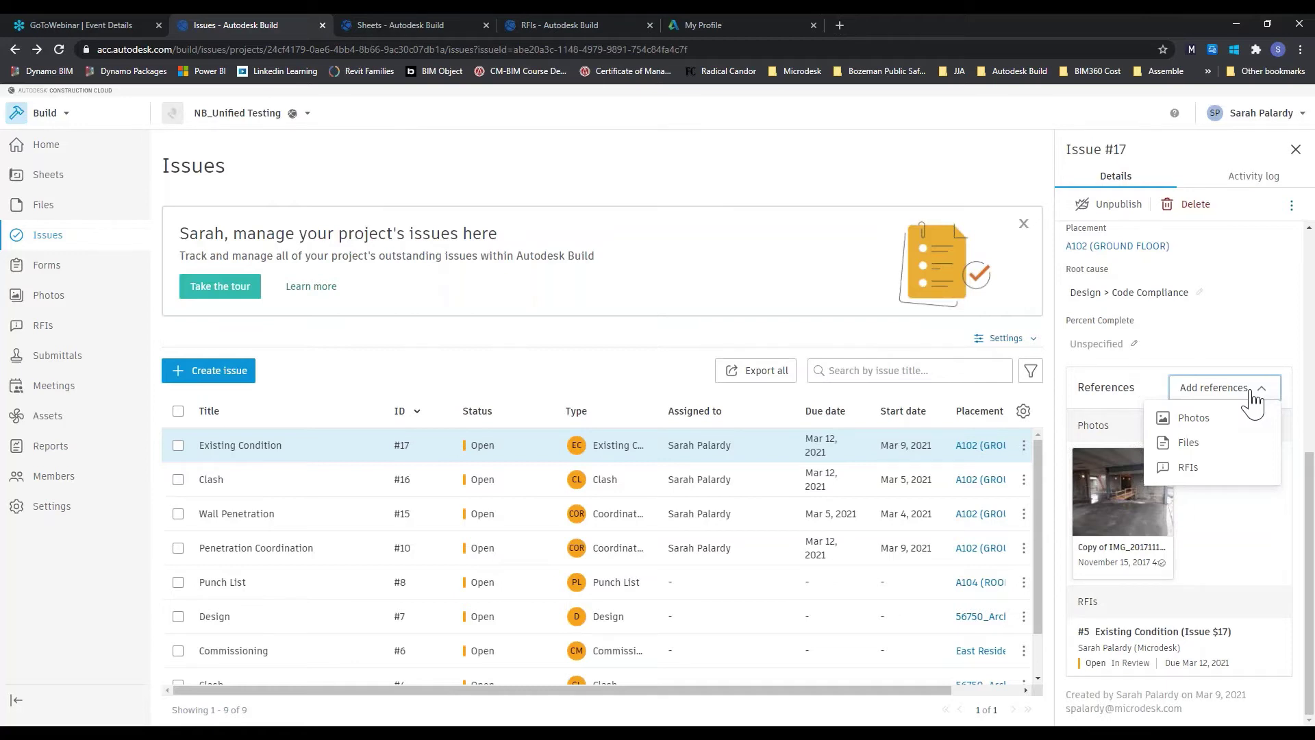
pyautogui.click(1273, 348)
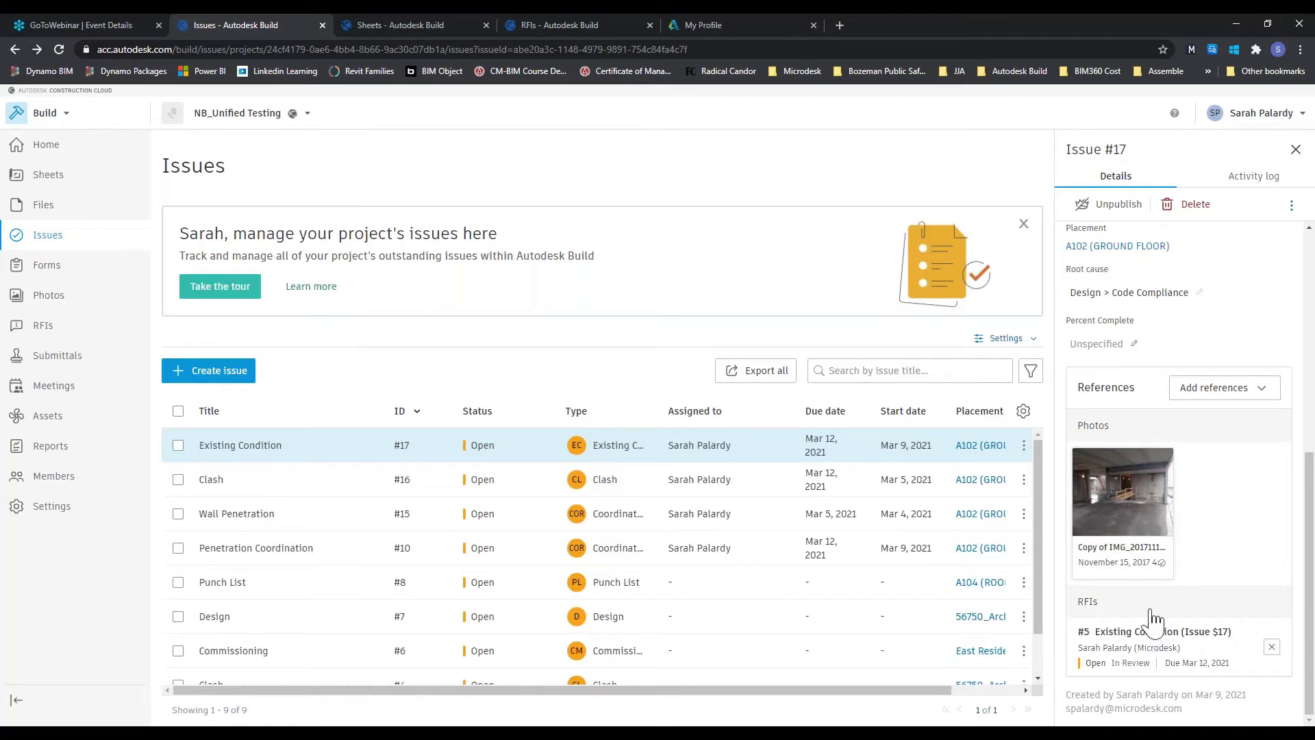
# Read through the activity log of issue #17, return to its details and close the issue
pyautogui.click(1241, 180)
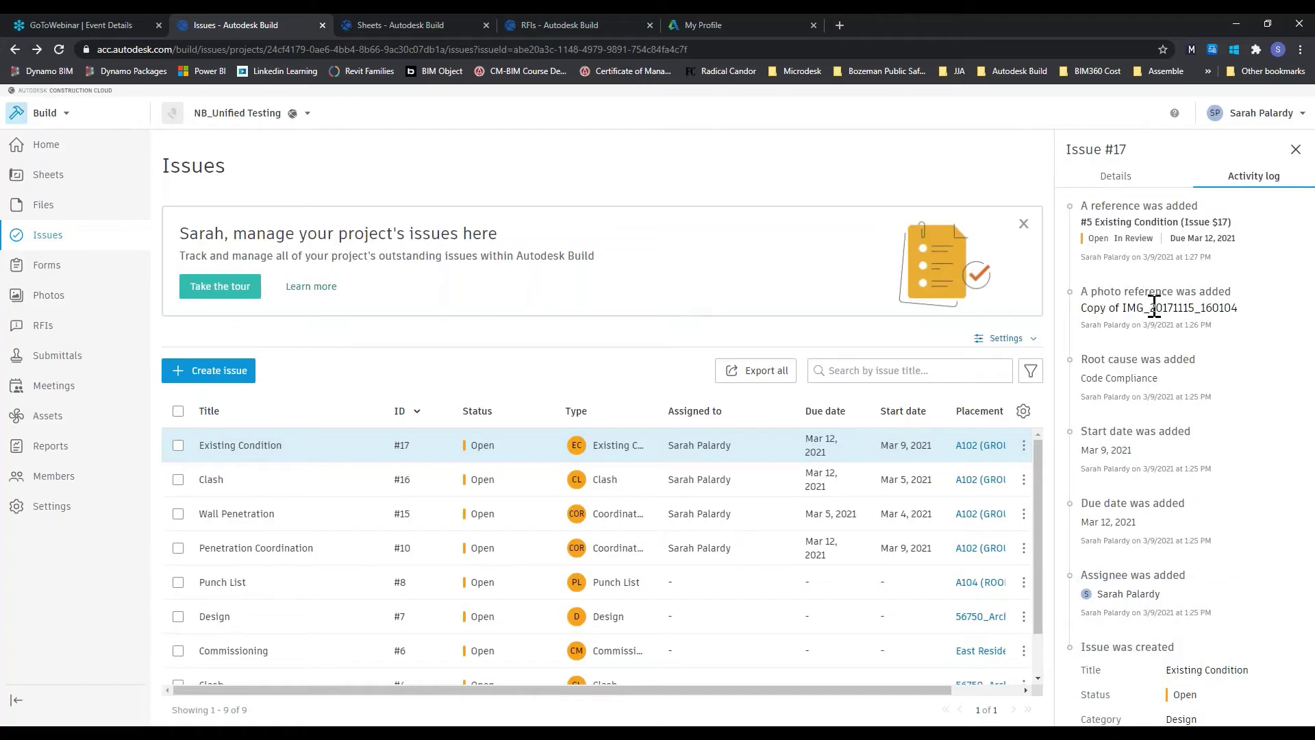
pyautogui.scroll(-1, 1154, 307)
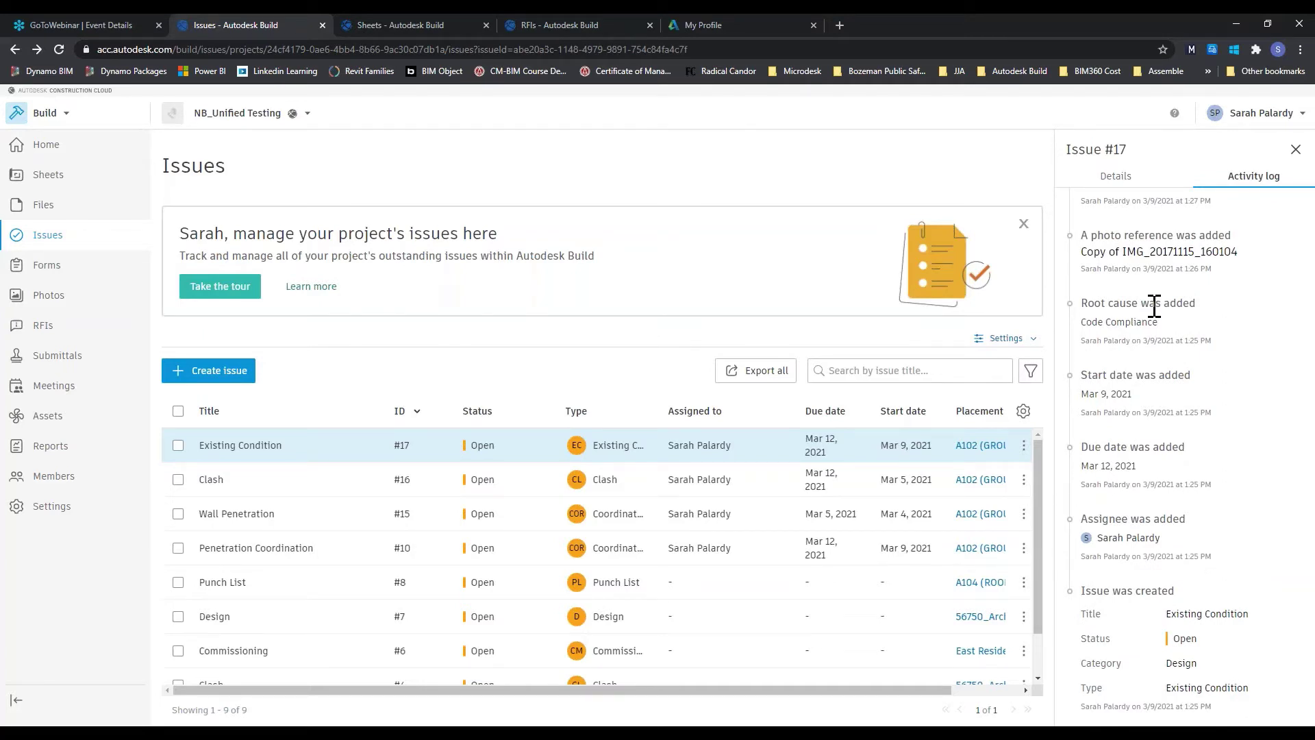
pyautogui.scroll(1, 1157, 309)
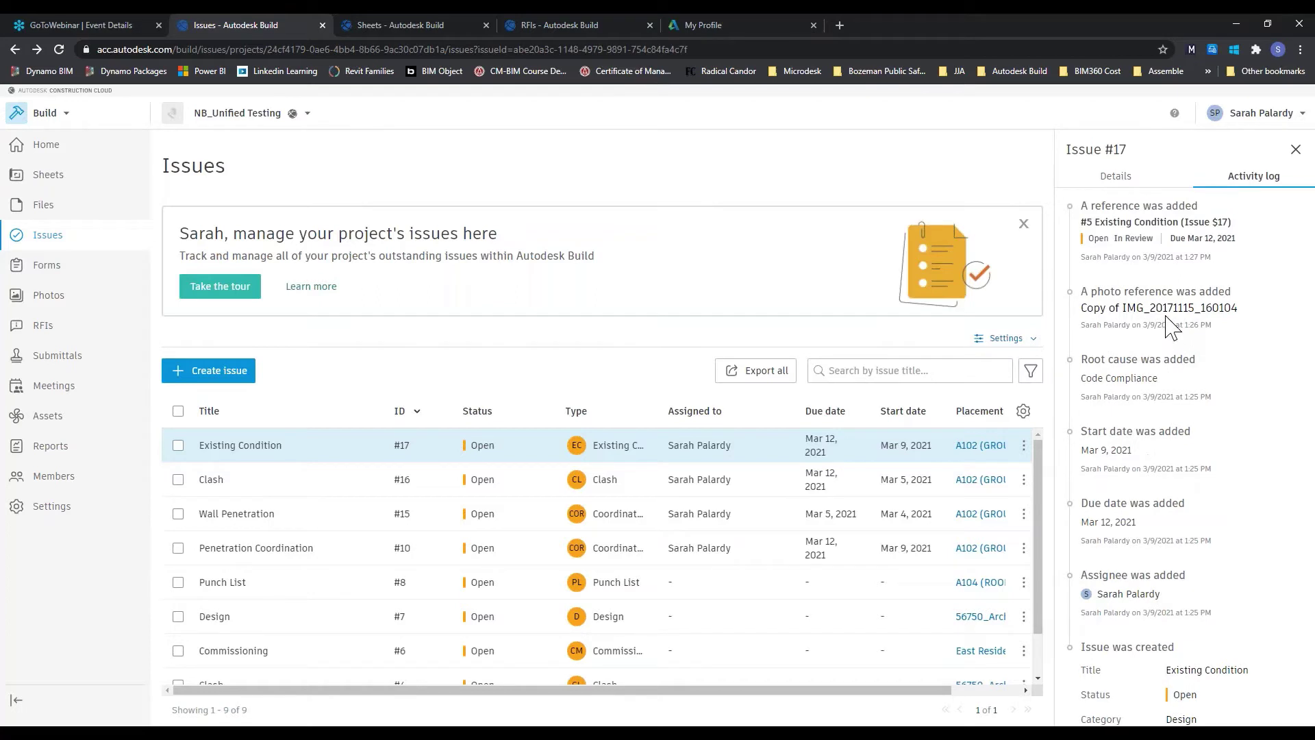
pyautogui.click(1131, 179)
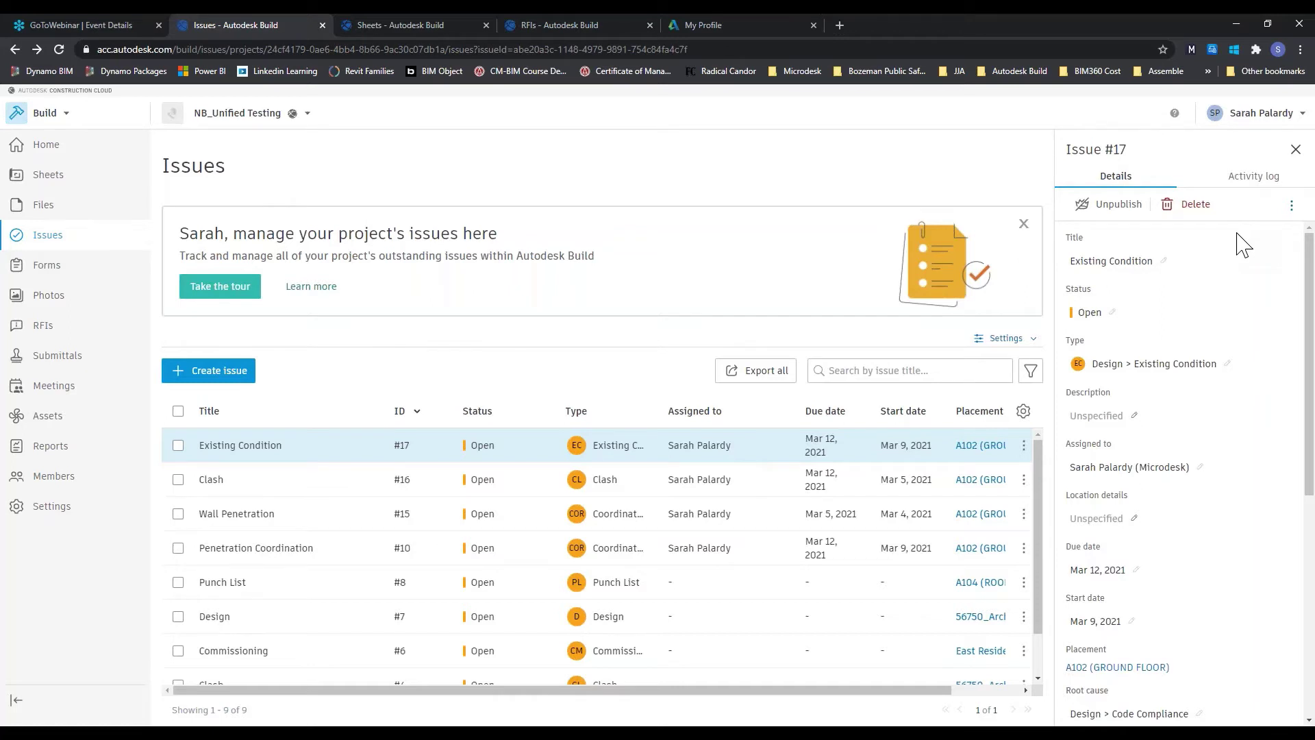
pyautogui.click(1295, 151)
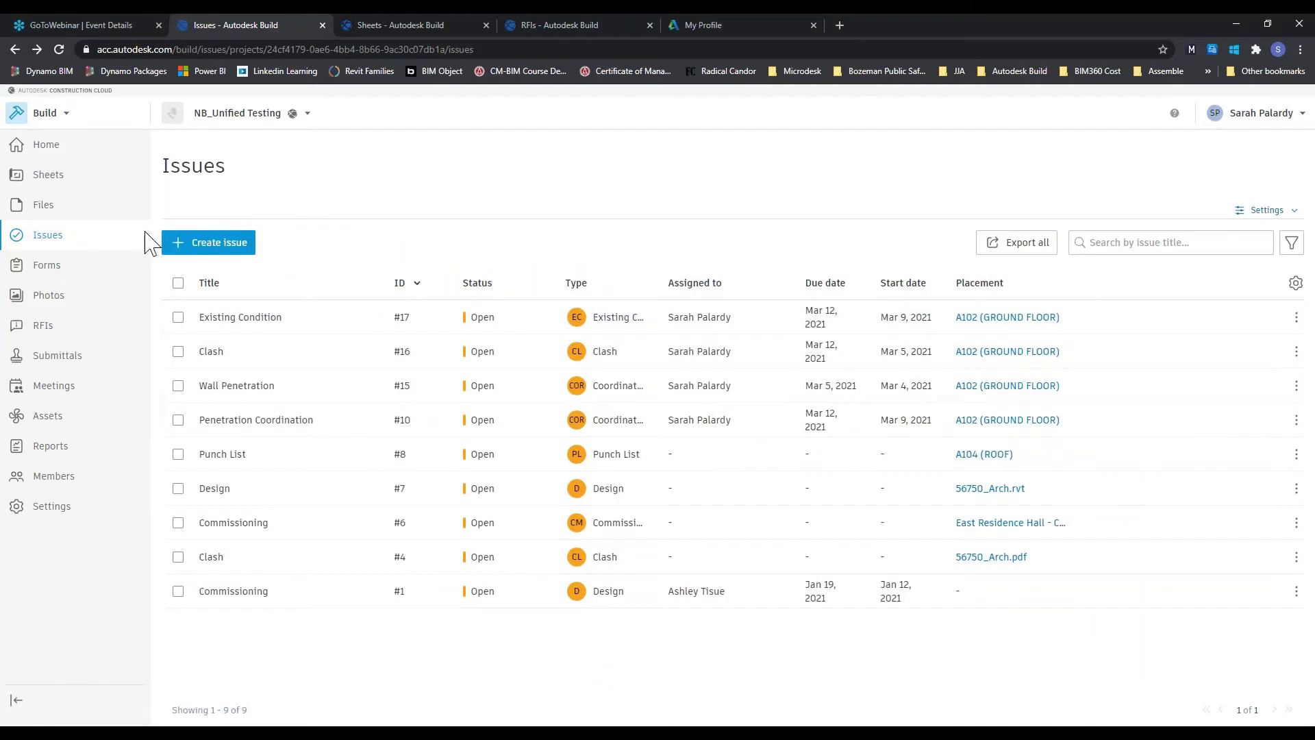
# Open the project's Forms area, look over the form templates and return to the list of all forms
pyautogui.click(42, 267)
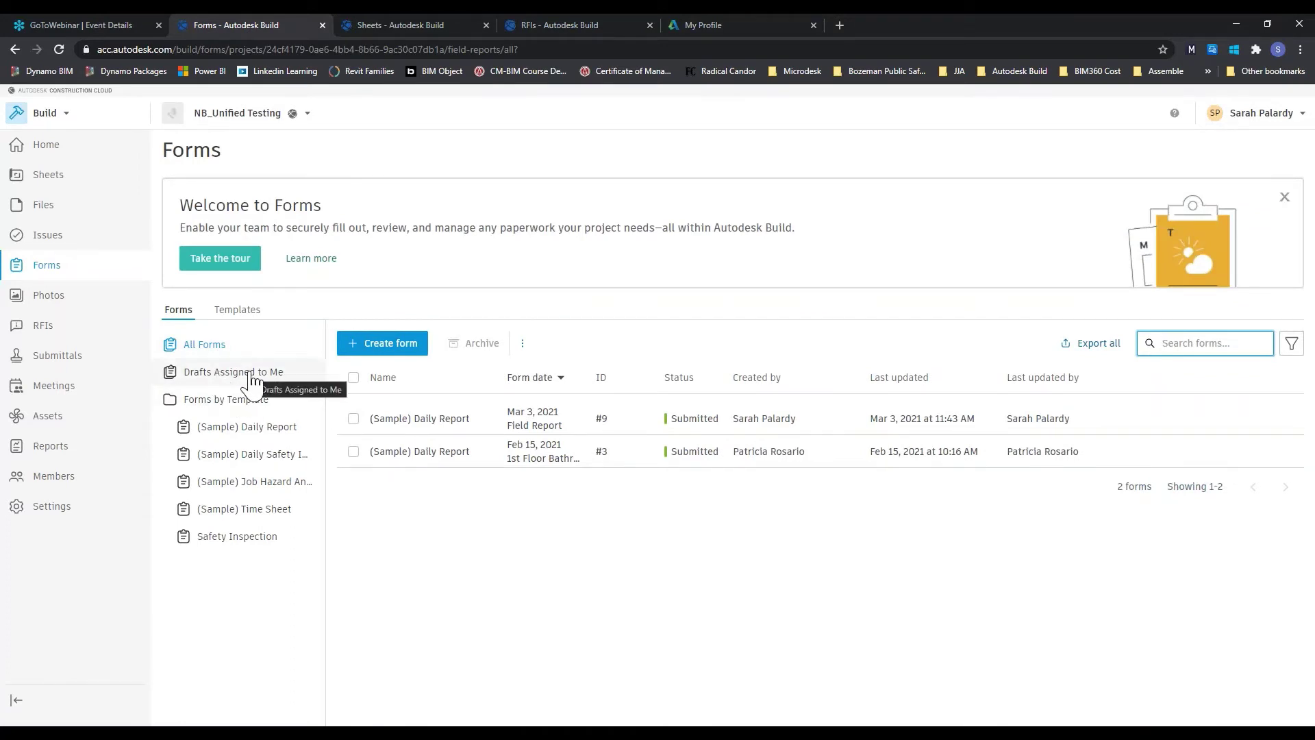
pyautogui.click(255, 309)
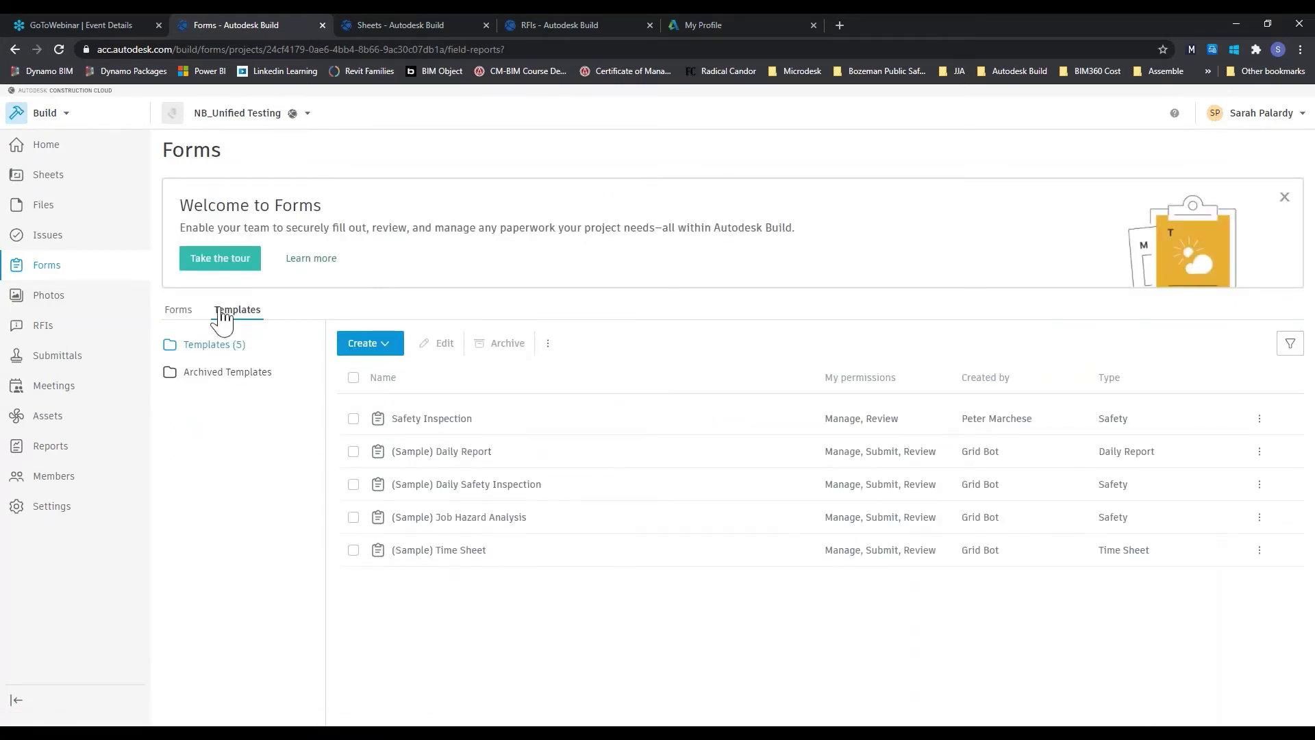
pyautogui.click(189, 311)
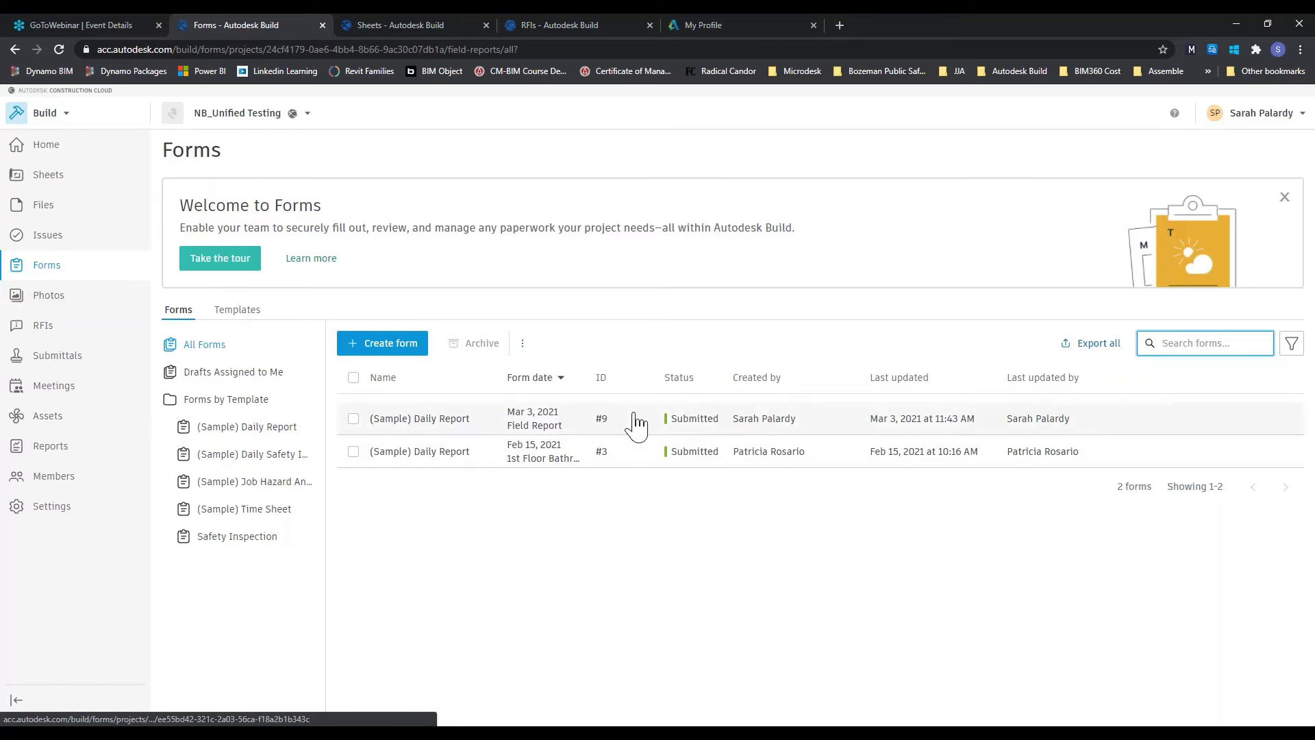
# Review the submitted (Sample) Daily Report form #9 down to its signature and notes, and return to the forms list
pyautogui.click(504, 423)
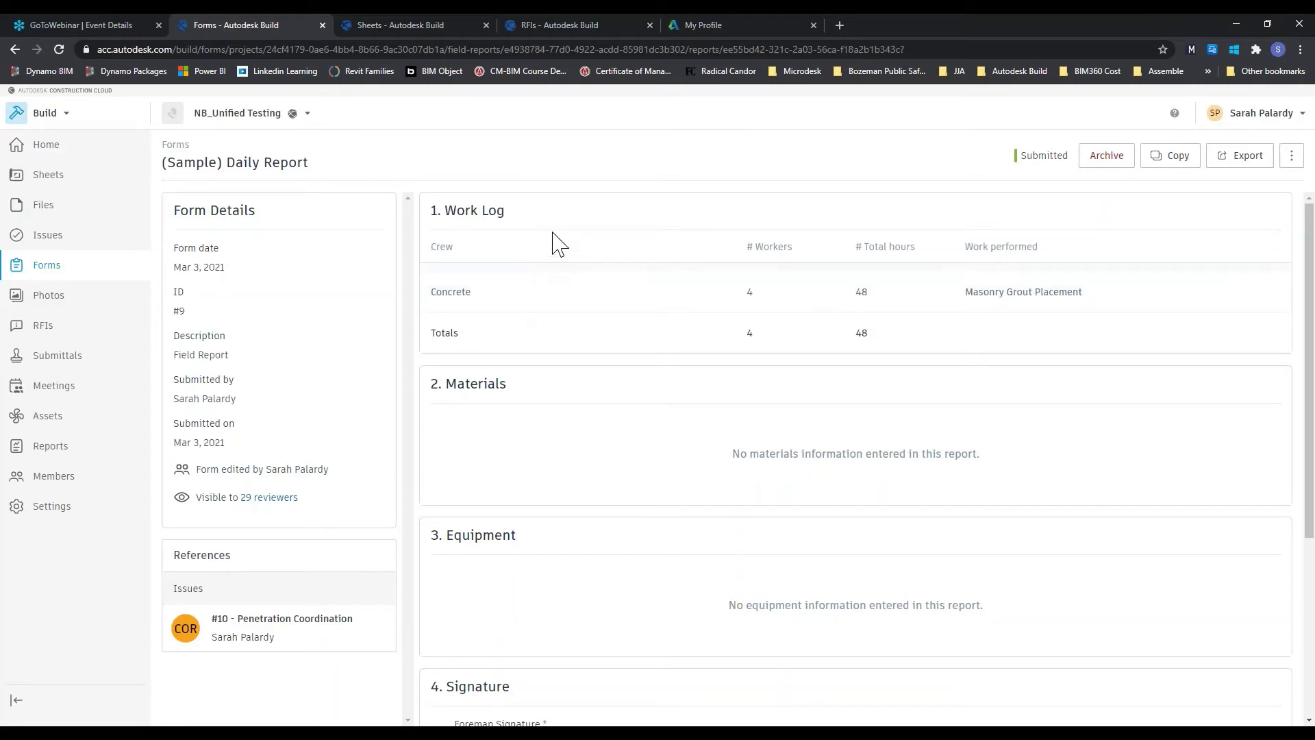
pyautogui.scroll(-4, 558, 243)
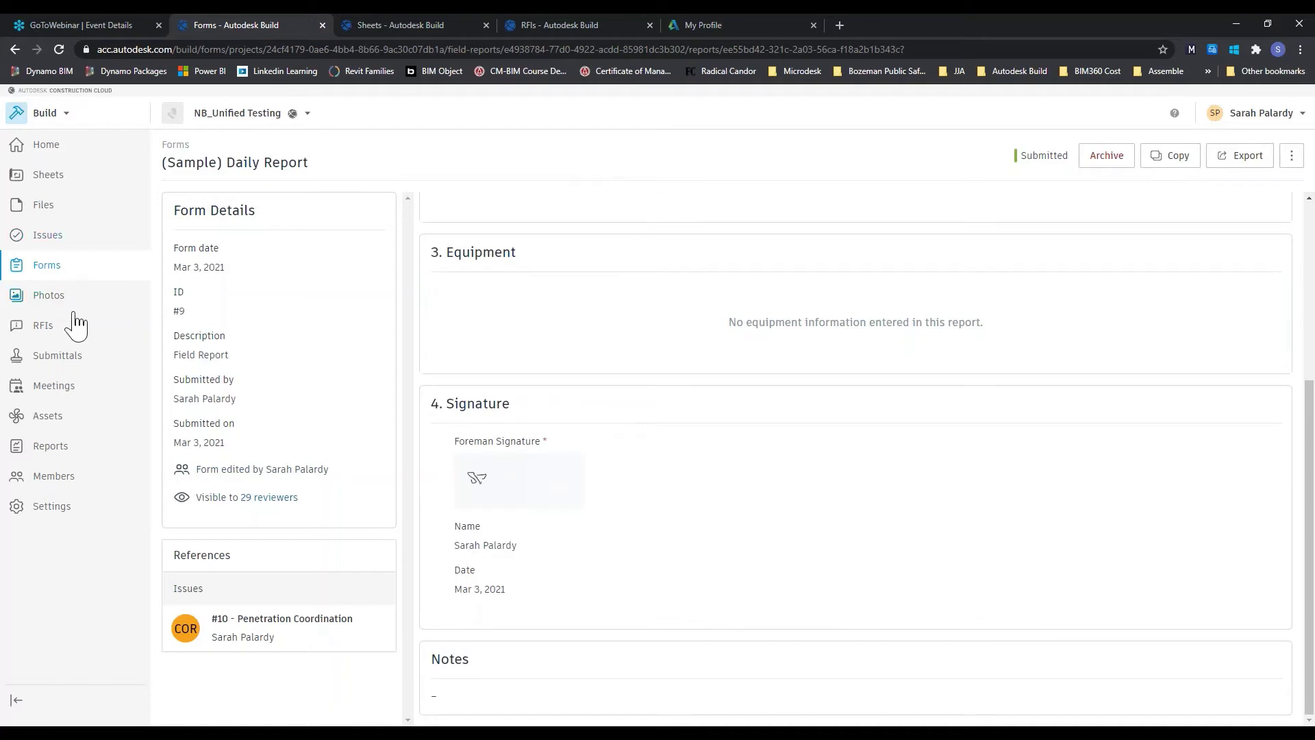
pyautogui.click(63, 274)
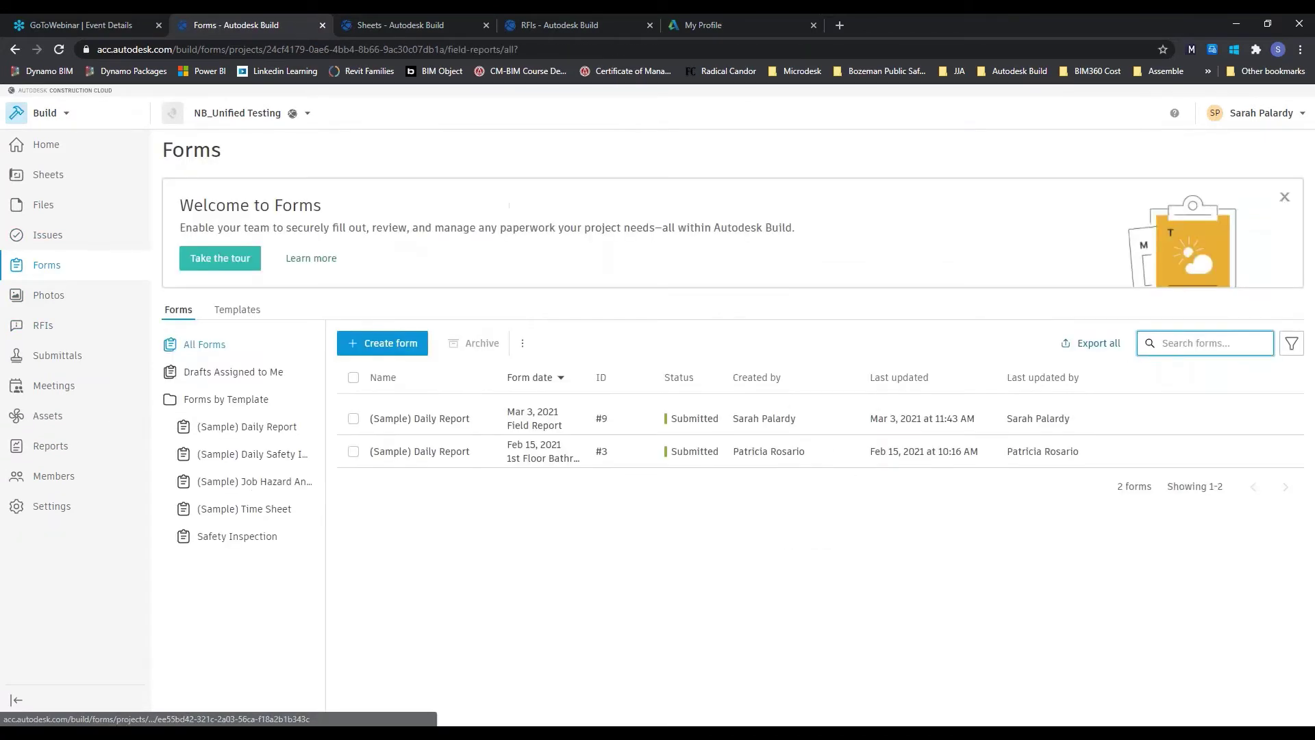
# Create a new form from the (Sample) Daily Safety Inspection template
pyautogui.click(384, 346)
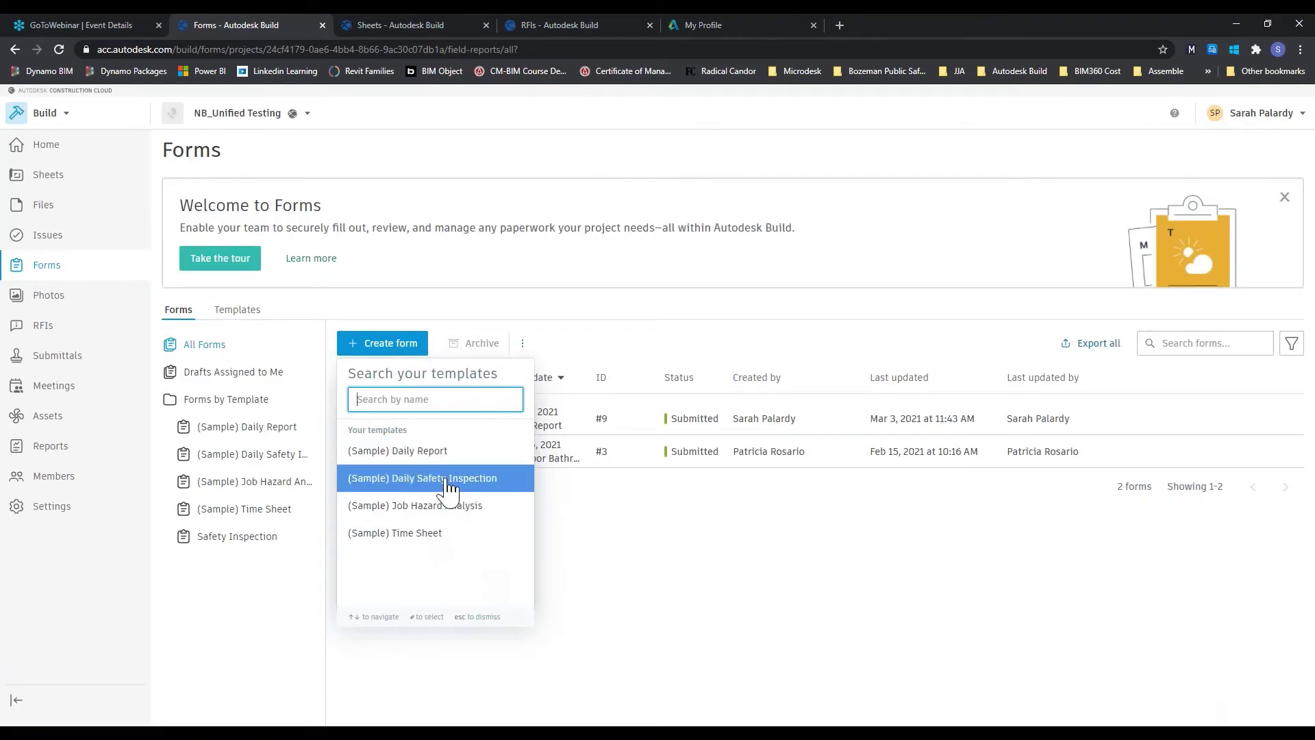
pyautogui.click(425, 478)
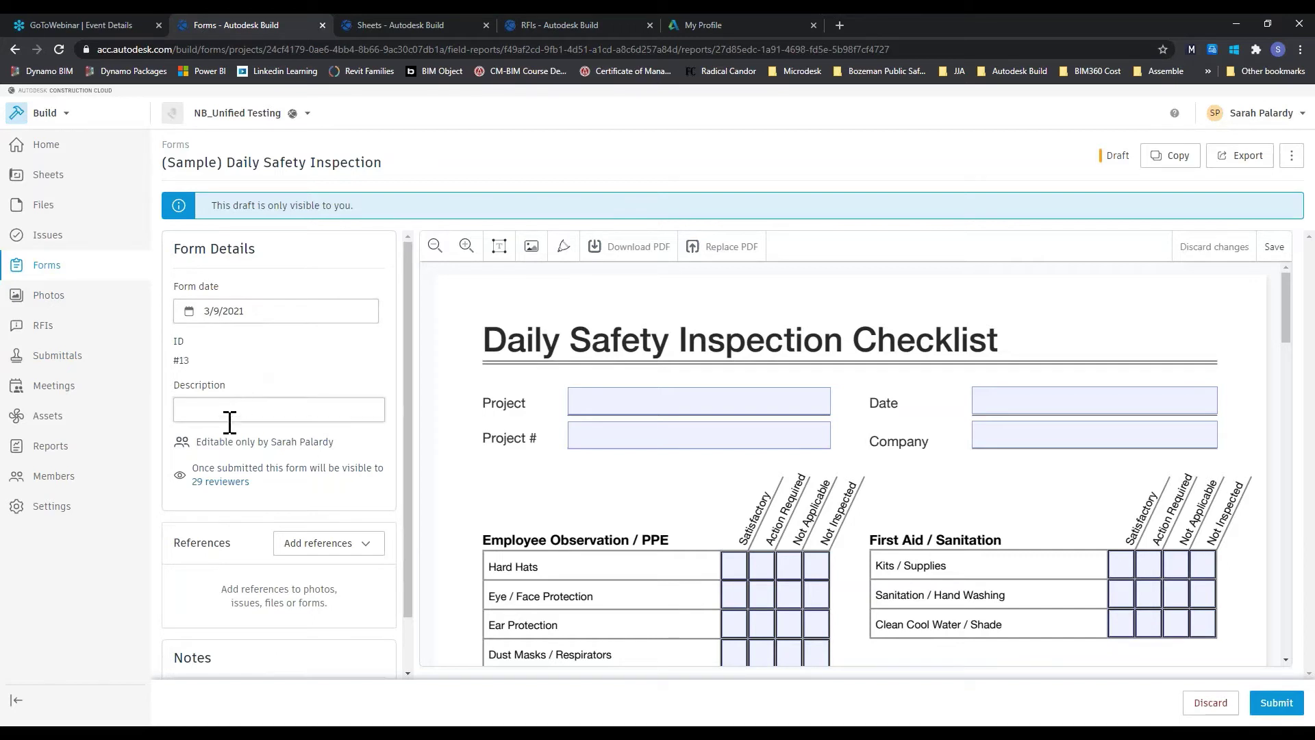
# Inspect the reference types for the draft form and the issues available as references, without adding any
pyautogui.scroll(-1, 277, 399)
pyautogui.click(351, 480)
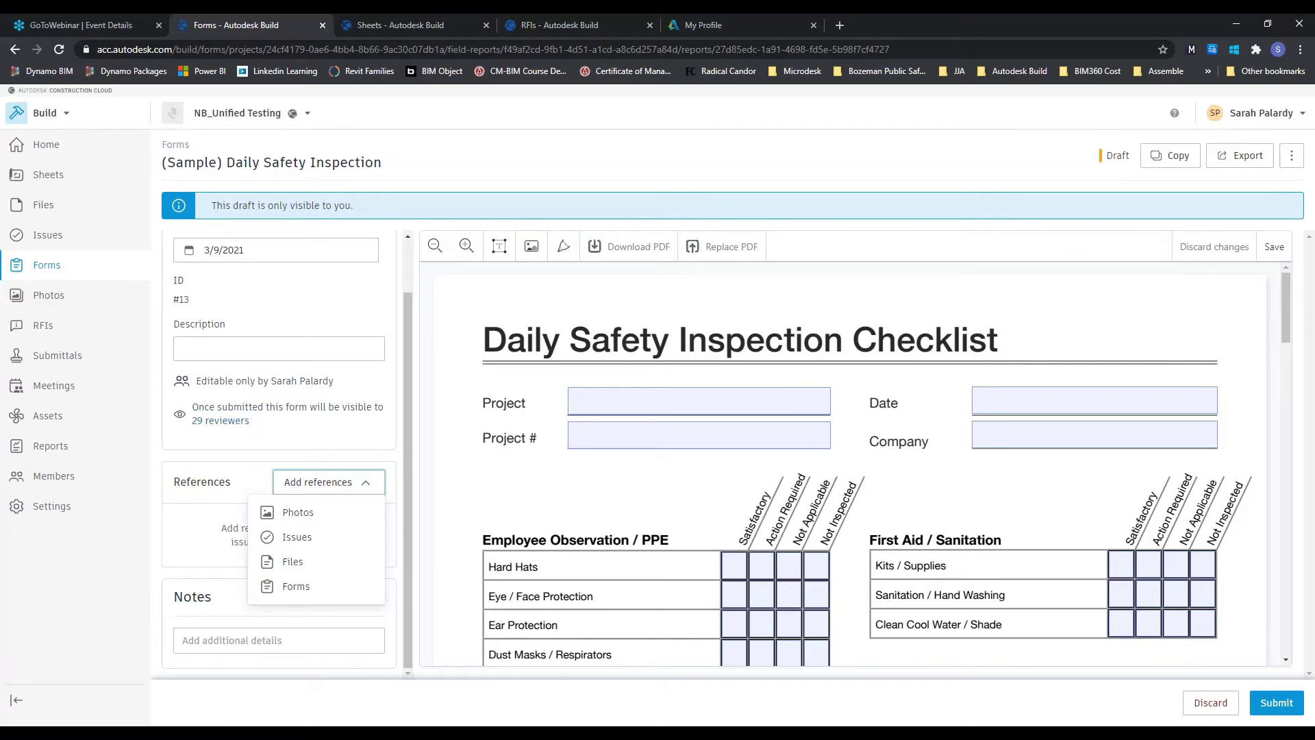
pyautogui.click(314, 538)
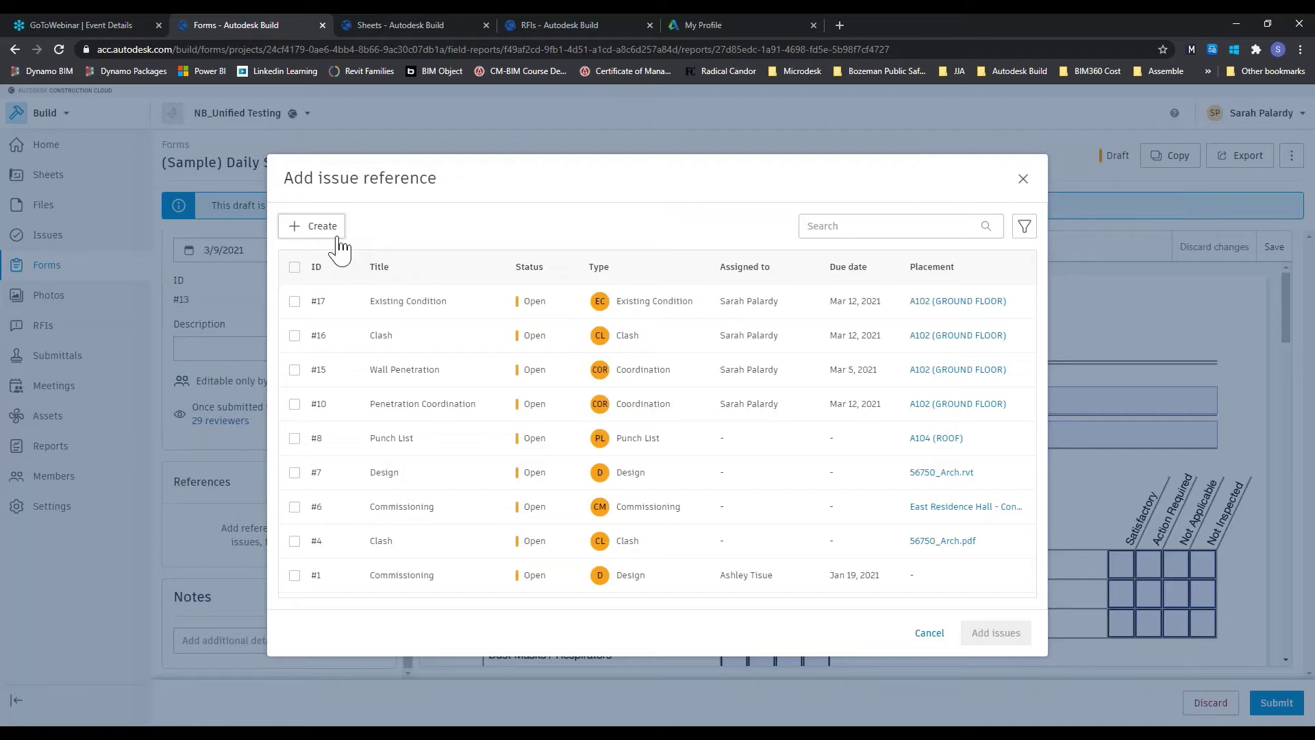
pyautogui.click(1022, 179)
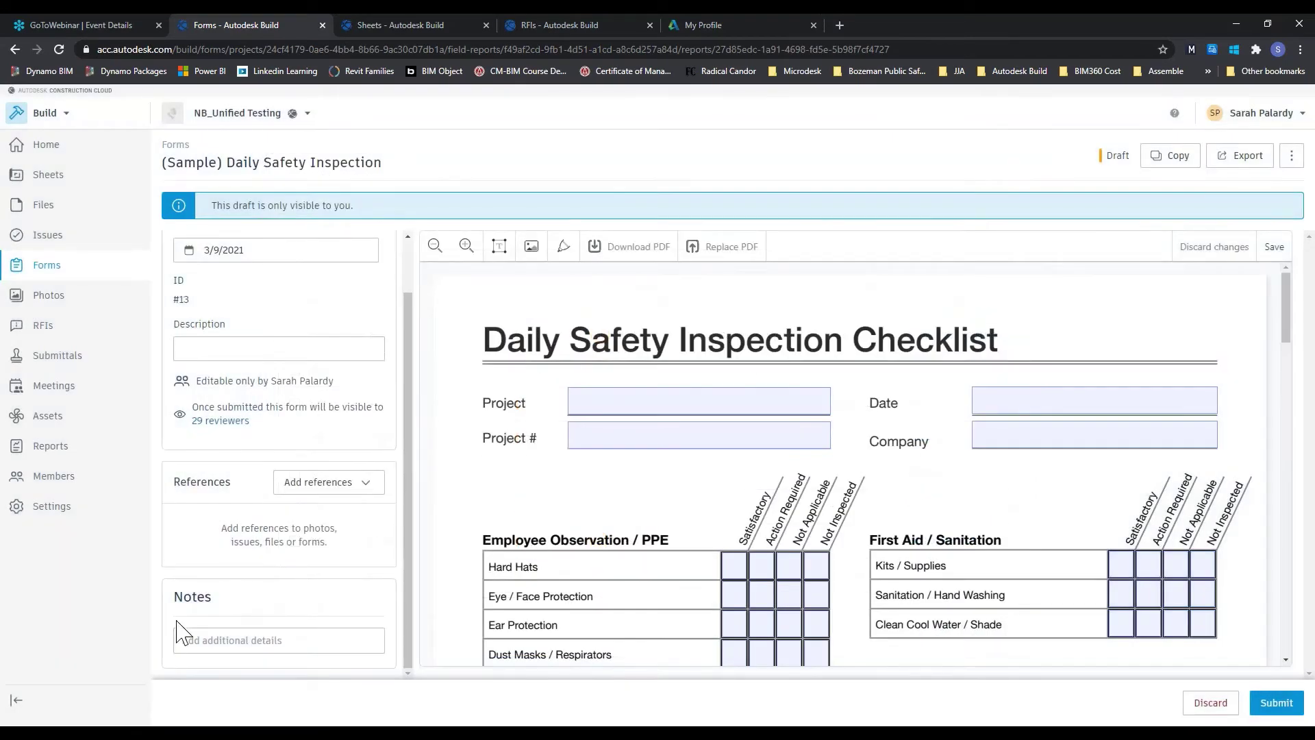
# Examine the header fields and checklist sections of the Daily Safety Inspection Checklist, leaving them blank
pyautogui.scroll(-1, 1103, 342)
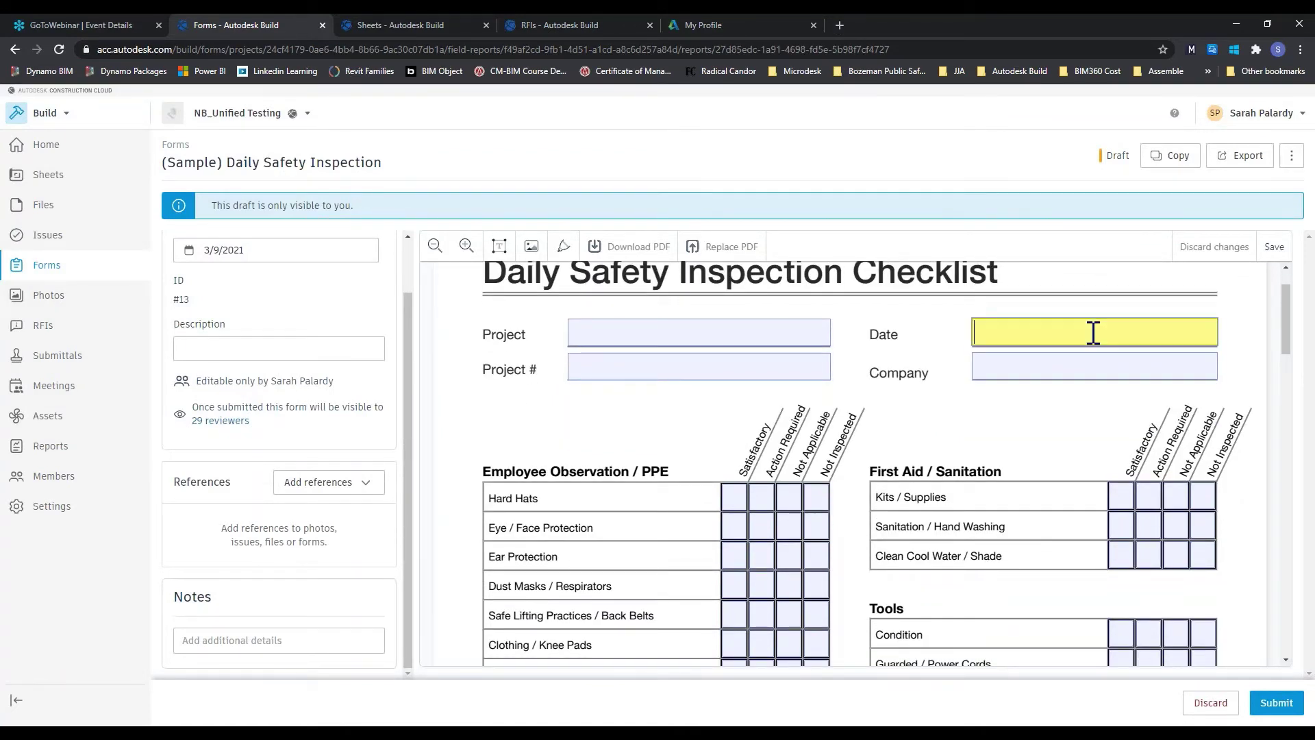
pyautogui.click(685, 334)
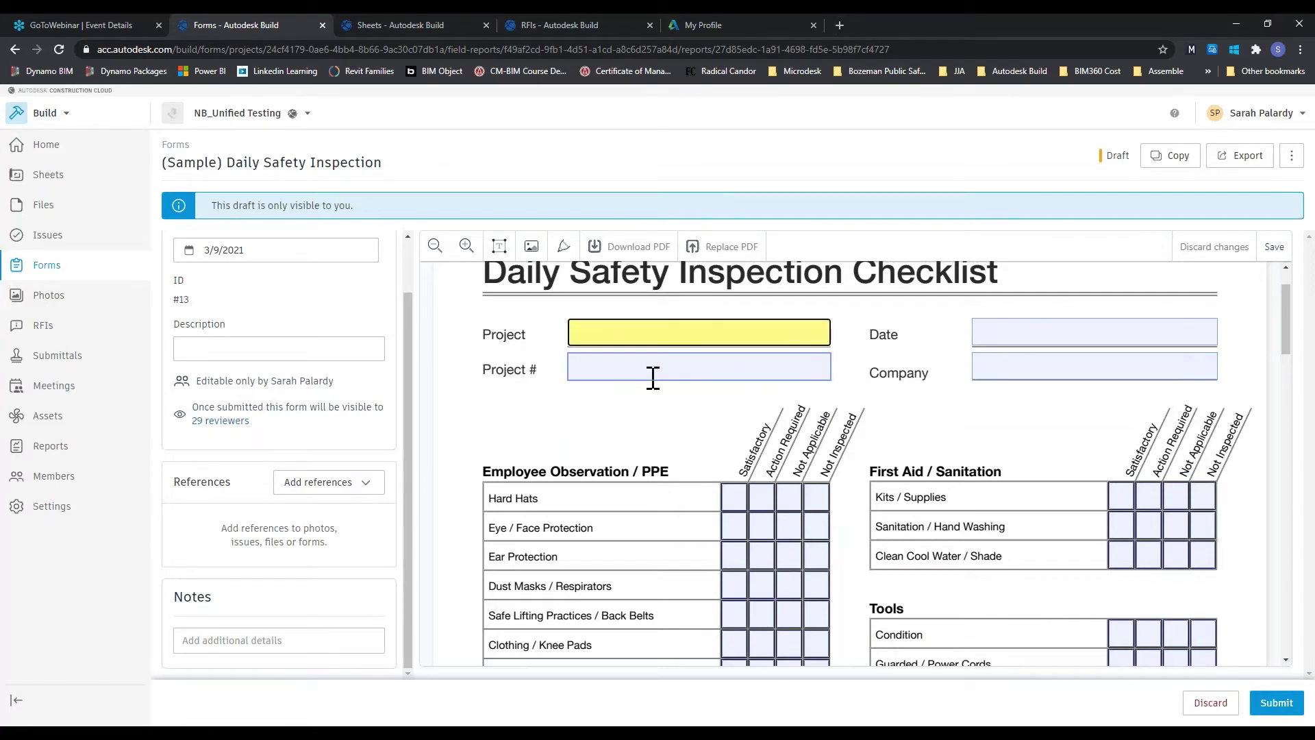
pyautogui.scroll(-3, 661, 383)
pyautogui.scroll(-5, 816, 597)
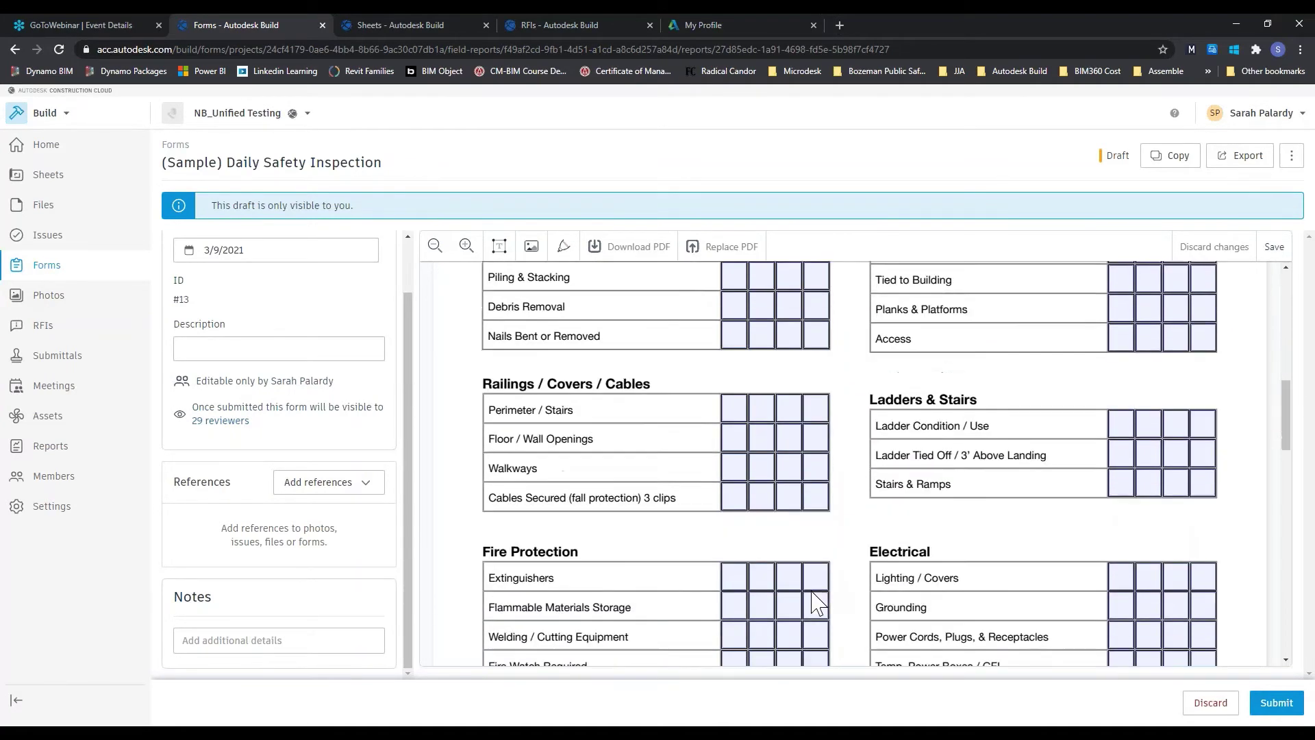
pyautogui.scroll(-5, 816, 602)
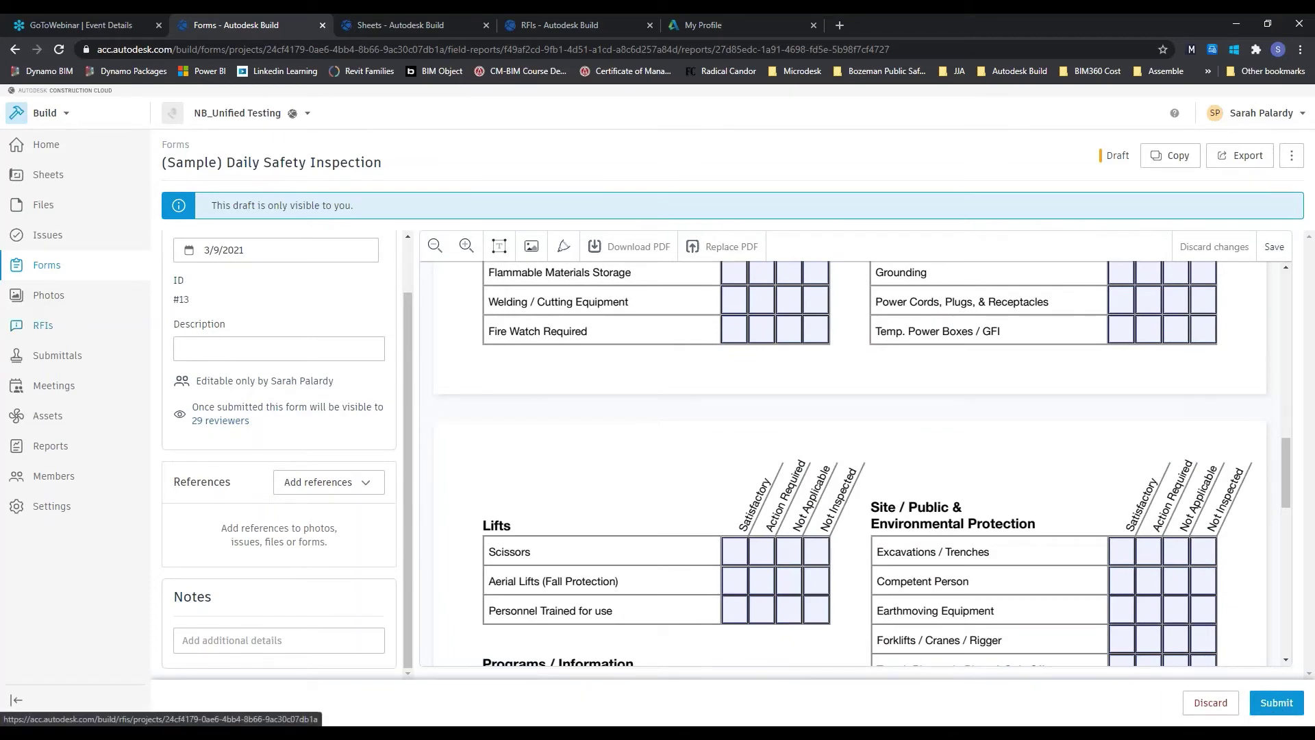
pyautogui.scroll(13, 750, 356)
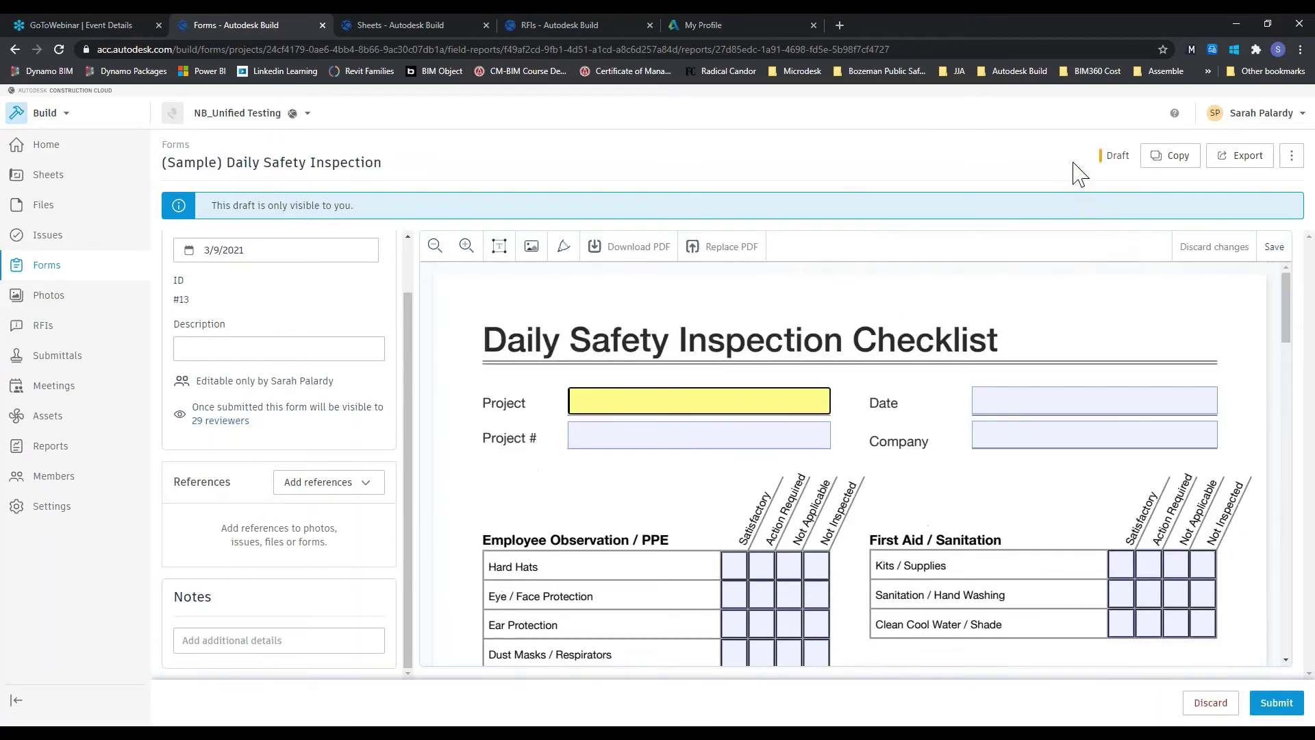
# Return to the forms list and inspect the available form filters without applying any
pyautogui.click(55, 267)
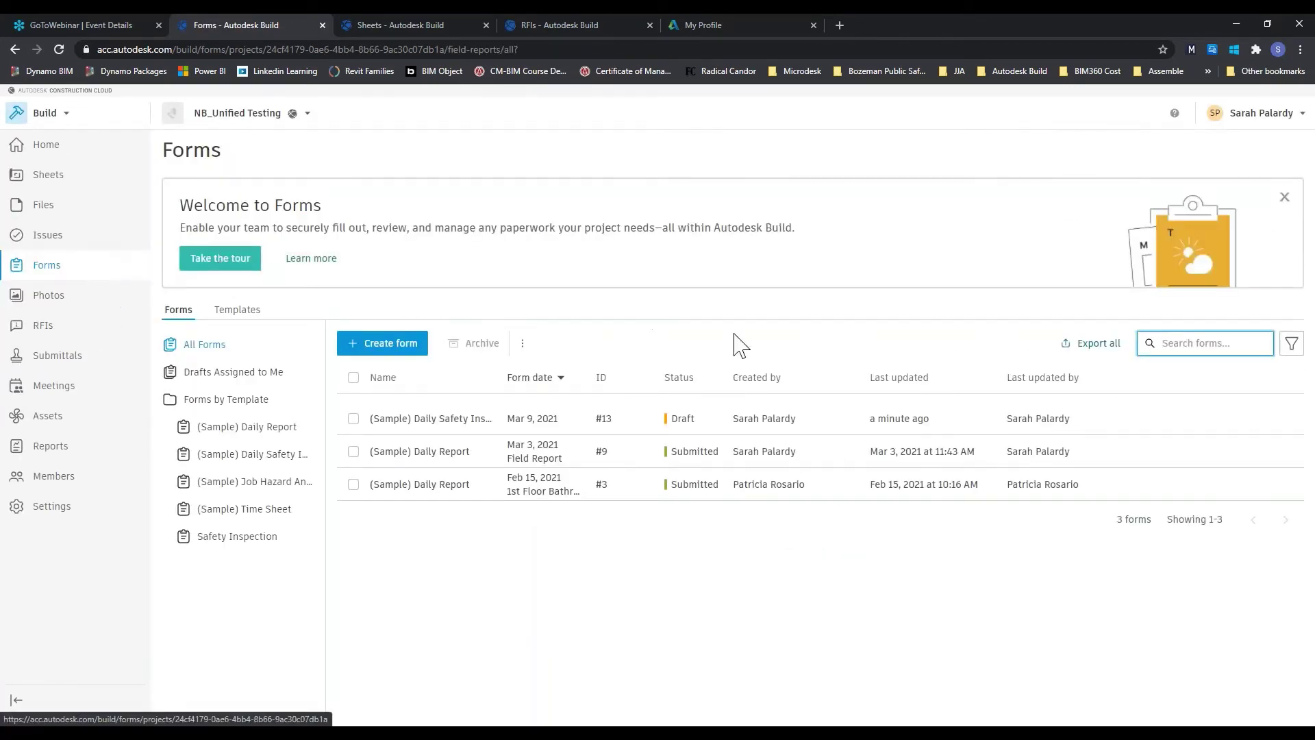
pyautogui.click(1292, 345)
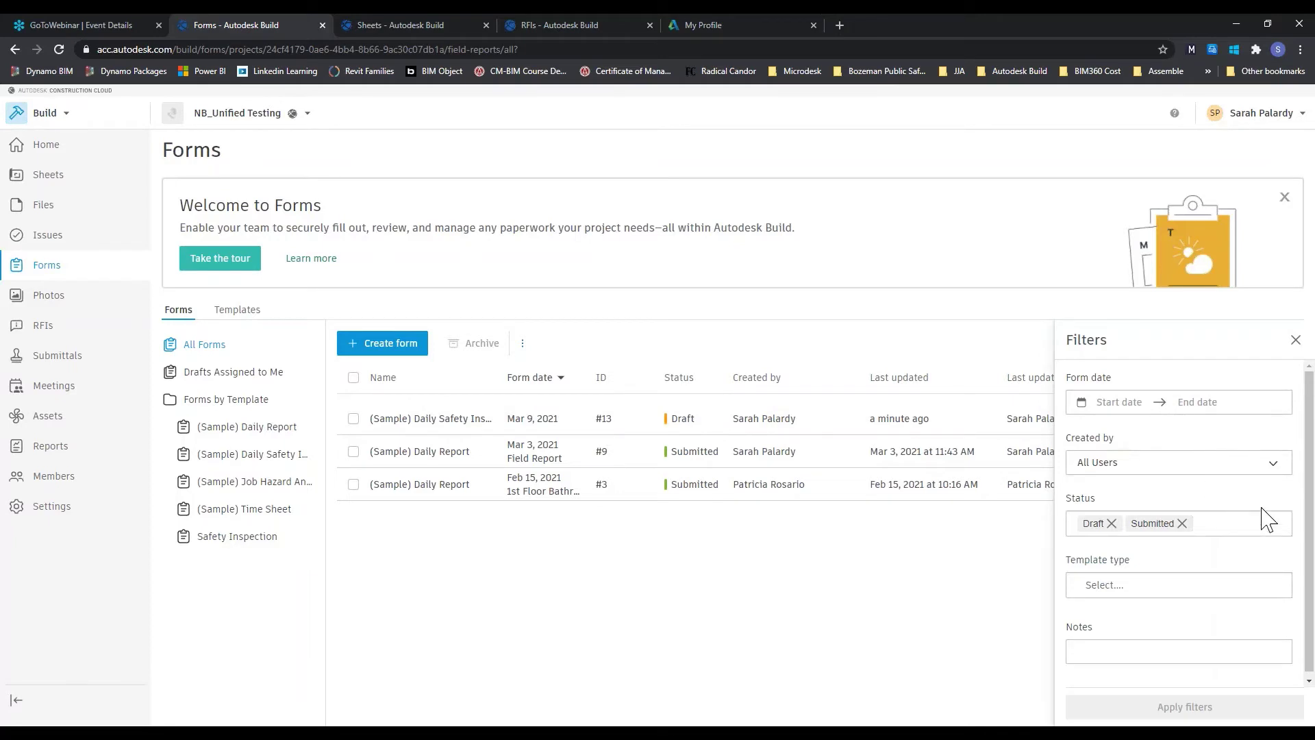
pyautogui.click(1292, 344)
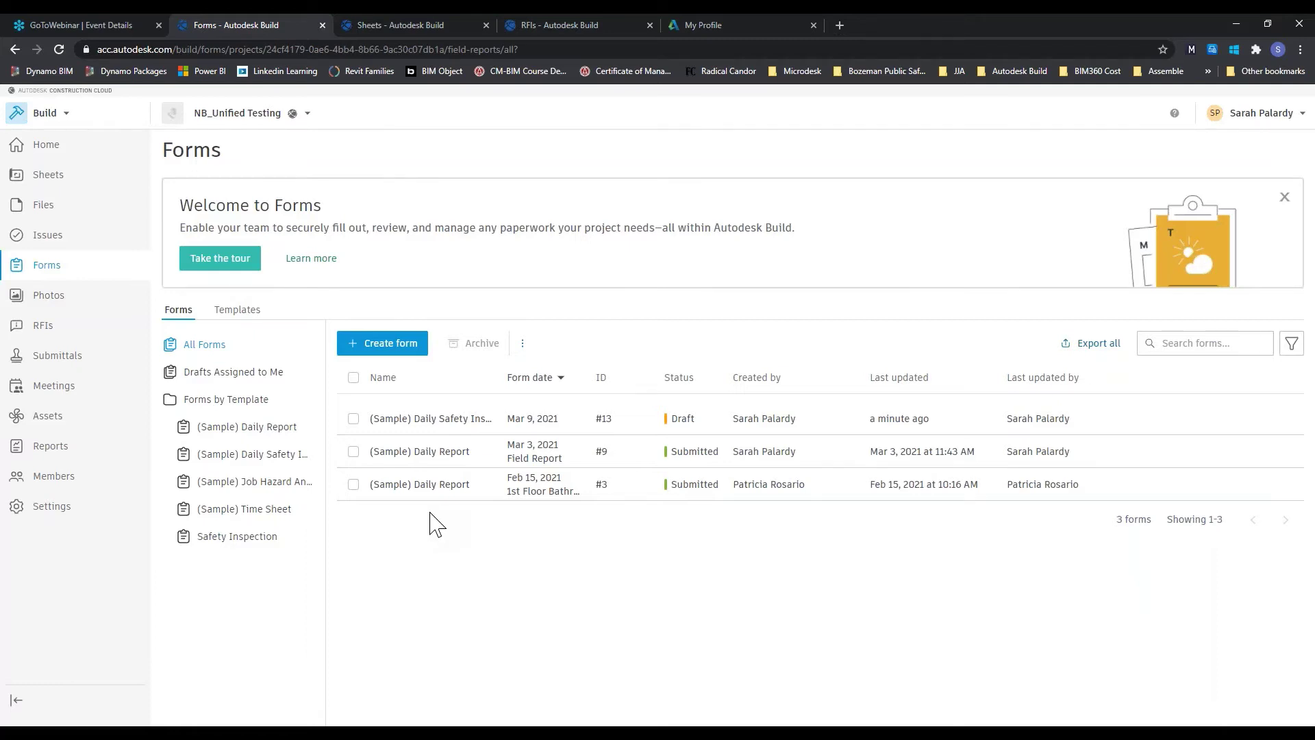
# Open the Photos gallery, inspect its sort options, and reverse the date-taken order and back to descending
pyautogui.click(48, 295)
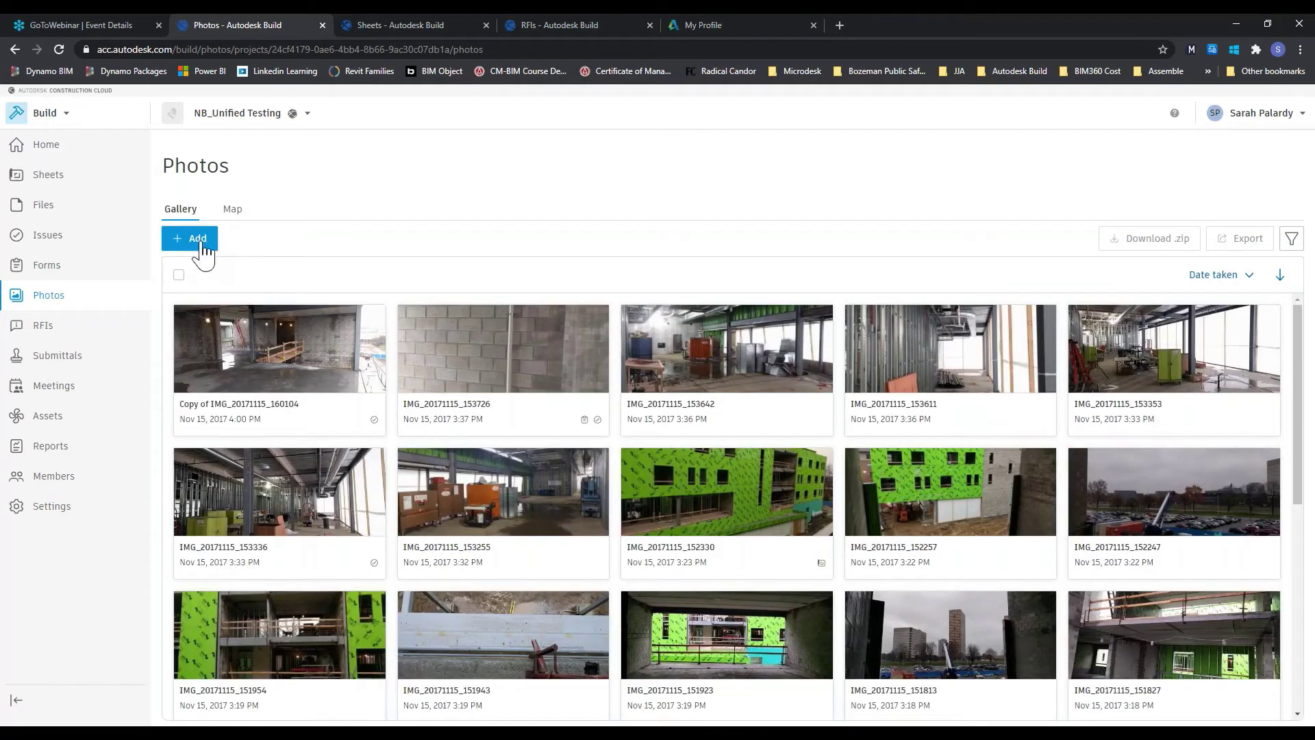
pyautogui.click(1246, 279)
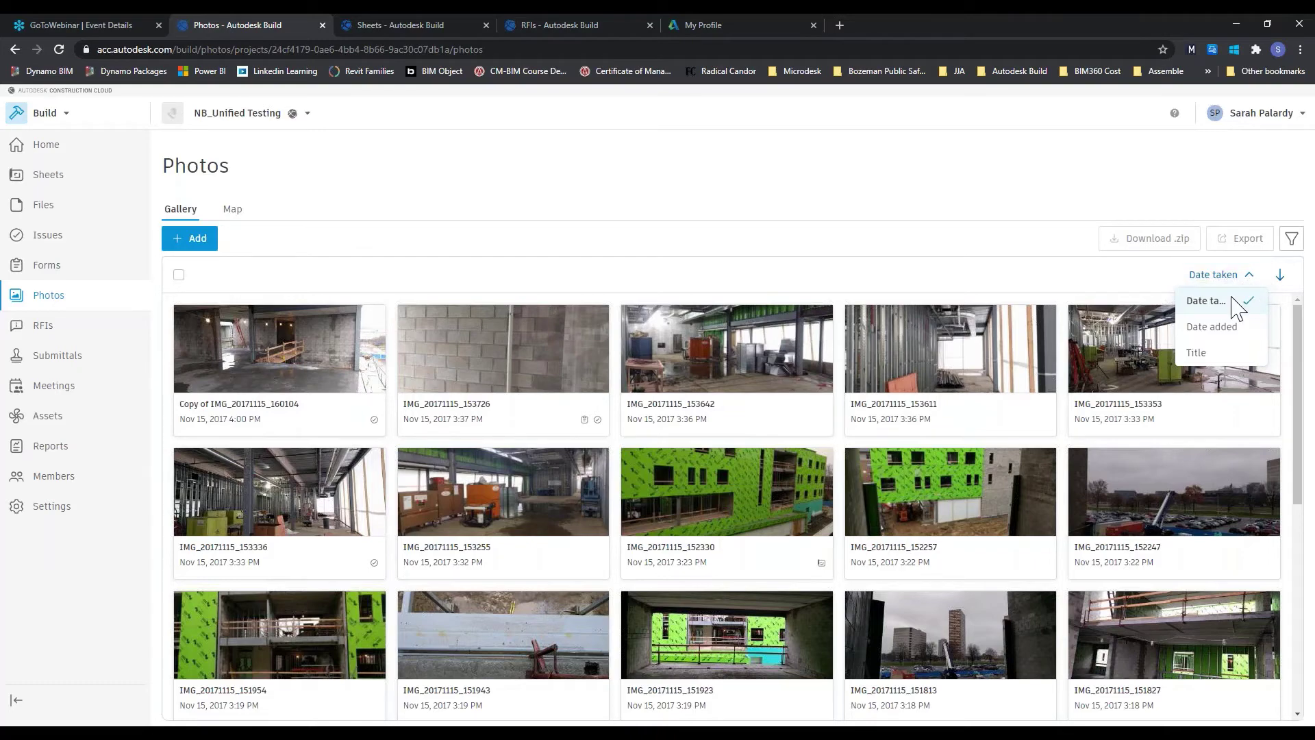
pyautogui.click(1280, 274)
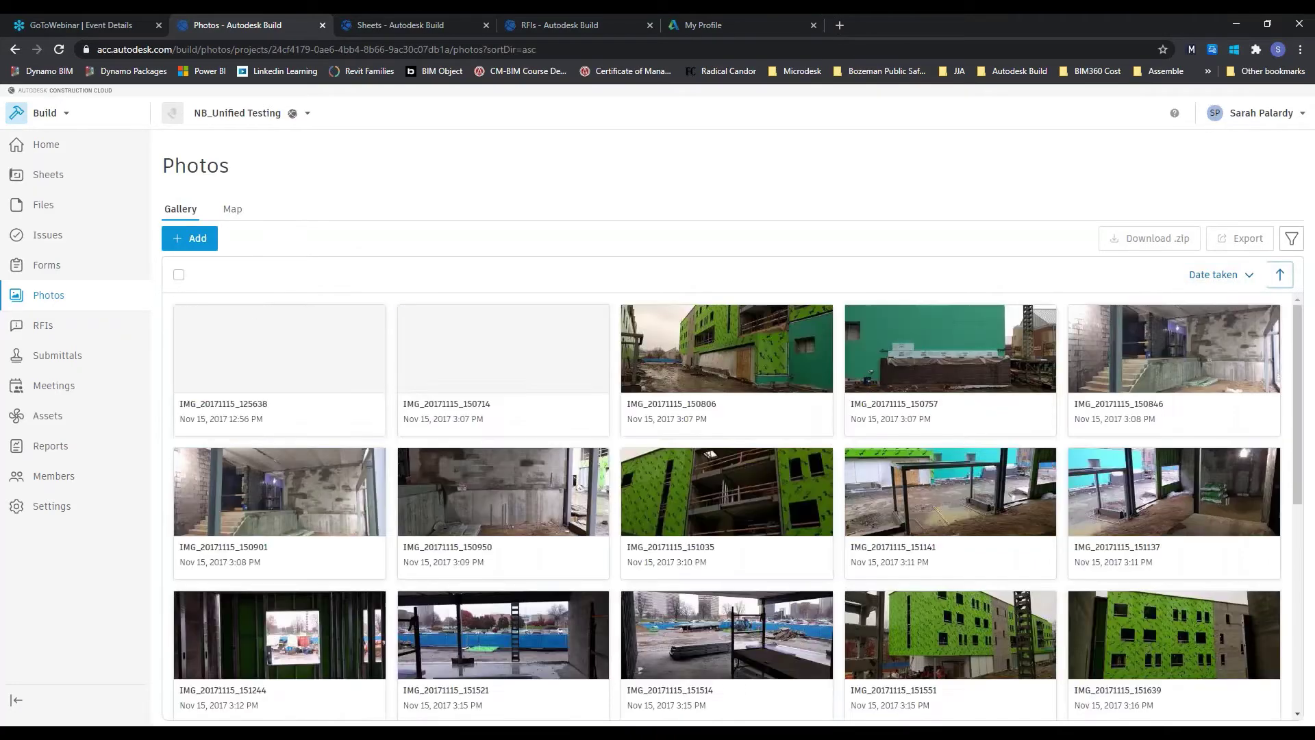
pyautogui.click(1281, 275)
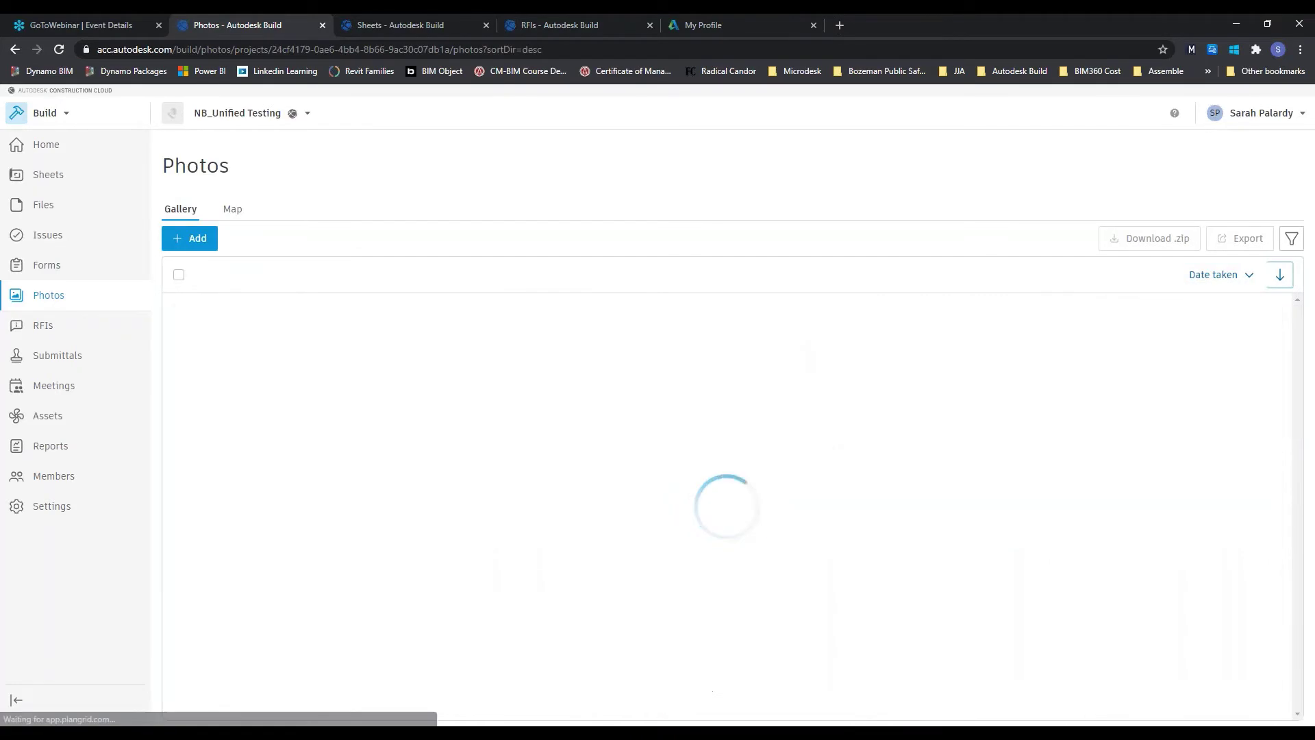
# Inspect the photo filter criteria without applying any, and browse through the gallery
pyautogui.click(1291, 240)
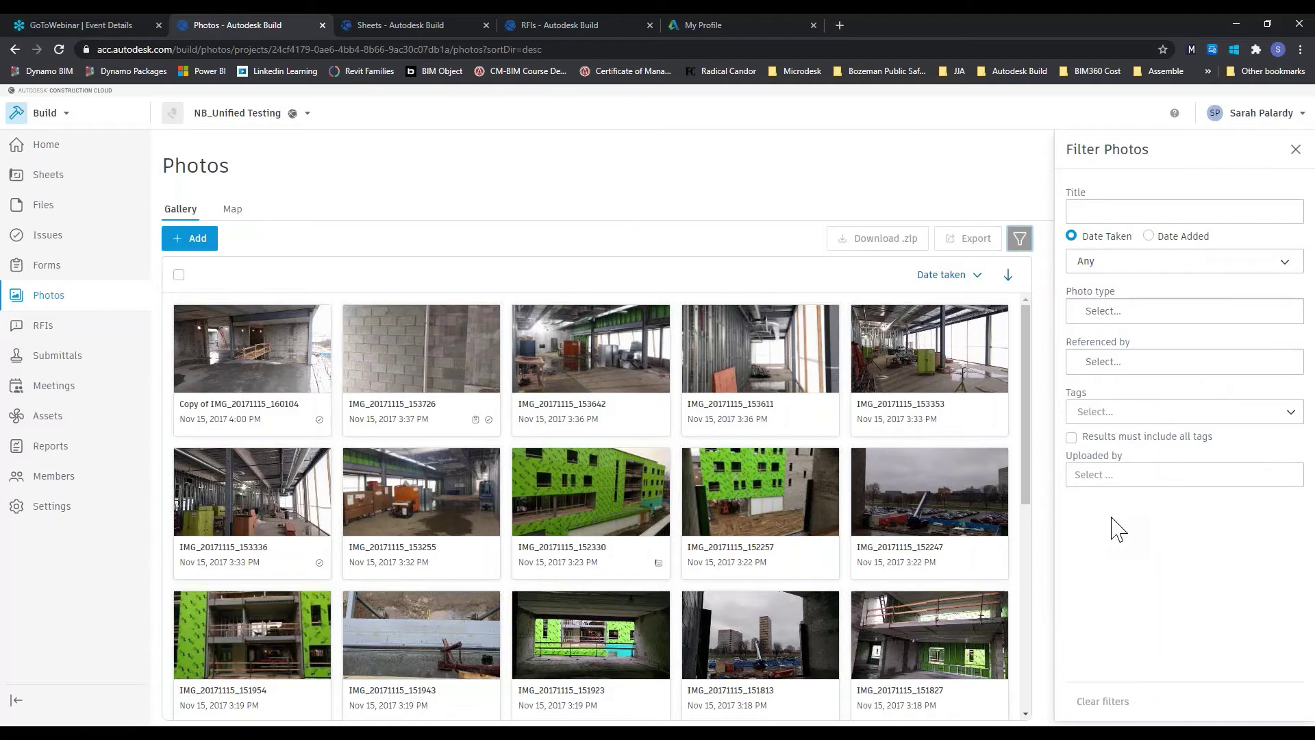
pyautogui.click(1295, 149)
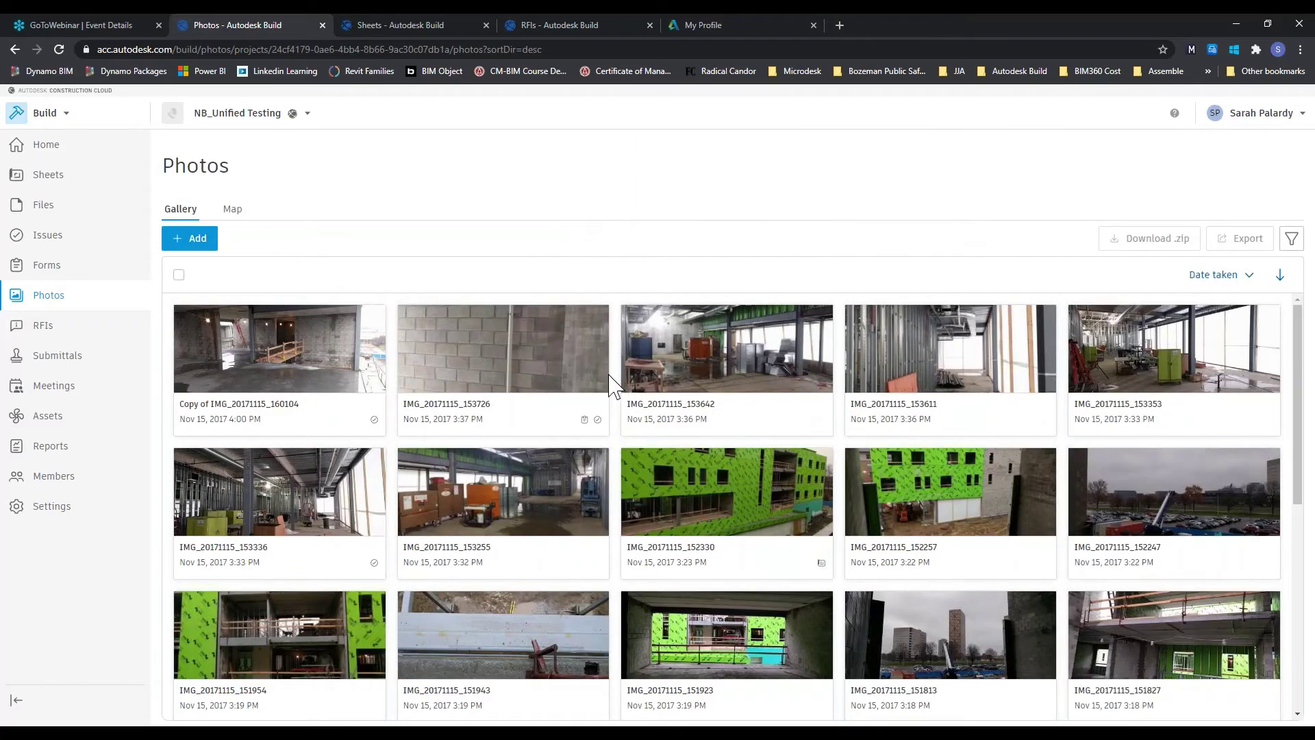
pyautogui.scroll(-6, 602, 391)
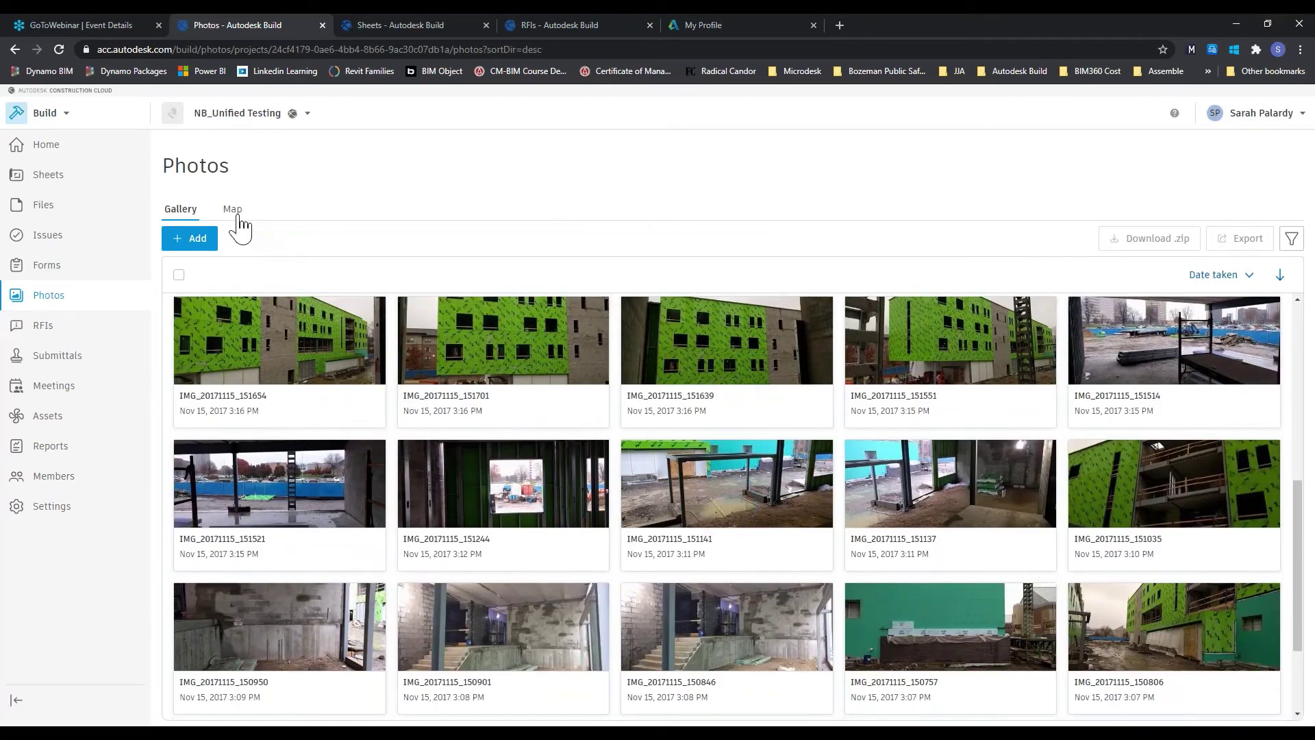
# Open a two-photo location cluster on the photo map and switch the map to satellite imagery
pyautogui.click(233, 210)
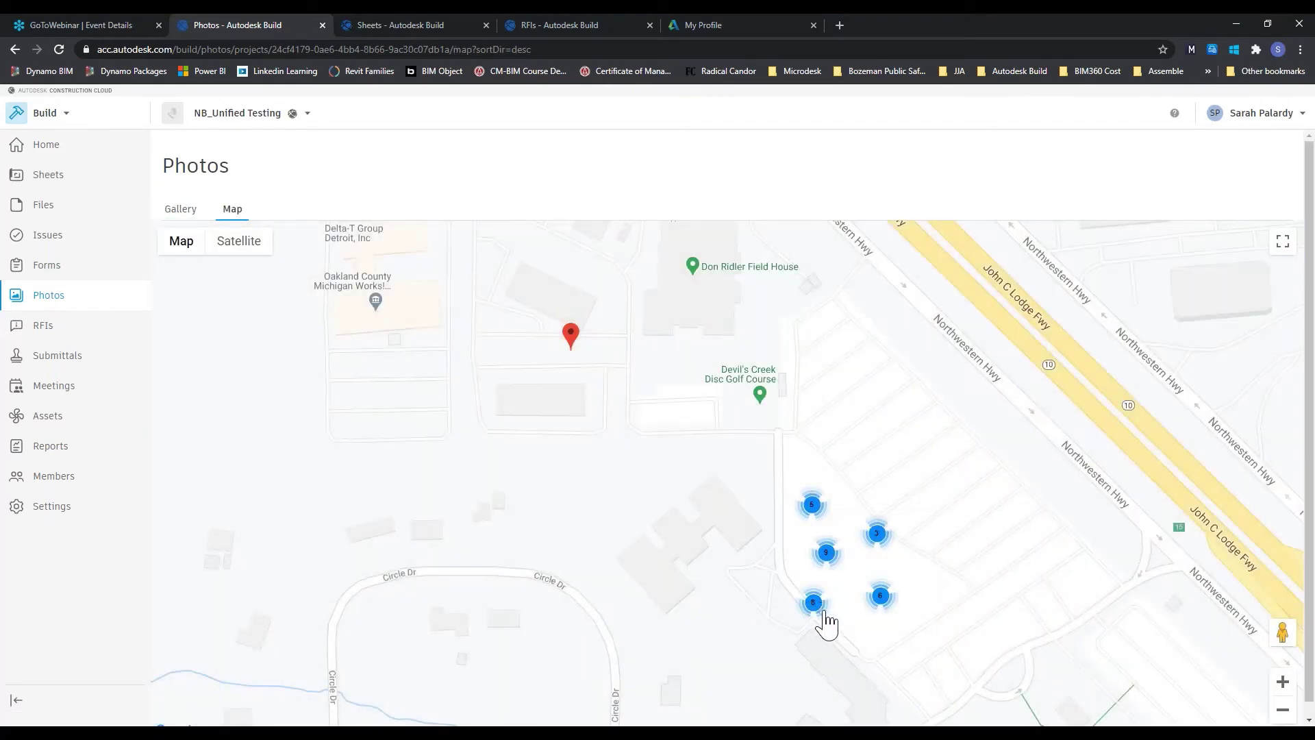
pyautogui.scroll(1, 855, 628)
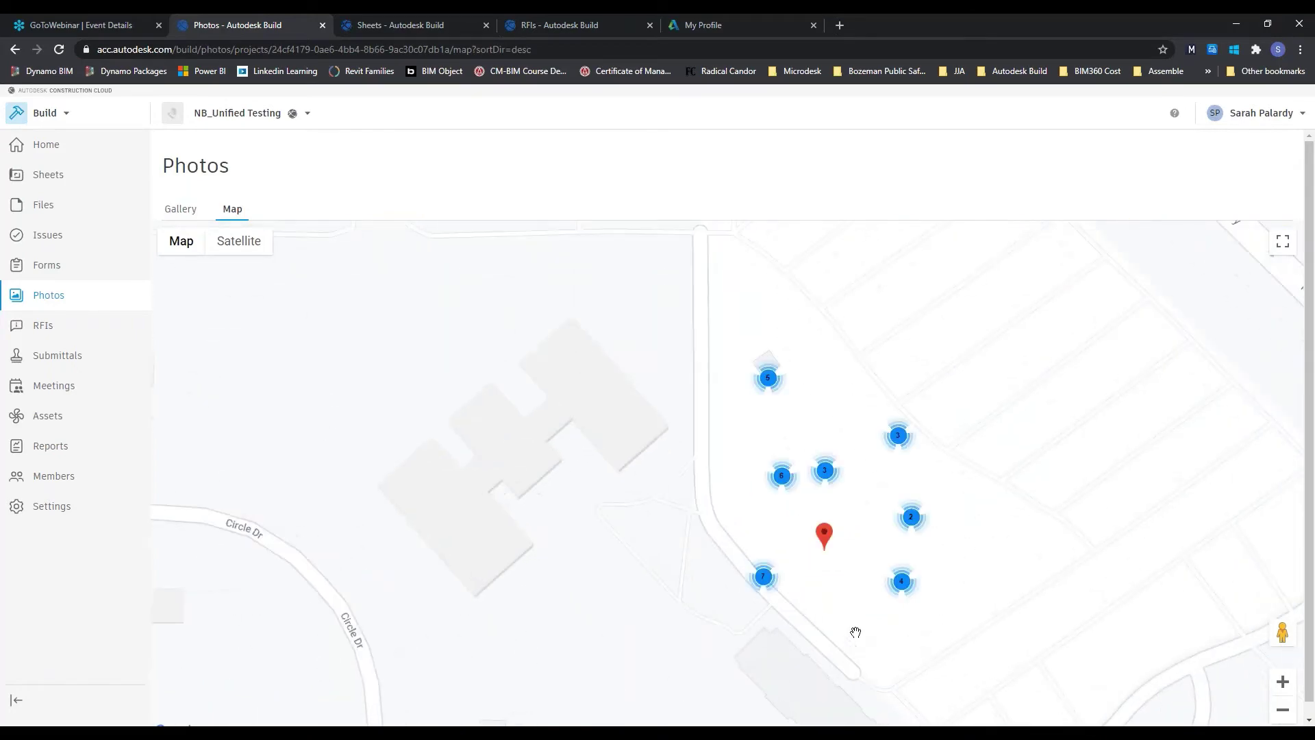
pyautogui.scroll(1, 867, 631)
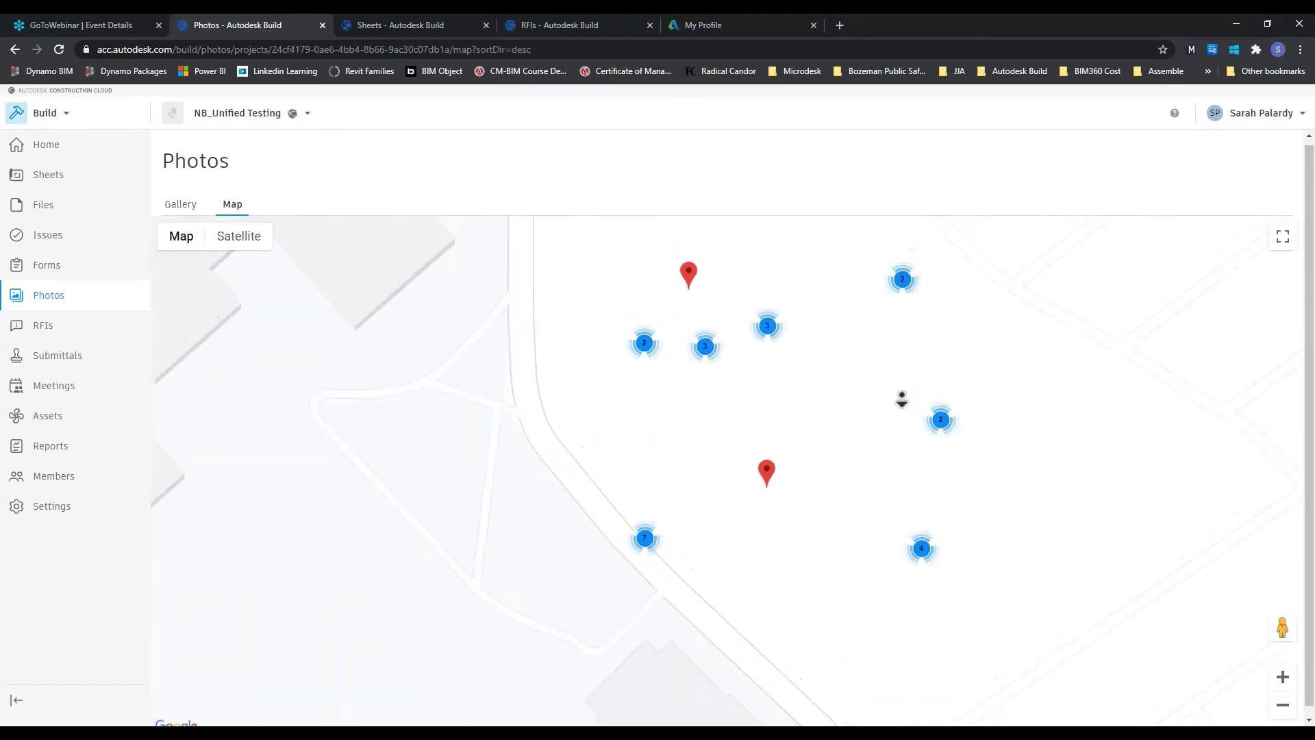
pyautogui.scroll(2, 784, 391)
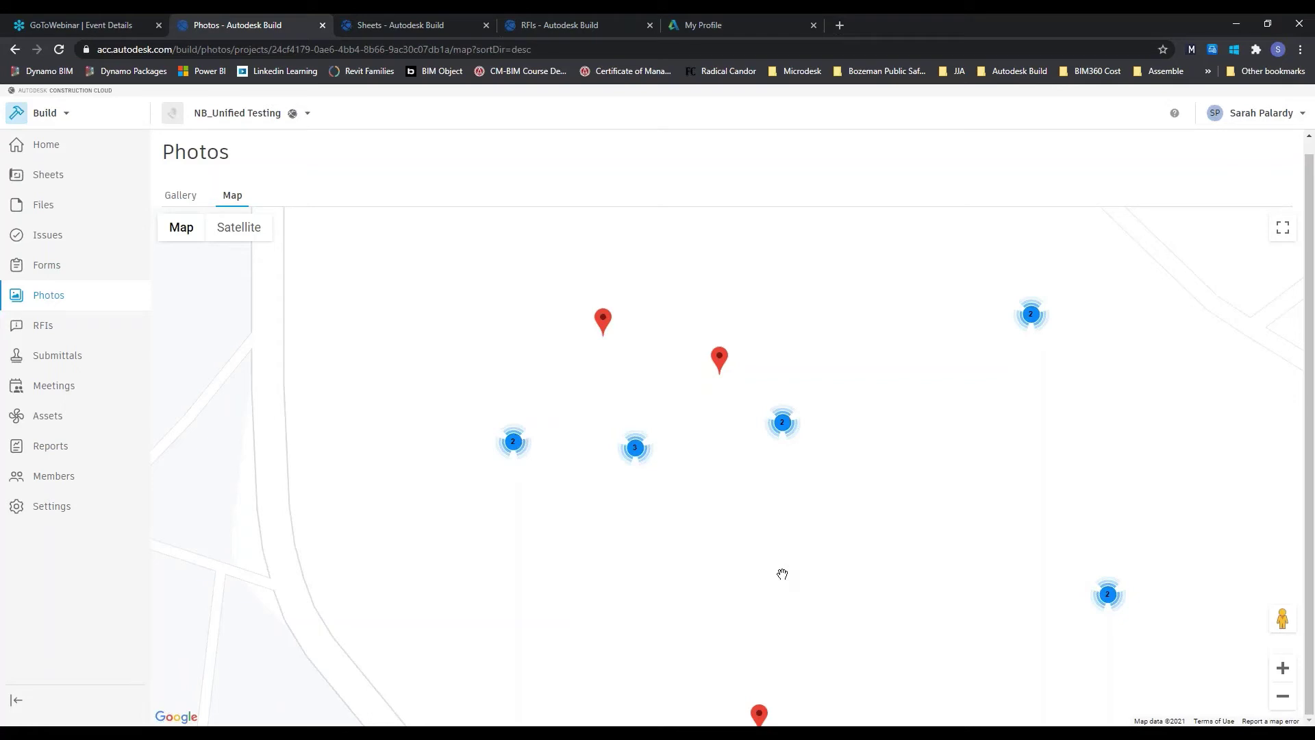
pyautogui.click(782, 430)
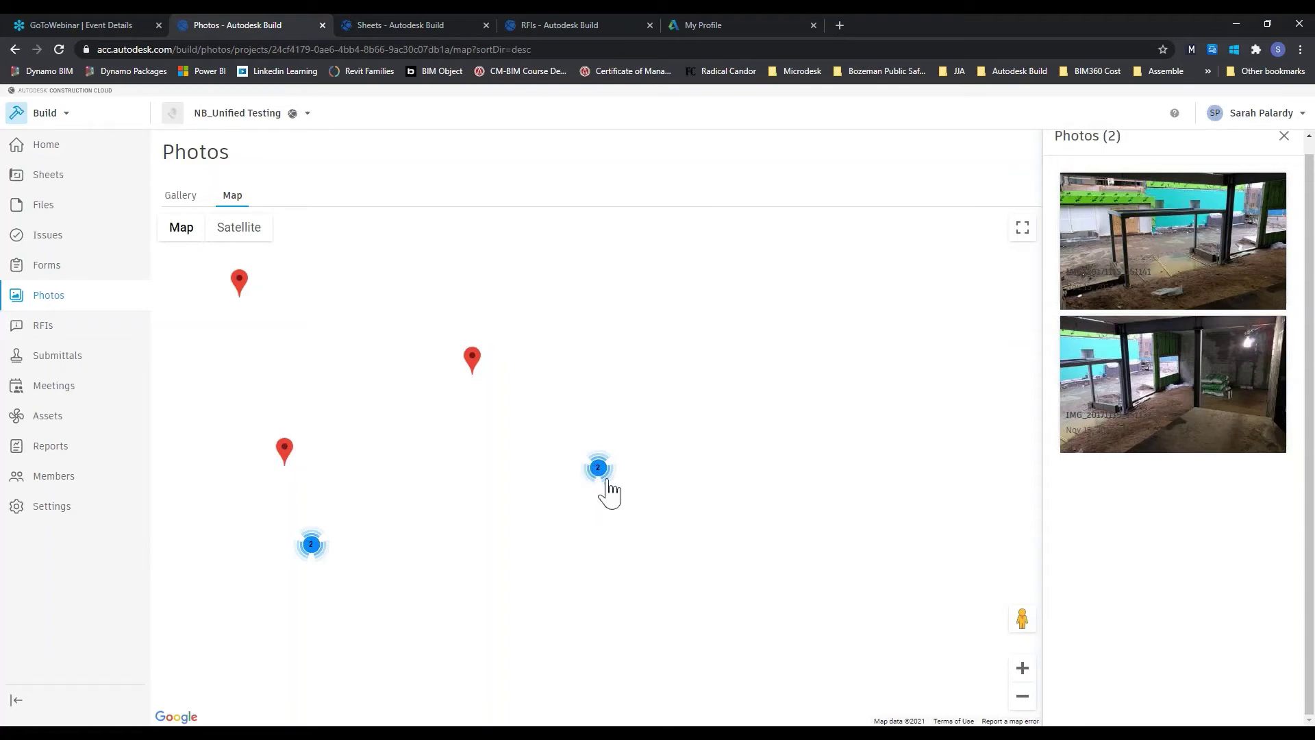
pyautogui.moveTo(192, 237)
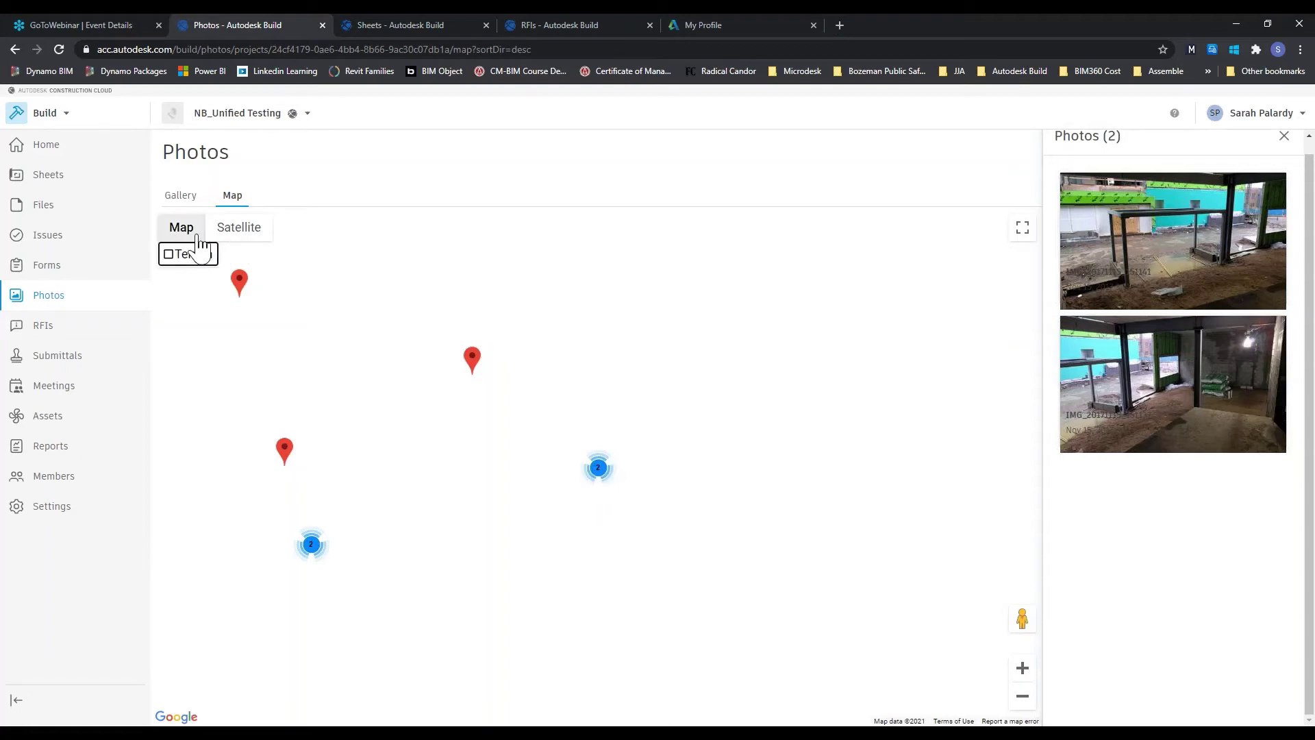
pyautogui.click(237, 237)
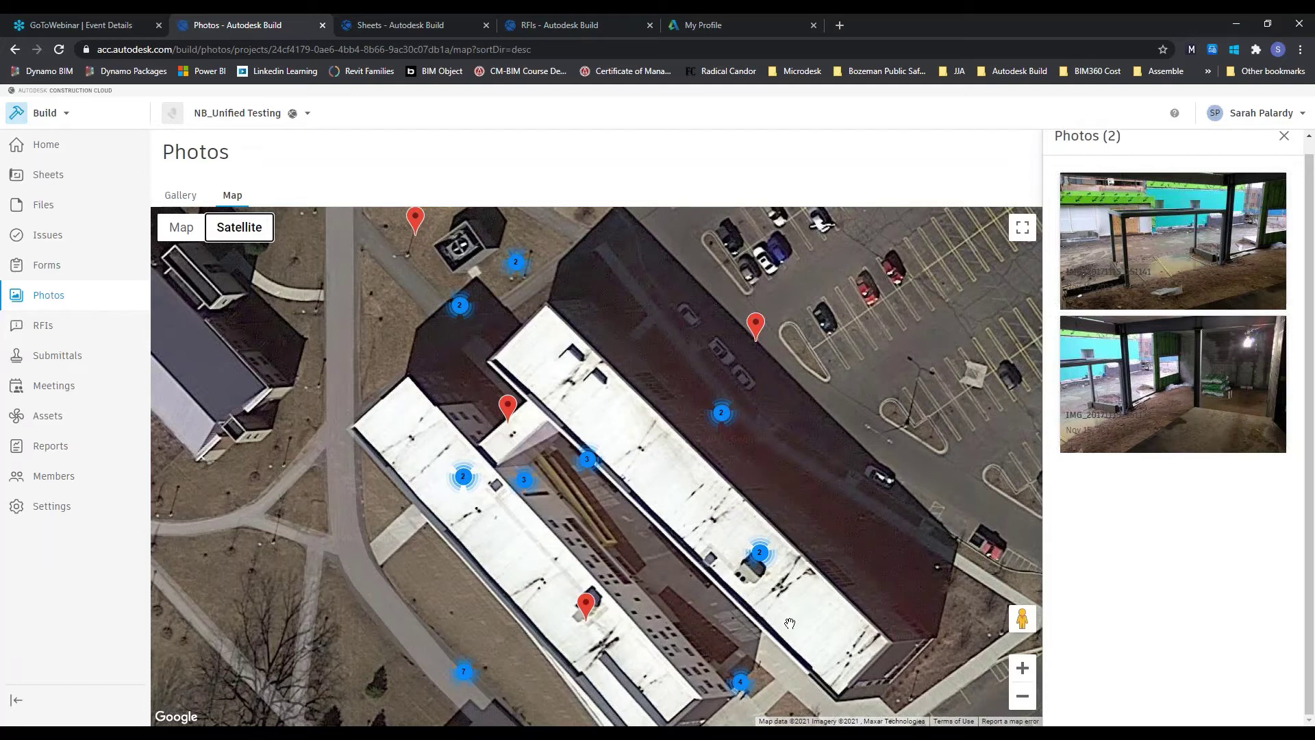
# Review the title, tags and location details of photo IMG_20171115_151141, and close the photo and its cluster list
pyautogui.click(1216, 284)
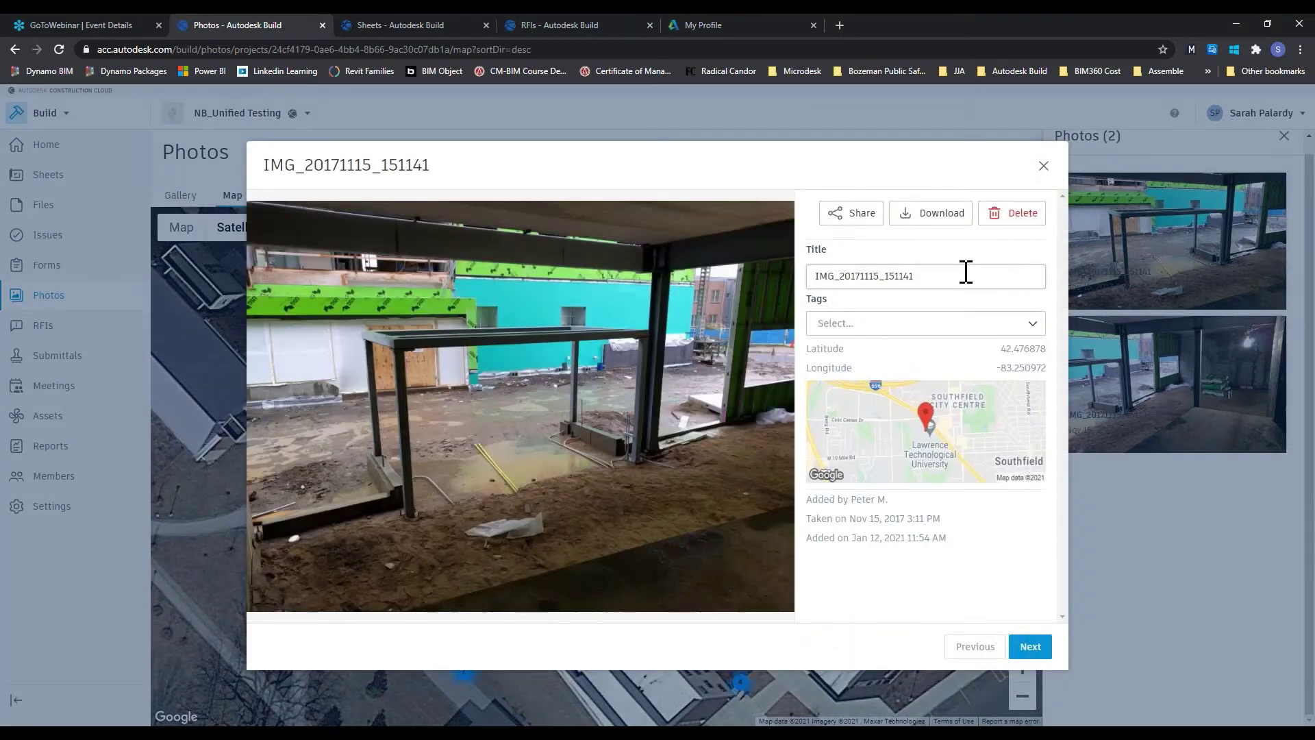
pyautogui.moveTo(963, 274); pyautogui.dragTo(820, 275)
pyautogui.click(899, 322)
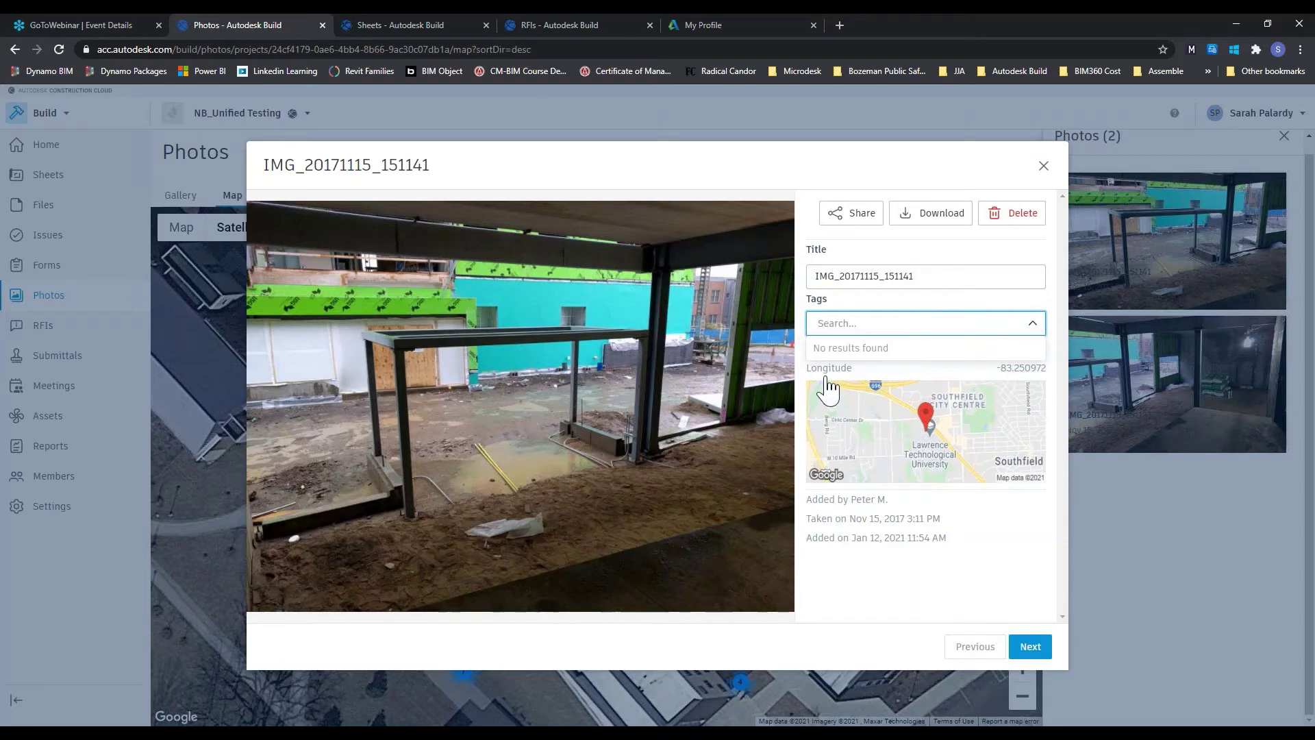
pyautogui.click(1004, 385)
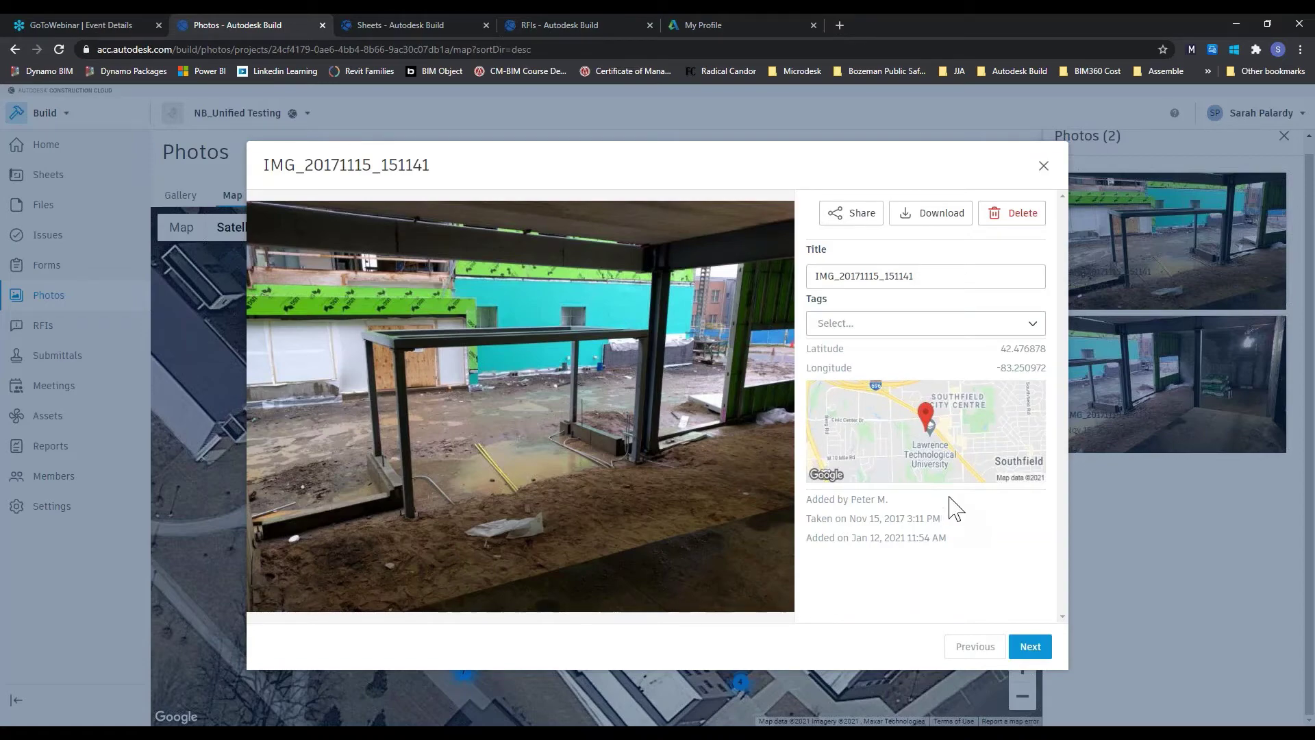
pyautogui.click(1044, 166)
pyautogui.click(1284, 141)
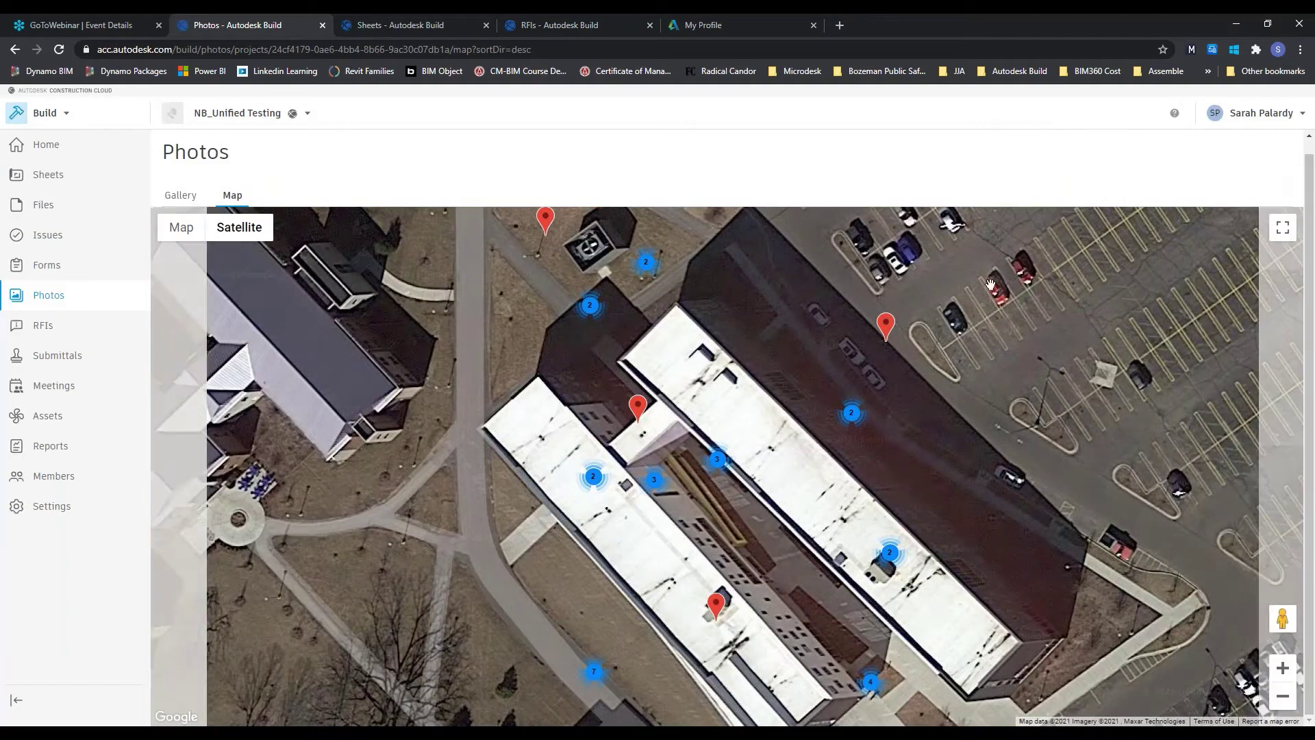
# View the photos of the four-photo cluster and a single pin on the satellite map, and return to the gallery
pyautogui.scroll(-3, 828, 393)
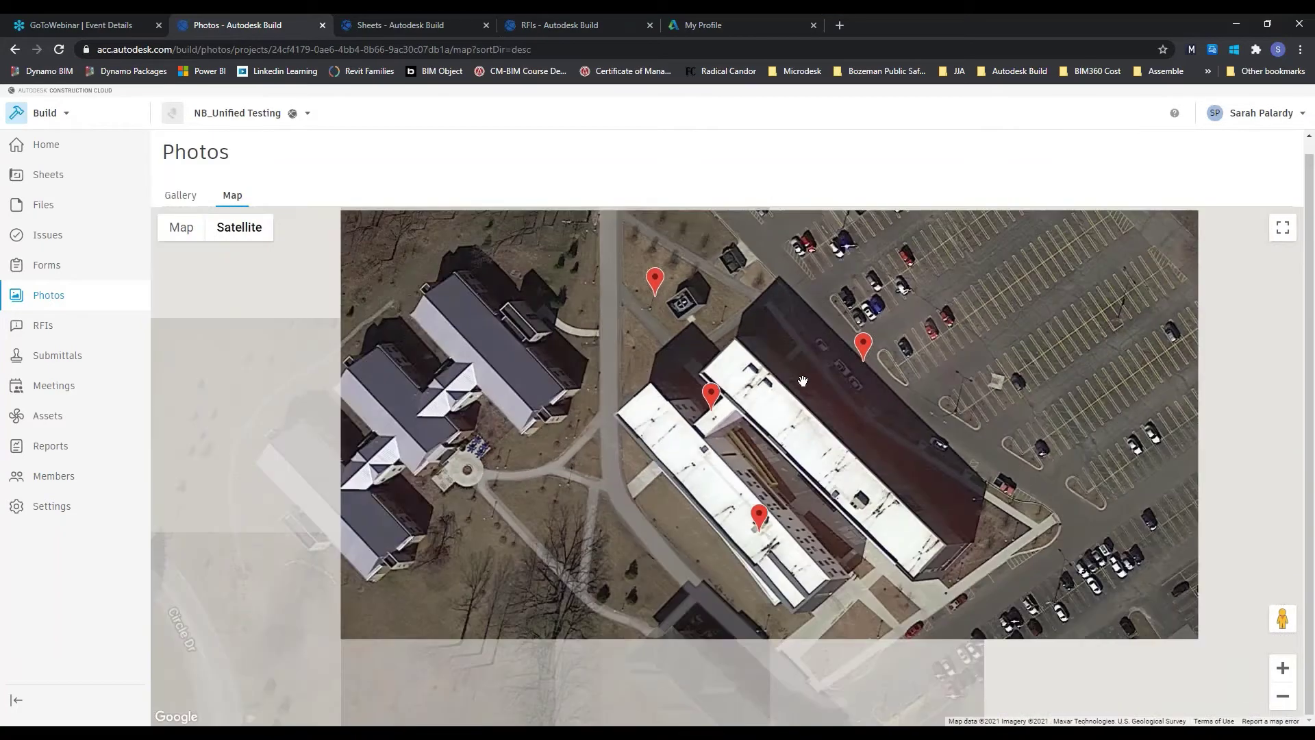
pyautogui.click(725, 551)
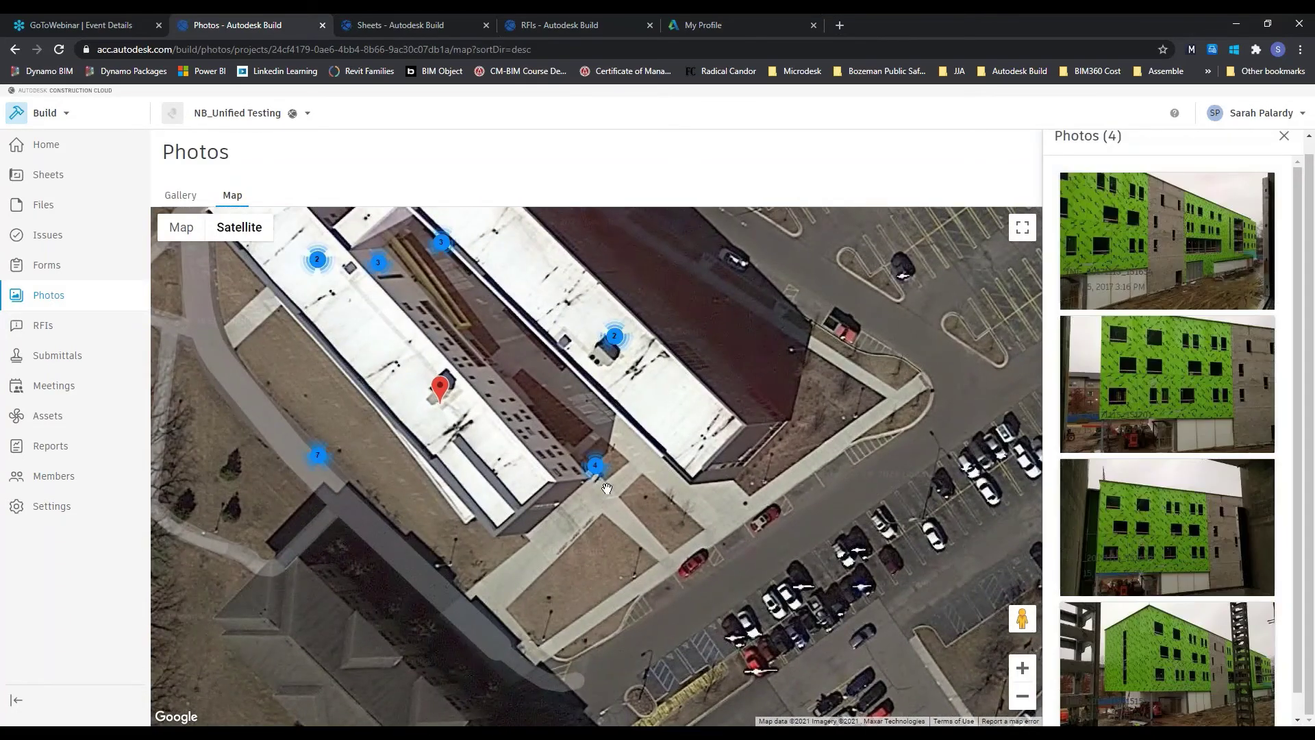
pyautogui.scroll(-1, 1165, 240)
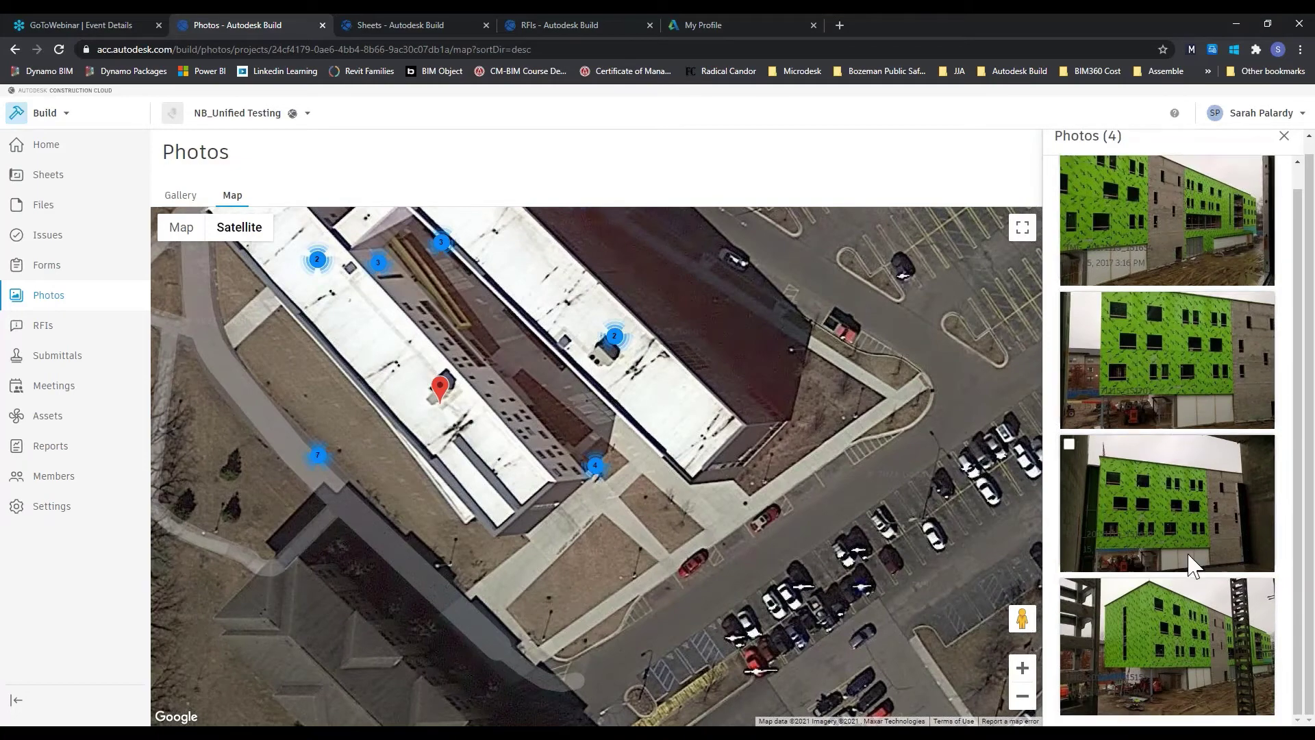
pyautogui.scroll(1, 1194, 554)
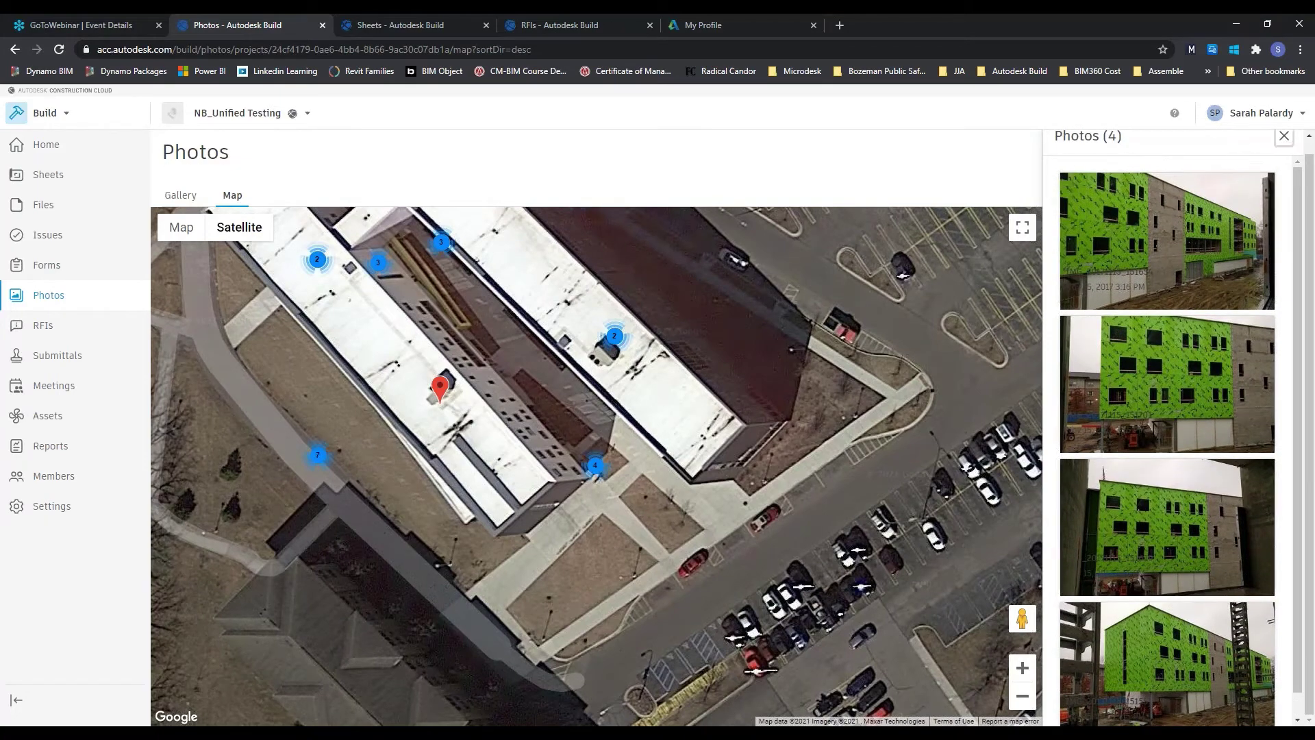
pyautogui.click(1282, 139)
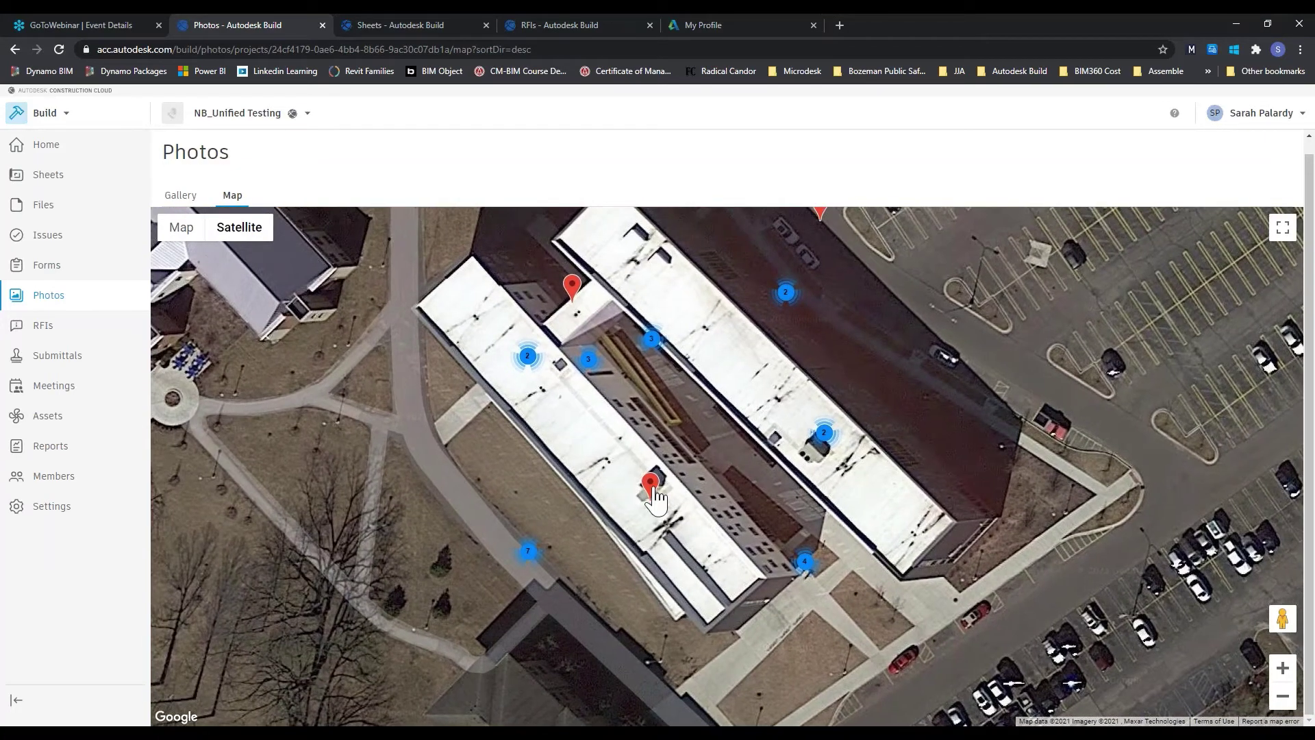
pyautogui.click(638, 468)
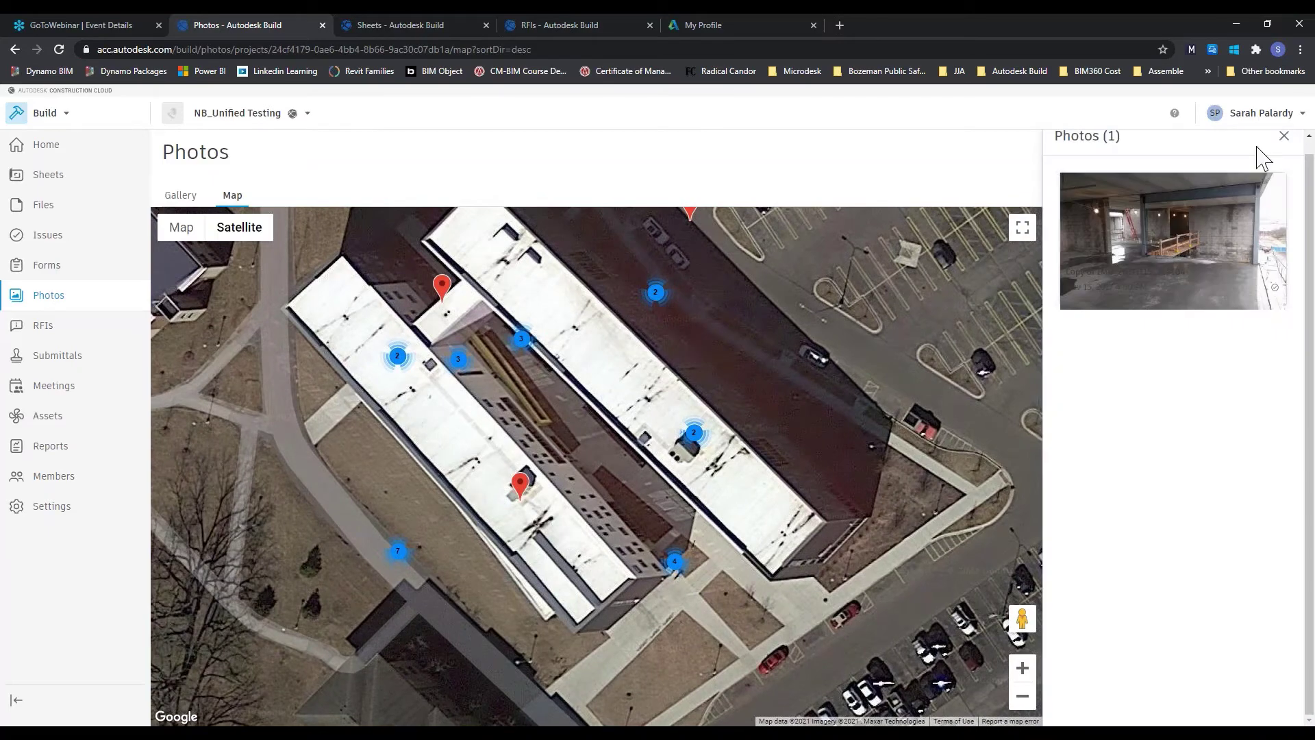
pyautogui.click(180, 197)
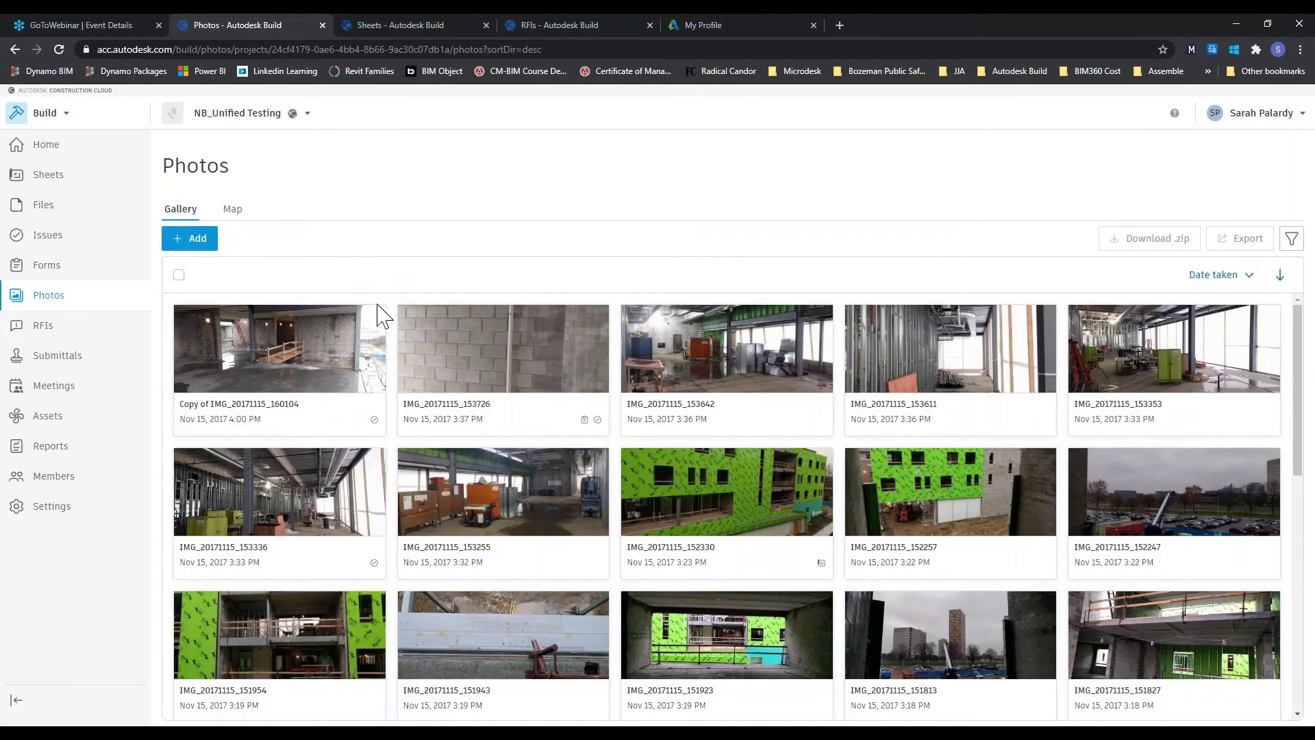
# Open the project's RFIs list and inspect the export options without exporting
pyautogui.click(55, 333)
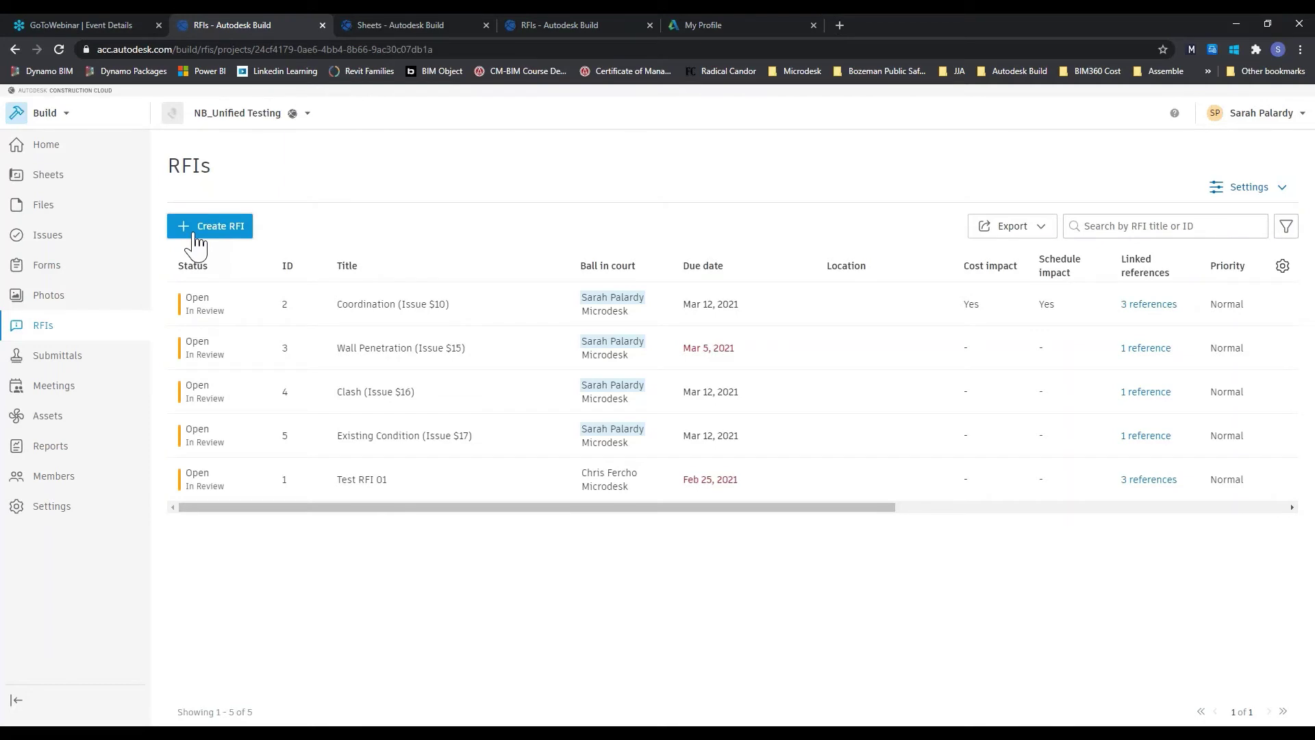
pyautogui.click(1050, 233)
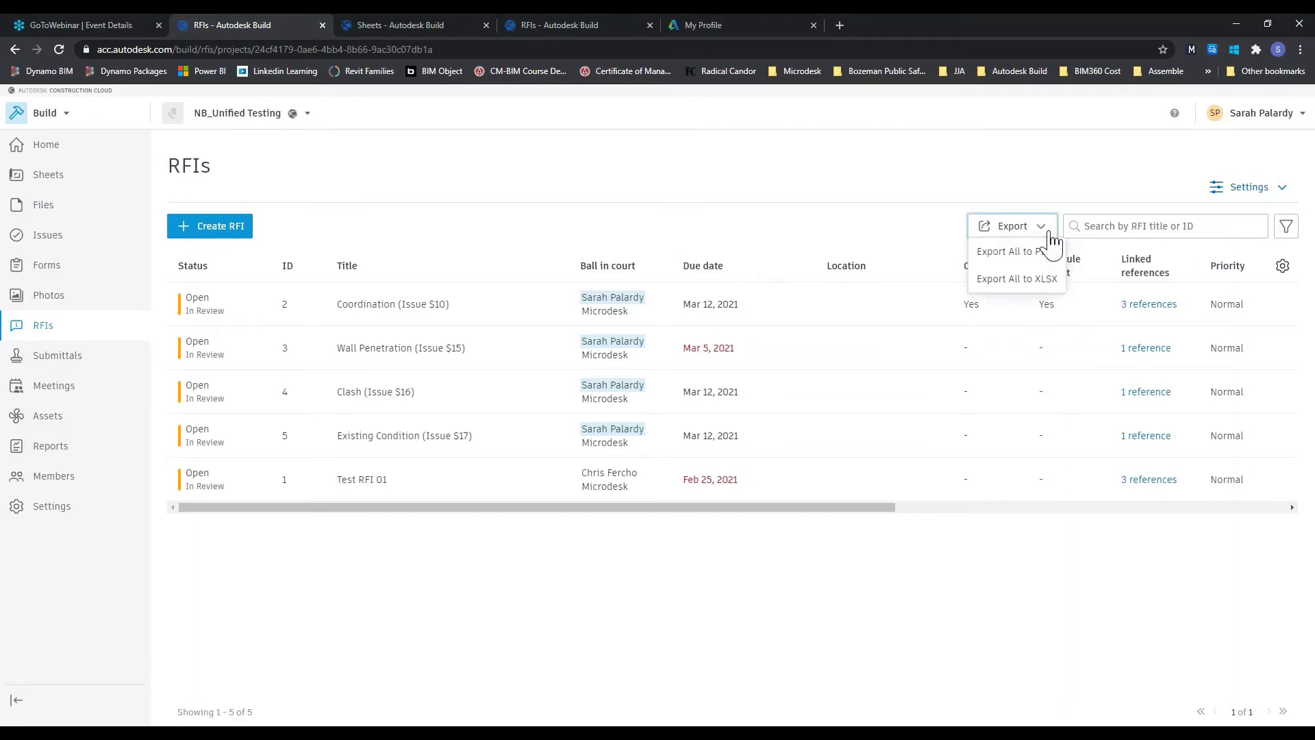
pyautogui.click(1048, 229)
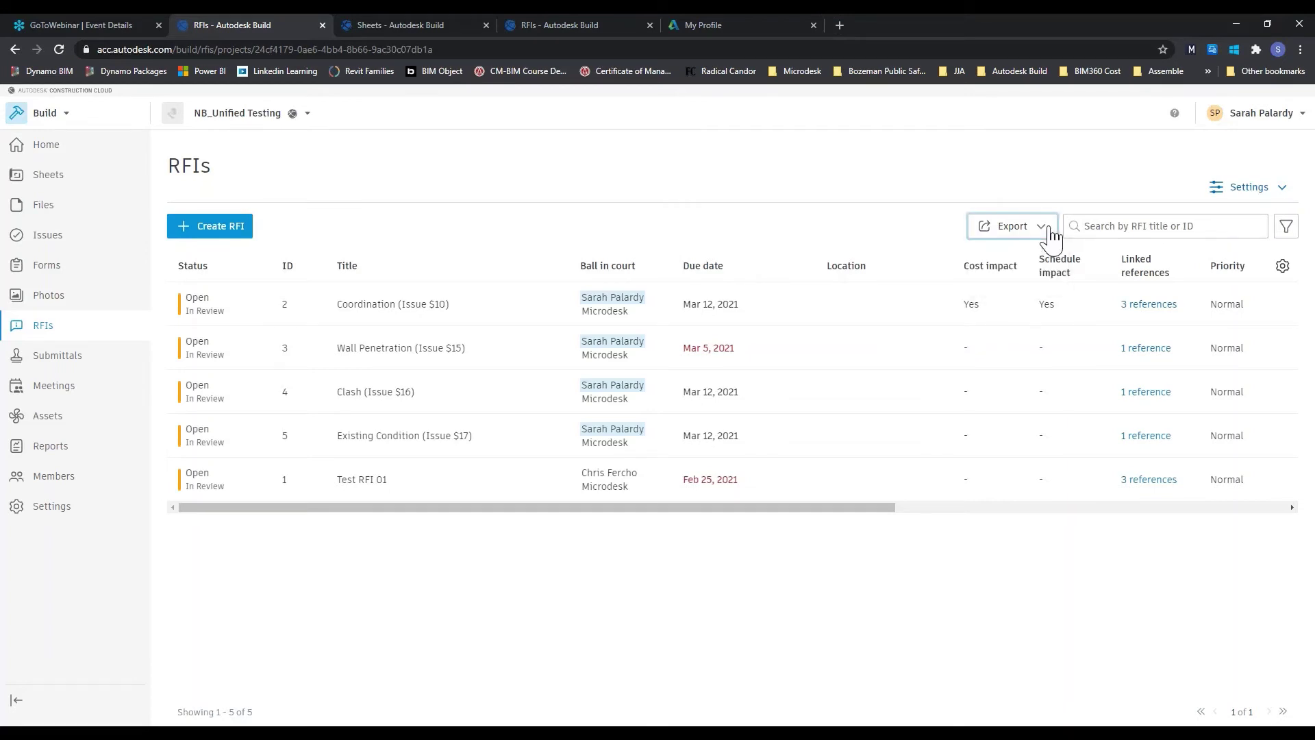
# Examine the RFI filter criteria from status to creation date without applying any
pyautogui.click(1286, 230)
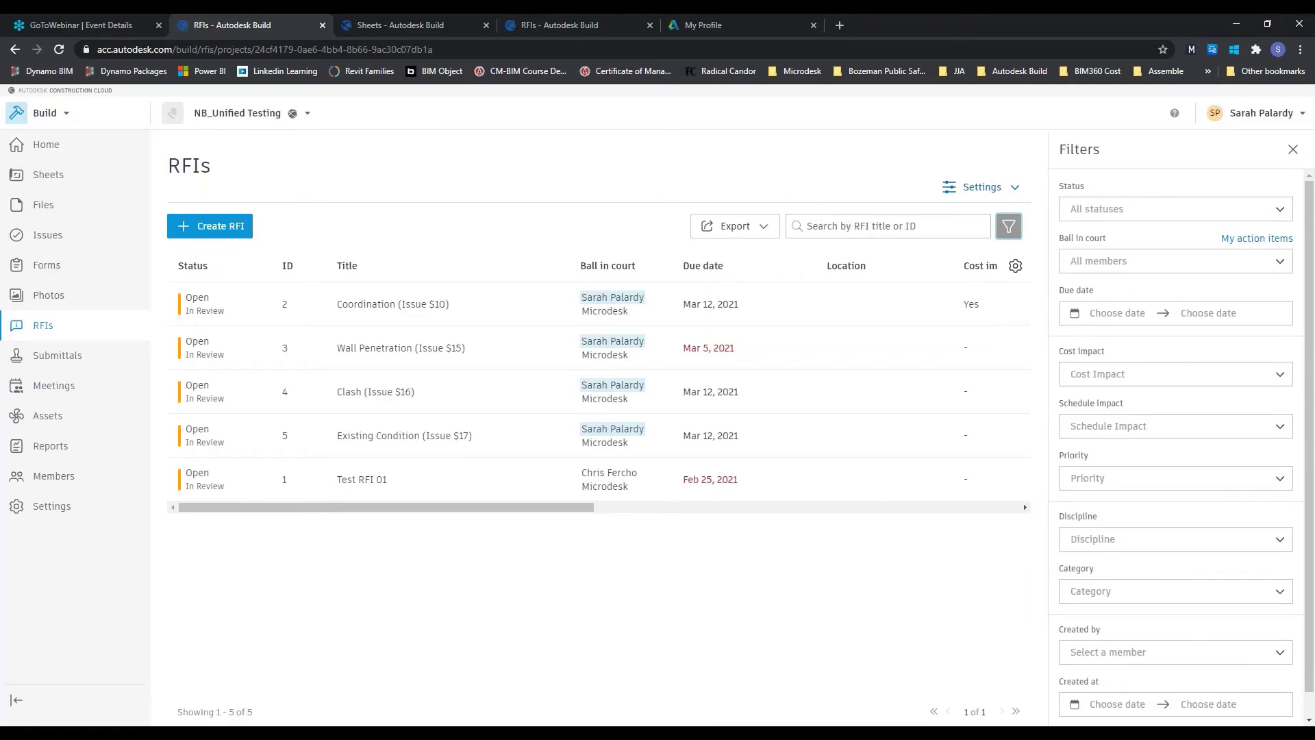
pyautogui.scroll(-1, 1190, 343)
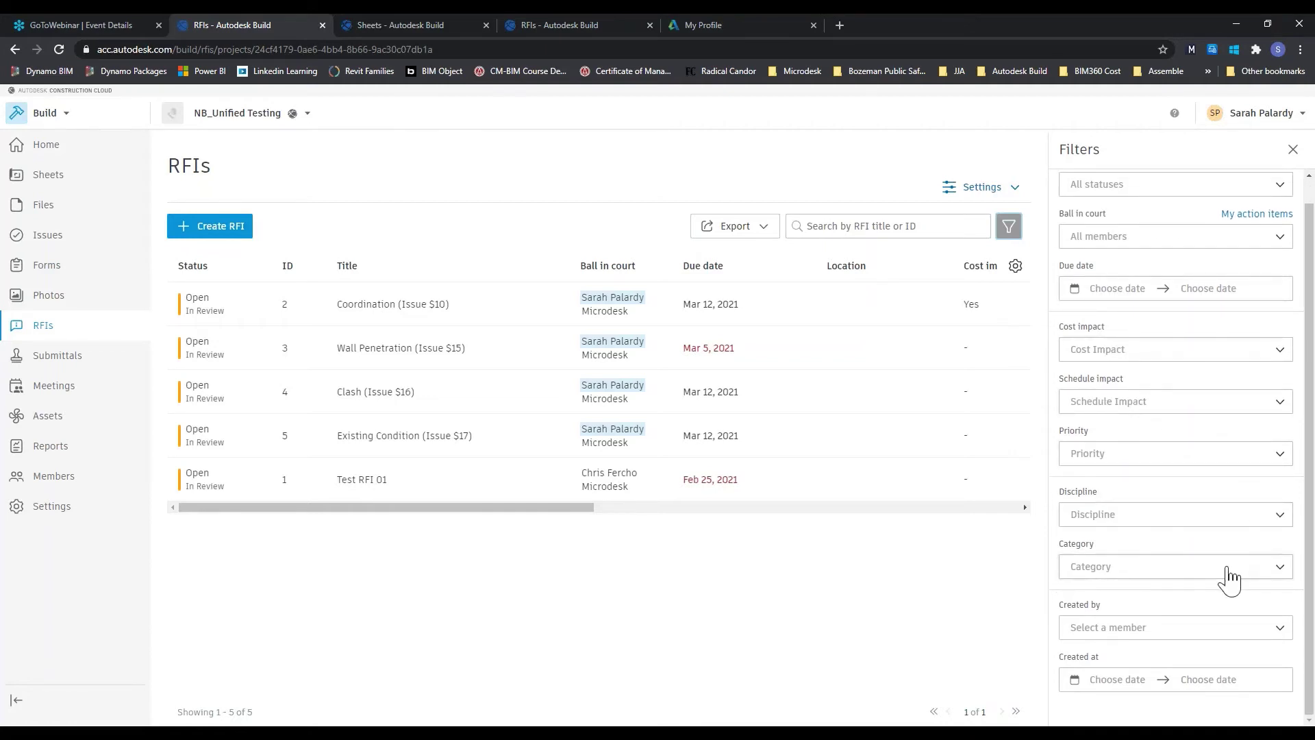
pyautogui.click(1293, 150)
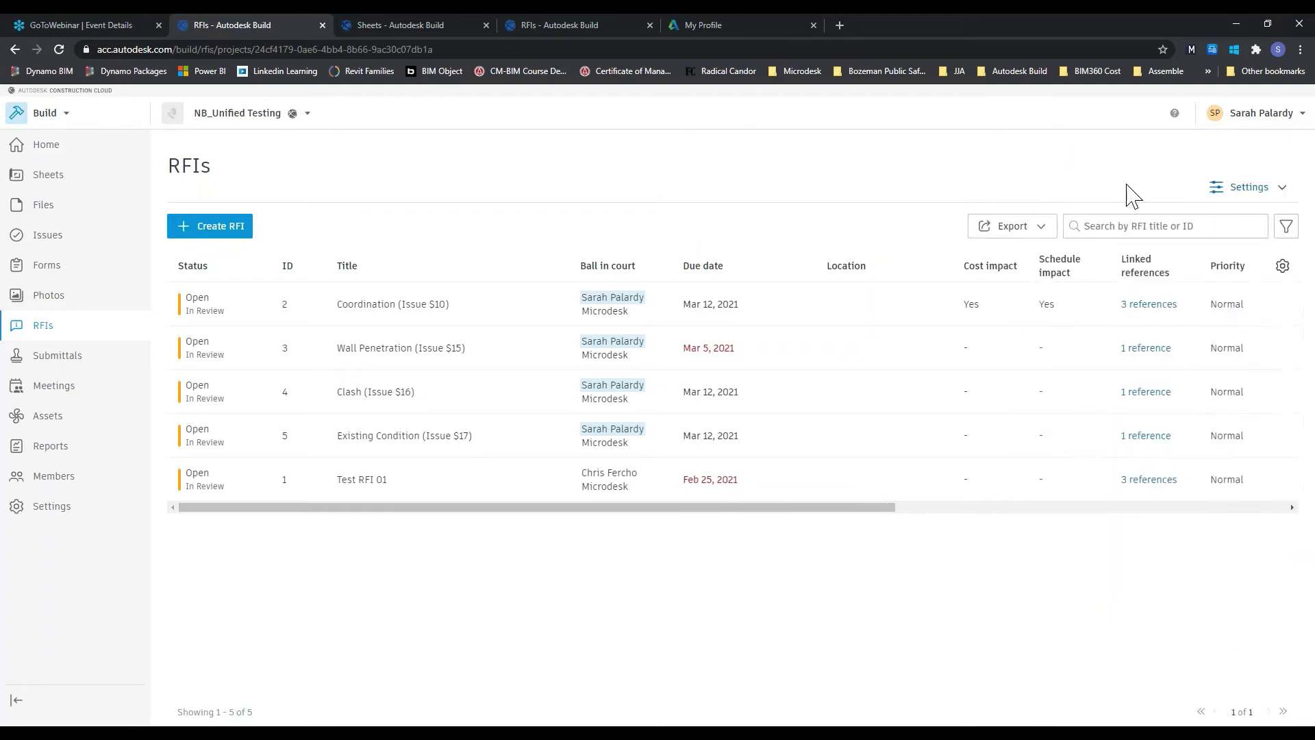
# Open the RFI workflow settings and examine the detailed diagrams of the default workflow and the workflow with an additional reviewer
pyautogui.click(1249, 187)
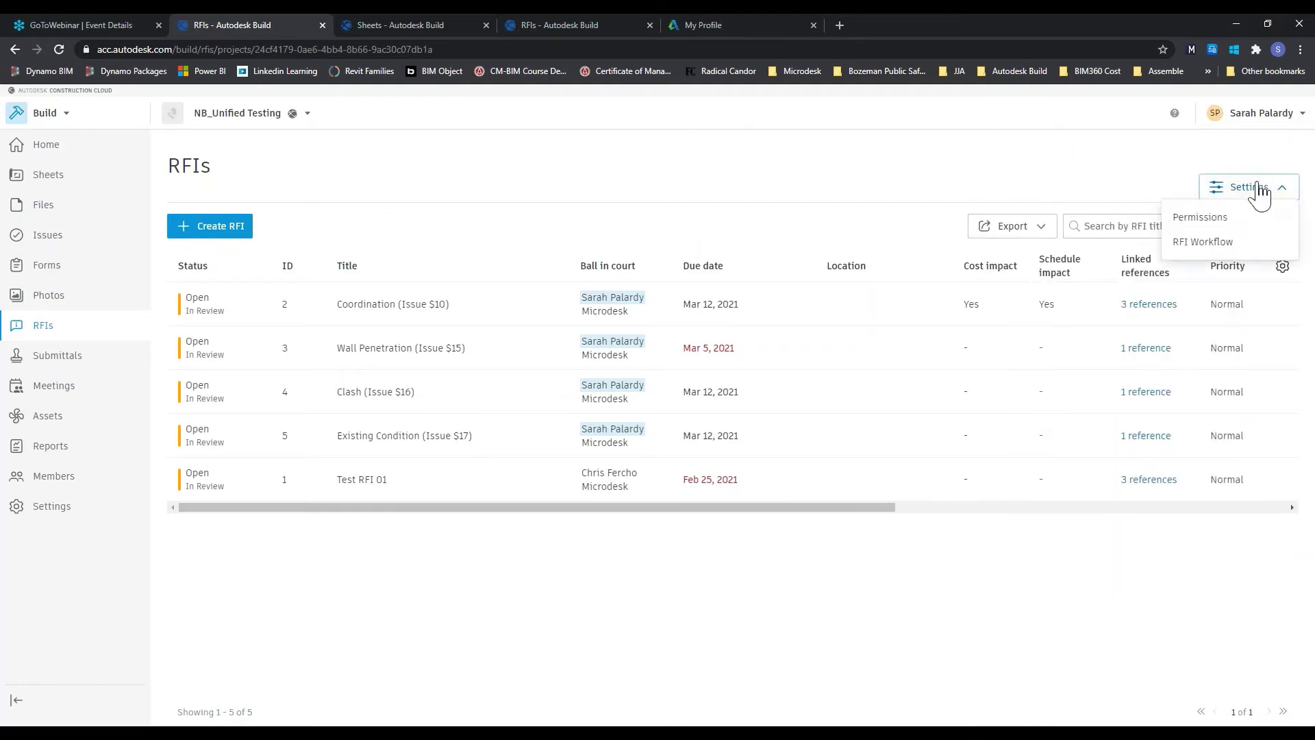
pyautogui.click(1199, 219)
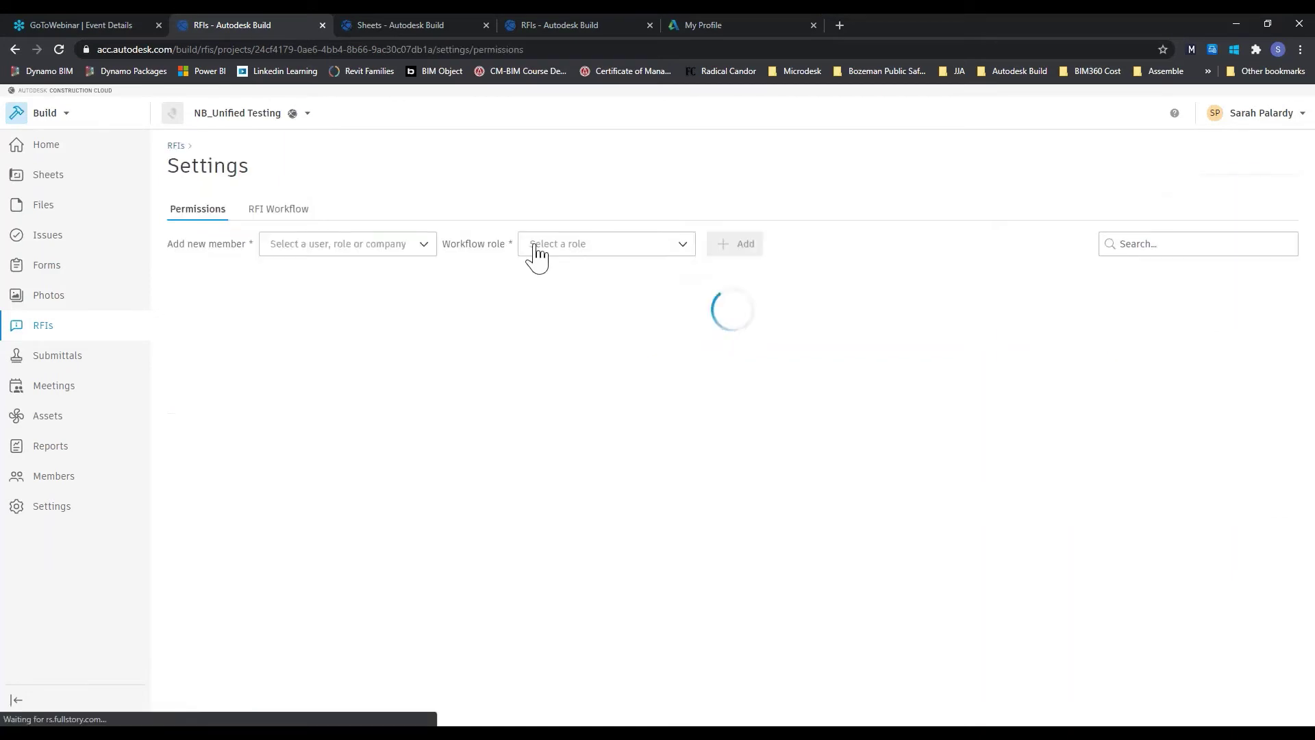
pyautogui.click(273, 218)
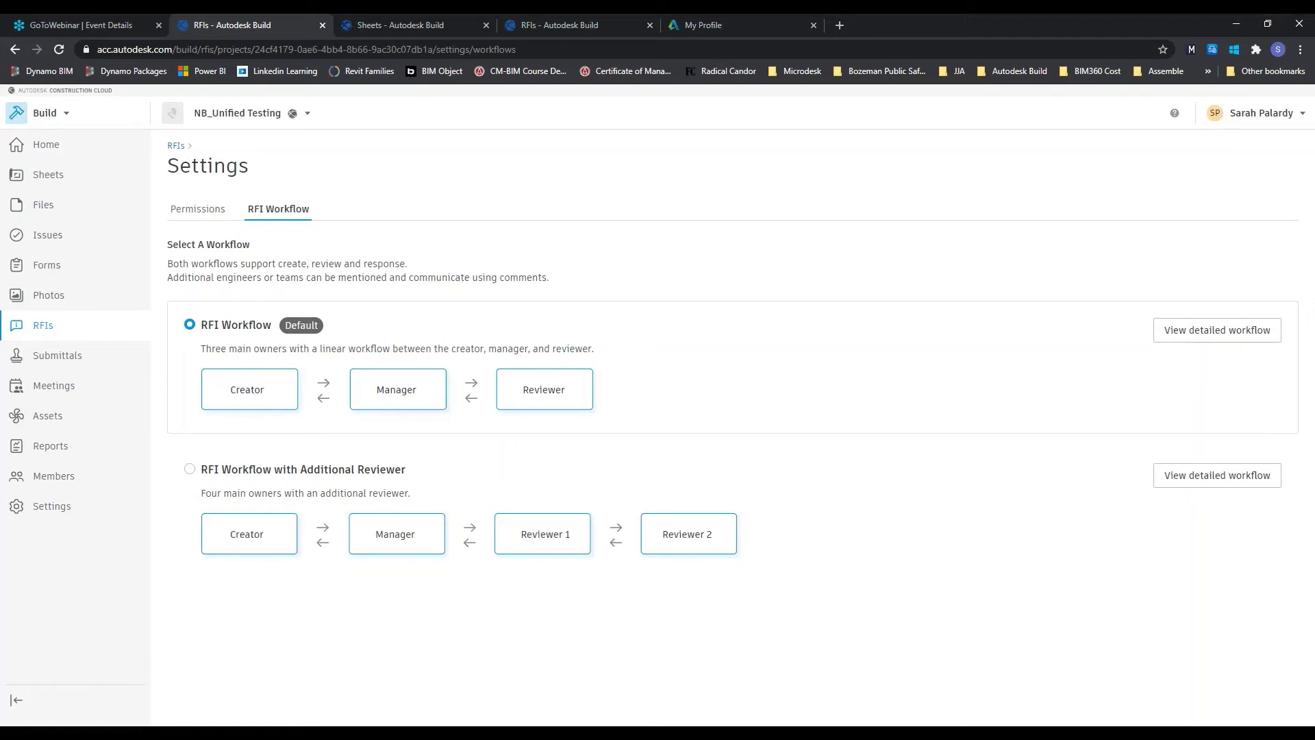
pyautogui.click(1173, 345)
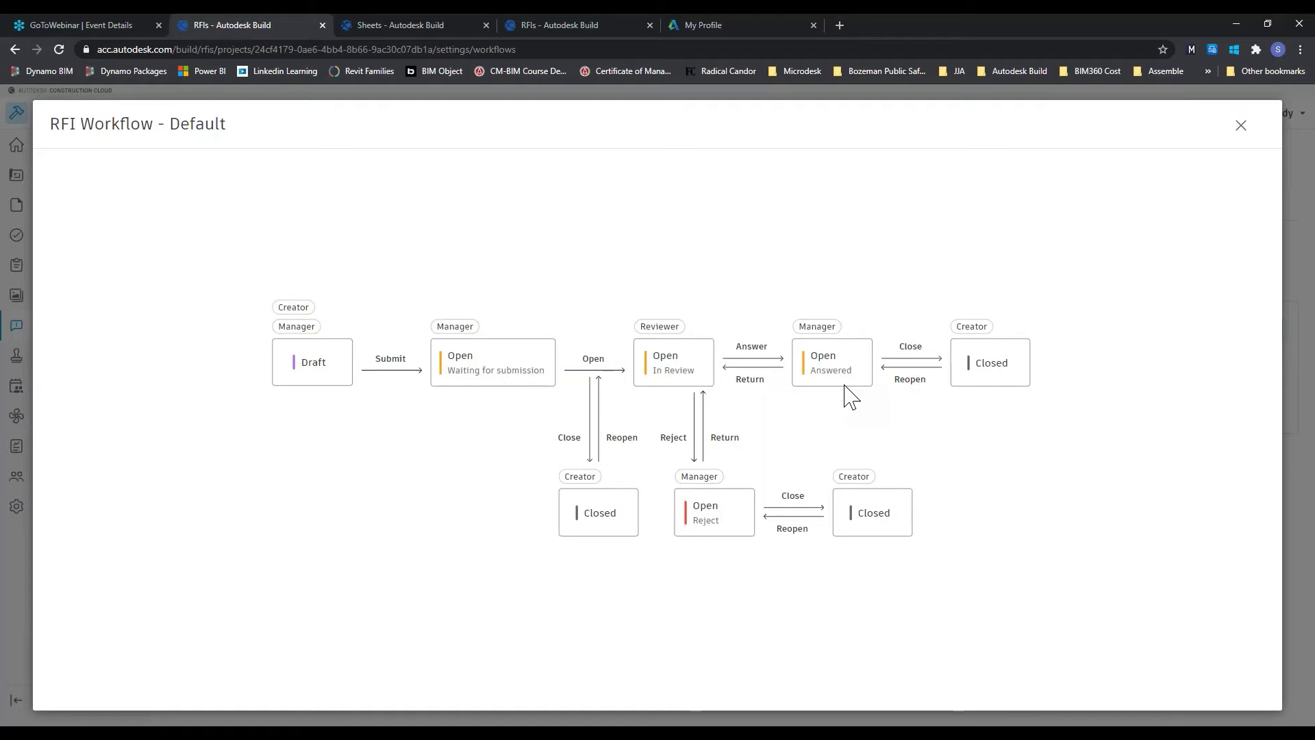
pyautogui.click(1241, 126)
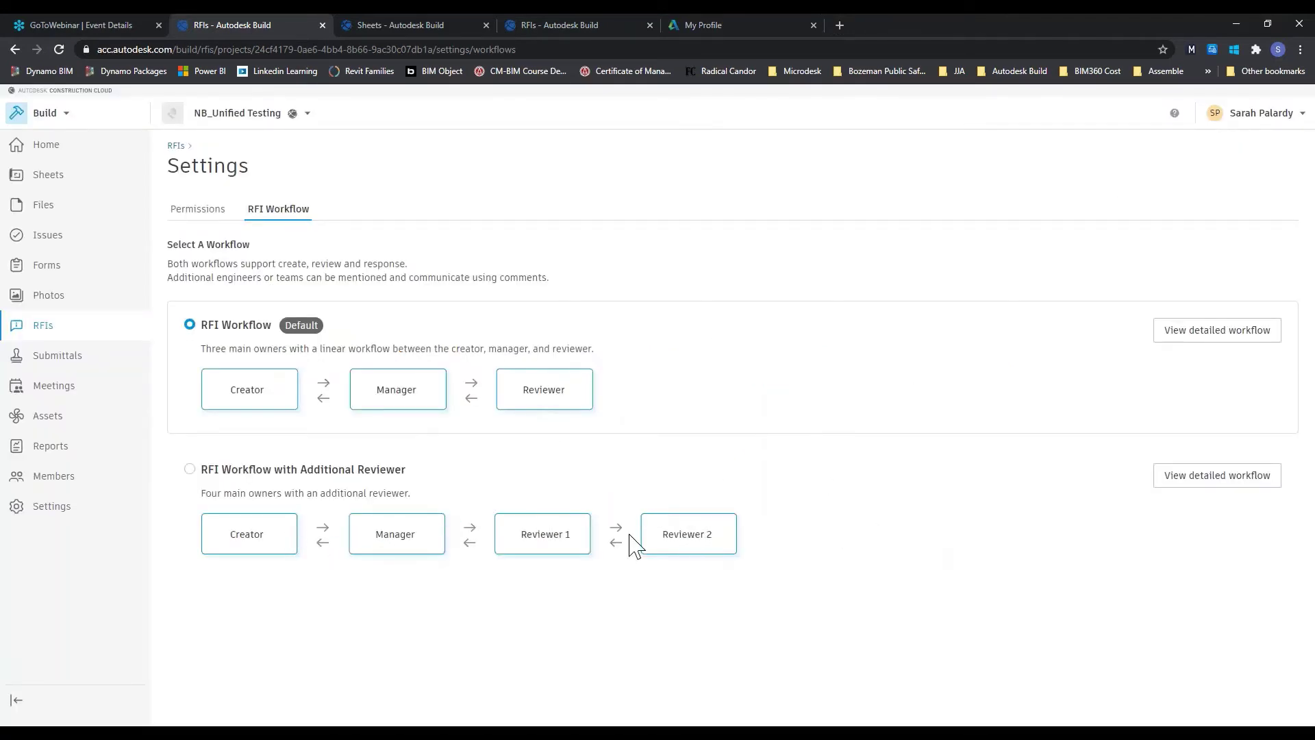
pyautogui.click(1195, 480)
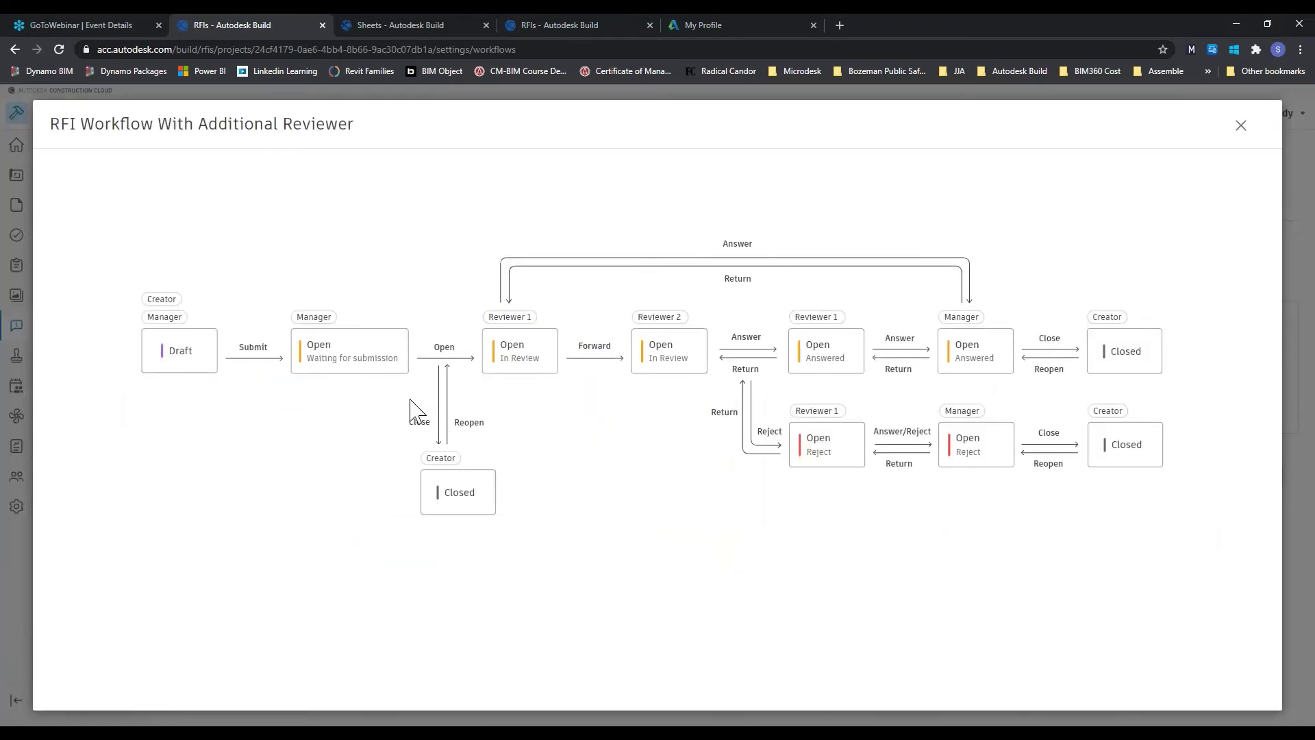
pyautogui.click(1243, 125)
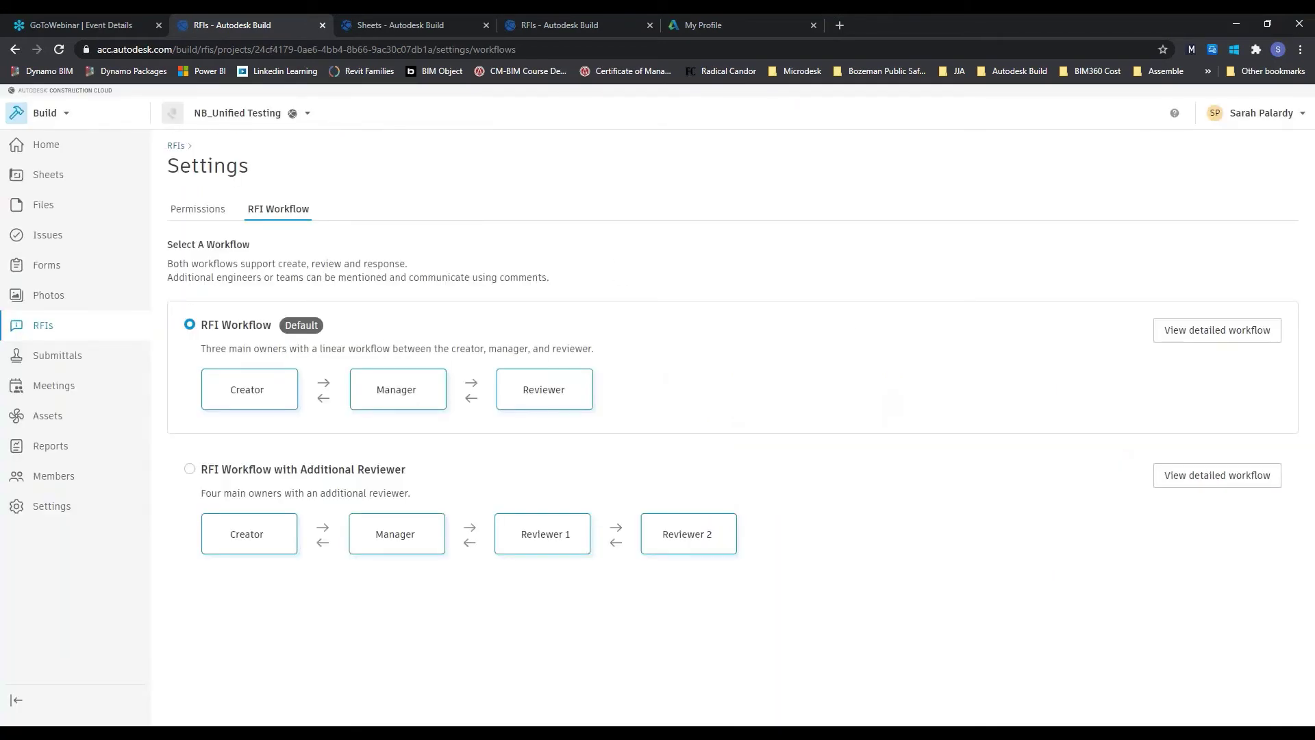
# Inspect the member and workflow role choices in the RFI permissions without adding anyone, and return to the RFIs list
pyautogui.click(197, 209)
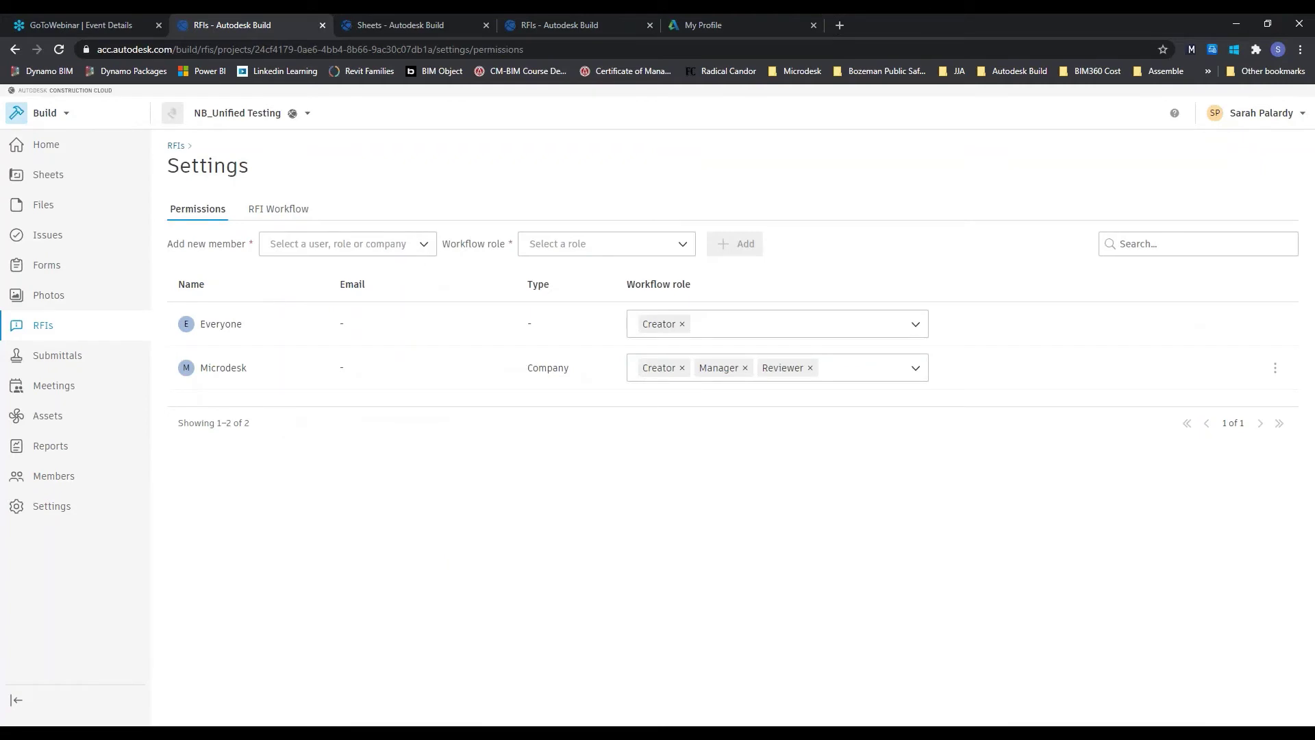
pyautogui.click(335, 251)
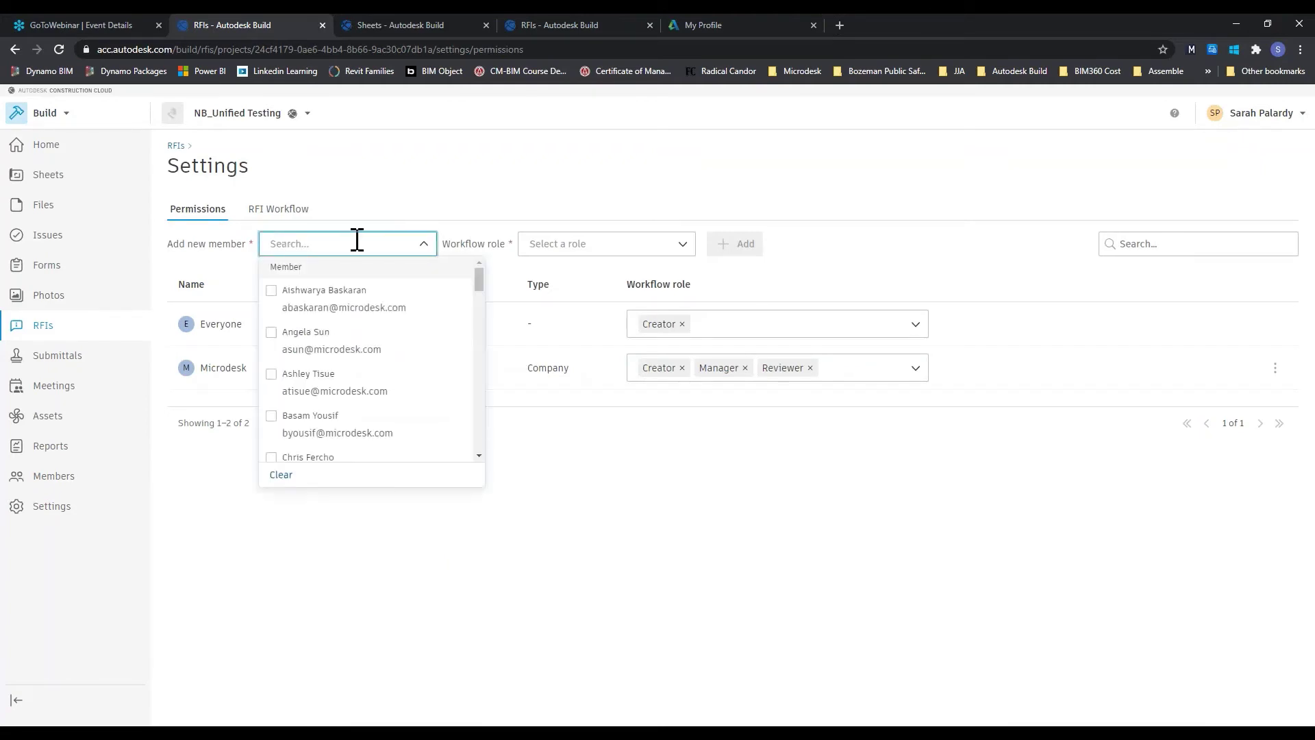
pyautogui.click(387, 223)
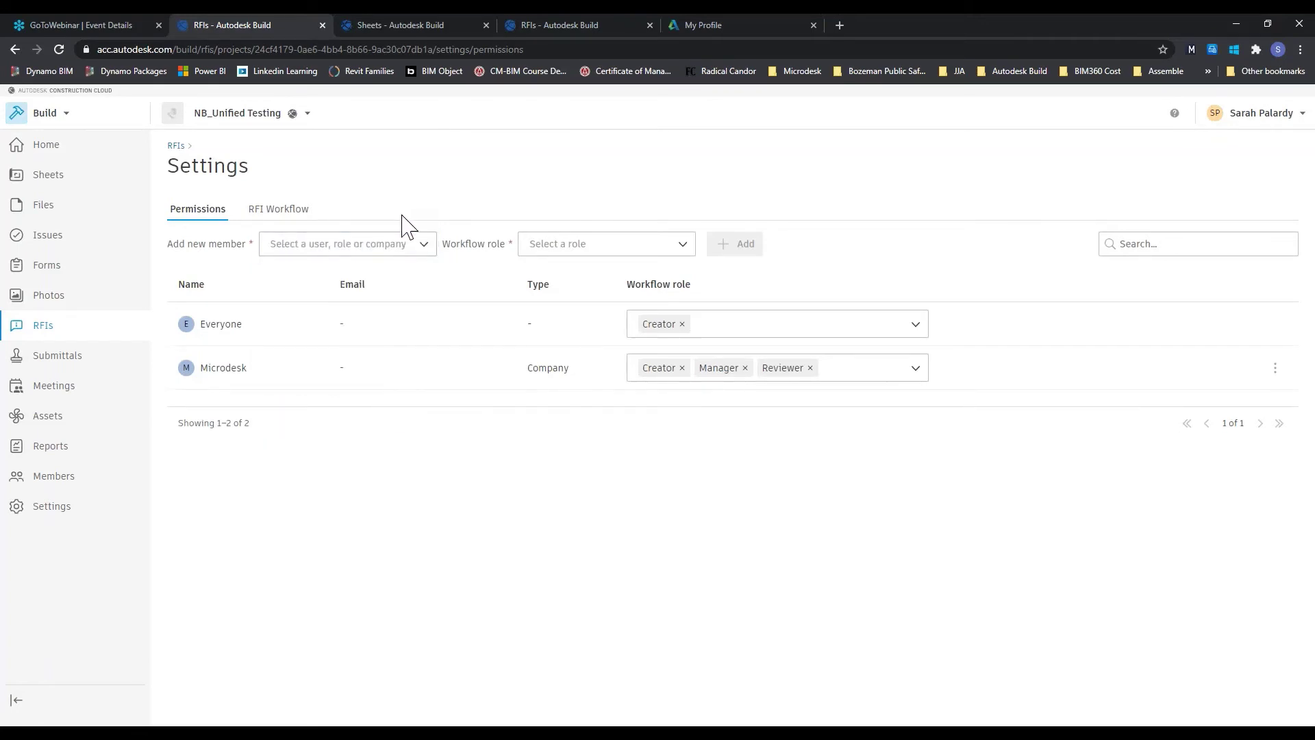
pyautogui.click(627, 252)
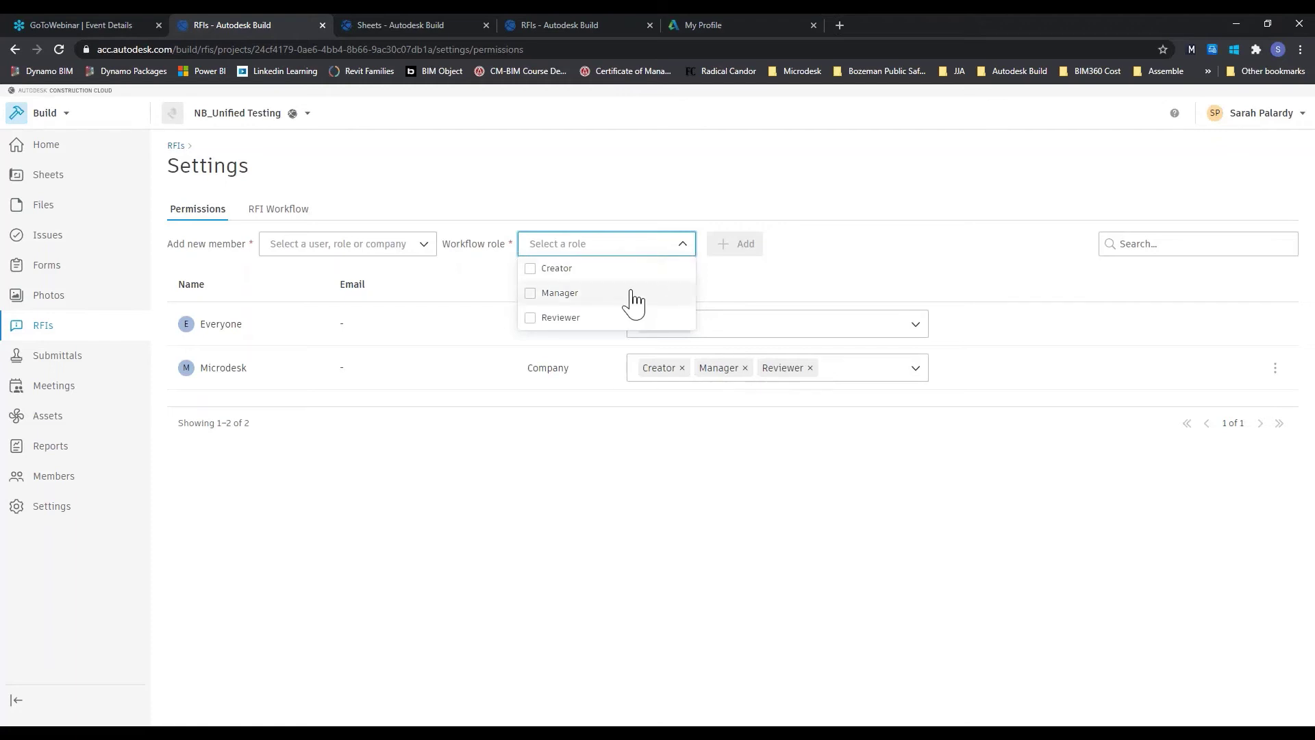
pyautogui.click(838, 435)
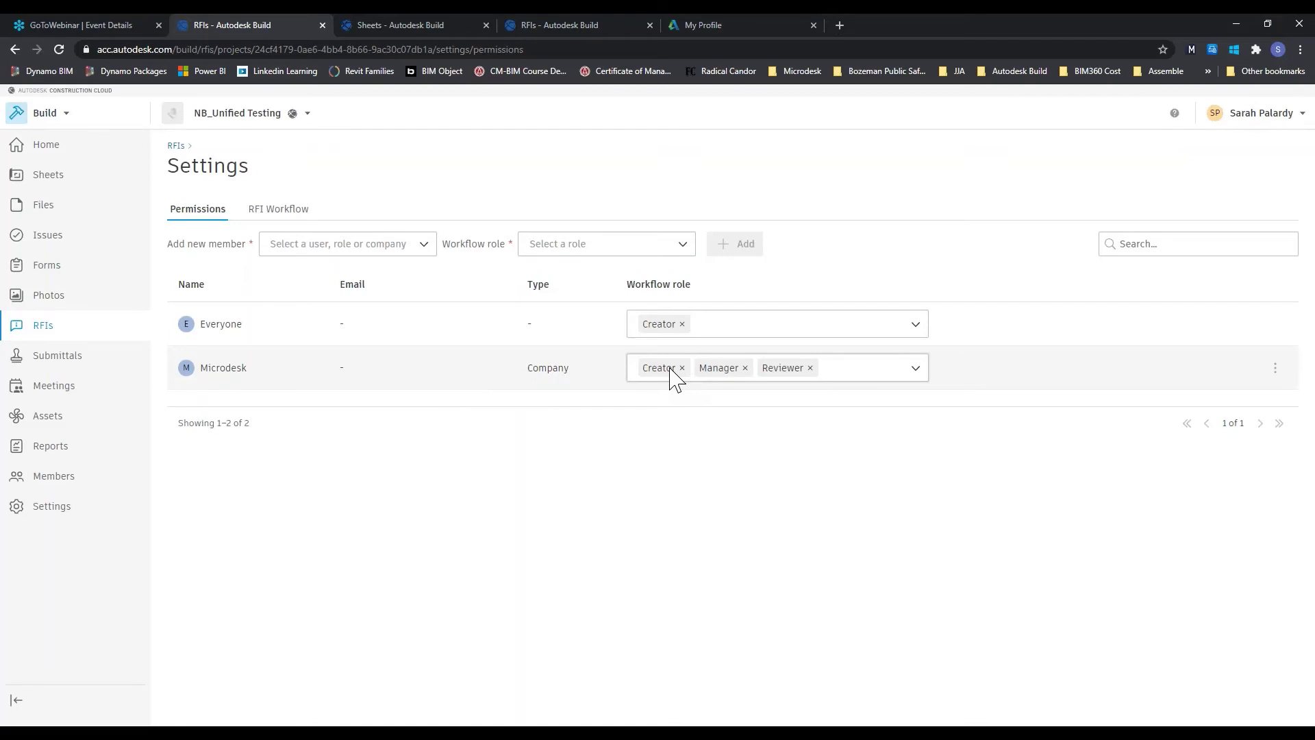
pyautogui.click(55, 332)
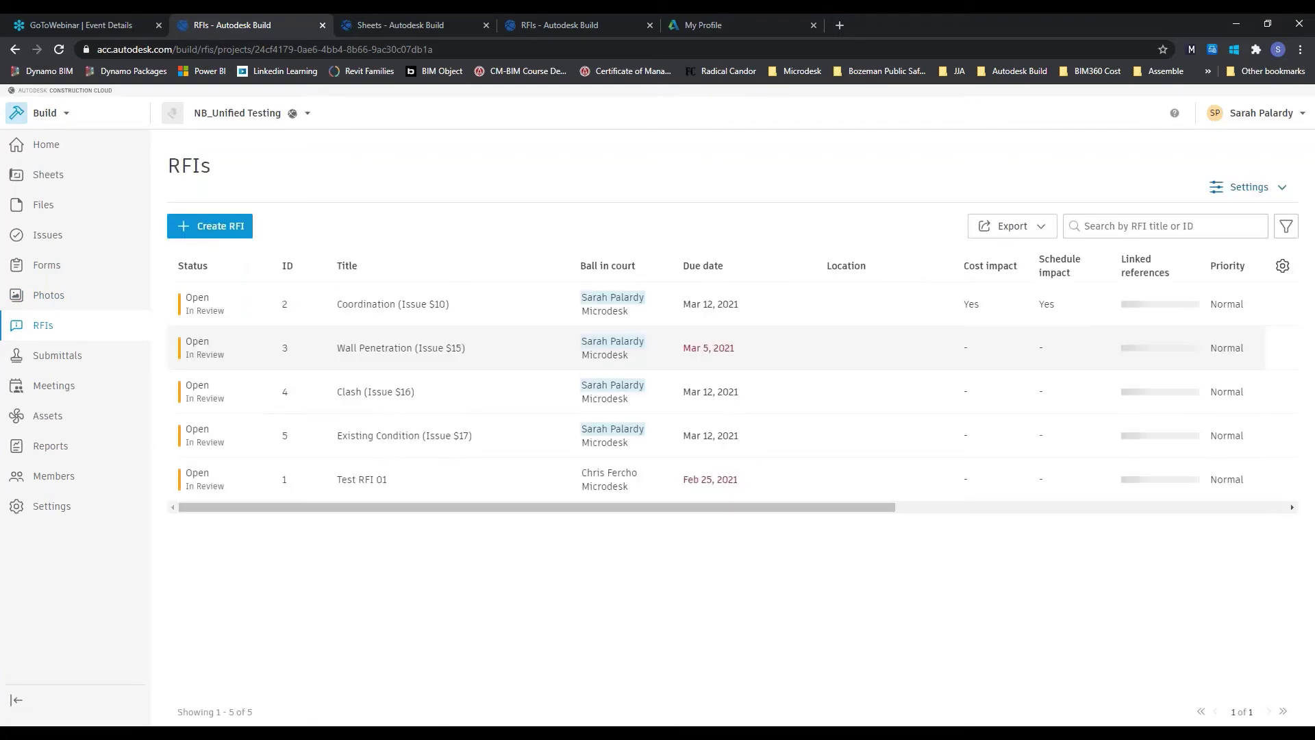
# Review the details and linked references of RFI #2, Coordination, and close it
pyautogui.click(456, 353)
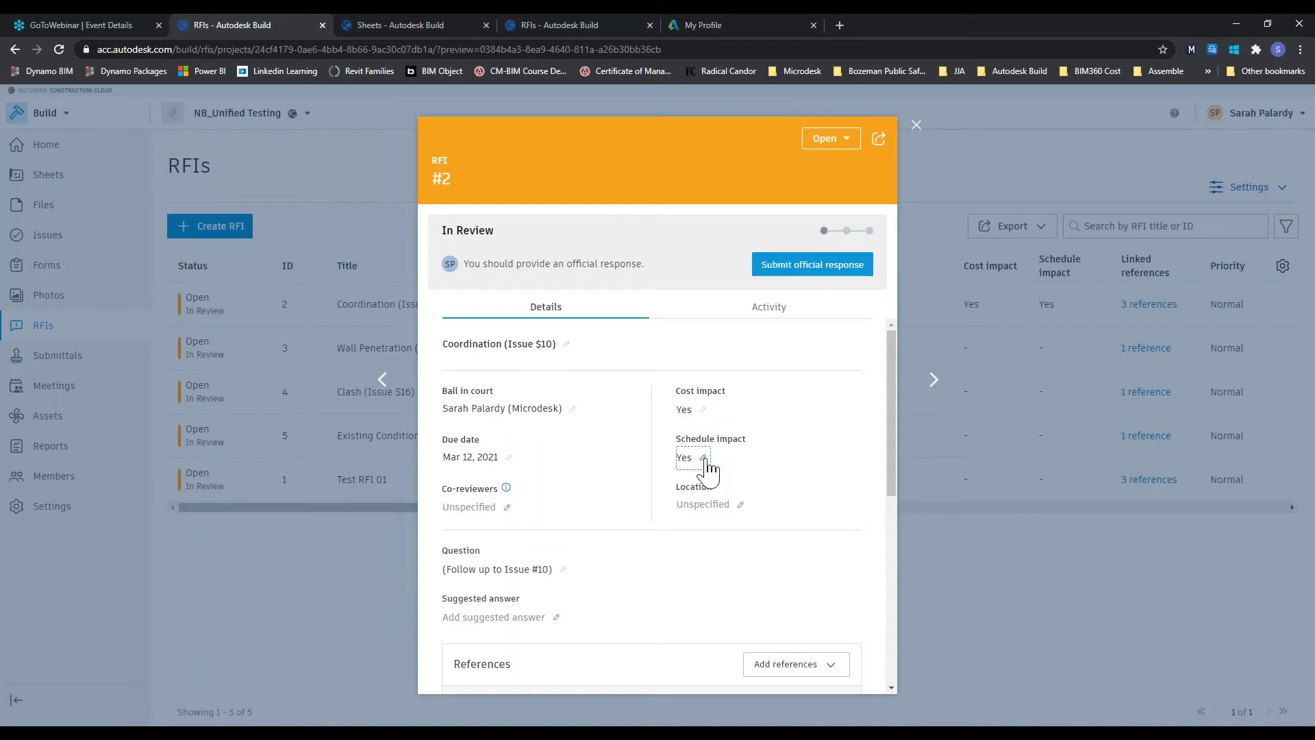
pyautogui.scroll(-4, 685, 471)
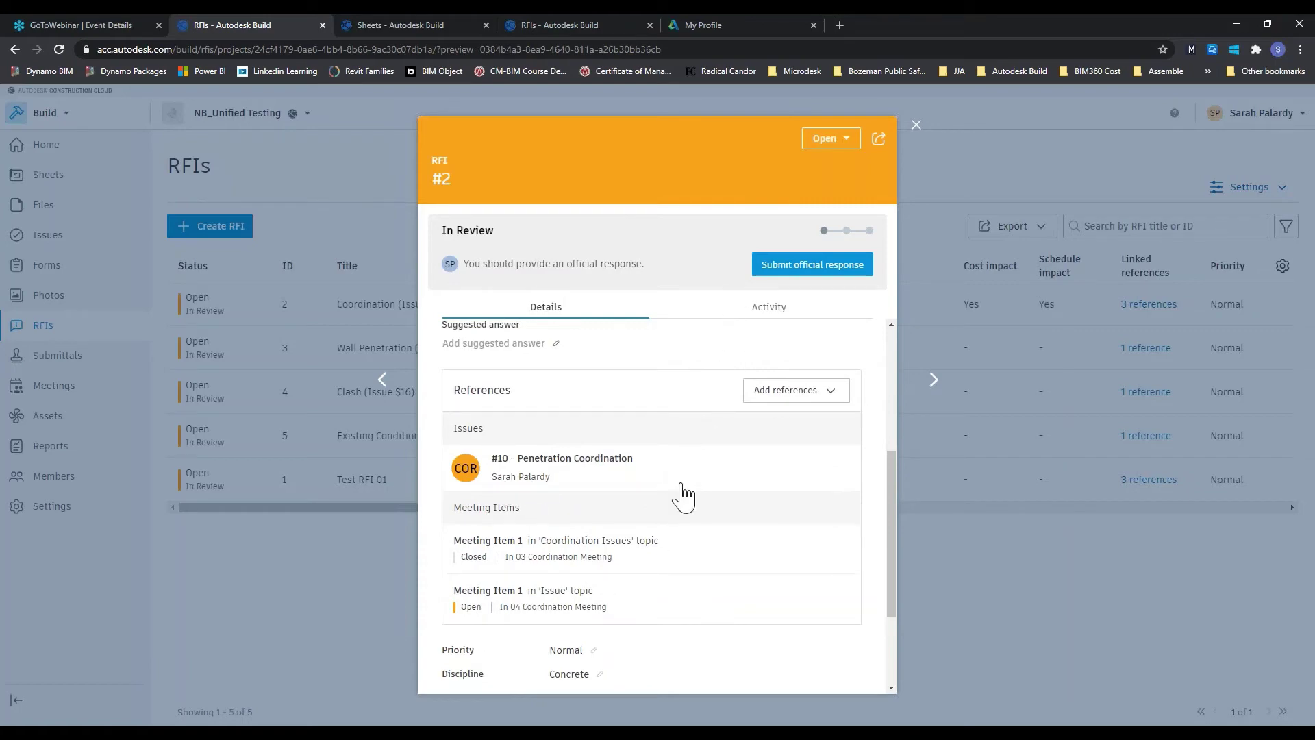
pyautogui.click(916, 124)
# Open RFI #5, Existing Condition, and set both its cost impact and schedule impact to Yes
pyautogui.click(328, 436)
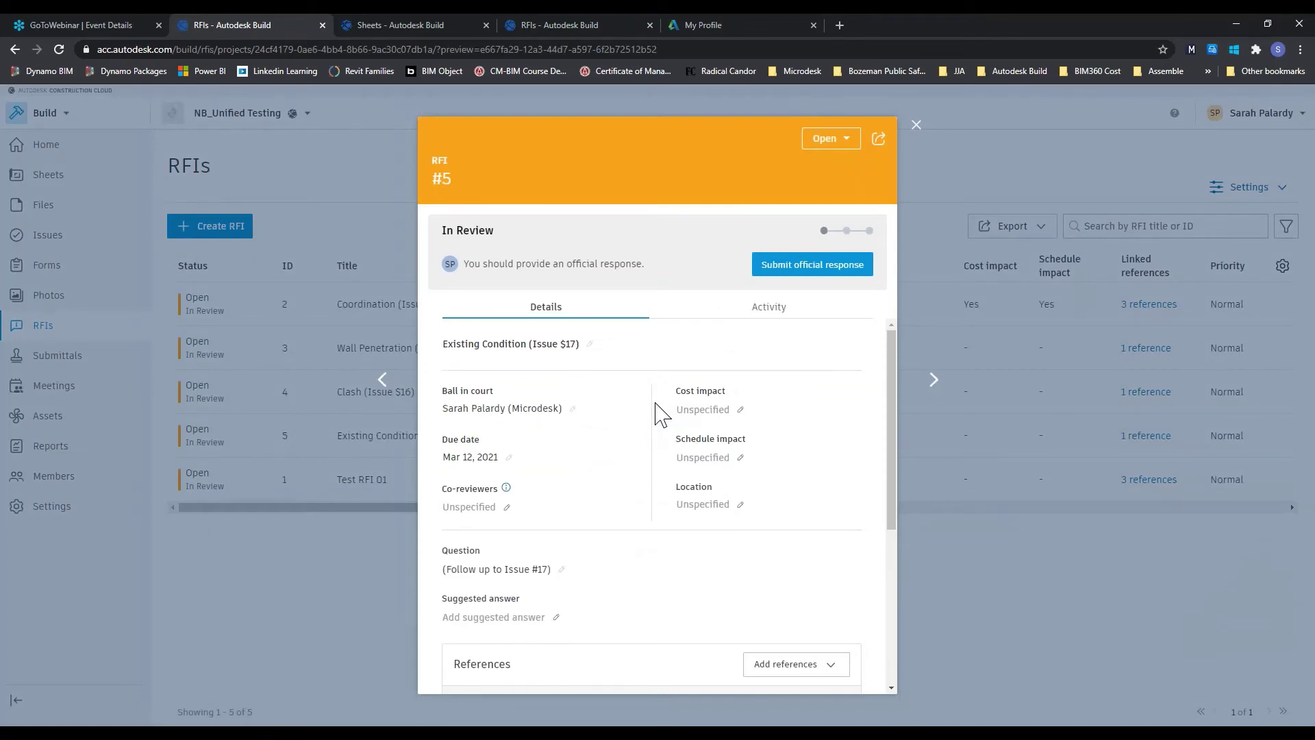
pyautogui.scroll(-1, 658, 411)
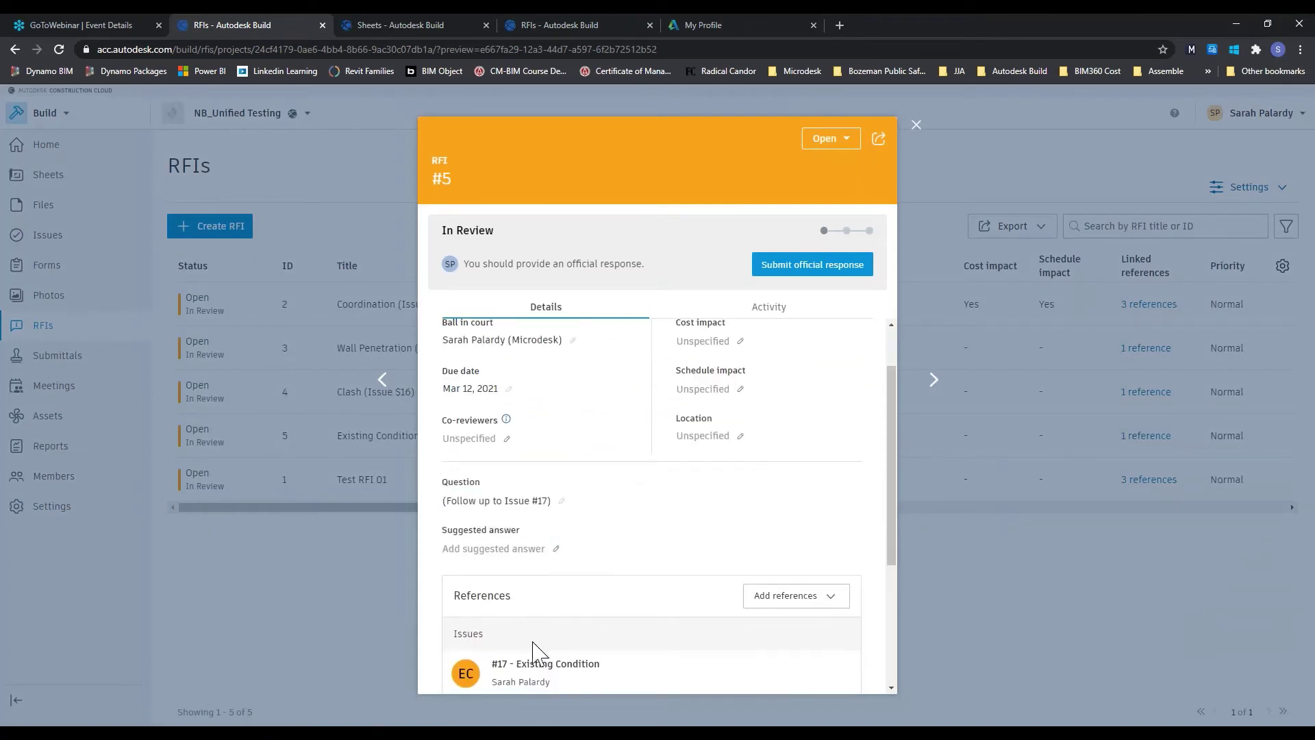
pyautogui.scroll(-1, 532, 652)
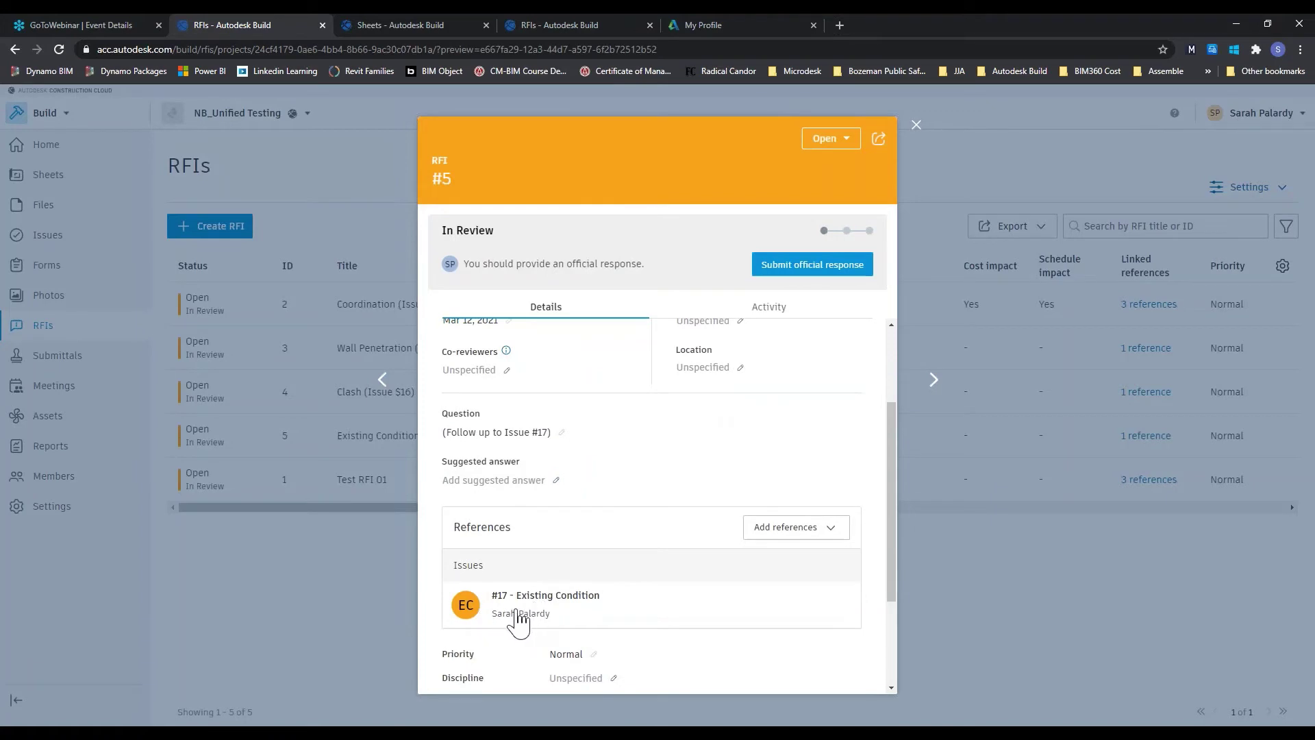
pyautogui.scroll(-2, 534, 617)
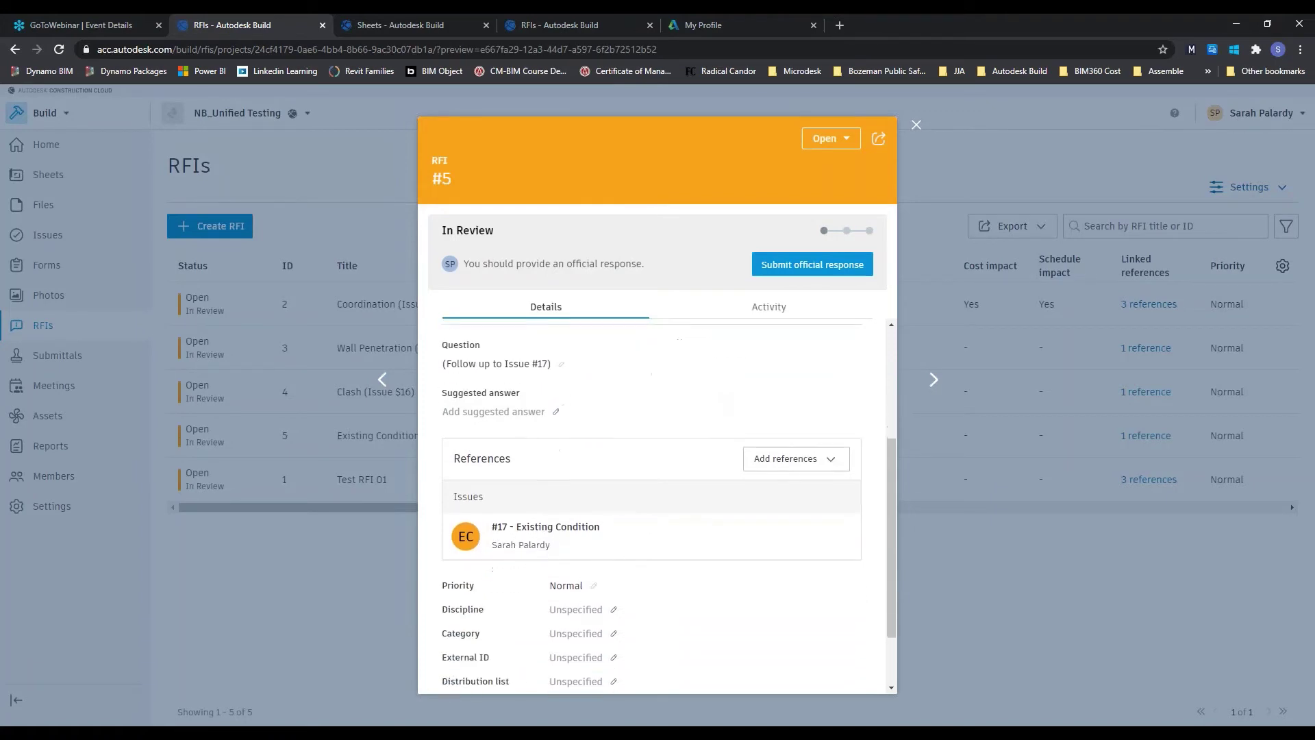
pyautogui.scroll(4, 669, 455)
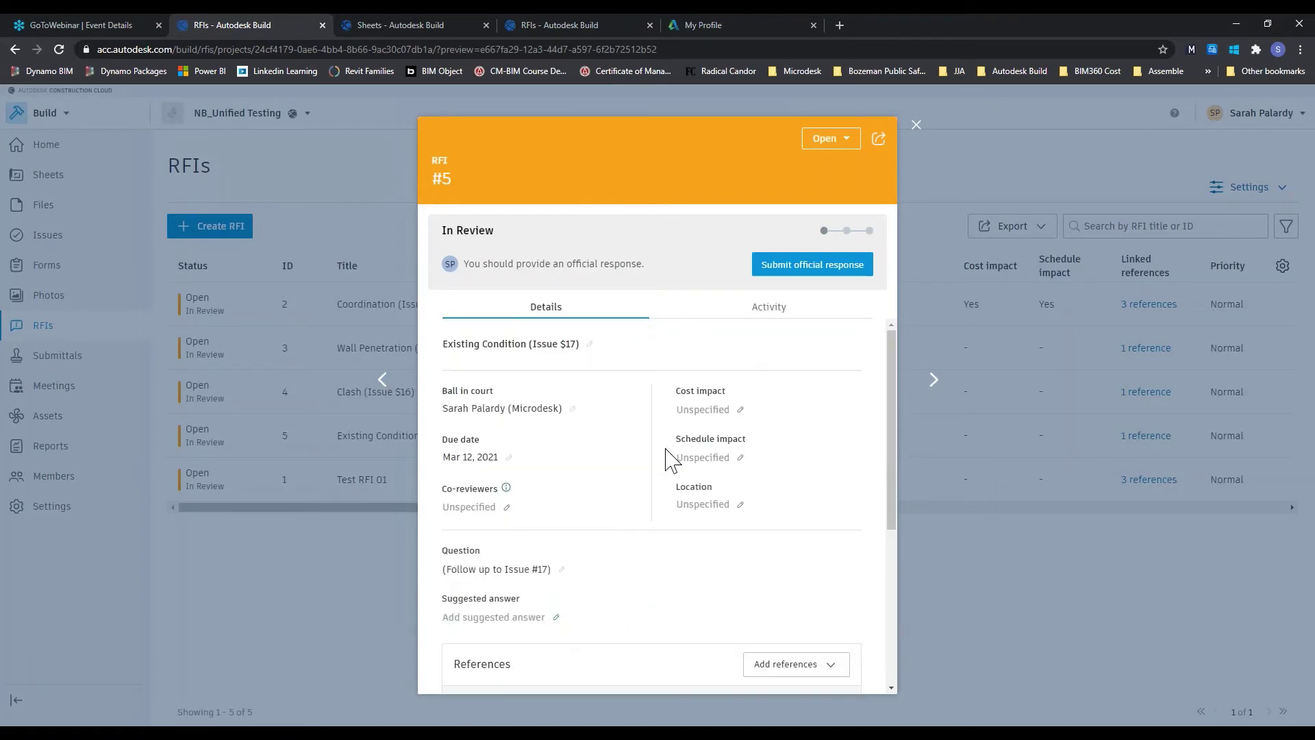
pyautogui.click(721, 411)
pyautogui.click(705, 433)
pyautogui.click(705, 456)
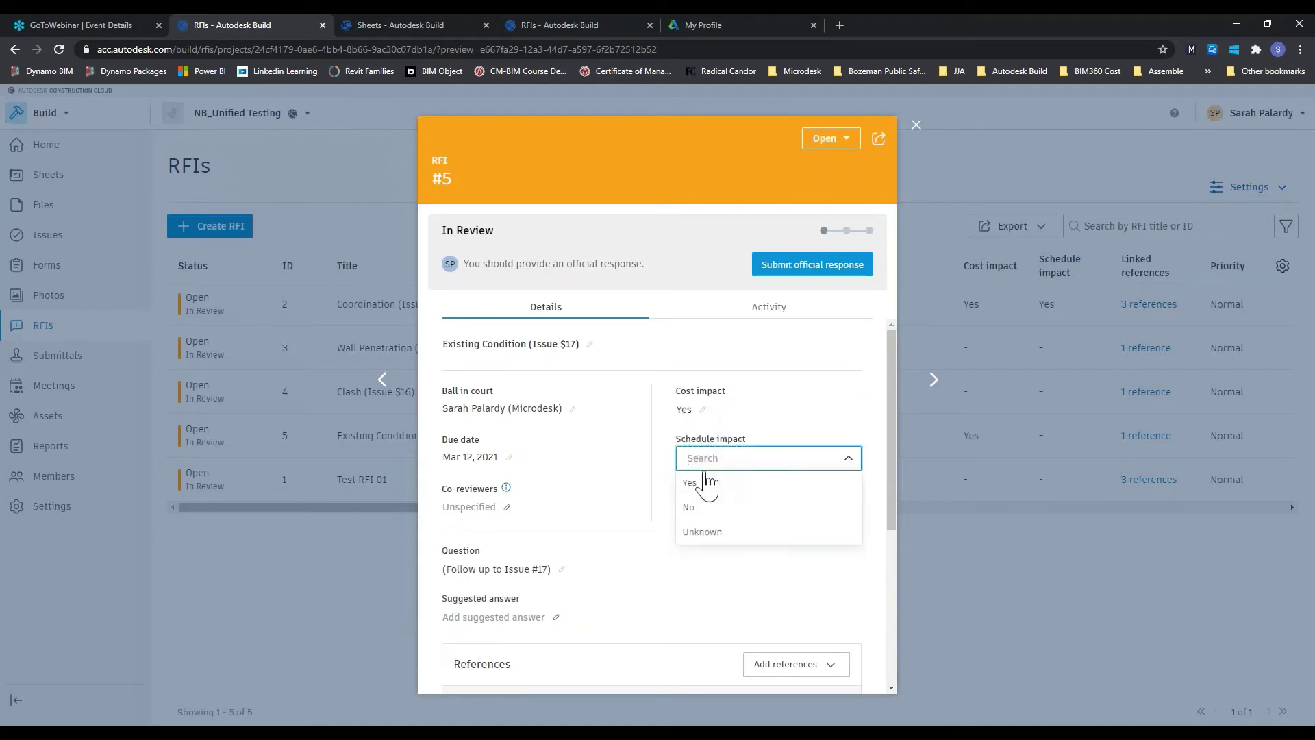
pyautogui.click(704, 487)
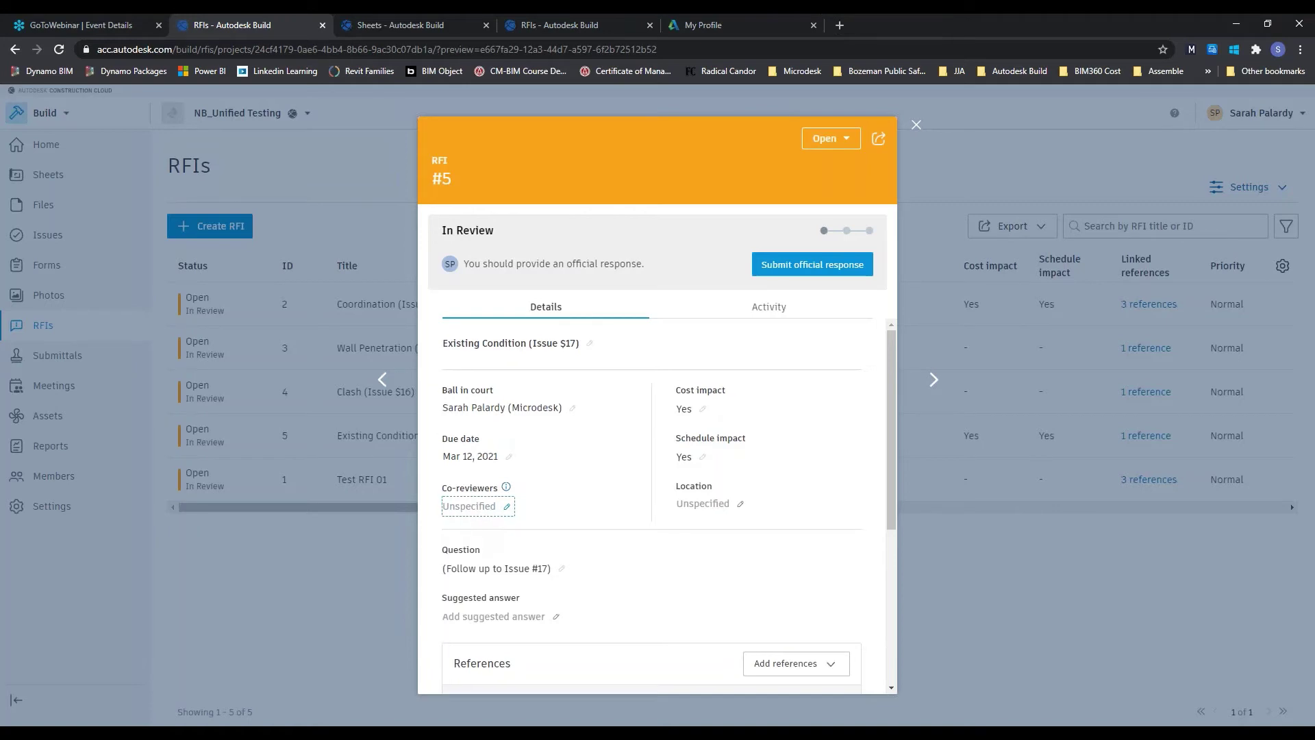
# Inspect the reference types that can be added to RFI #5 and its remaining detail fields without adding a reference
pyautogui.scroll(-3, 466, 528)
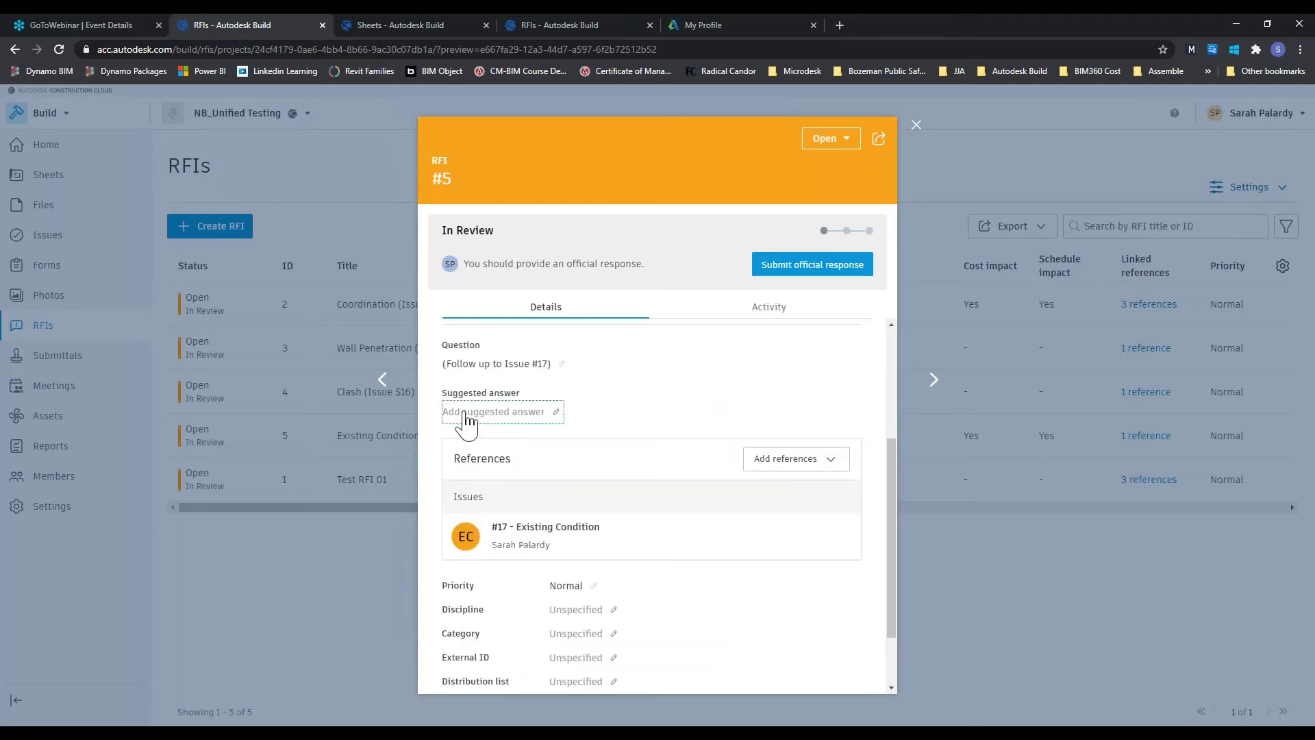
pyautogui.click(807, 460)
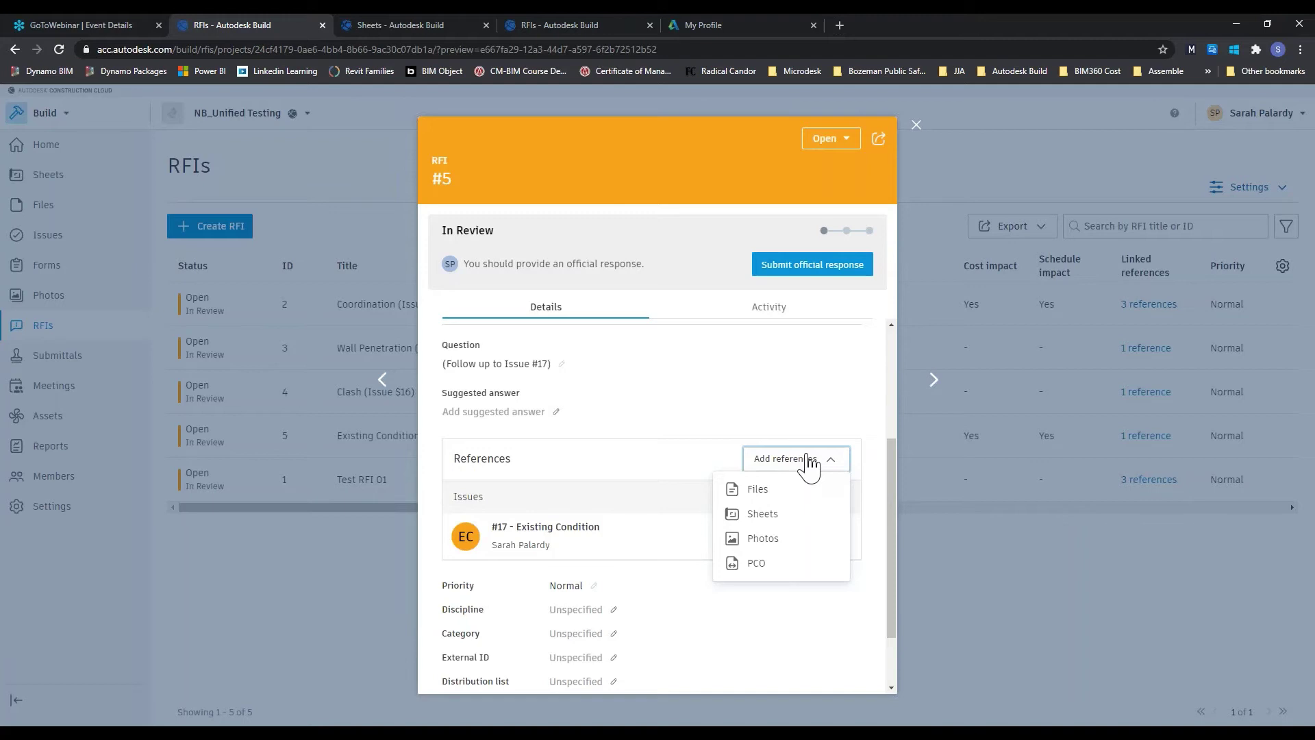
pyautogui.click(810, 463)
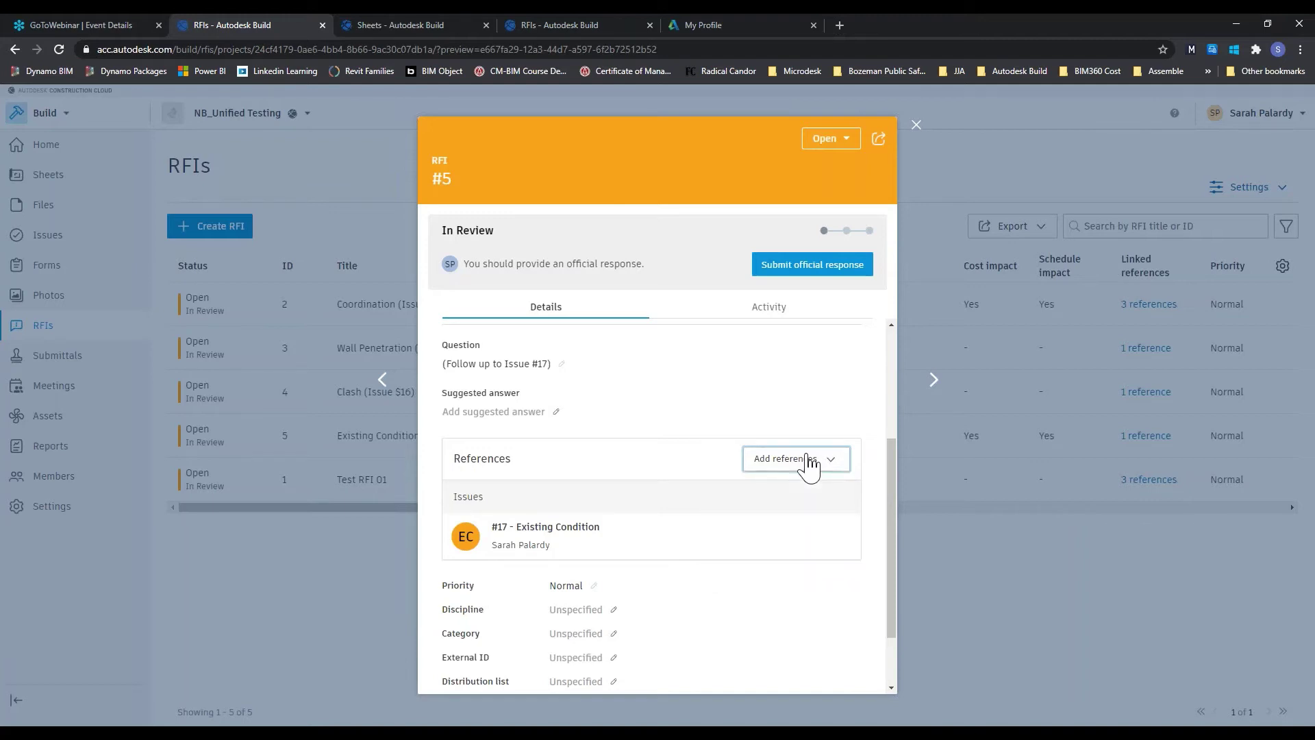
pyautogui.scroll(-2, 594, 563)
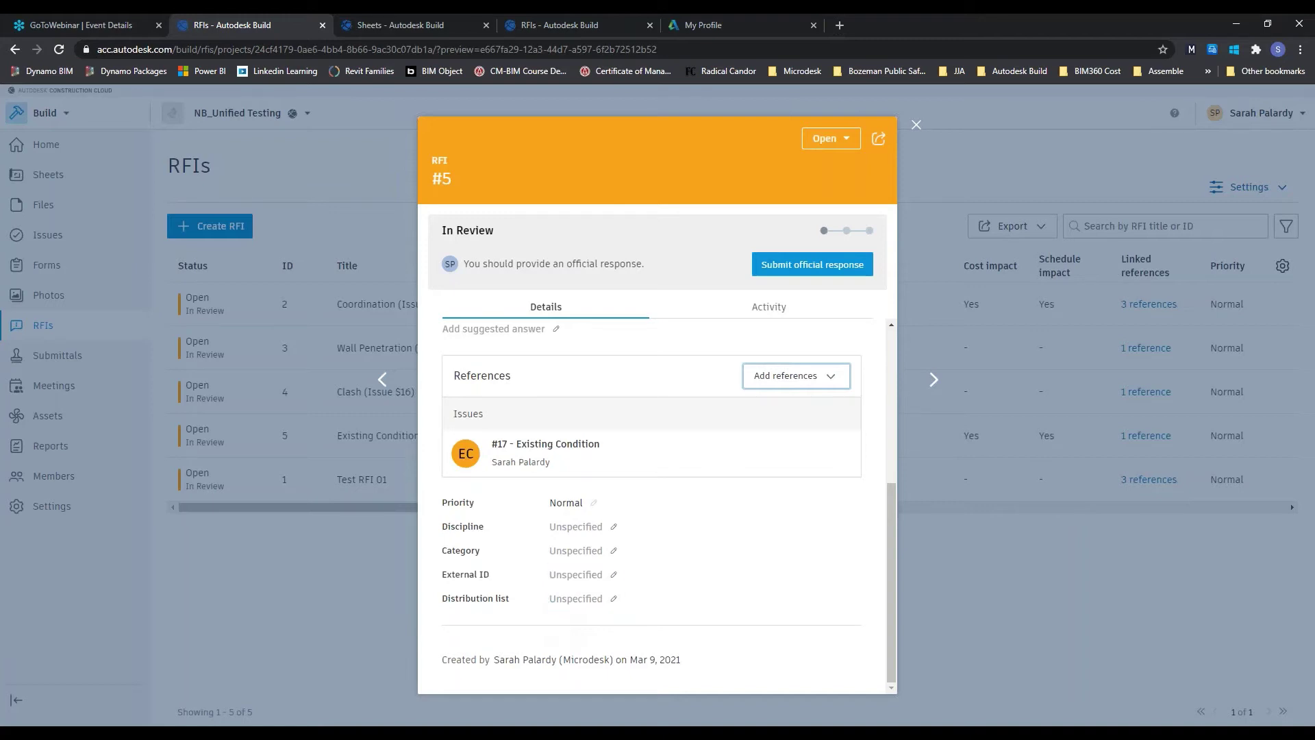
pyautogui.scroll(5, 658, 609)
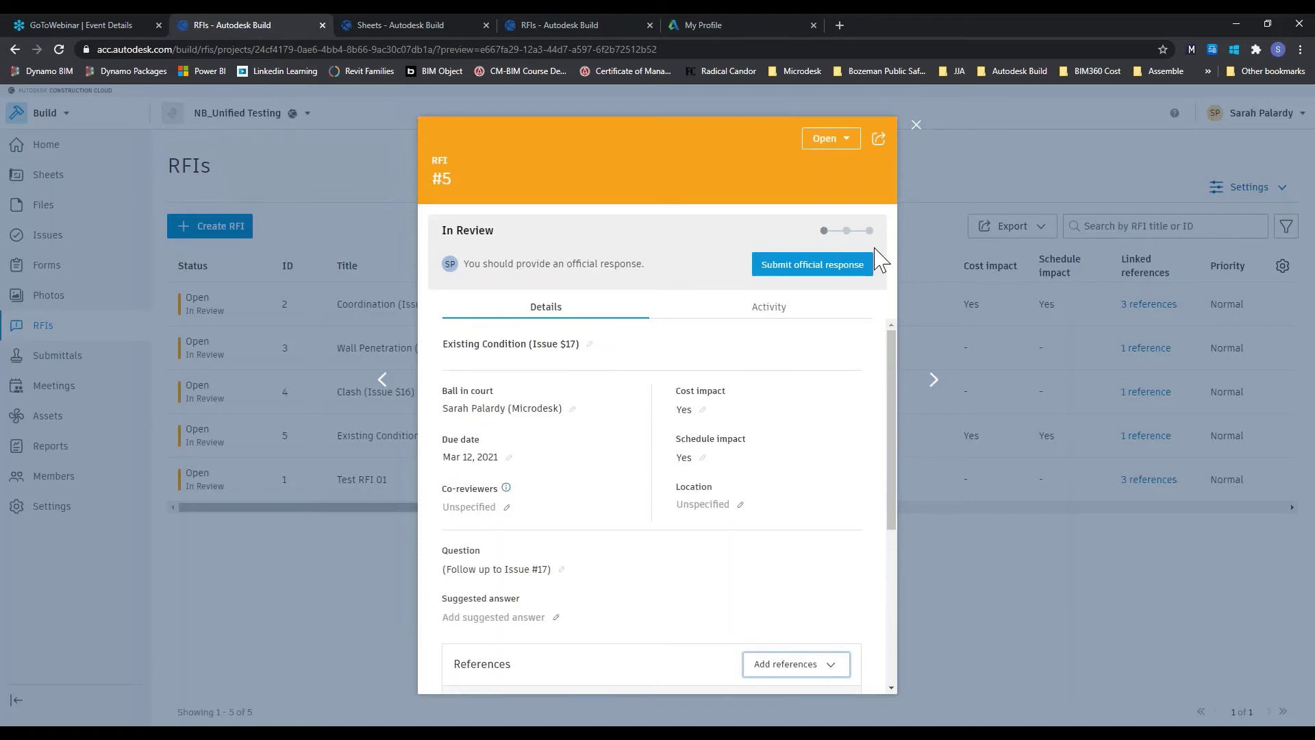
# View the official response form for RFI #5 without submitting, and check its status options, keeping it Open
pyautogui.click(816, 265)
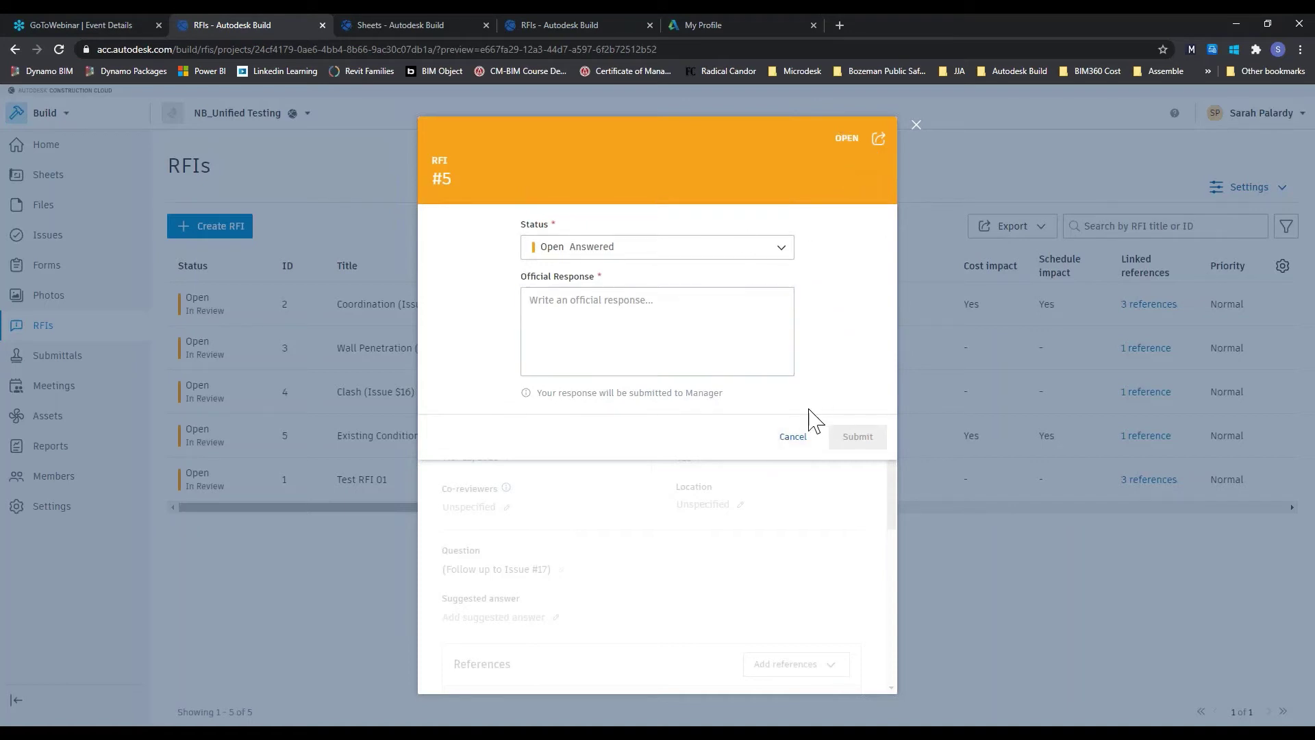
pyautogui.click(792, 436)
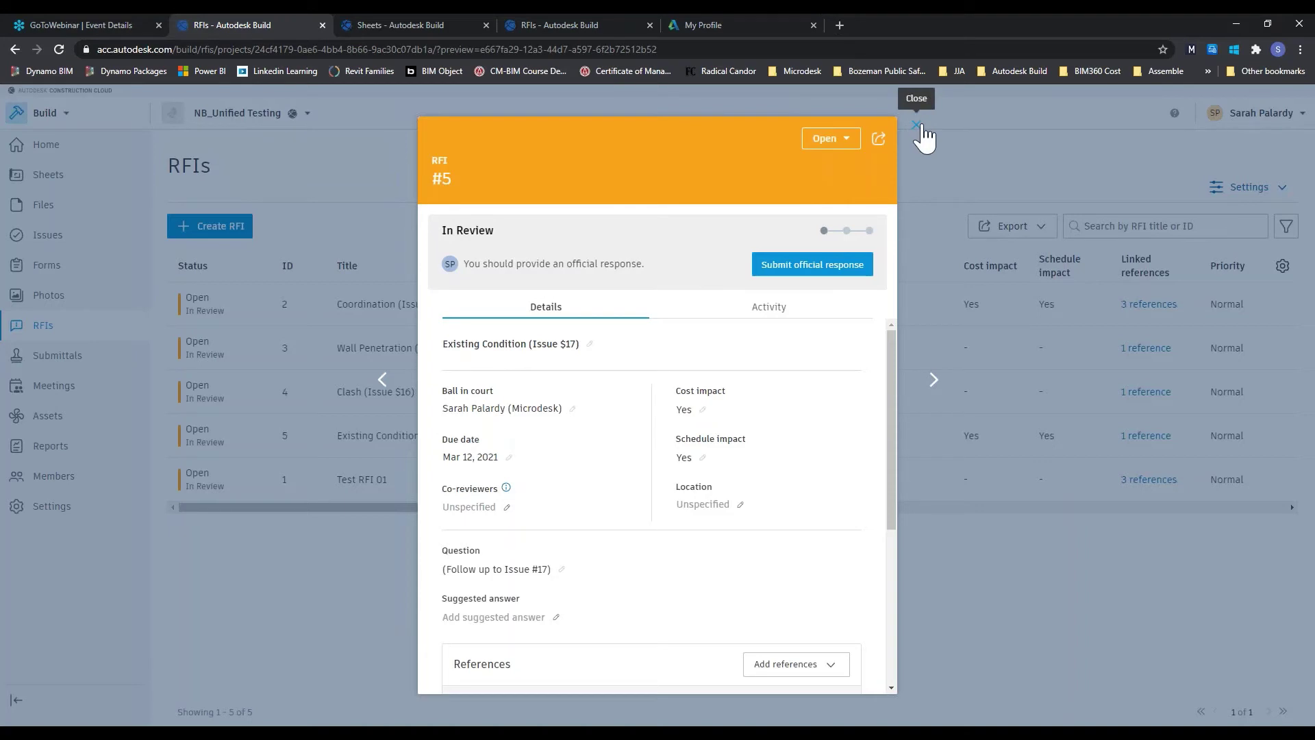
pyautogui.click(846, 139)
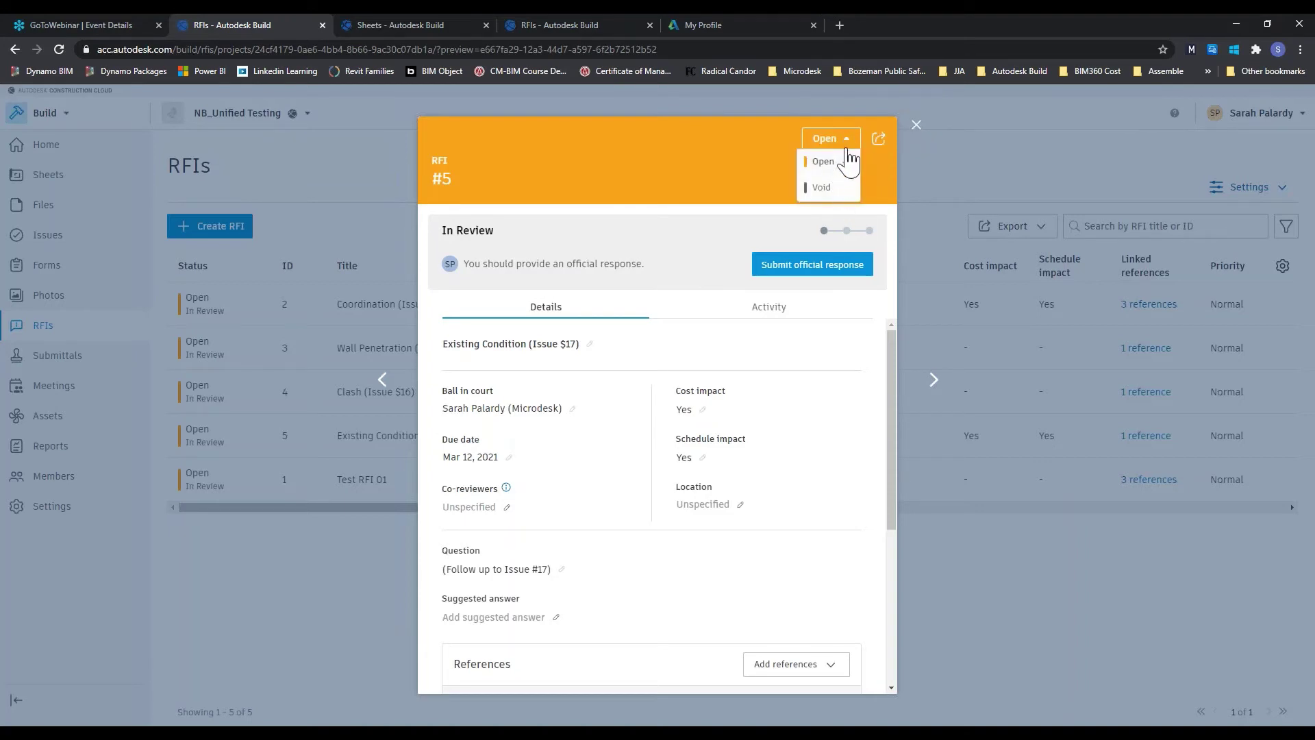
pyautogui.click(849, 161)
# Submit the official response "XYZ" for RFI #5 with the status Open Answered
pyautogui.click(822, 270)
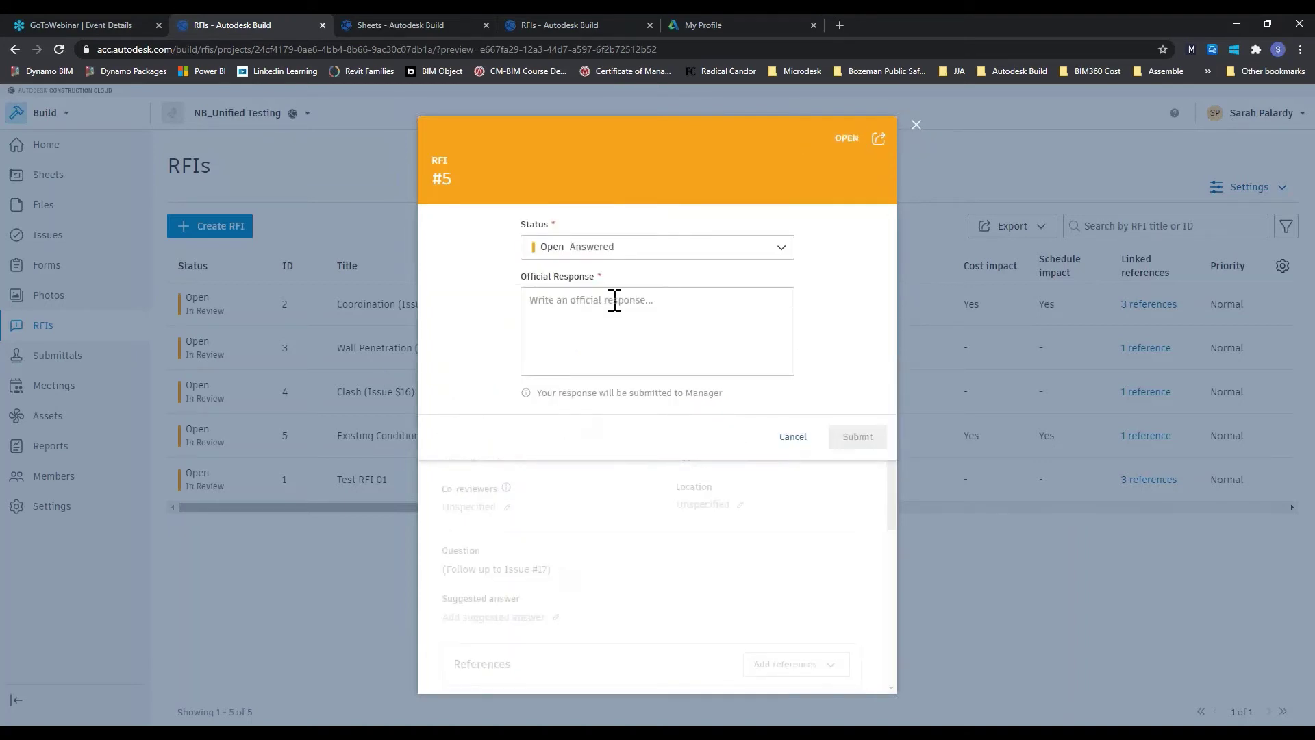
pyautogui.click(687, 254)
pyautogui.click(726, 270)
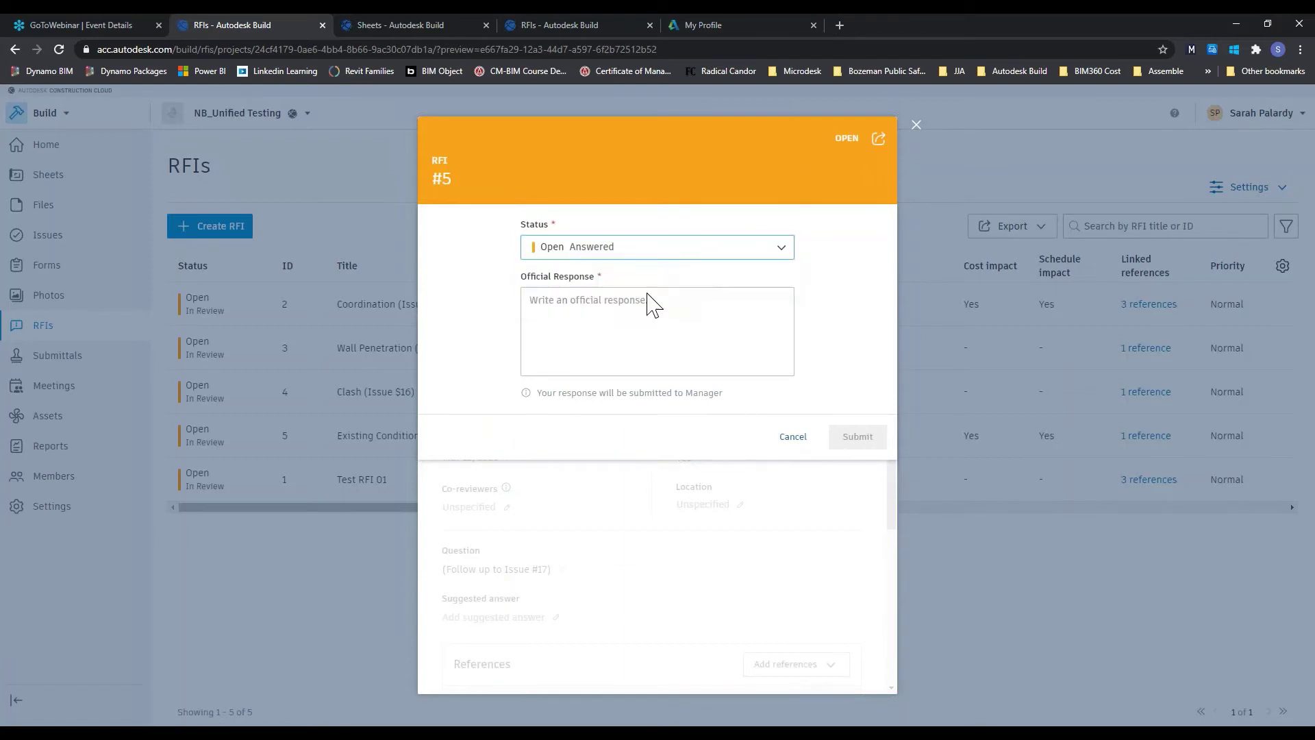
pyautogui.click(599, 332)
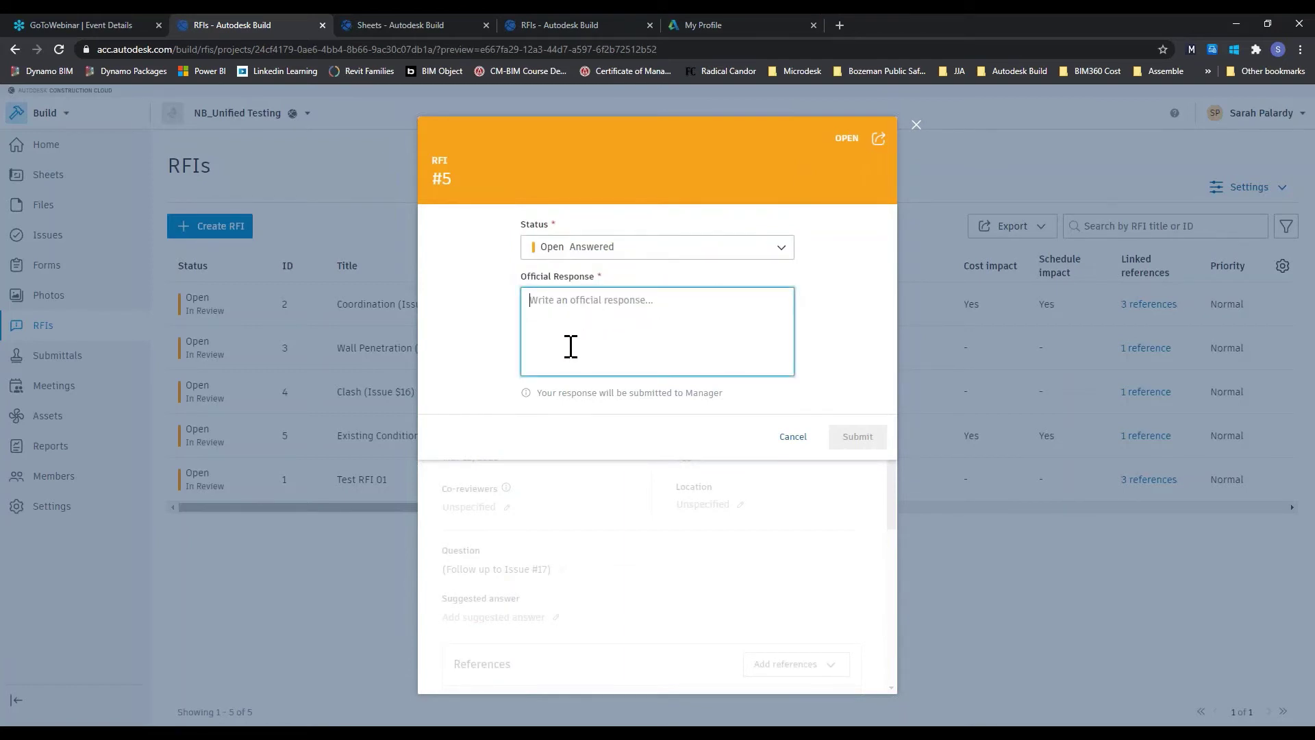
pyautogui.write('XYZ')
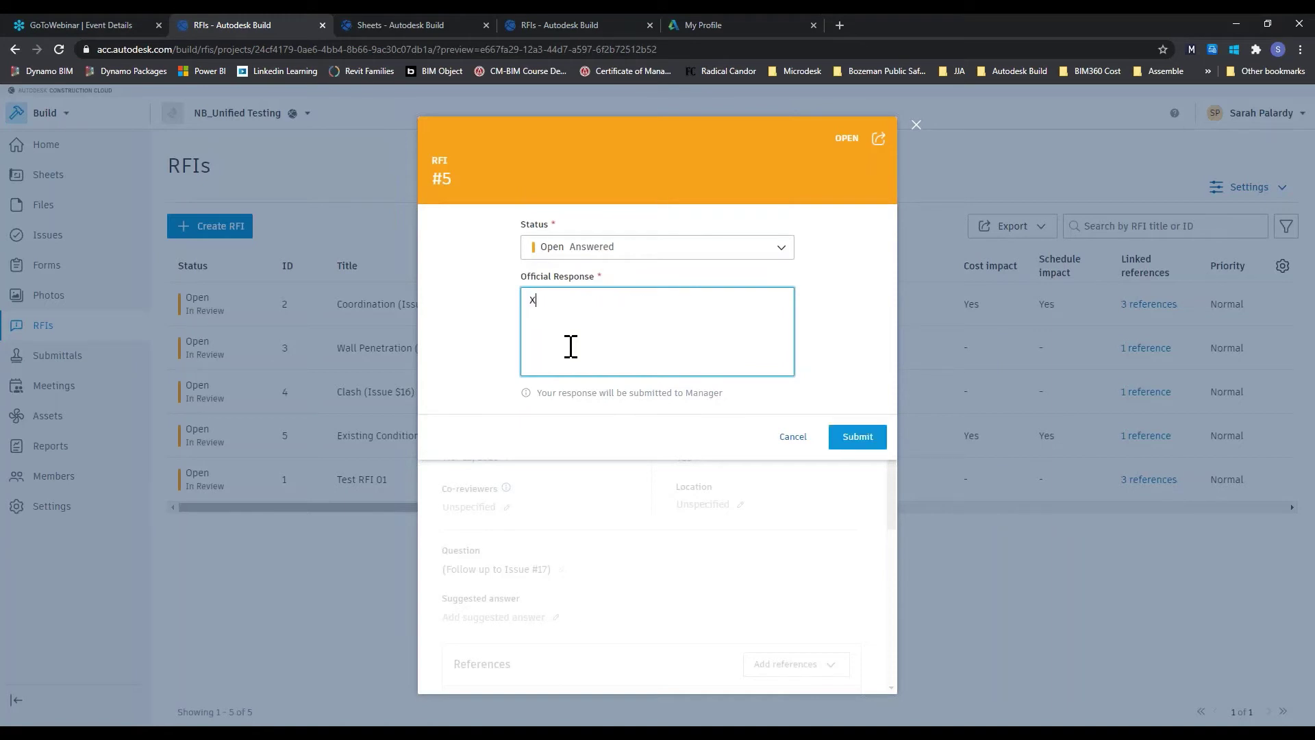
pyautogui.click(833, 436)
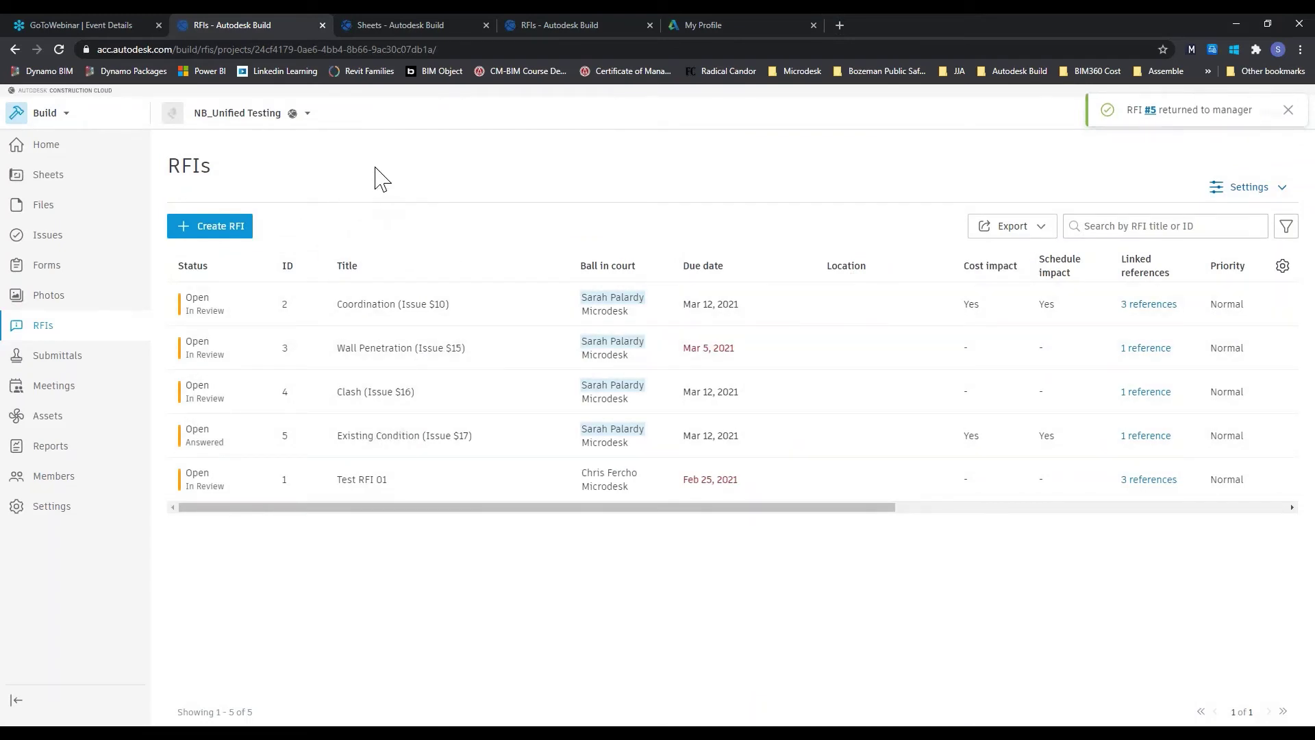
# View the spec sections in Submittals and inspect the form for a new spec section without creating one
pyautogui.click(73, 363)
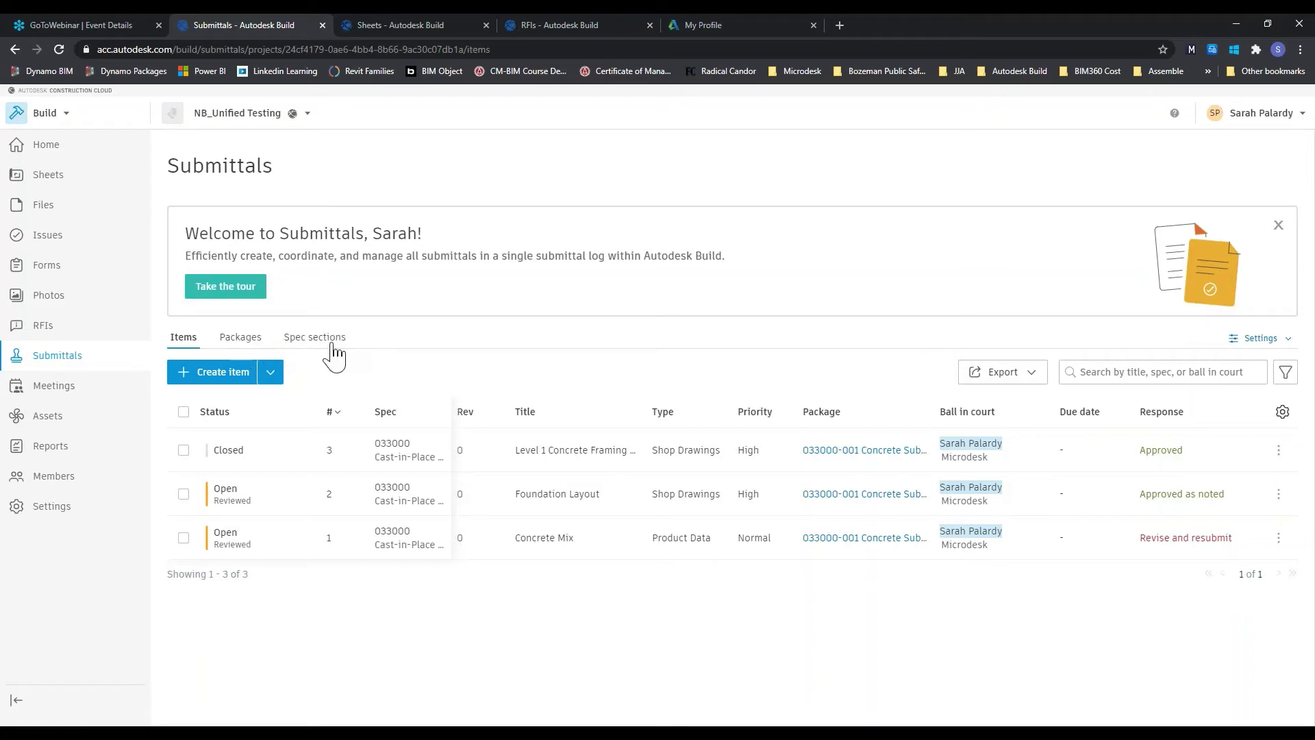
pyautogui.click(307, 346)
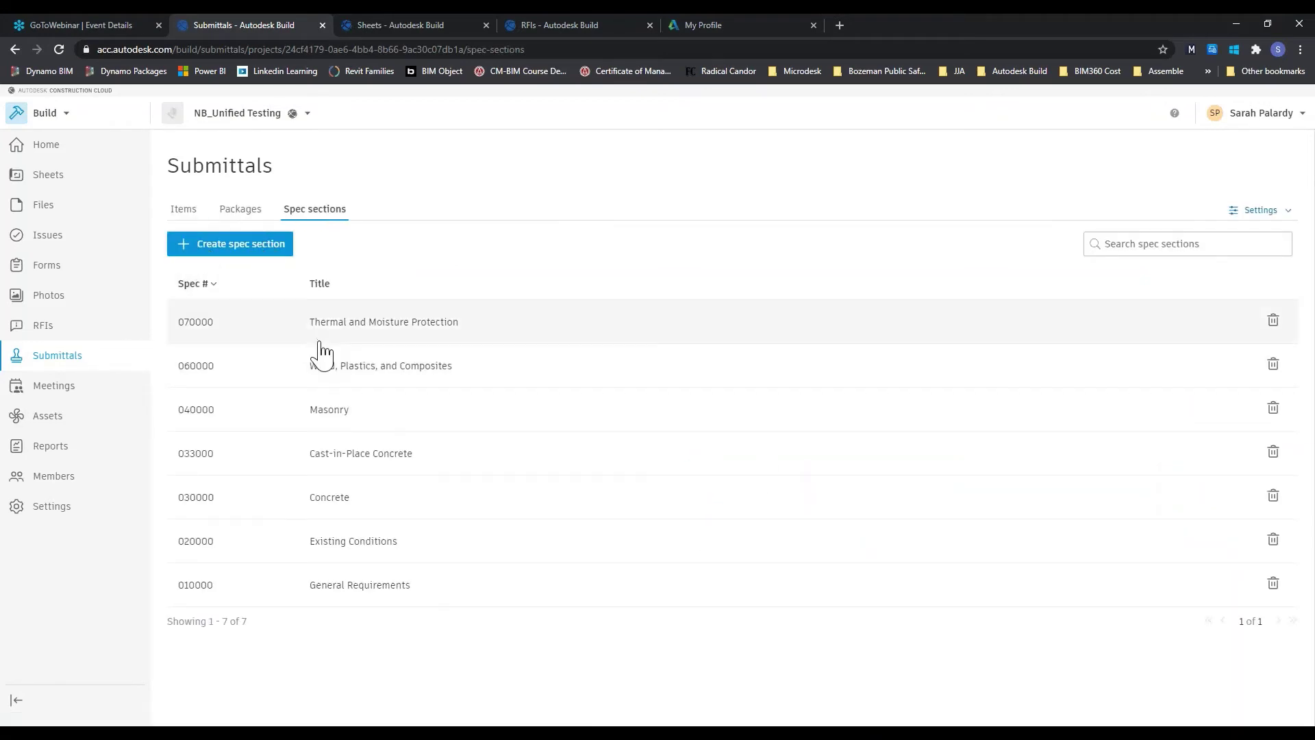
pyautogui.click(233, 245)
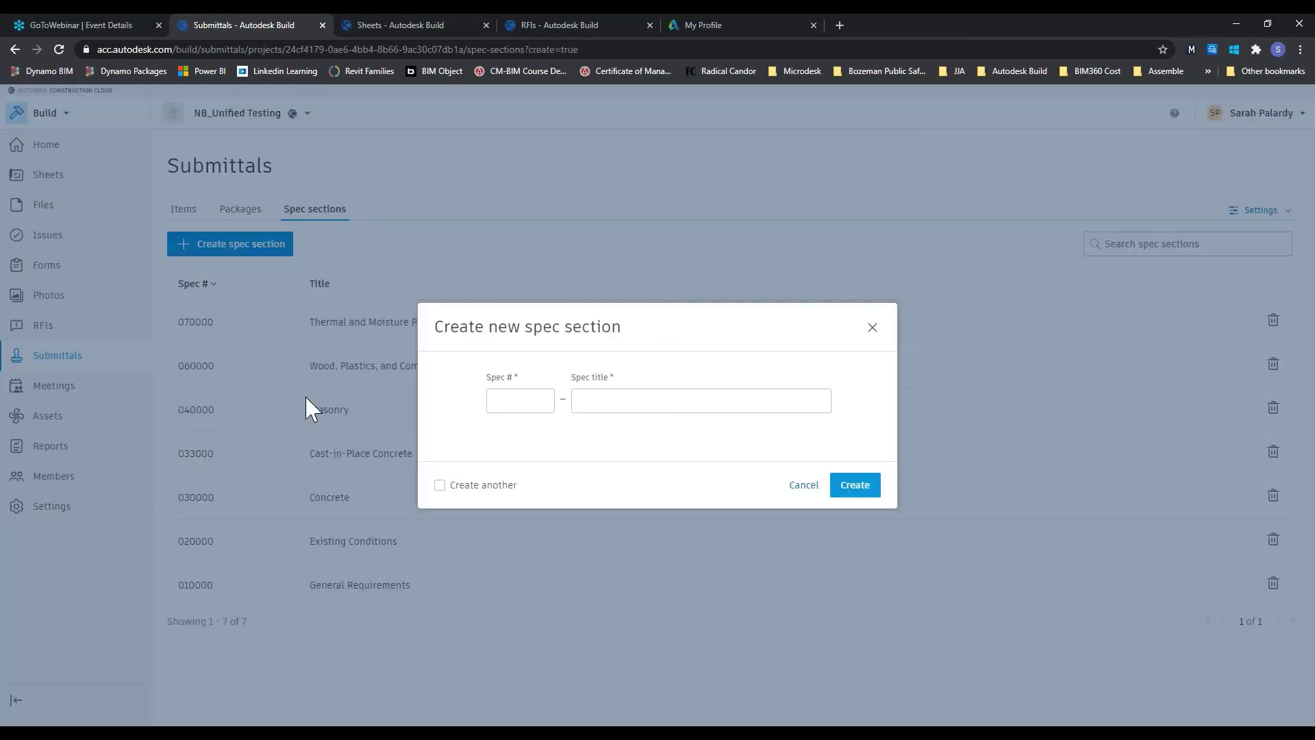
pyautogui.click(491, 402)
pyautogui.click(861, 383)
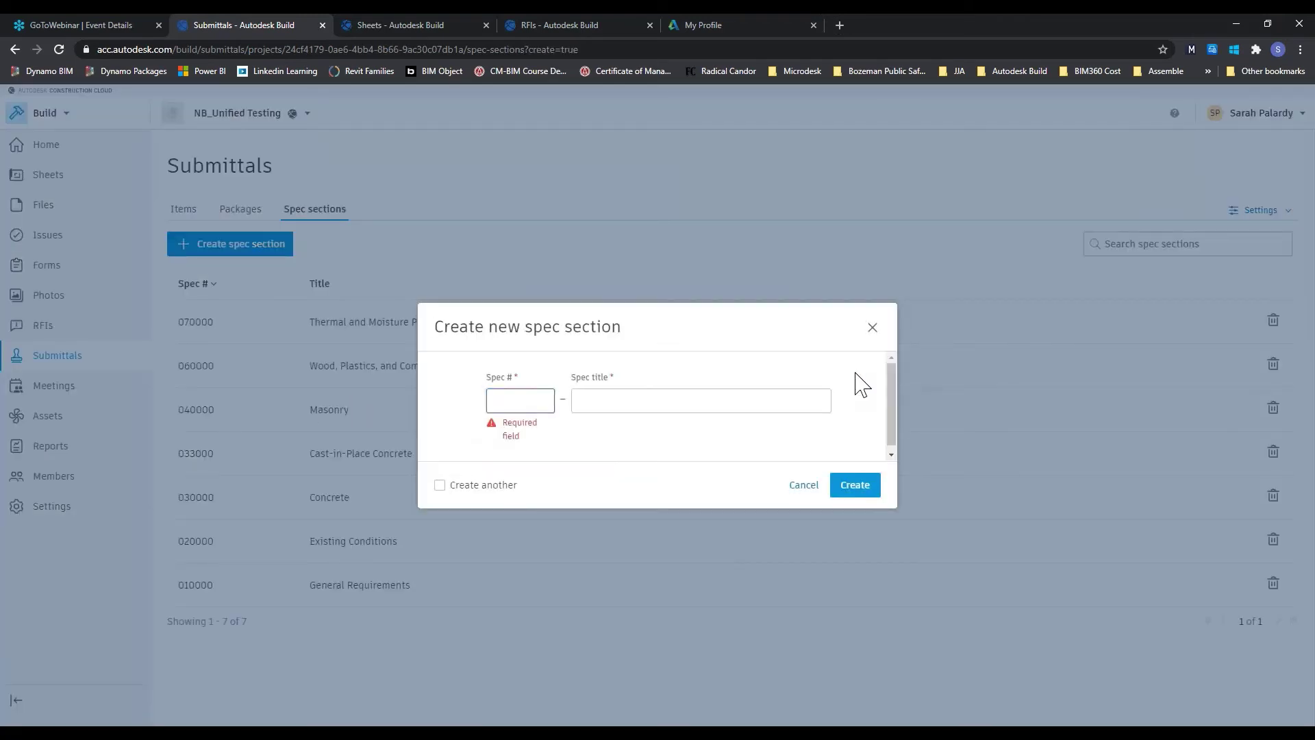
pyautogui.click(872, 328)
# Review the items in the 033000-001 Concrete Submittals package and return to the package list
pyautogui.click(248, 214)
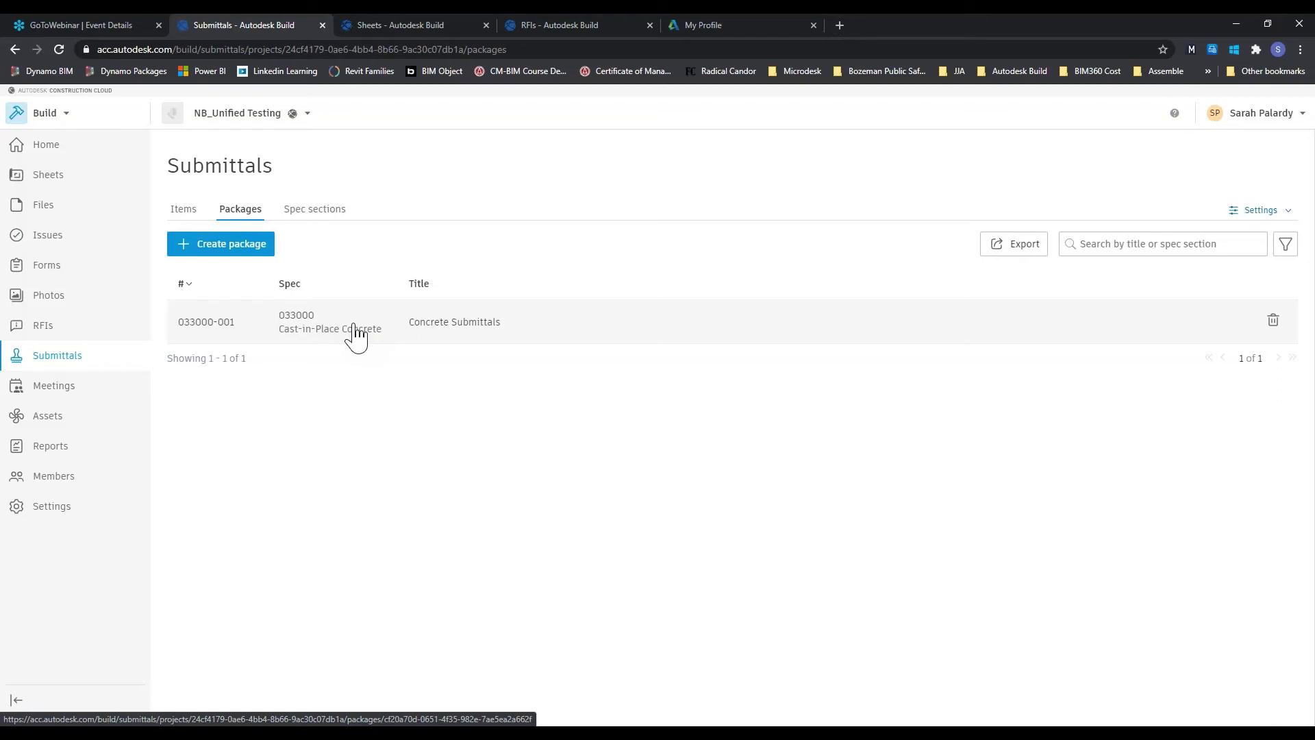
pyautogui.click(356, 336)
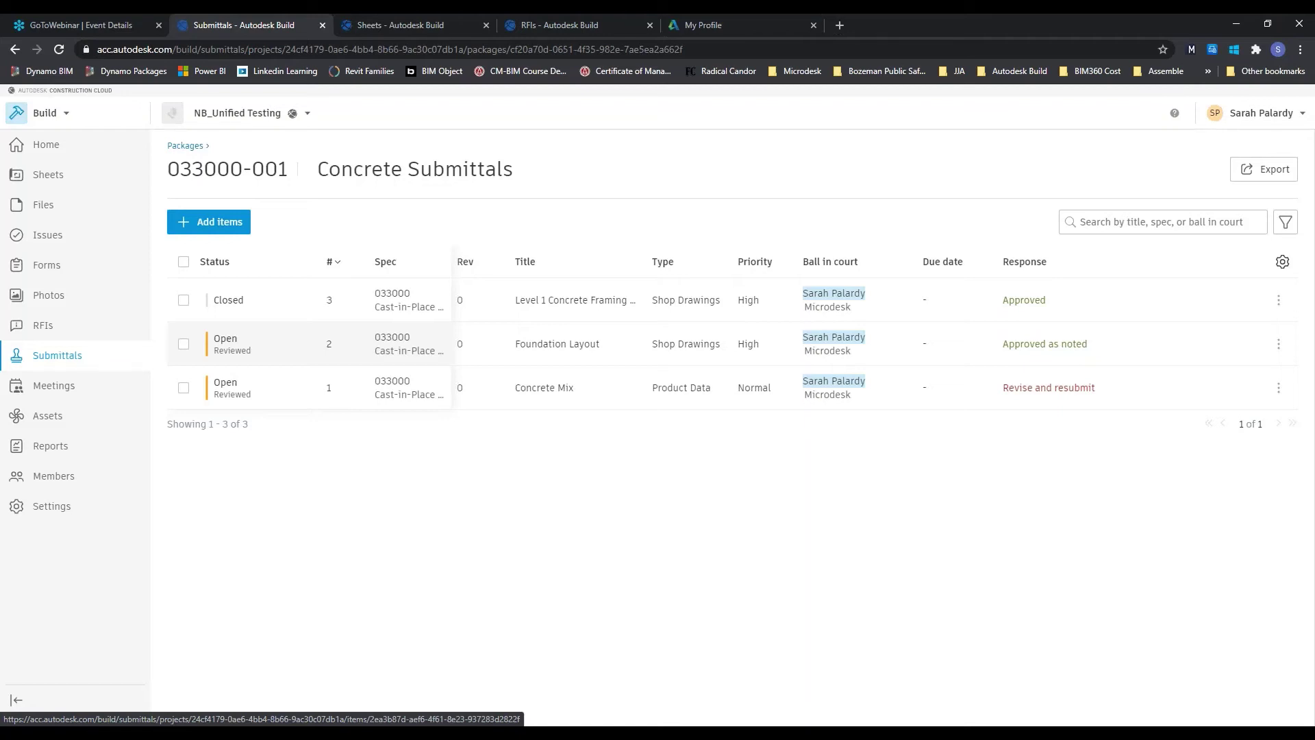
pyautogui.click(181, 146)
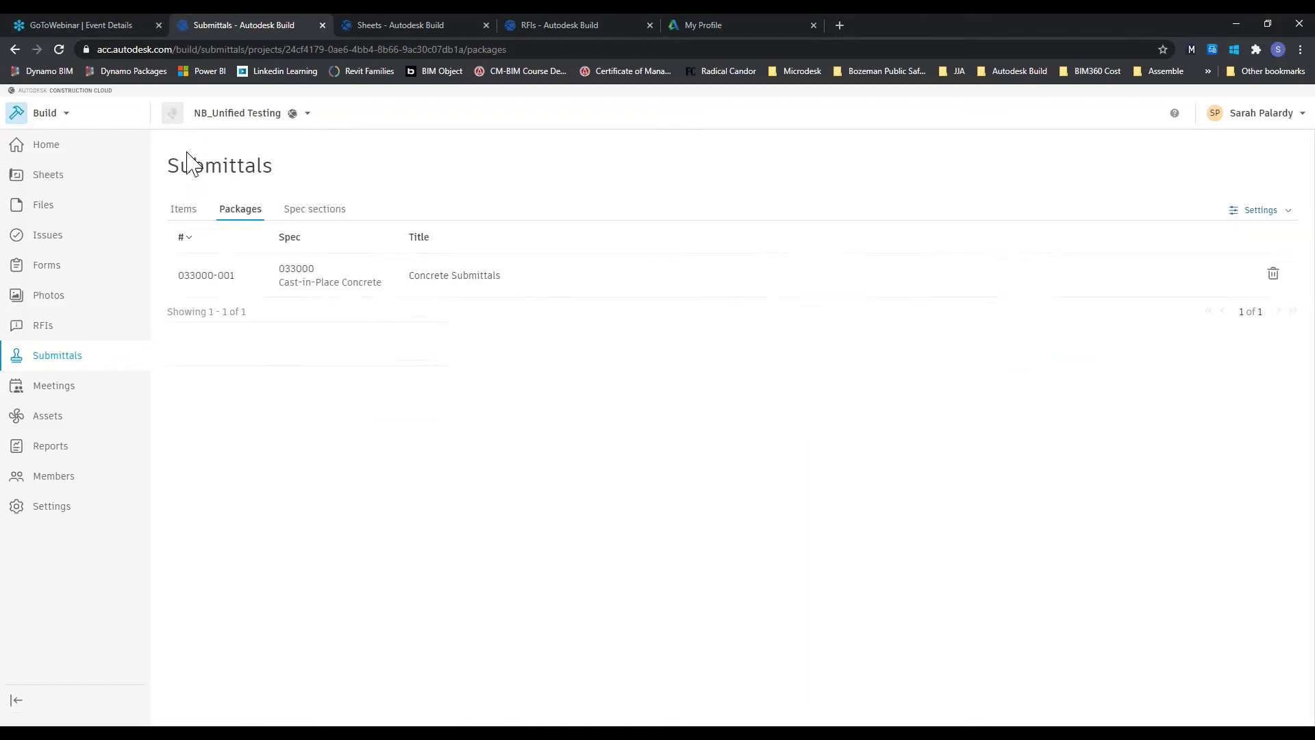
# Examine the Foundation Layout submittal item, including its workflow status, official response, attachments, planning dates, participants and activity log
pyautogui.click(183, 211)
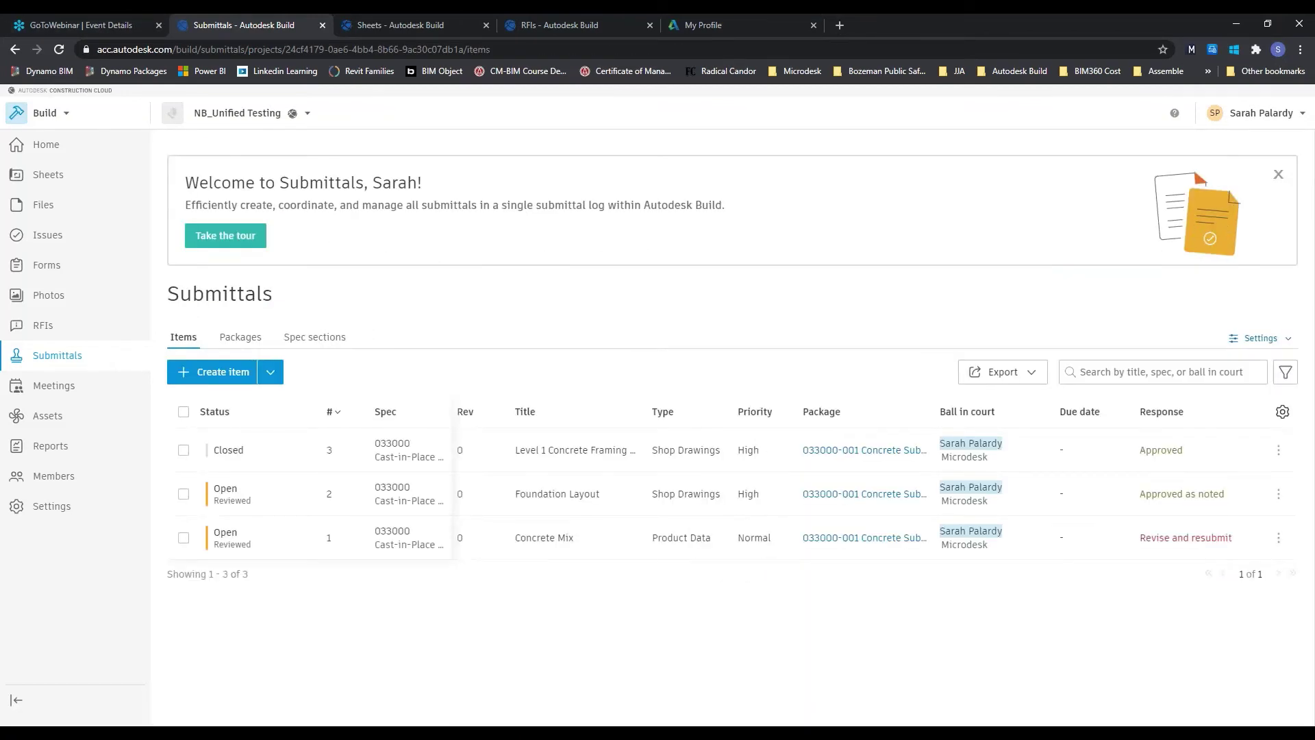
pyautogui.click(295, 497)
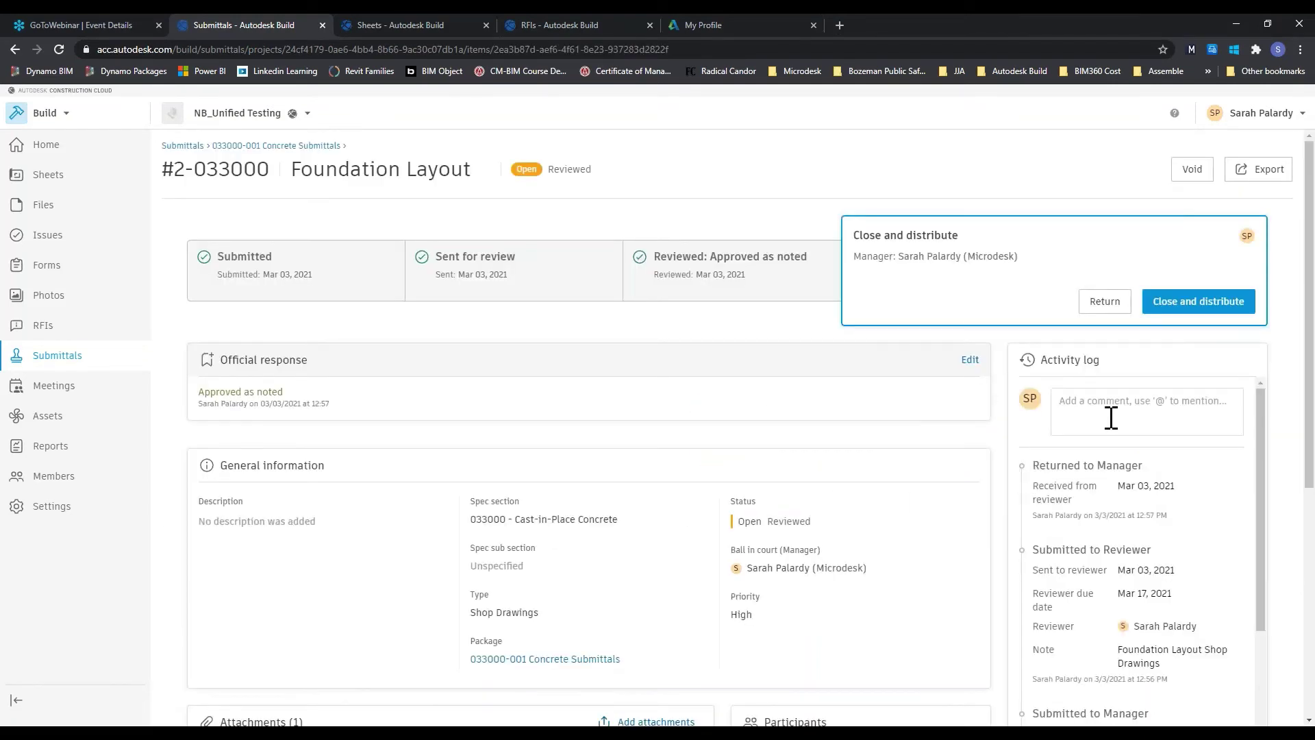
pyautogui.scroll(-1, 1111, 425)
pyautogui.scroll(-2, 1113, 433)
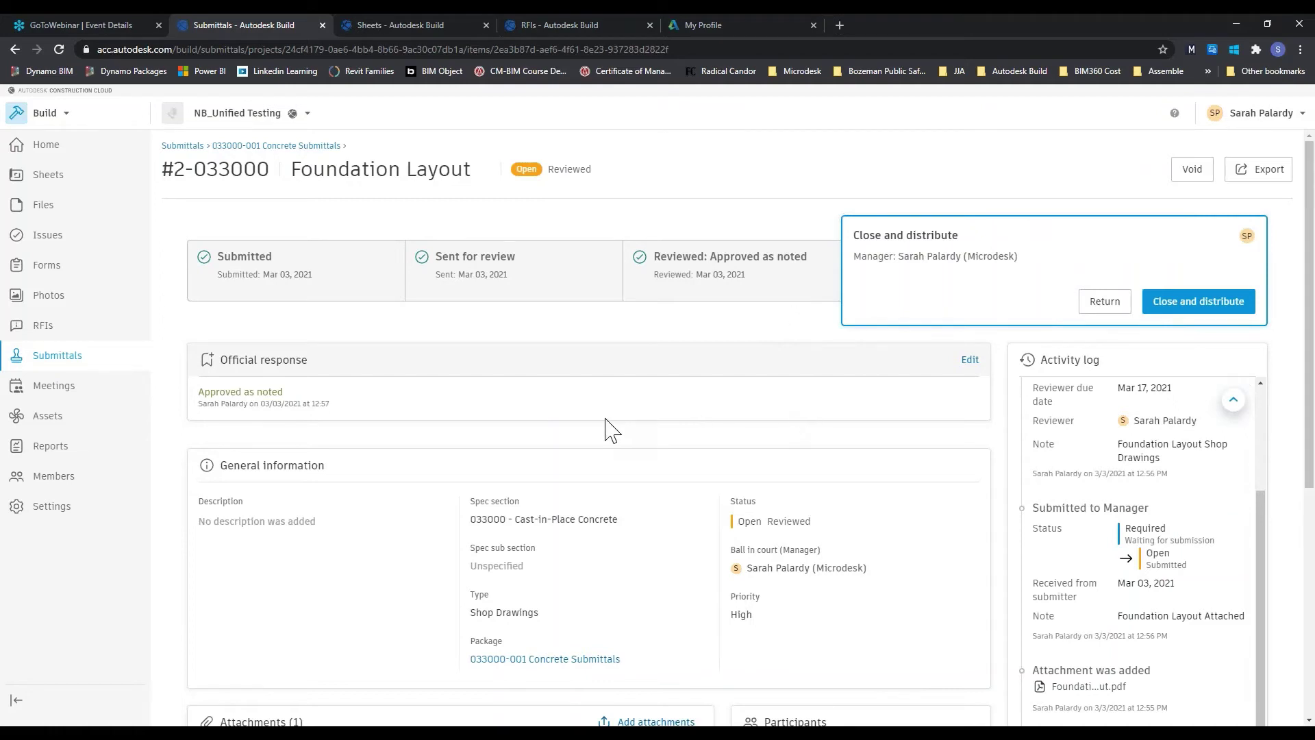
pyautogui.scroll(-2, 590, 430)
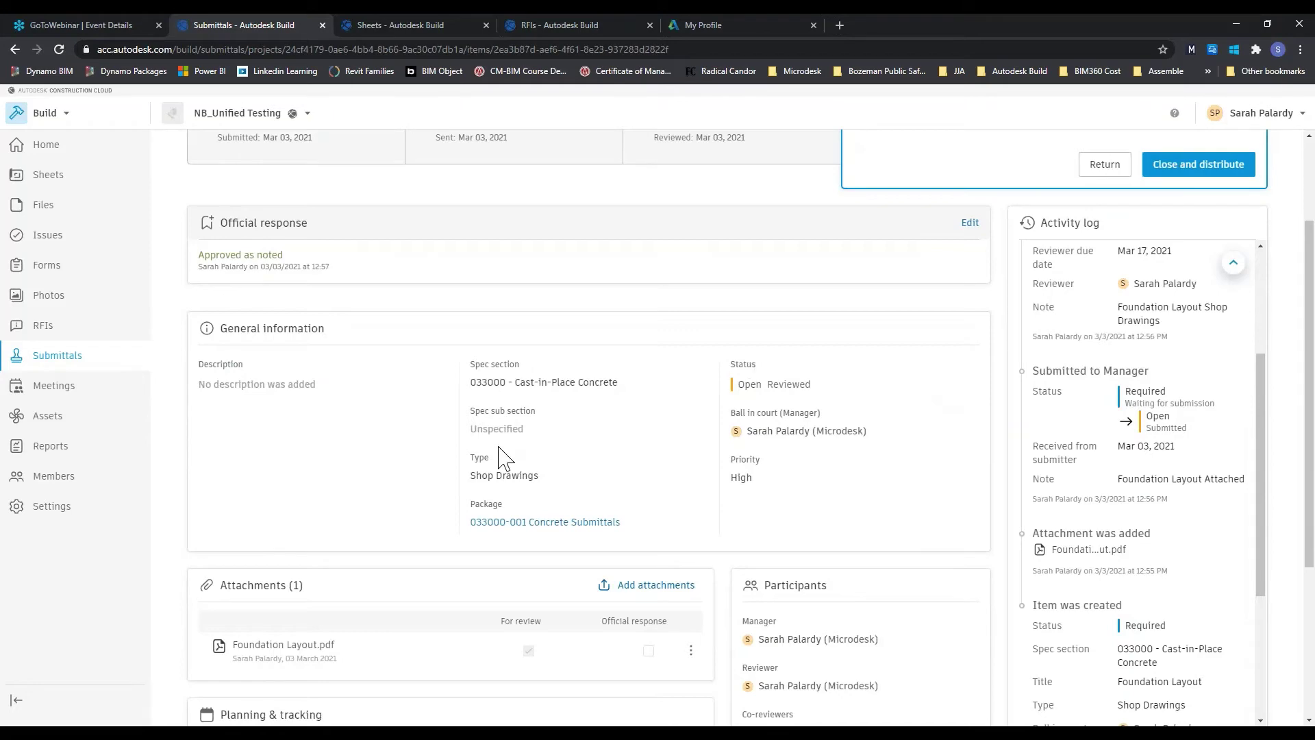
pyautogui.scroll(-2, 500, 458)
pyautogui.scroll(-2, 442, 569)
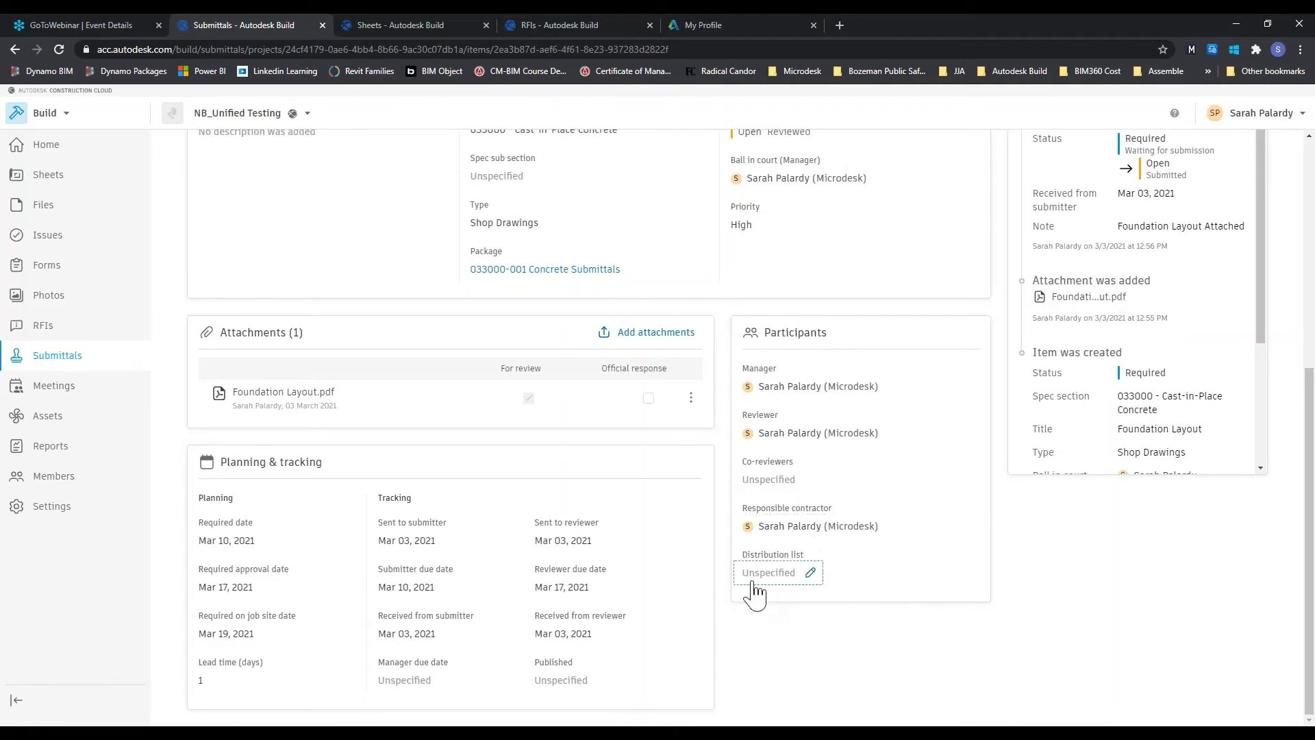
pyautogui.scroll(3, 1145, 581)
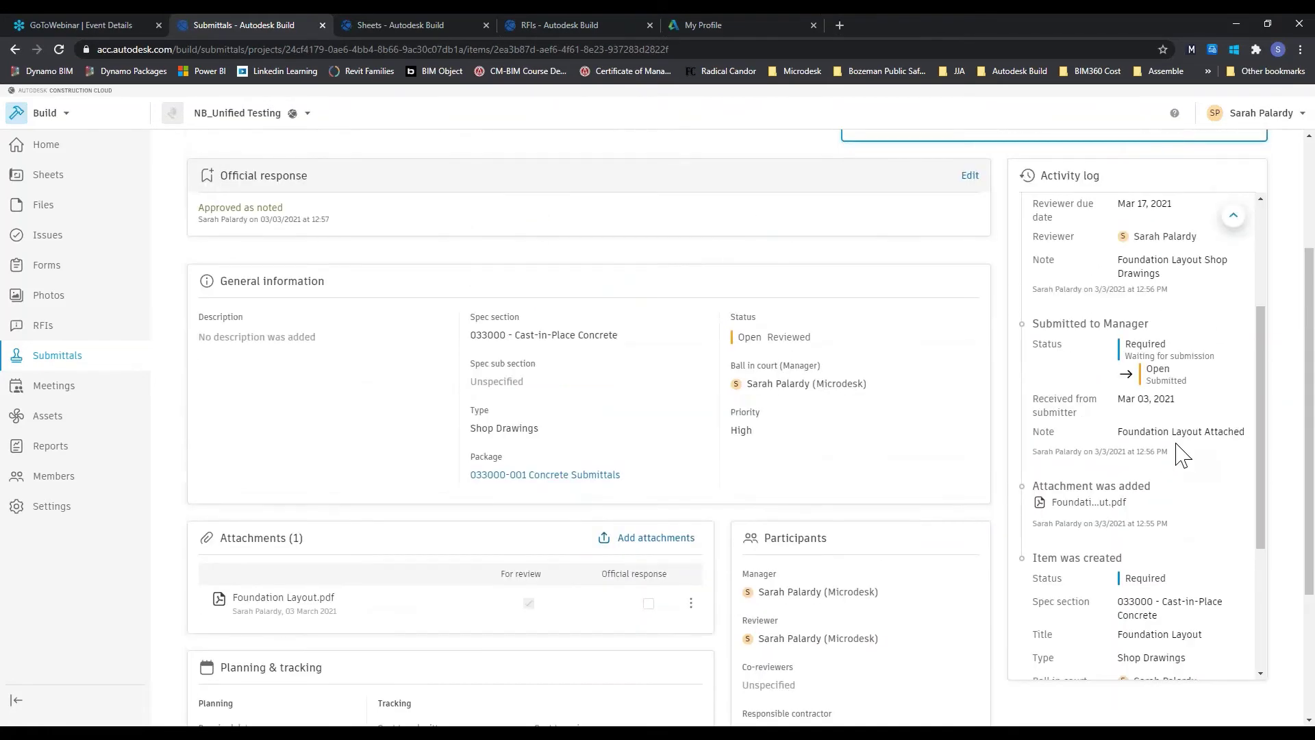
pyautogui.scroll(-5, 1167, 515)
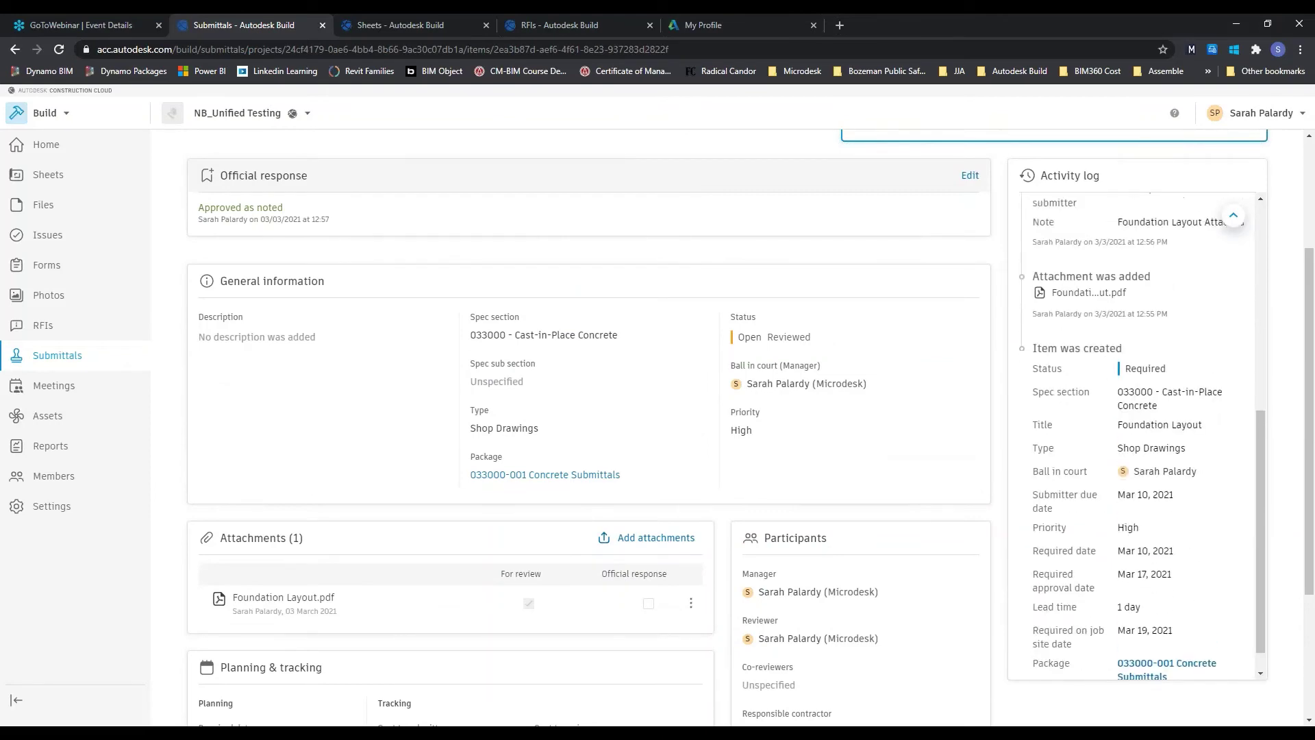
pyautogui.scroll(10, 1137, 438)
pyautogui.scroll(3, 401, 369)
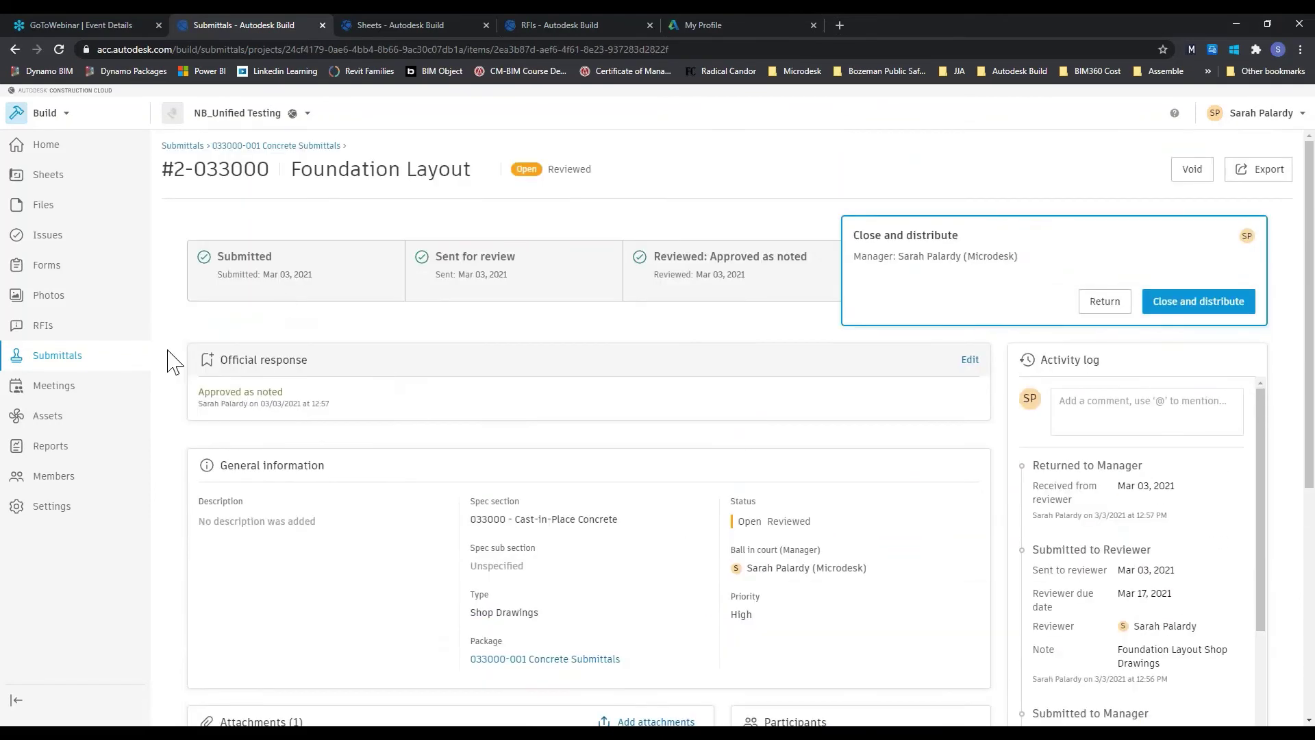
# Review the permissions and response options in the Submittals settings, then return to the submittal items
pyautogui.click(57, 356)
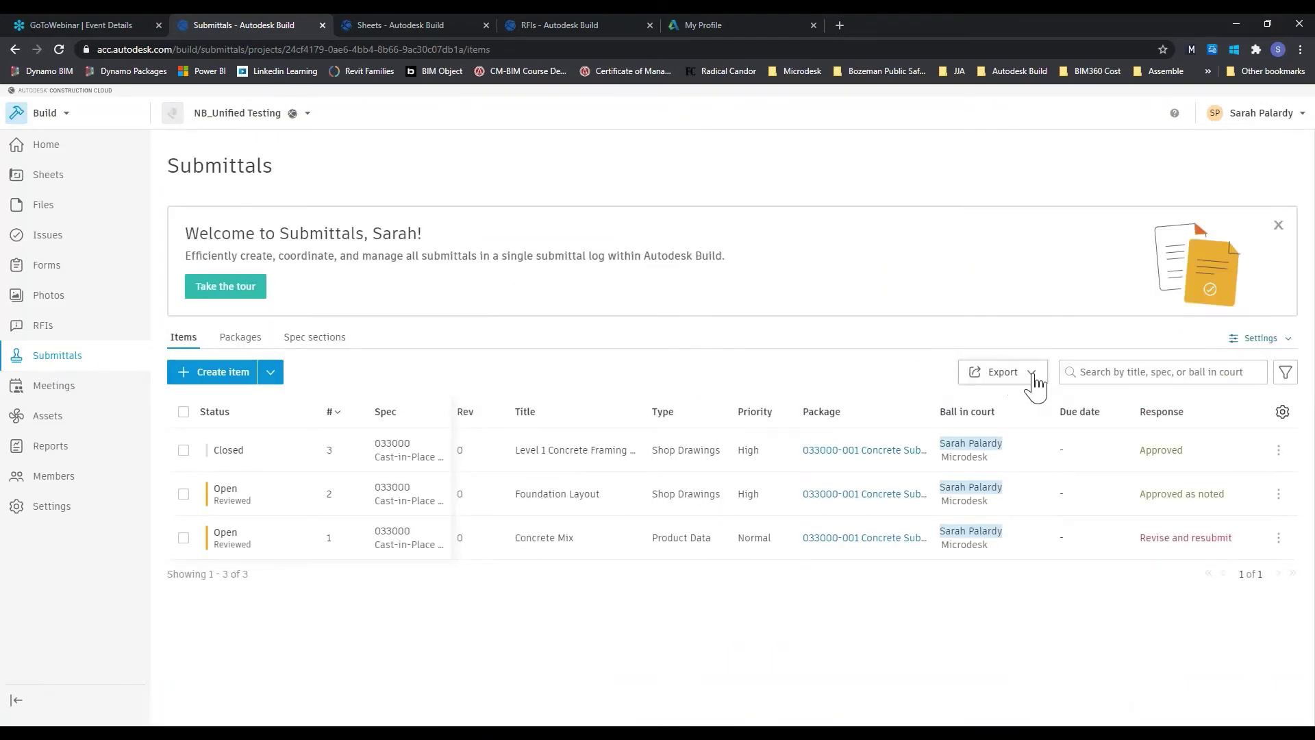
pyautogui.click(1269, 339)
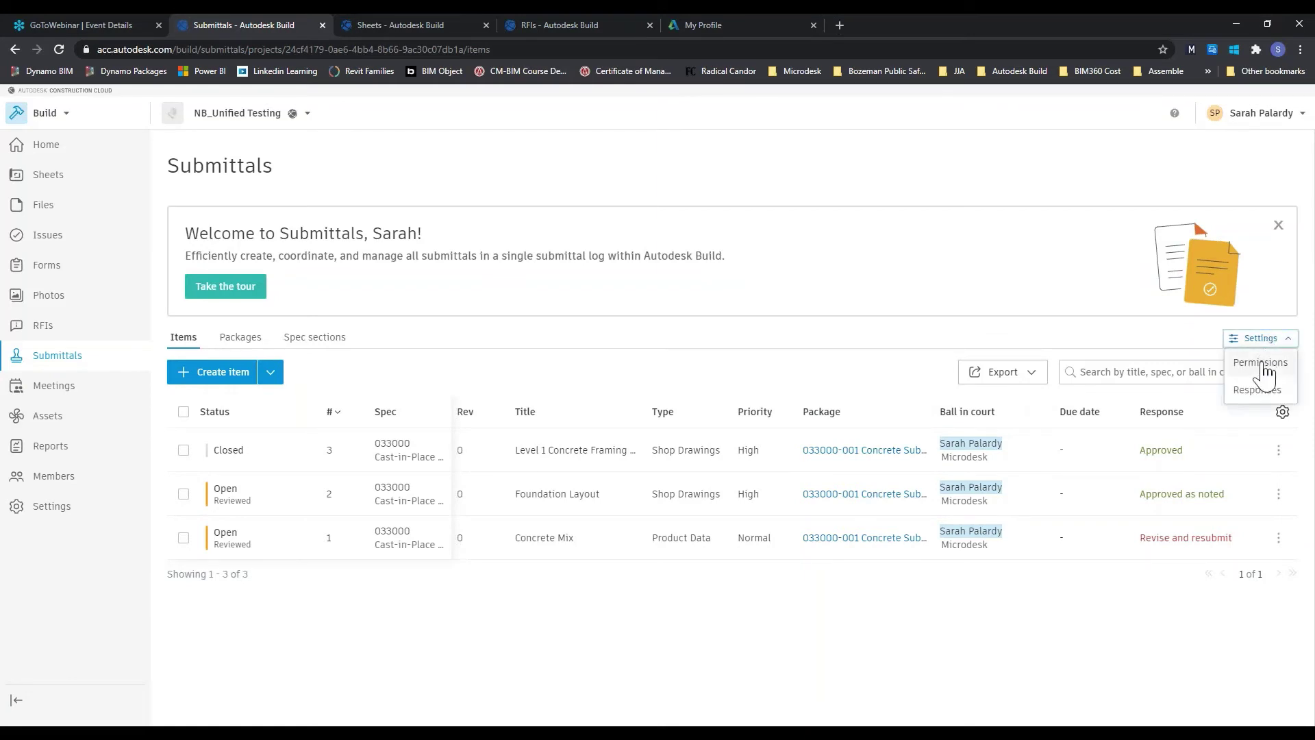
pyautogui.click(1263, 365)
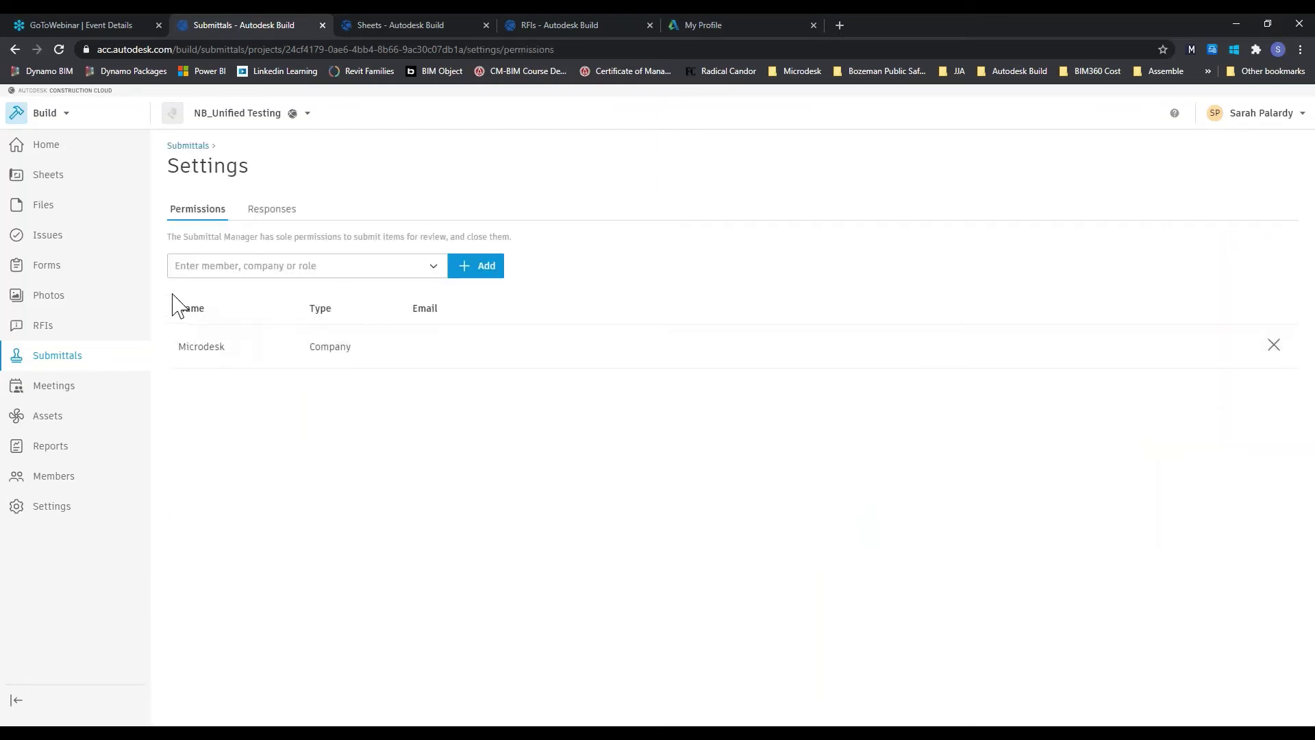
pyautogui.click(264, 209)
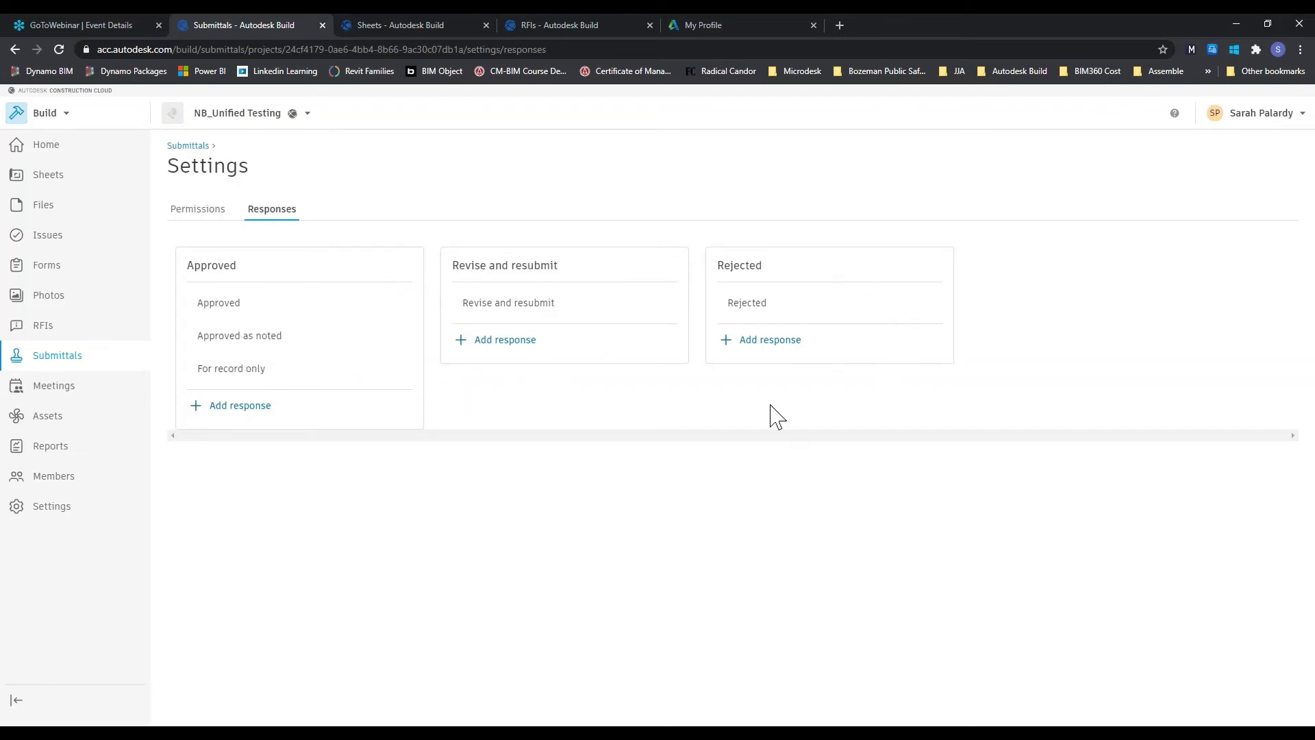
pyautogui.click(184, 145)
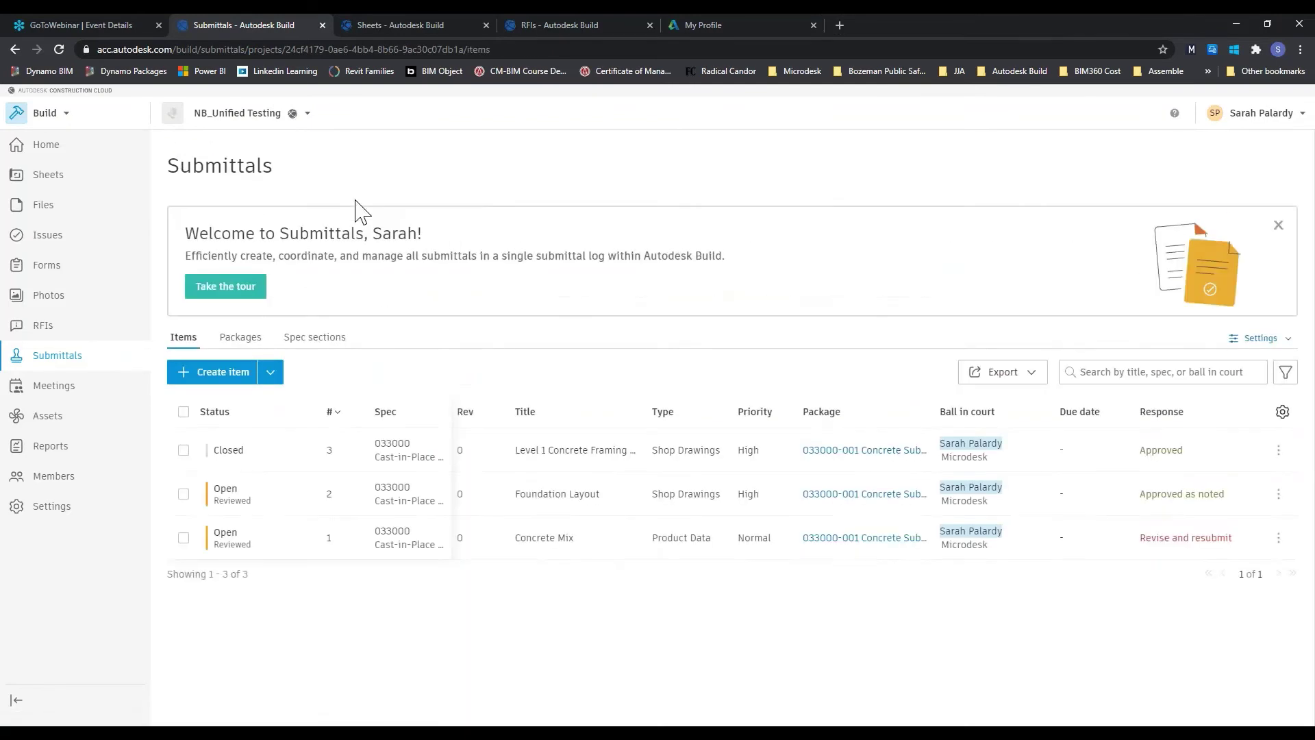
# Start a new submittal item and assign it to spec section 033000 - Cast-in-Place Concrete
pyautogui.click(223, 372)
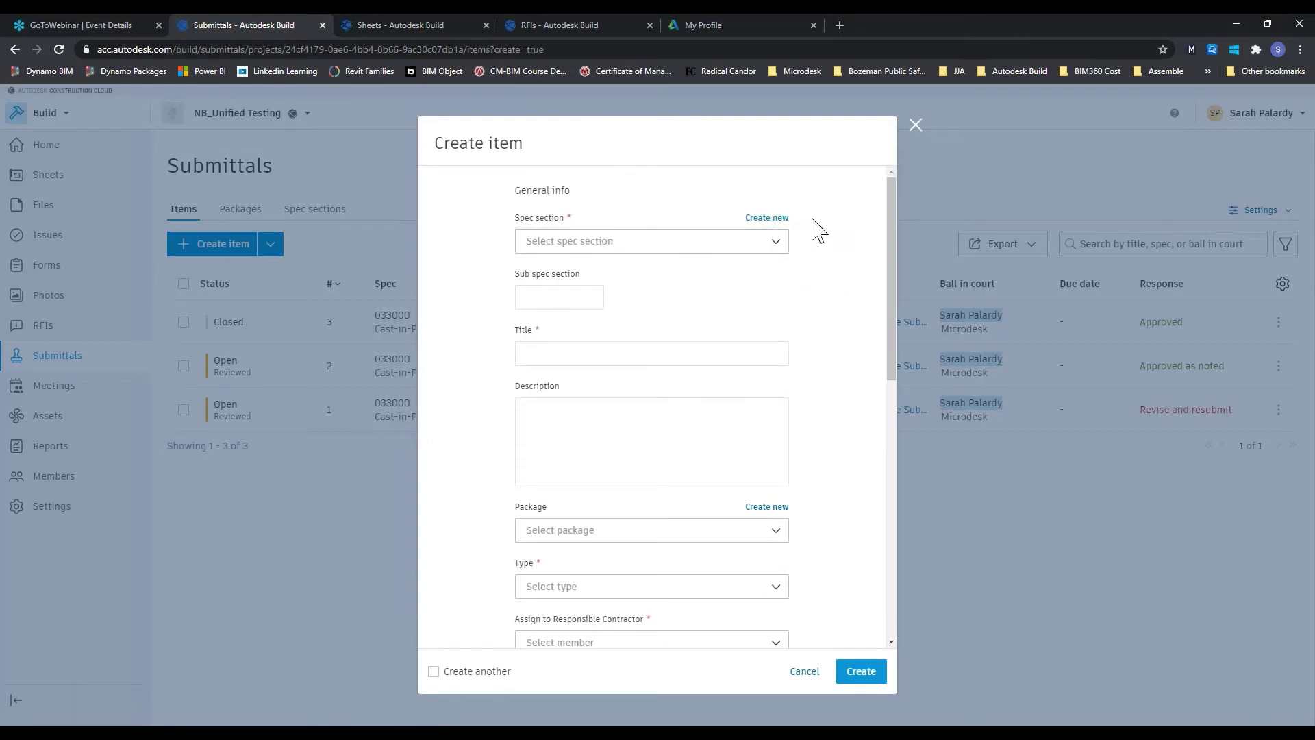
pyautogui.click(764, 245)
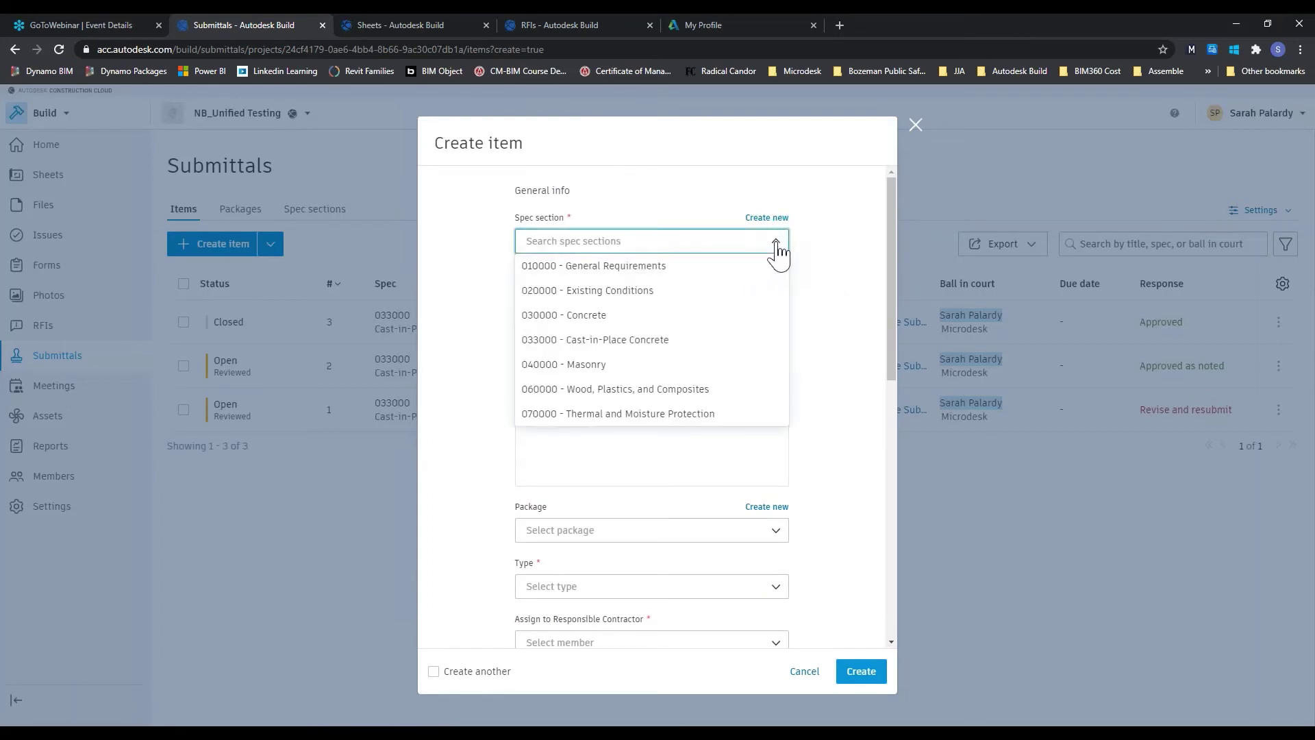
pyautogui.click(662, 340)
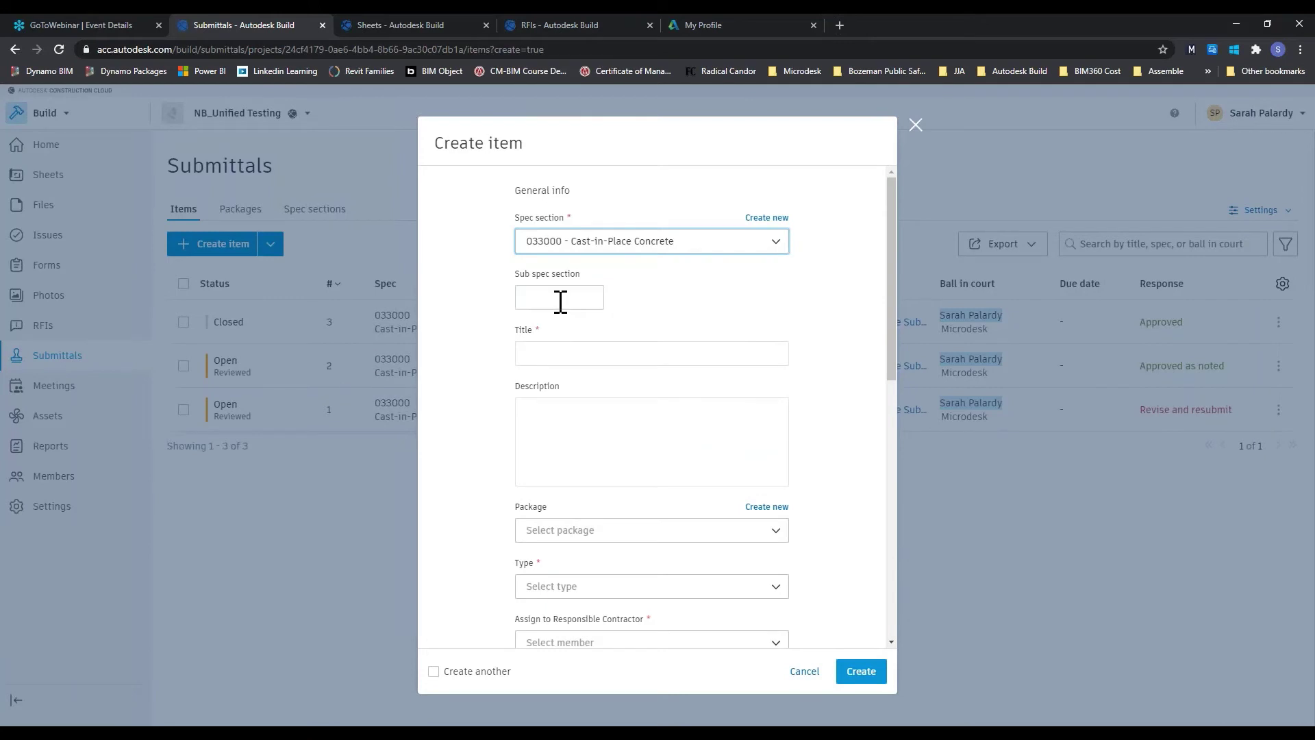
# Title the new submittal item "Level Concrete Framing"
pyautogui.click(629, 353)
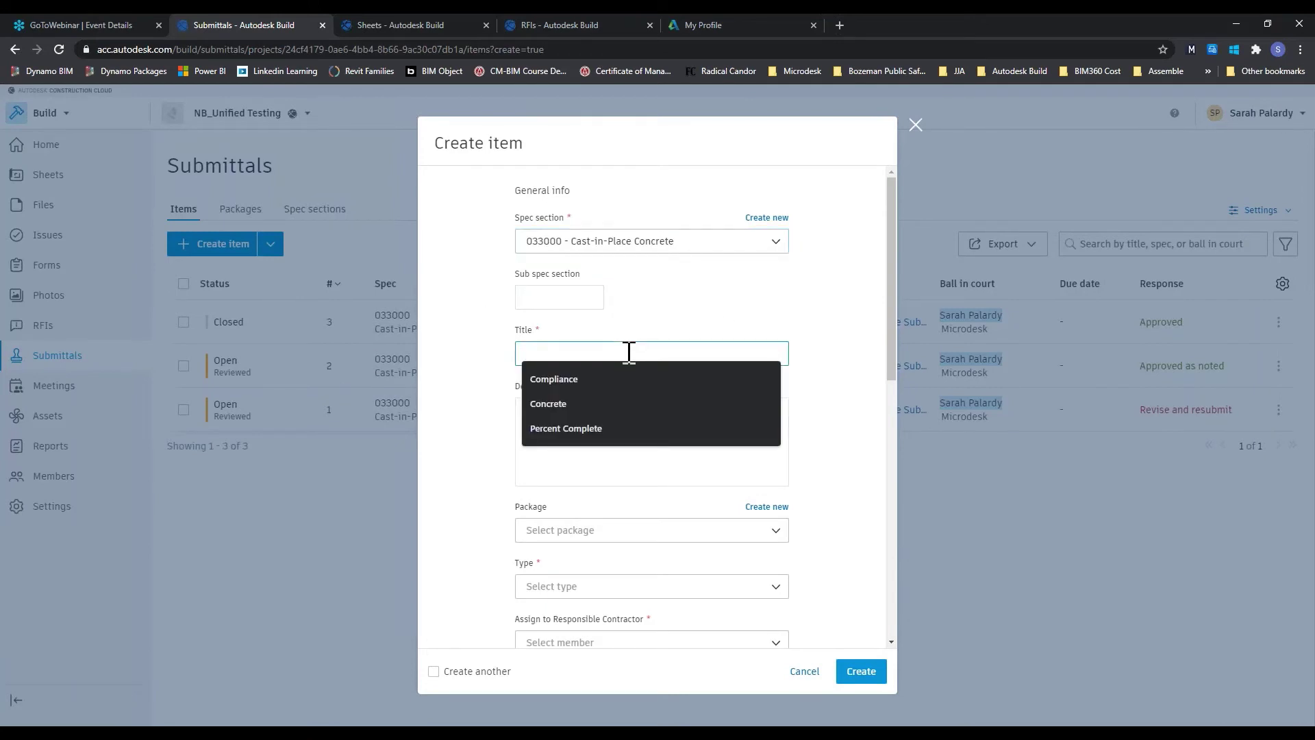
pyautogui.write('C')
pyautogui.press('BackSpace')
pyautogui.write('CIP ')
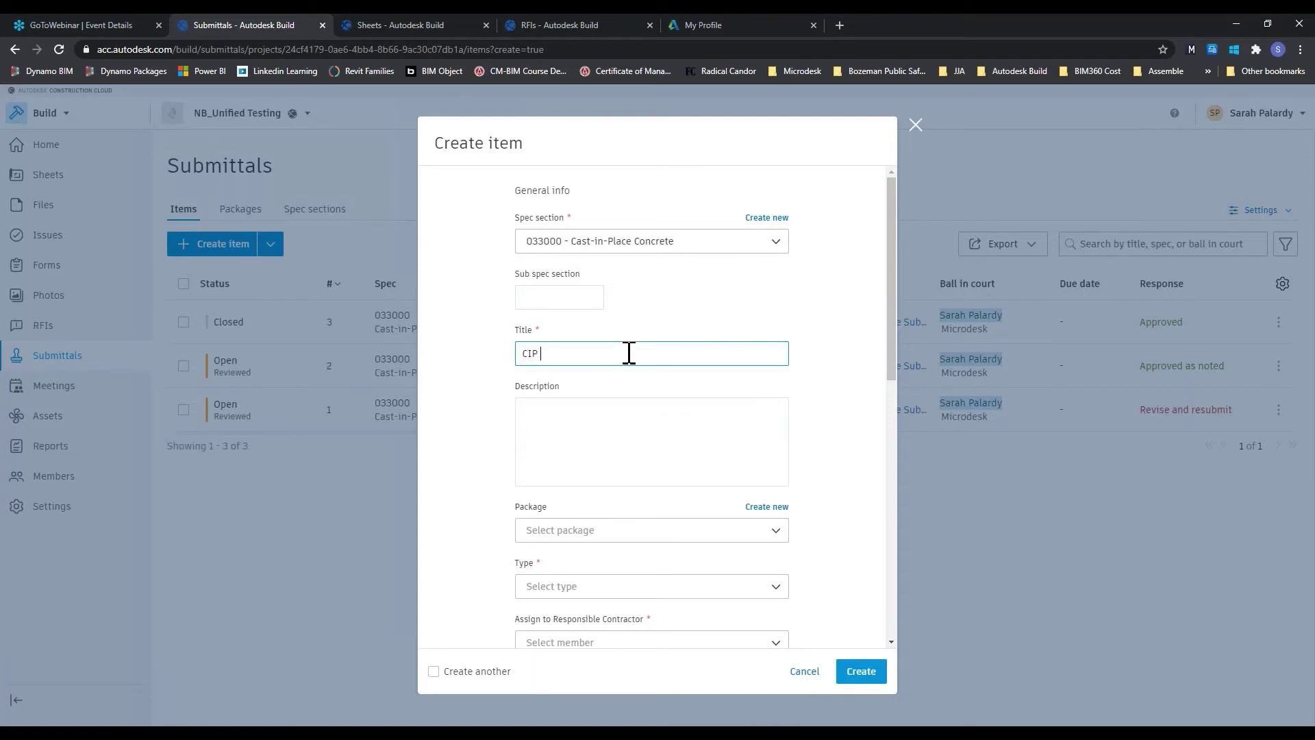
pyautogui.write('Con')
pyautogui.press('BackSpace')
pyautogui.press('BackSpace')
pyautogui.press('BackSpace')
pyautogui.press('BackSpace')
pyautogui.press('BackSpace')
pyautogui.write('Level Concrete Framing')
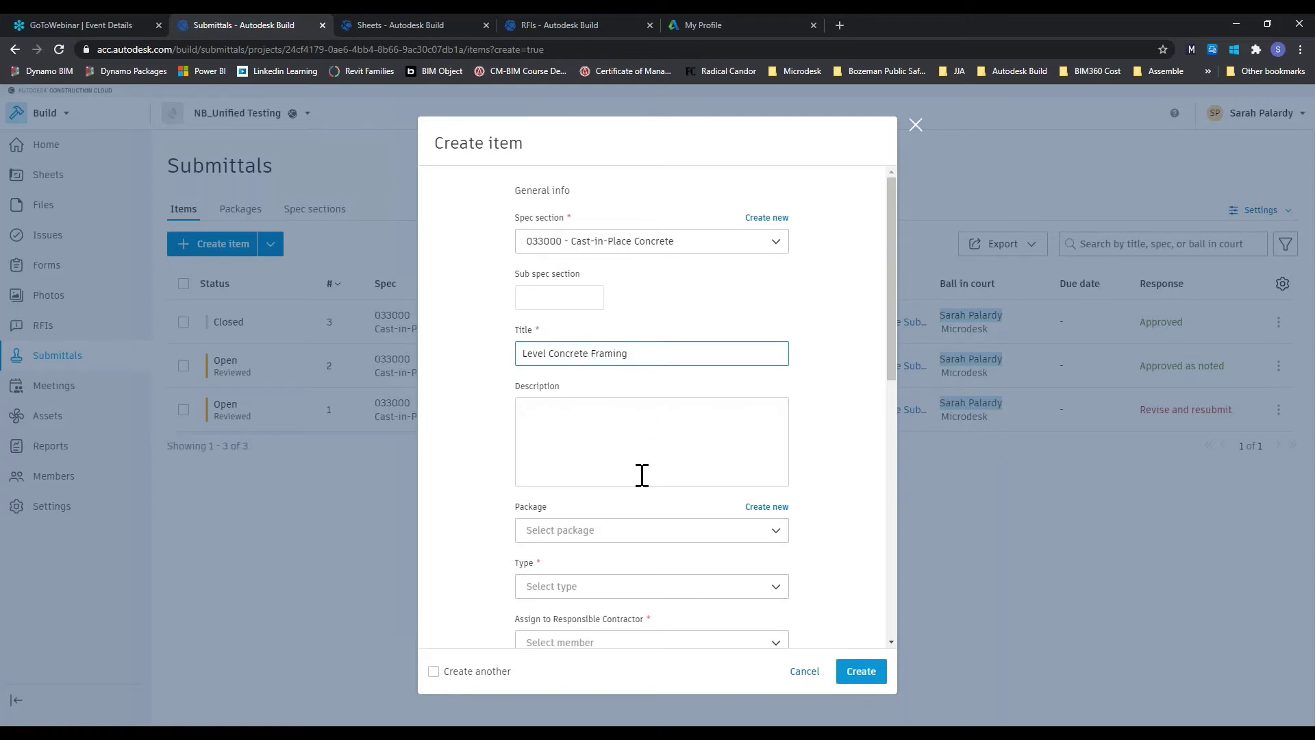
# Place the new item in package 033000-001 Concrete Submittals and set its type to Shop Drawings
pyautogui.click(694, 532)
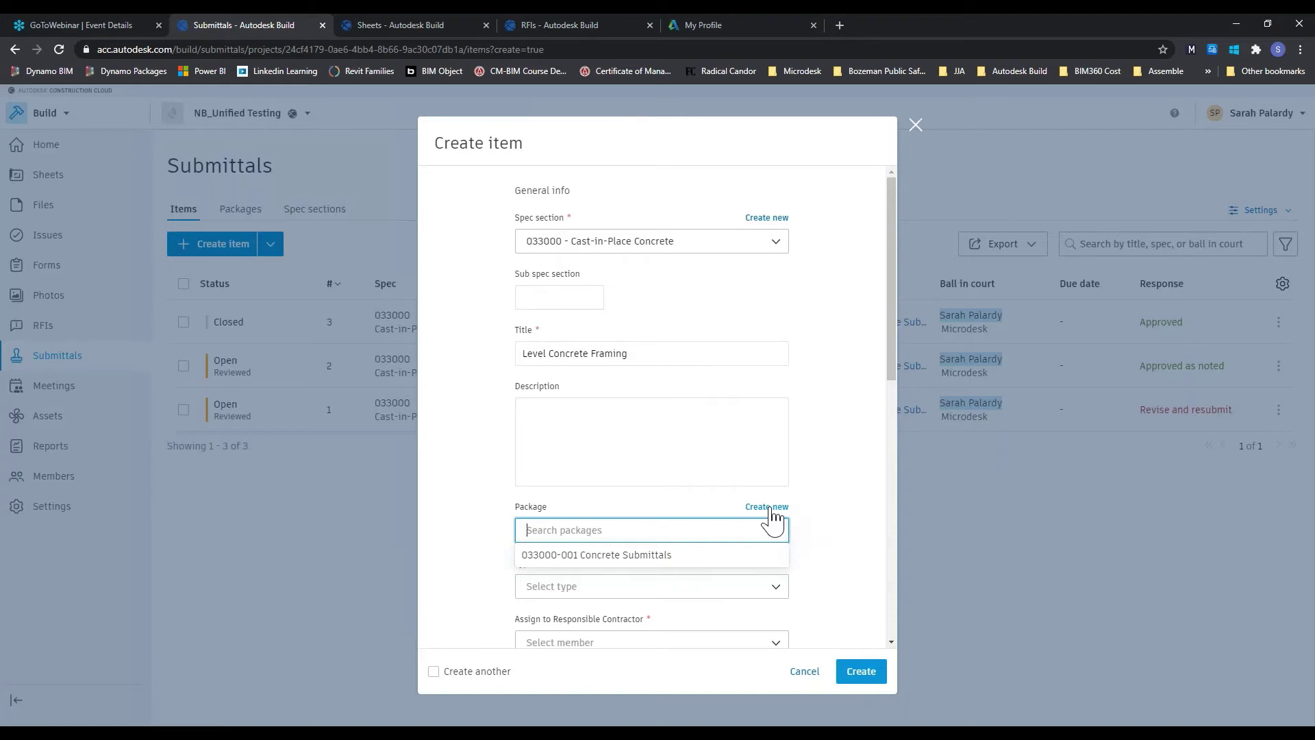
pyautogui.click(668, 556)
pyautogui.scroll(-2, 484, 490)
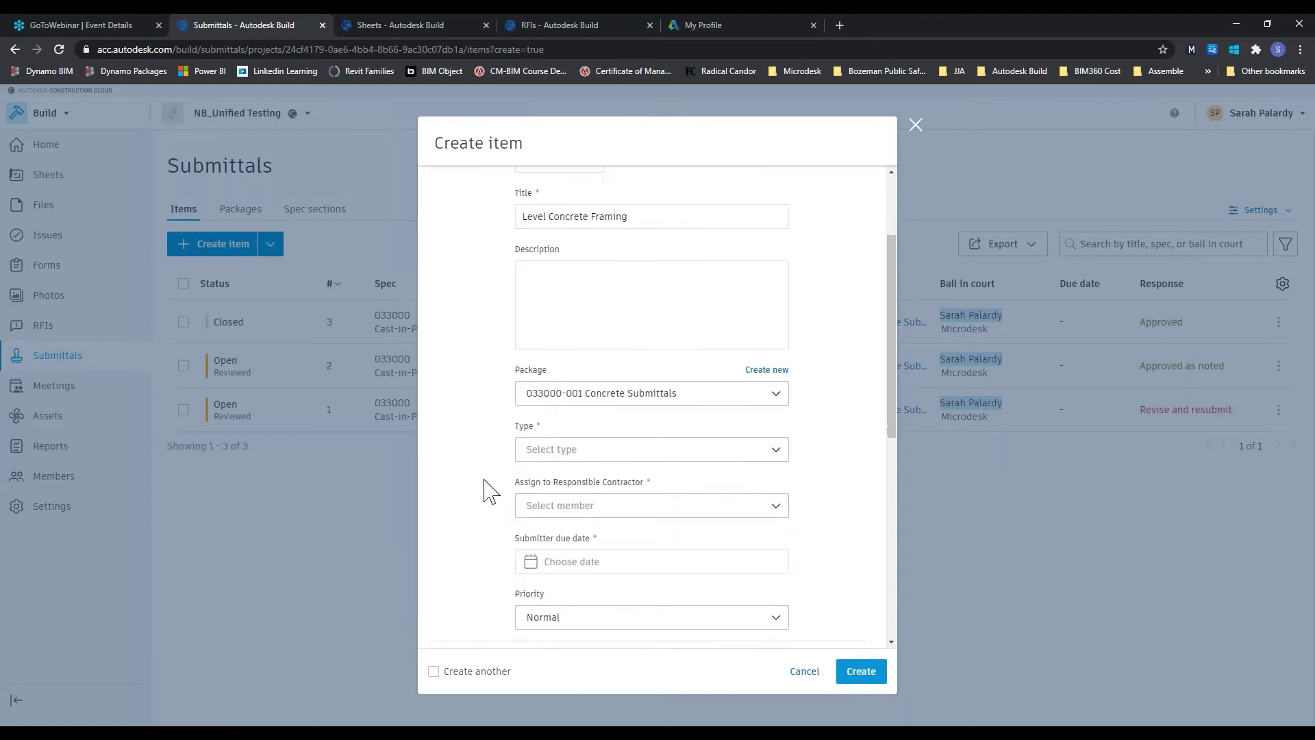
pyautogui.click(705, 452)
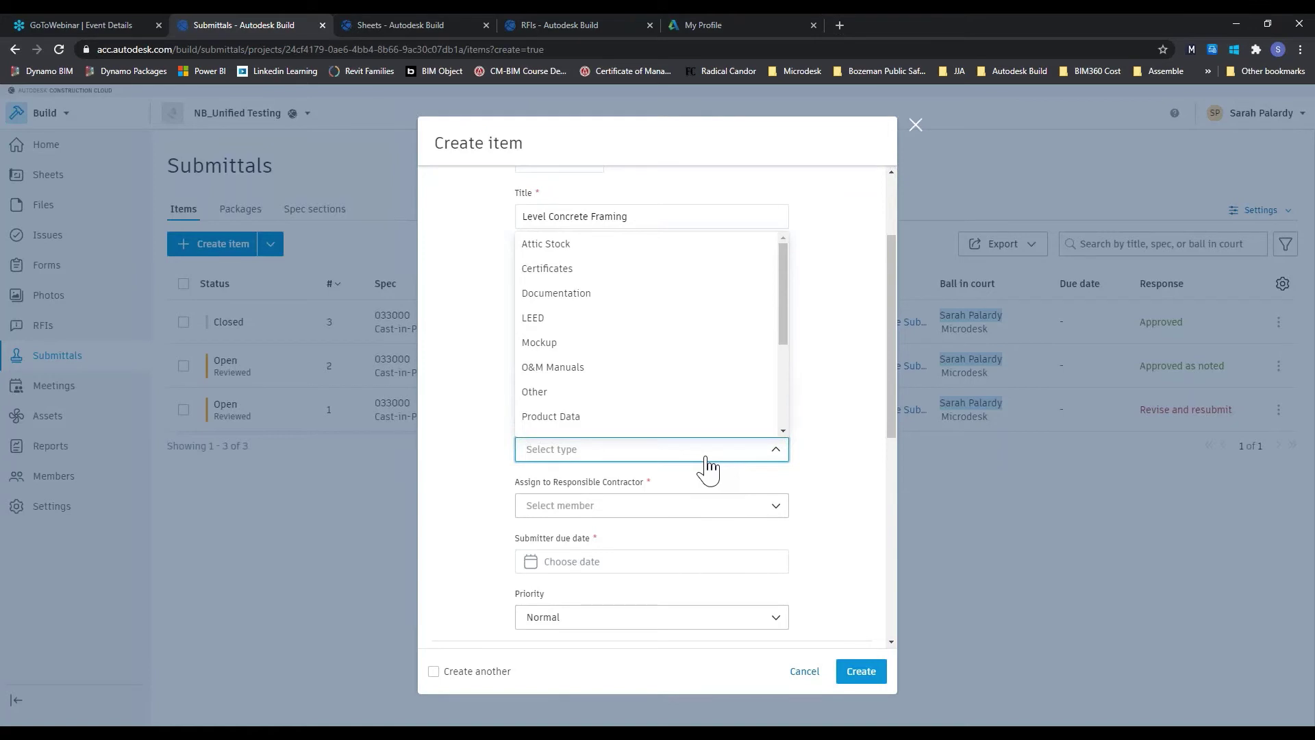
pyautogui.scroll(-1, 620, 332)
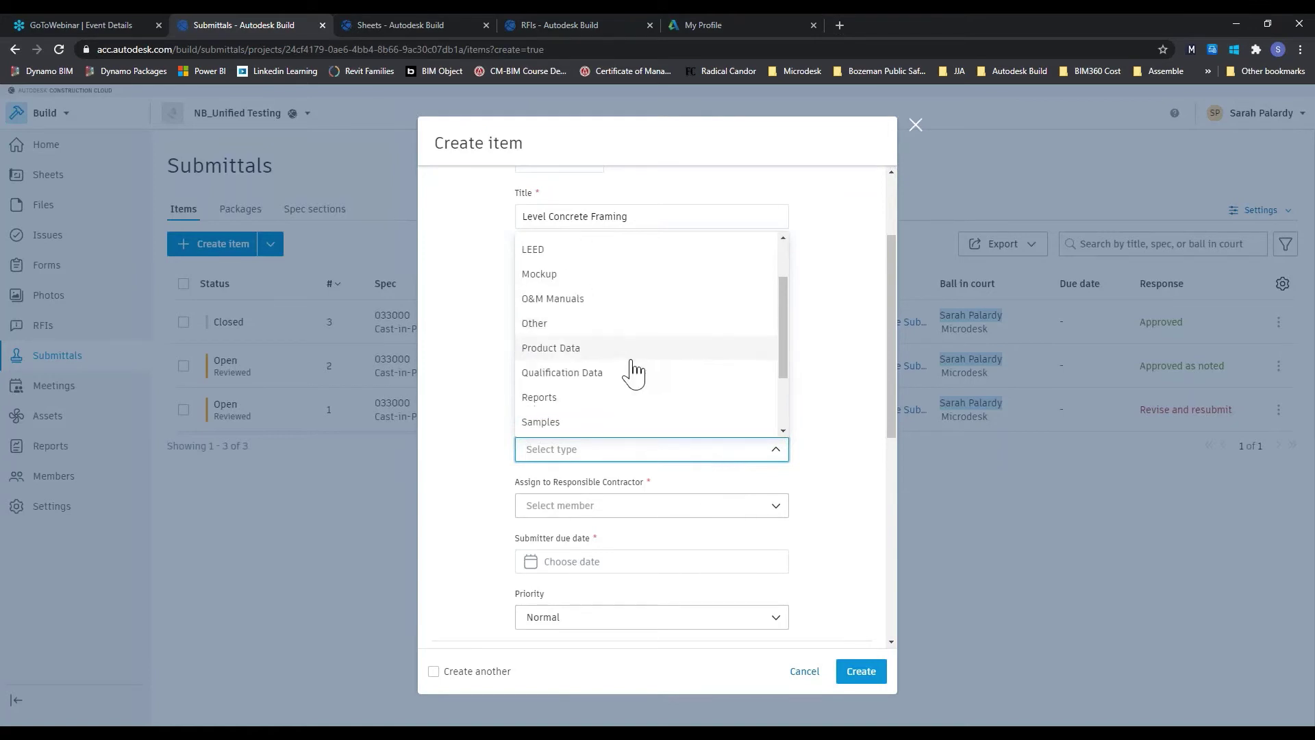
pyautogui.scroll(-2, 633, 374)
pyautogui.click(607, 411)
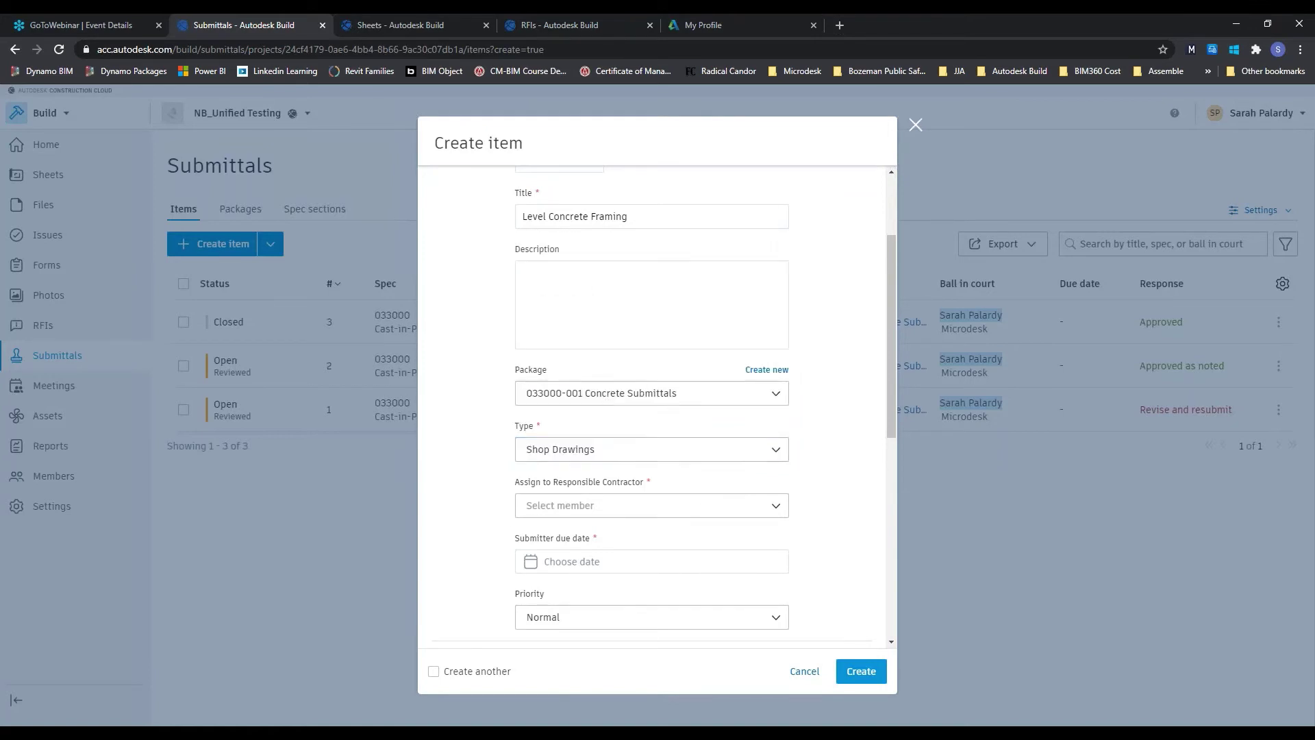
# Search for the responsible contractor by first name and assign the matching Microdesk member to the new submittal item
pyautogui.scroll(-2, 504, 480)
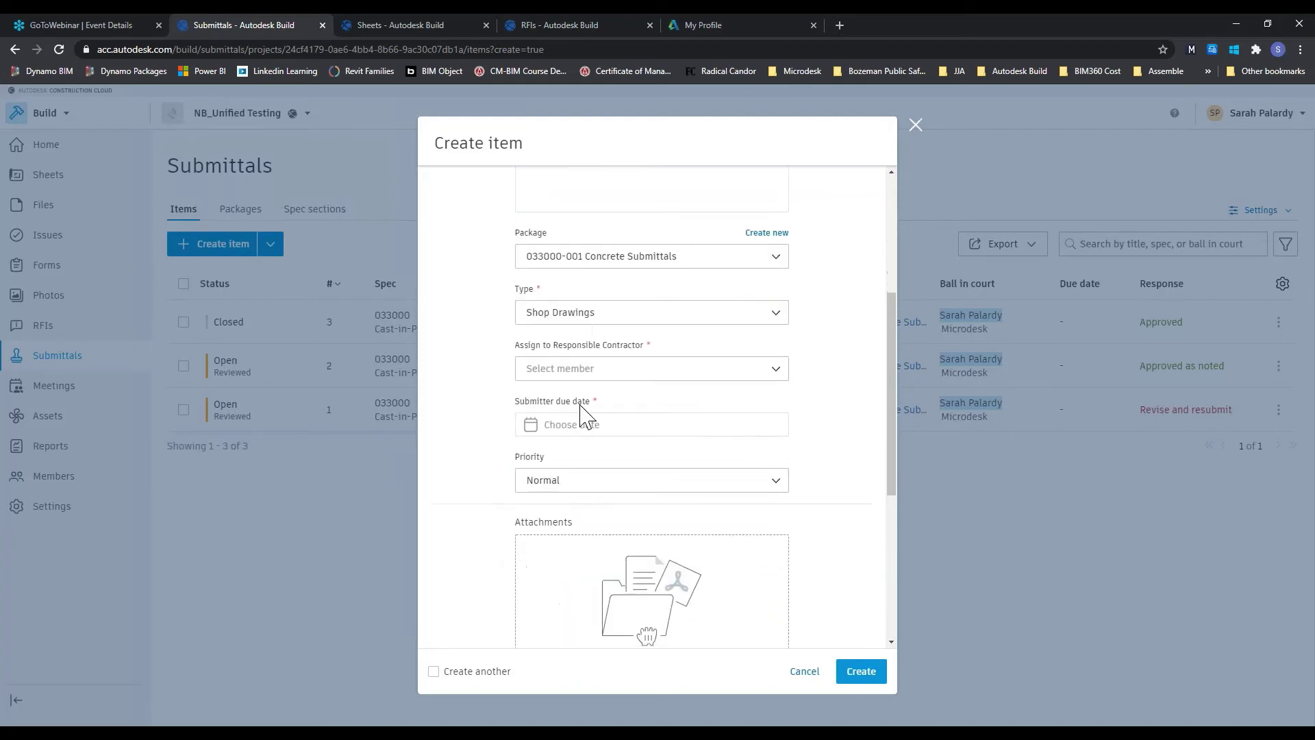
pyautogui.click(690, 374)
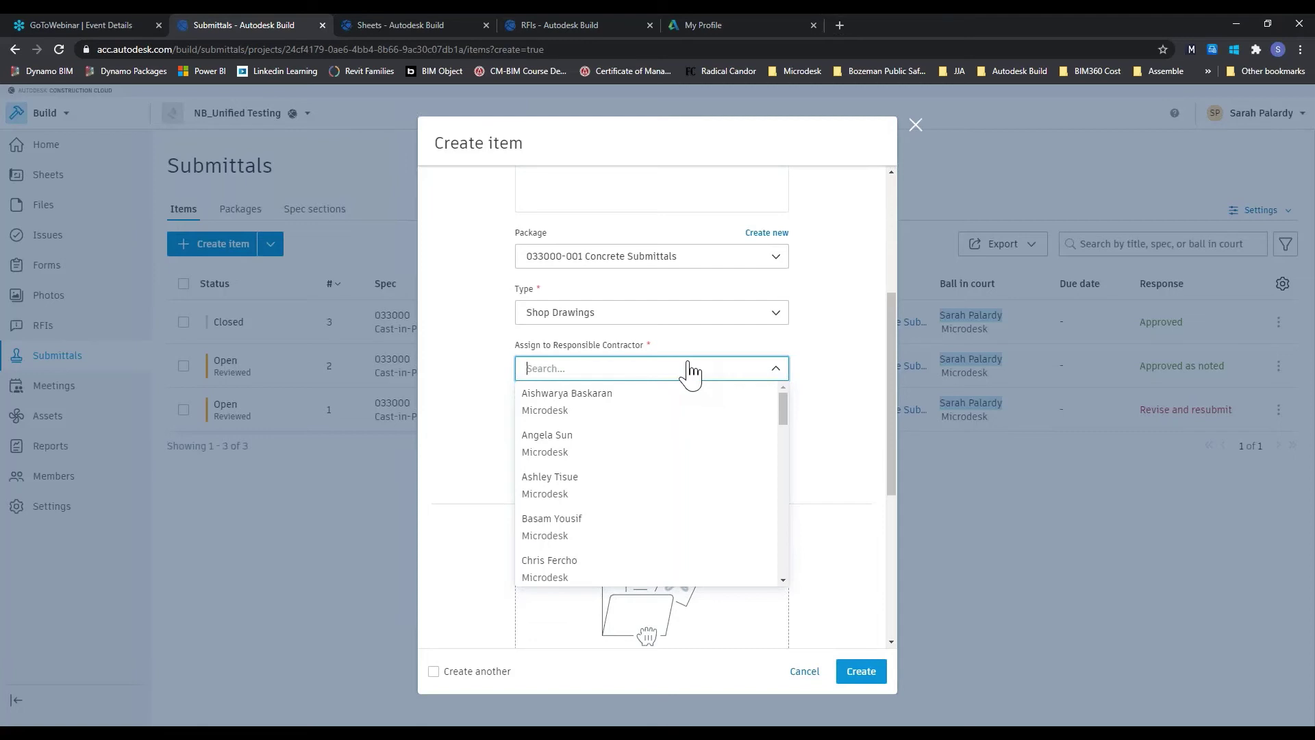
pyautogui.write('sarah')
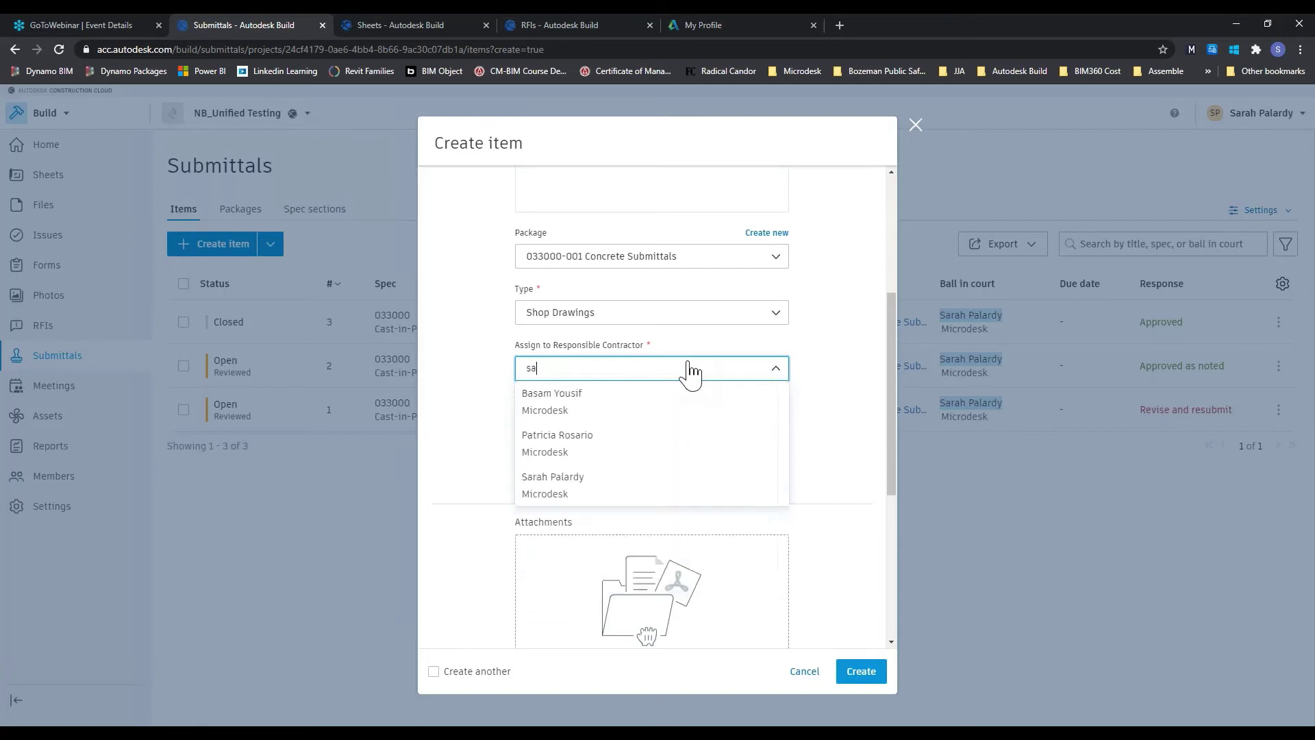
pyautogui.click(678, 405)
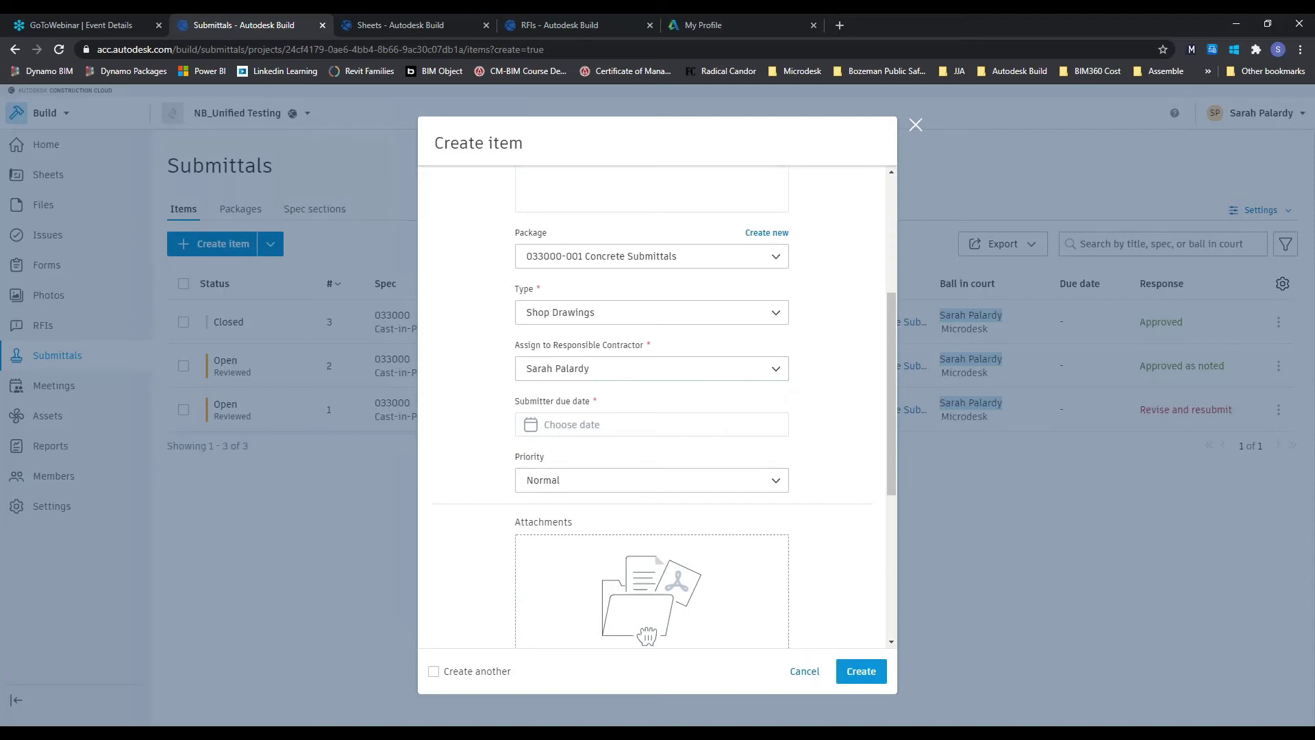
# Set the new submittal item's submitter due date to March 9, 2021 and its priority to High
pyautogui.click(626, 426)
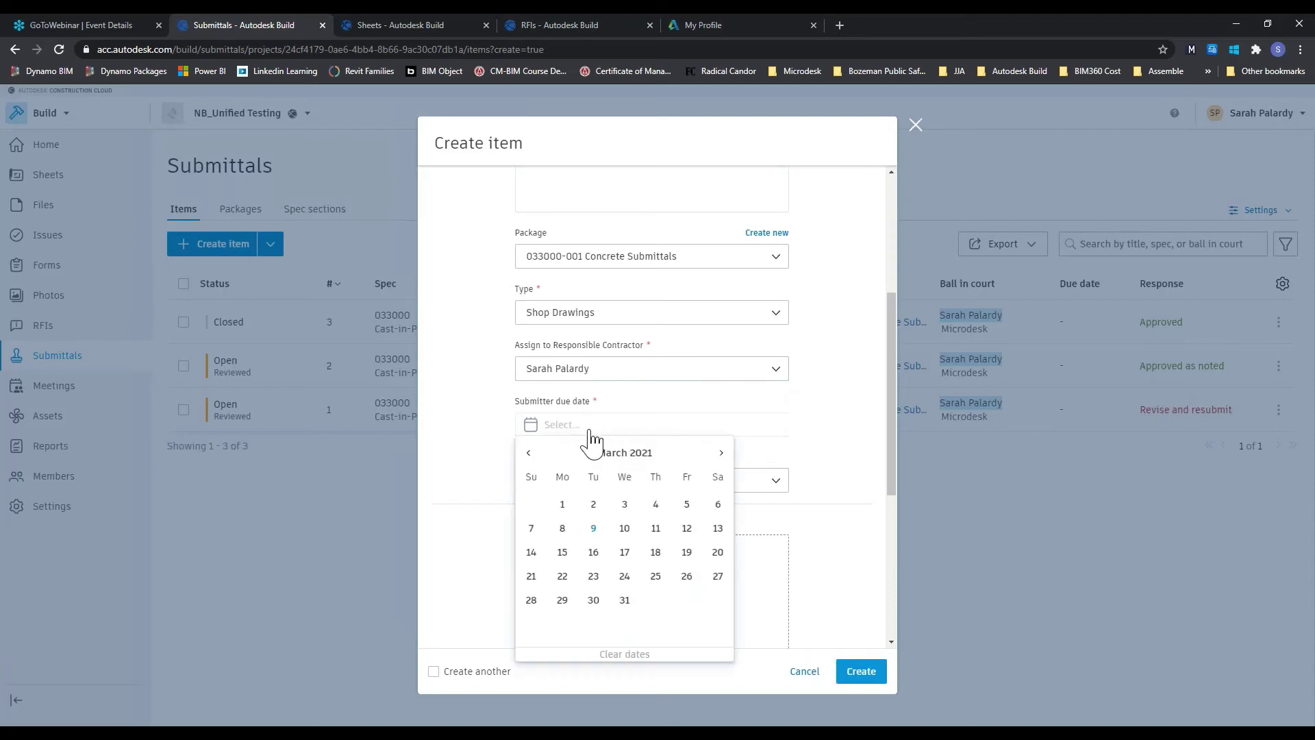
pyautogui.click(591, 529)
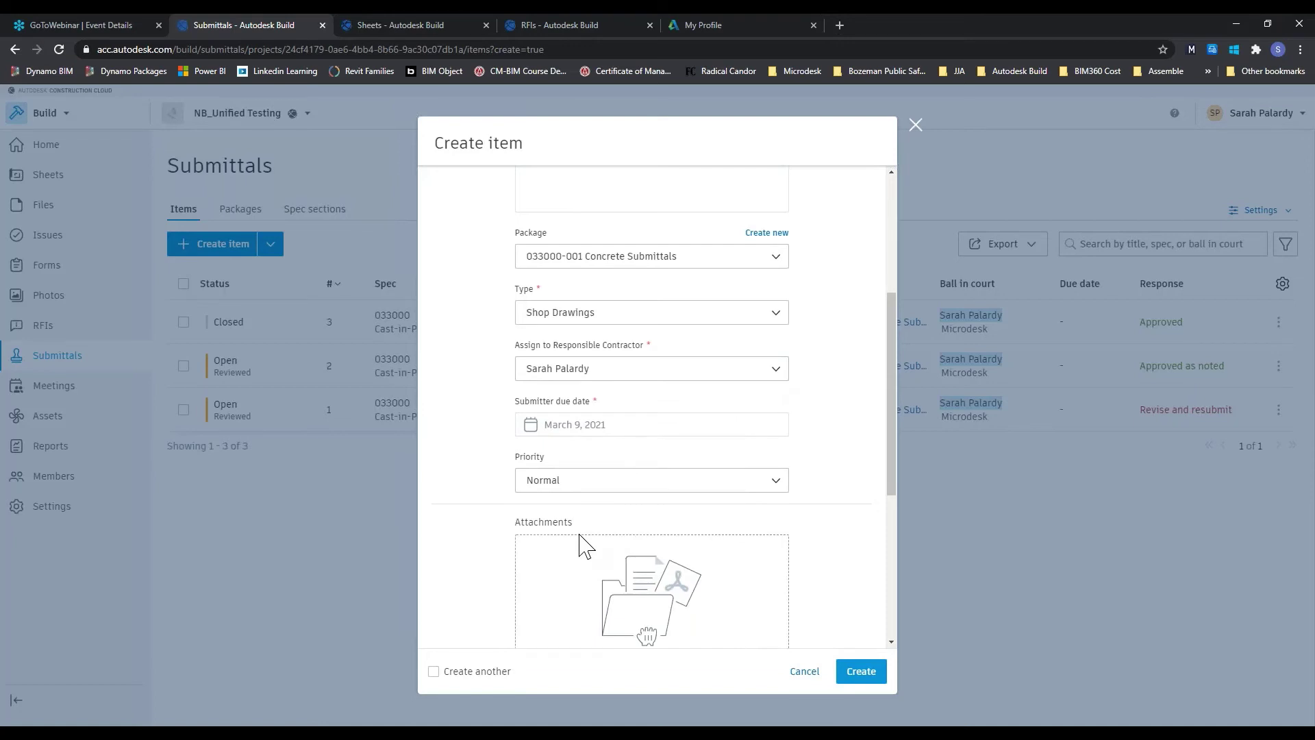
pyautogui.click(623, 480)
pyautogui.click(615, 506)
# Create the submittal item, leaving its attachments and planning fields empty
pyautogui.scroll(-1, 448, 456)
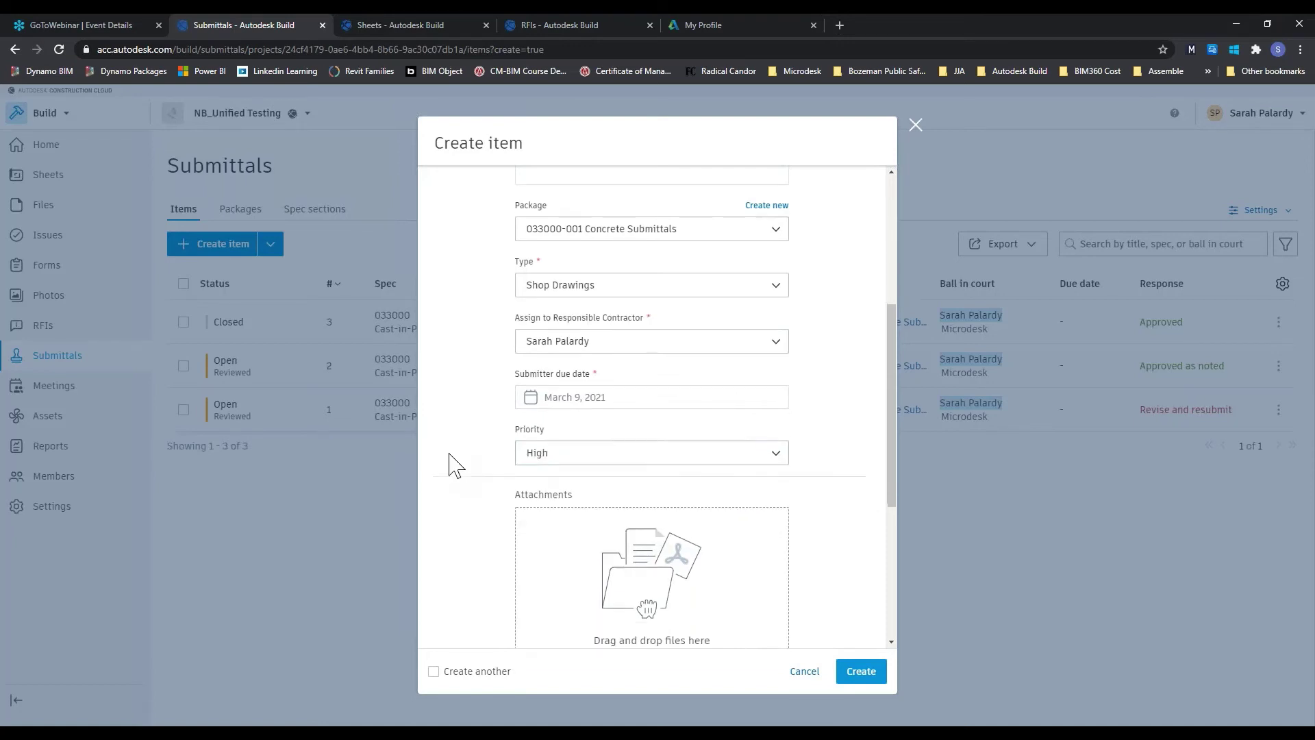
pyautogui.scroll(-4, 453, 466)
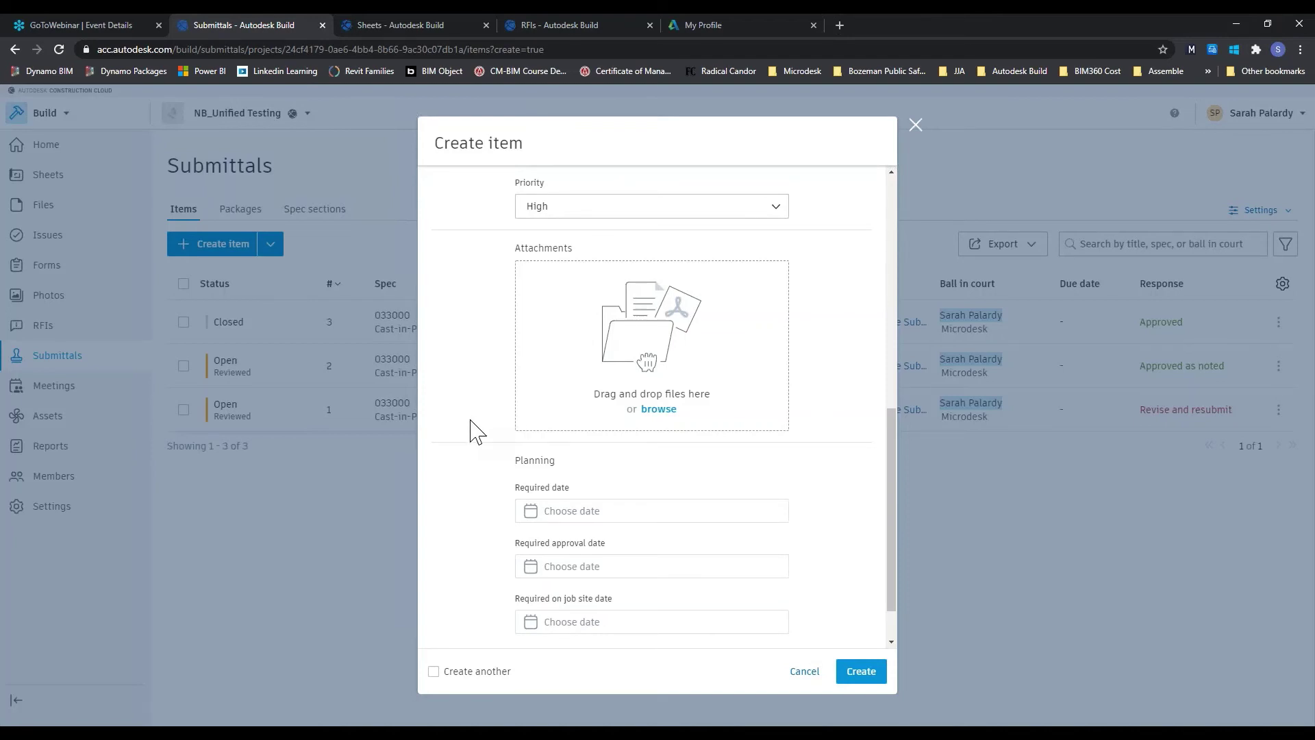
pyautogui.scroll(-1, 370, 460)
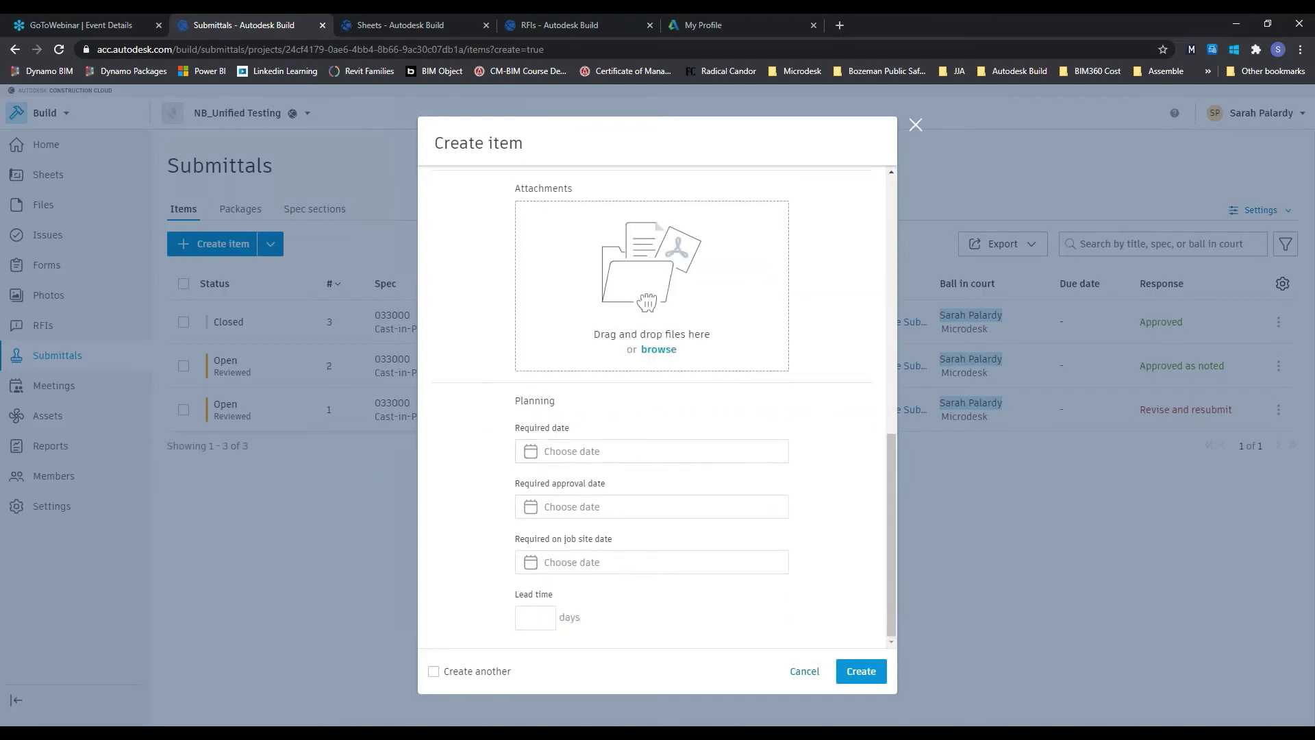
pyautogui.click(862, 672)
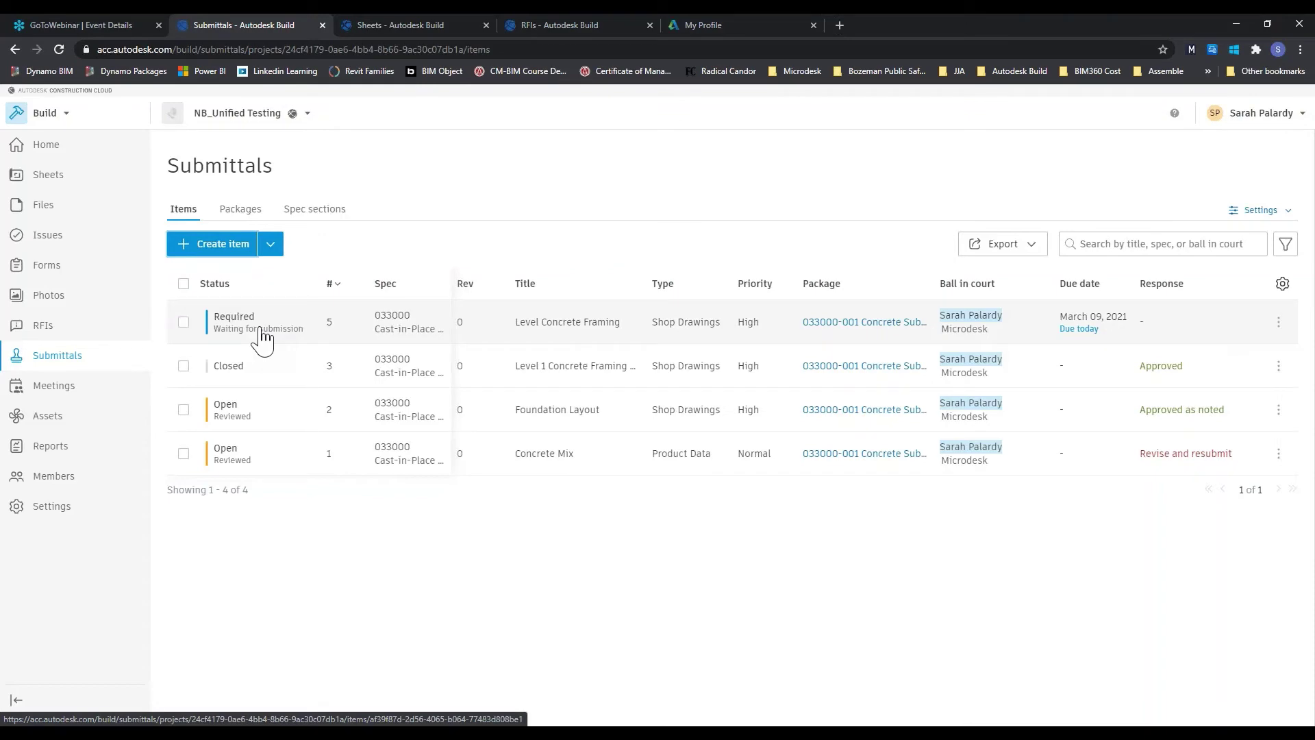
# Open the Level Concrete Framing submittal and attach Framing Layout.pdf for its submission to the manager
pyautogui.click(263, 340)
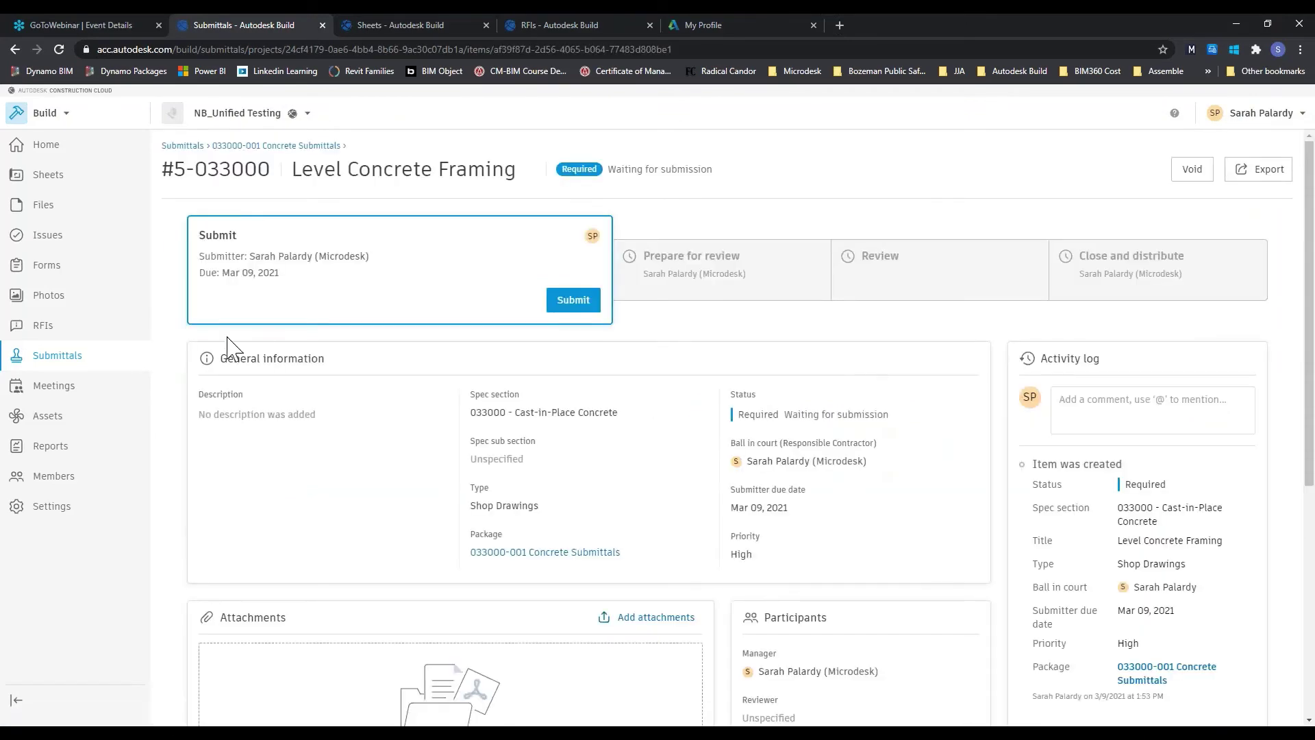
pyautogui.click(574, 302)
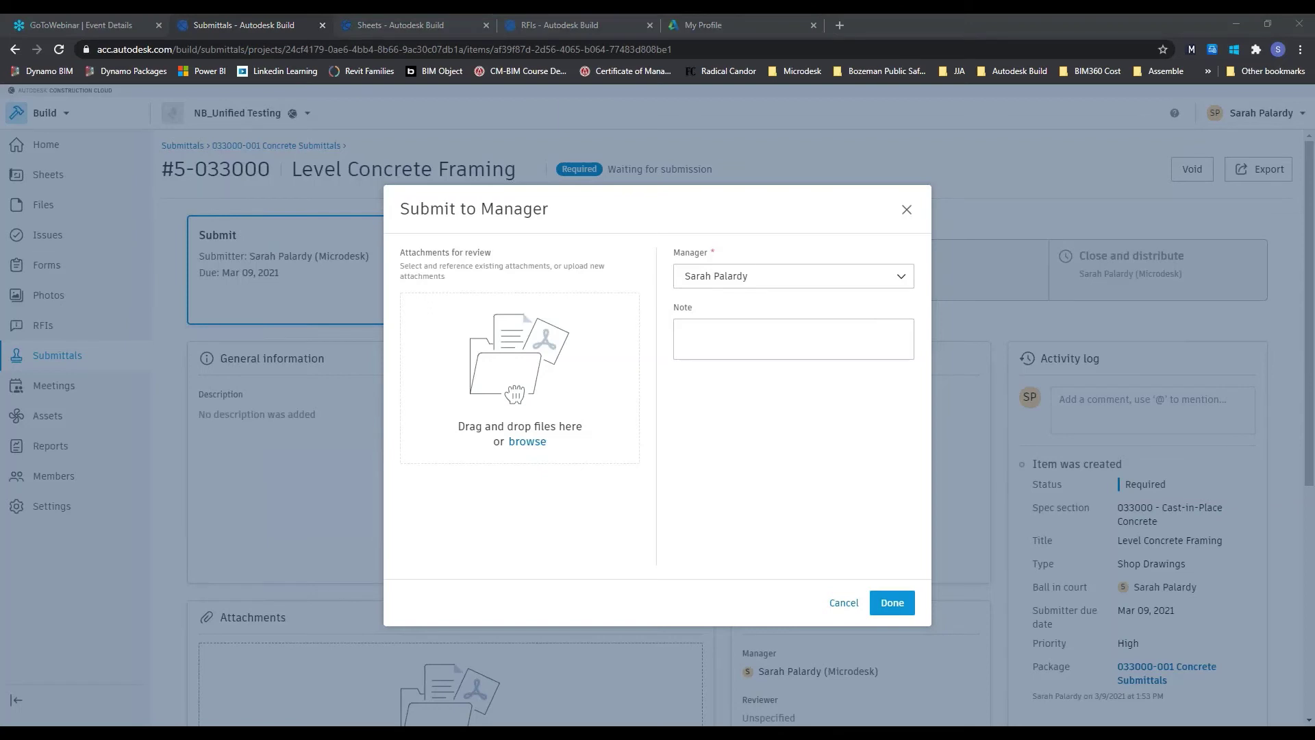
pyautogui.moveTo(582, 441); pyautogui.dragTo(576, 431)
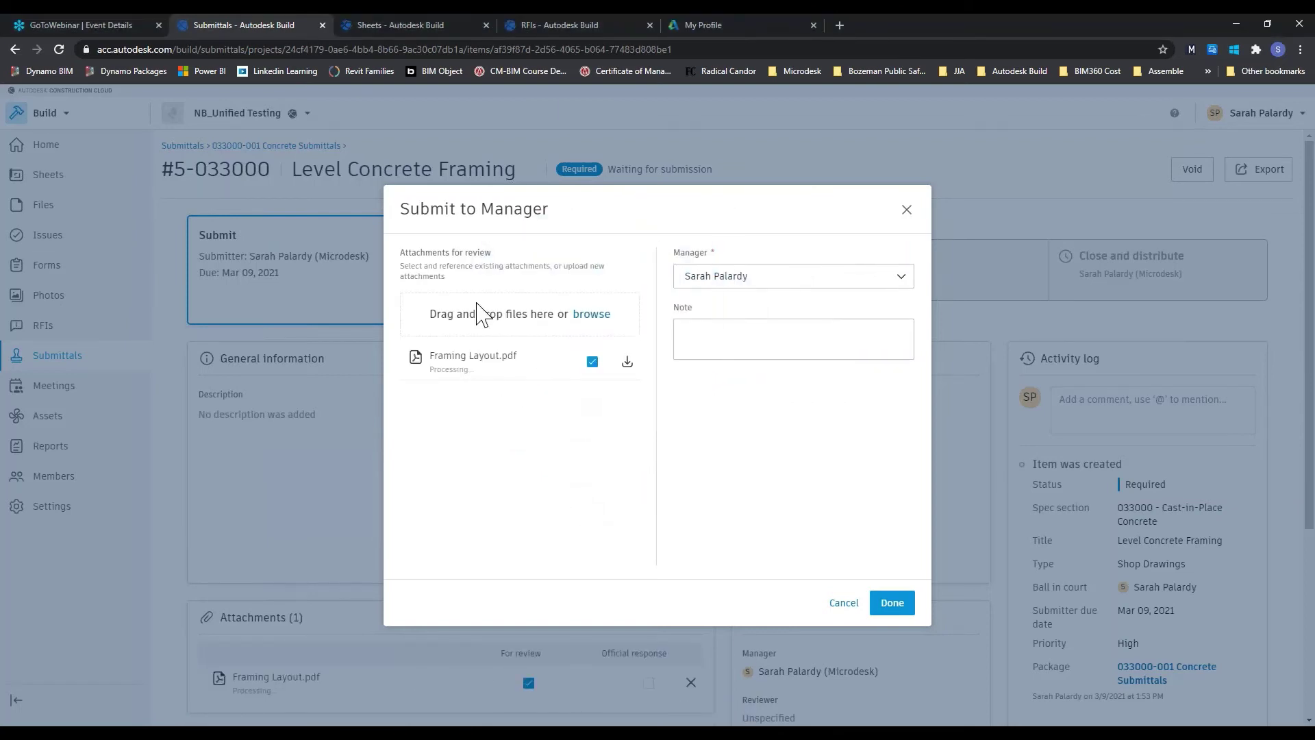
# Search for the manager by first name, select the matching Microdesk member and submit the item to them
pyautogui.click(788, 278)
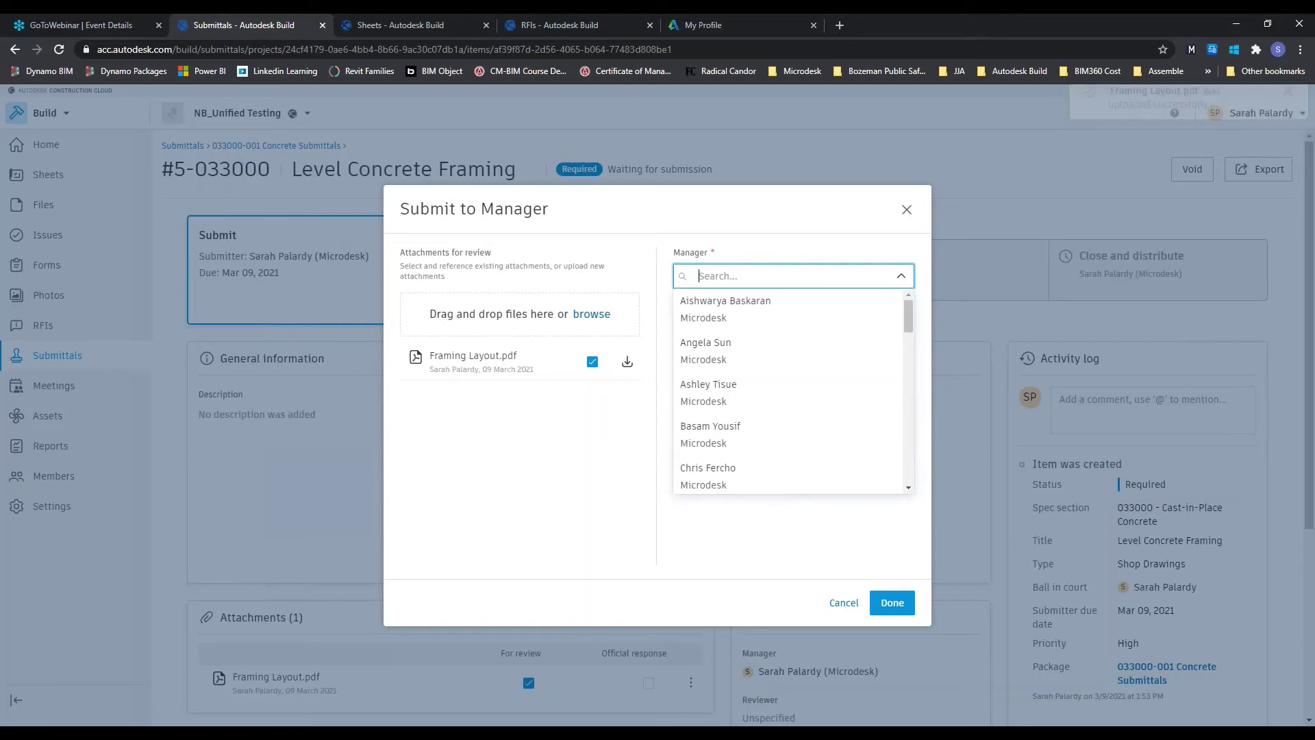
pyautogui.write('sarah')
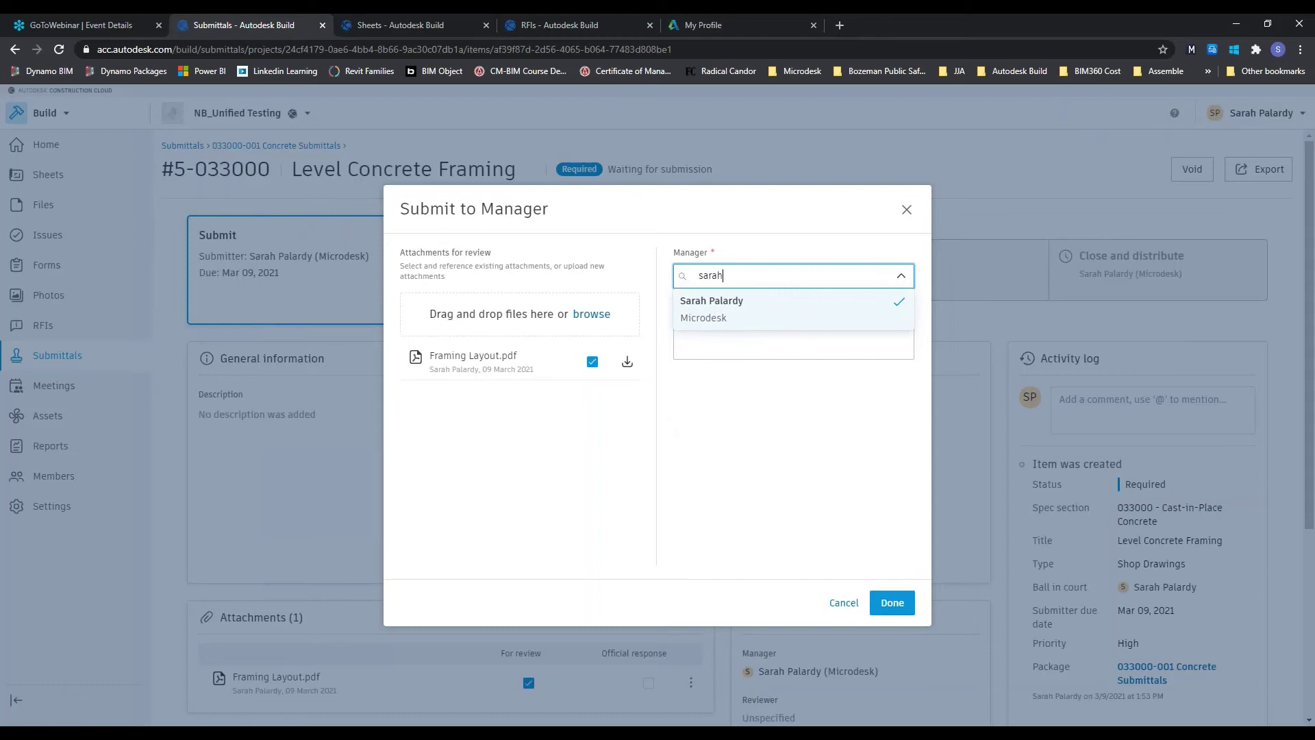
pyautogui.click(814, 309)
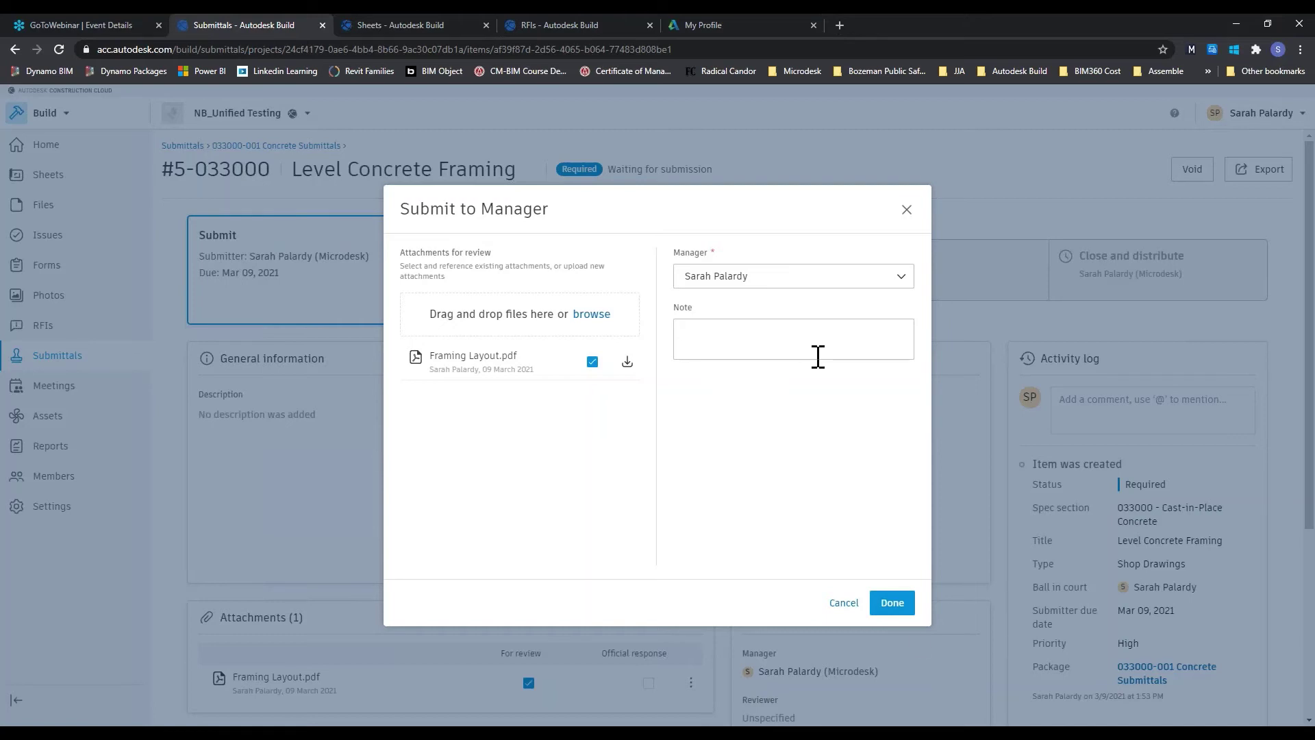
pyautogui.click(900, 612)
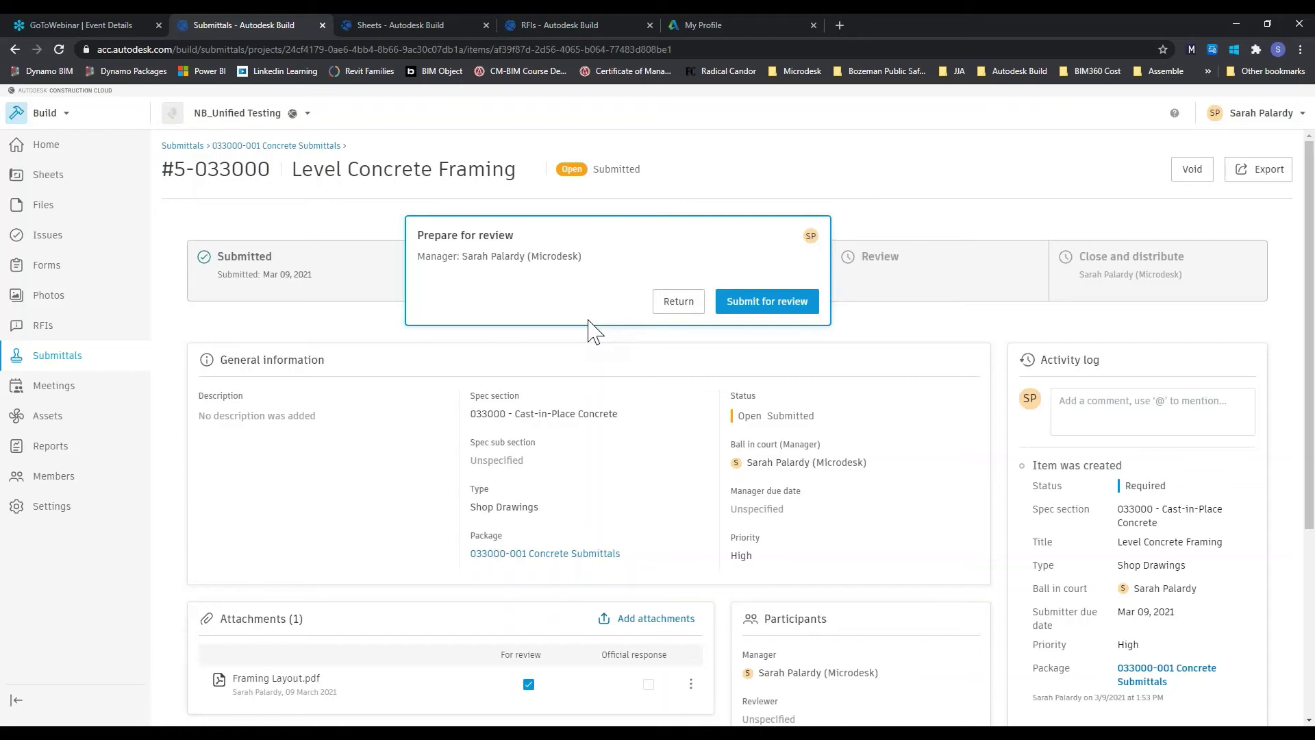
# Start submitting the item for review and choose the Microdesk reviewer by searching for their first name
pyautogui.click(761, 306)
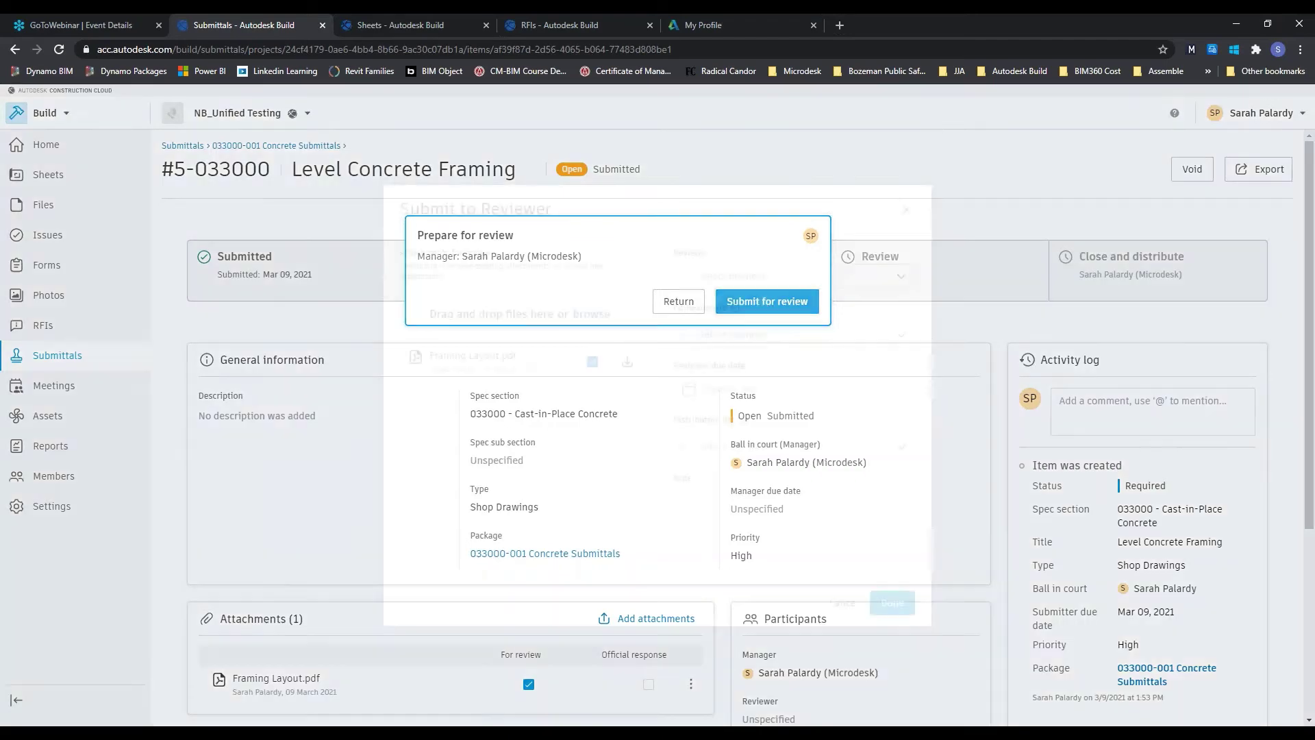
pyautogui.click(821, 277)
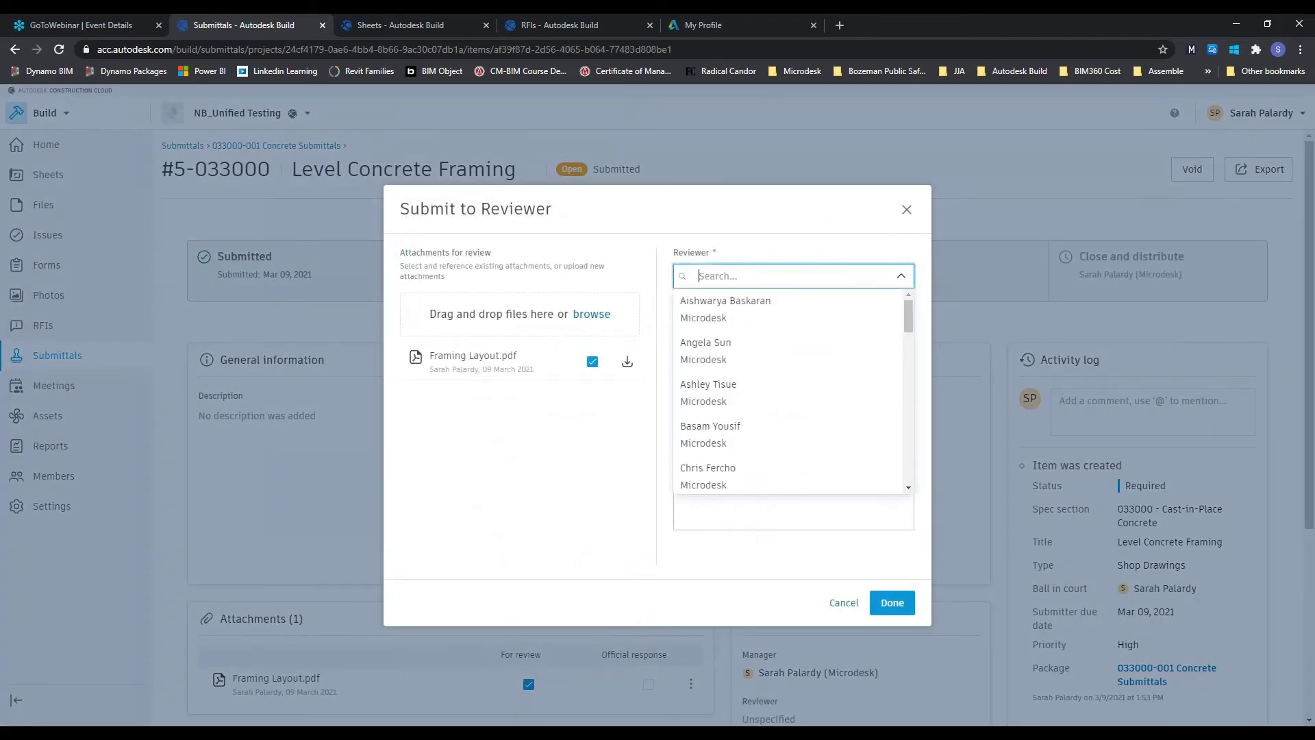
pyautogui.write('sar')
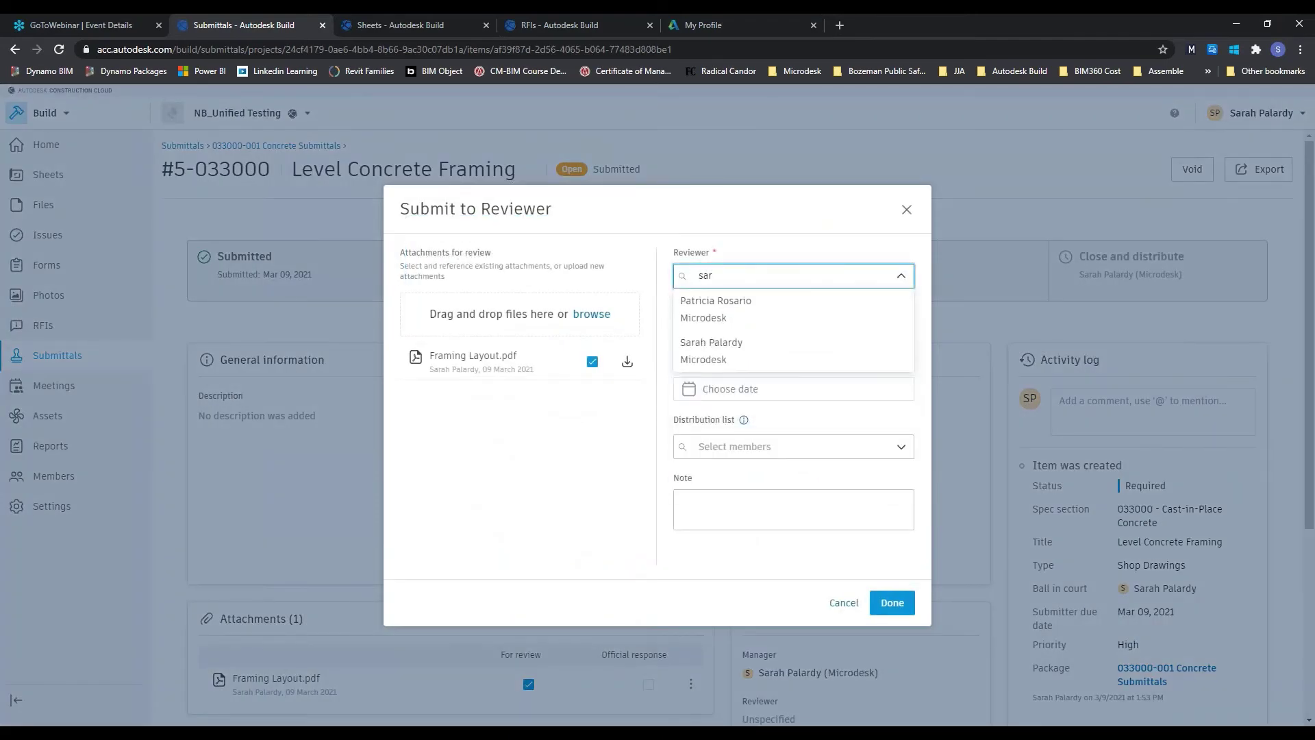
pyautogui.press('BackSpace')
pyautogui.press('BackSpace')
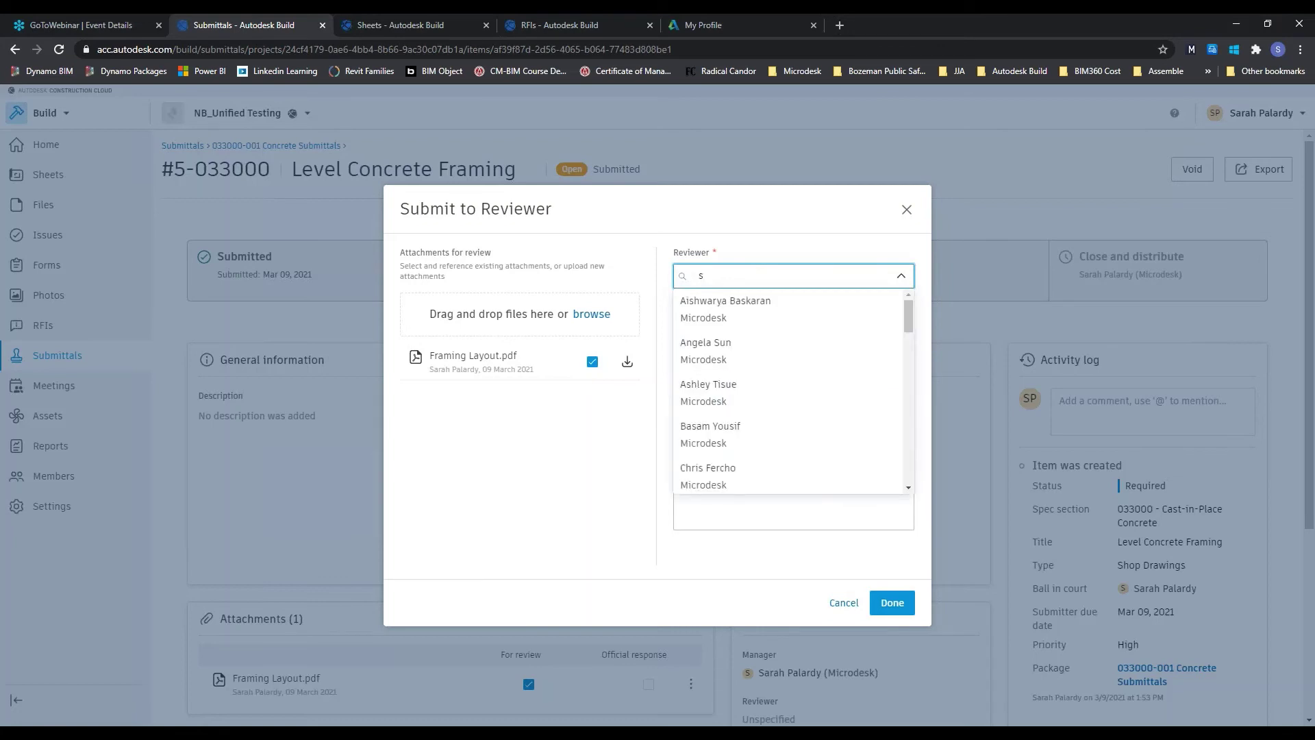
pyautogui.press('BackSpace')
pyautogui.write('sarah')
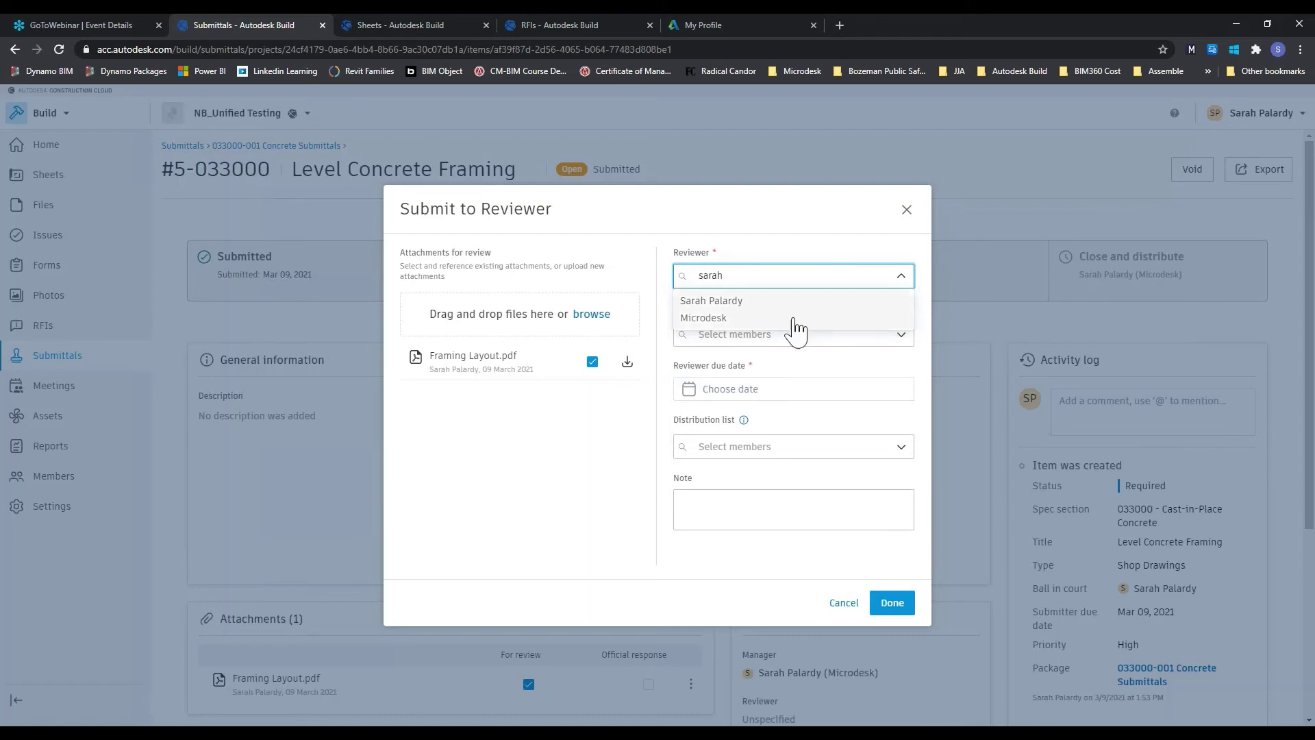
pyautogui.click(793, 322)
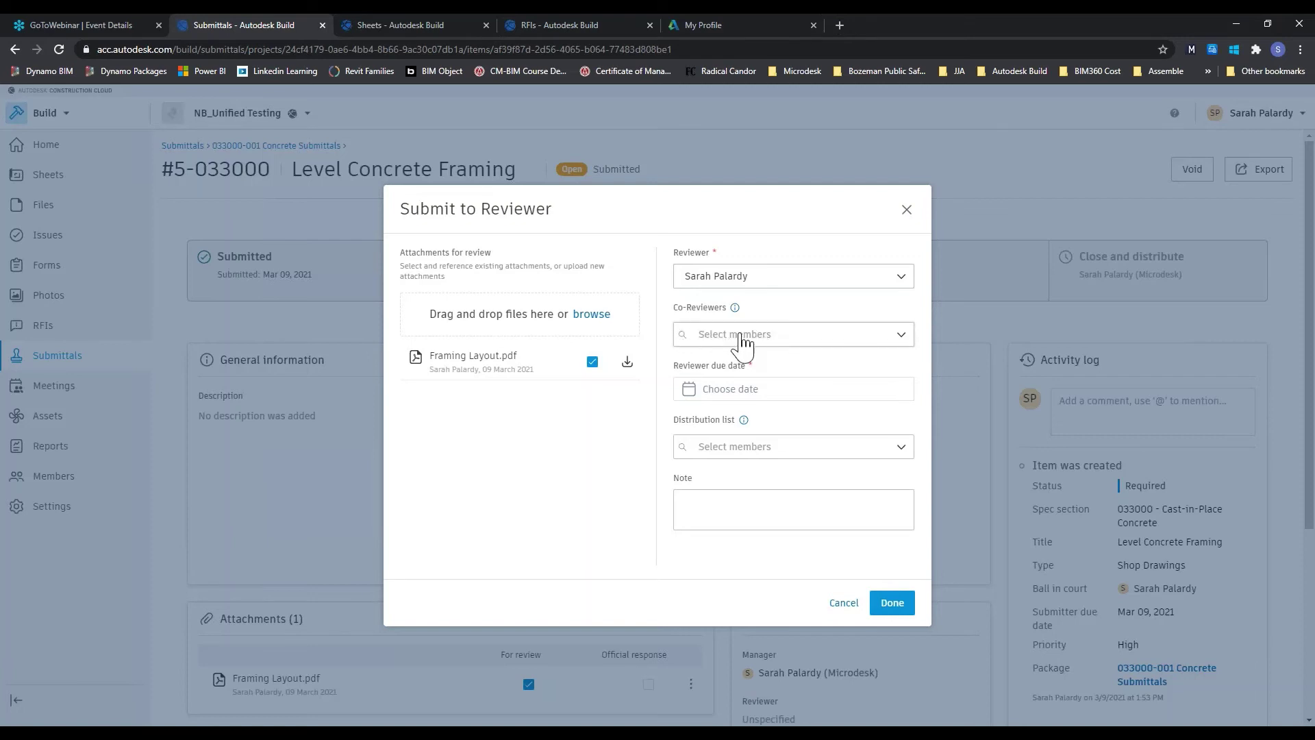
# Set the reviewer due date to March 9, 2021 and send the item for review without a distribution list
pyautogui.click(740, 391)
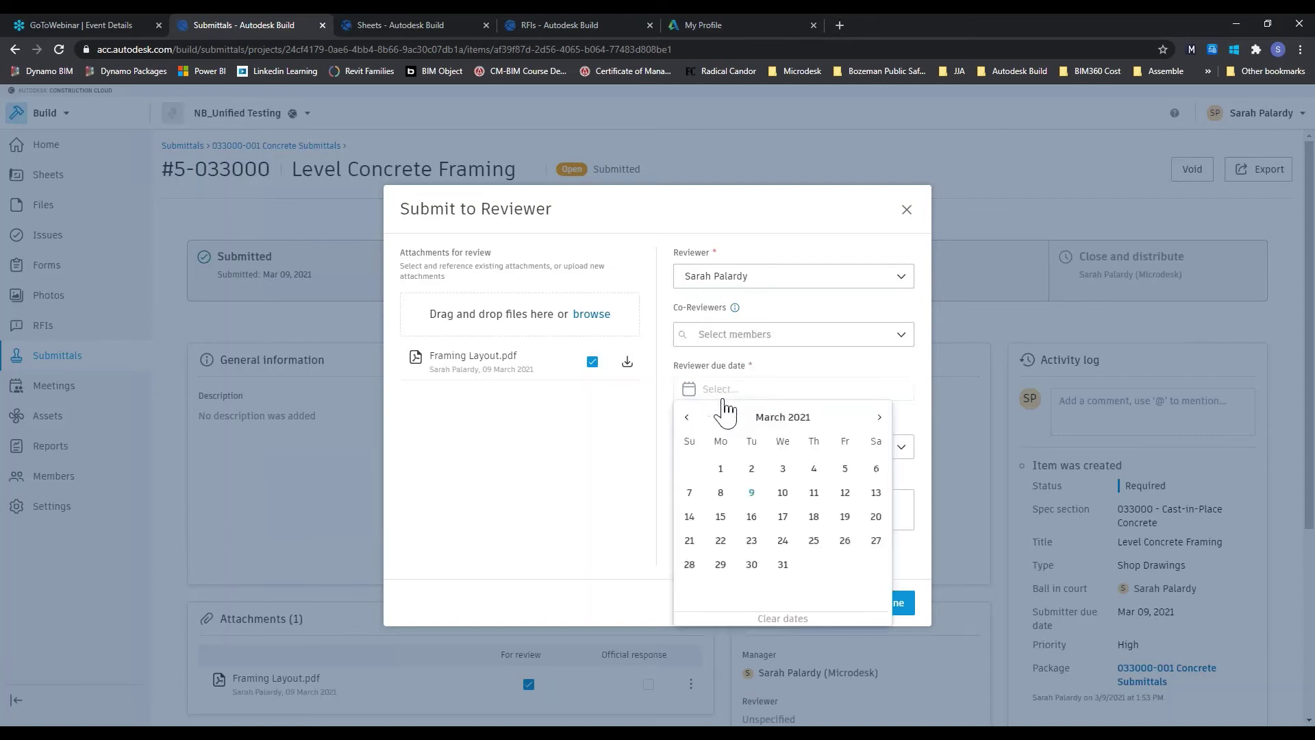
pyautogui.click(752, 493)
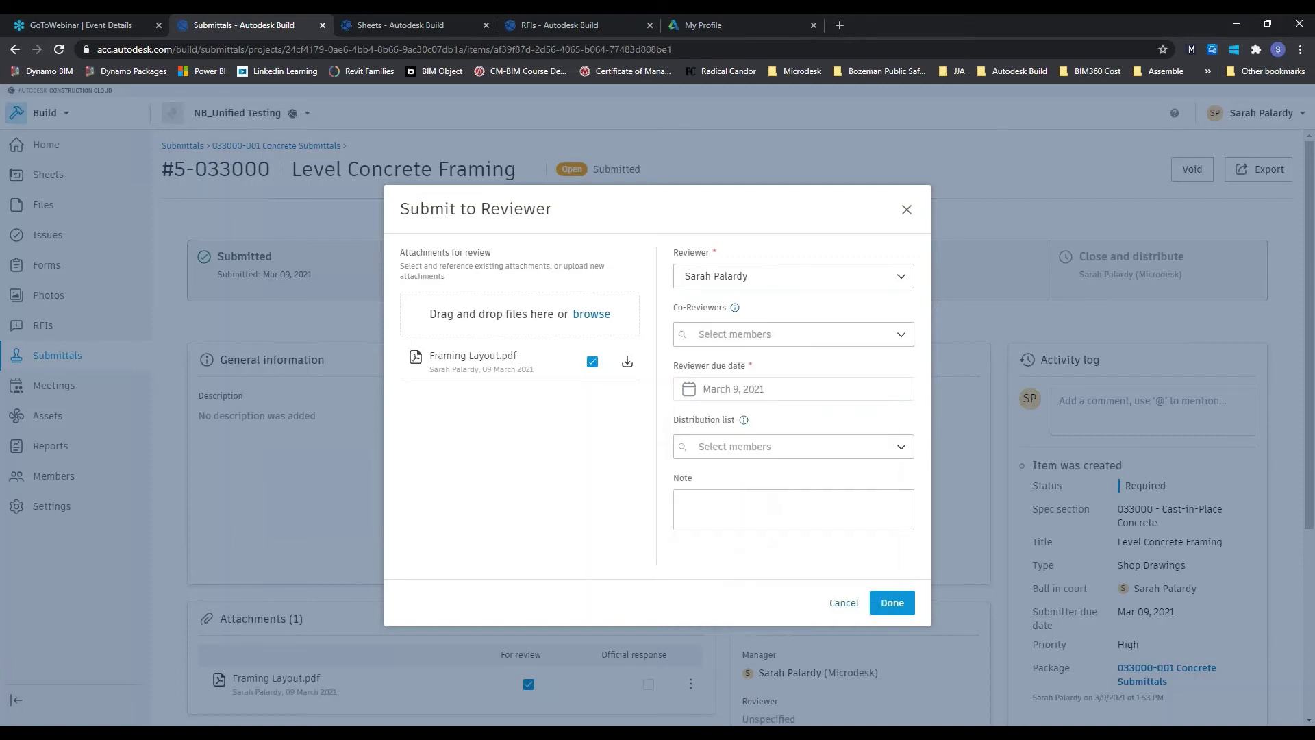
pyautogui.click(791, 454)
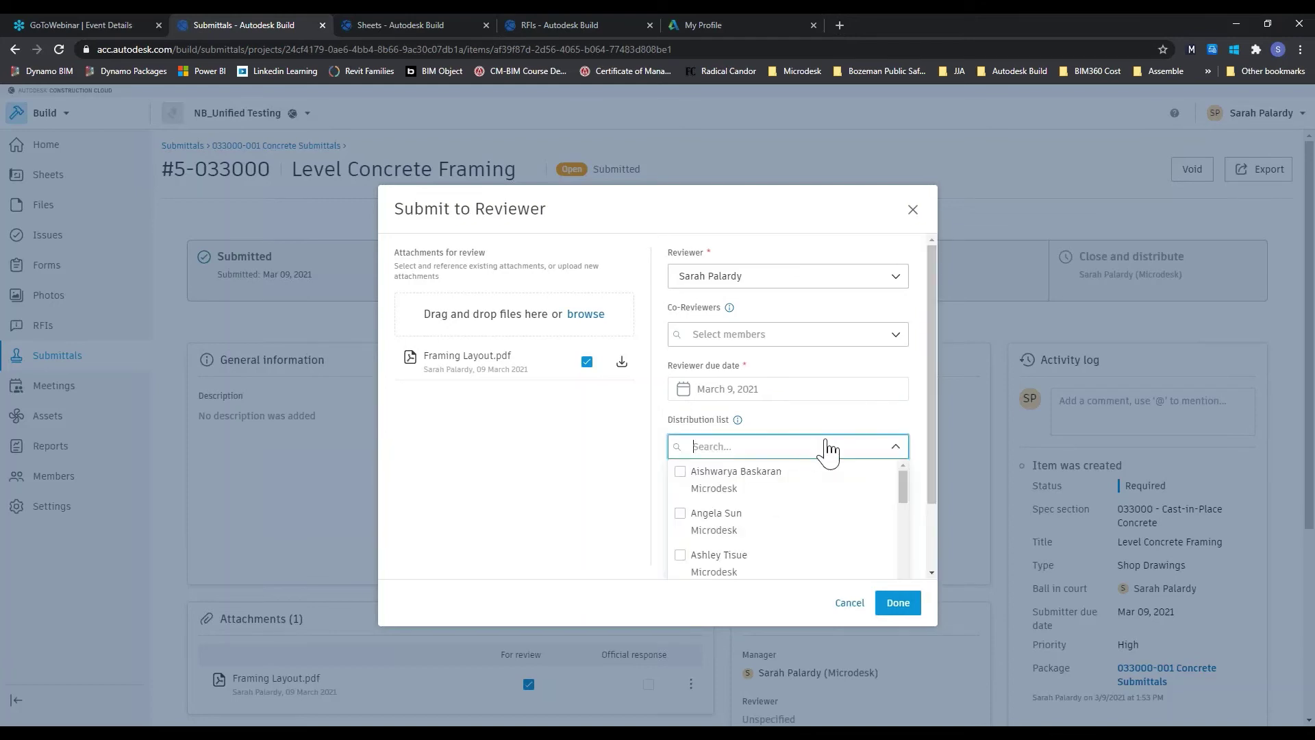
pyautogui.click(855, 429)
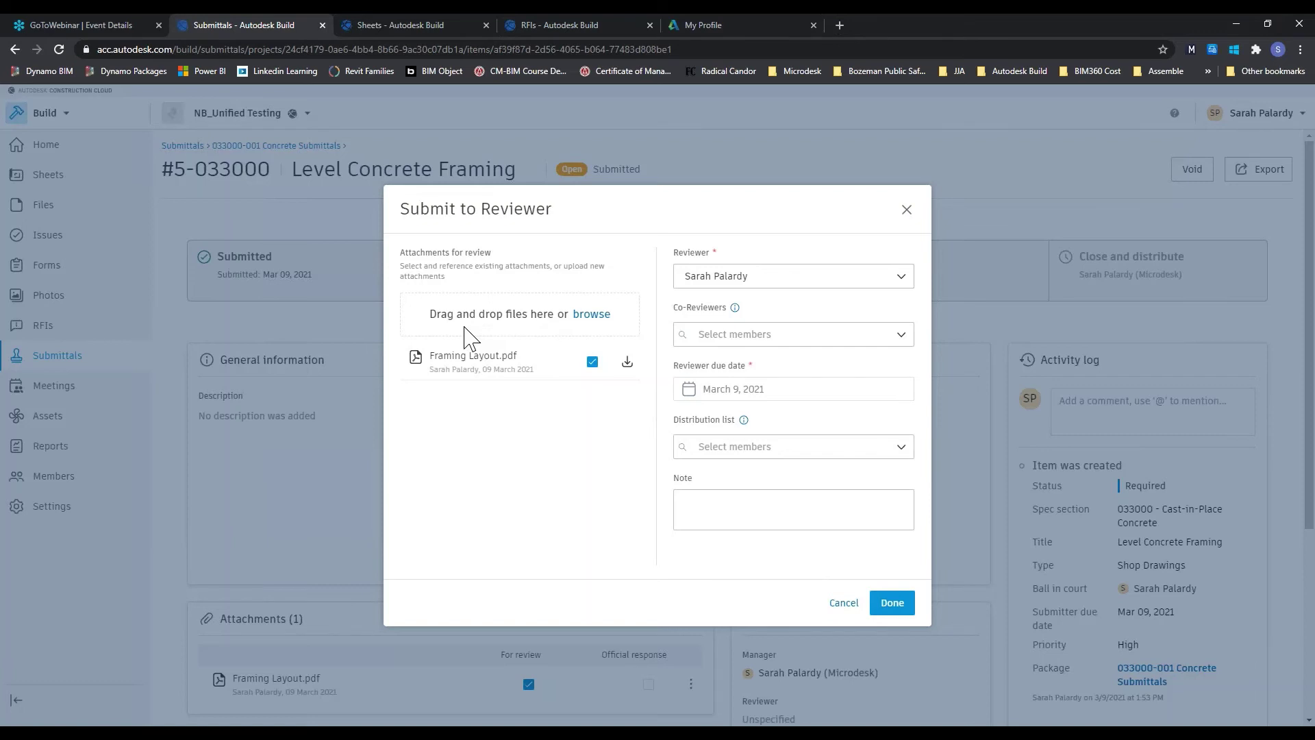
pyautogui.click(894, 605)
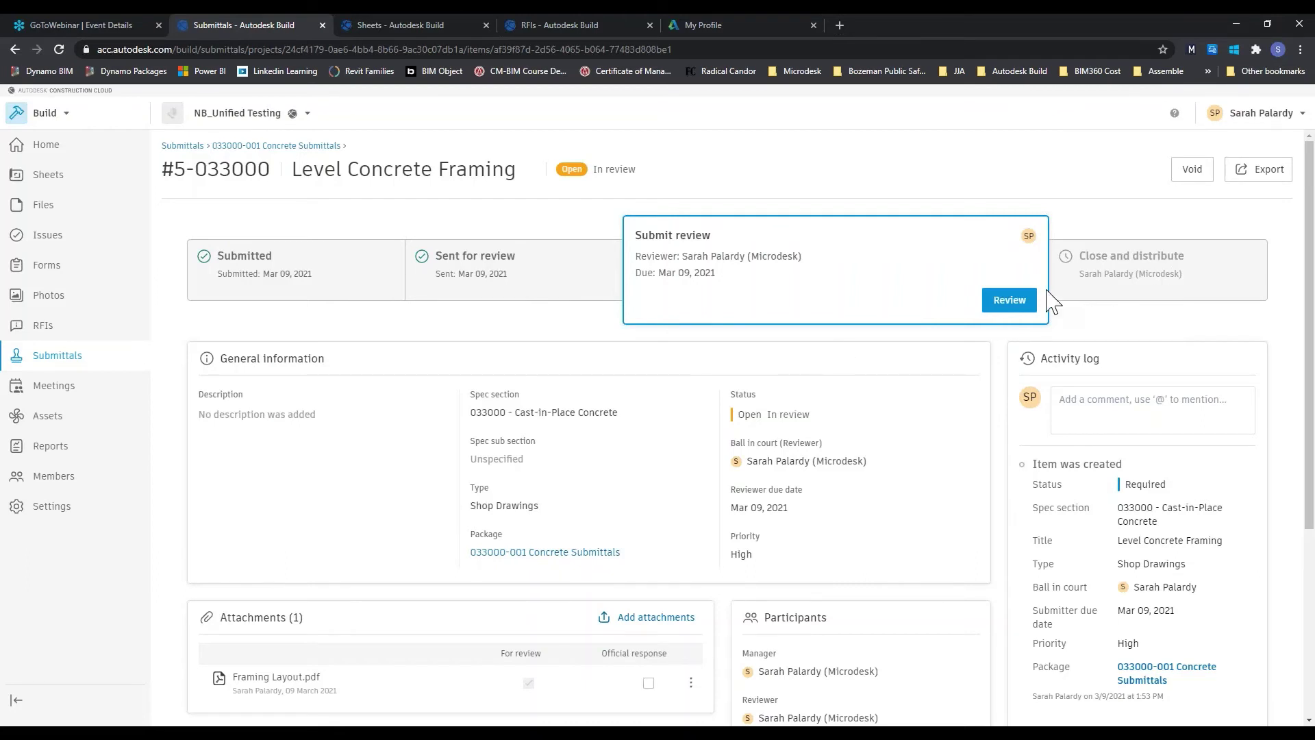
# Review the submittal and record its official response as Approved
pyautogui.click(995, 302)
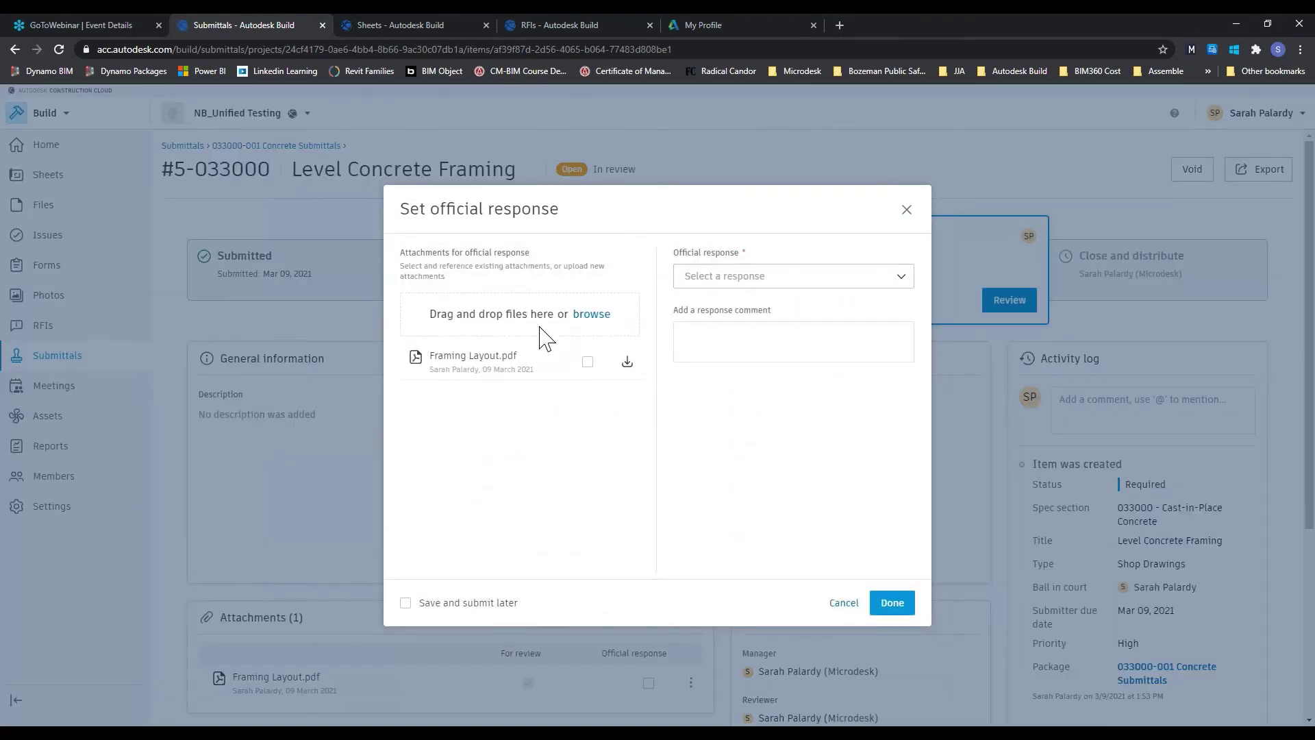
pyautogui.click(880, 277)
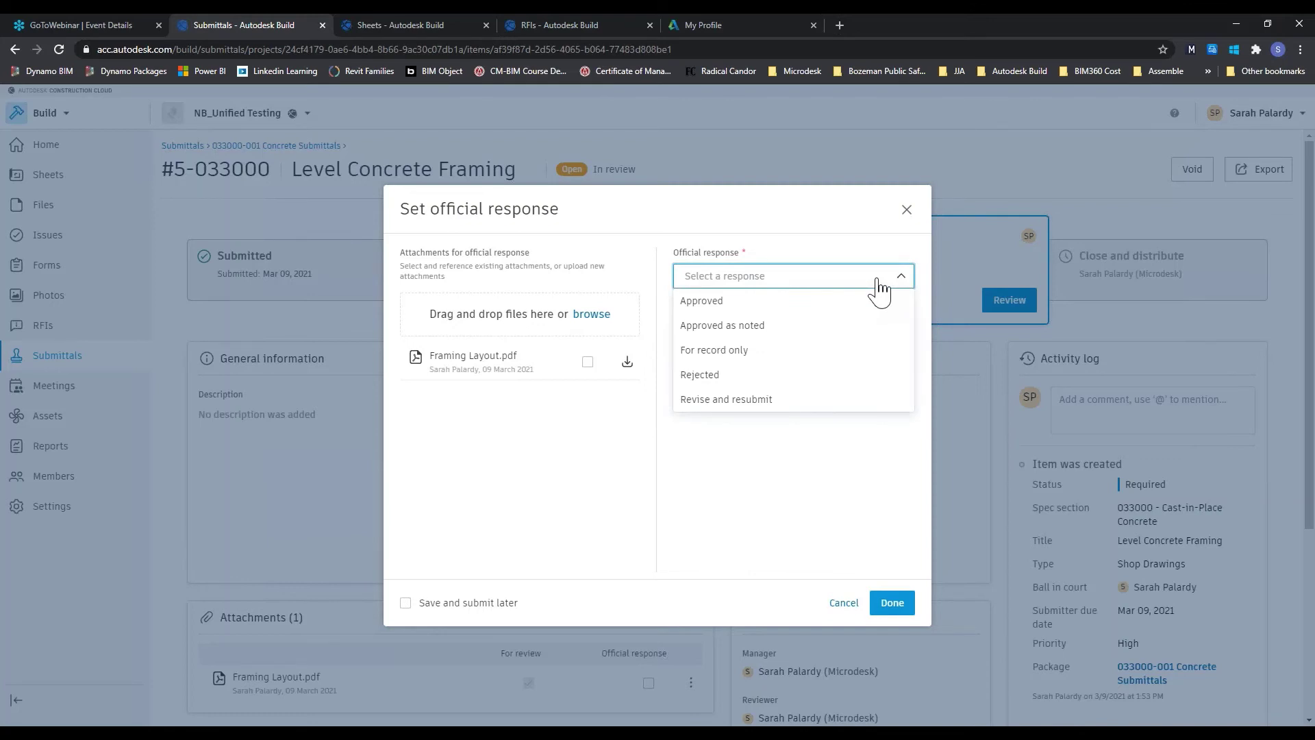
pyautogui.click(814, 302)
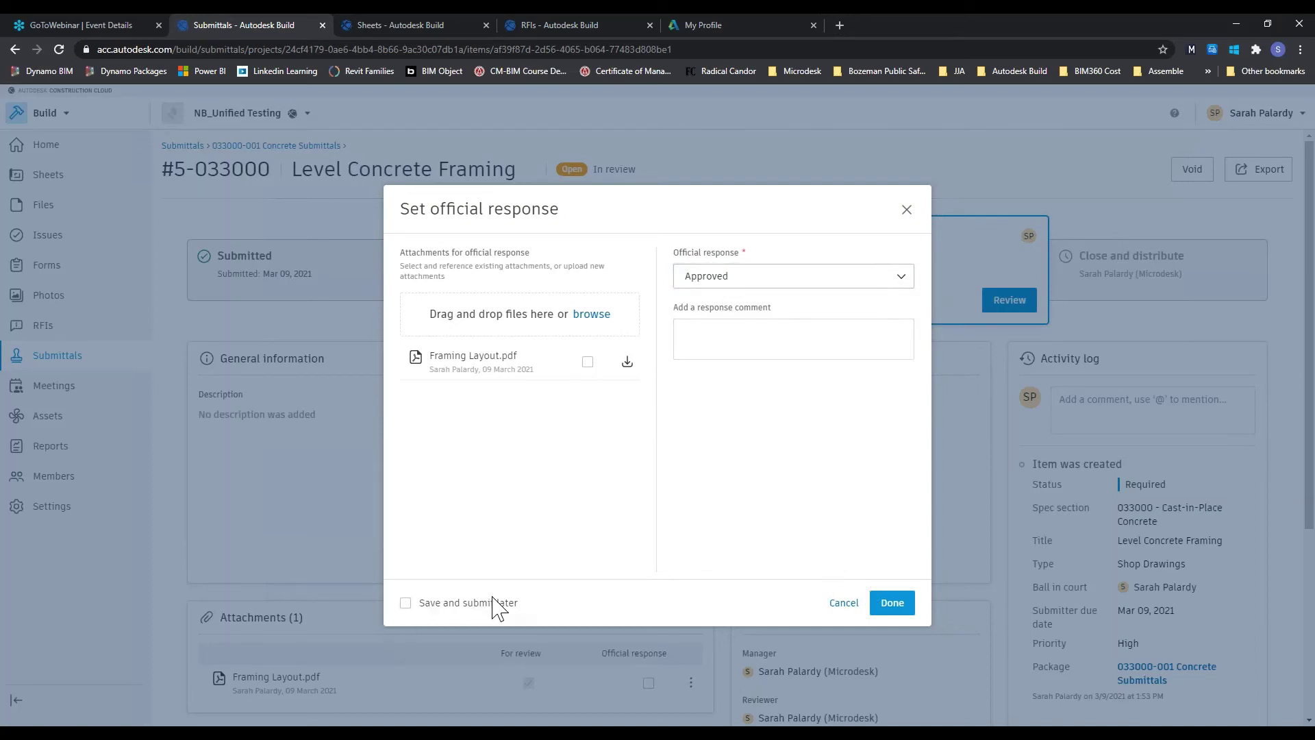
pyautogui.click(893, 603)
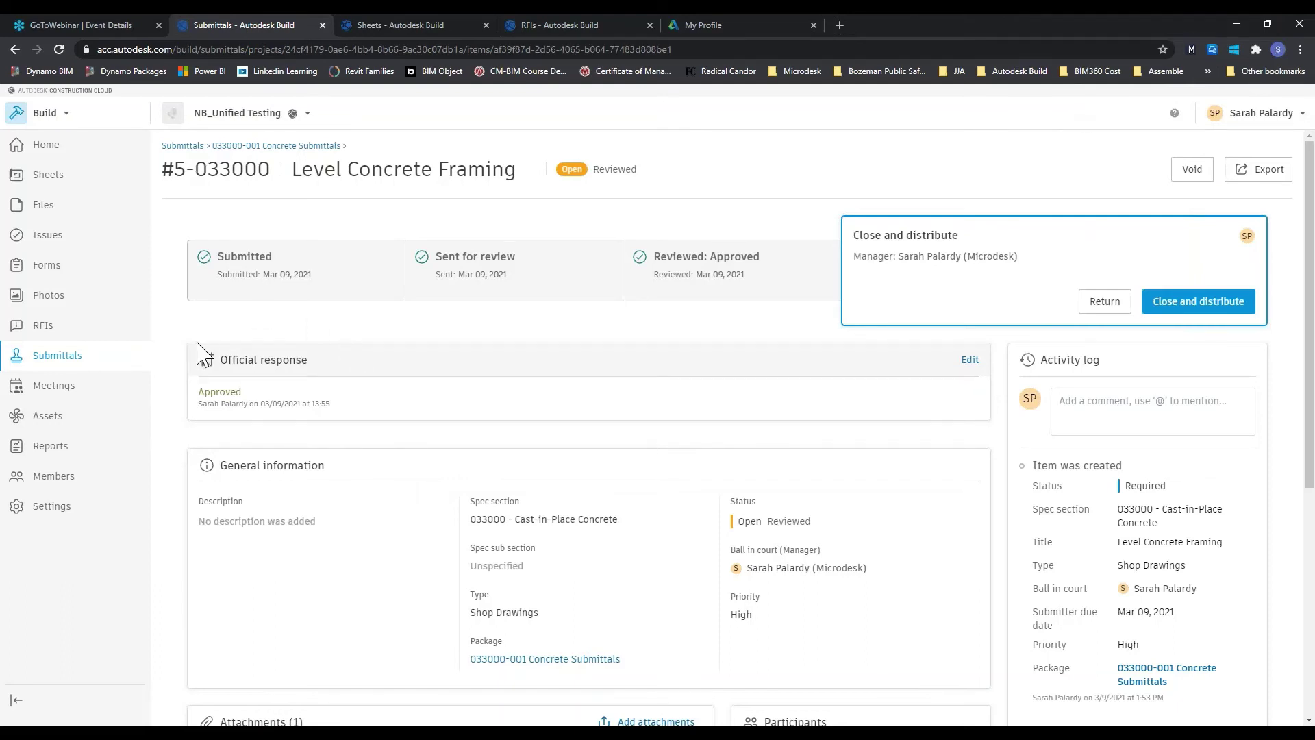
# Open the March 17 Coordination Meeting in Meetings and examine its status options, discussion topics and invitees, closing the invitee list
pyautogui.click(68, 386)
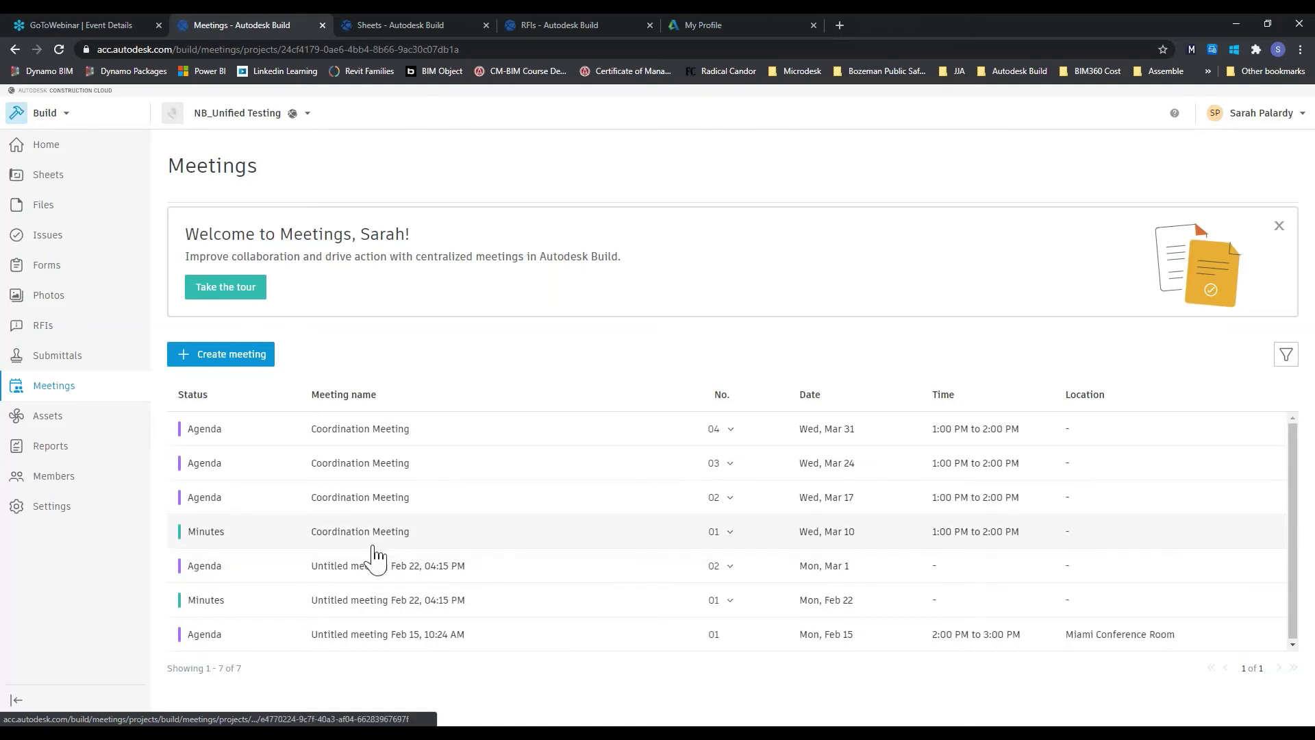
pyautogui.click(377, 501)
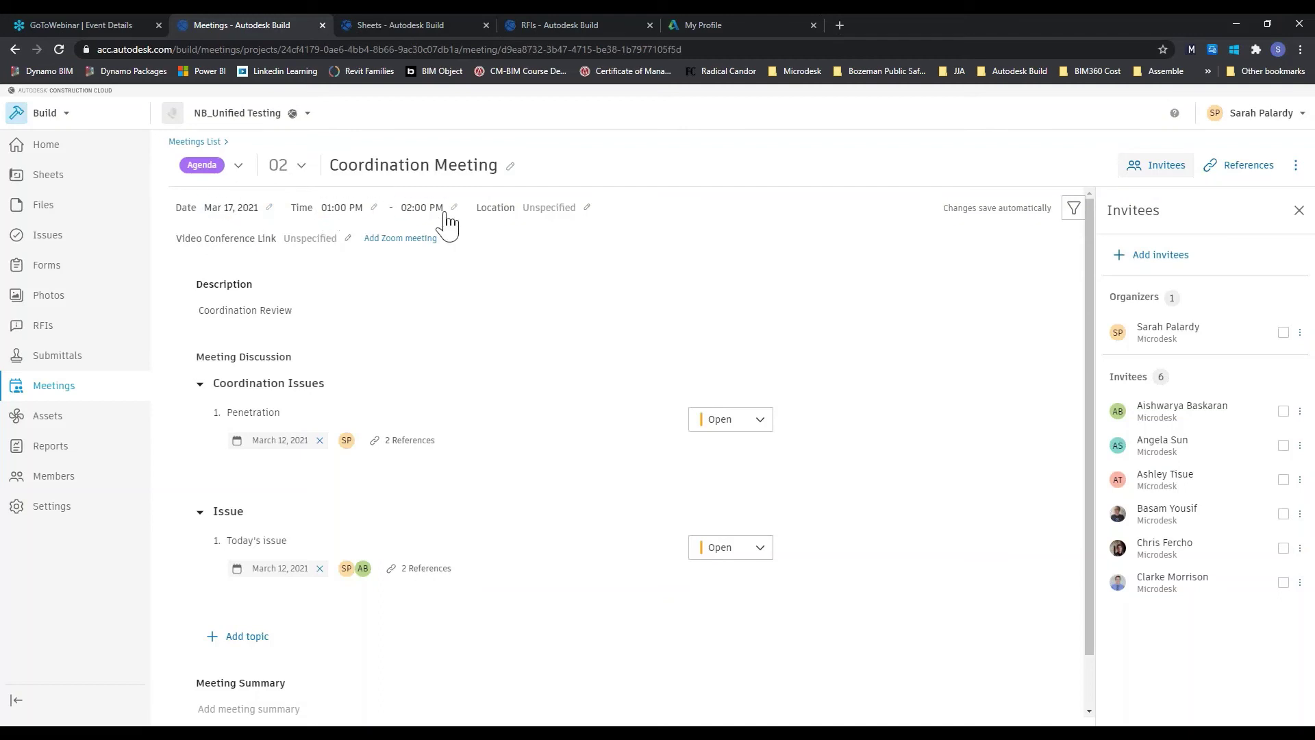
pyautogui.click(239, 168)
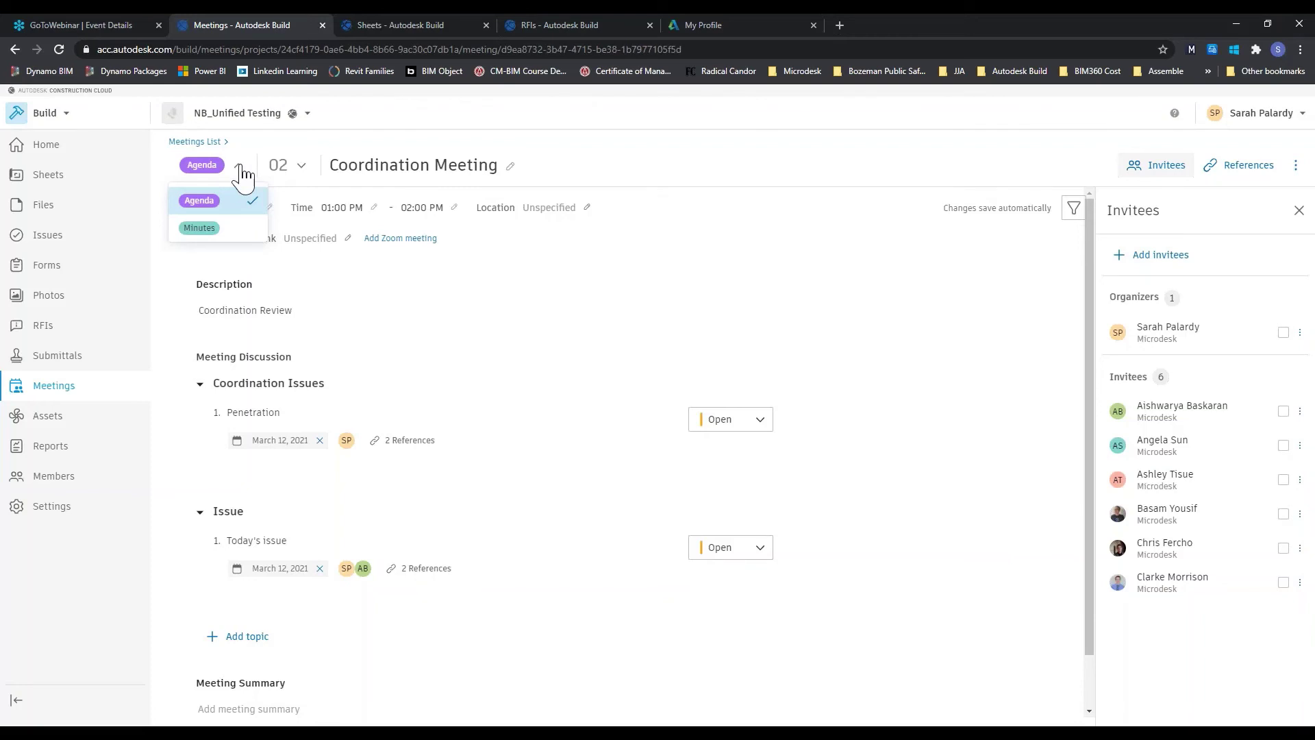
pyautogui.click(241, 167)
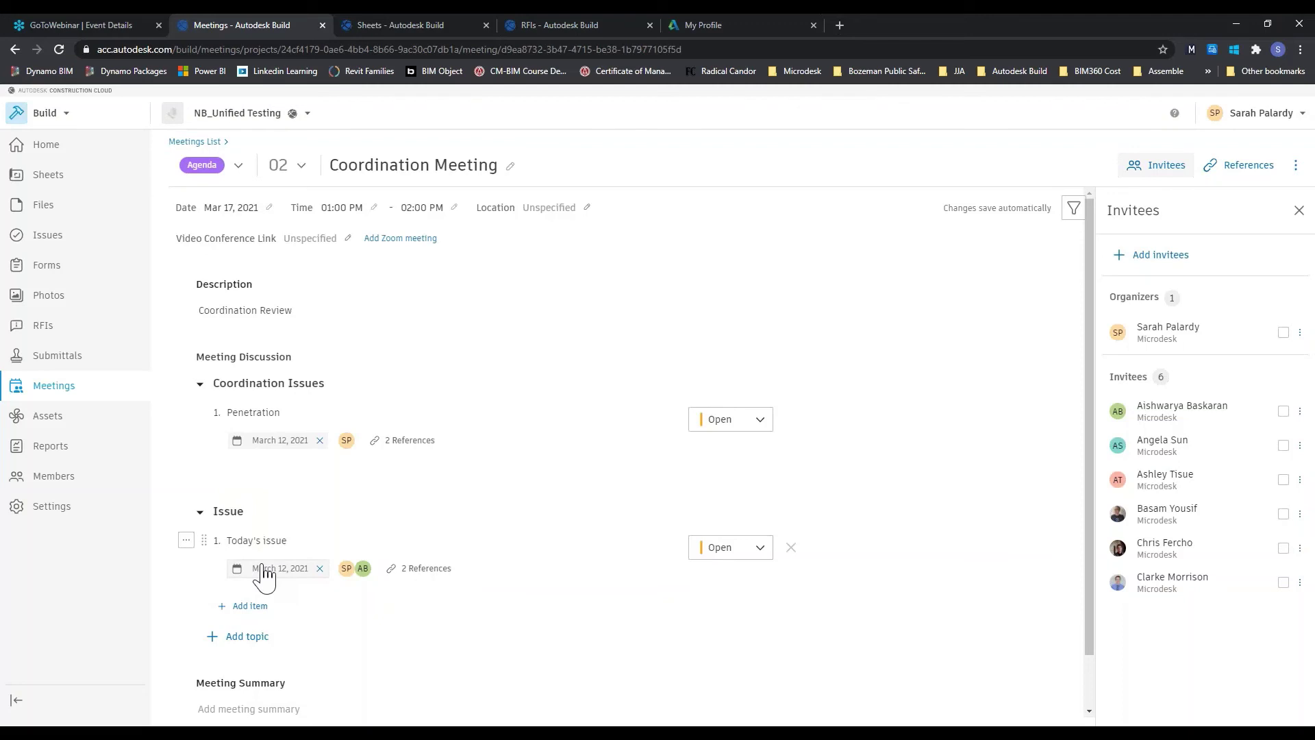
pyautogui.click(1299, 211)
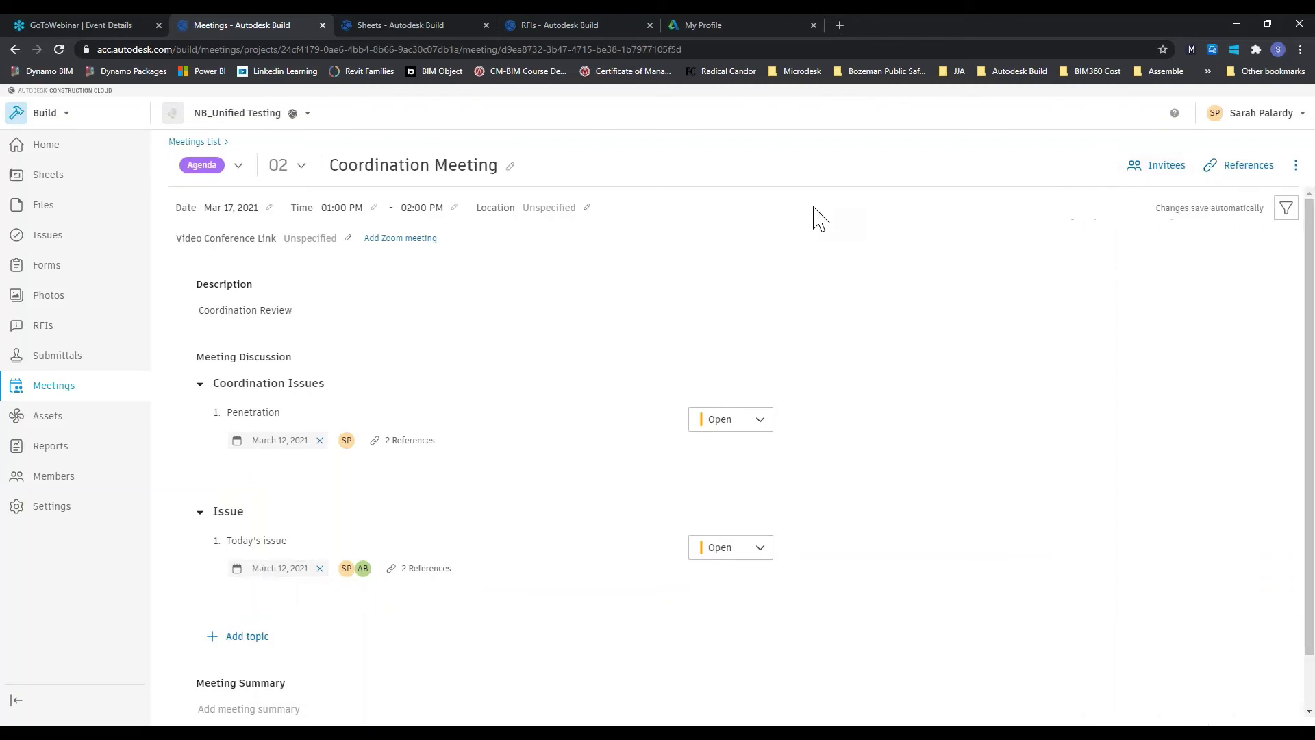
# Create a new meeting from the meetings list and title it Webinar Meeting, leaving its start time unset
pyautogui.click(202, 142)
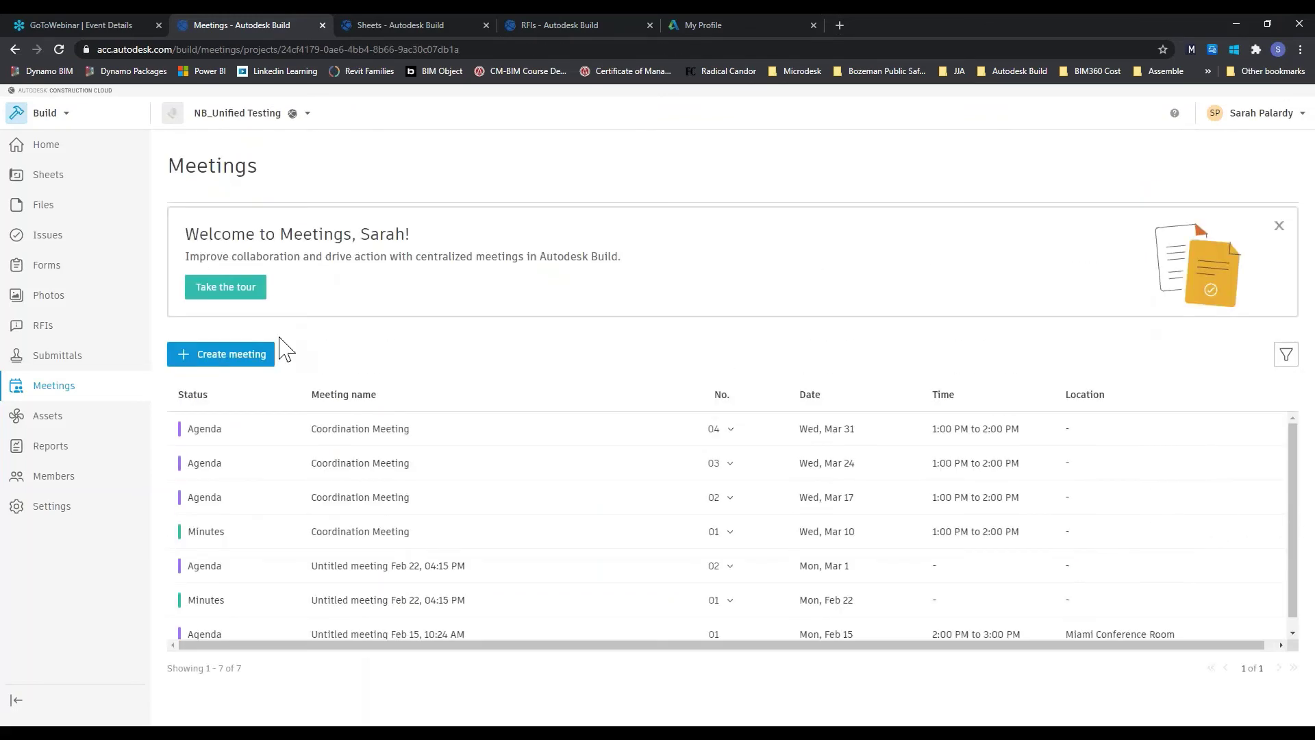
pyautogui.click(235, 358)
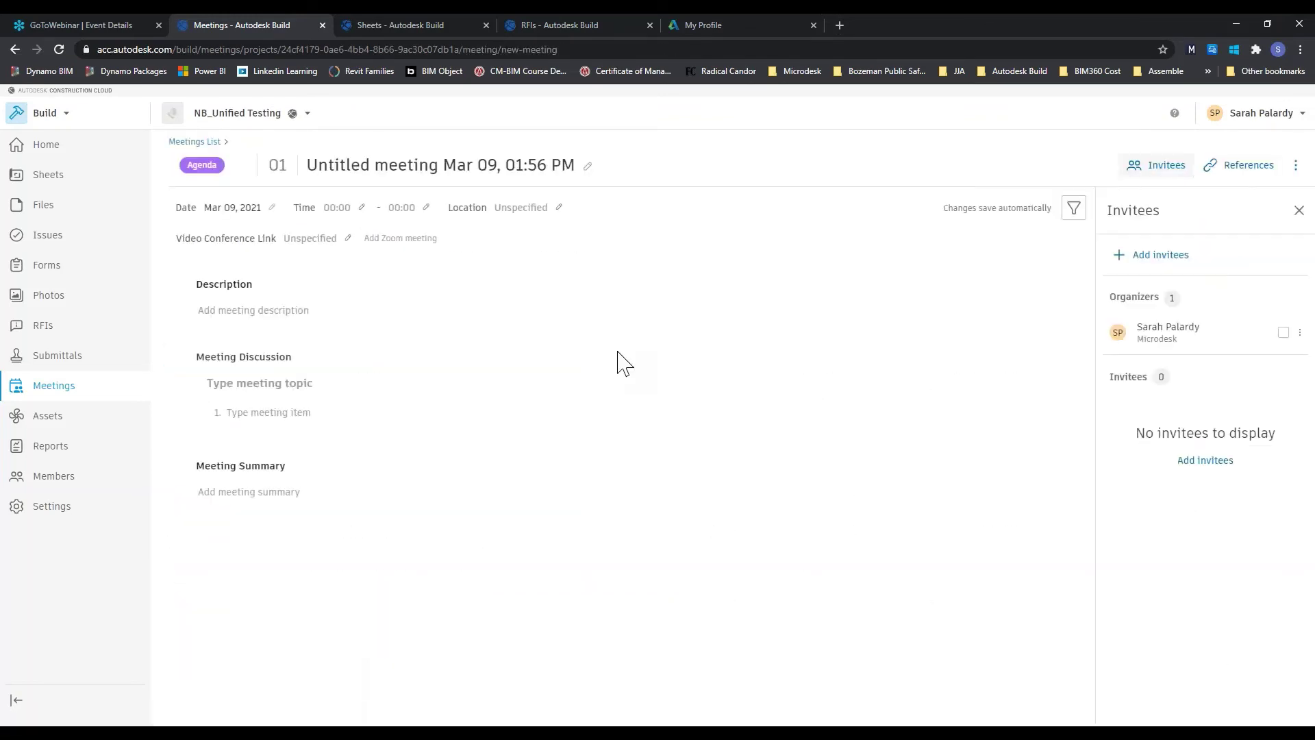
pyautogui.click(322, 166)
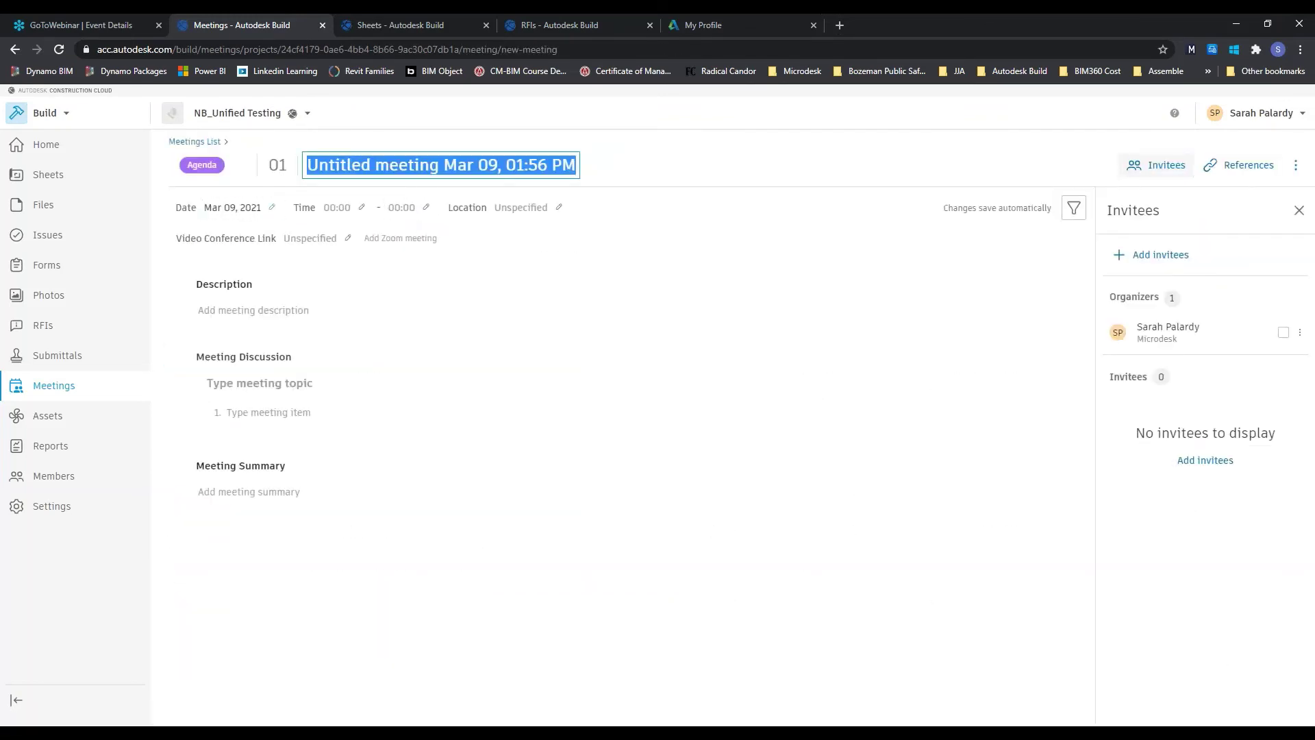
pyautogui.write('Webinar Meetr')
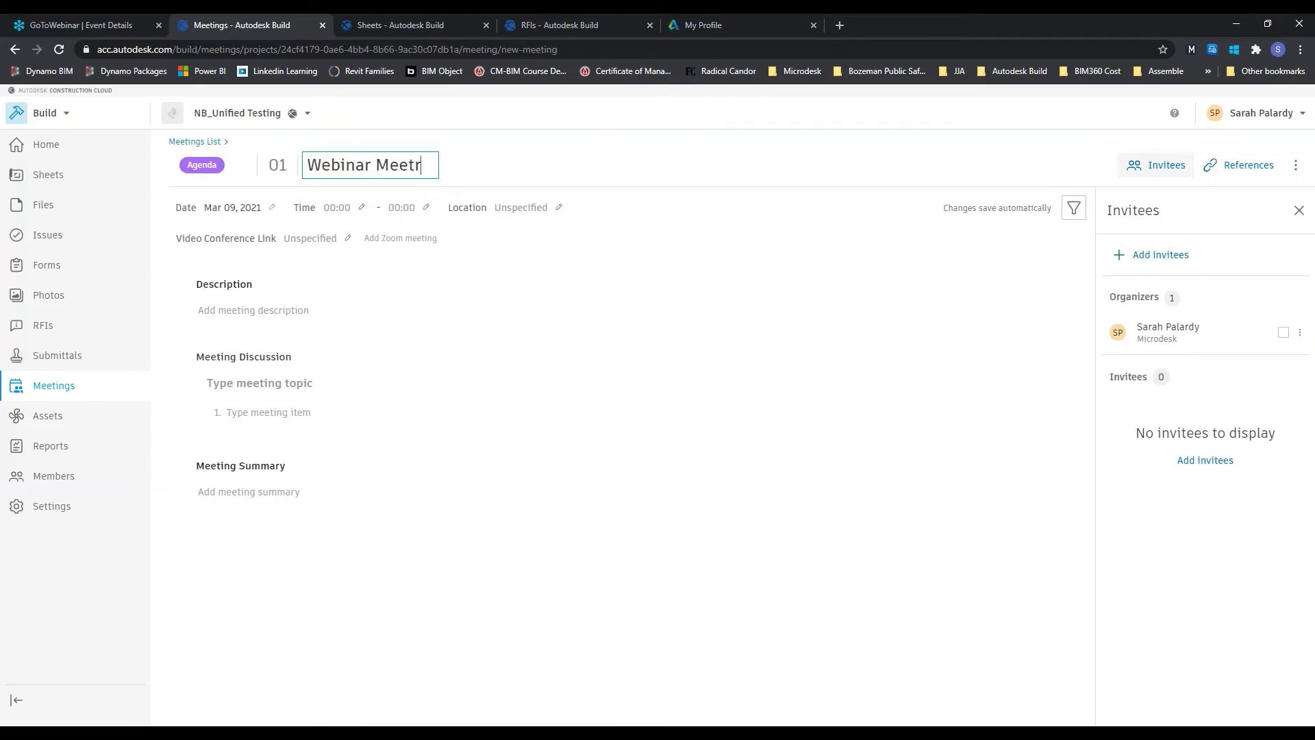
pyautogui.press('BackSpace')
pyautogui.write('ing')
pyautogui.click(336, 208)
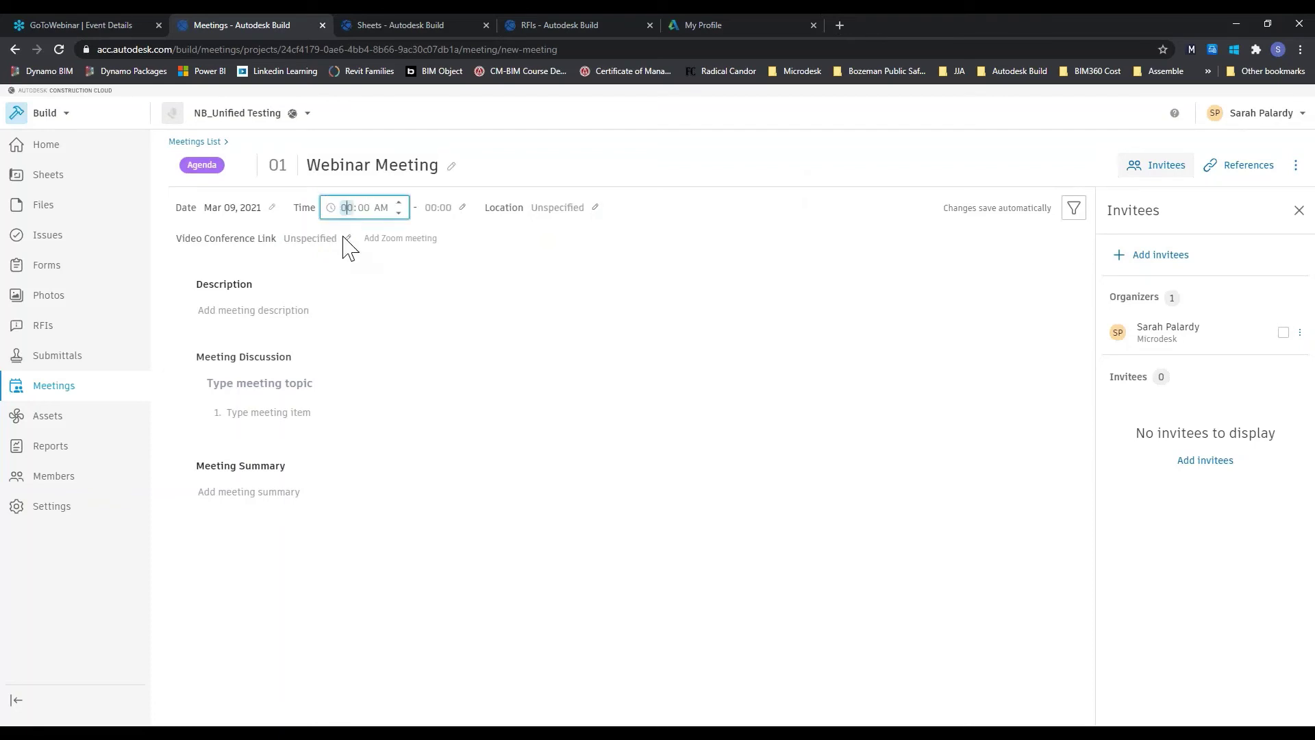
pyautogui.click(738, 236)
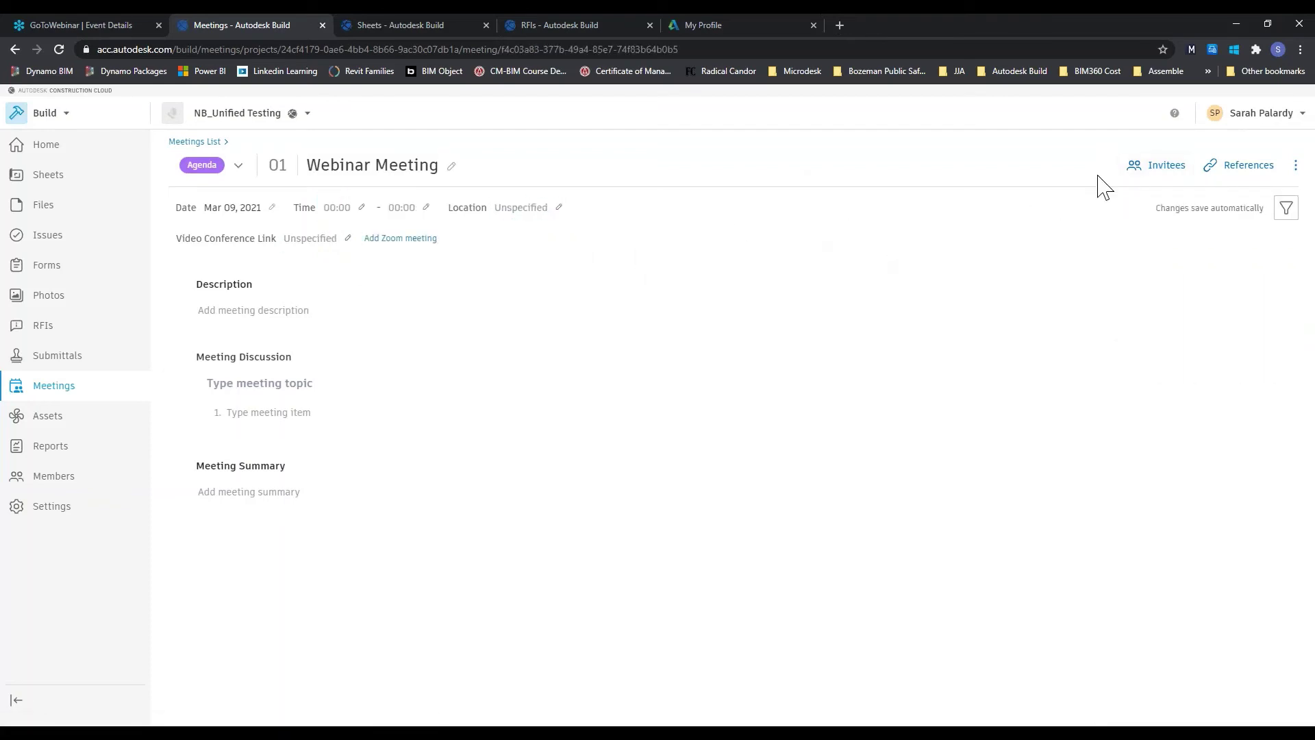
# Add the first five Microdesk members in the list as invitees to the Webinar Meeting
pyautogui.click(1165, 167)
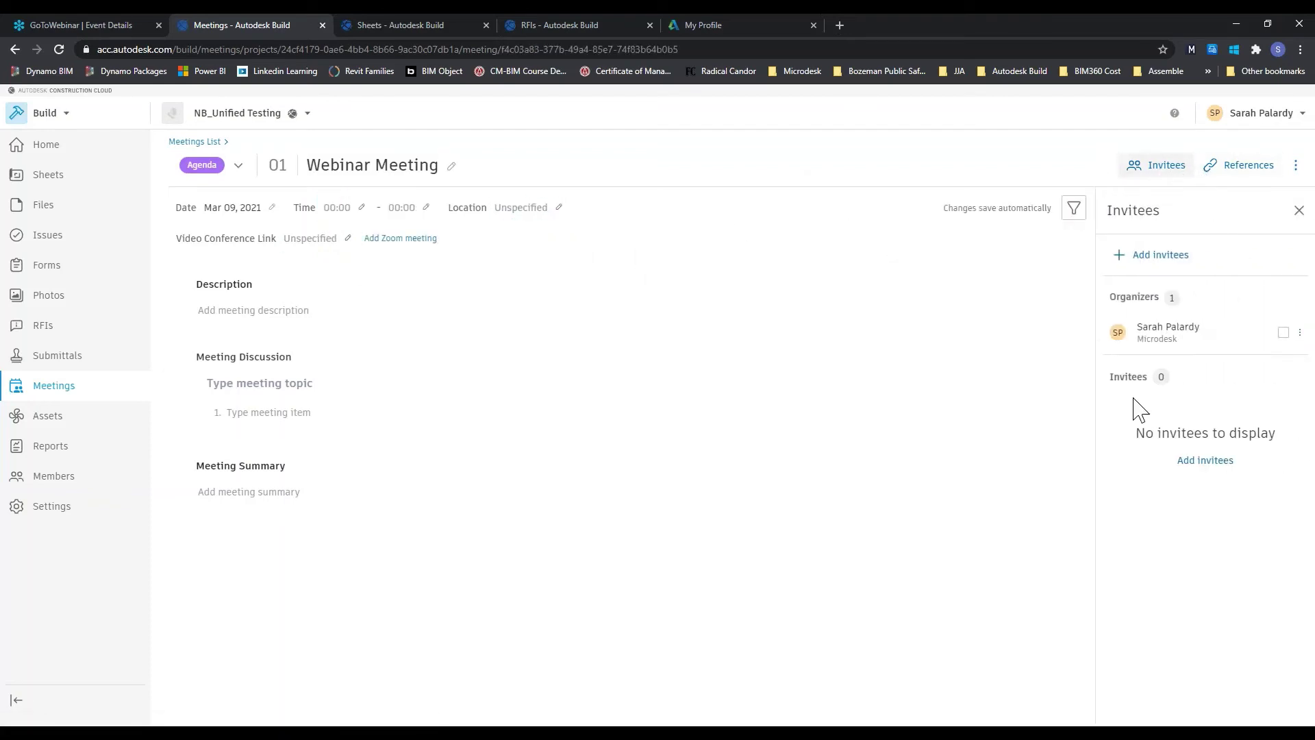
pyautogui.click(1155, 255)
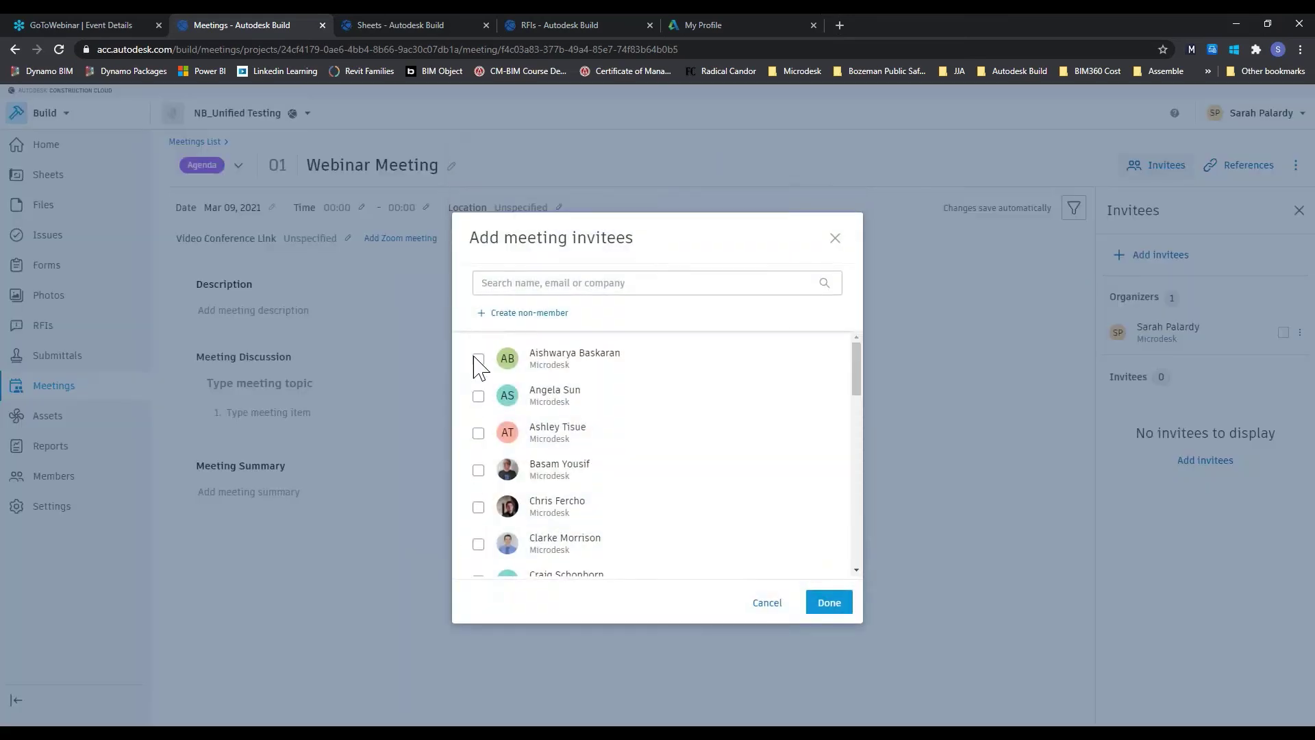
pyautogui.click(478, 359)
pyautogui.click(478, 396)
pyautogui.click(478, 433)
pyautogui.click(478, 470)
pyautogui.click(478, 507)
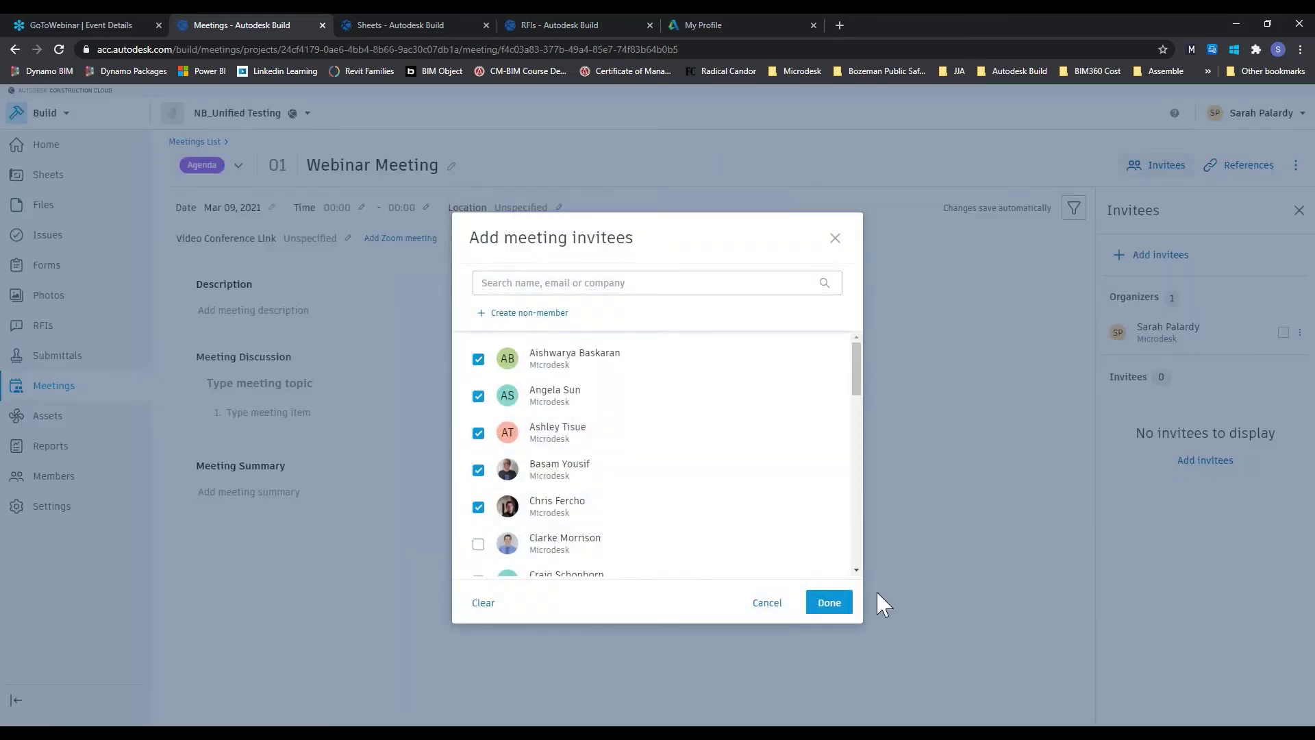
pyautogui.click(831, 603)
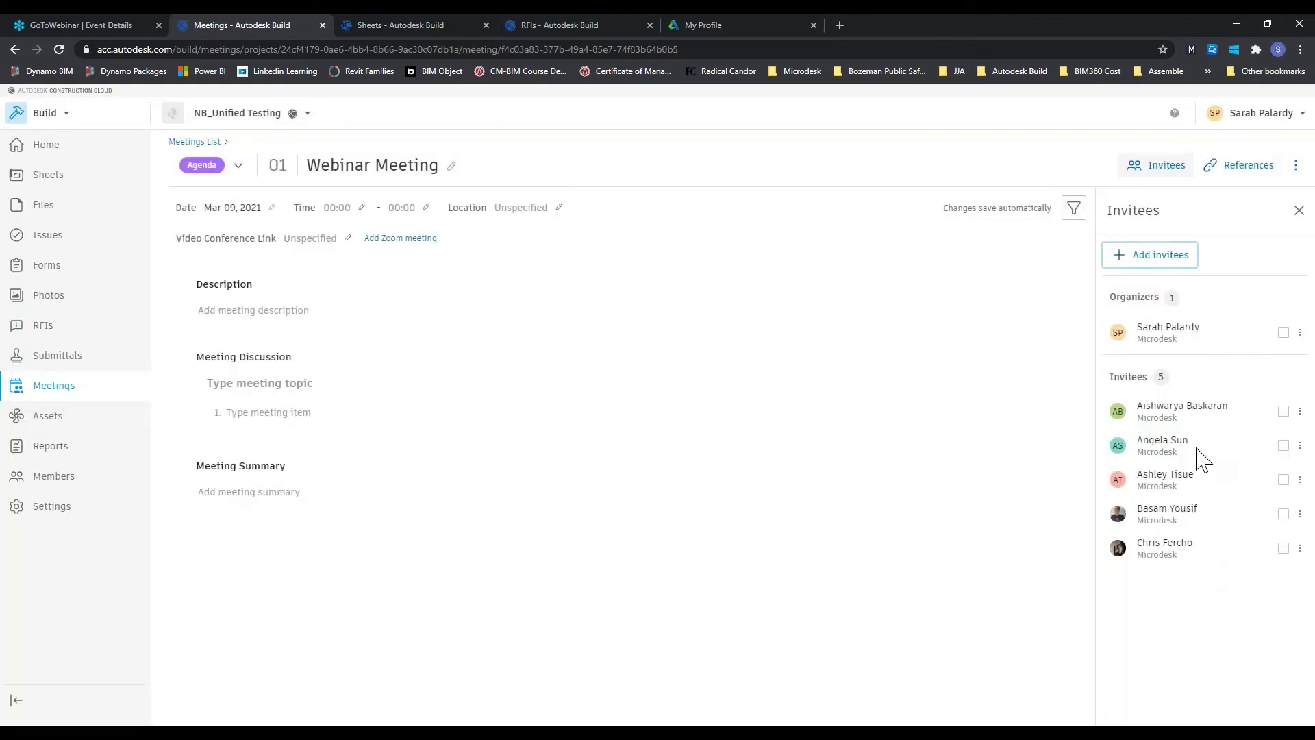
# Examine the meeting's reference options for the meeting and its items, its additional actions, and the description field
pyautogui.click(1249, 168)
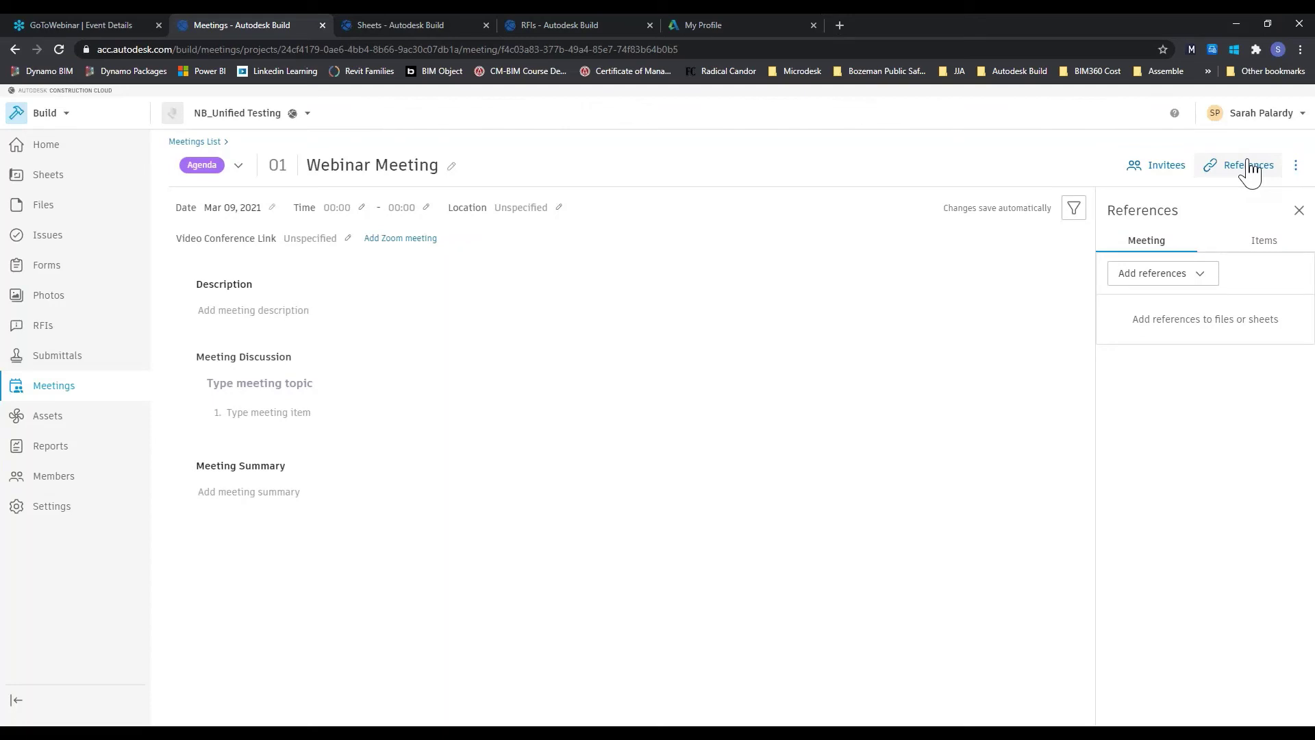
pyautogui.click(1204, 285)
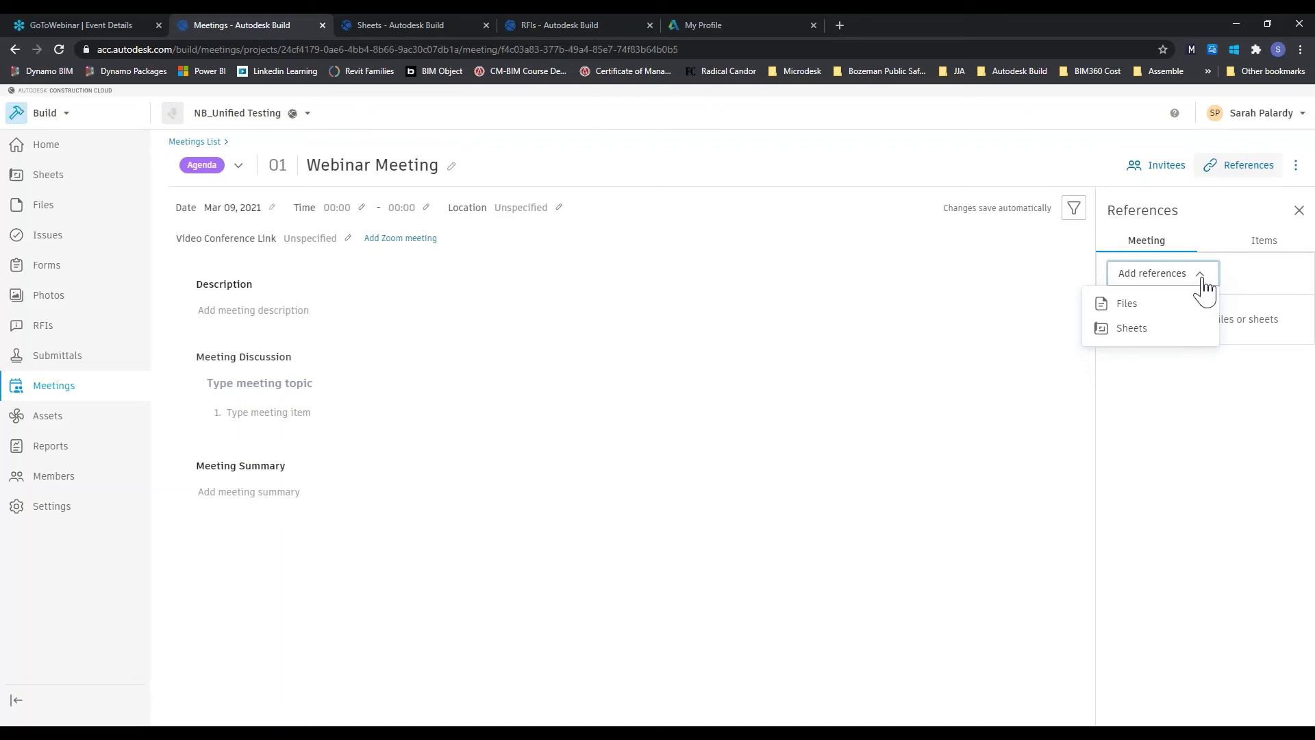
pyautogui.click(1264, 245)
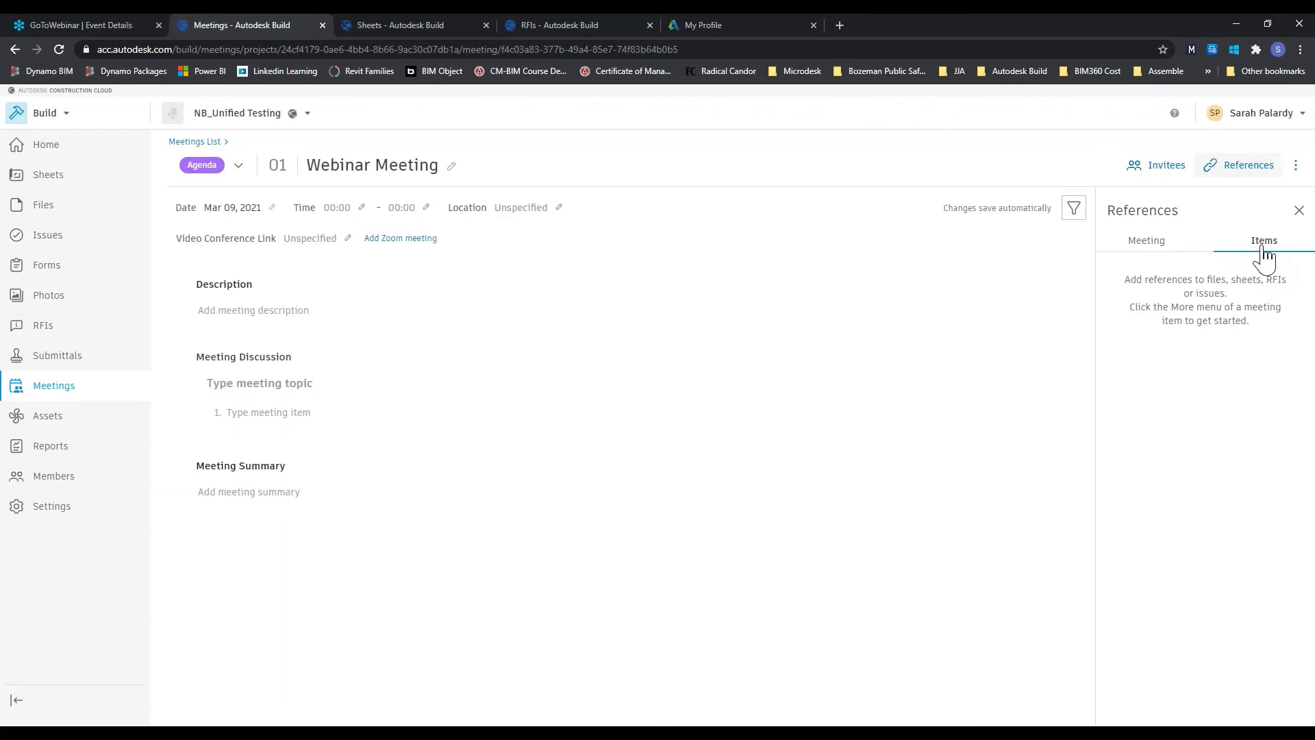
pyautogui.click(1295, 165)
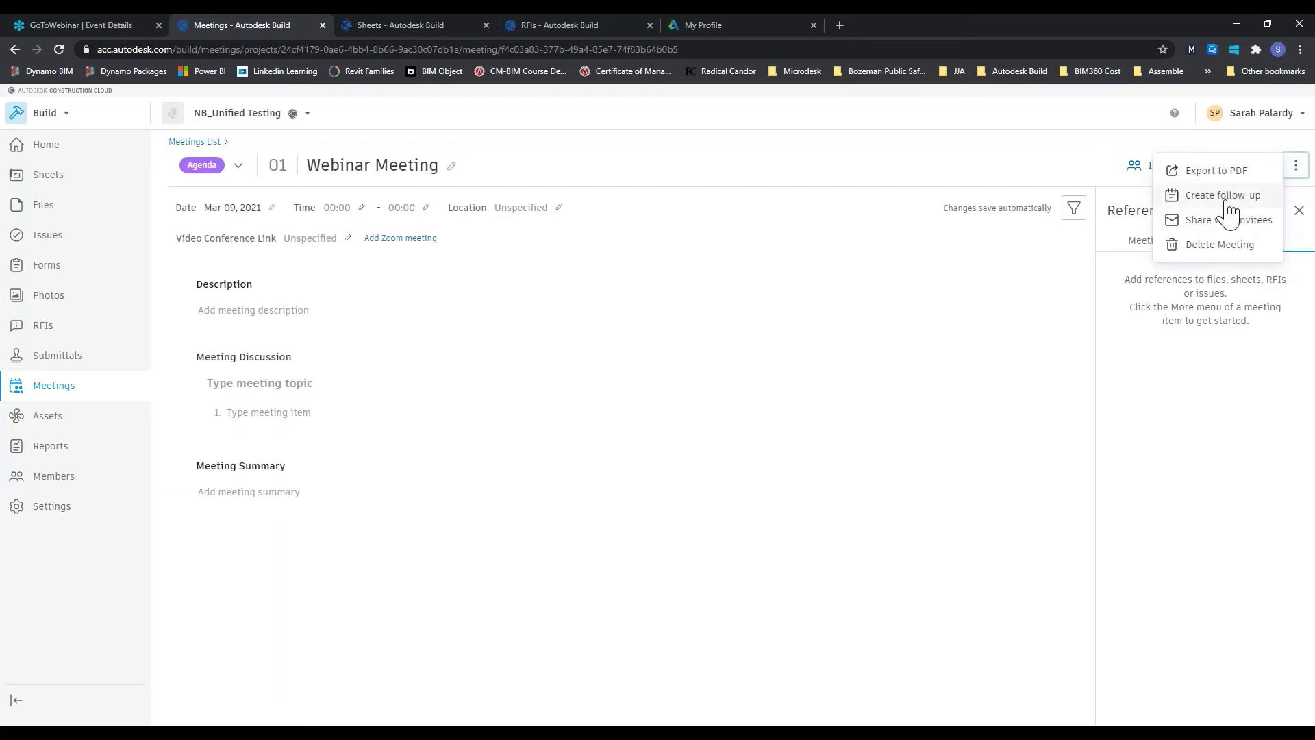
pyautogui.click(1297, 174)
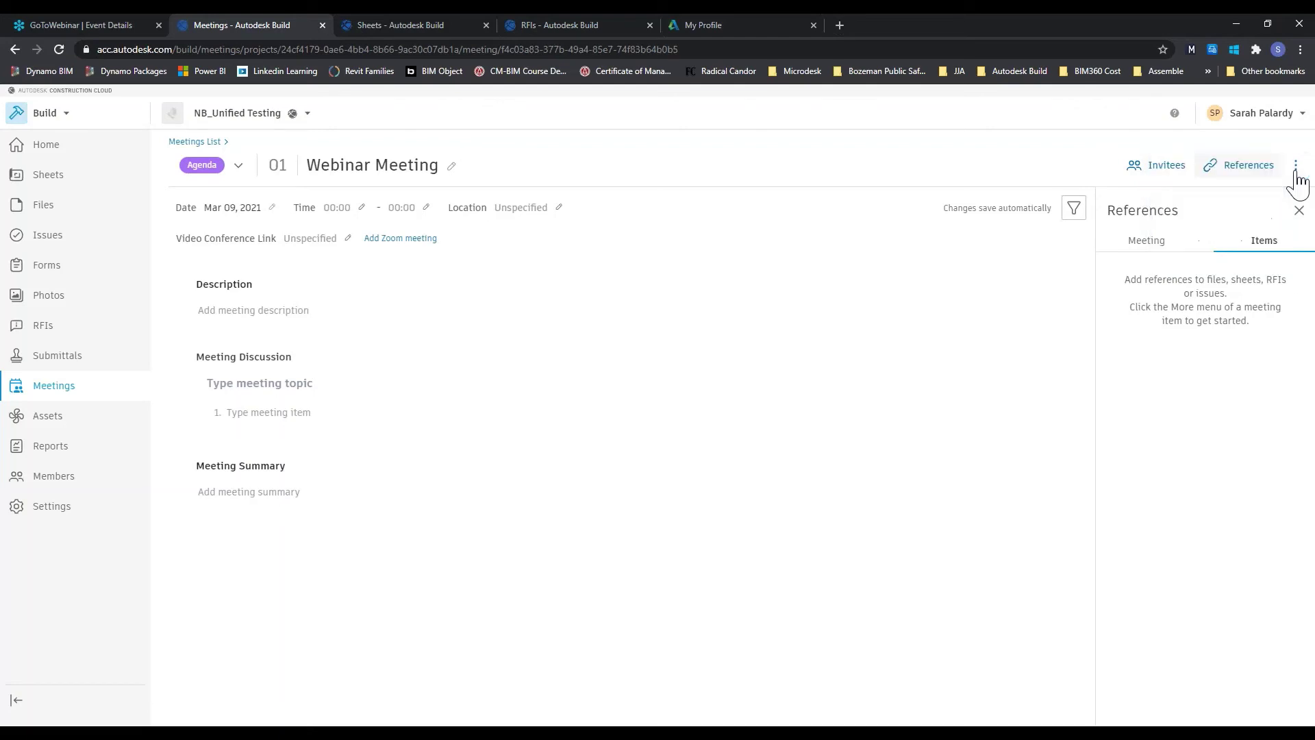
pyautogui.click(270, 311)
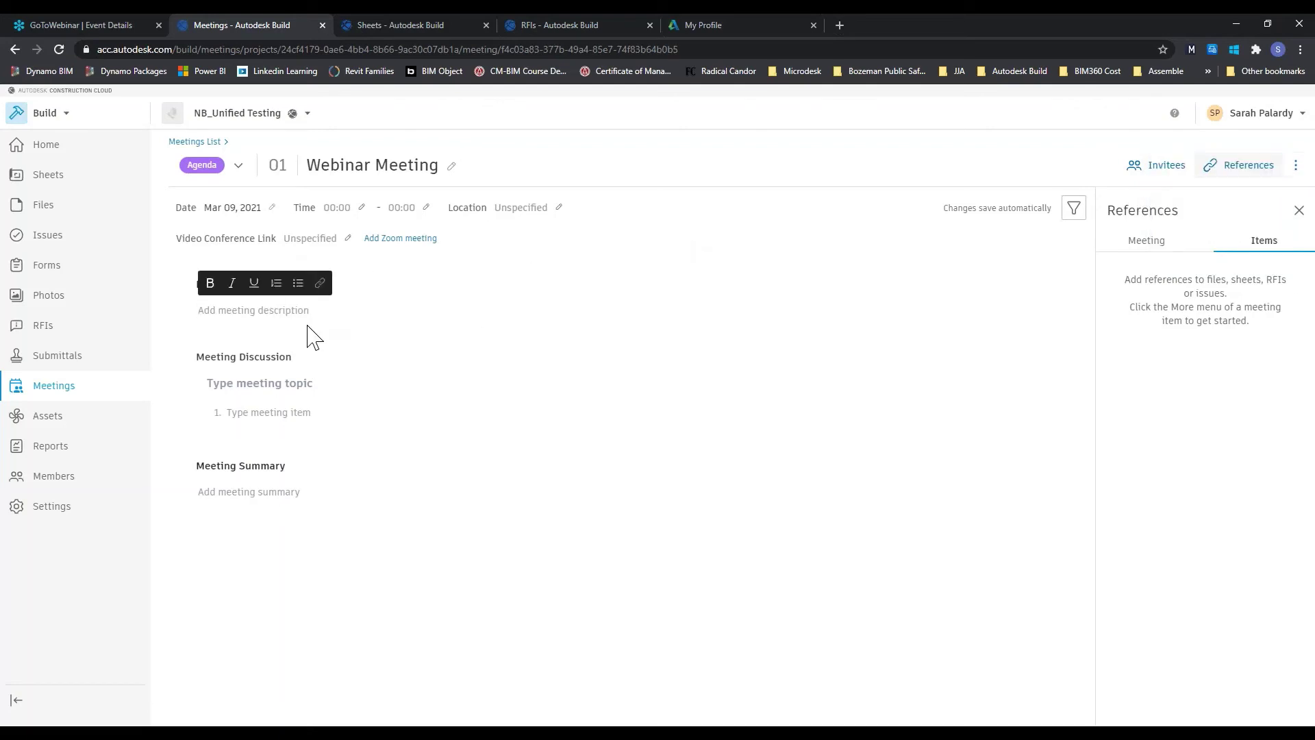
pyautogui.click(521, 329)
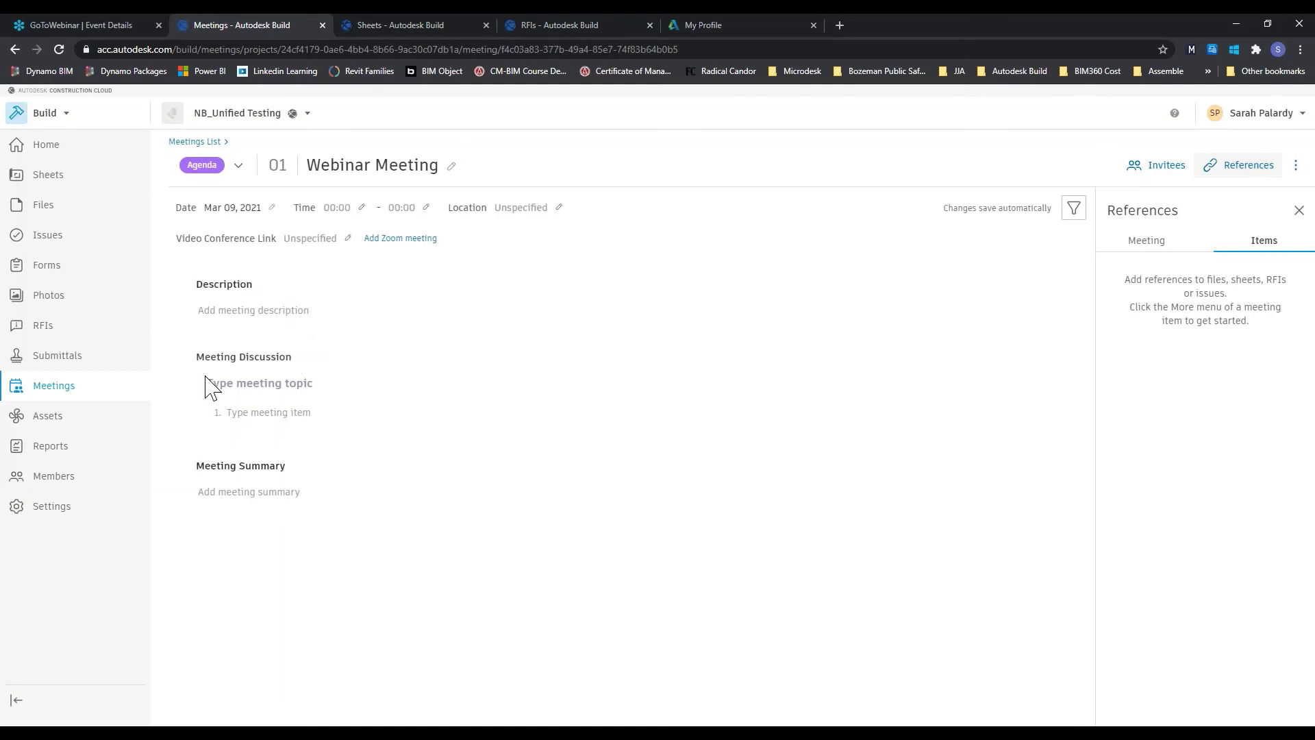
# Enter Coordination as the first topic of the meeting discussion
pyautogui.click(248, 384)
pyautogui.write('Coordination')
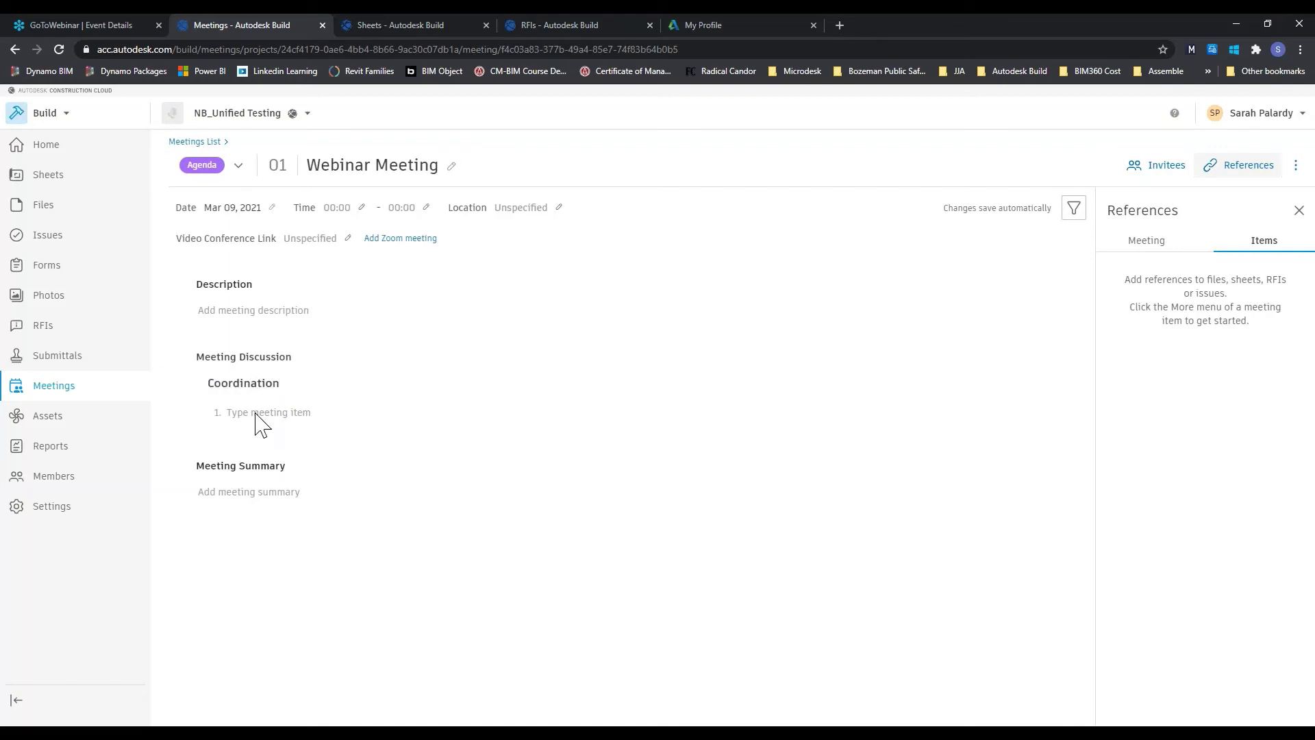
pyautogui.click(268, 418)
# Retitle the discussion topic as Existing Condition and add an item named Elevator beneath it
pyautogui.click(247, 384)
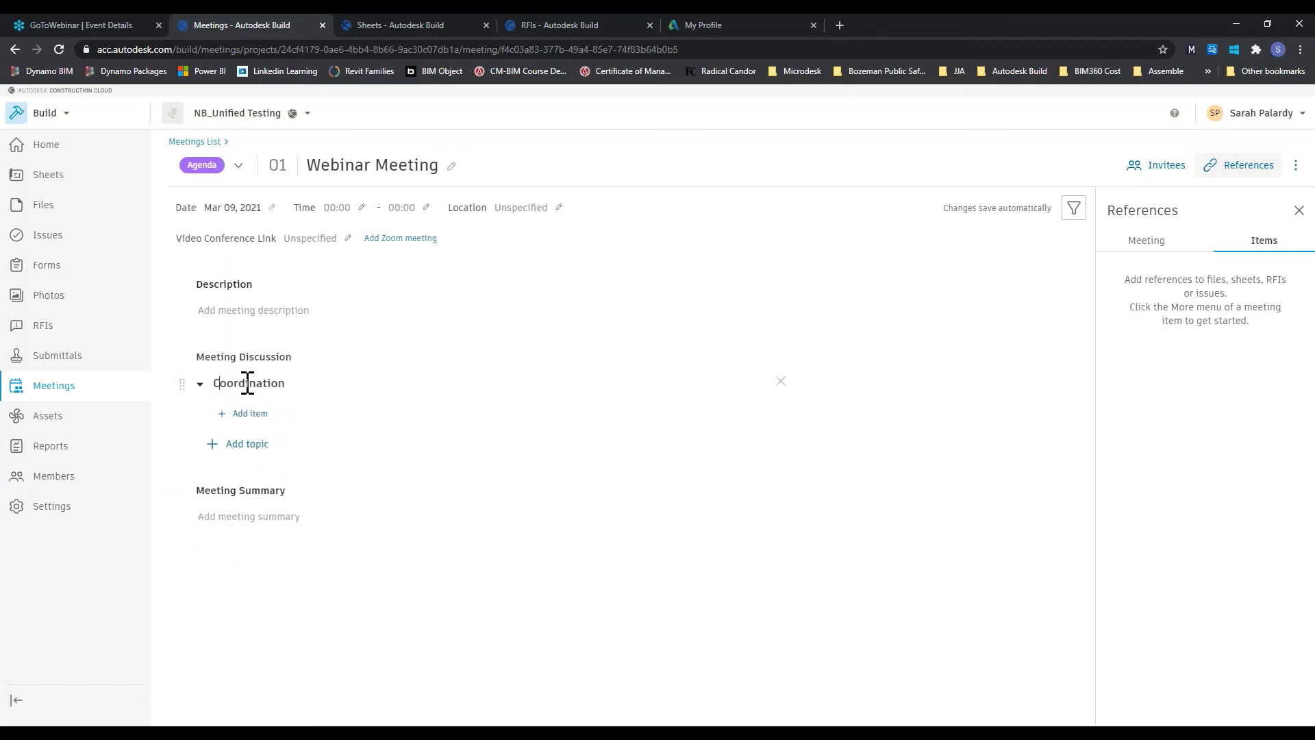
pyautogui.moveTo(285, 384); pyautogui.dragTo(220, 383)
pyautogui.press('BackSpace')
pyautogui.press('BackSpace')
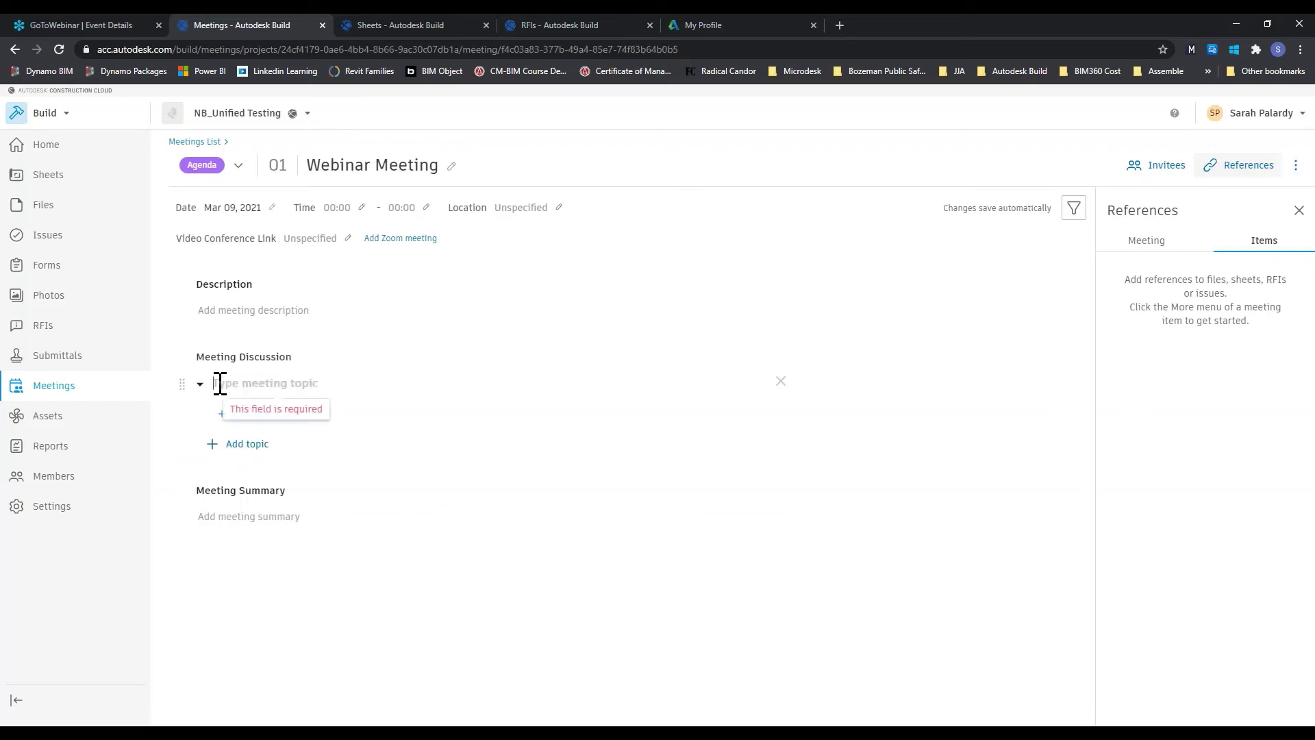
pyautogui.write('Existing')
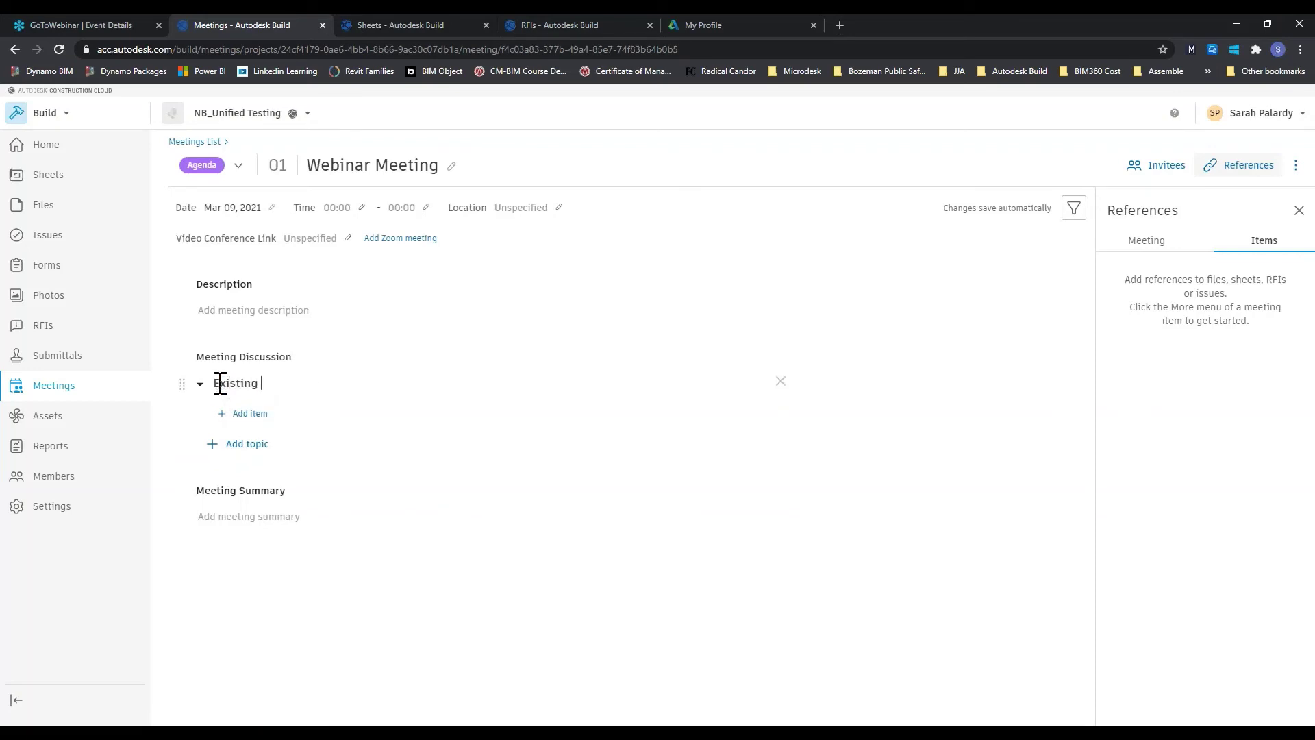
pyautogui.write(' Condition')
pyautogui.click(247, 415)
pyautogui.write('El')
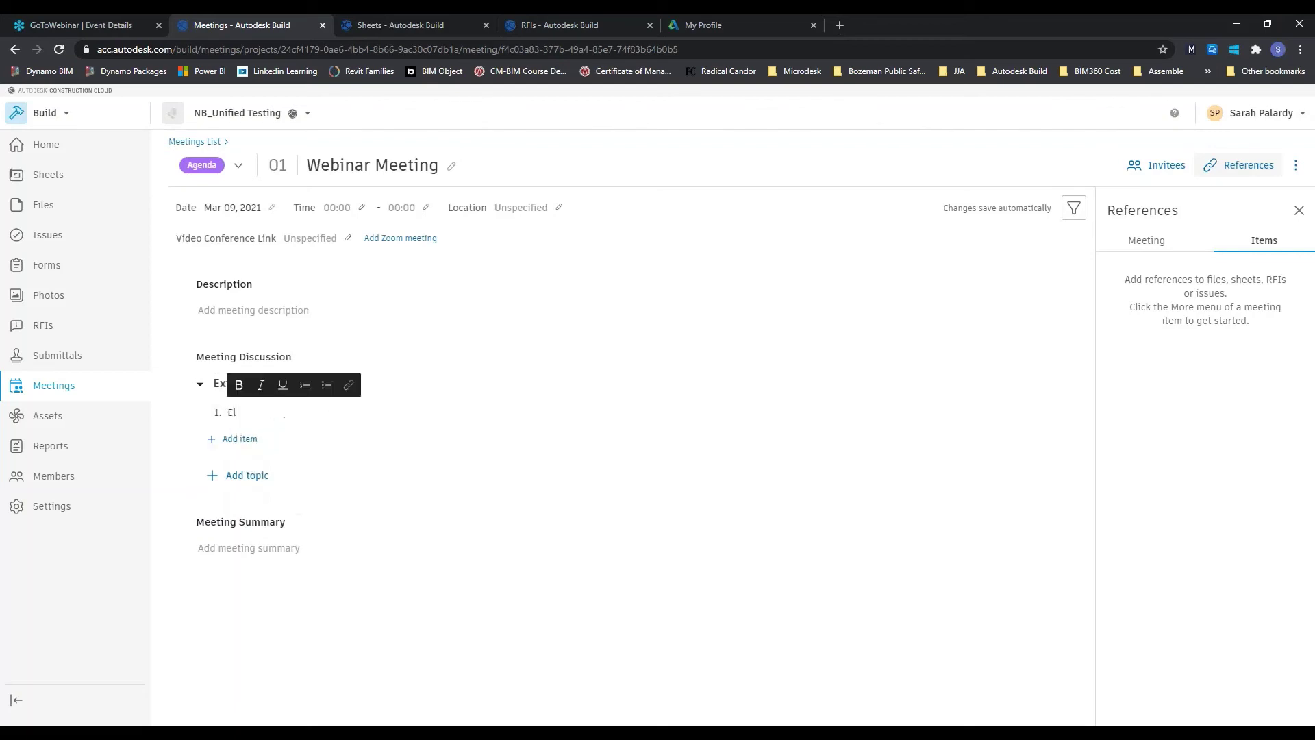
pyautogui.write('evator')
pyautogui.click(491, 438)
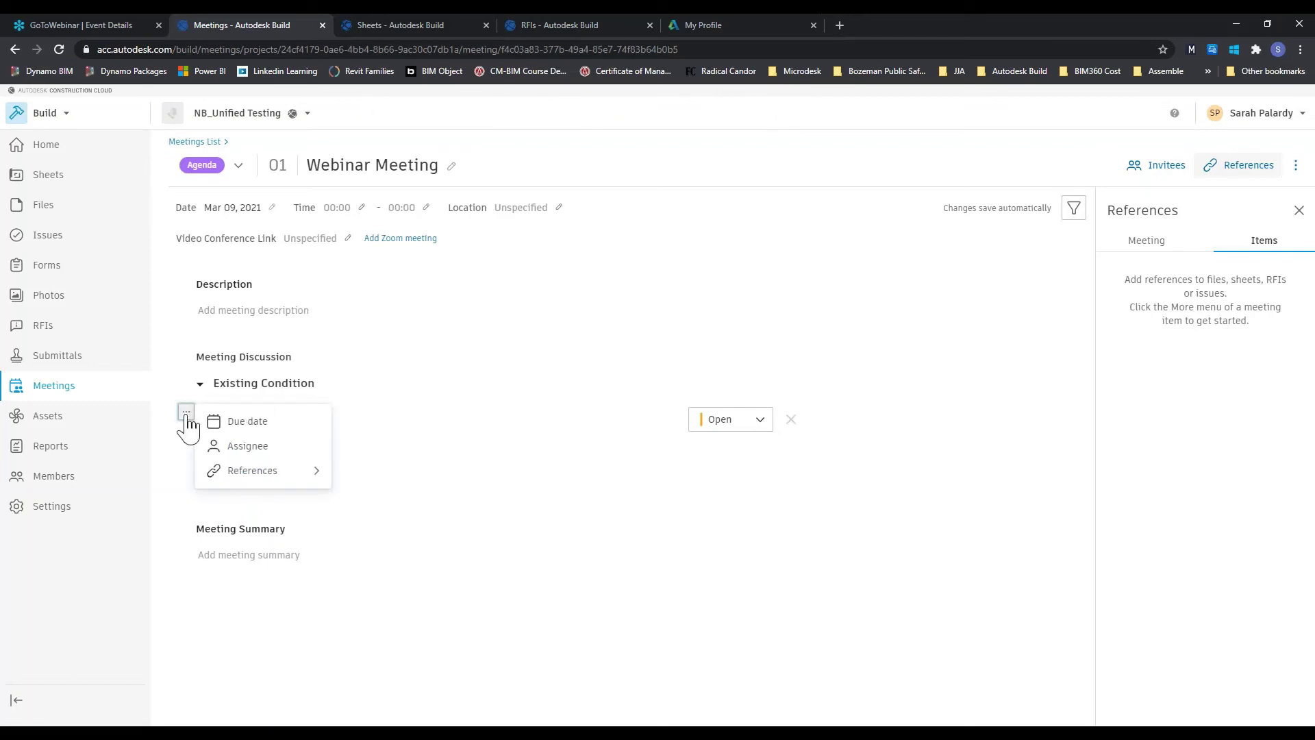
# Set the Elevator item's due date to March 12, 2021 and assign it to the Microdesk organizer, searching by first name
pyautogui.click(278, 423)
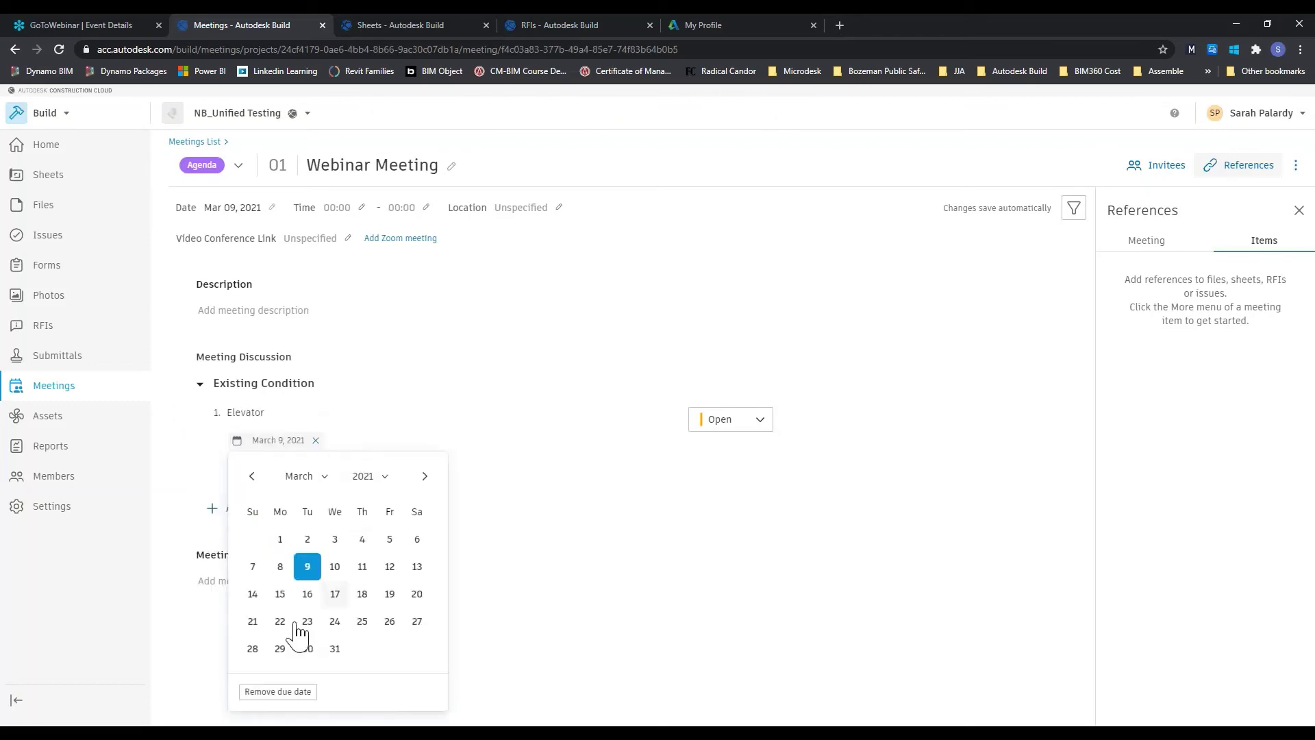
pyautogui.click(390, 592)
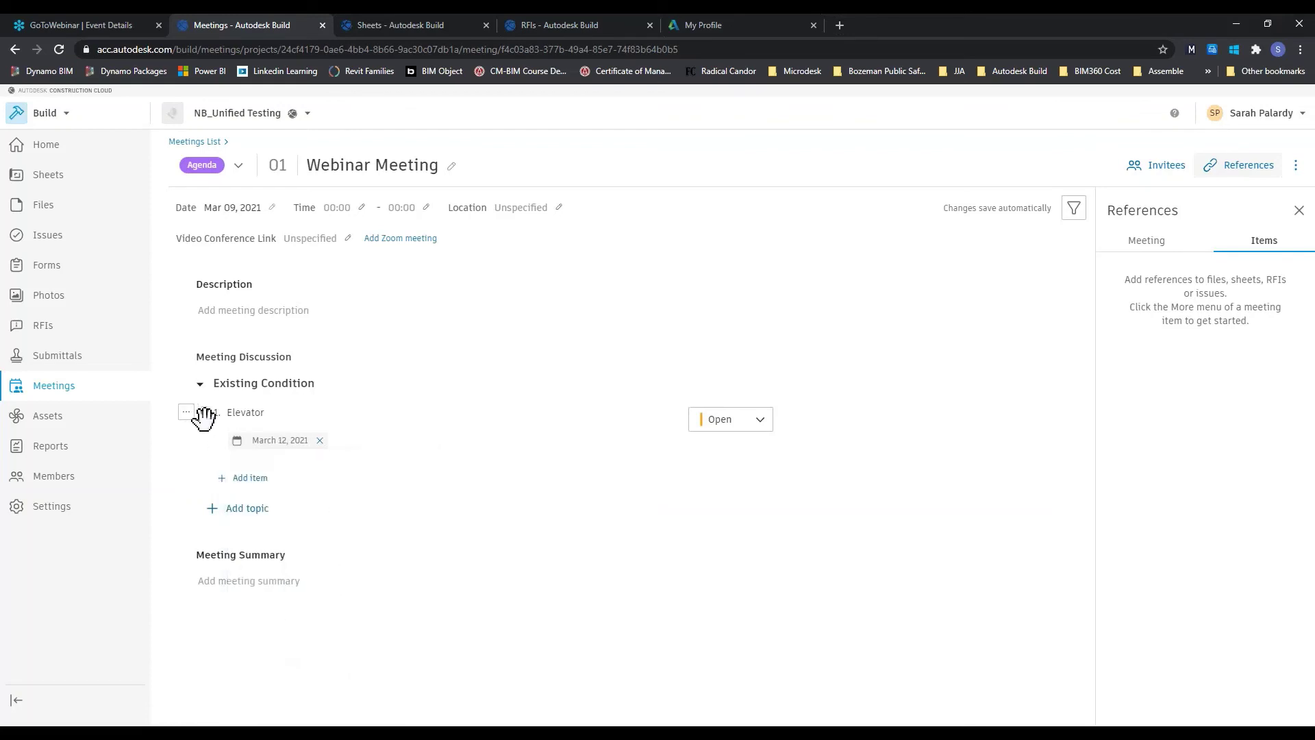
pyautogui.click(187, 412)
pyautogui.click(250, 446)
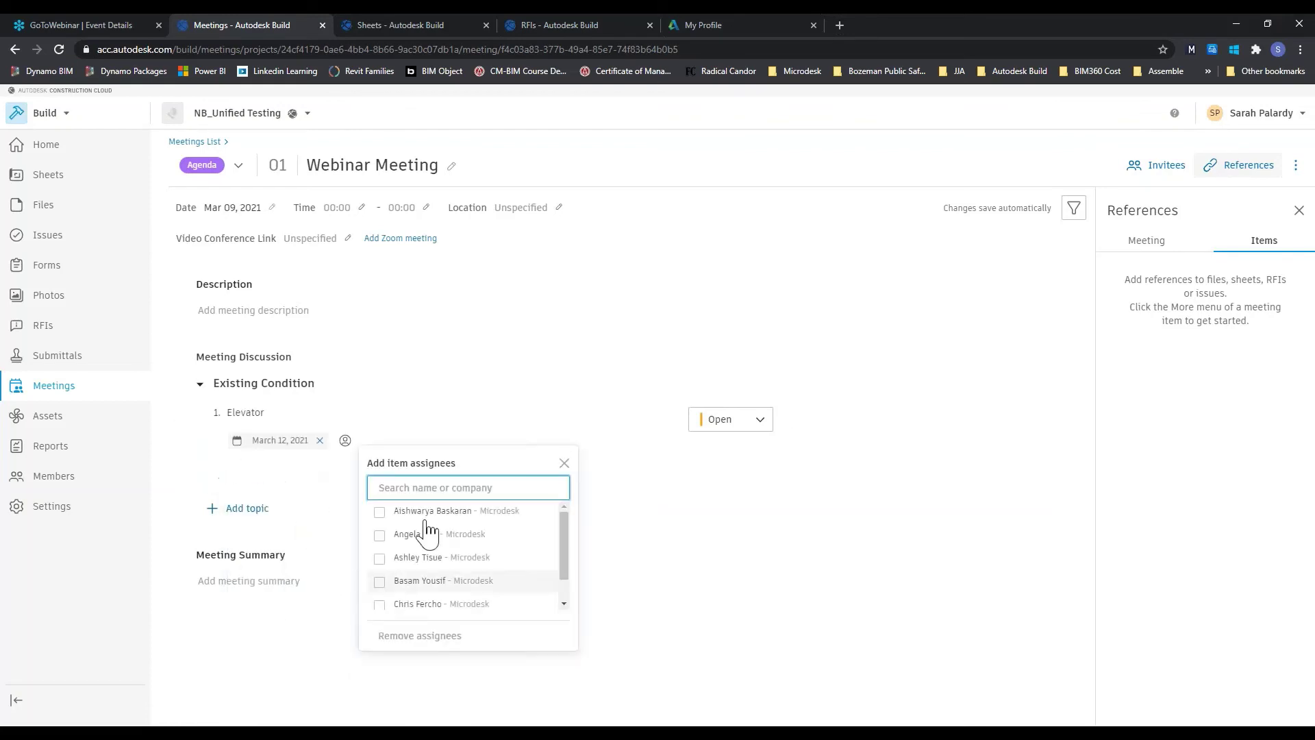
pyautogui.write('sara')
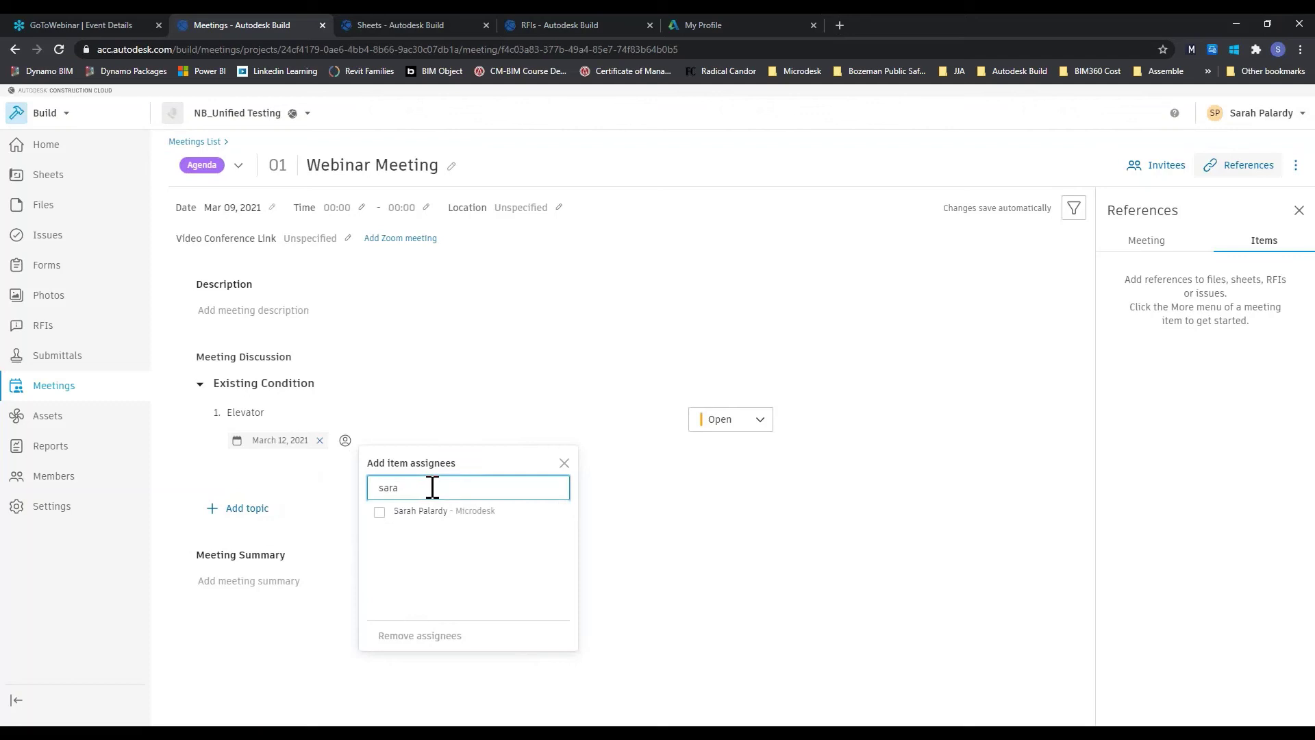
pyautogui.click(379, 514)
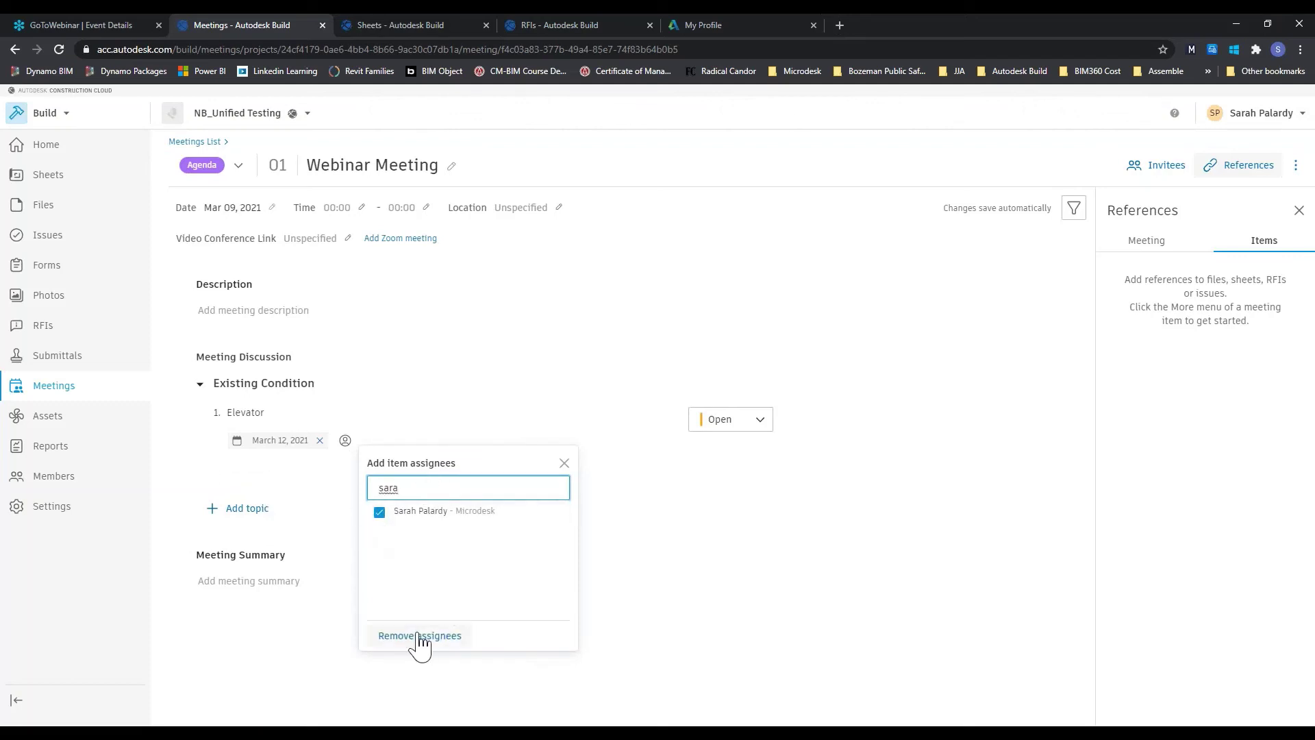
pyautogui.click(565, 464)
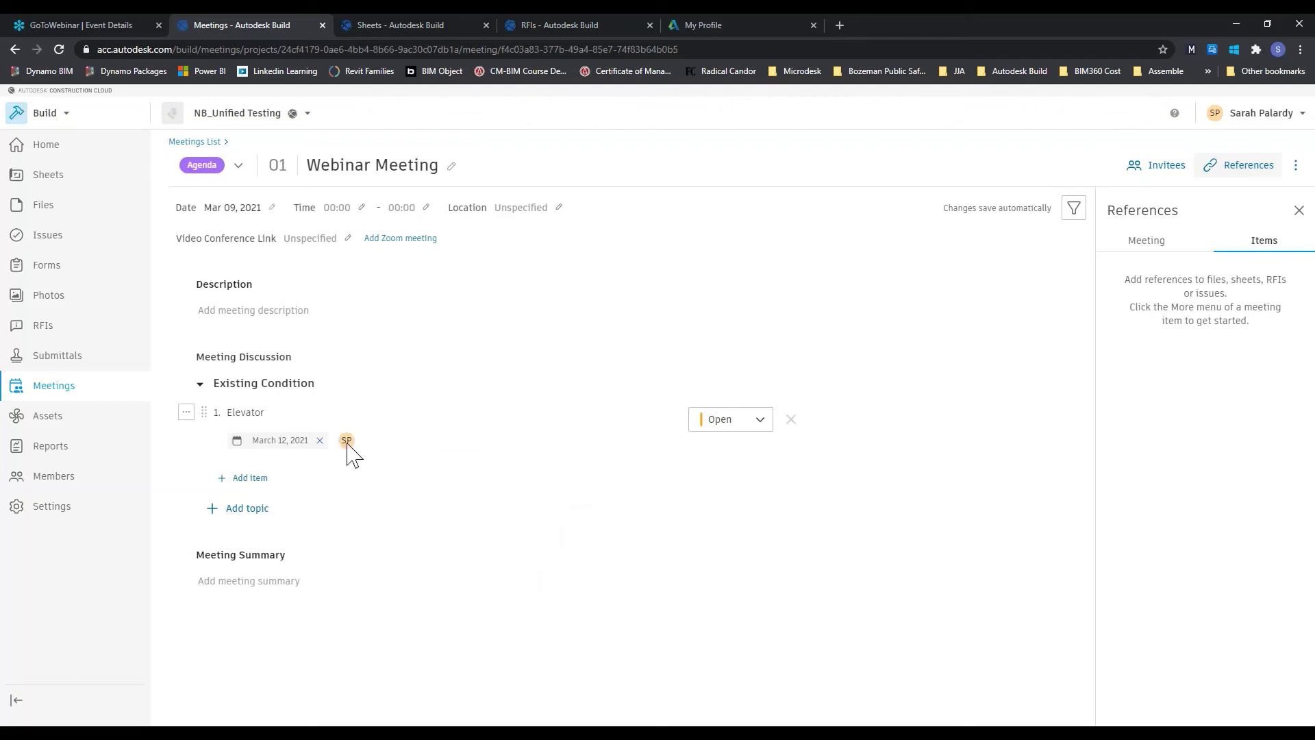
# Attach issue #17 Existing Condition as a reference to the Elevator item and check the linked issue before returning to the meeting
pyautogui.click(186, 412)
pyautogui.moveTo(275, 482)
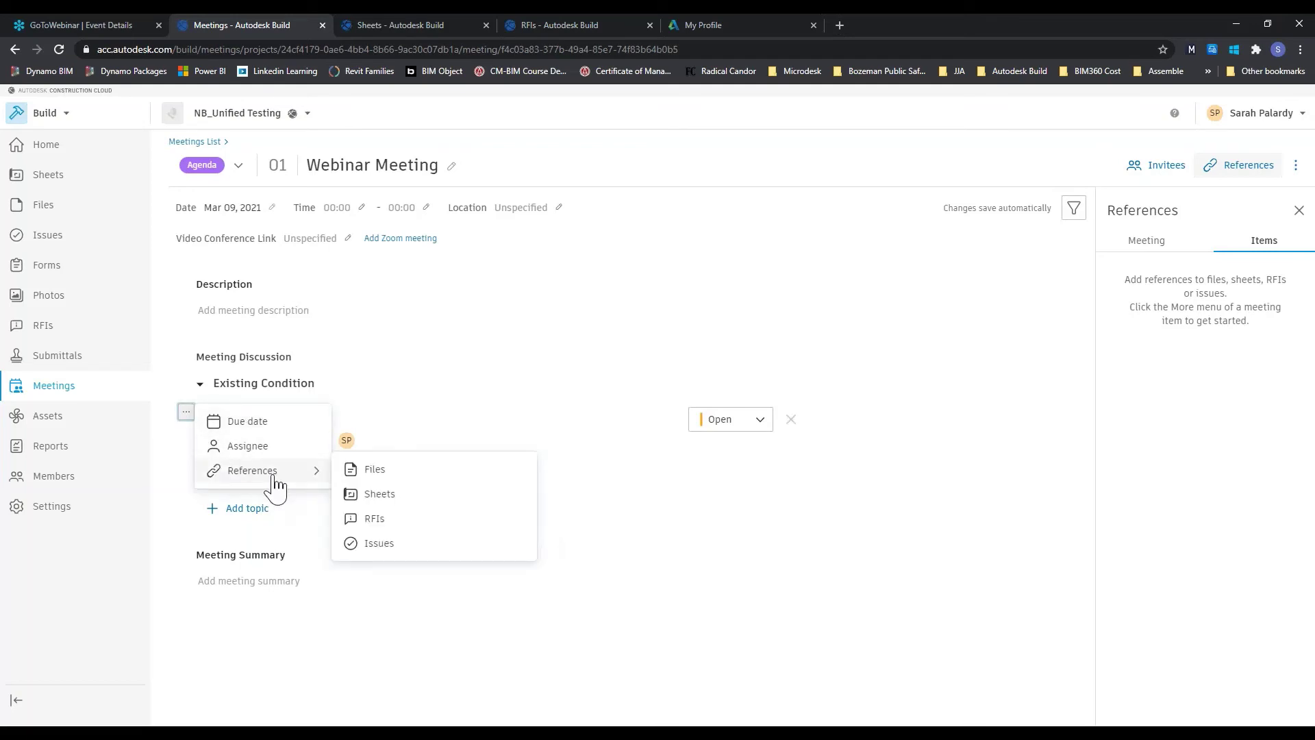
pyautogui.click(383, 544)
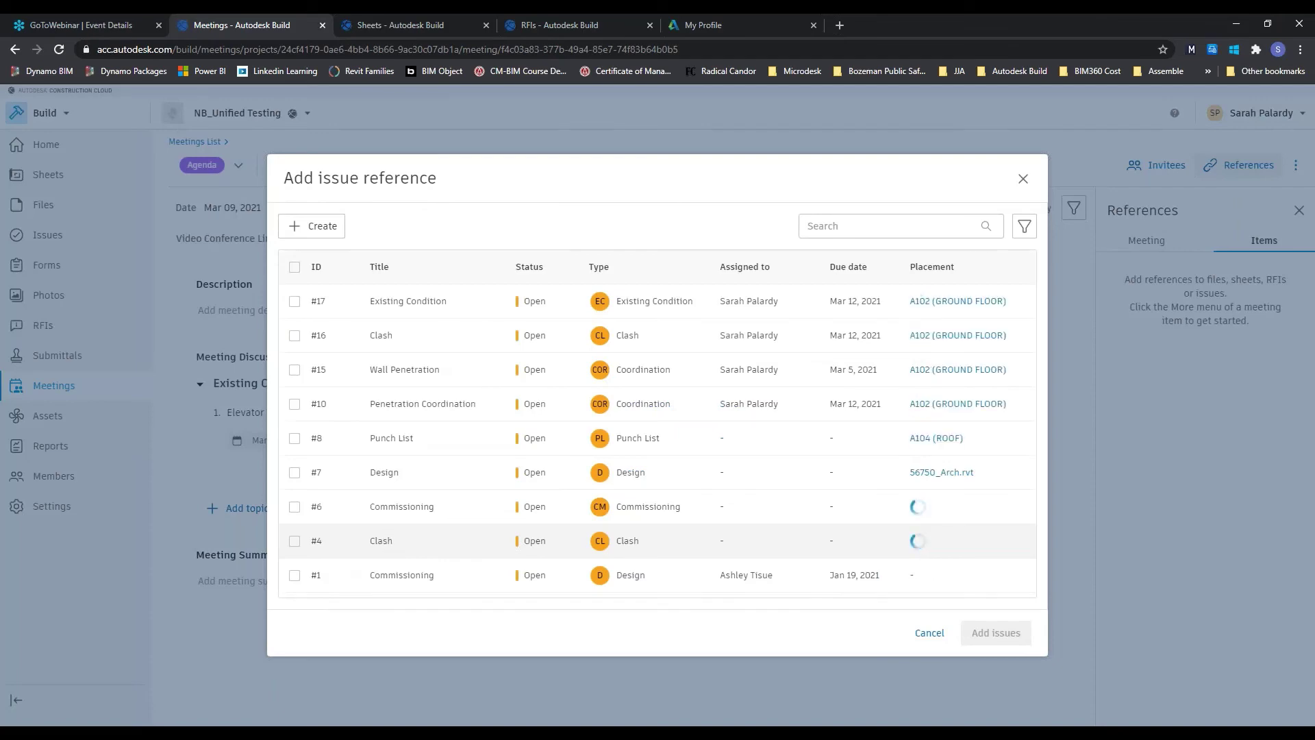
pyautogui.click(295, 301)
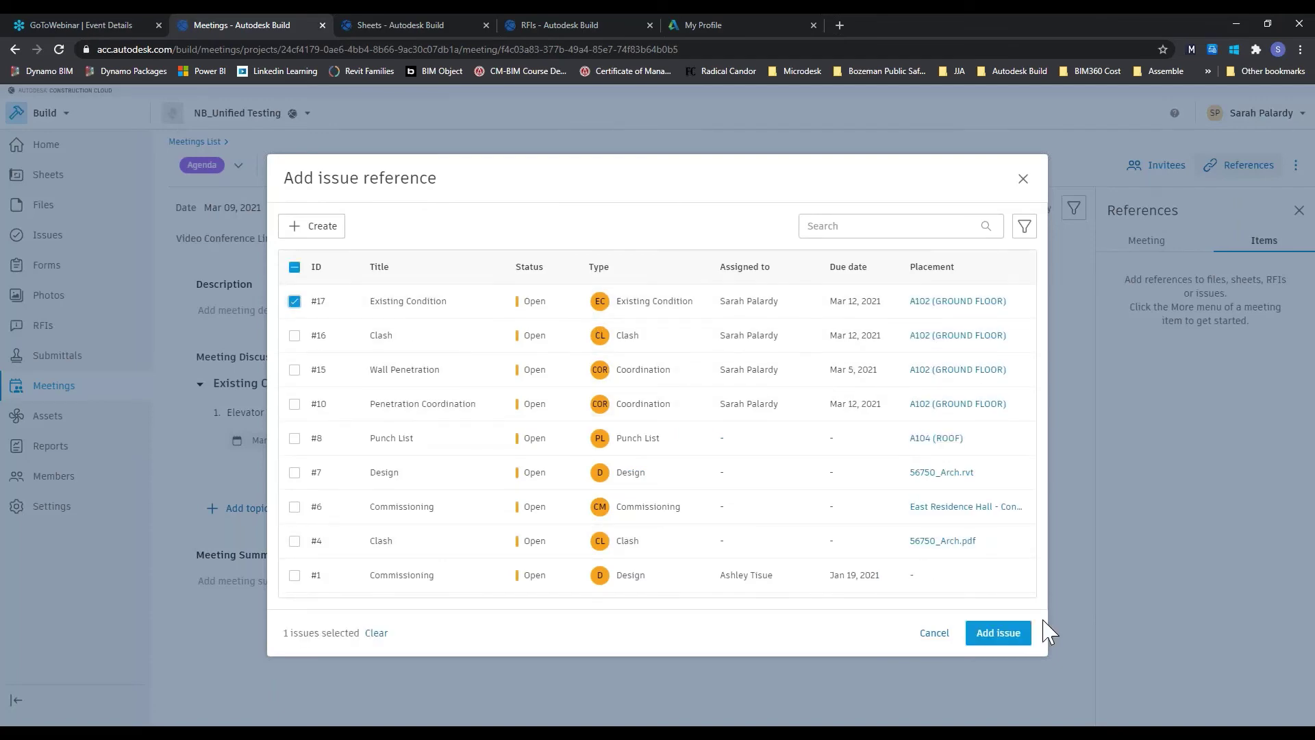
pyautogui.click(1000, 634)
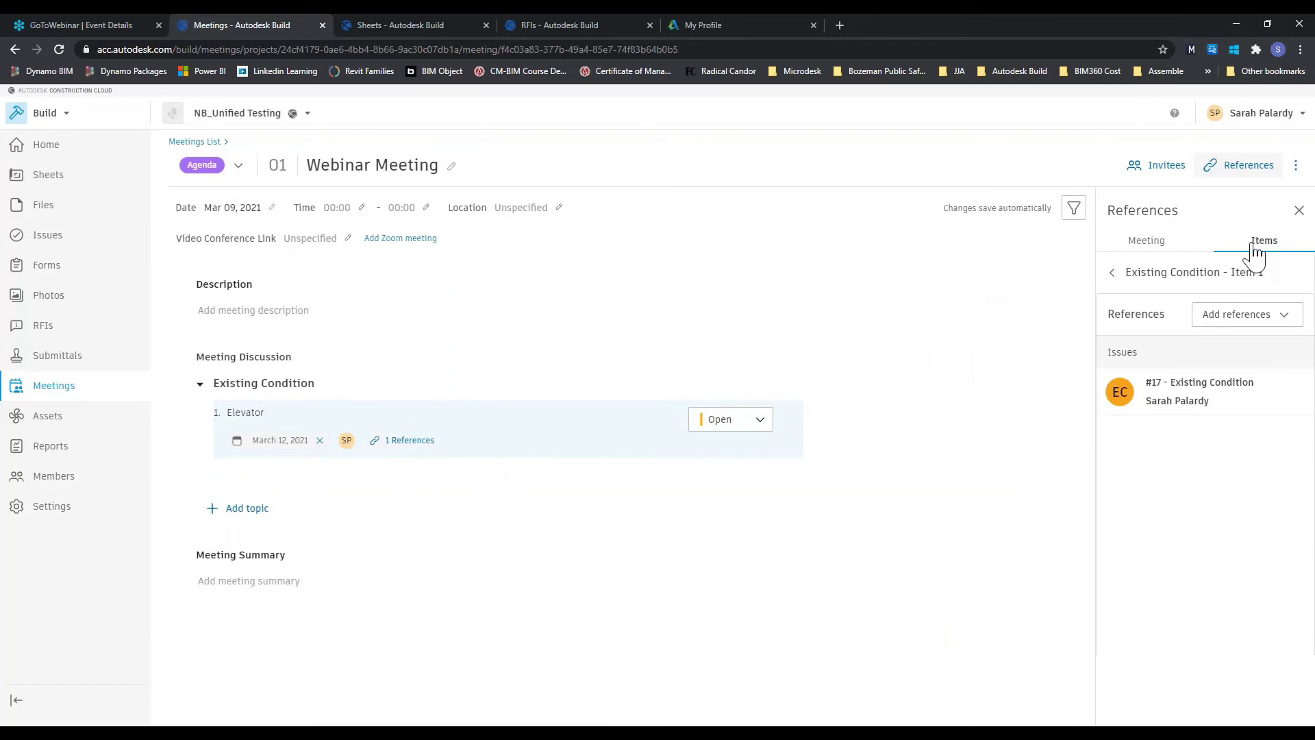
pyautogui.click(1173, 396)
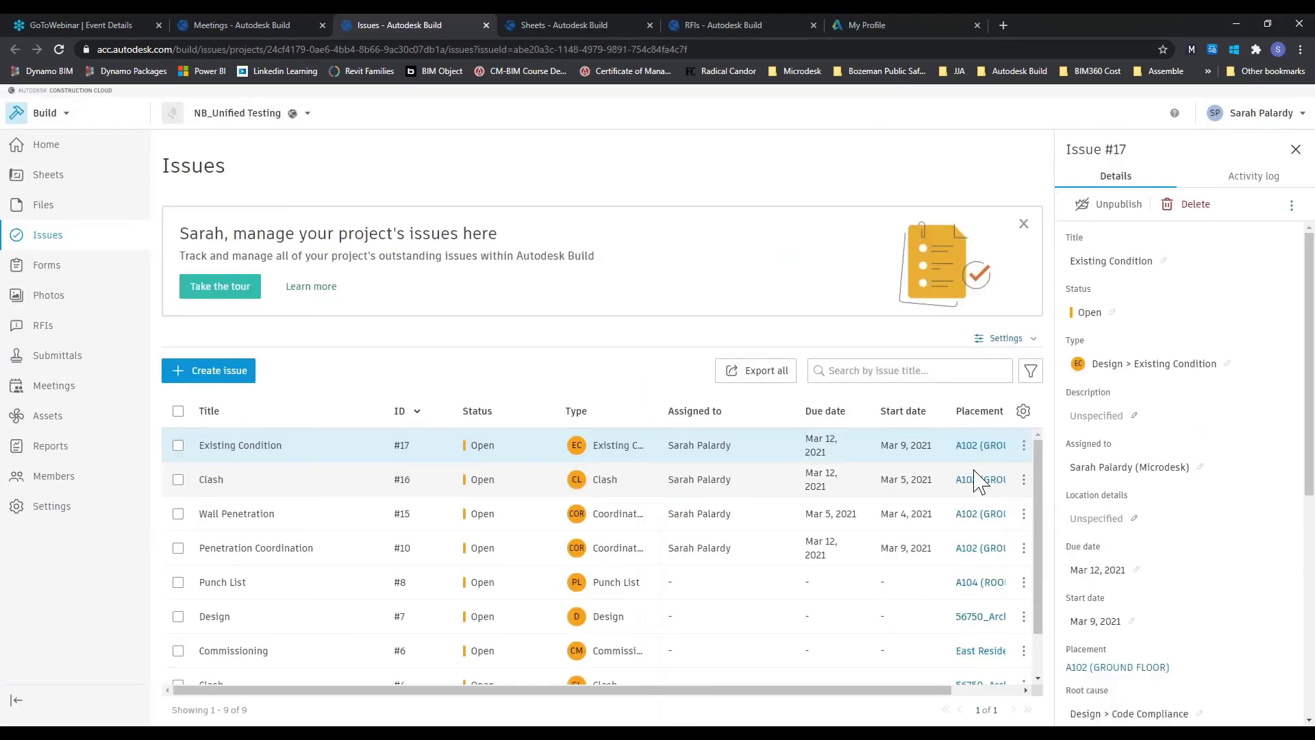
pyautogui.click(235, 27)
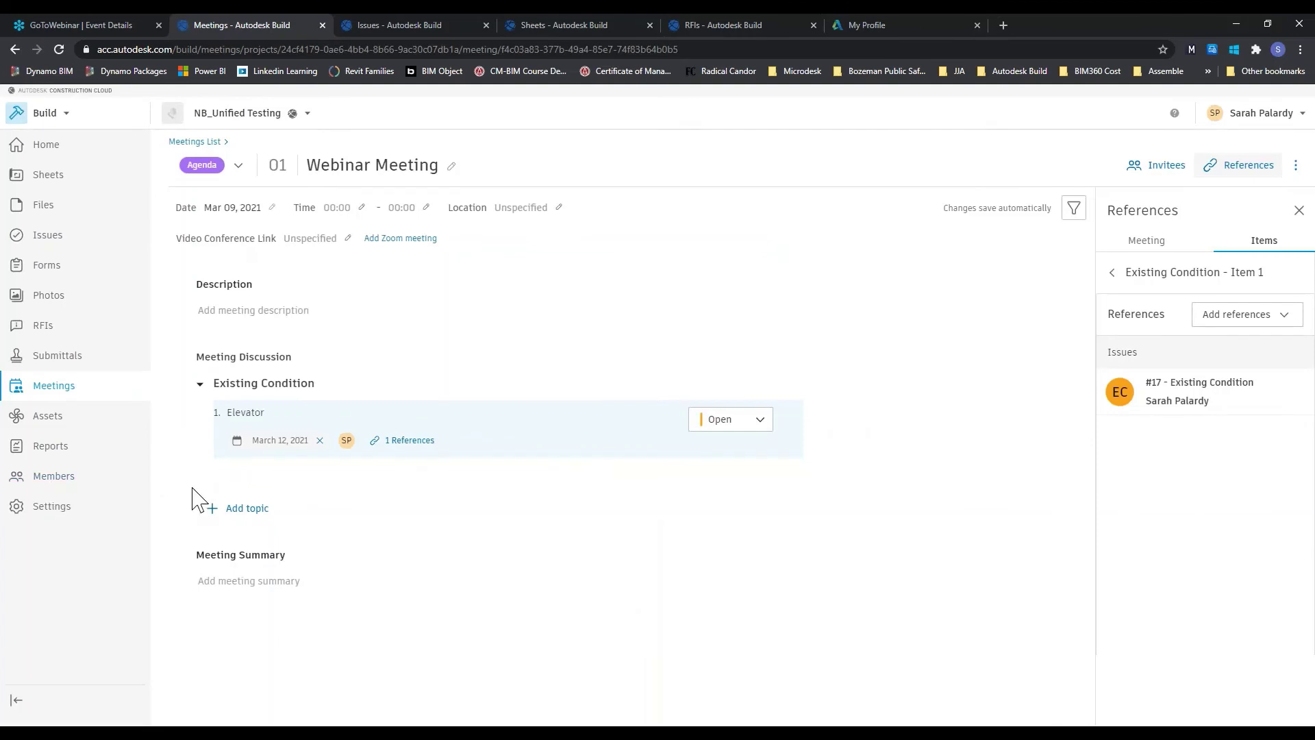
# Attach RFI #5 Existing Condition as a reference to the Elevator discussion item
pyautogui.click(187, 412)
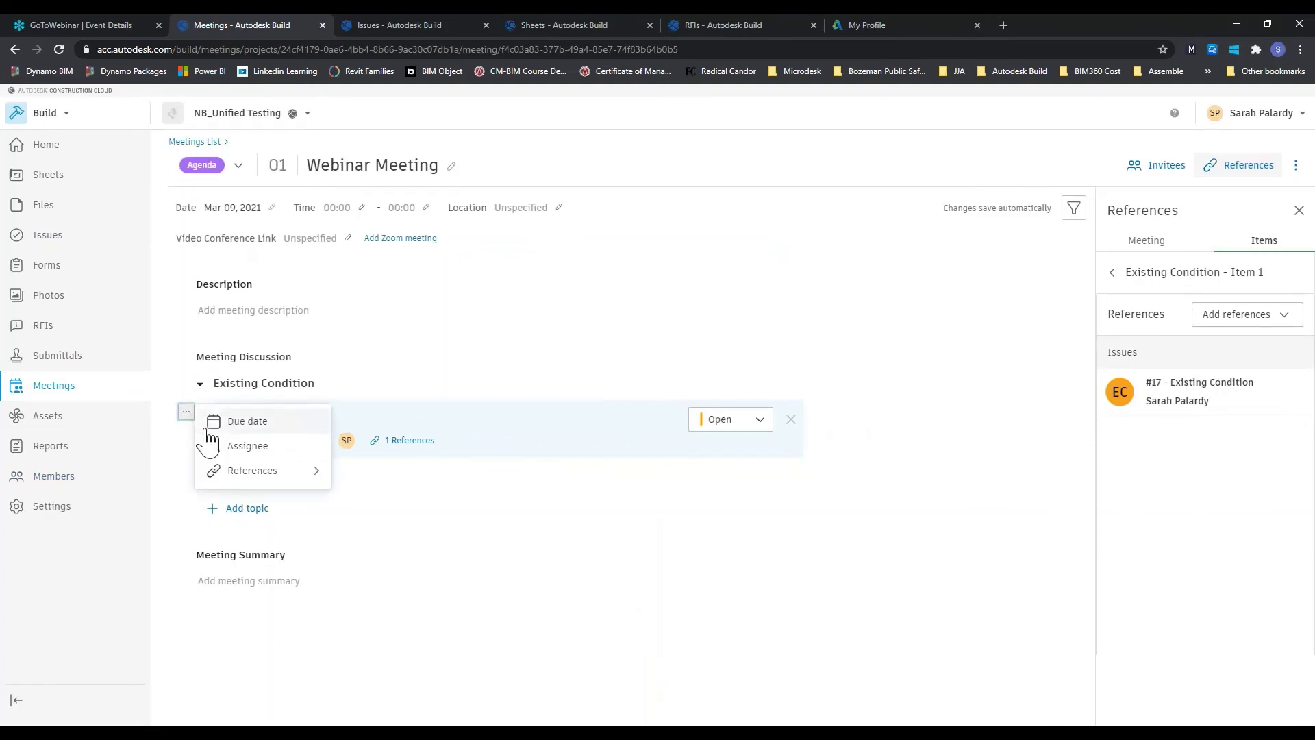
pyautogui.click(397, 520)
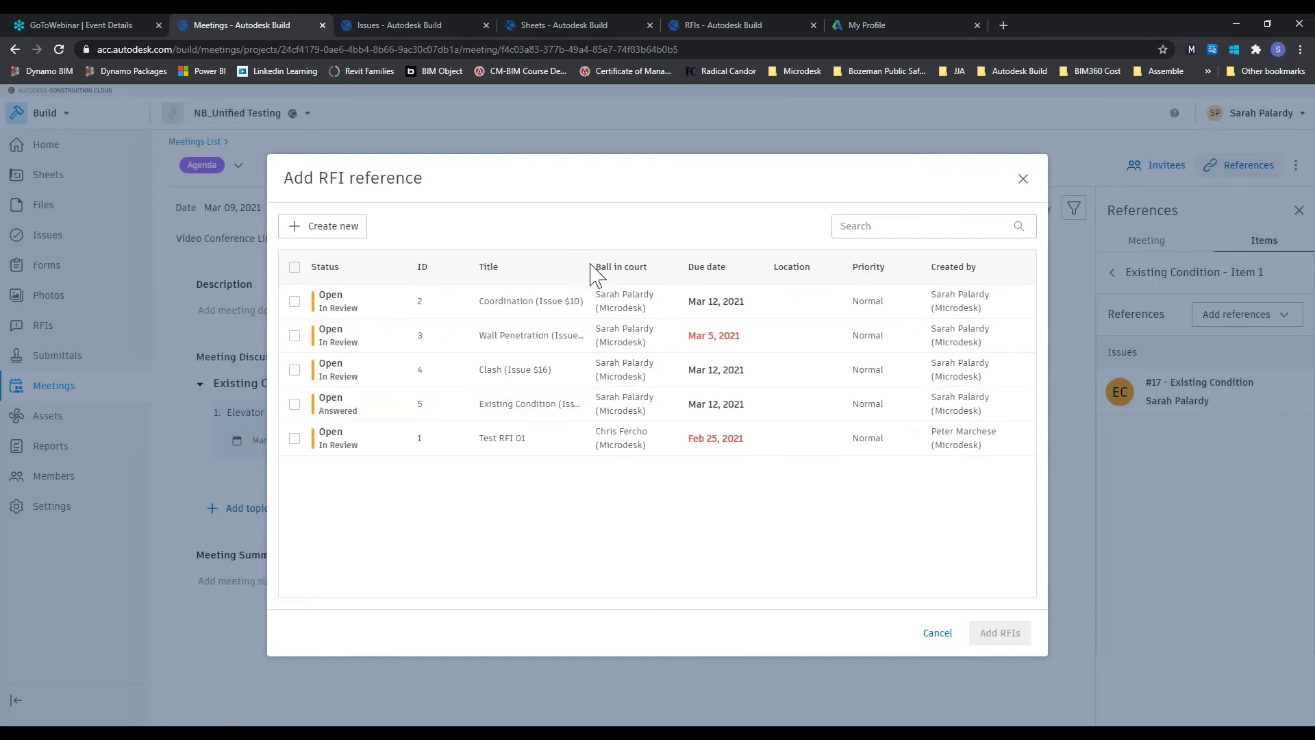
pyautogui.click(293, 404)
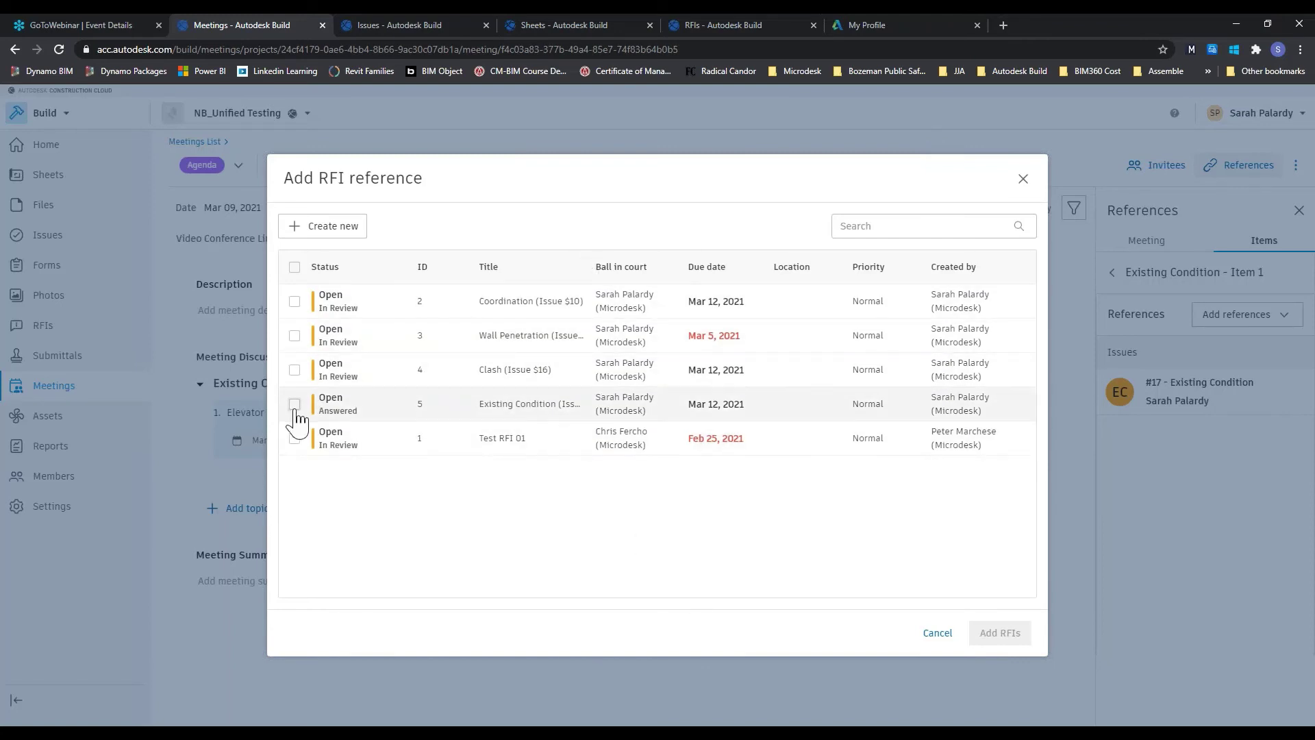
pyautogui.click(993, 633)
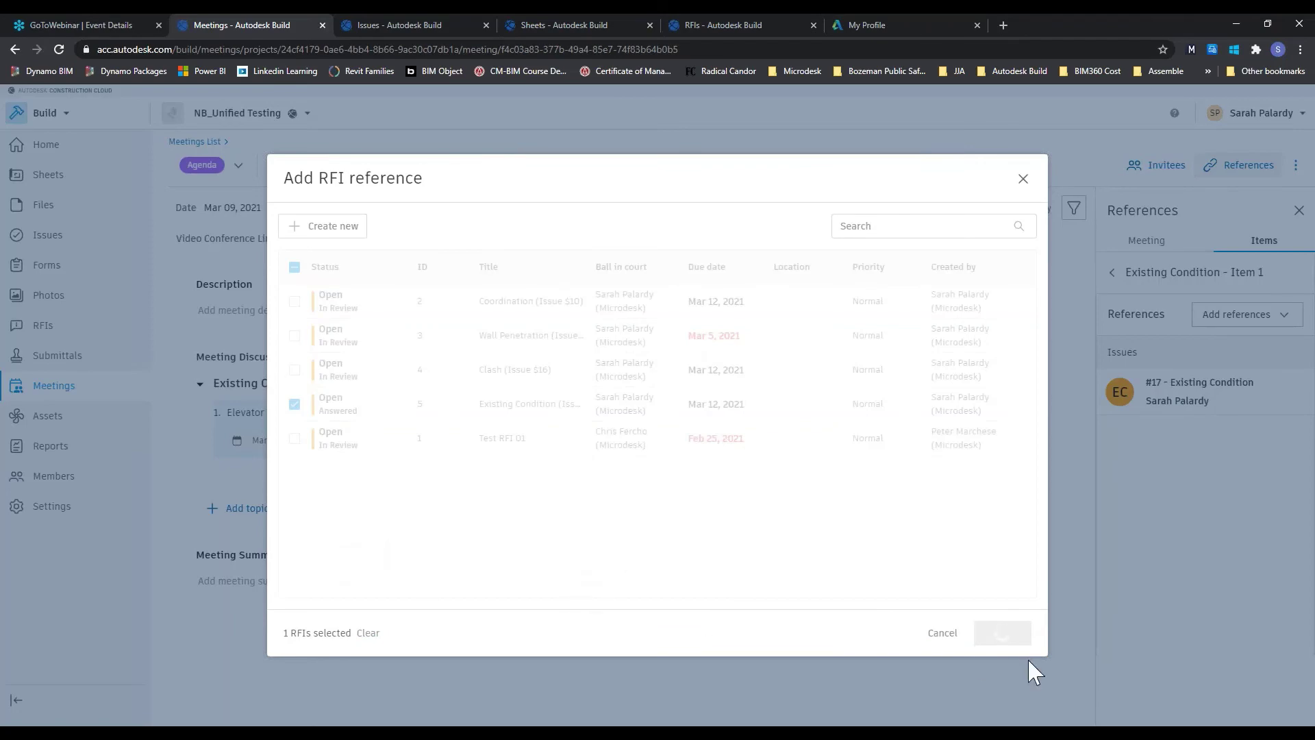
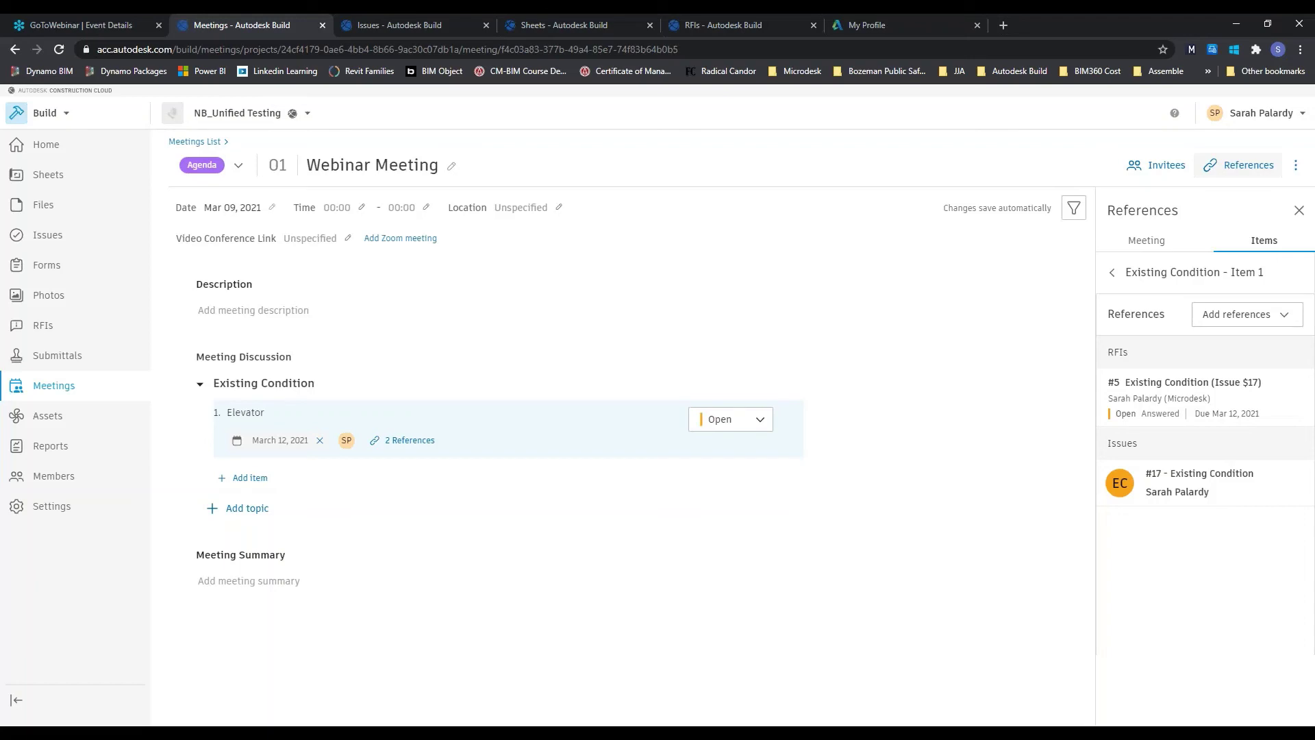
# Add a second discussion item named Utilities beneath the Existing Condition topic
pyautogui.click(772, 430)
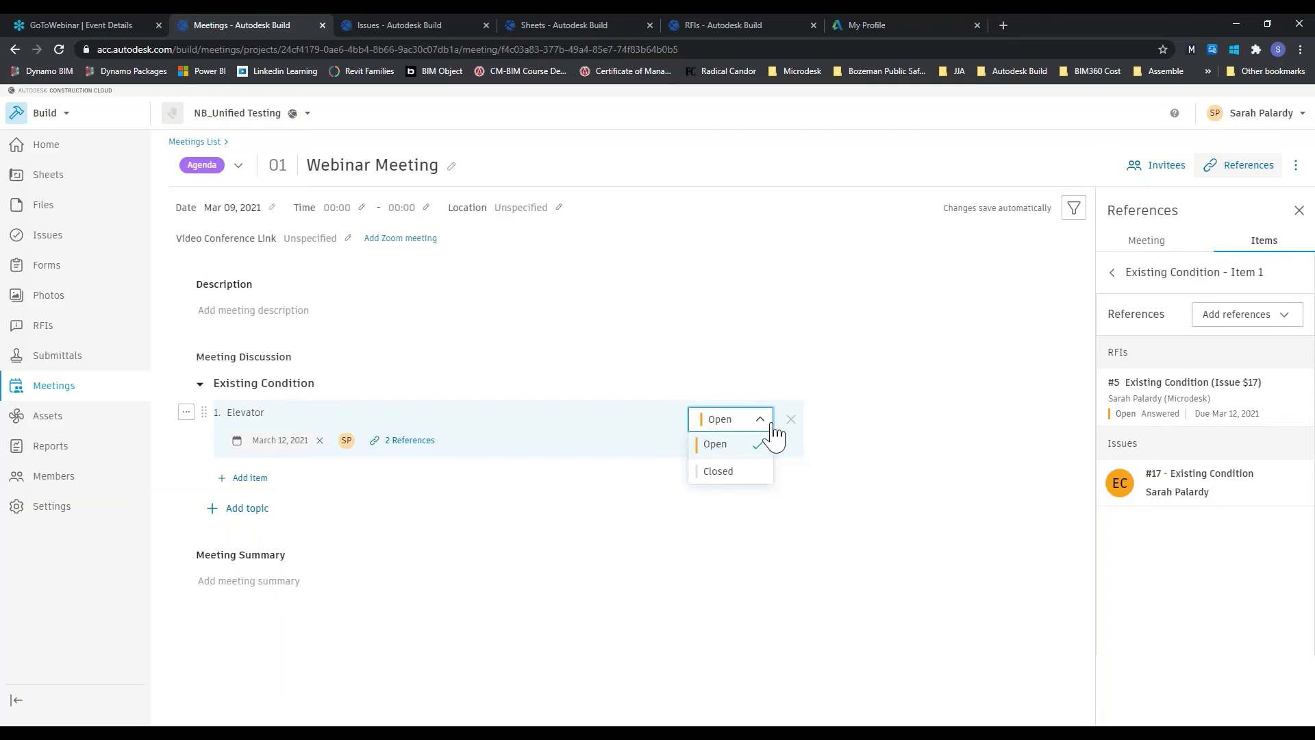
pyautogui.click(273, 510)
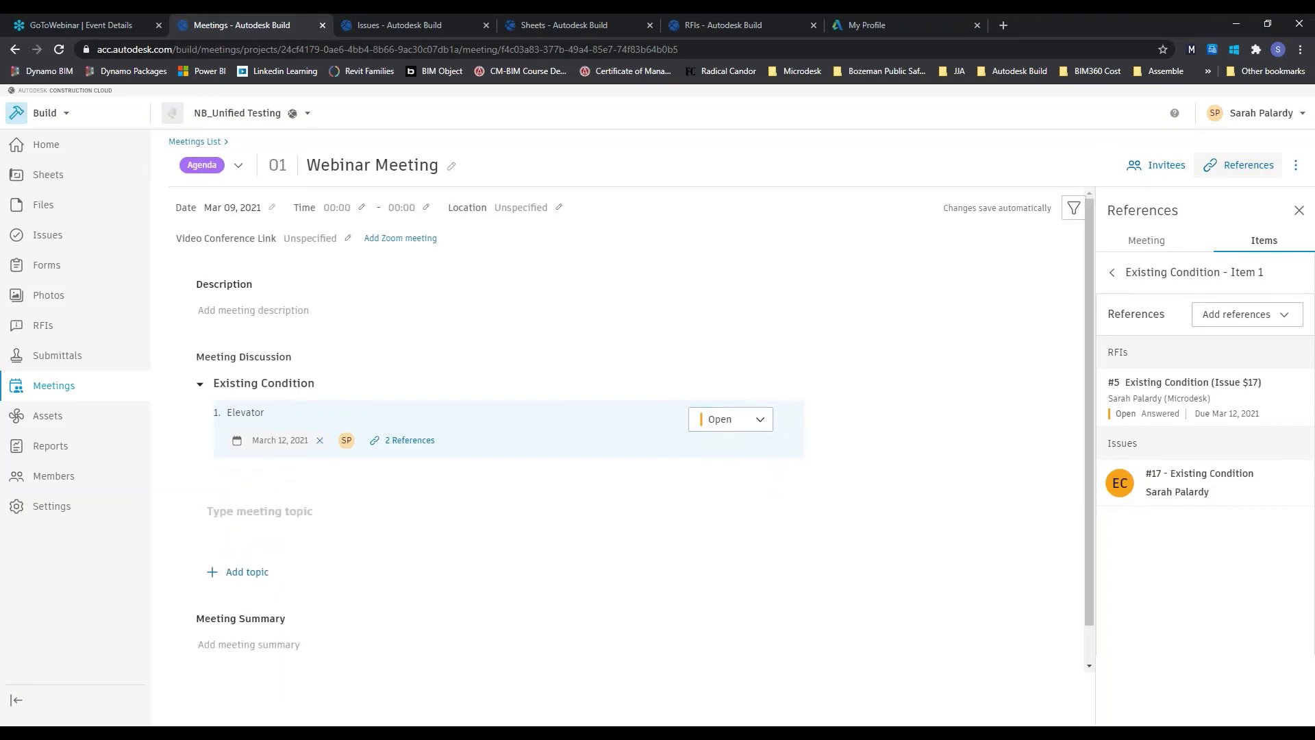
pyautogui.click(252, 481)
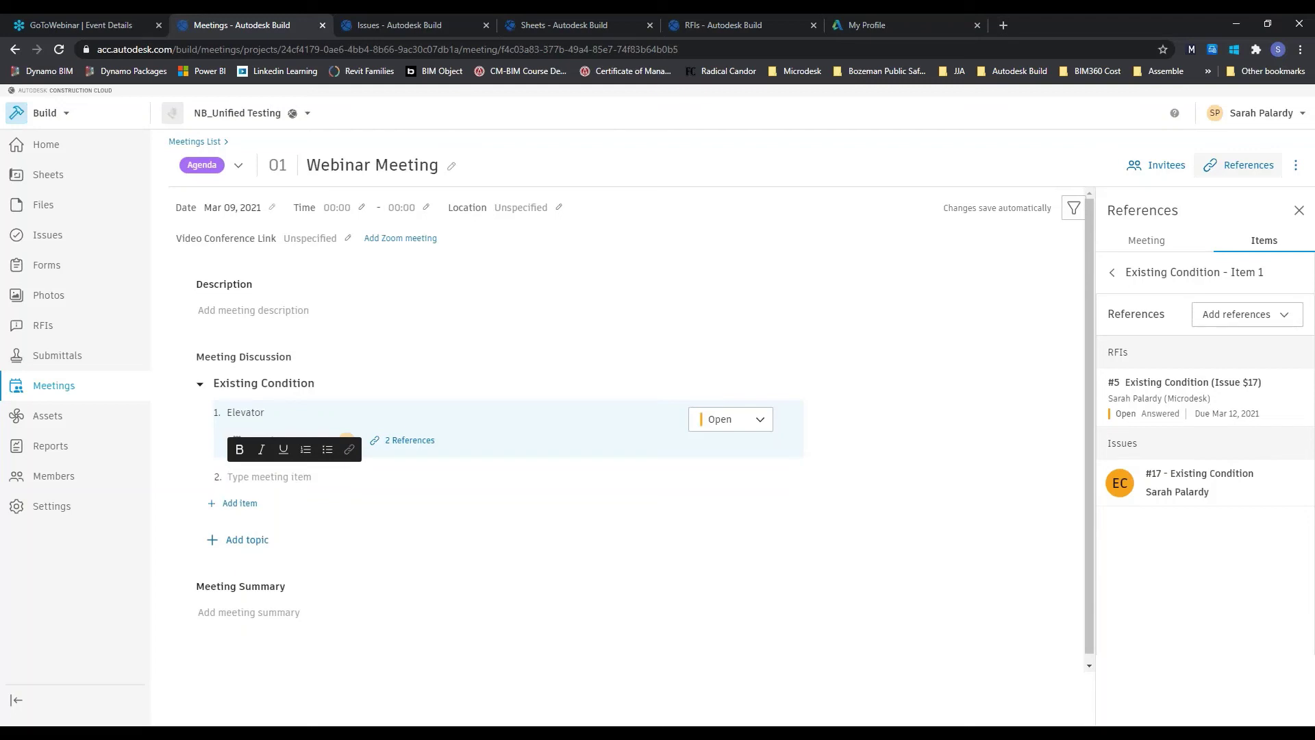
pyautogui.write('Utilities')
pyautogui.click(447, 521)
# Set the status of the Utilities item to Closed
pyautogui.click(734, 487)
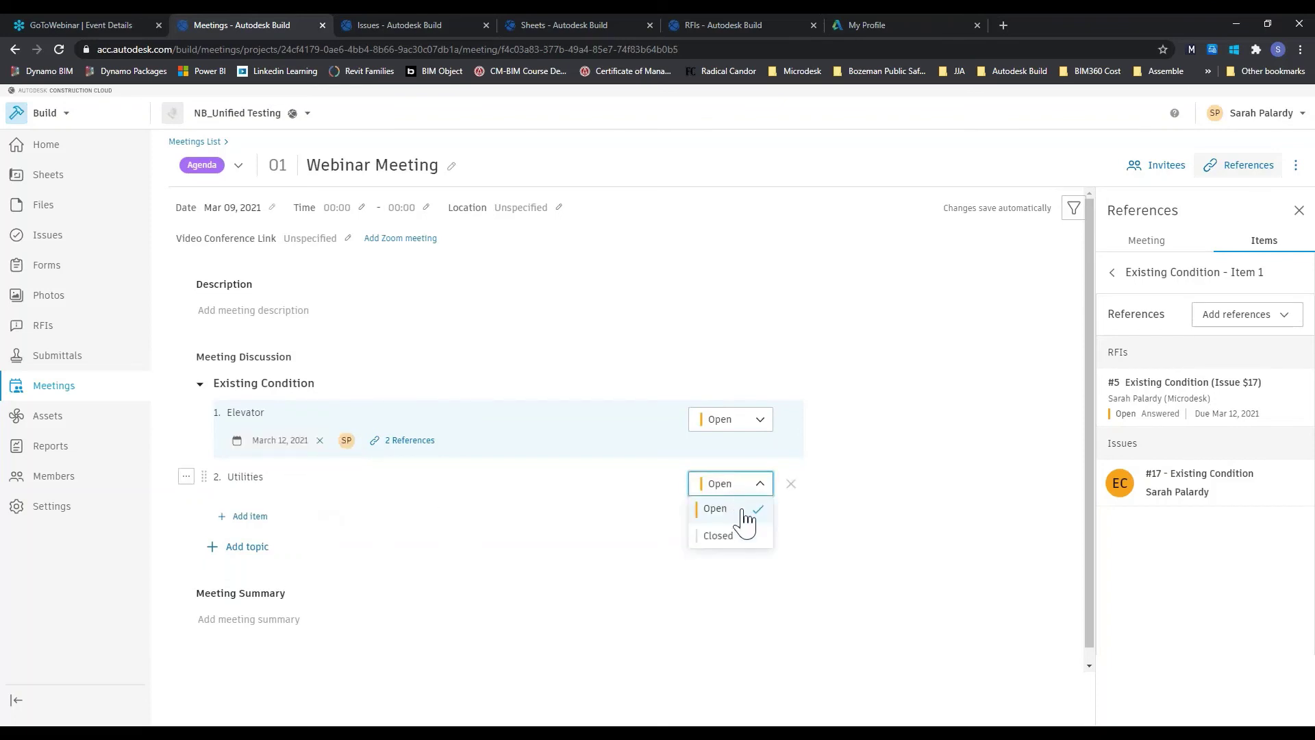
pyautogui.click(745, 511)
pyautogui.click(740, 485)
pyautogui.click(743, 533)
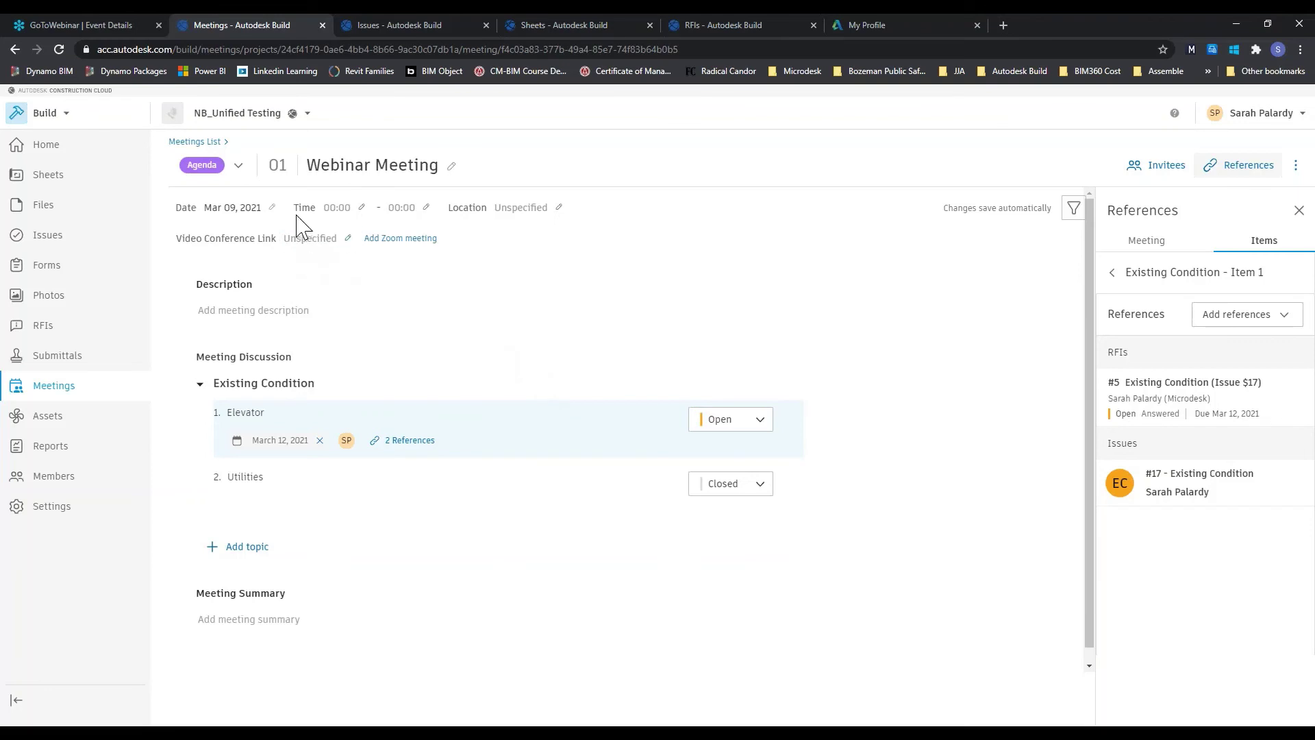
# Change the Webinar Meeting from Agenda to Minutes and confirm locking it
pyautogui.click(238, 167)
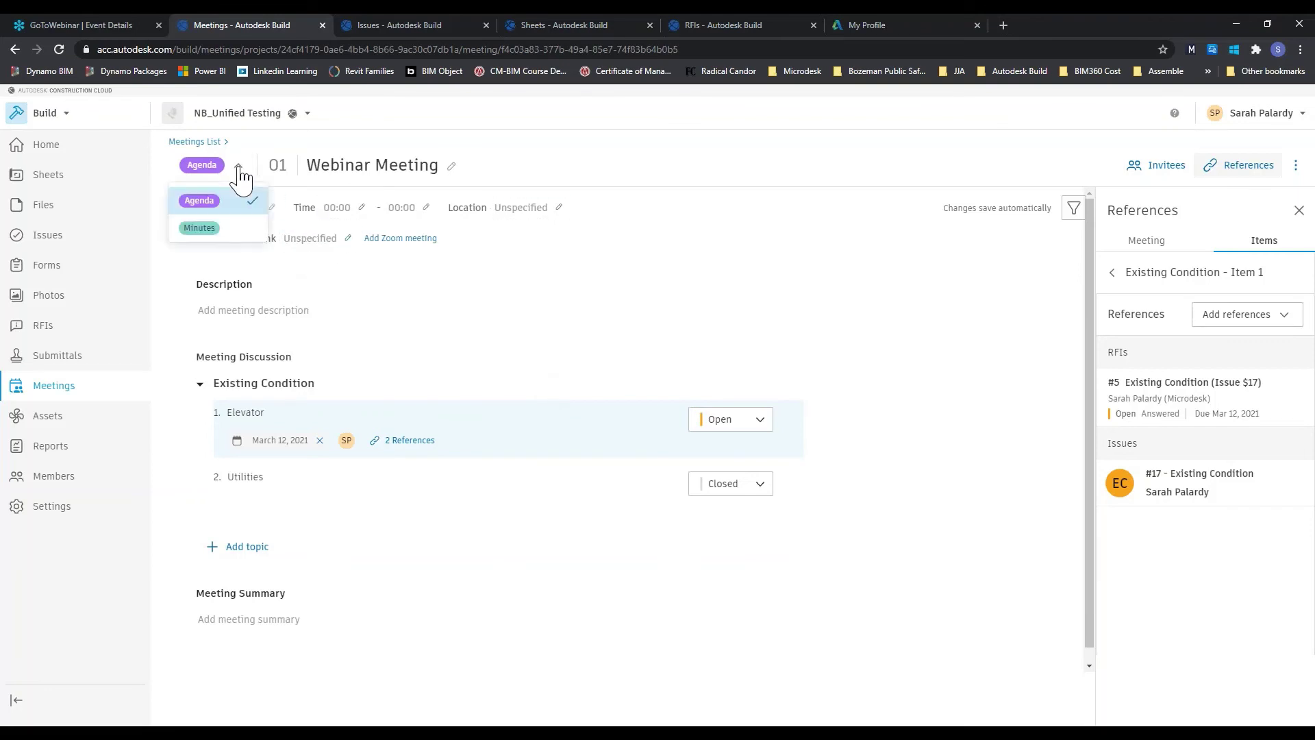
pyautogui.click(217, 232)
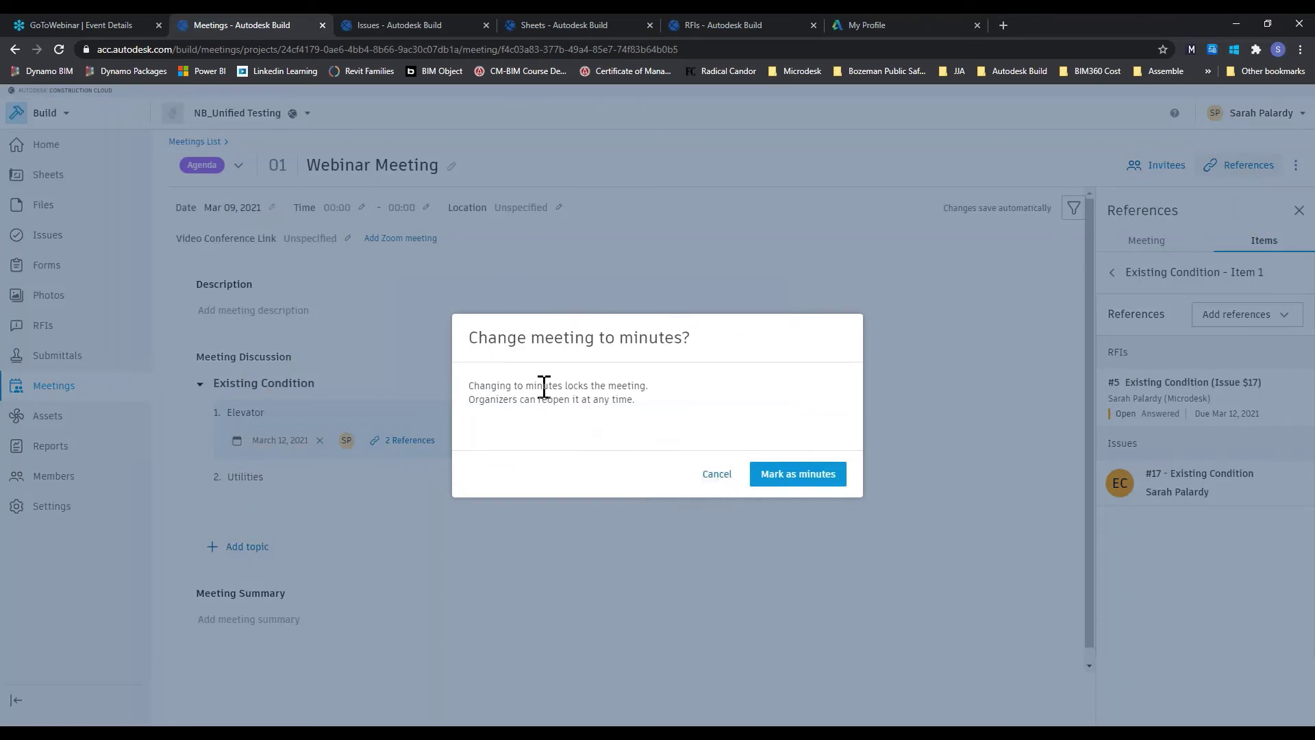
pyautogui.click(833, 478)
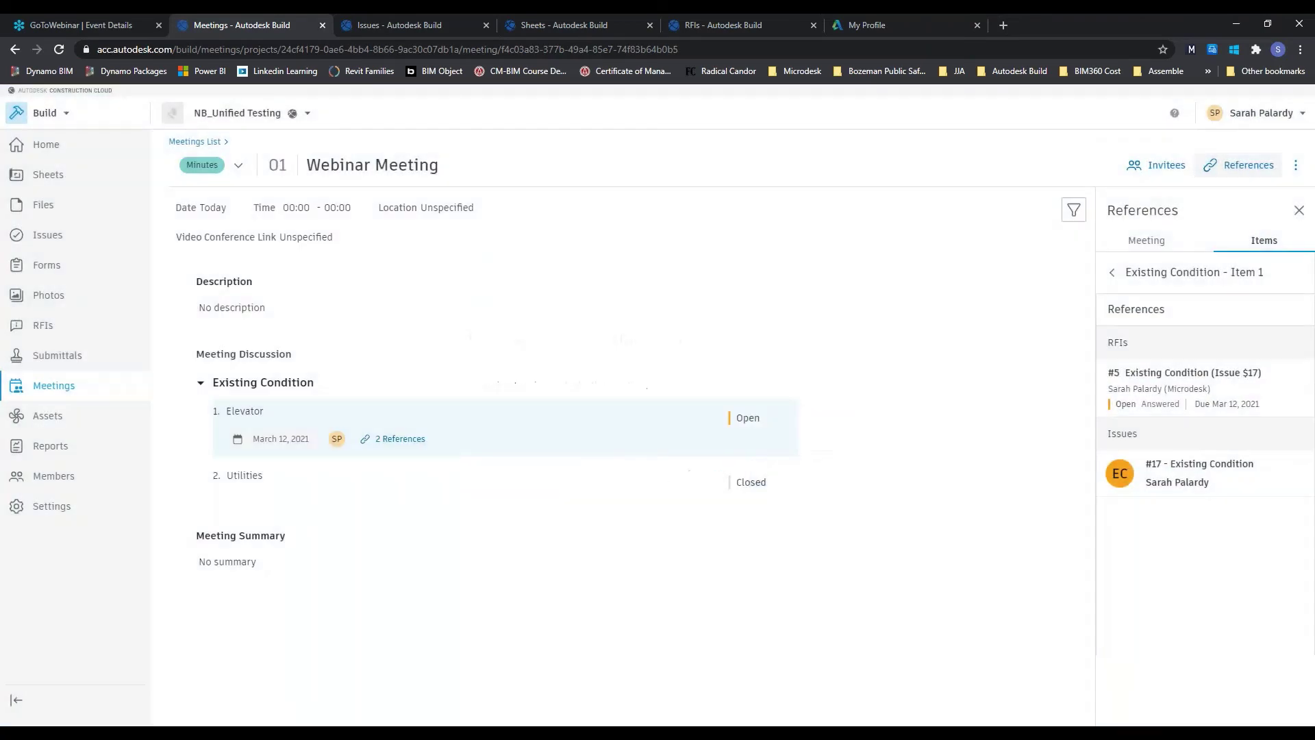
# Create a follow-up to the Webinar Meeting dated March 16, 2021
pyautogui.click(1297, 167)
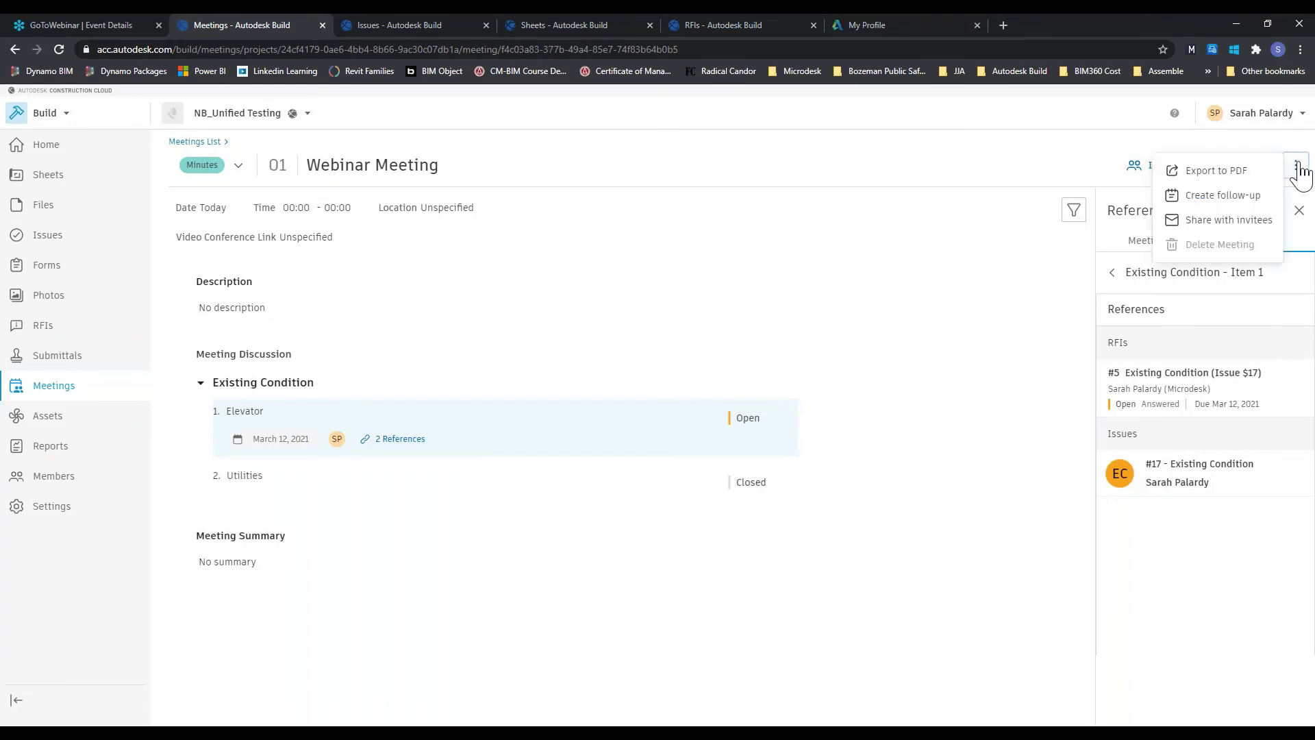
pyautogui.click(1251, 198)
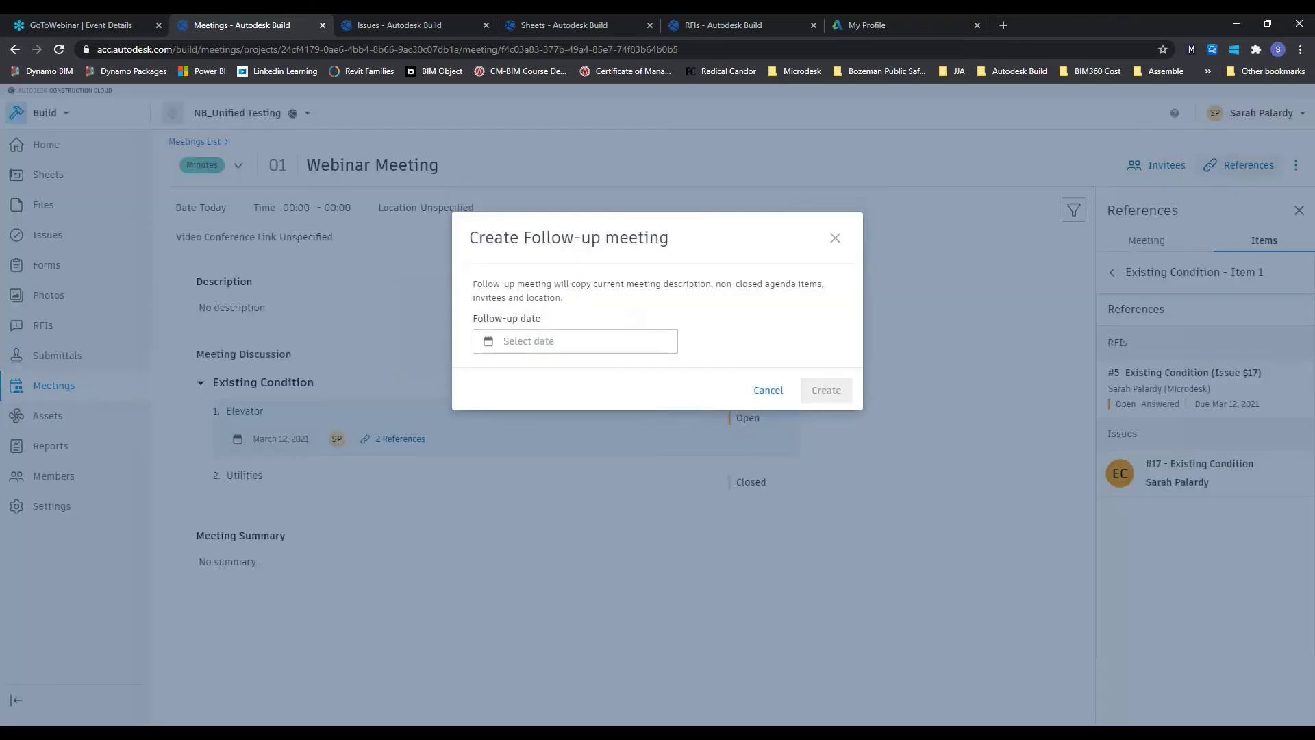
pyautogui.click(590, 342)
pyautogui.click(552, 499)
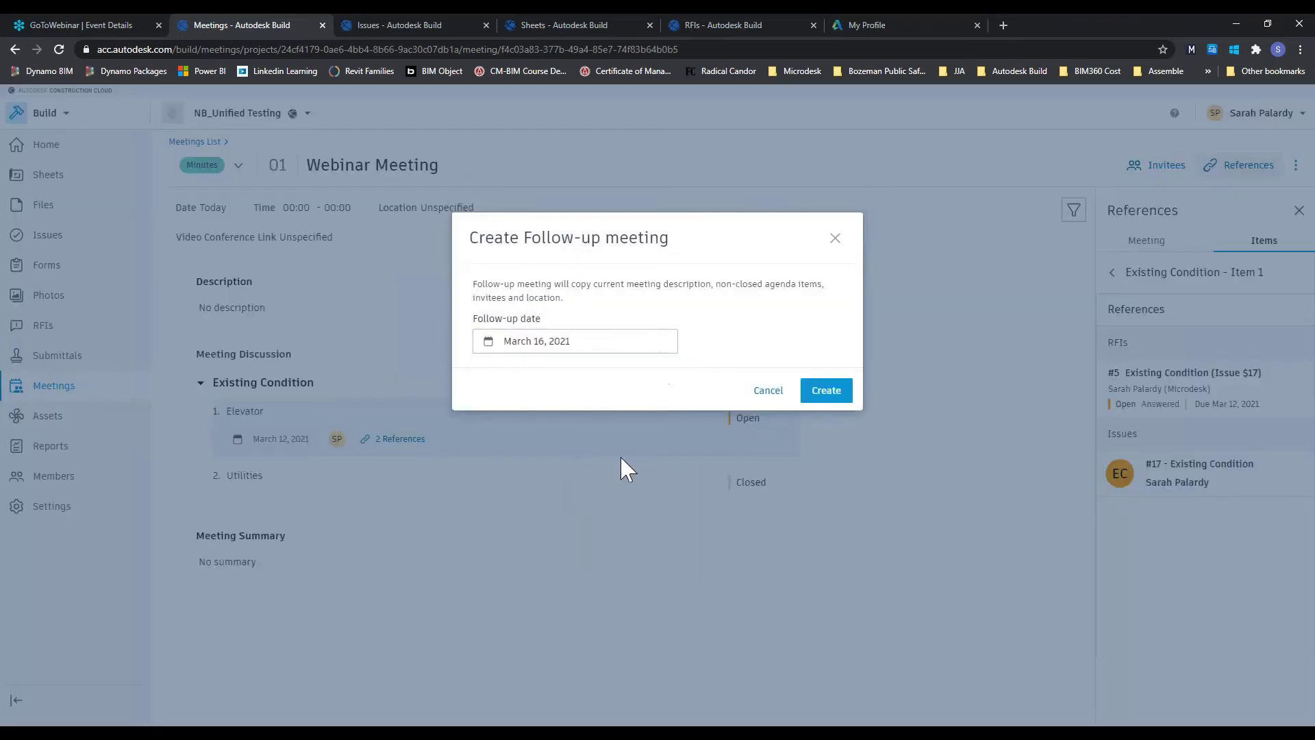
pyautogui.click(836, 390)
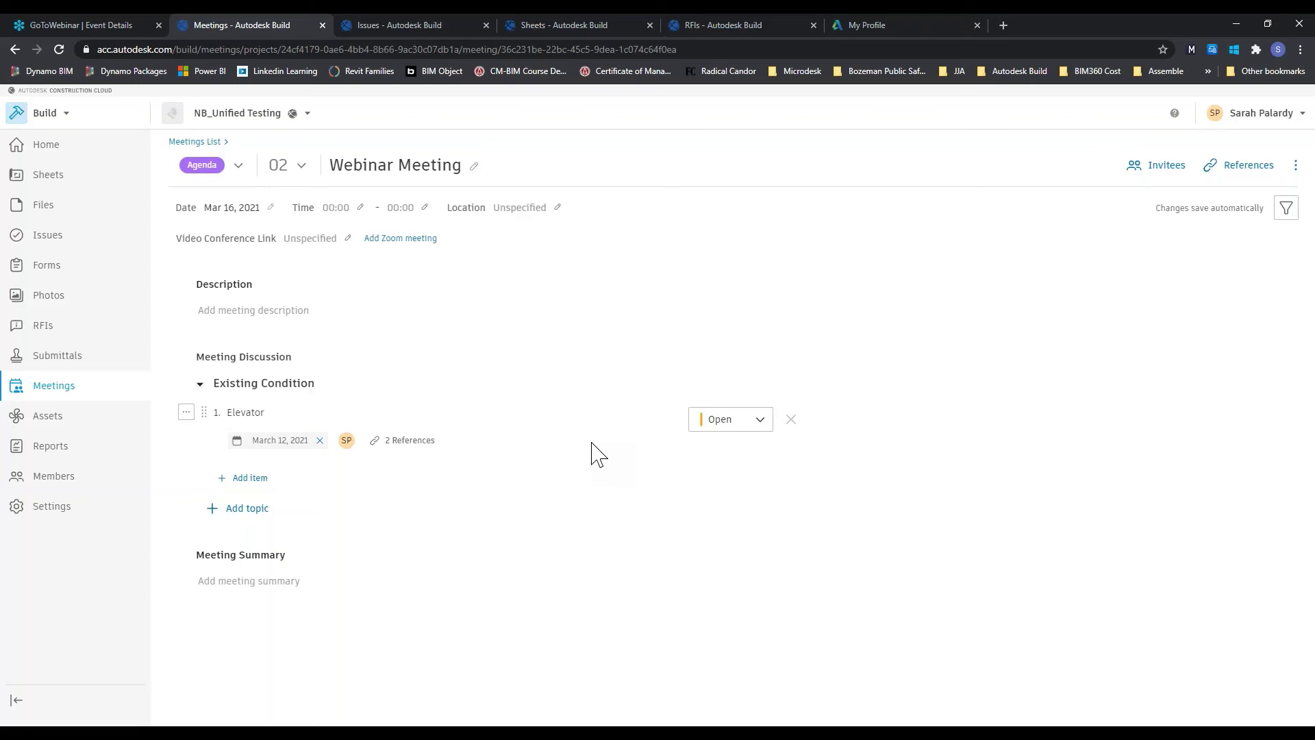
# Return to the meetings list and look over the meetings and the date filter options
pyautogui.click(195, 143)
pyautogui.scroll(-1, 317, 506)
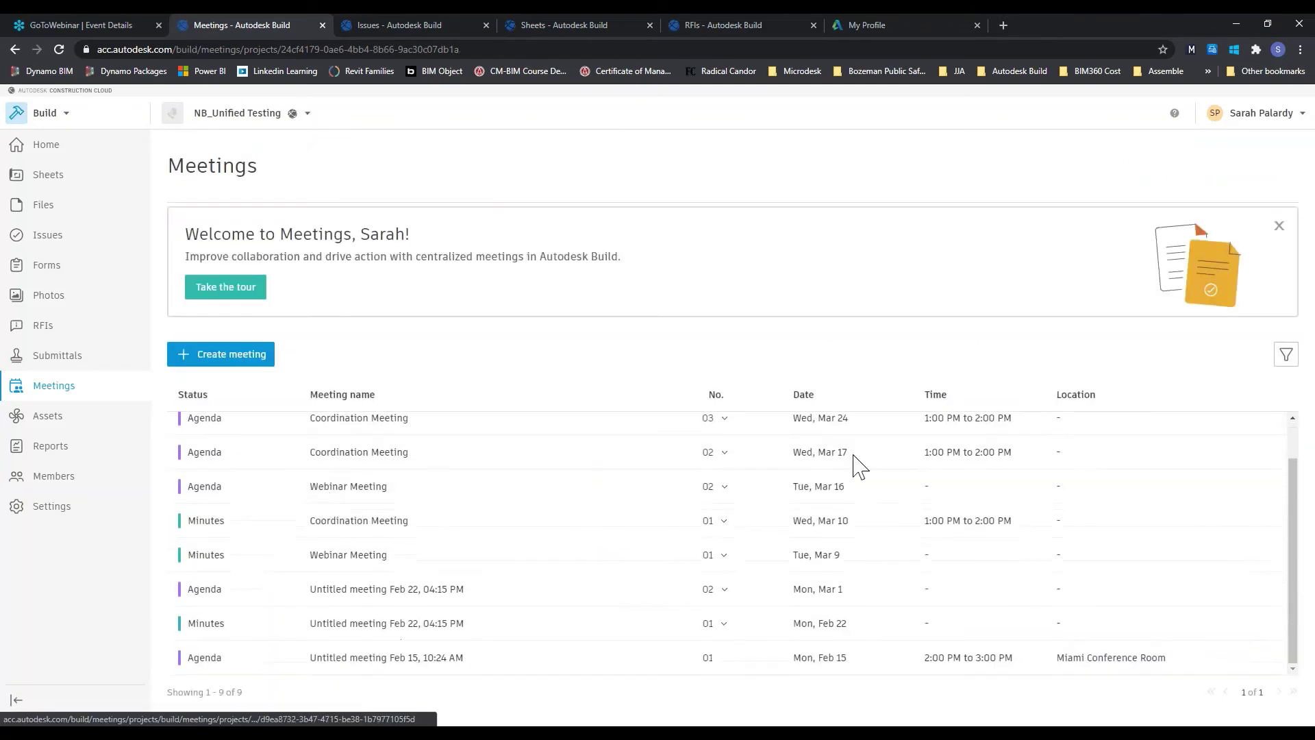
pyautogui.click(1286, 355)
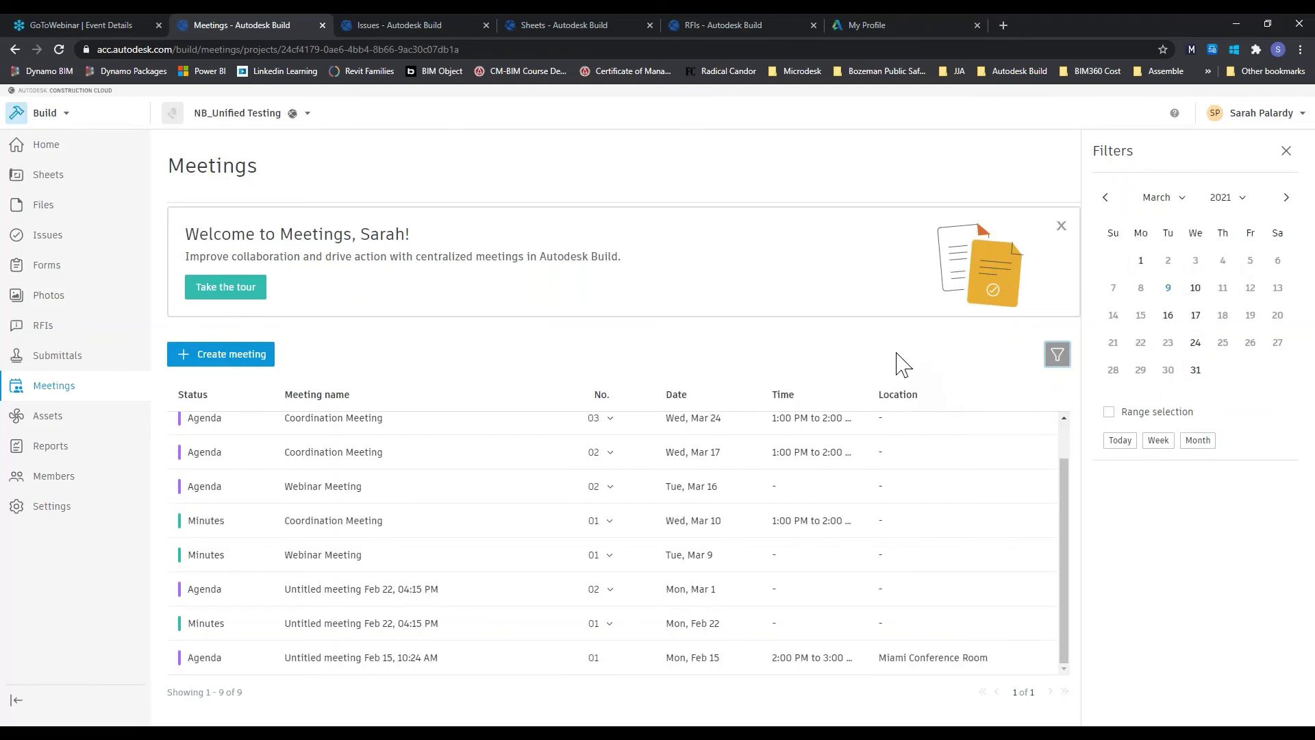
pyautogui.click(1286, 151)
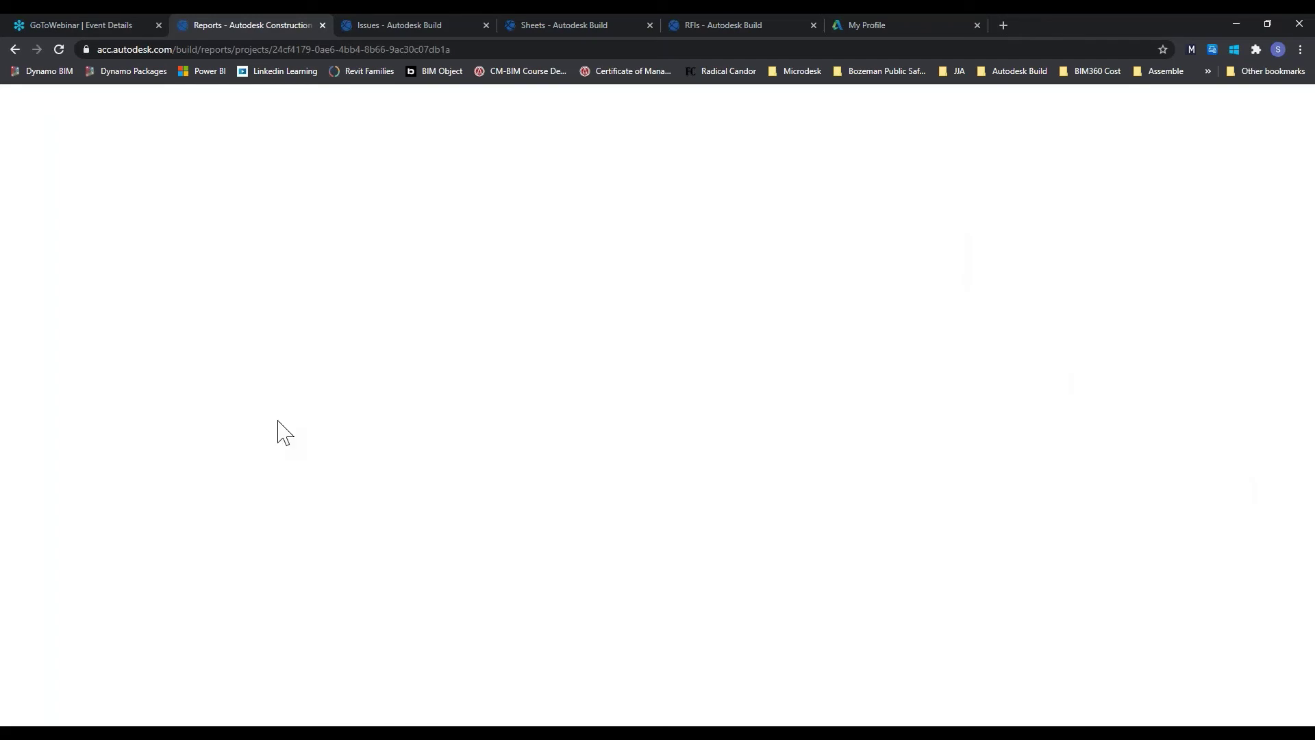
# Try to reload the project's Reports page, and switch back to the open Issues page
pyautogui.click(352, 50)
pyautogui.press('Return')
pyautogui.click(408, 20)
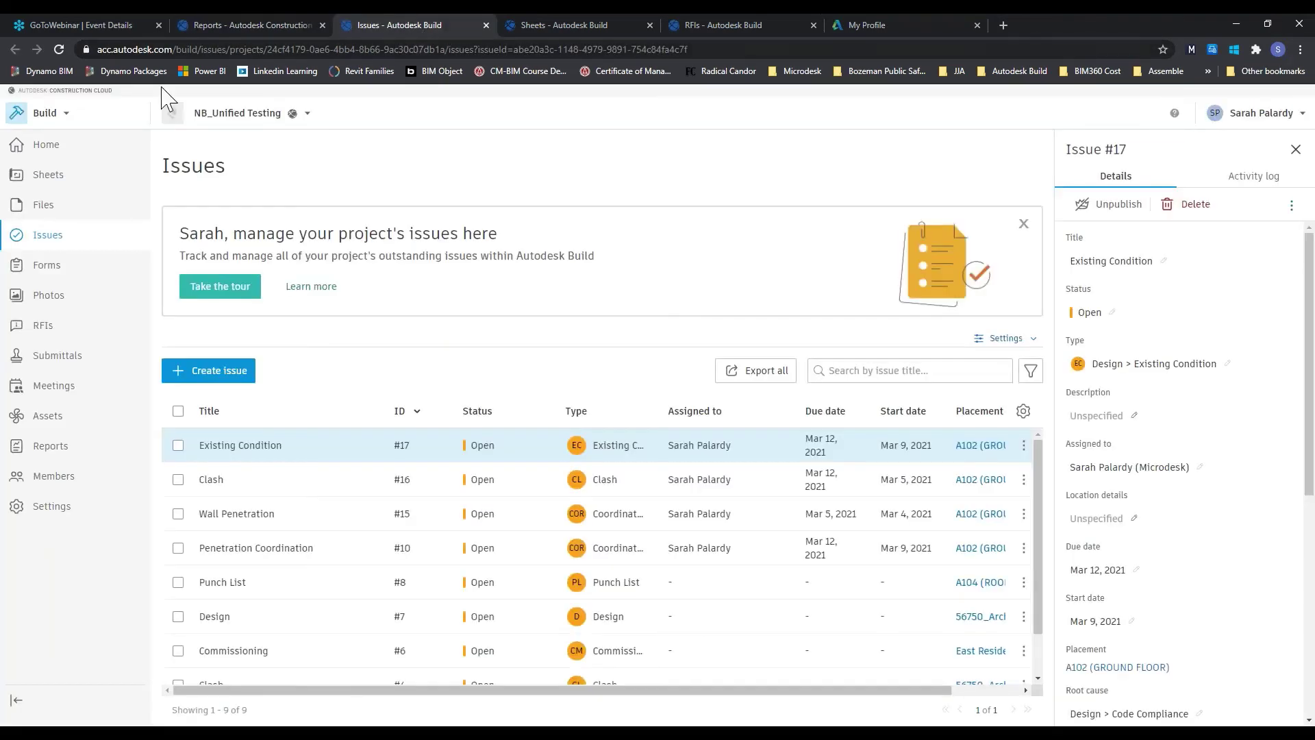
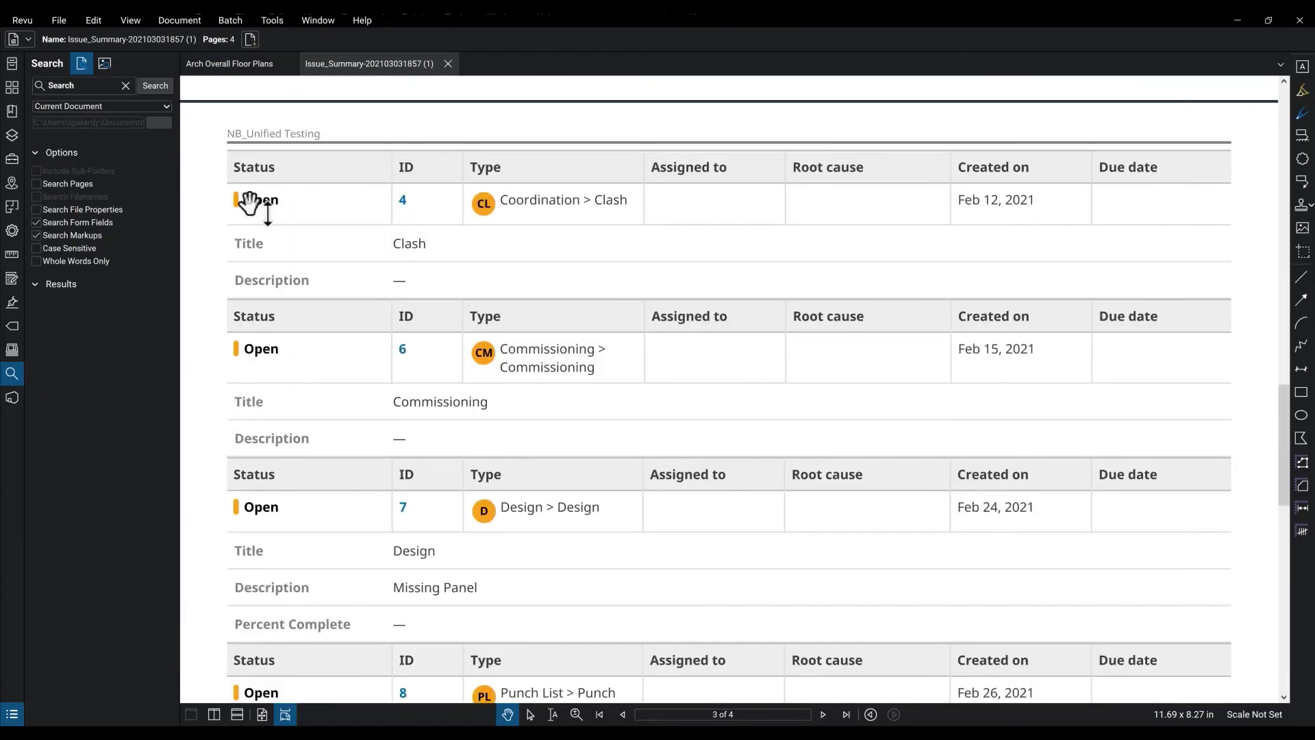
# Read the issue summary PDF through to its last page and minimize the Revu viewer
pyautogui.scroll(-3, 352, 233)
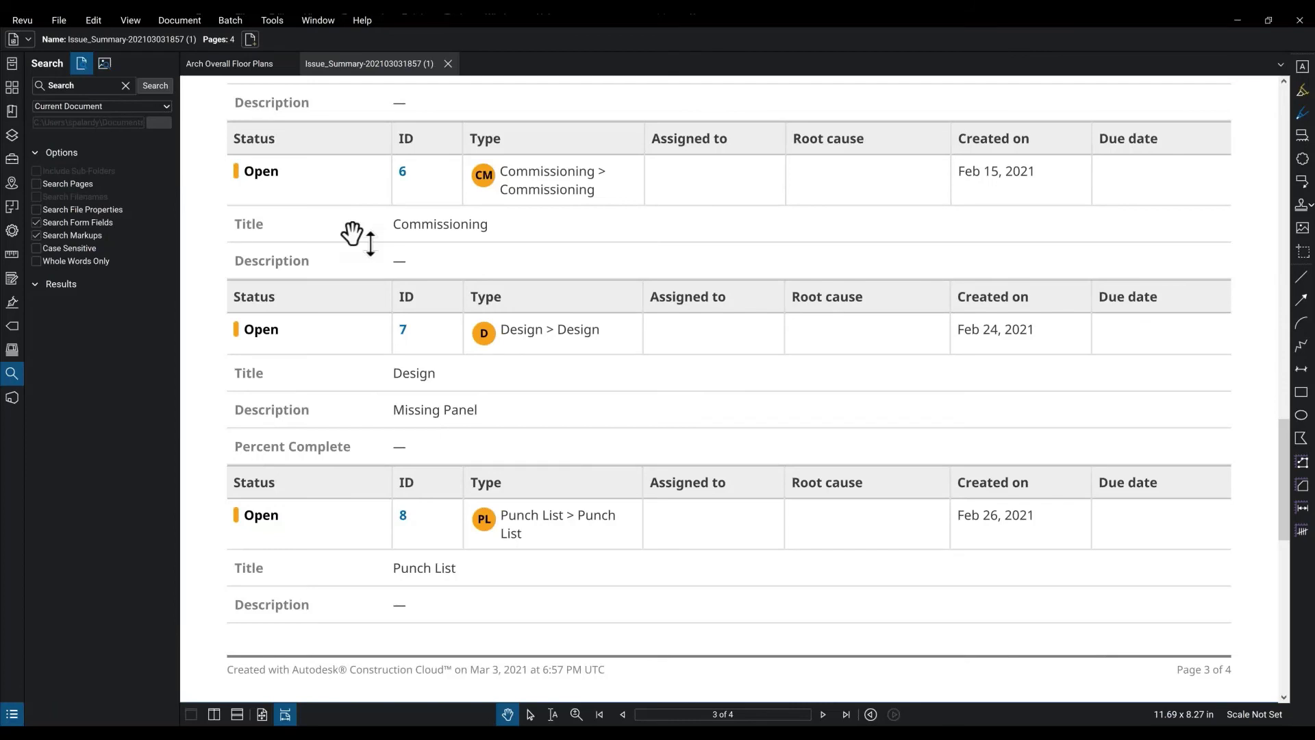
pyautogui.click(824, 714)
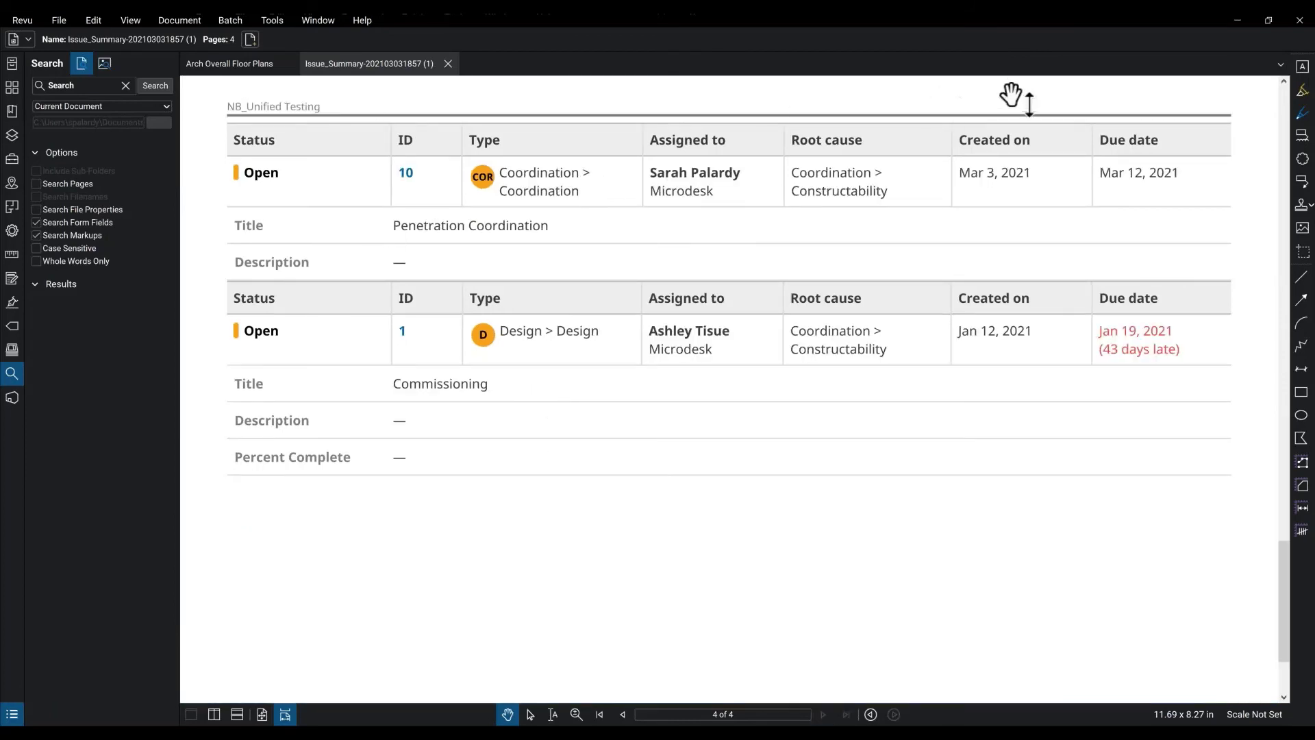
pyautogui.click(1238, 21)
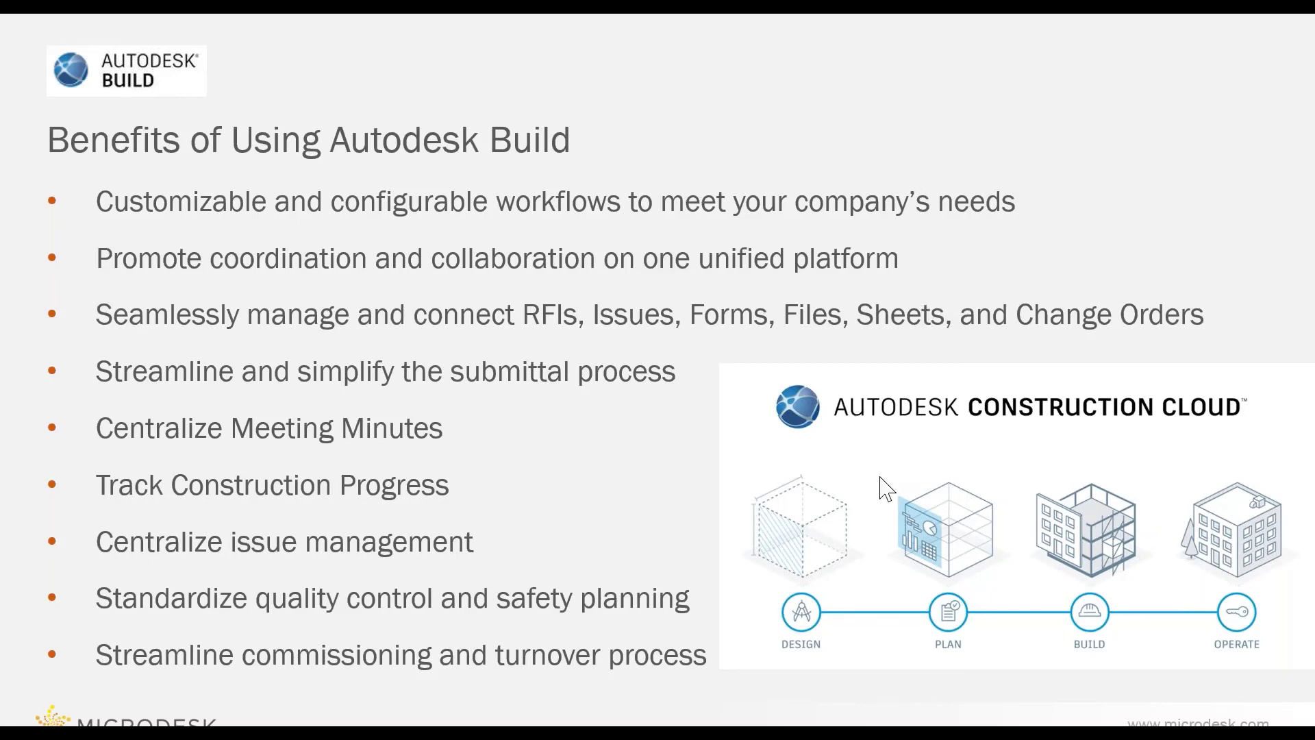
pyautogui.press('Right')
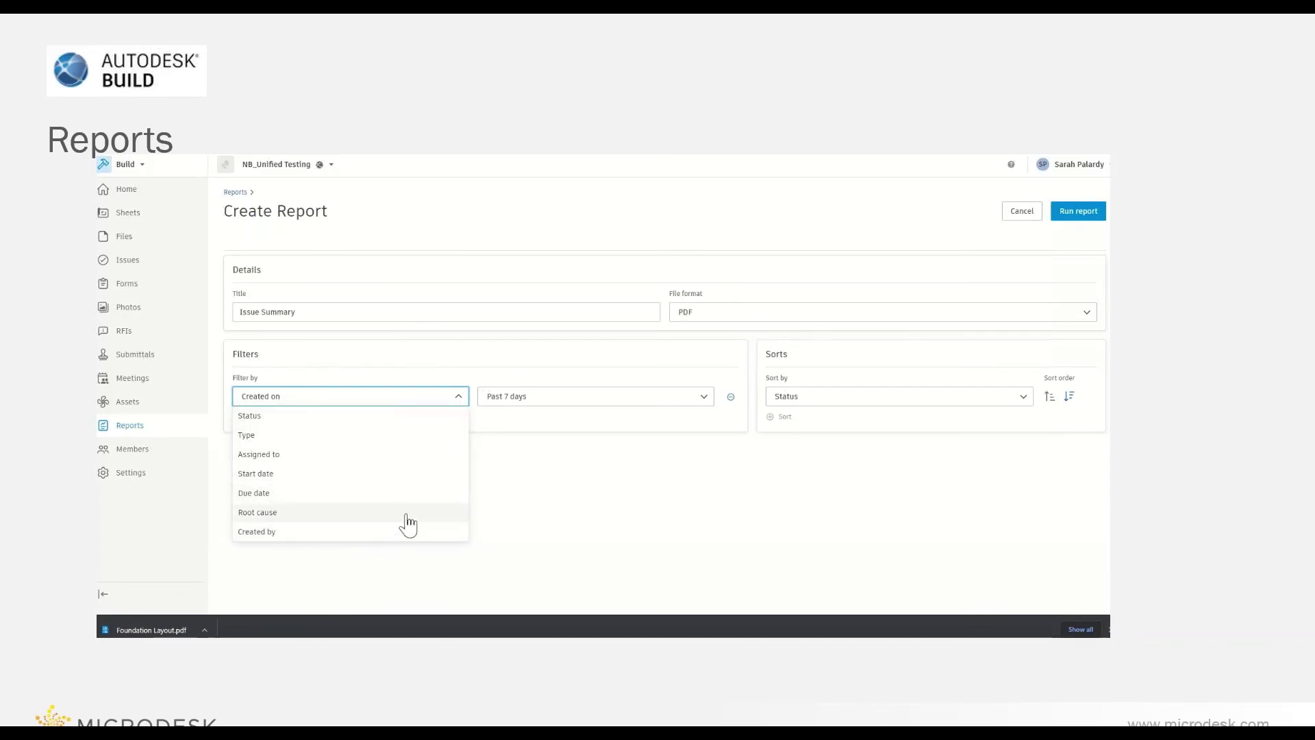
# Filter the Issue Summary report by status, including Open, Pending and In review
pyautogui.click(356, 416)
pyautogui.click(599, 399)
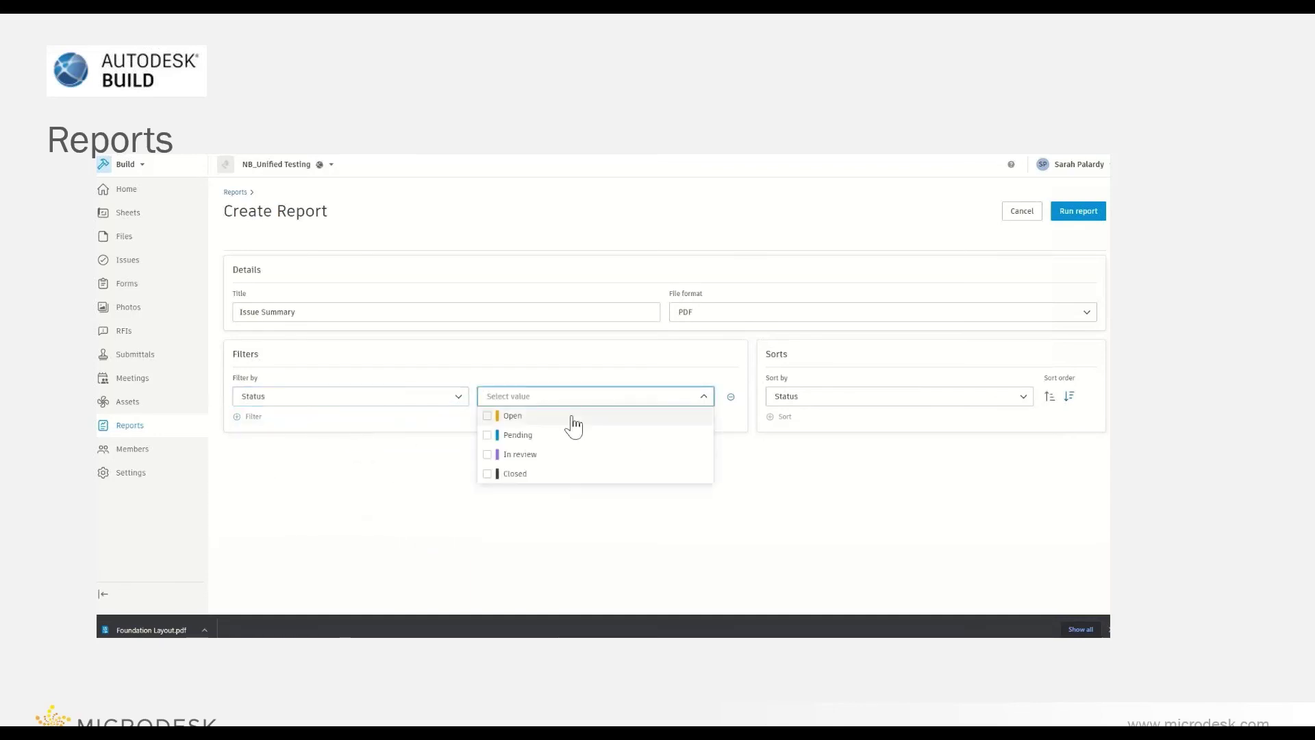
pyautogui.click(490, 417)
pyautogui.click(488, 435)
pyautogui.click(488, 454)
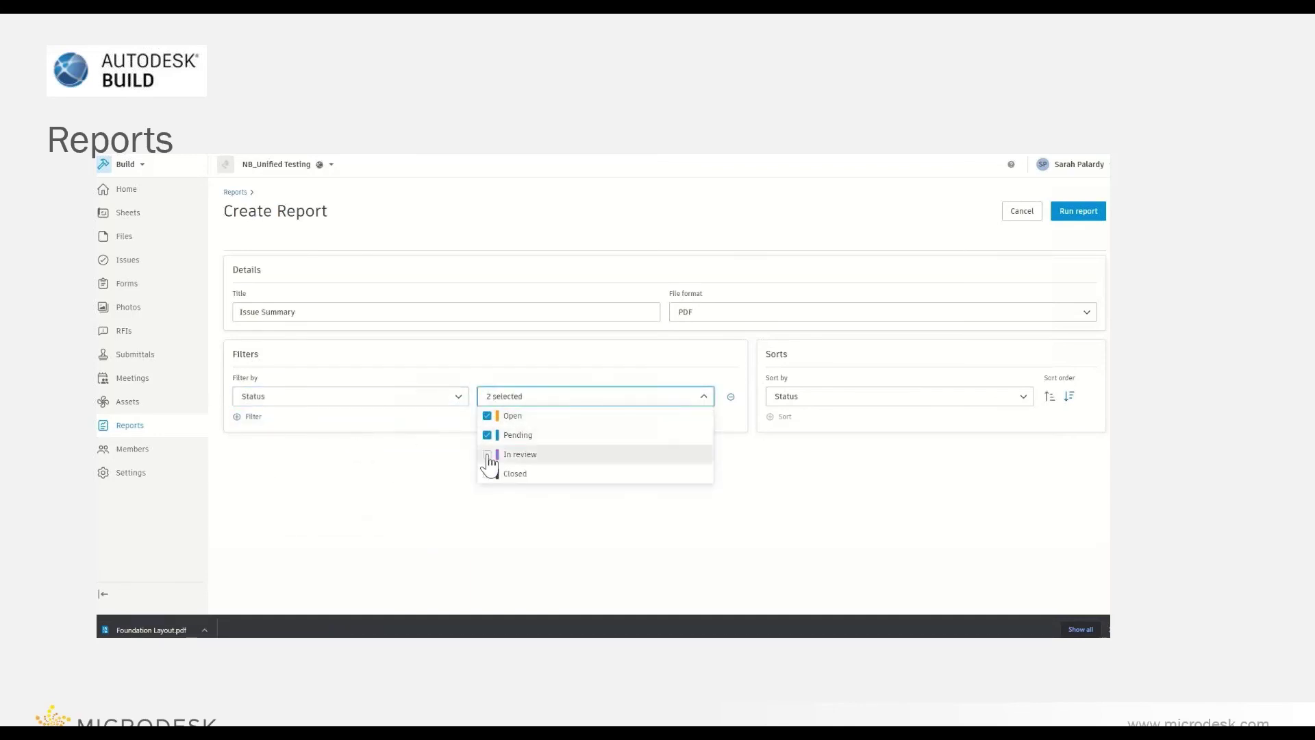
pyautogui.click(426, 464)
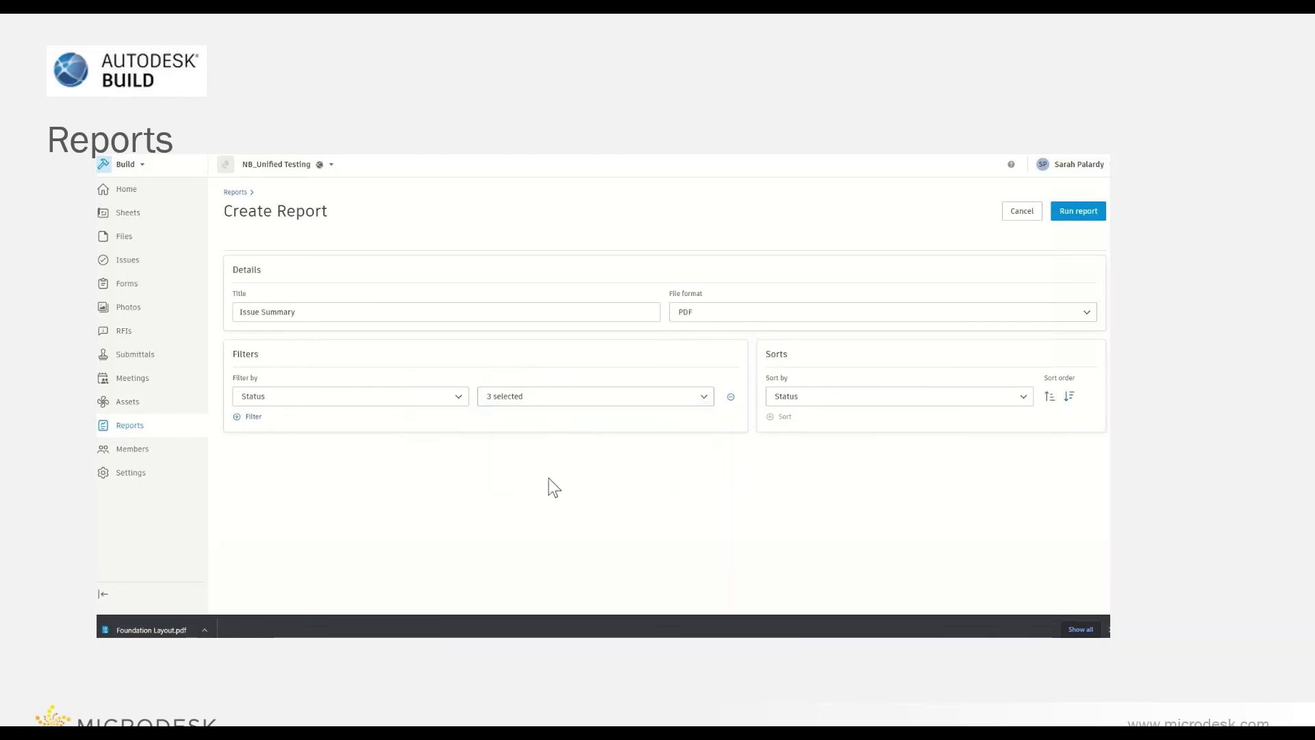
# Sort the Issue Summary report by due date and run it with only the status filter
pyautogui.click(944, 402)
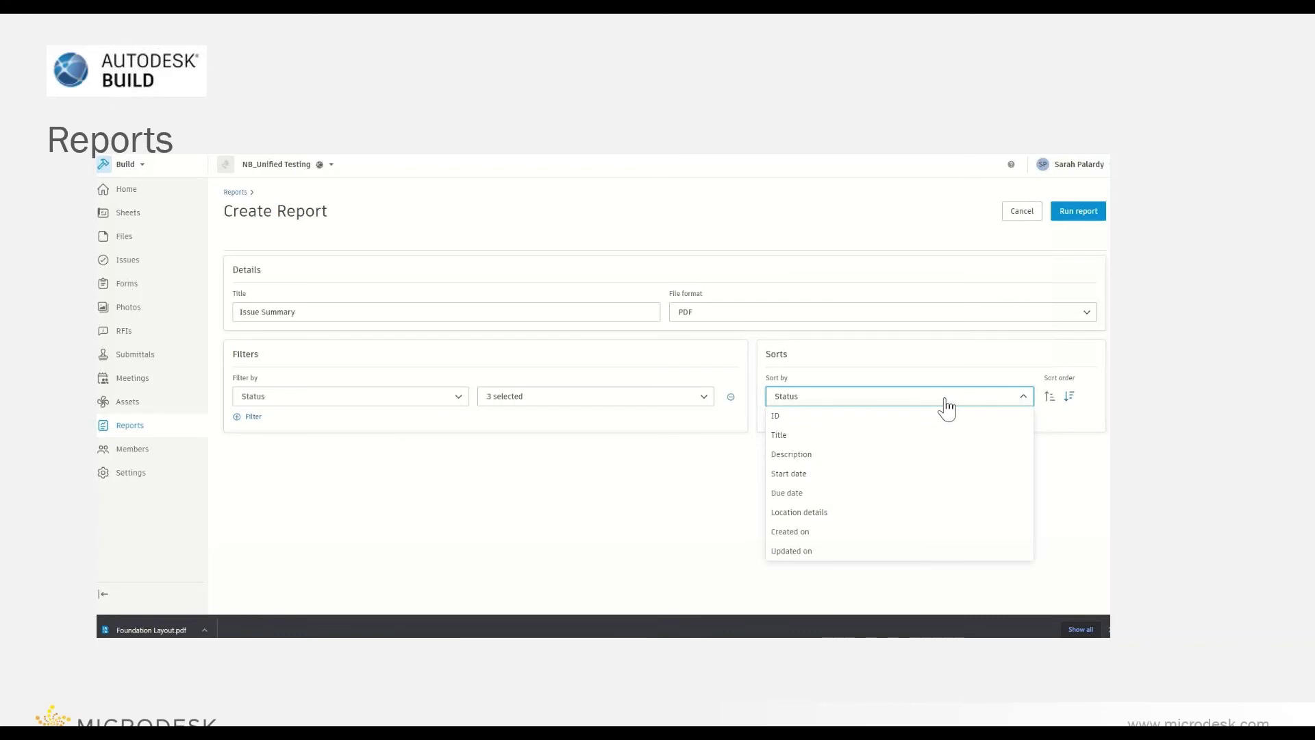
pyautogui.click(885, 504)
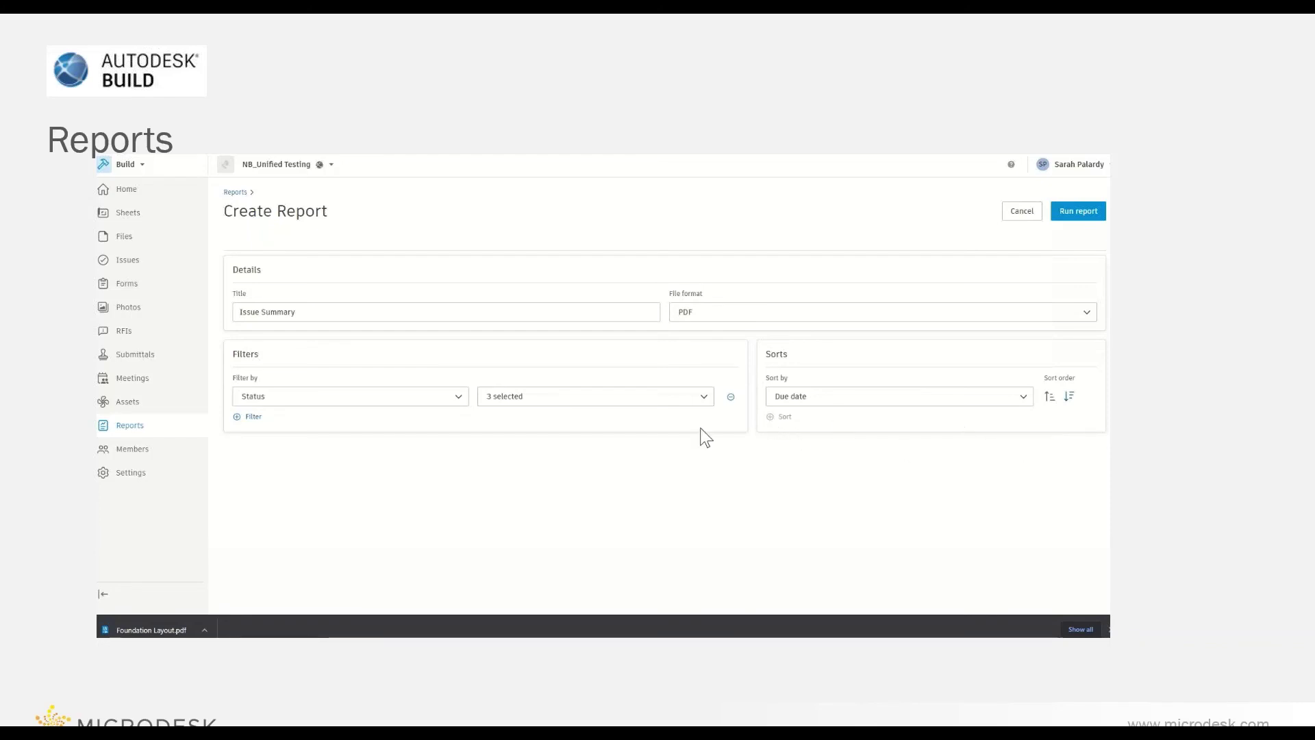
pyautogui.click(252, 418)
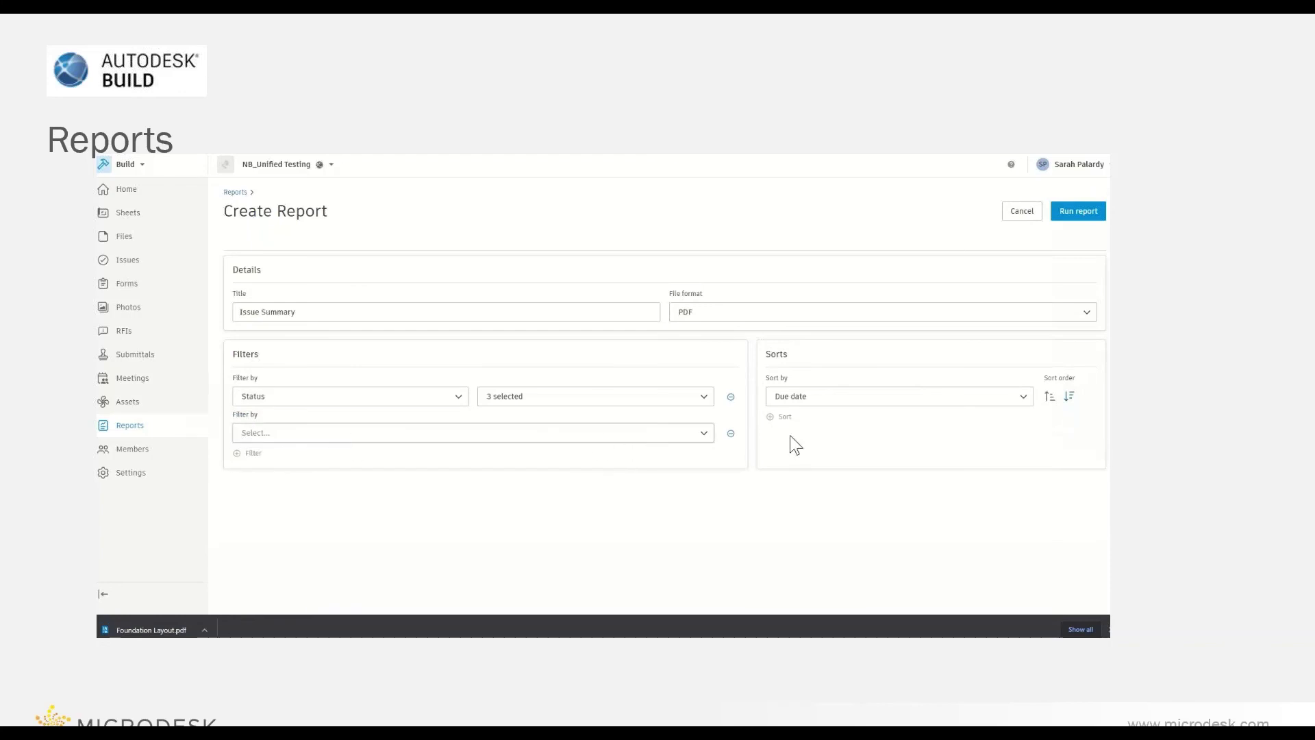
pyautogui.click(731, 433)
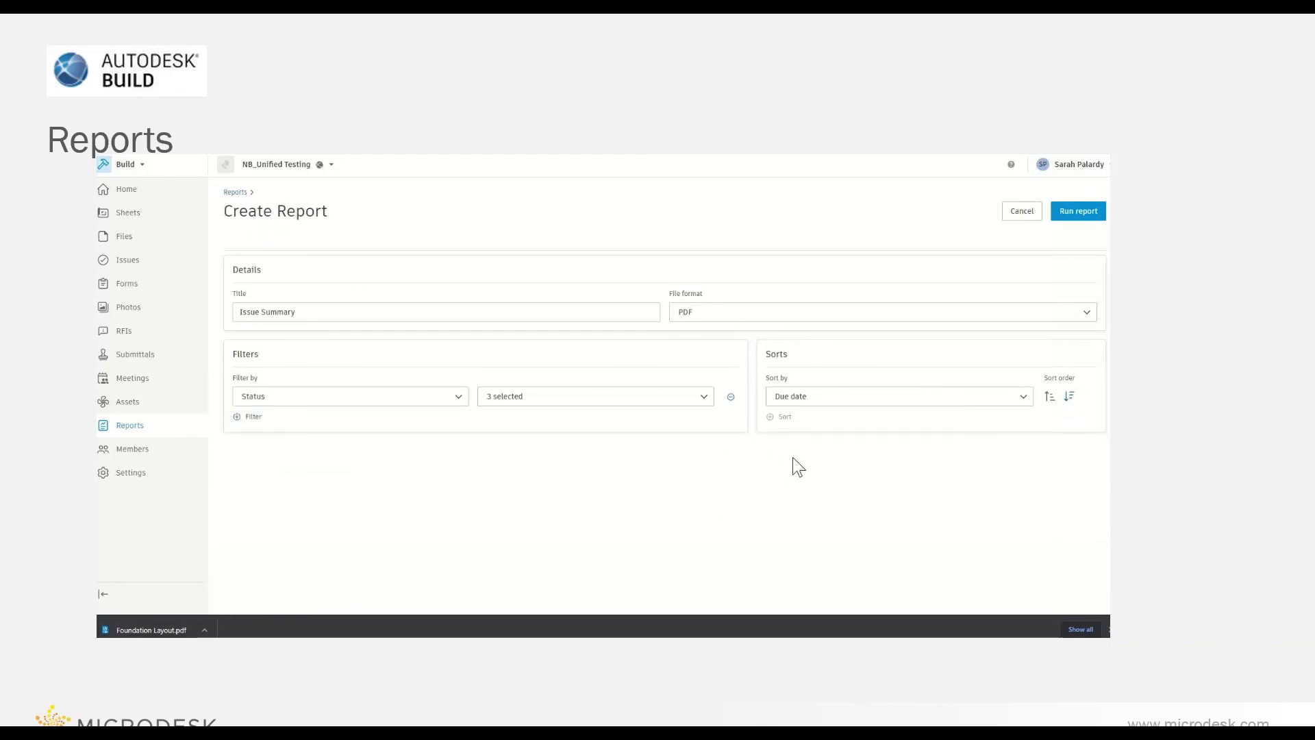
pyautogui.click(1072, 211)
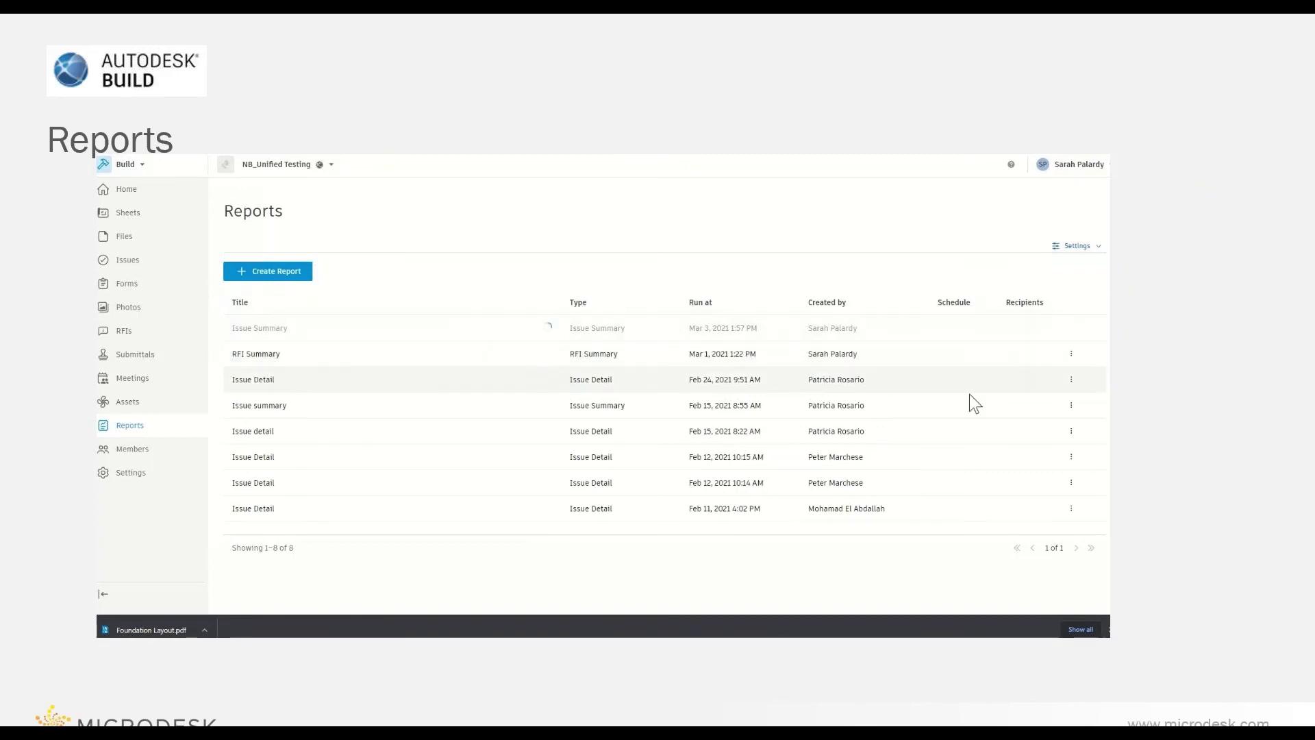
# Open the scheduling options for the RFI Summary report and check the available report frequencies, keeping Weekly
pyautogui.click(1071, 355)
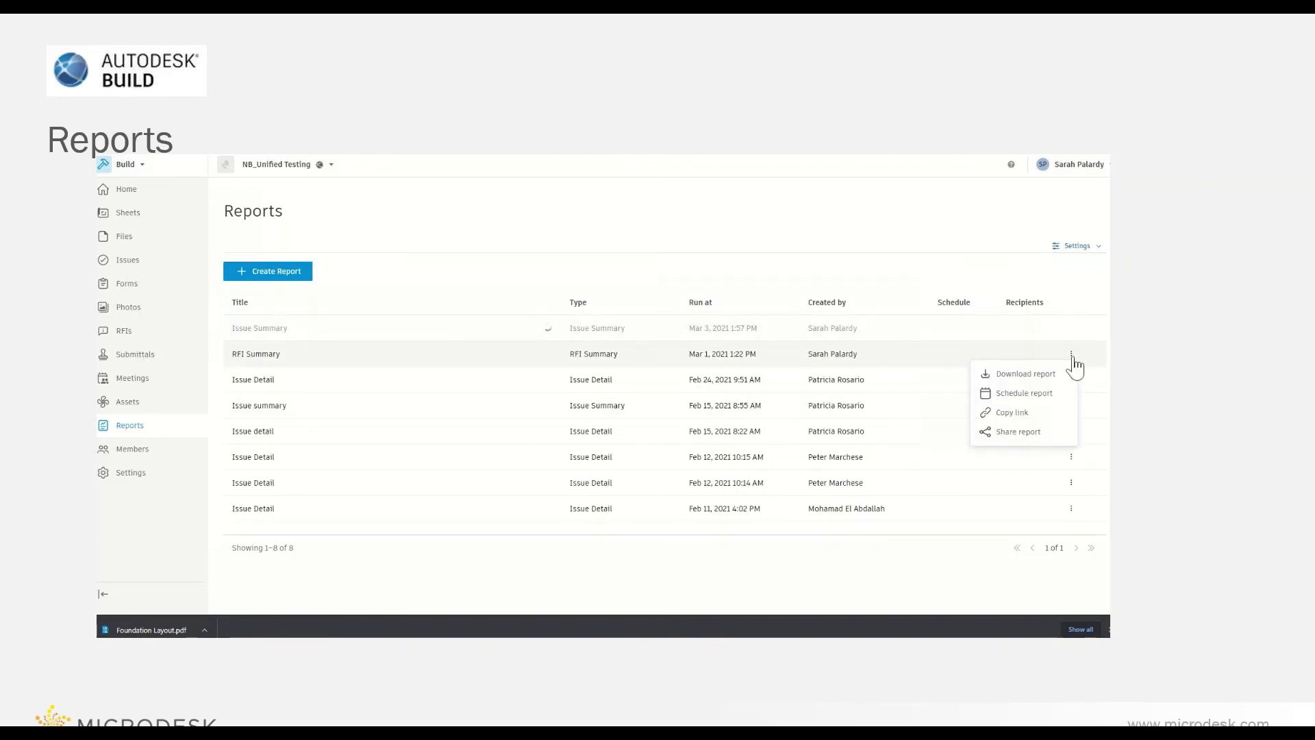
pyautogui.click(1040, 404)
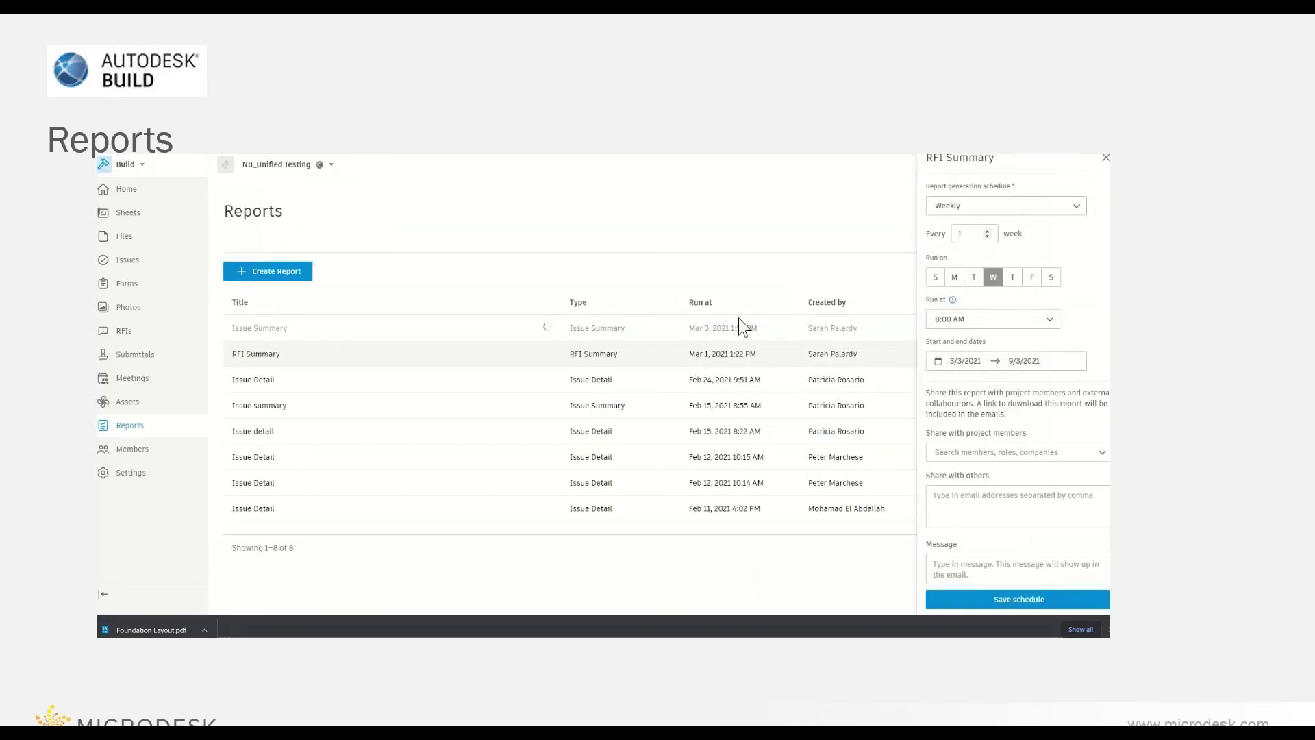
pyautogui.click(1075, 207)
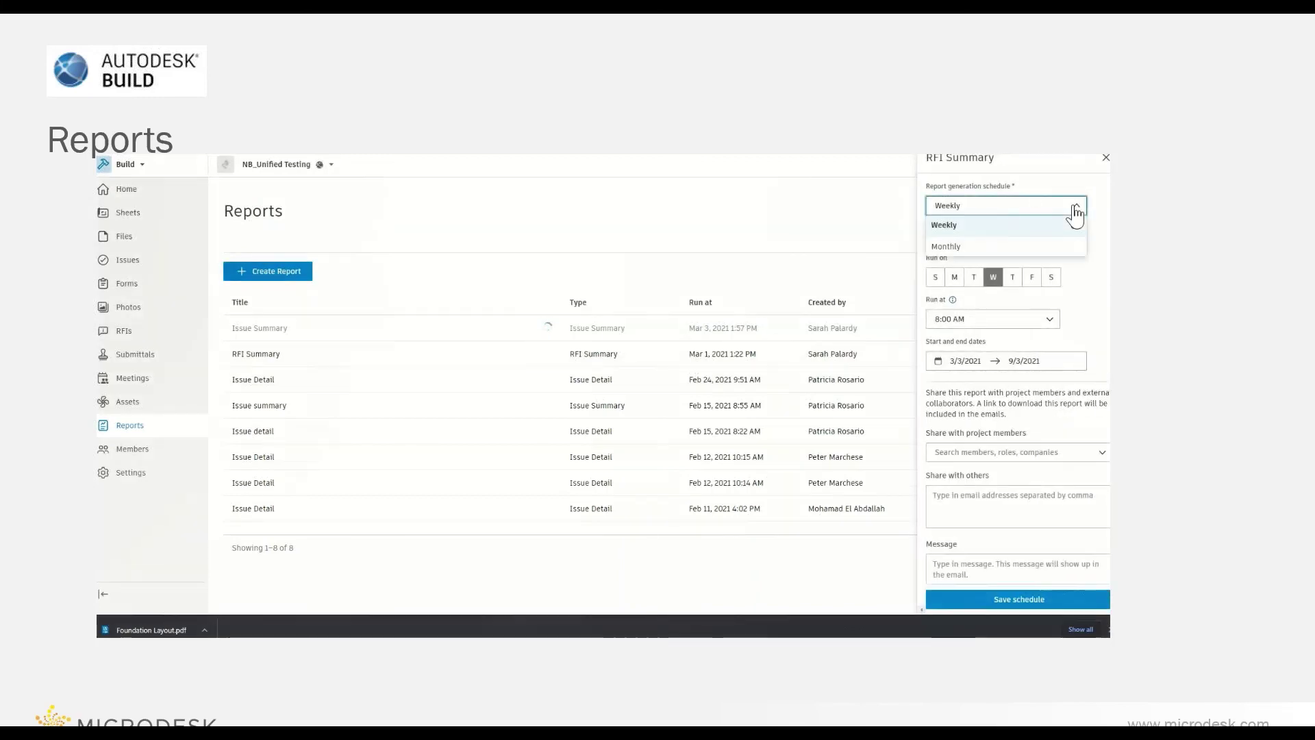
pyautogui.click(1042, 224)
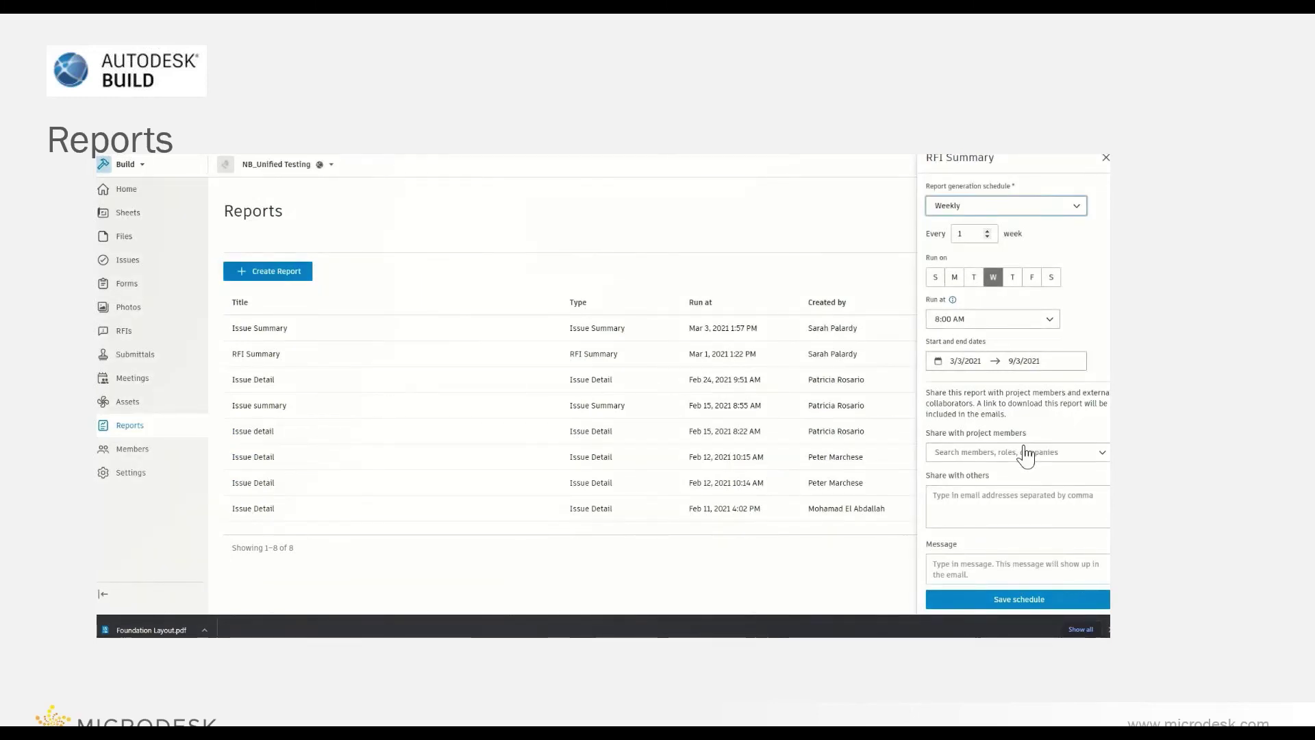
# Browse the companies and roles the scheduled RFI Summary report can be shared with, and close the schedule without saving
pyautogui.click(1096, 460)
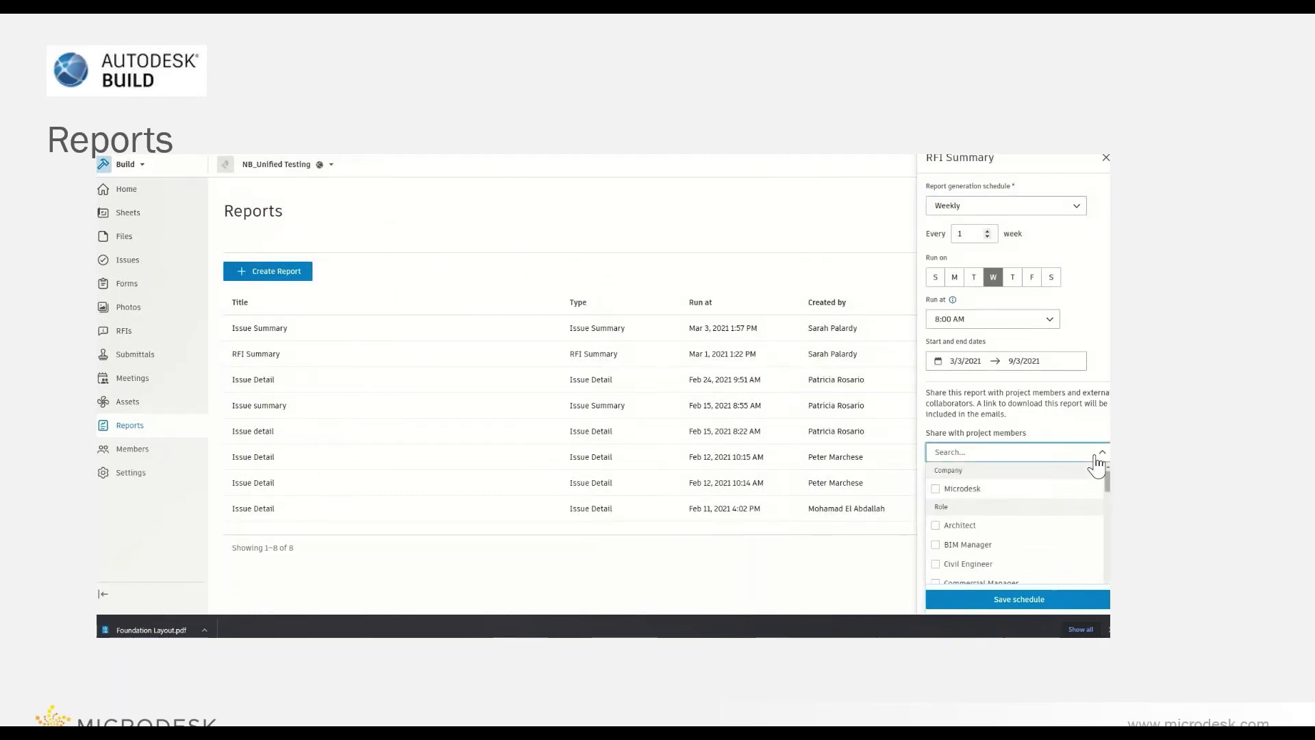
pyautogui.scroll(-1, 1096, 461)
pyautogui.scroll(-1, 1069, 461)
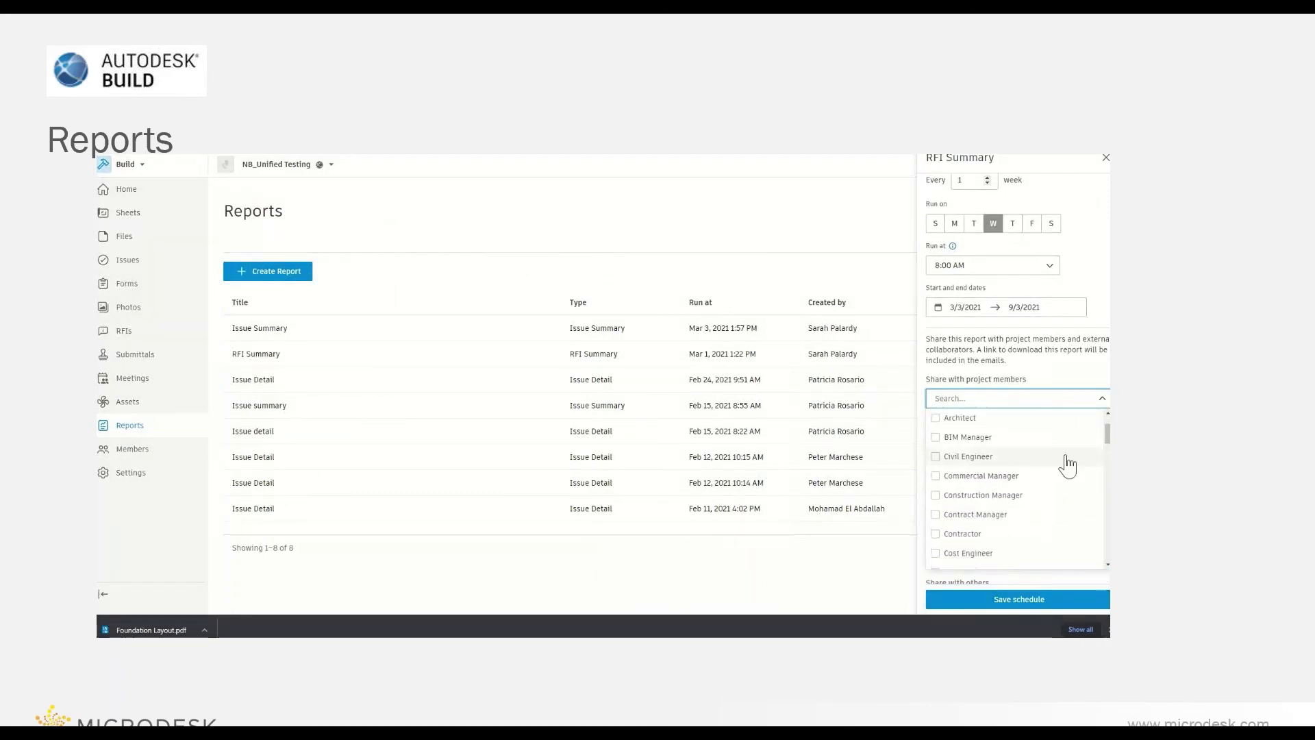
pyautogui.scroll(1, 1014, 466)
pyautogui.scroll(-5, 973, 459)
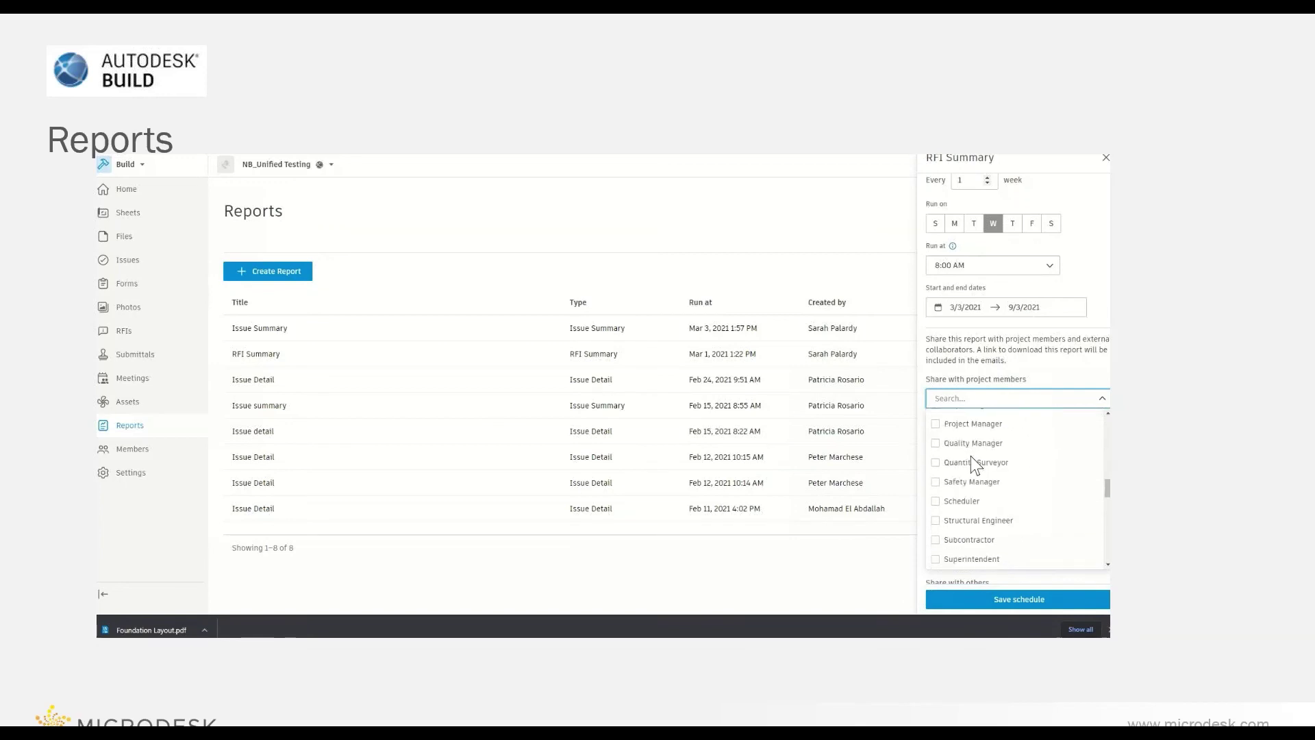
pyautogui.scroll(-3, 995, 499)
pyautogui.click(1101, 399)
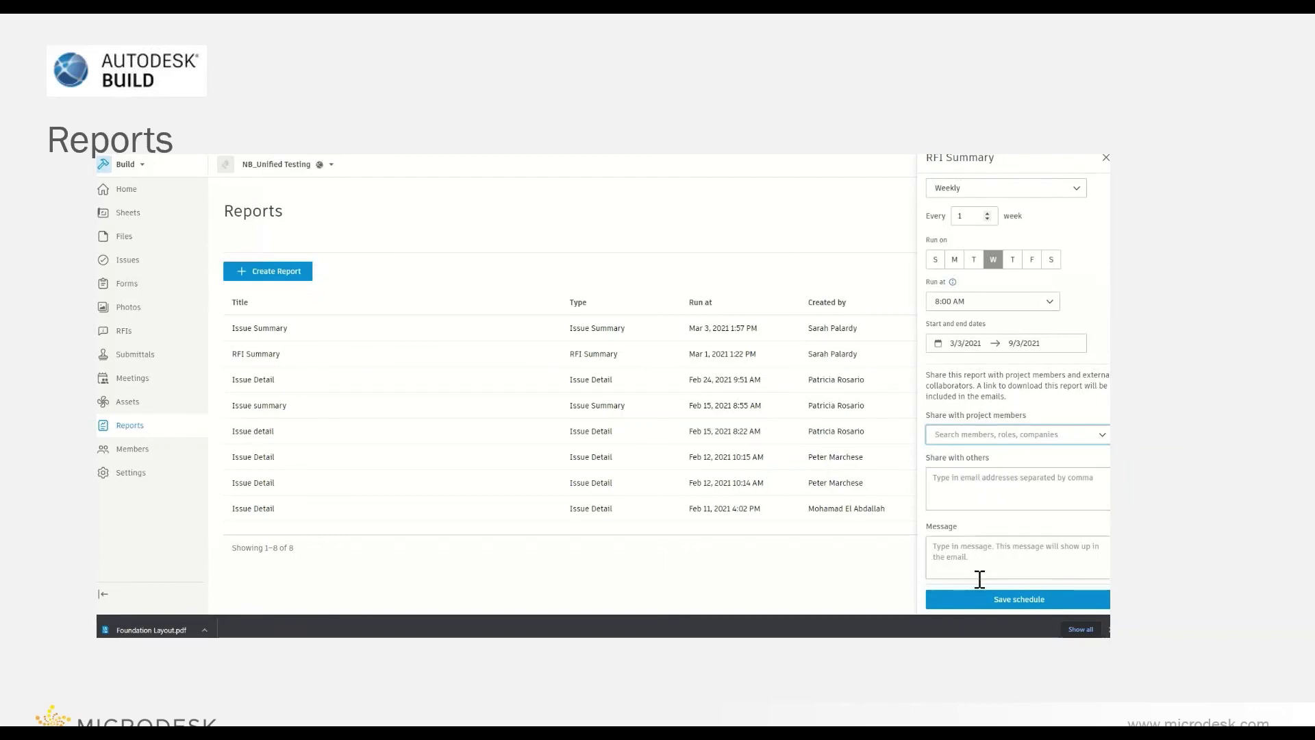
pyautogui.click(1105, 160)
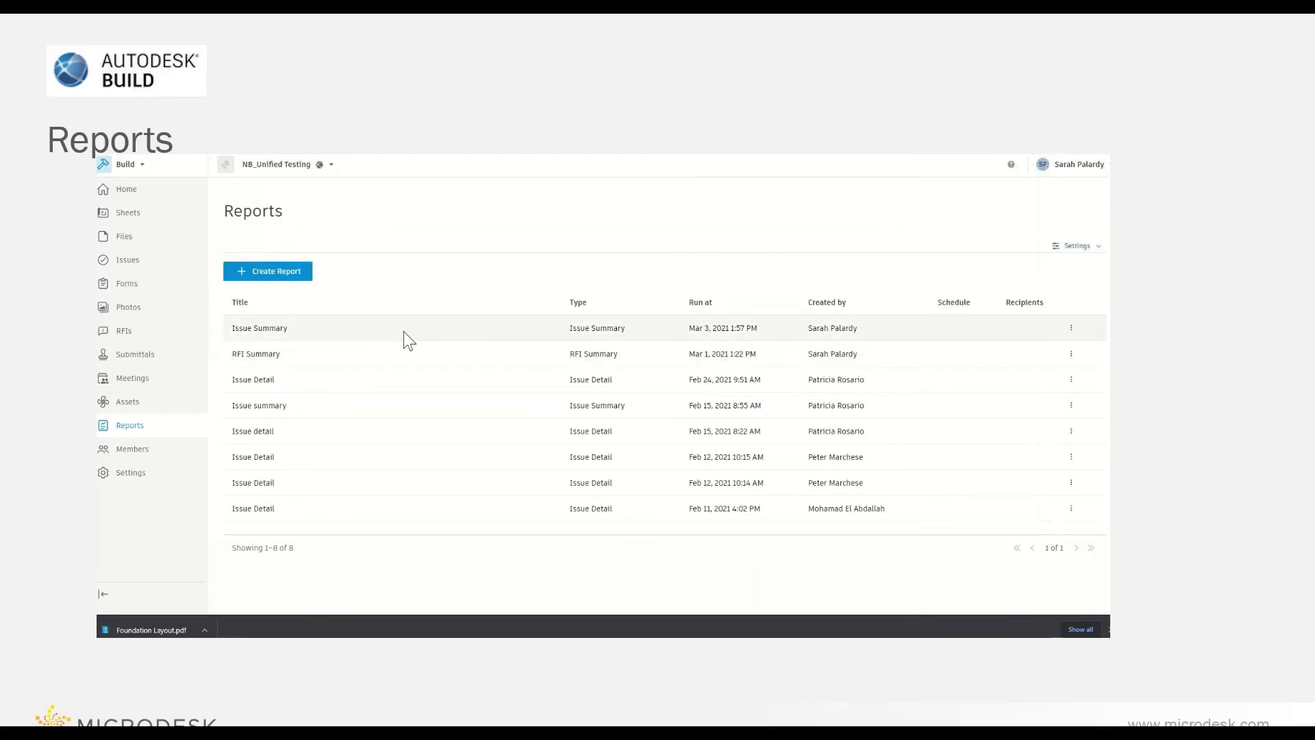
# Download the newest Issue Summary report and open the downloaded PDF
pyautogui.click(1072, 327)
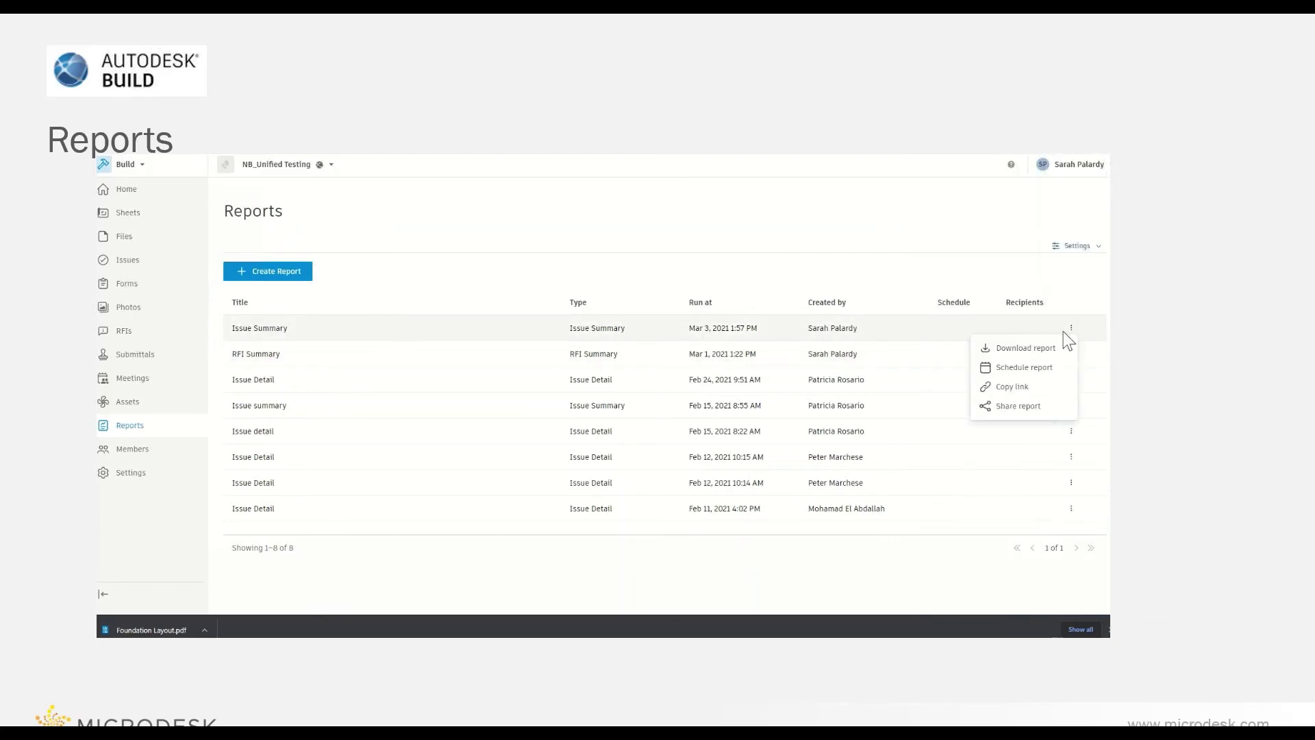
pyautogui.click(1036, 348)
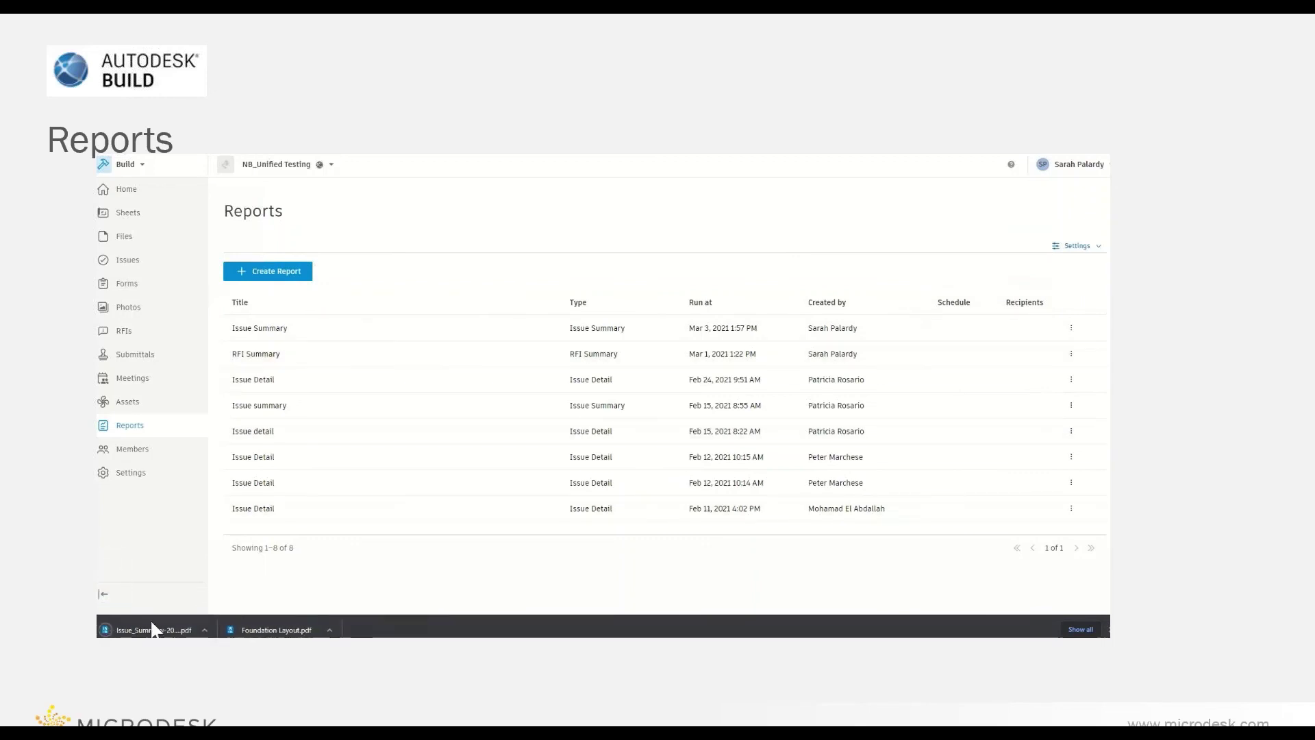
pyautogui.click(131, 631)
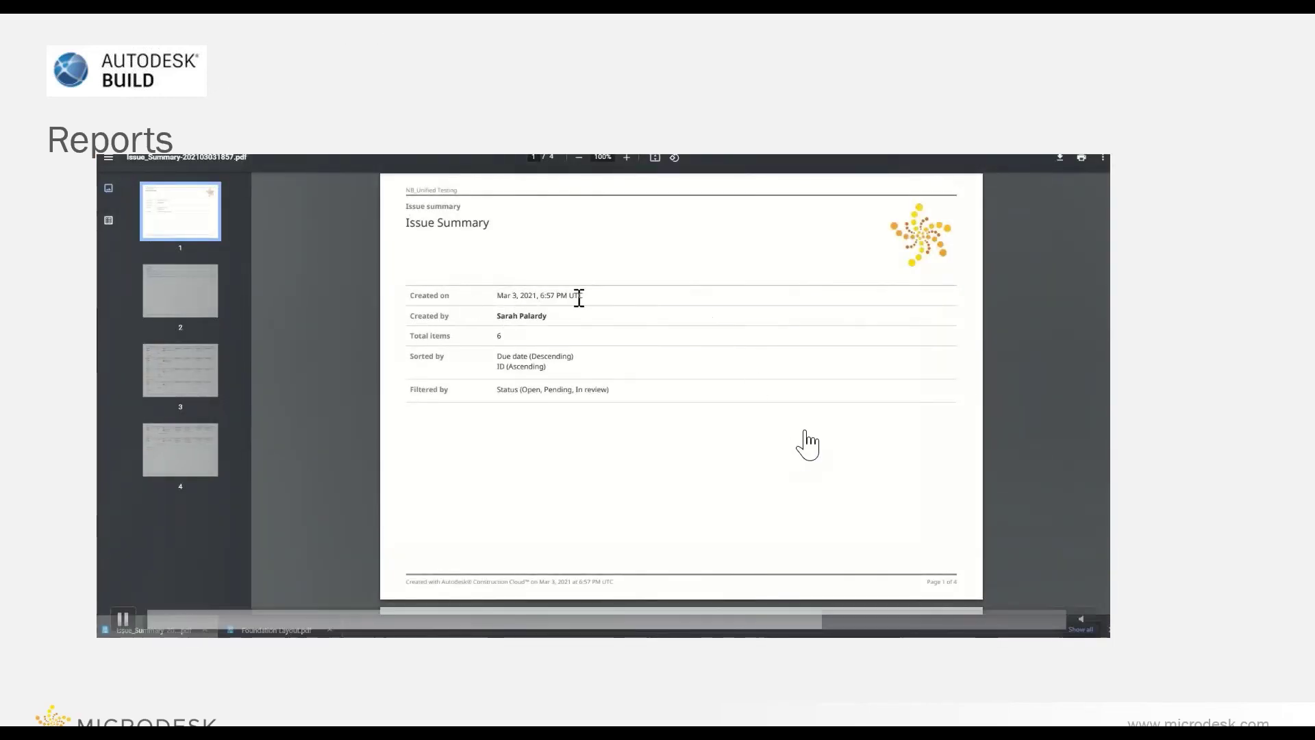
pyautogui.press('Right')
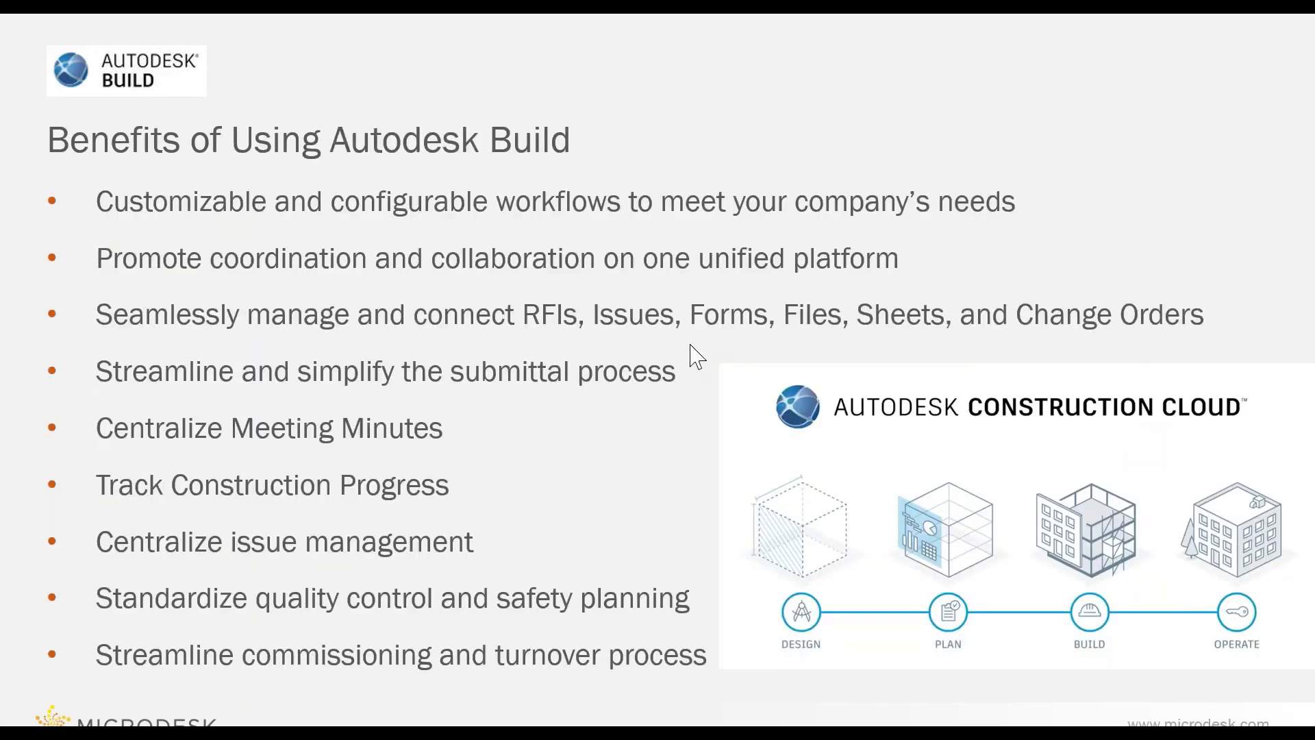